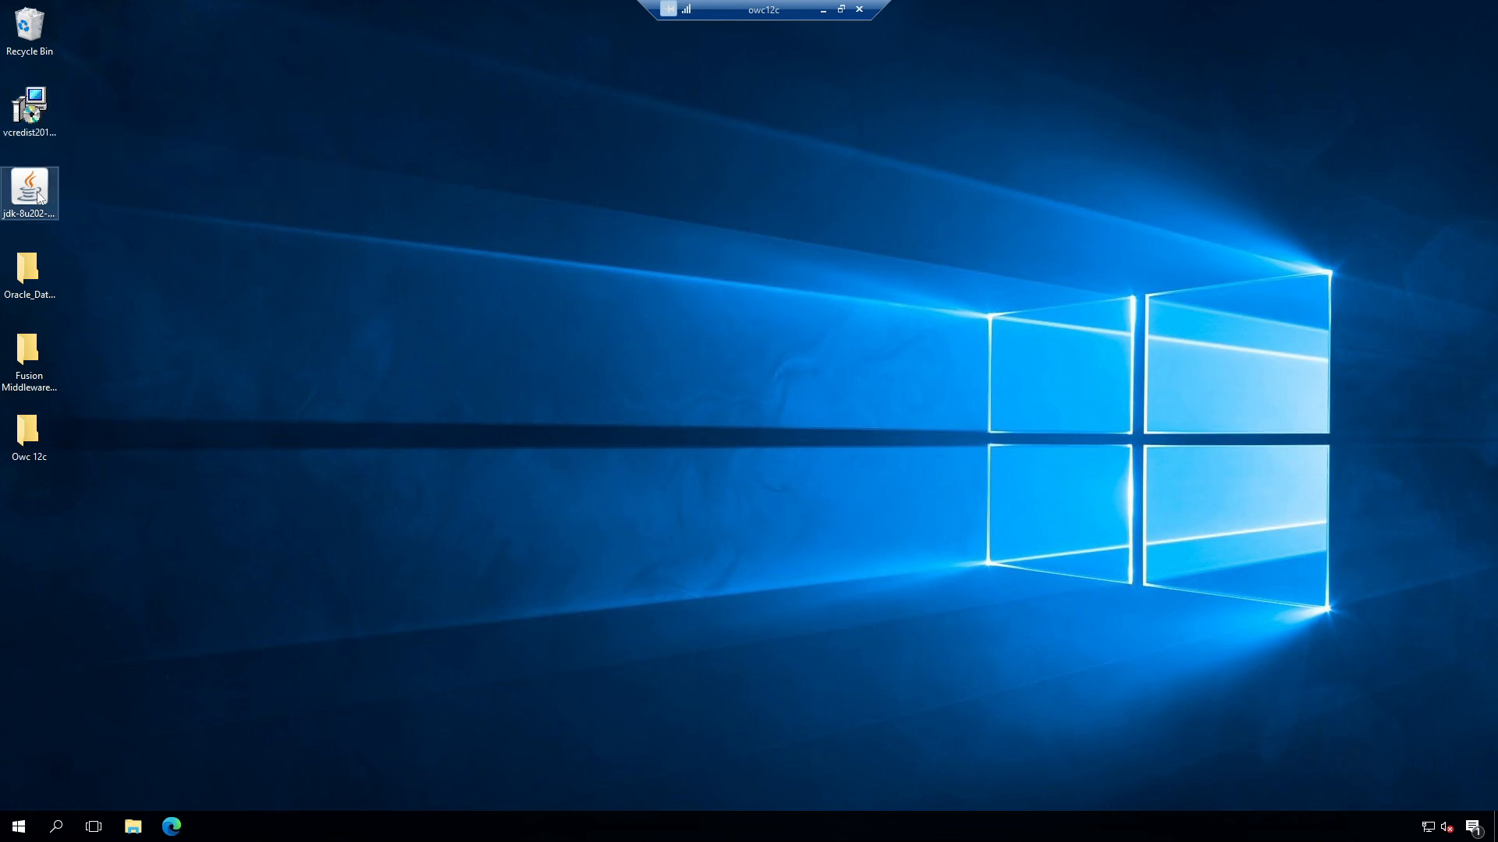
Step: Browse through Oracle_Database and Fusion Middleware to Owc 12c and select the vcredist installer
click(32, 265)
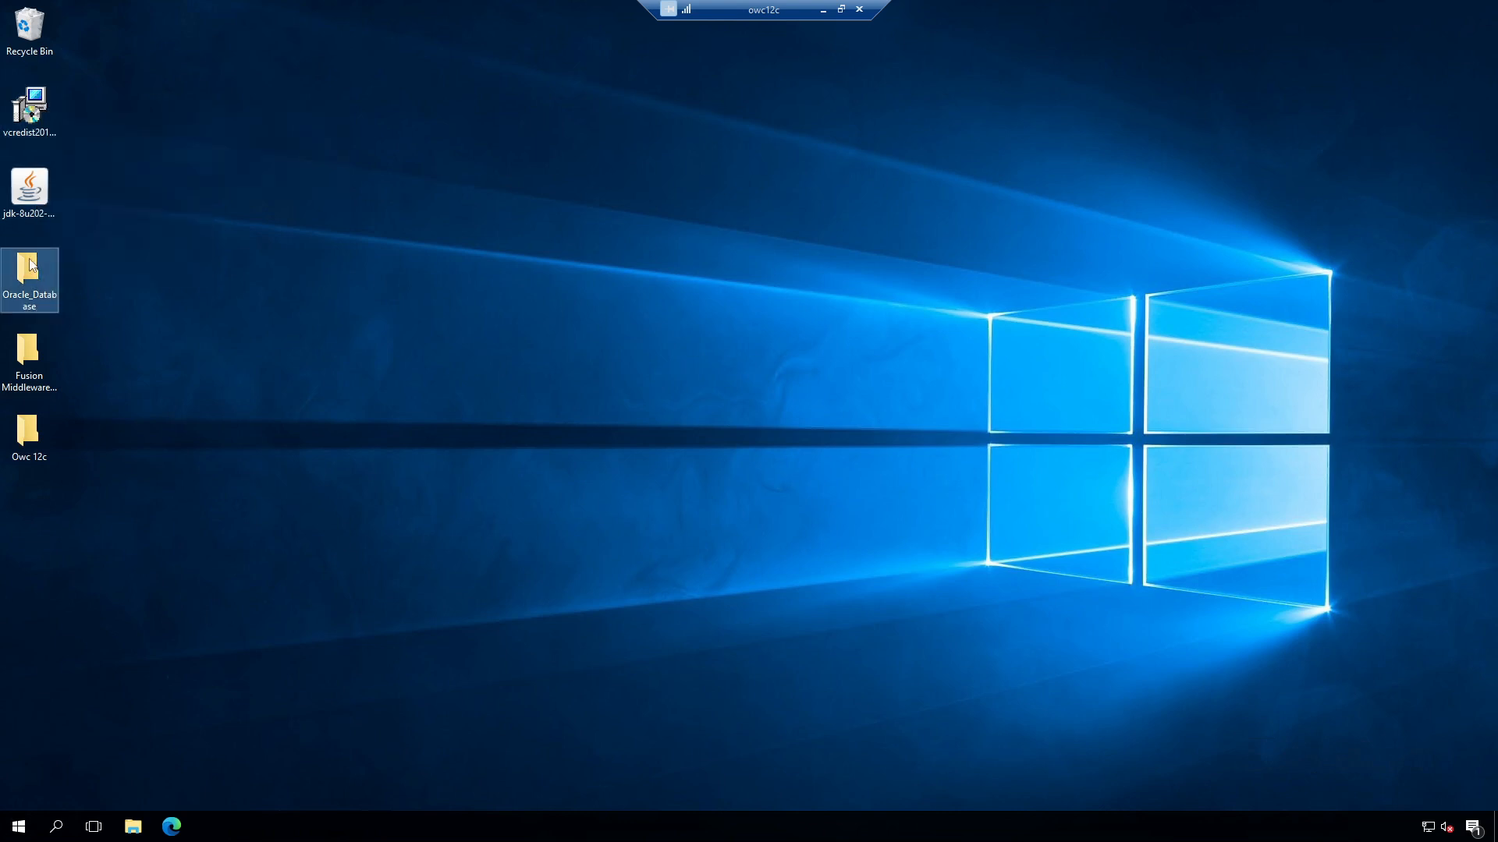
click(36, 353)
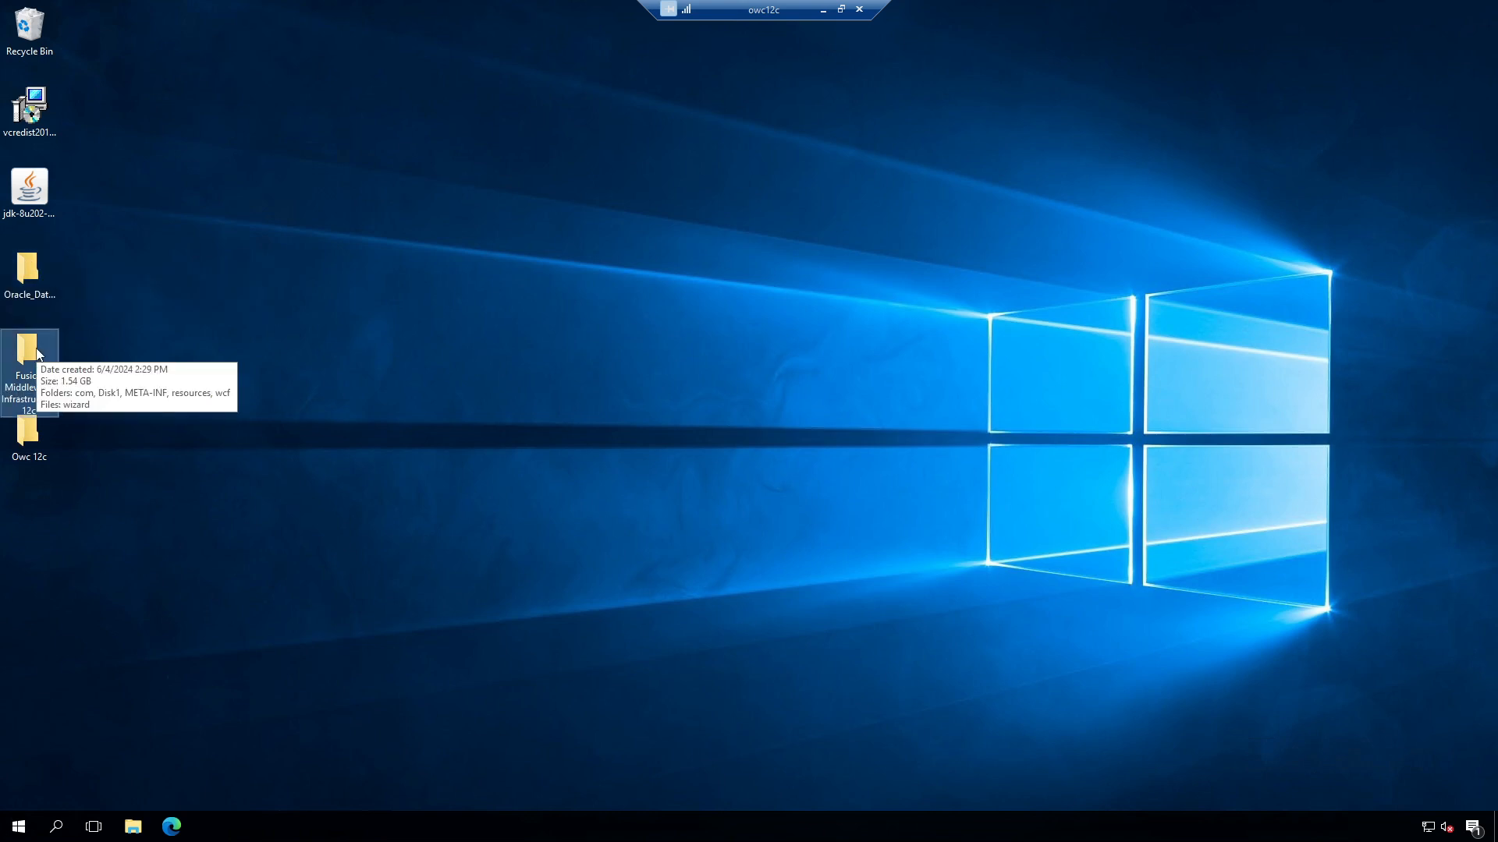
click(36, 434)
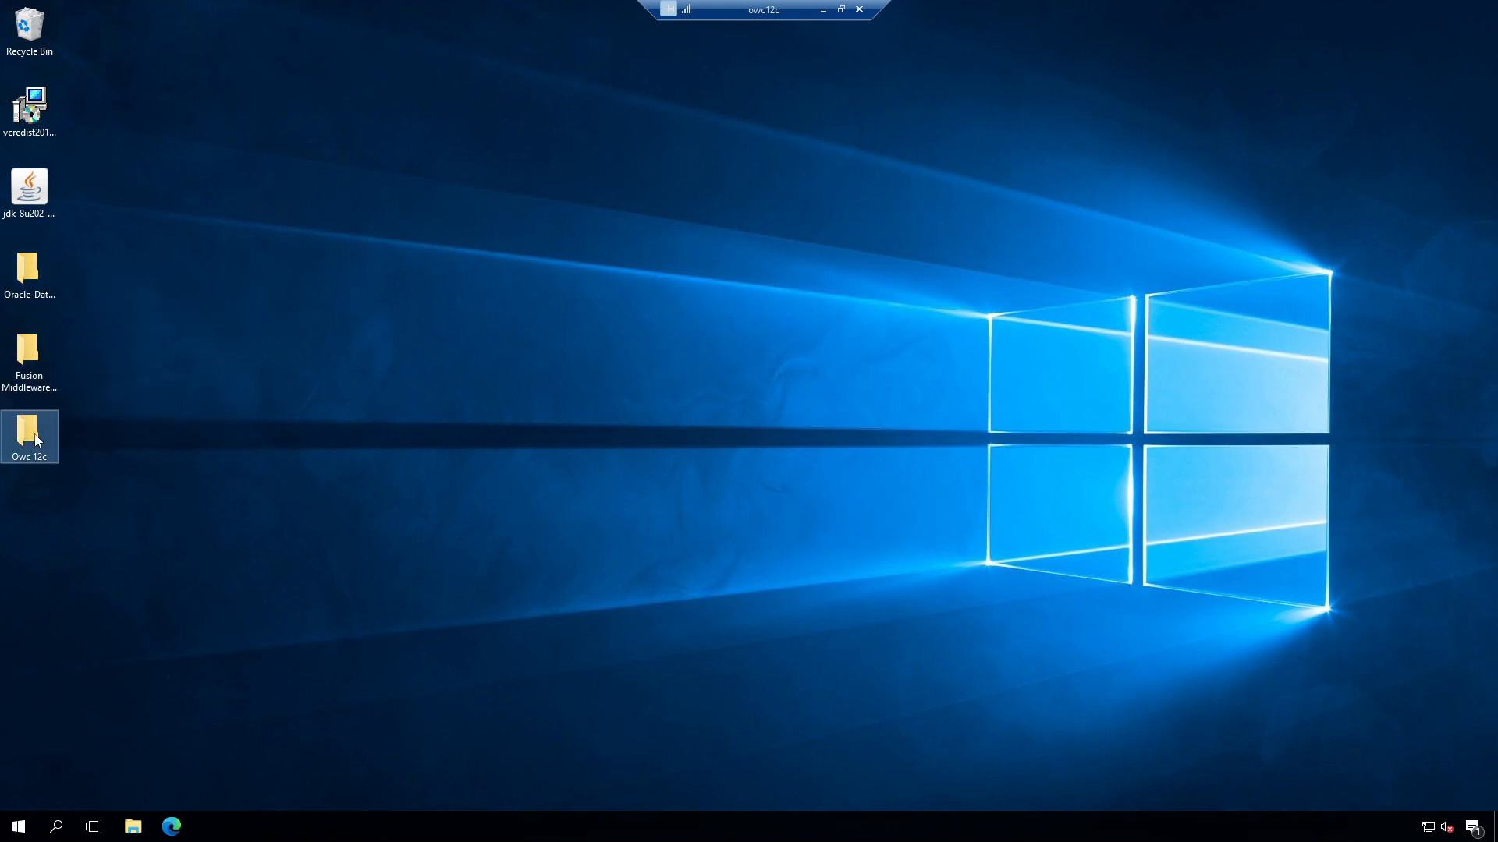
click(42, 98)
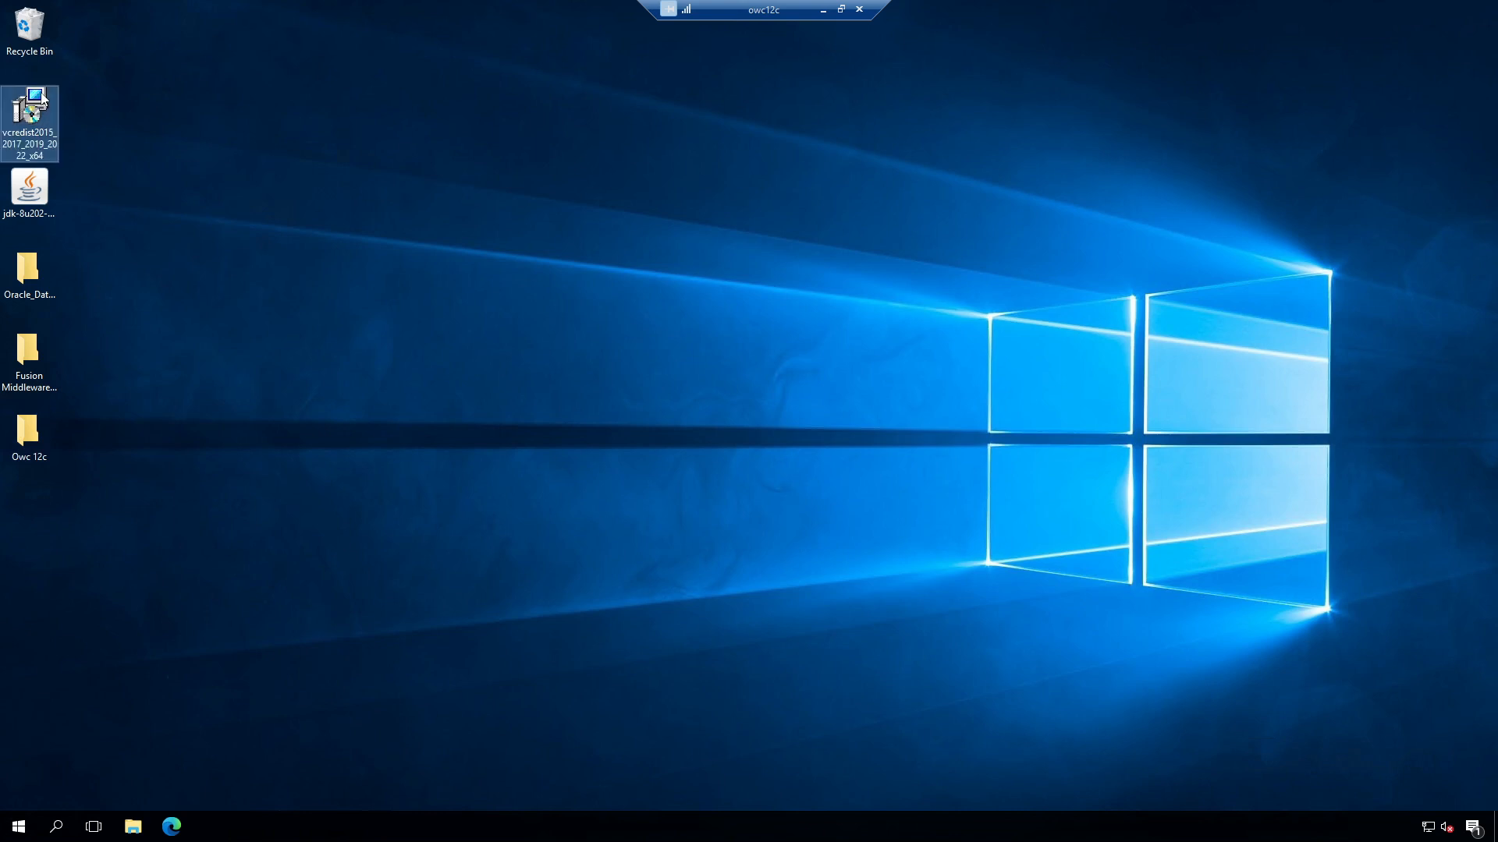
Step: Install Visual C++ 2015-2022 Redistributable (x64) with license accepted, close setup, and refresh the desktop
double_click(42, 98)
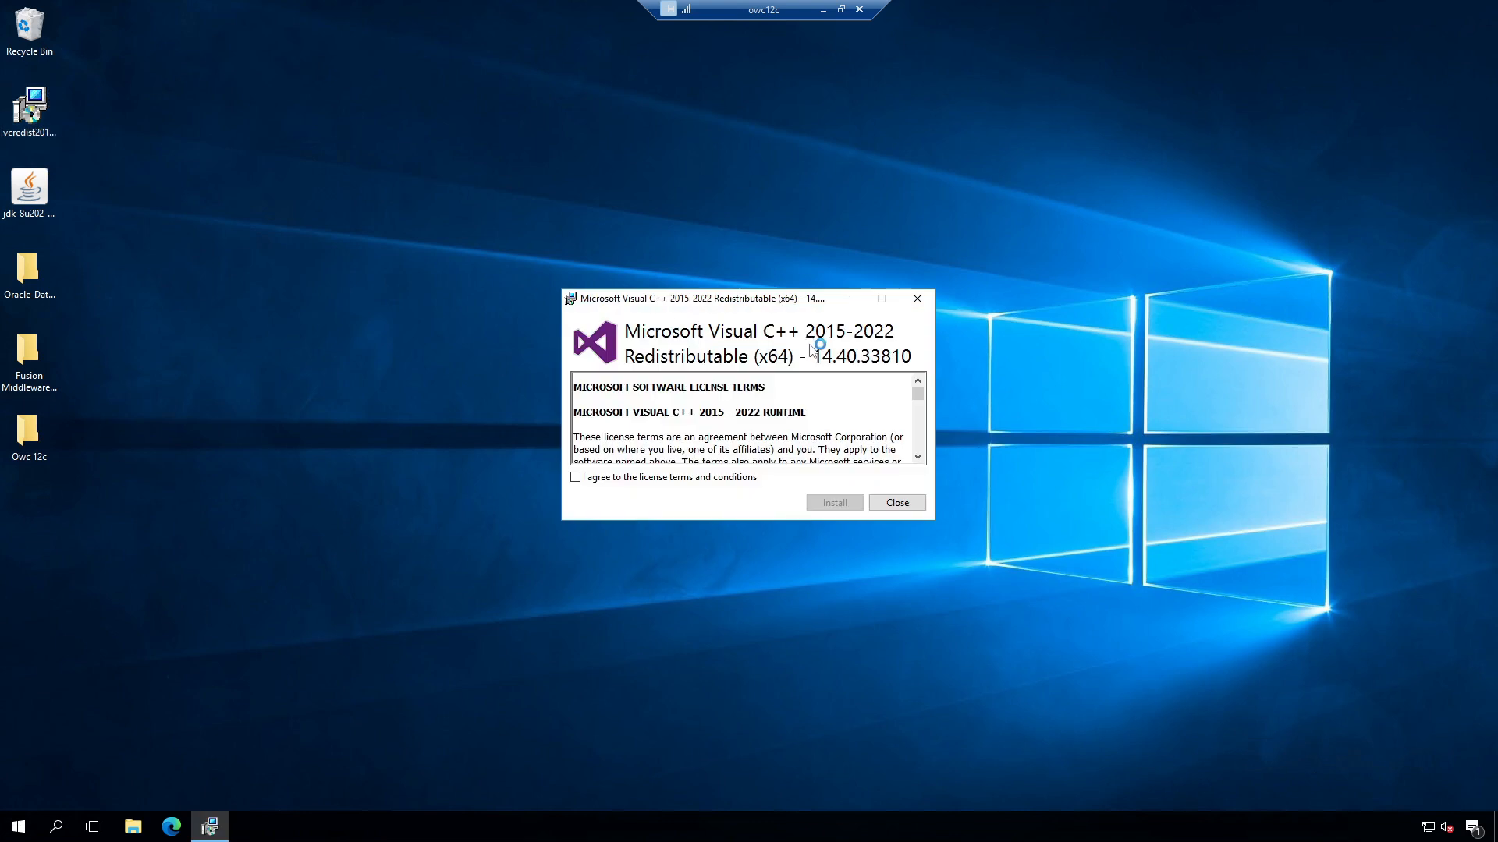
click(576, 477)
click(833, 503)
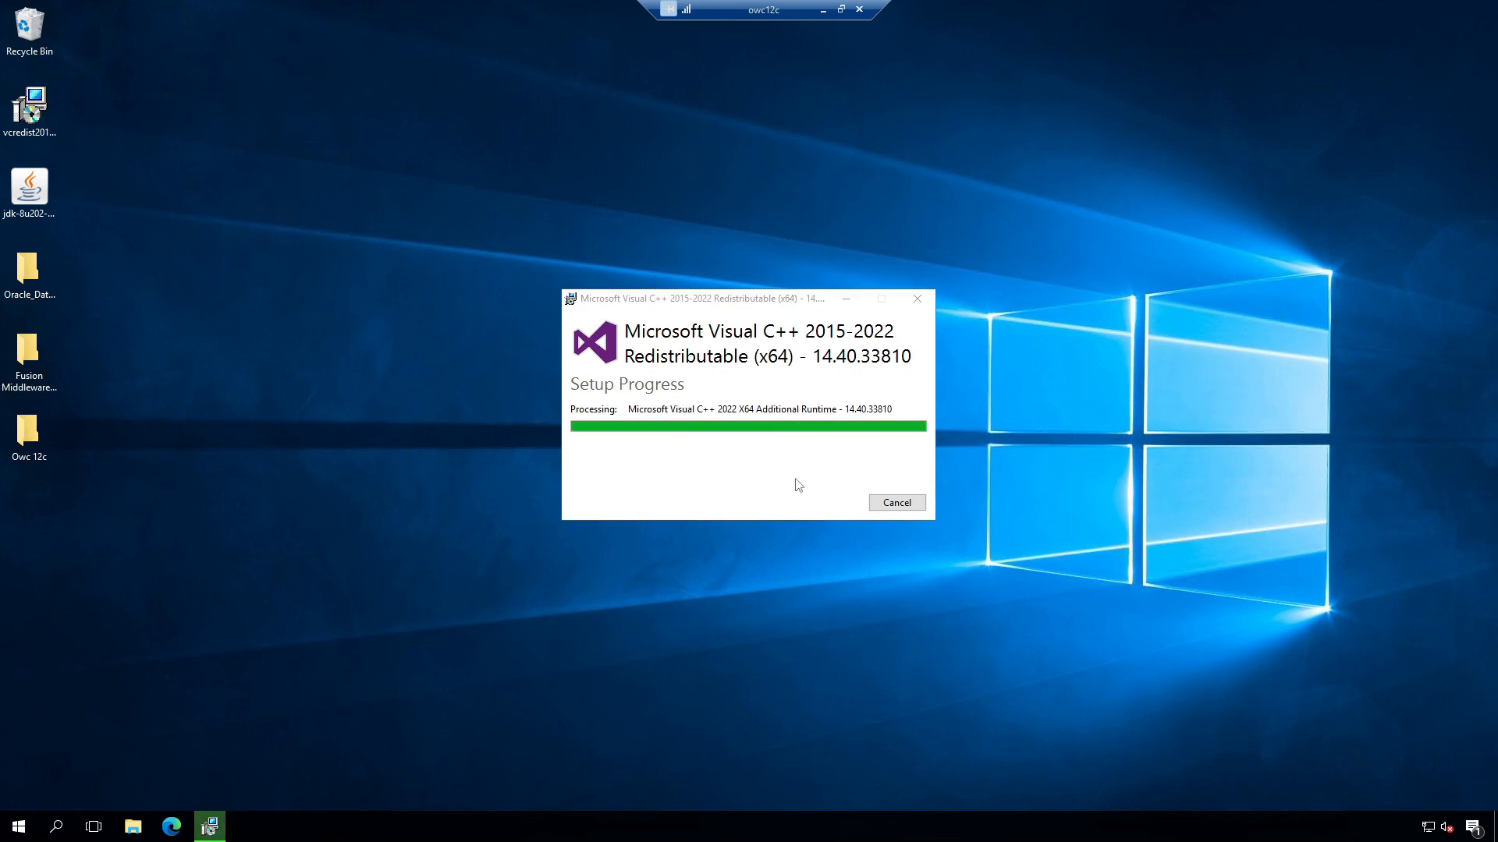
click(897, 504)
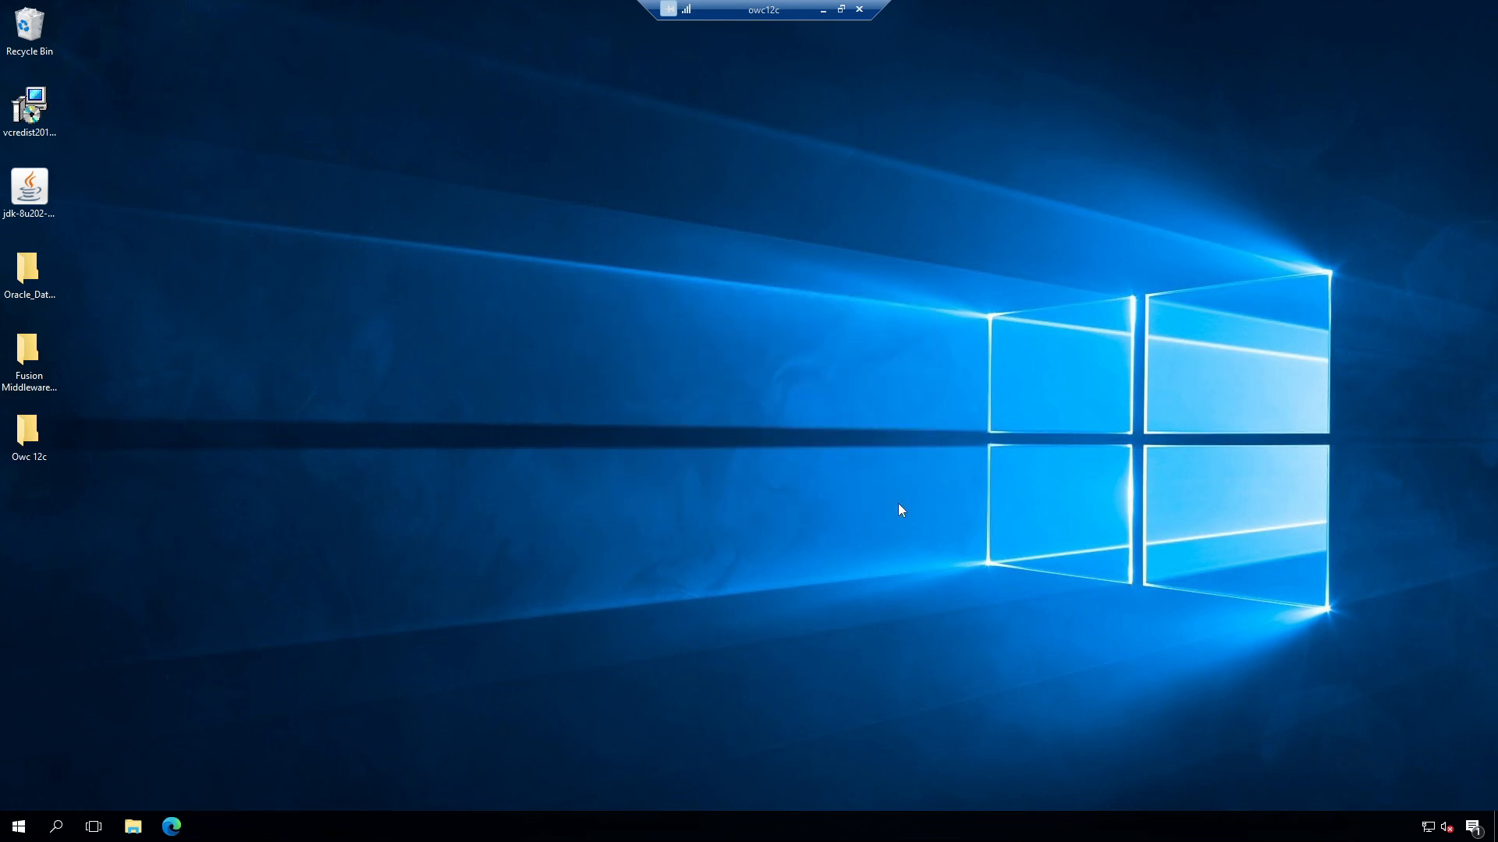
right_click(717, 257)
click(741, 301)
Step: Install JDK 8u202 with default features and the bundled JRE in its default folder
double_click(43, 191)
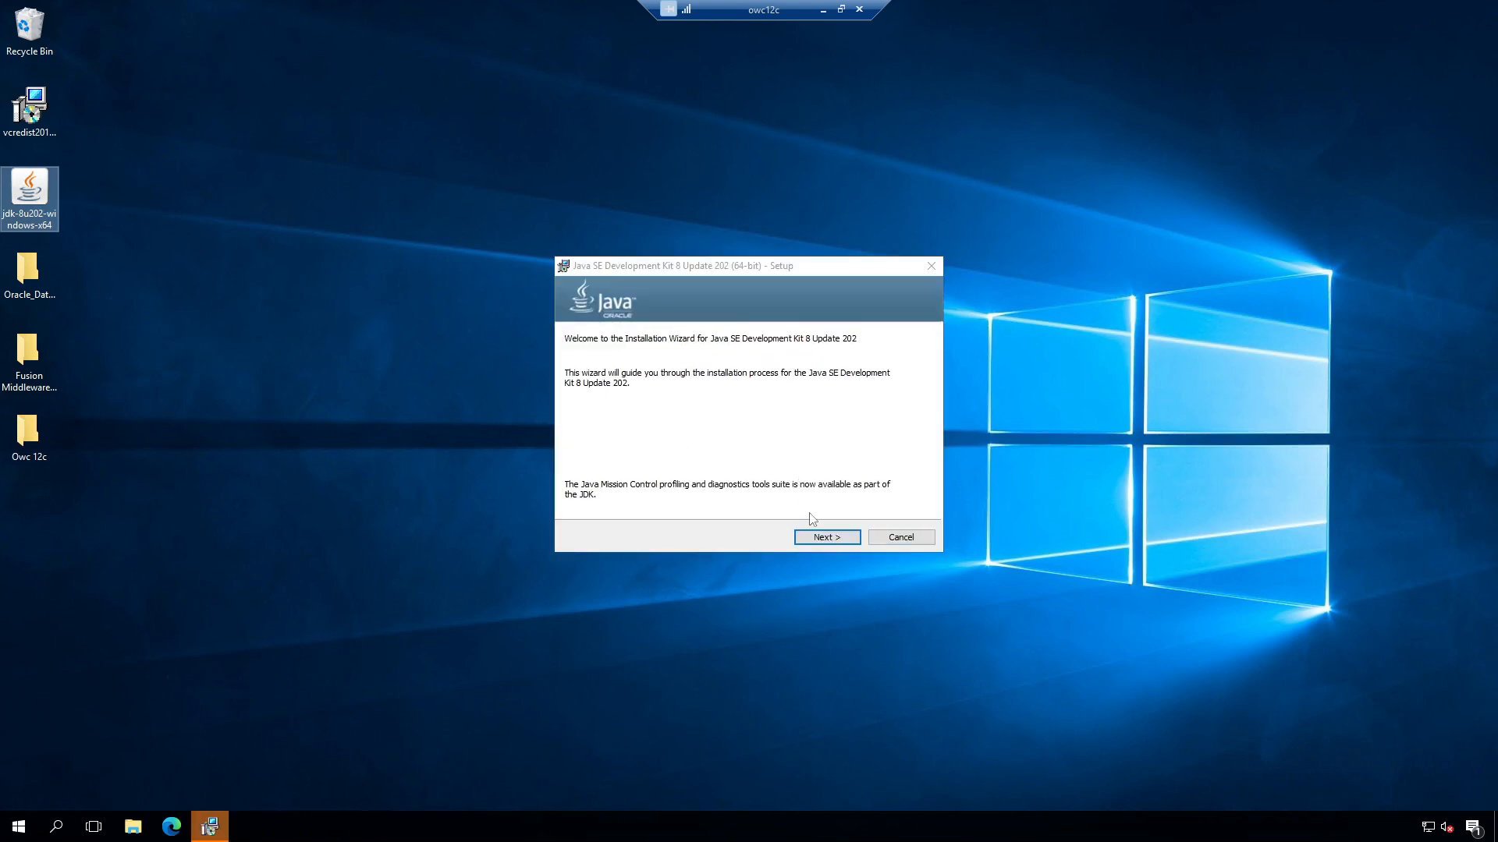
click(827, 540)
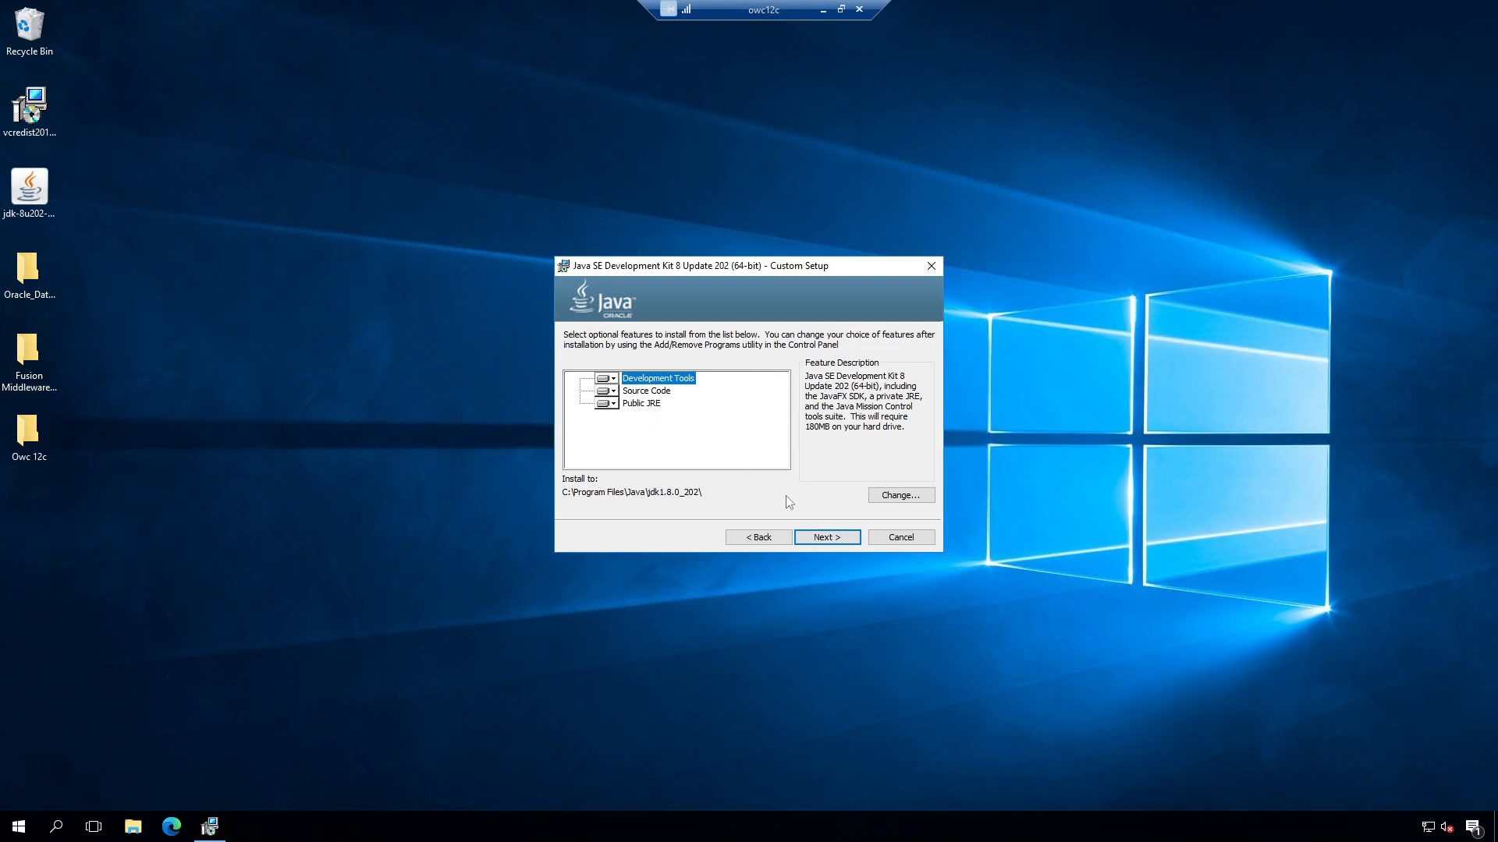
click(822, 536)
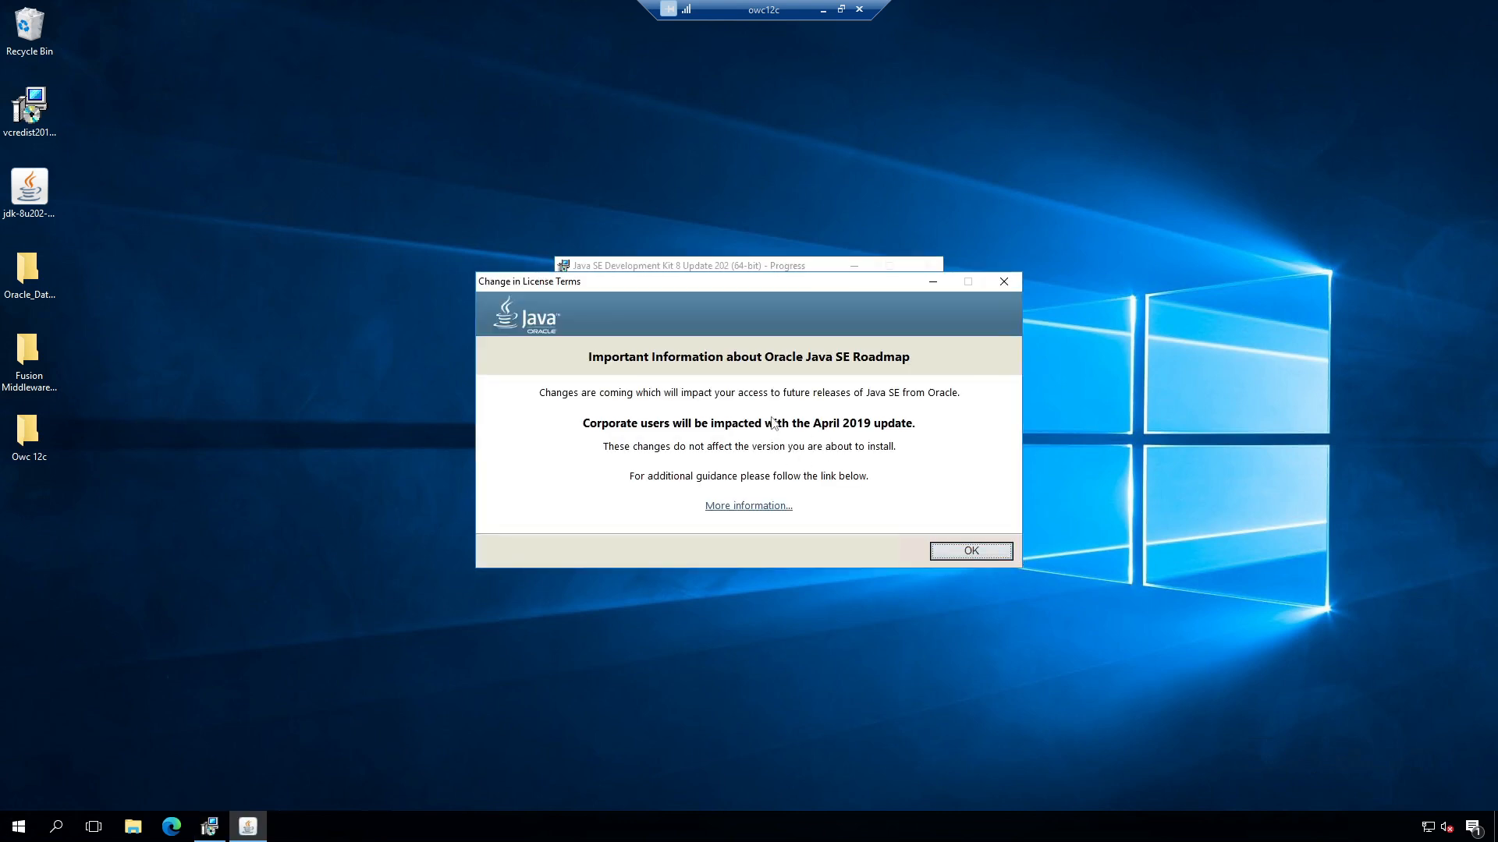
click(948, 555)
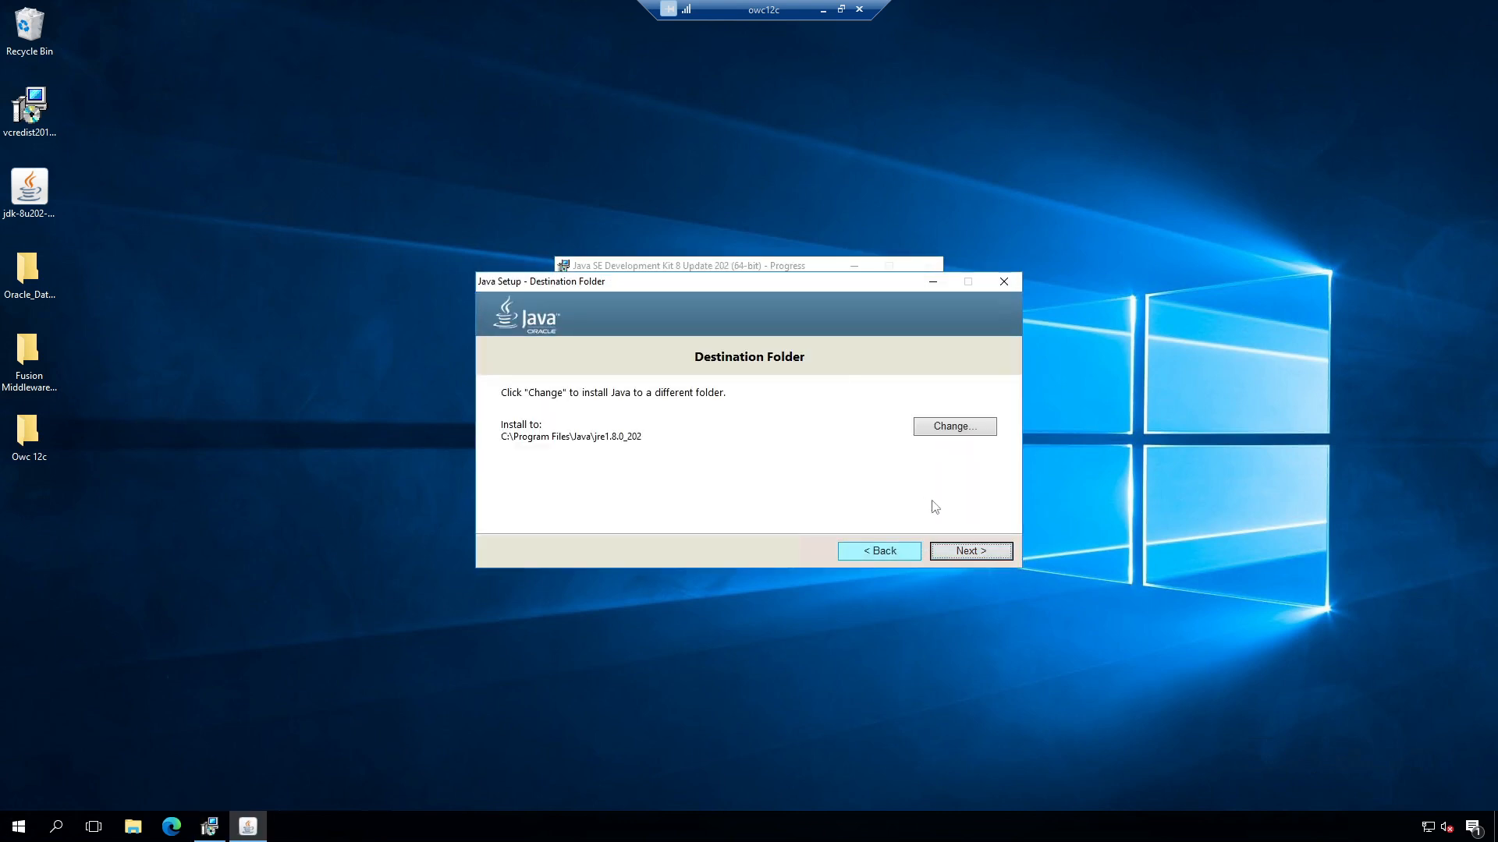
click(952, 427)
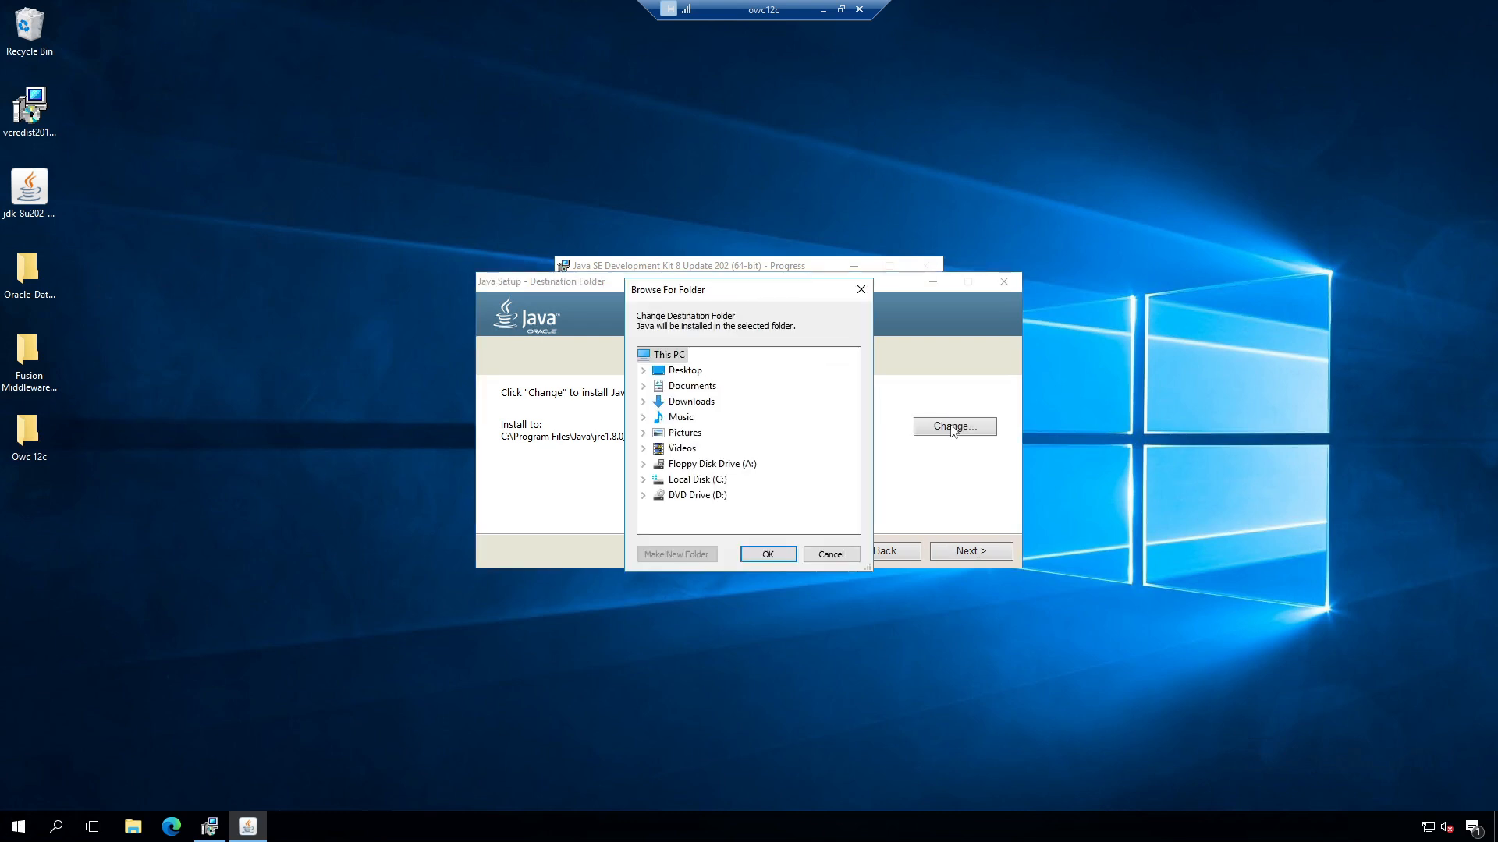
click(838, 559)
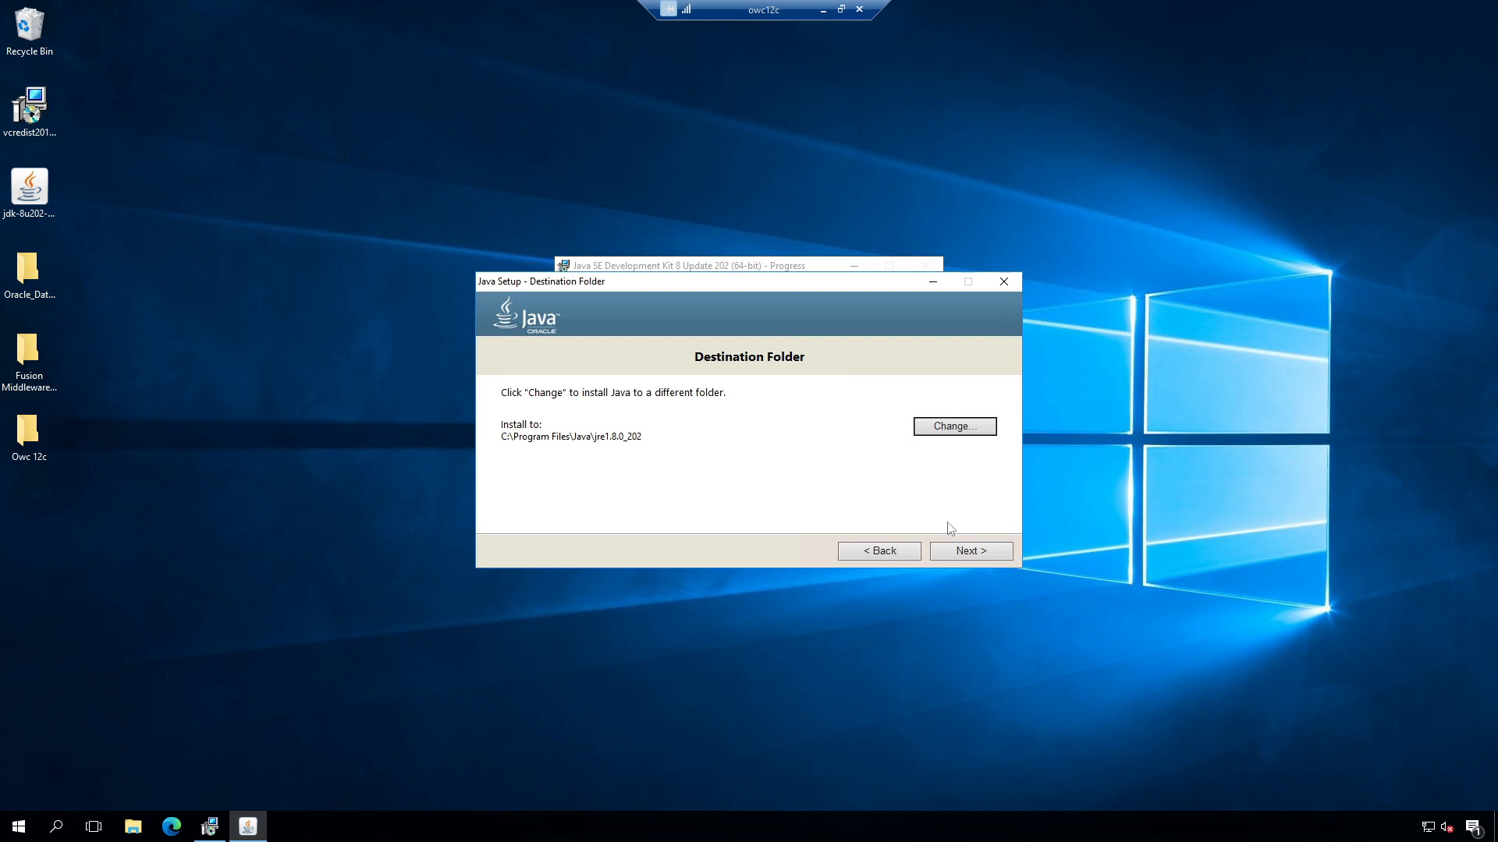
click(968, 551)
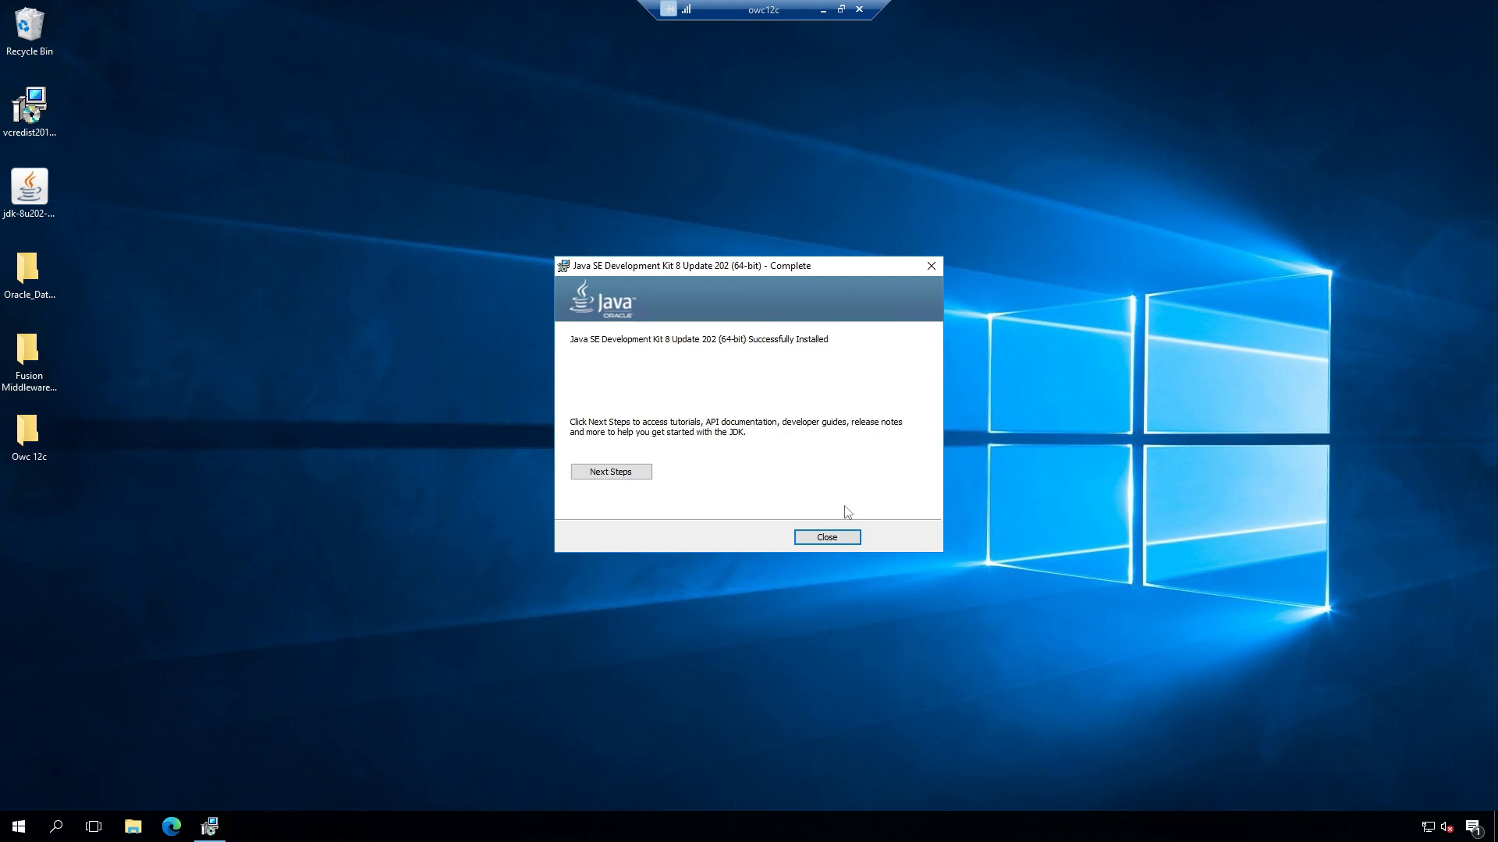
click(840, 538)
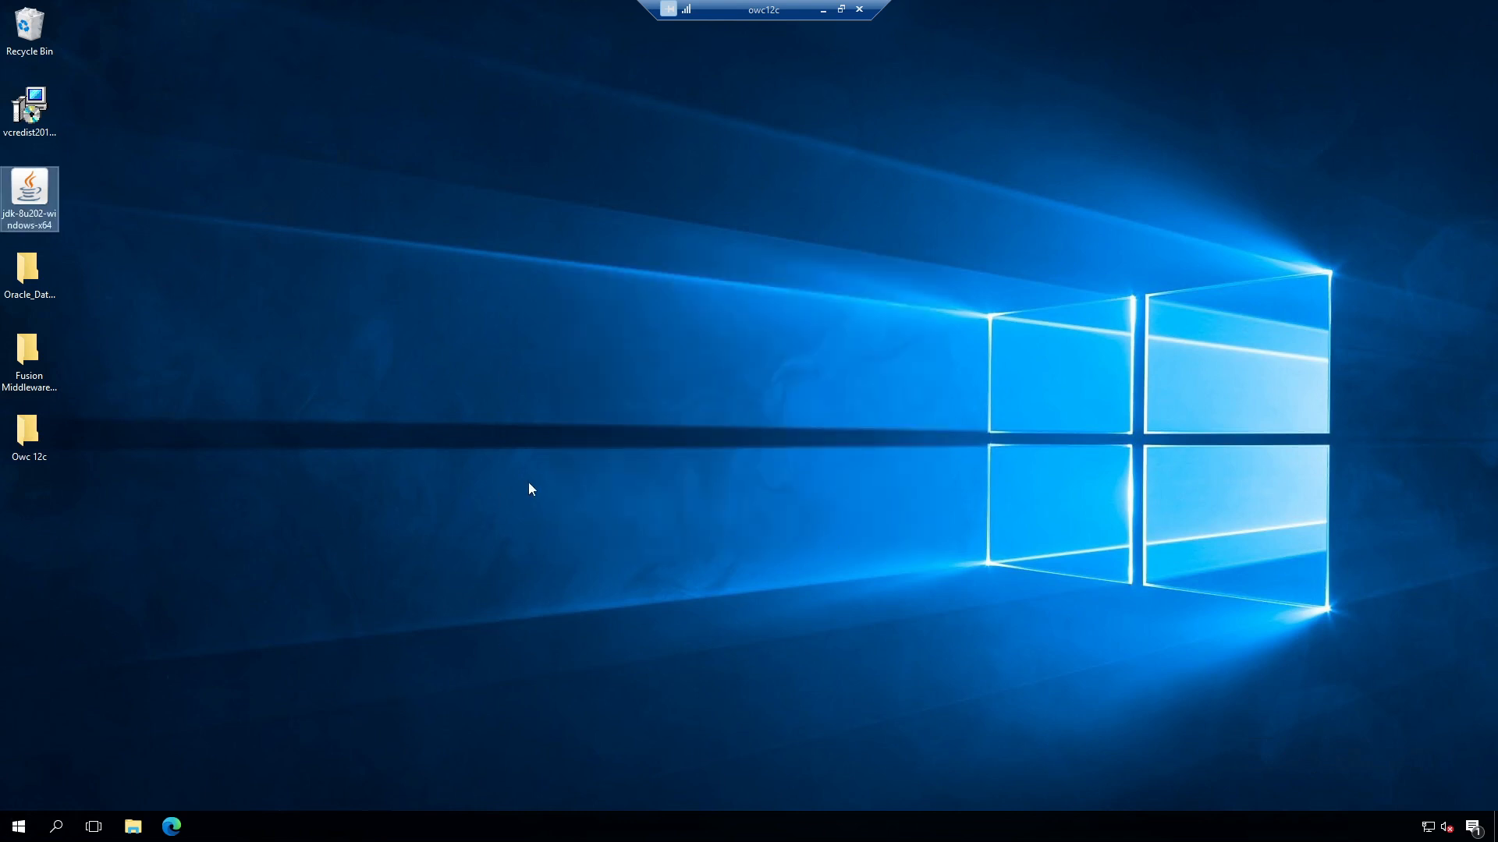
Step: Open Environment Variables from This PC's properties via Advanced system settings
click(133, 826)
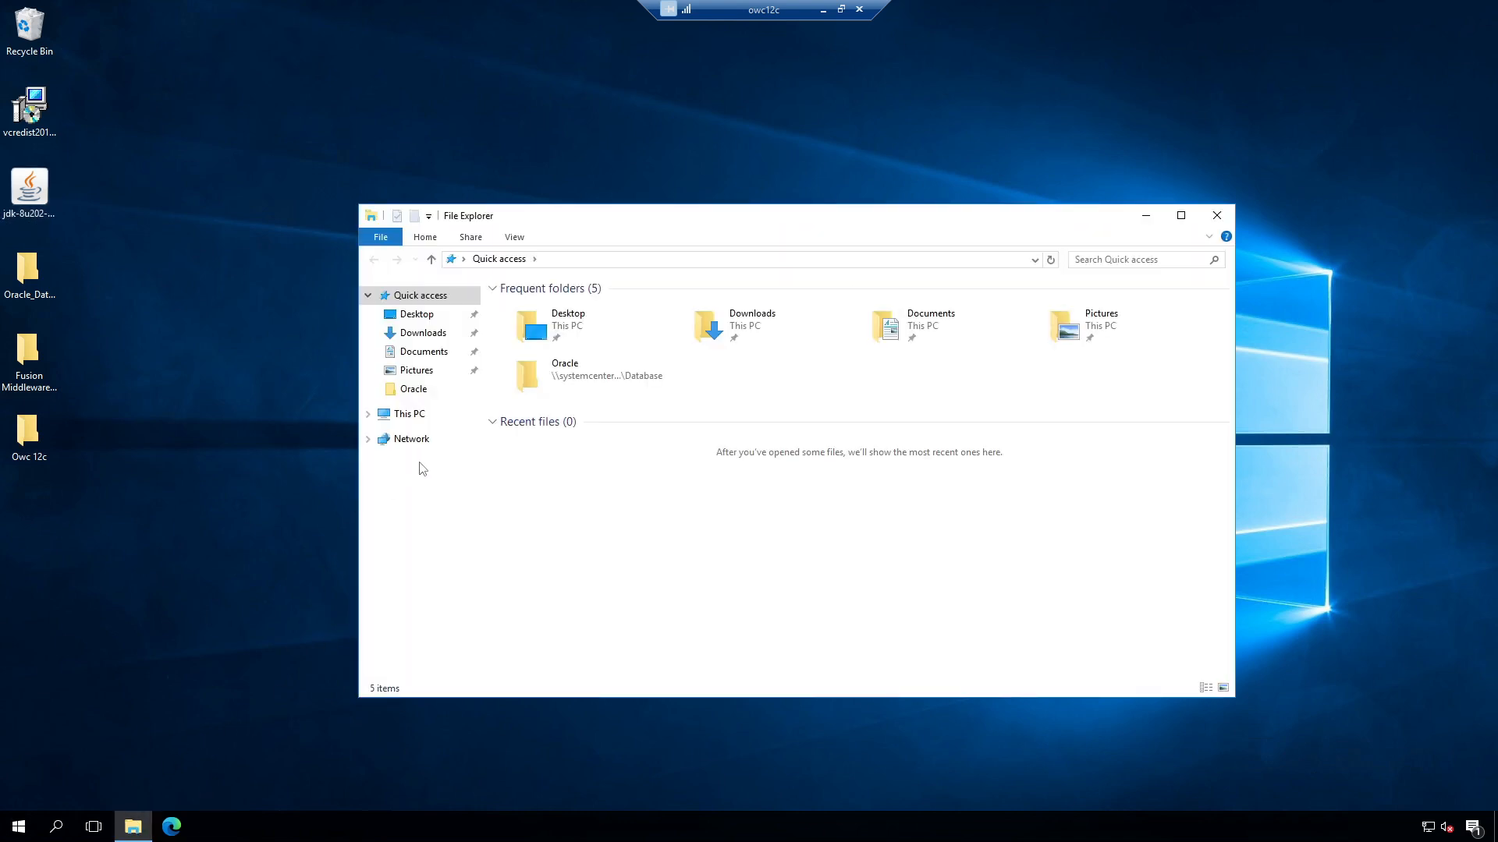
right_click(408, 416)
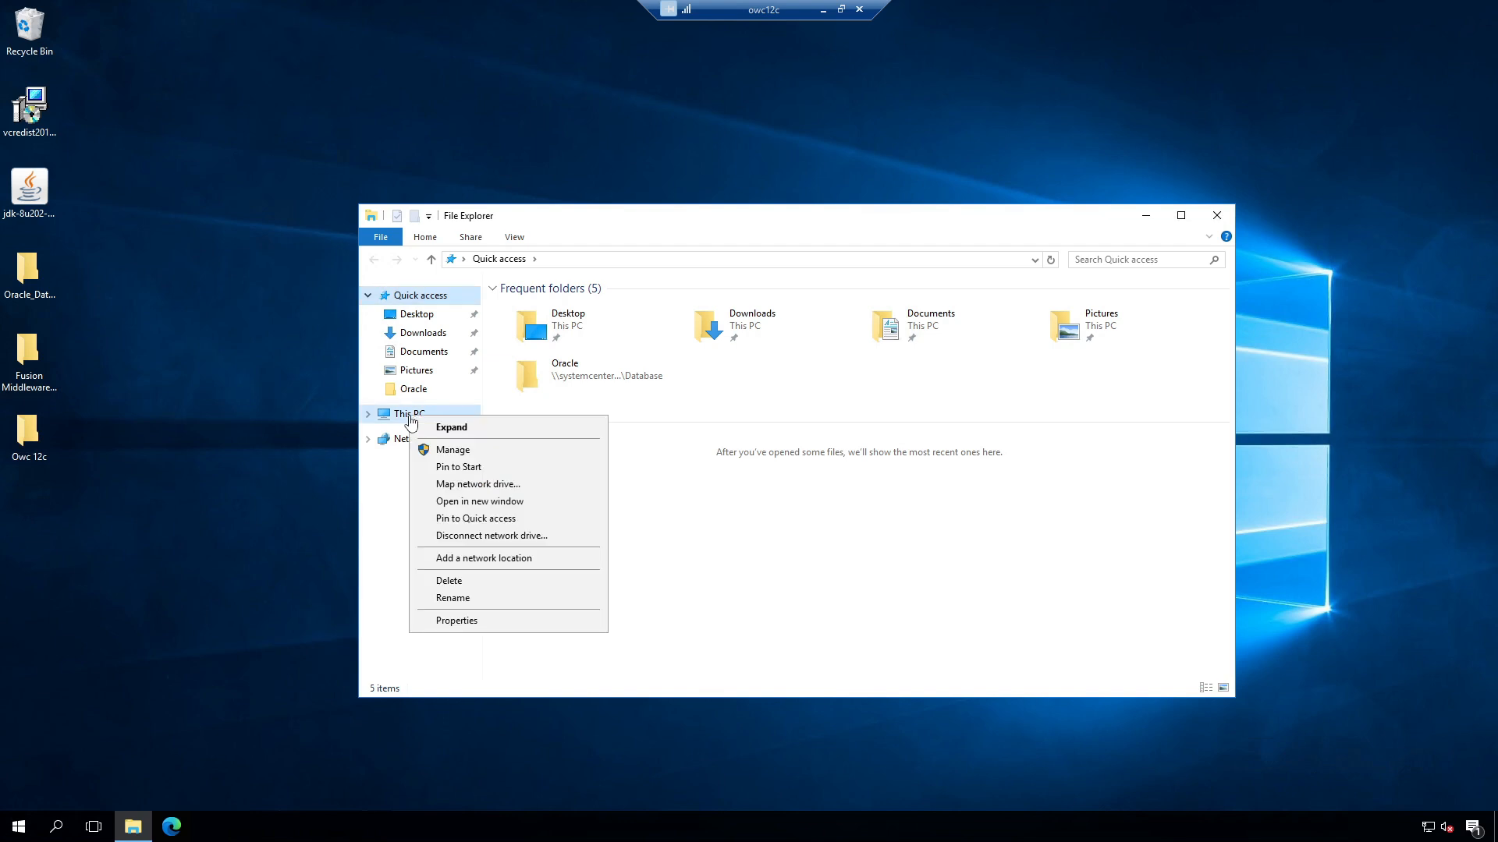
click(501, 621)
click(1141, 451)
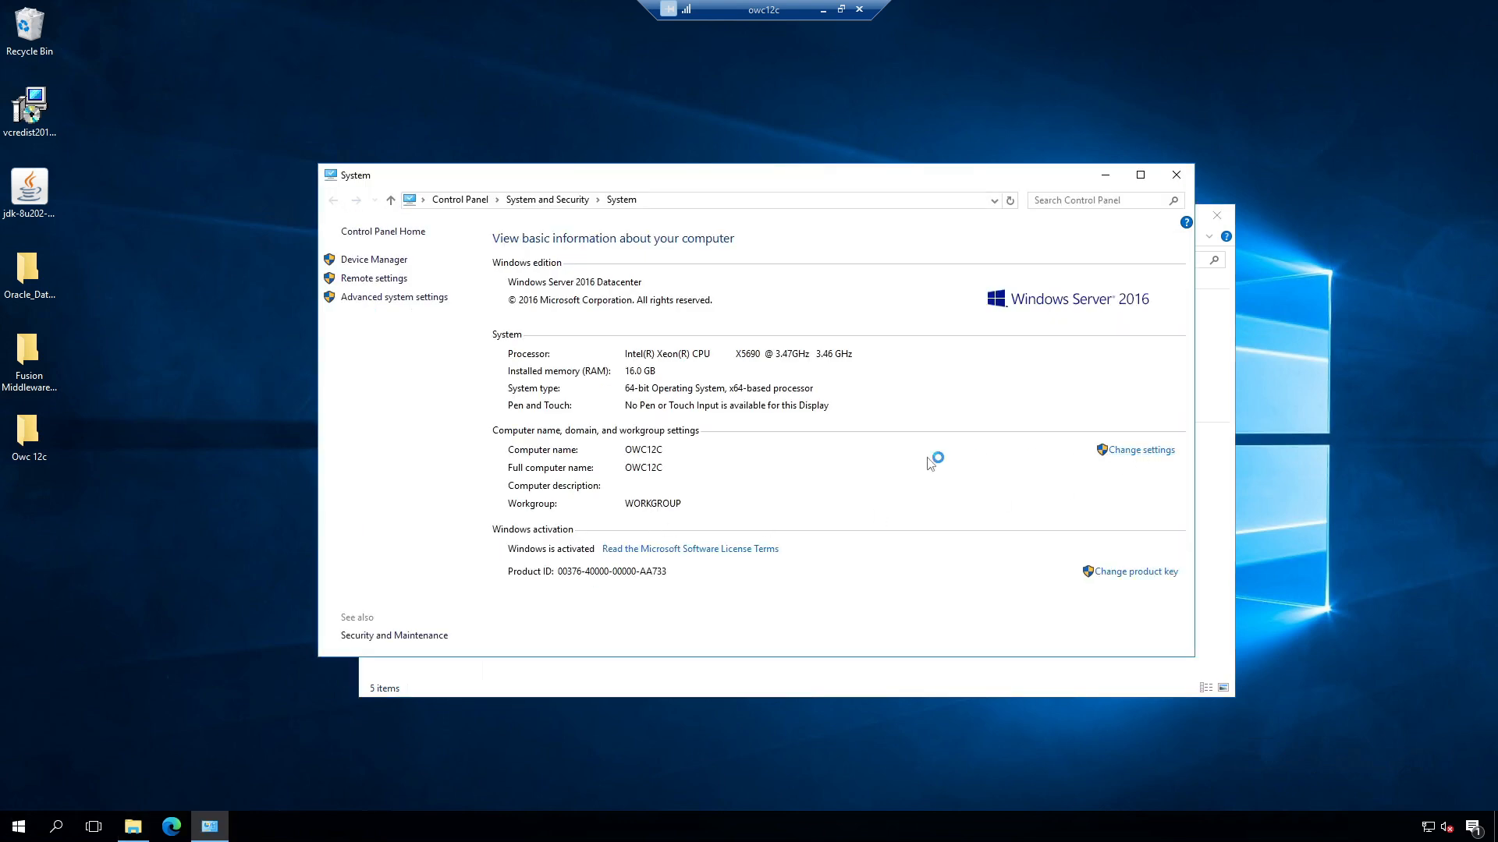
click(294, 182)
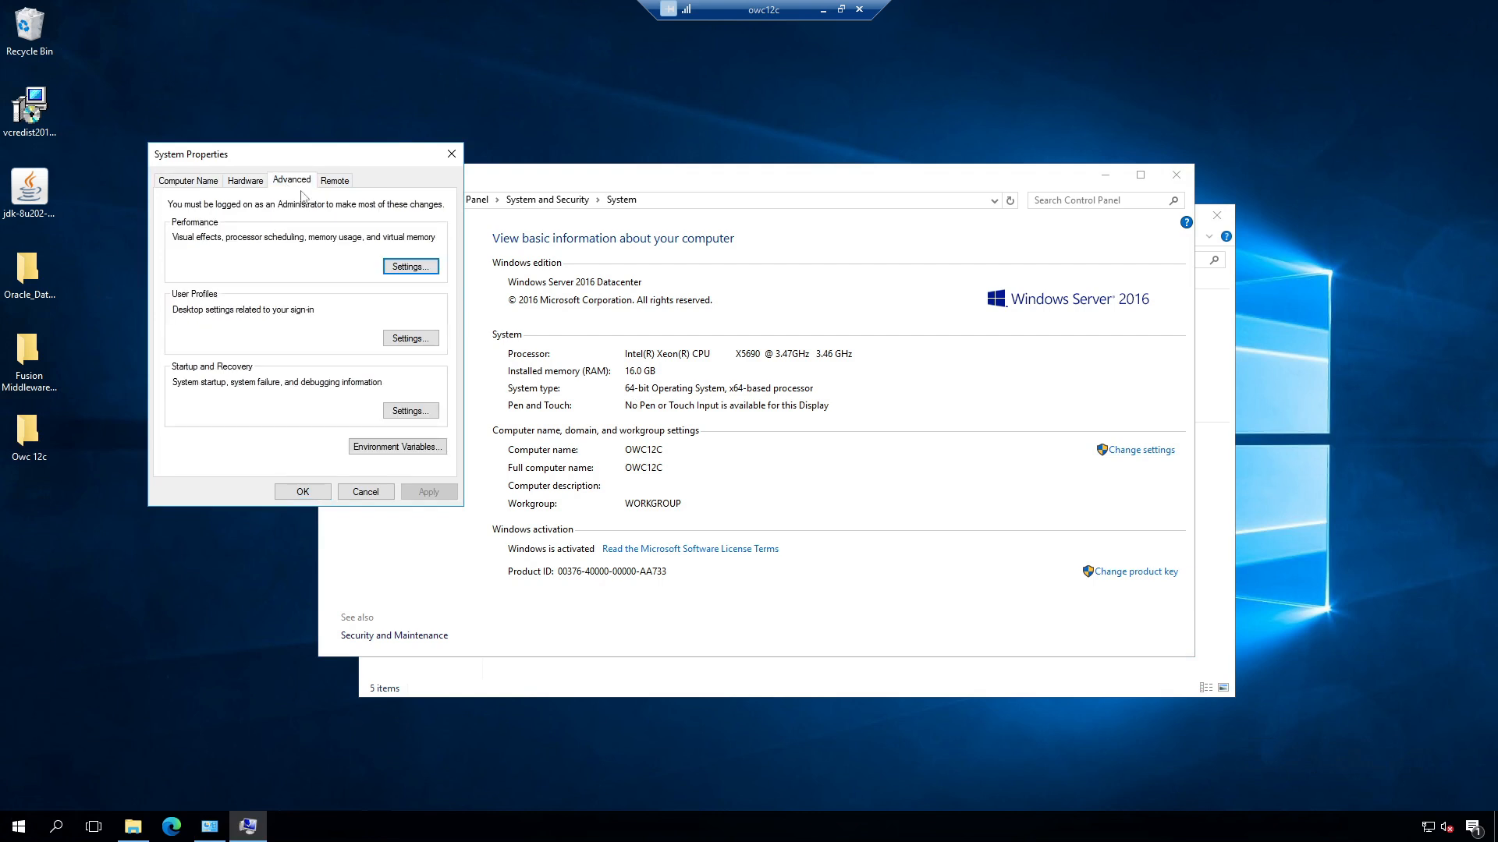
click(402, 451)
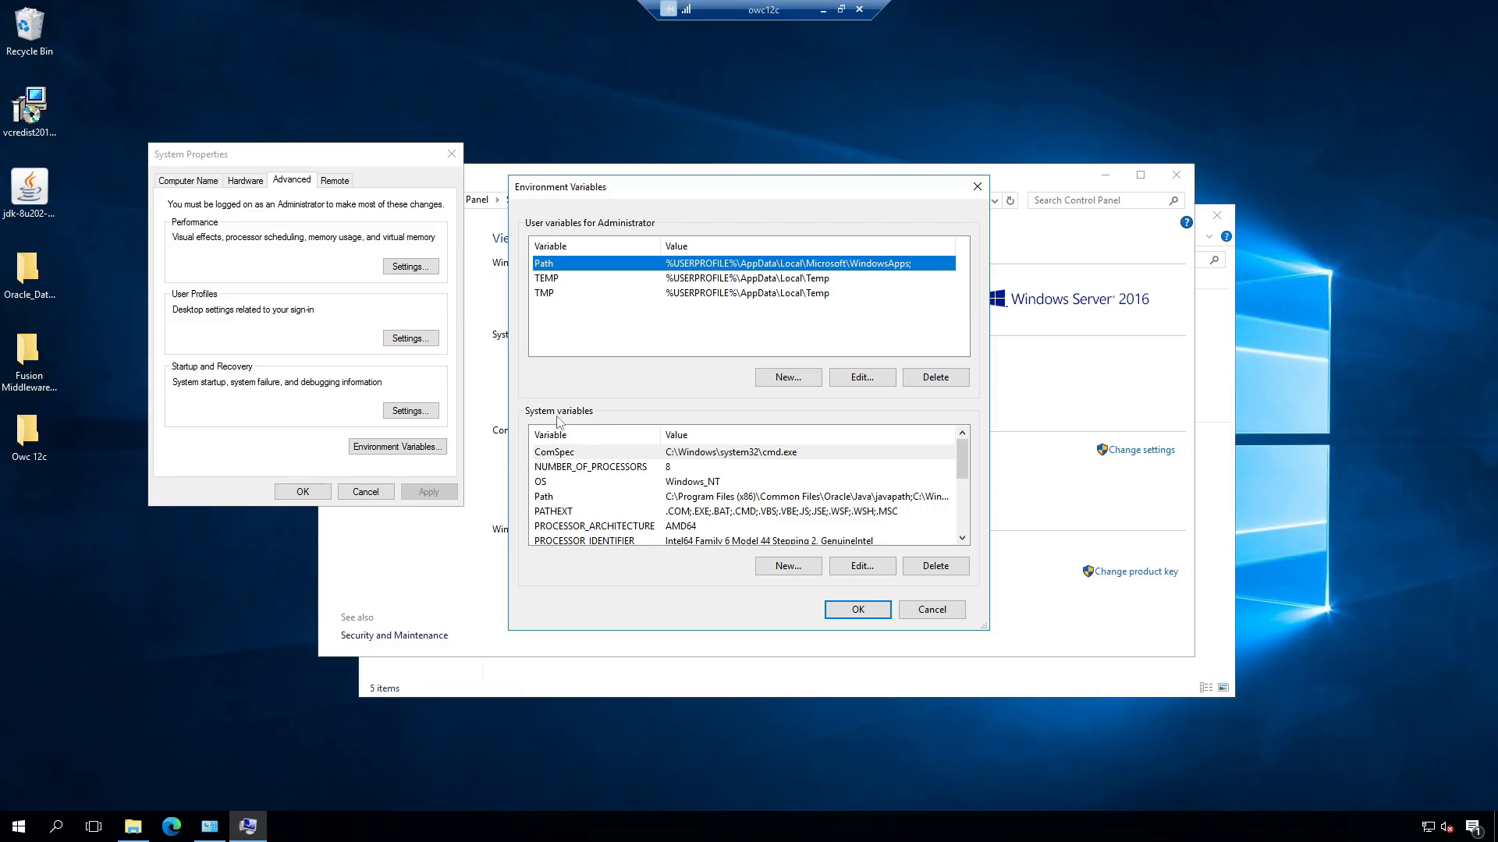
Step: Create system variable JAVA_HOME set to C:\Program Files\Java\jdk1.8.0_202 and save it
click(780, 565)
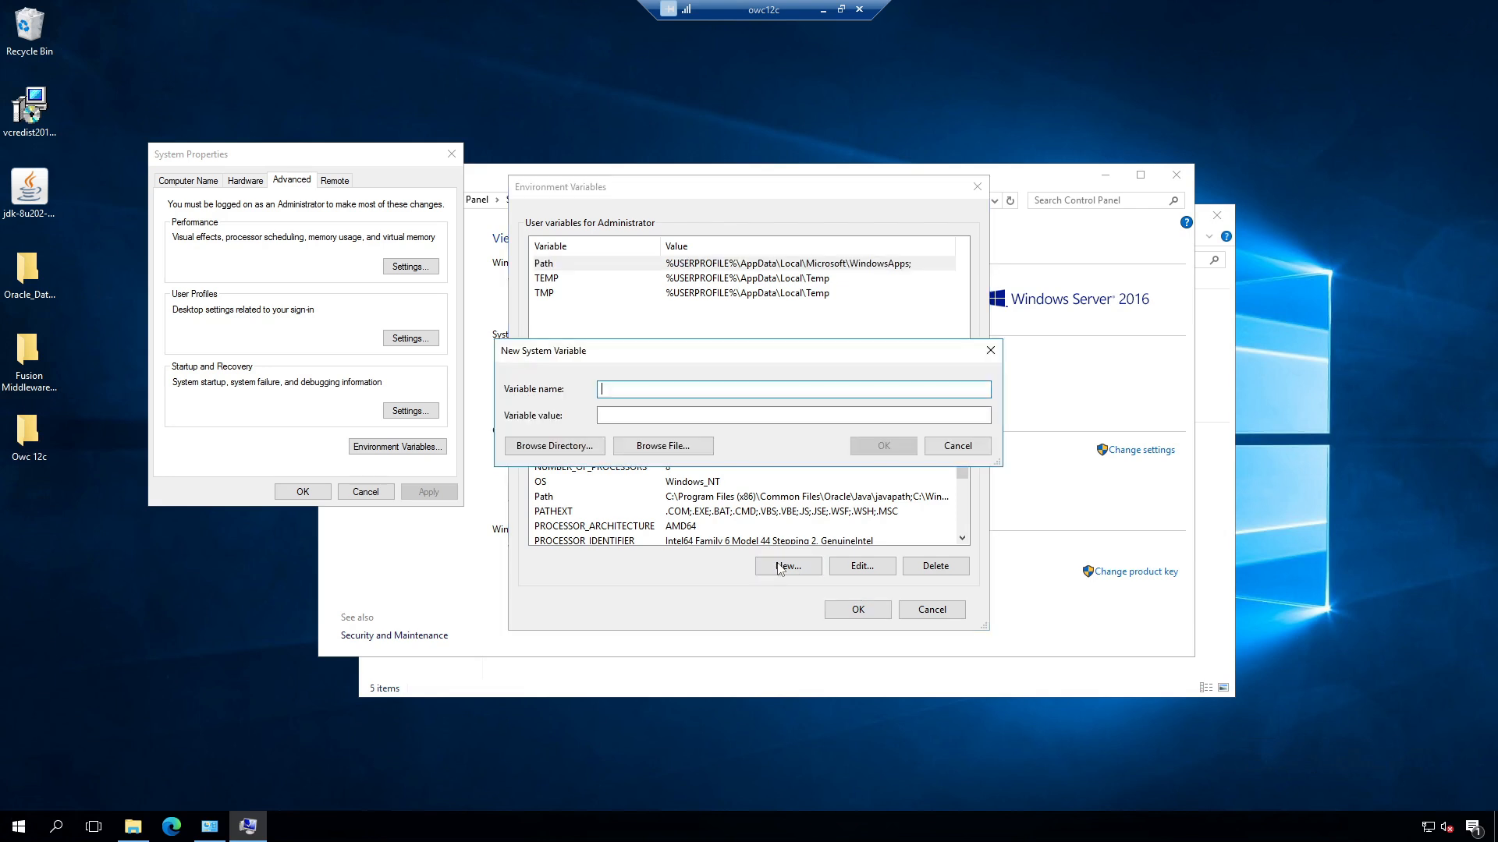
text(JAVA)
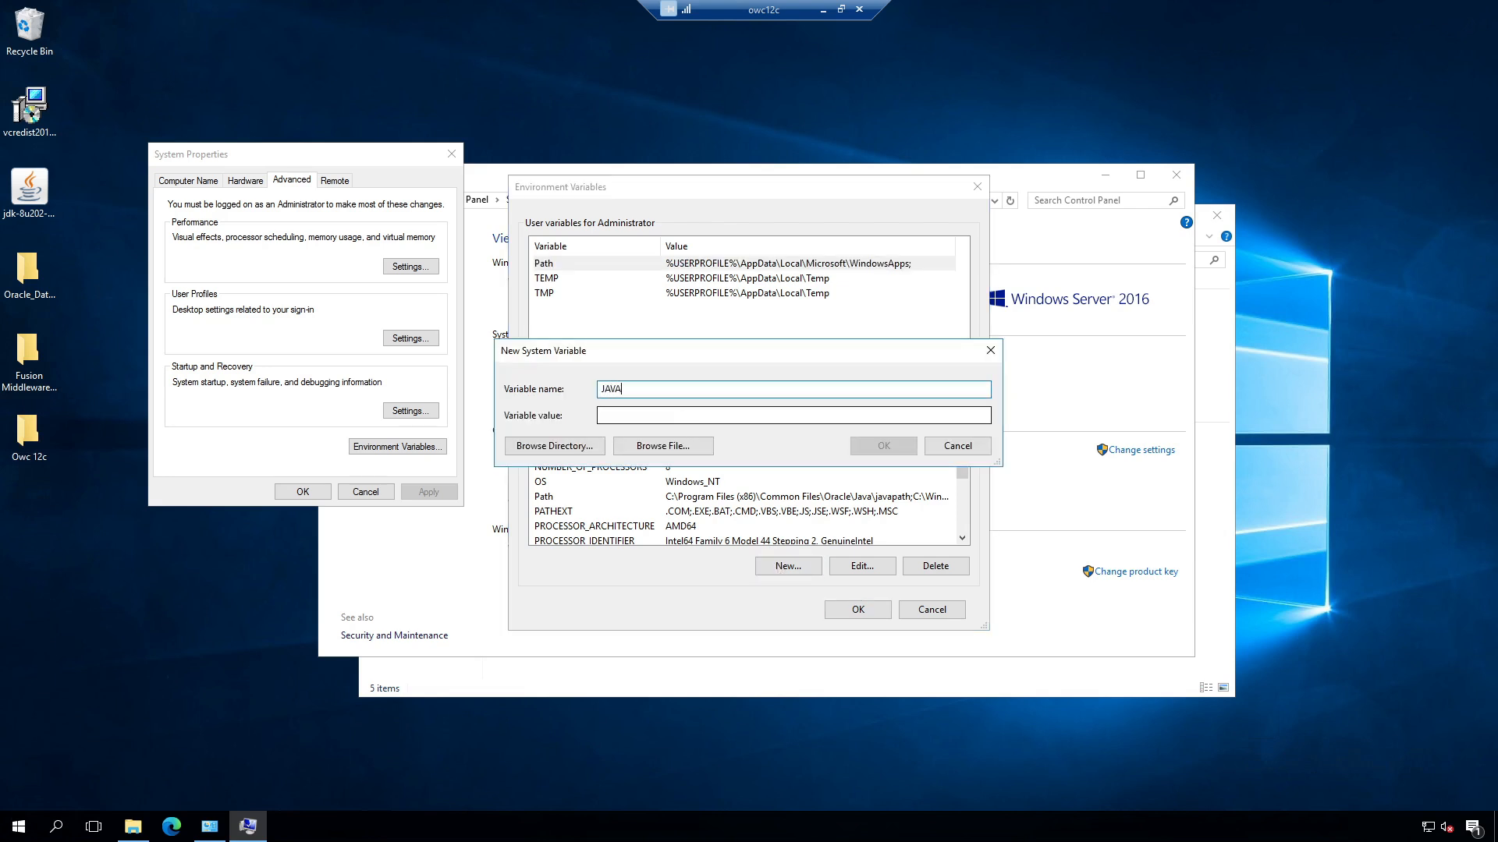
text(_HOME)
click(559, 448)
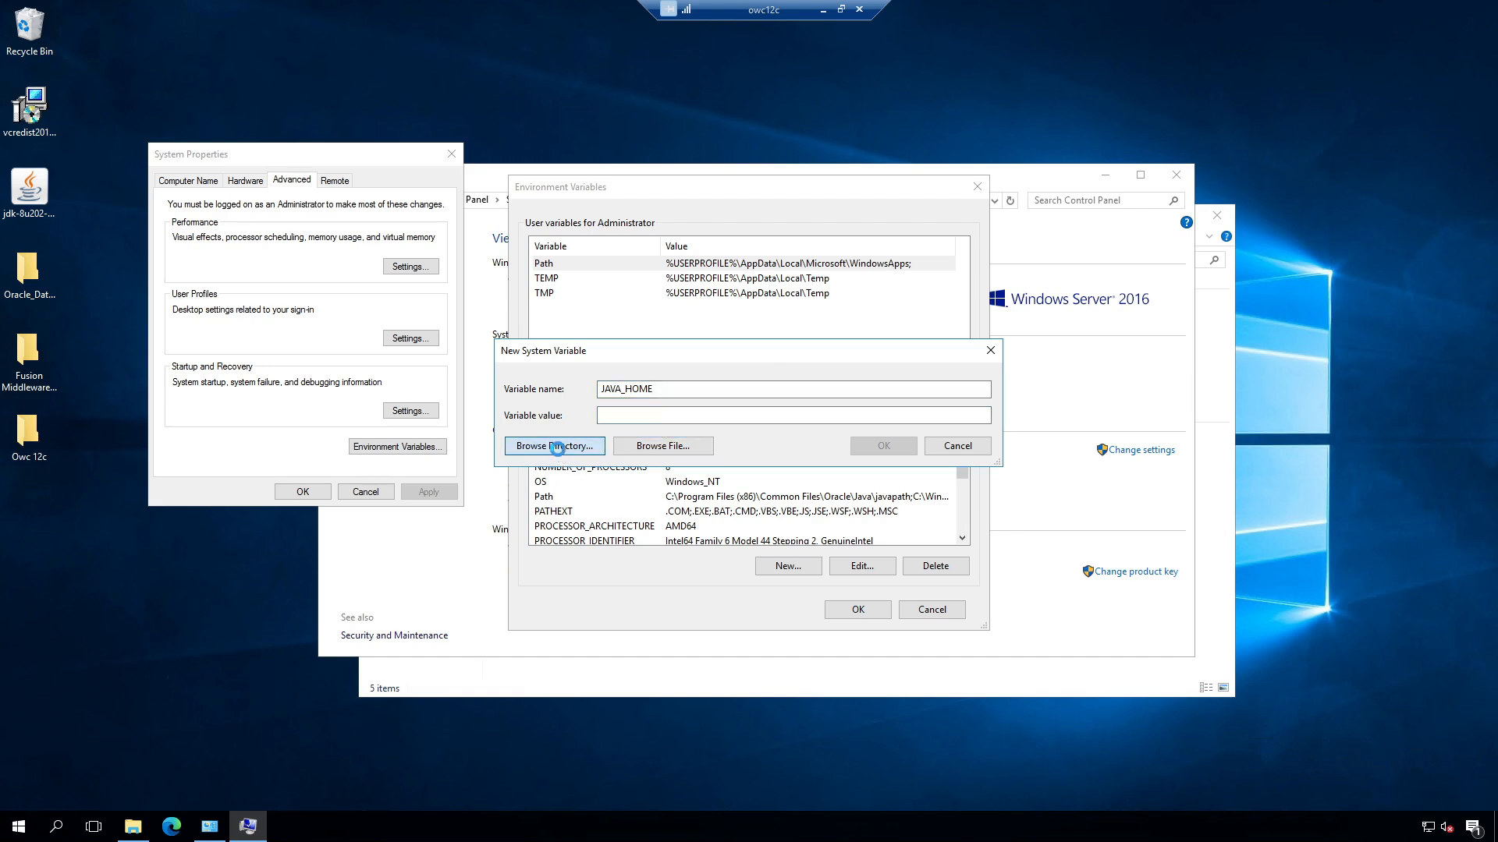
double_click(678, 386)
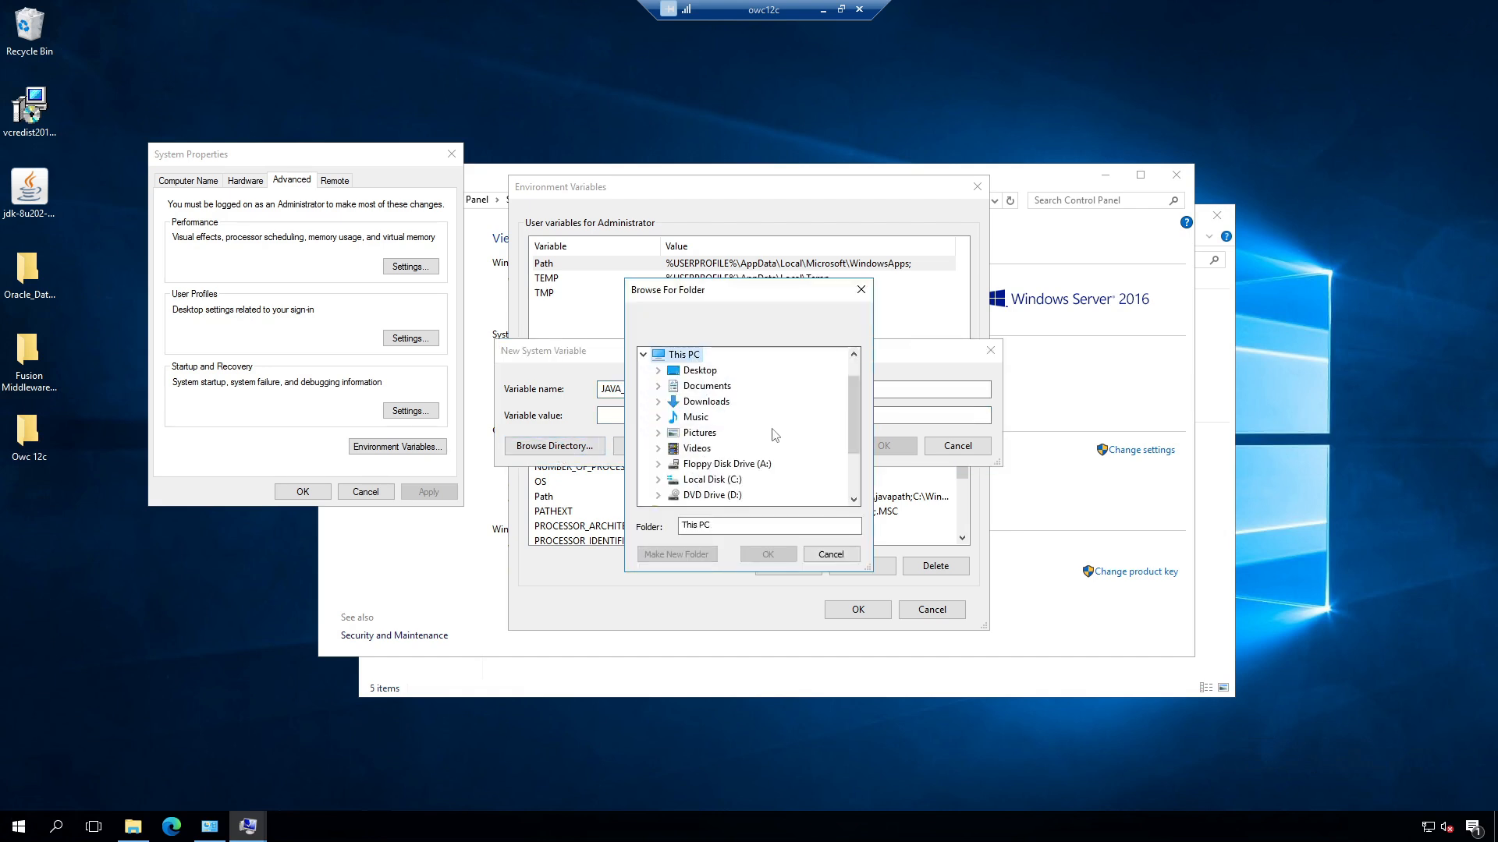
double_click(722, 482)
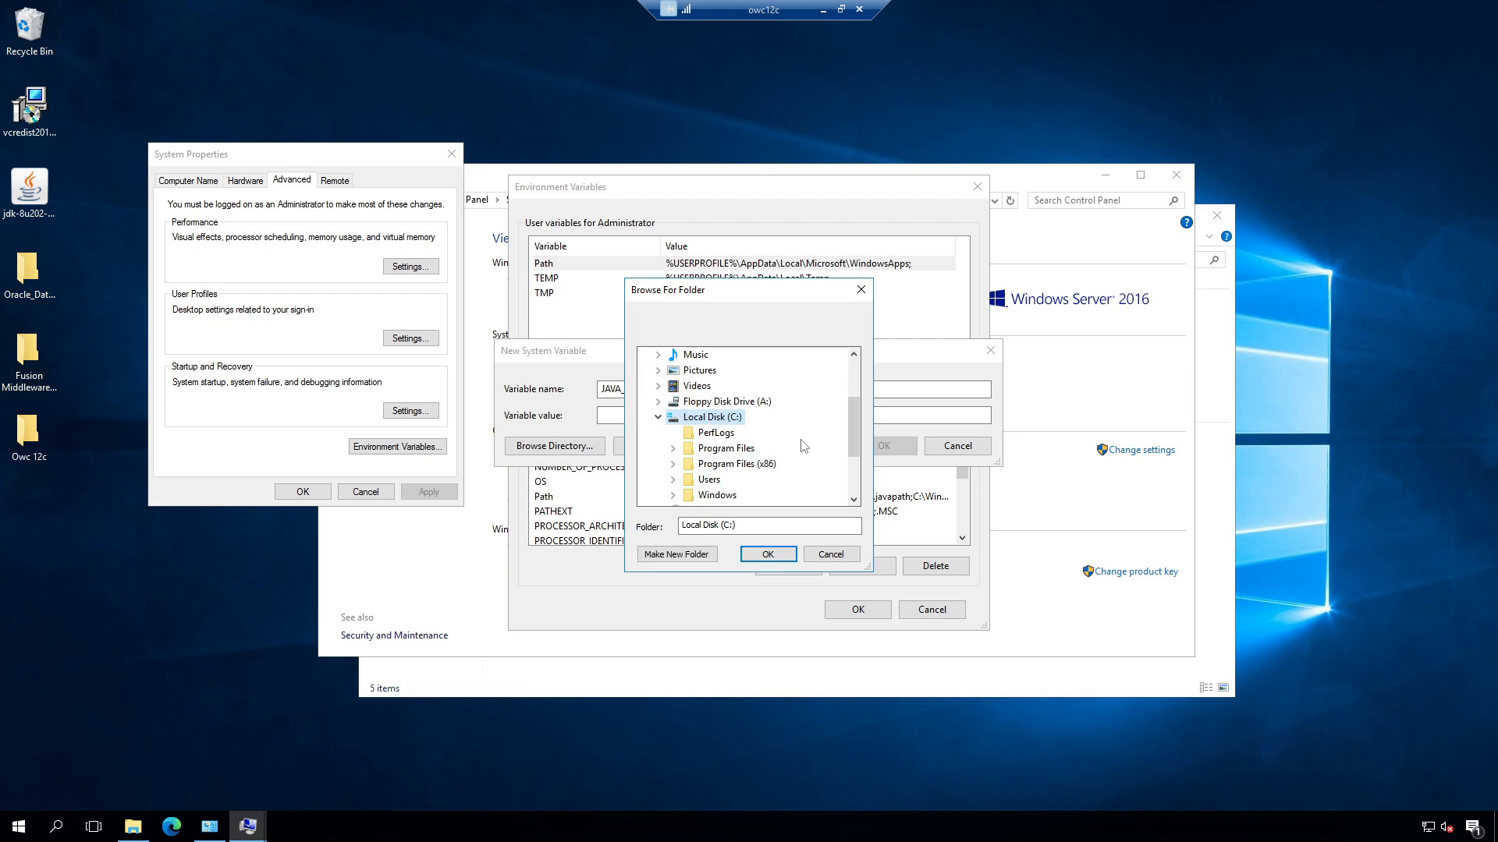
double_click(740, 451)
double_click(721, 401)
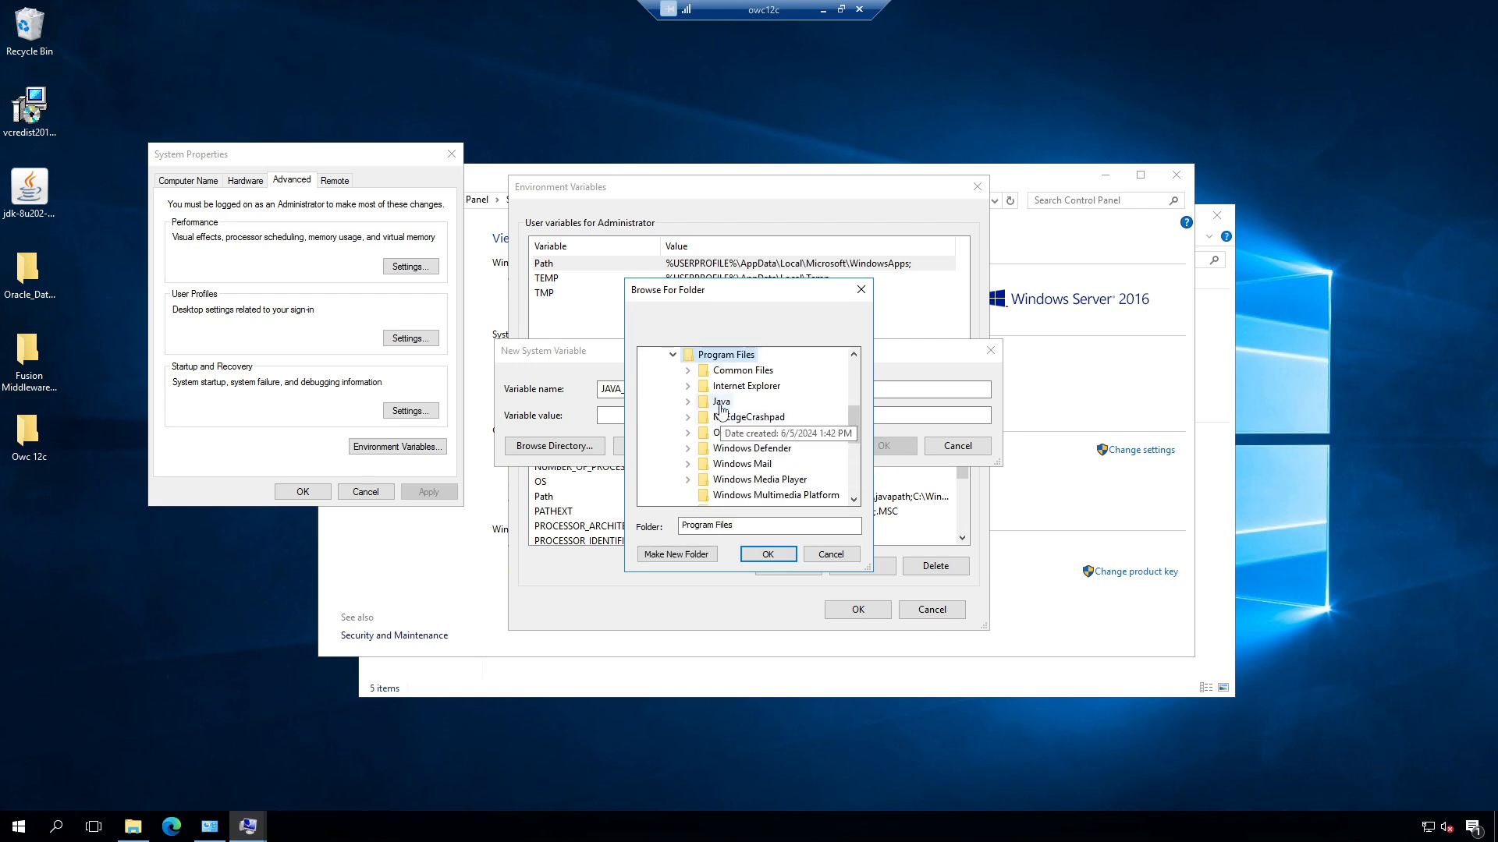
double_click(754, 418)
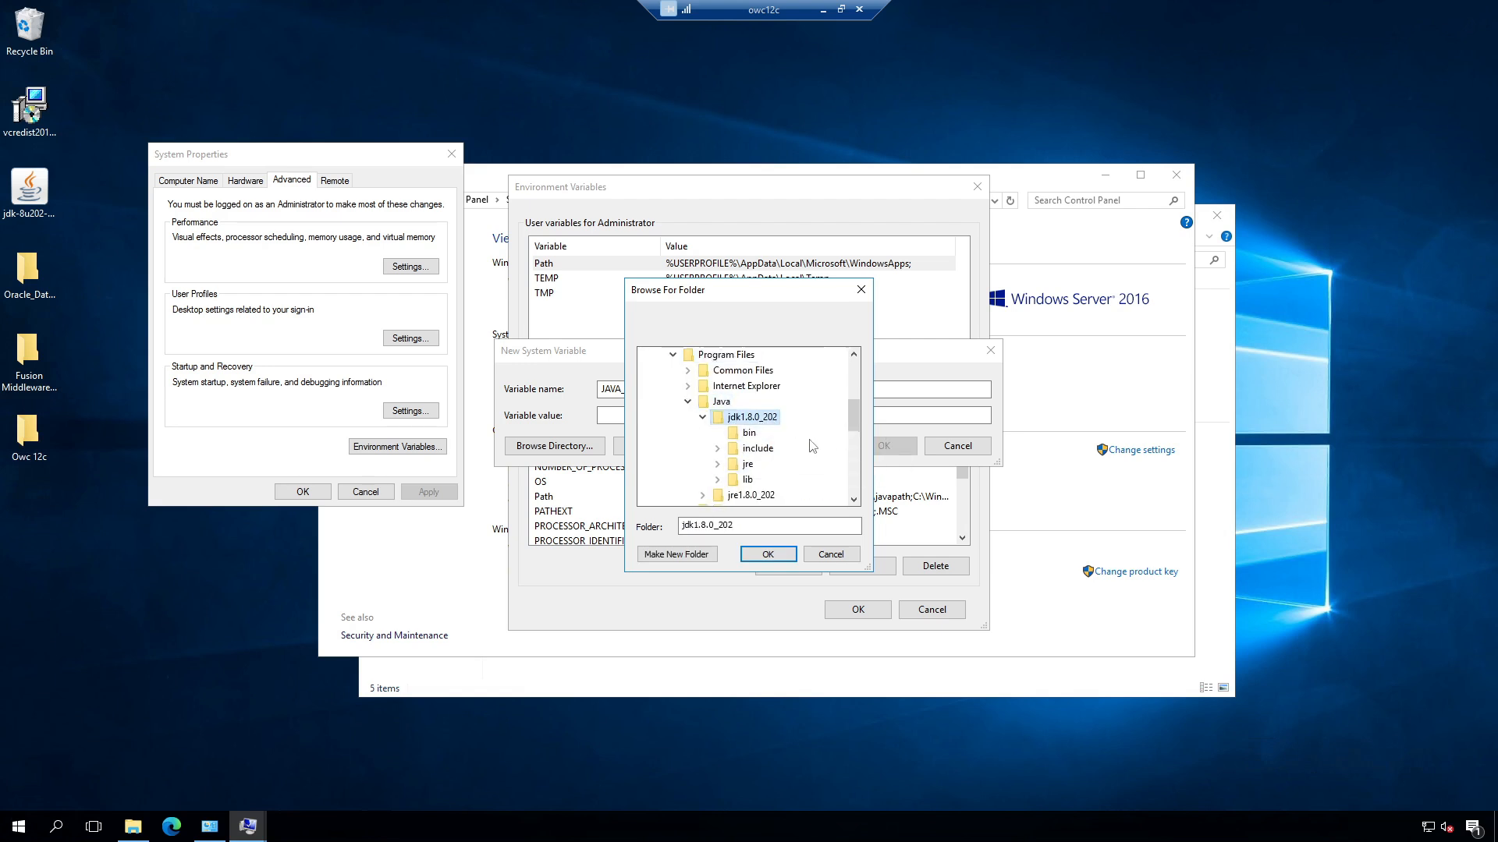
click(771, 554)
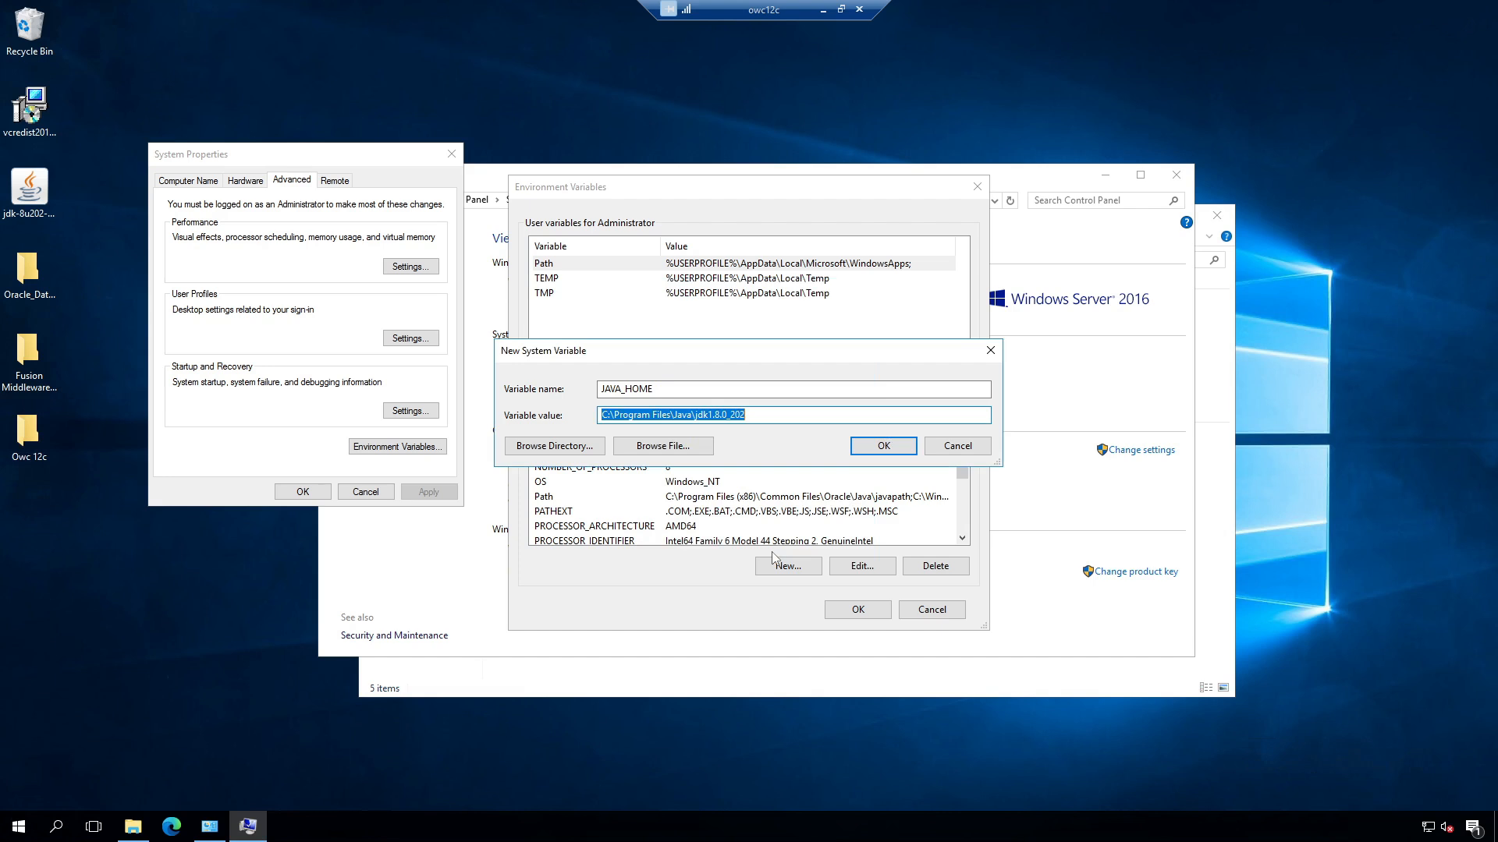
click(884, 446)
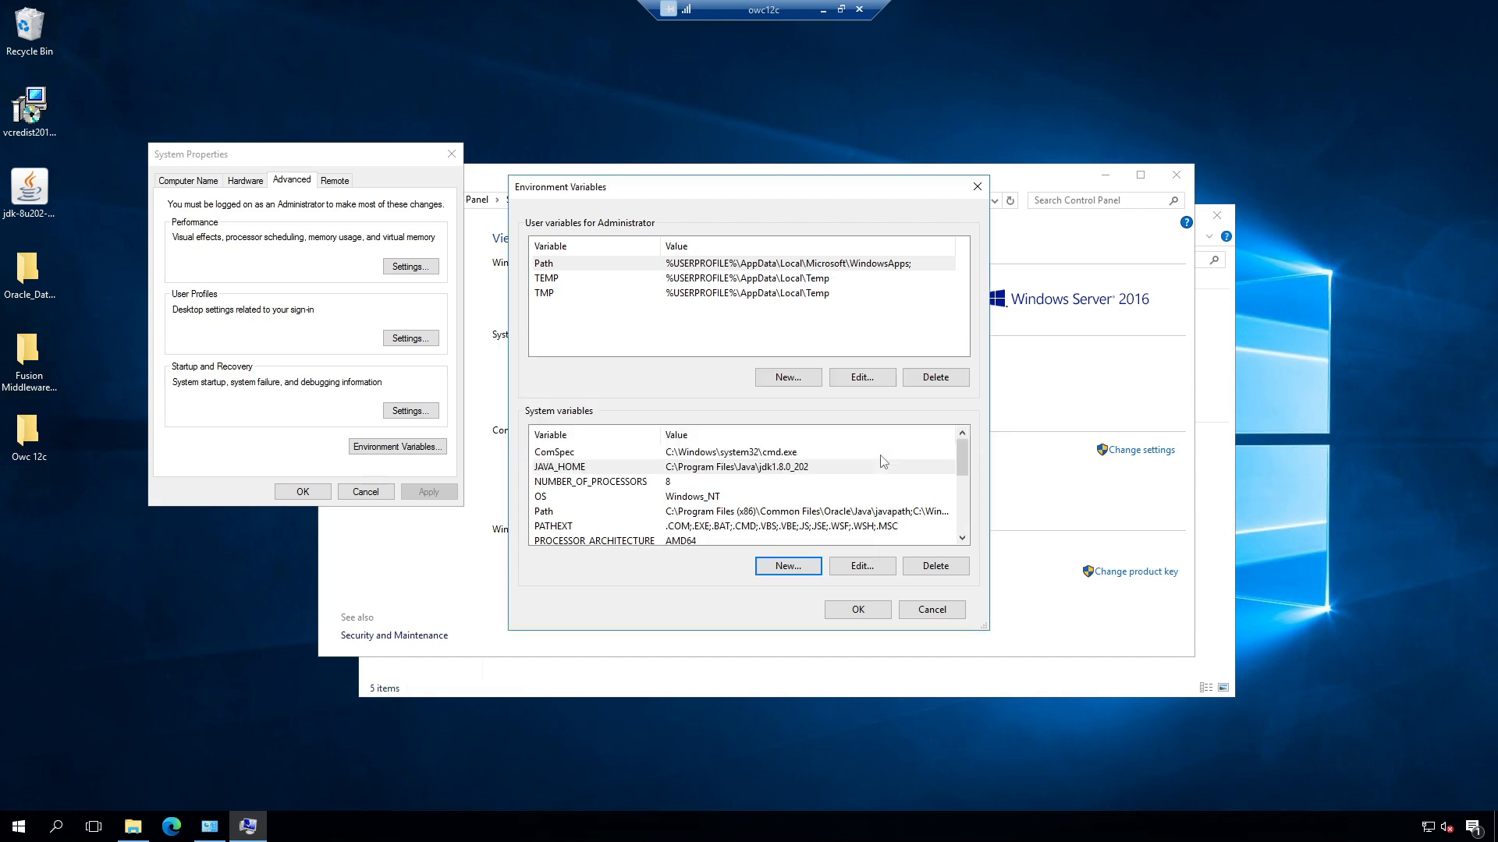
click(871, 612)
Step: Close the System Properties, System and File Explorer windows
click(315, 494)
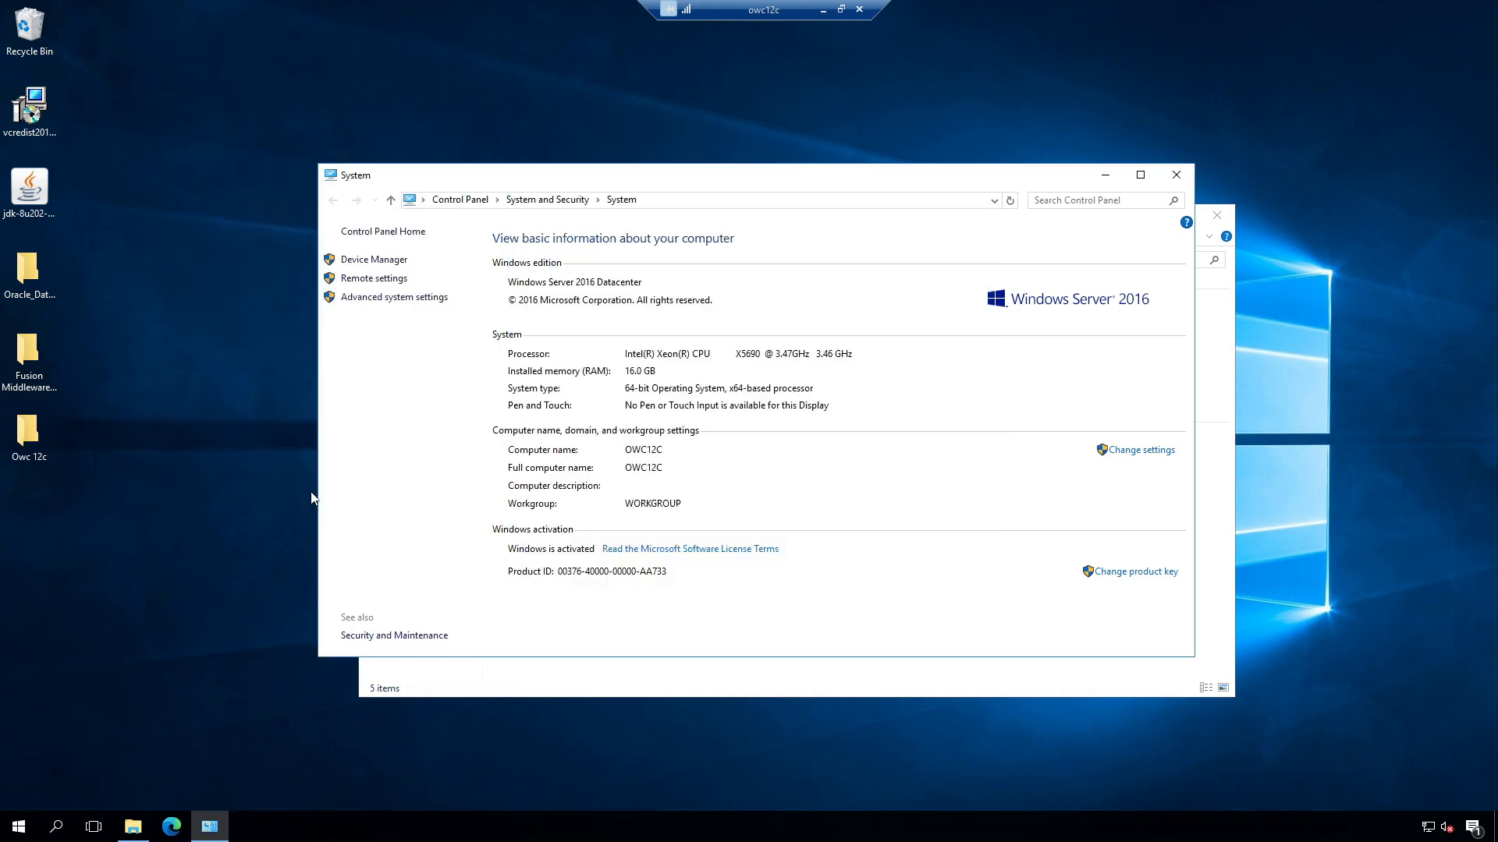
click(1176, 175)
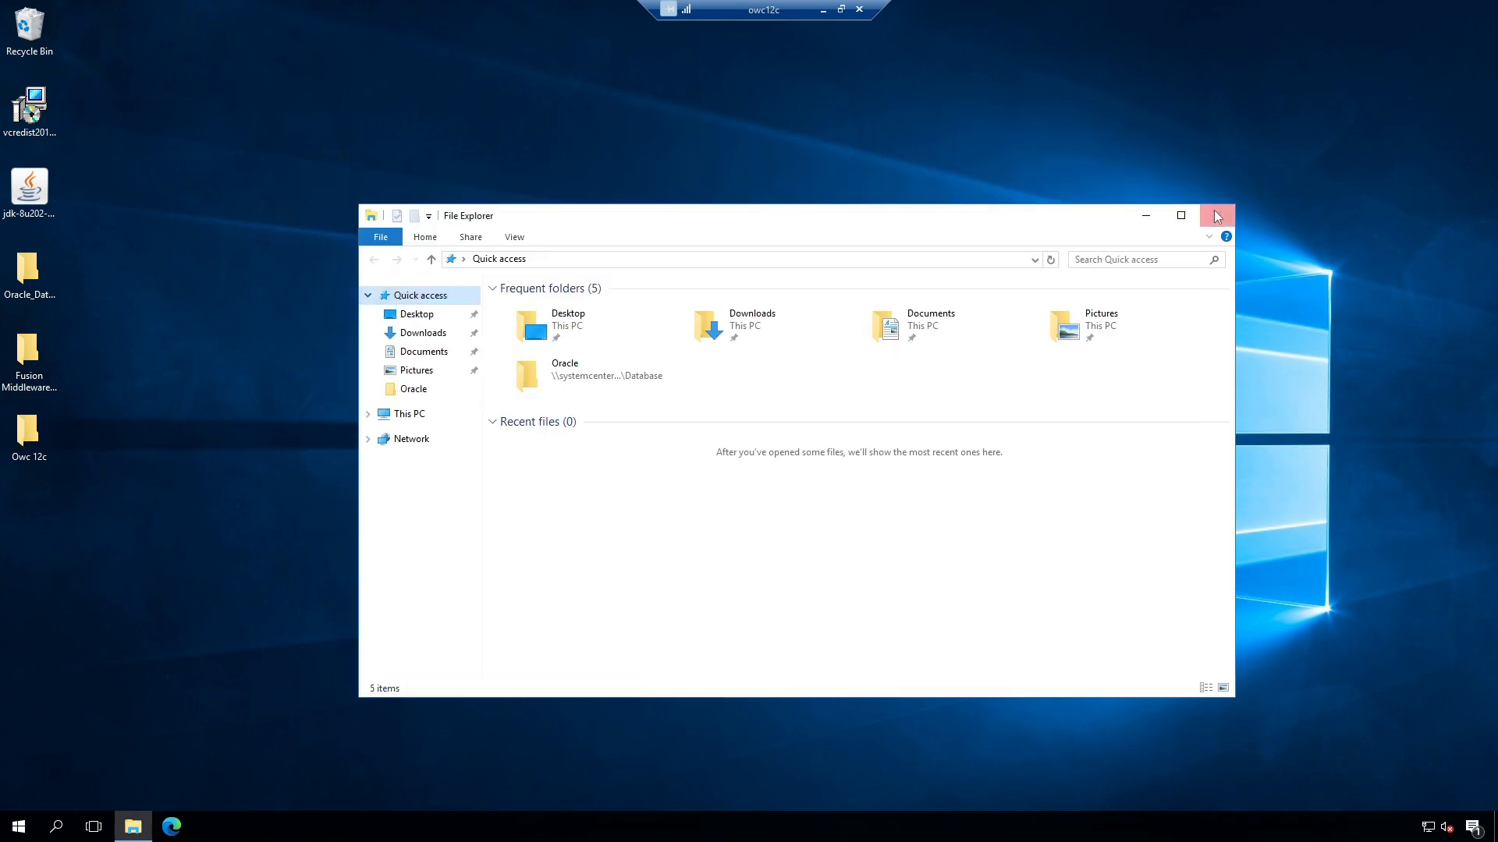
click(1216, 215)
Step: Restart the server with the Other (Unplanned) reason
click(22, 828)
click(19, 793)
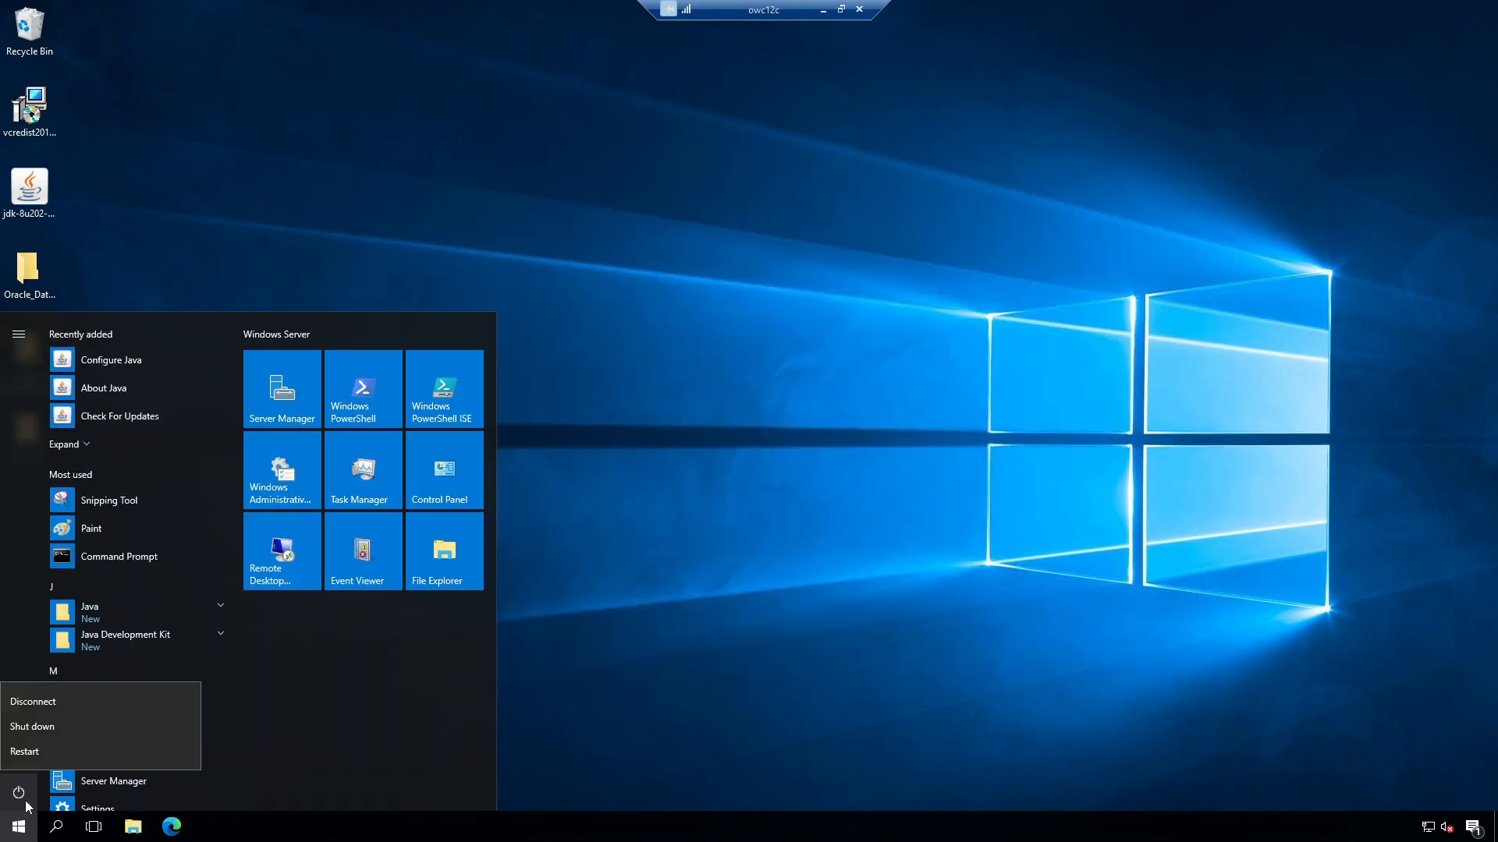
click(45, 753)
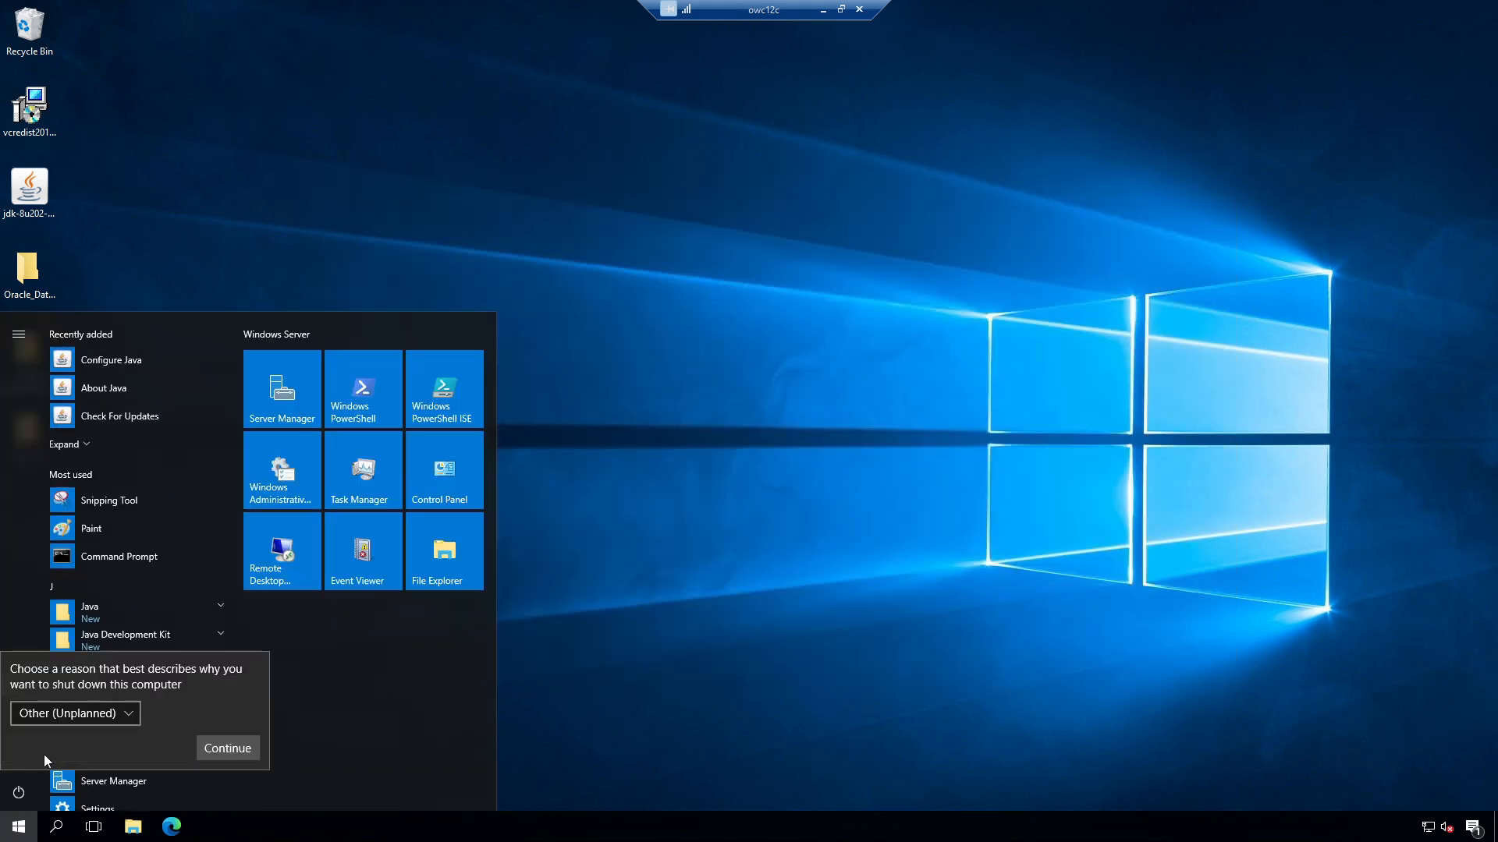
click(230, 748)
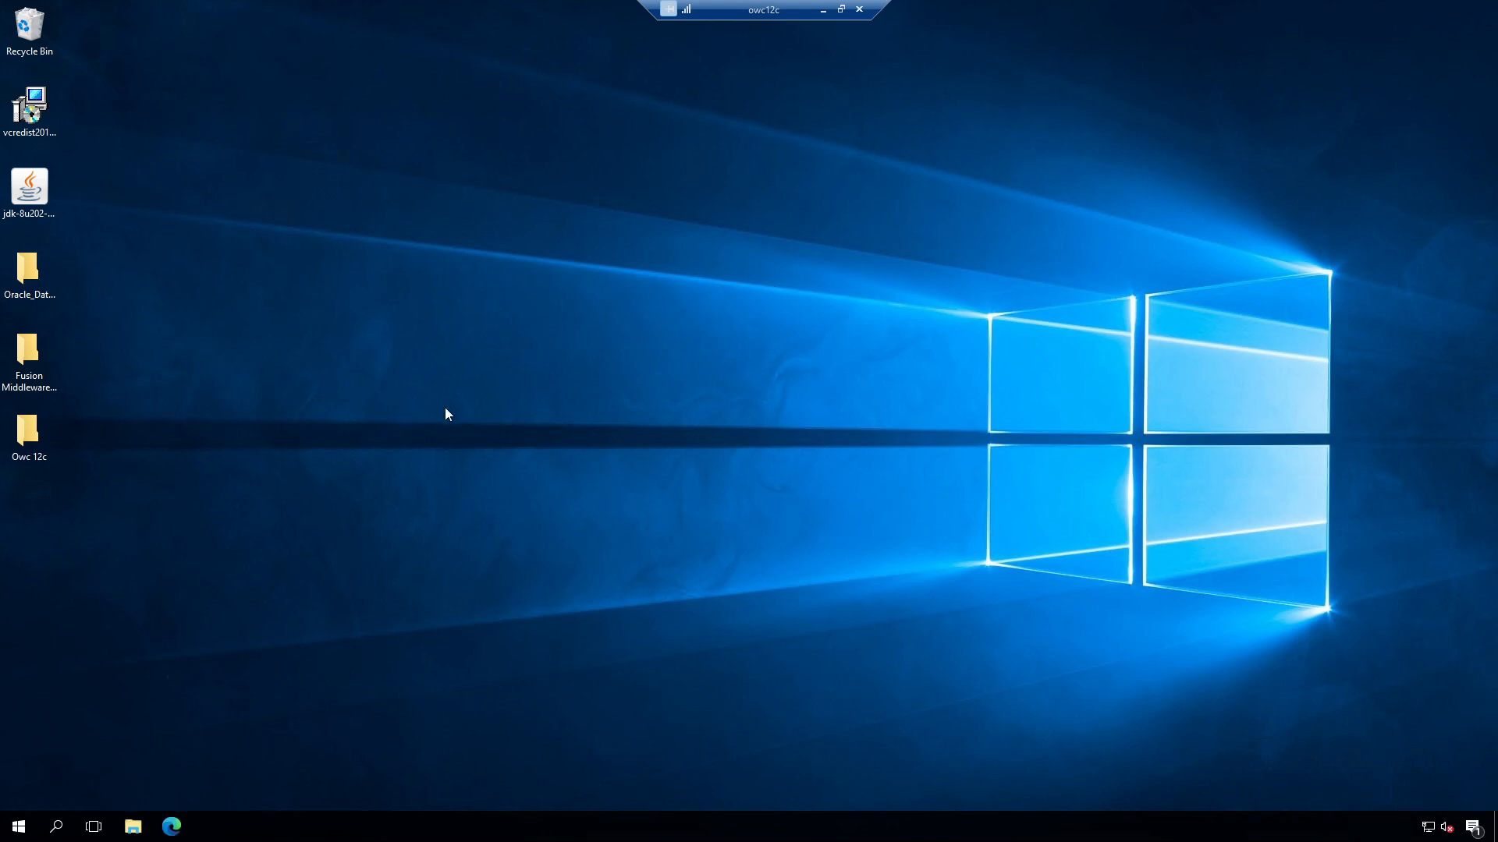
Step: Run oui from Oracle_Database\install as administrator
double_click(30, 269)
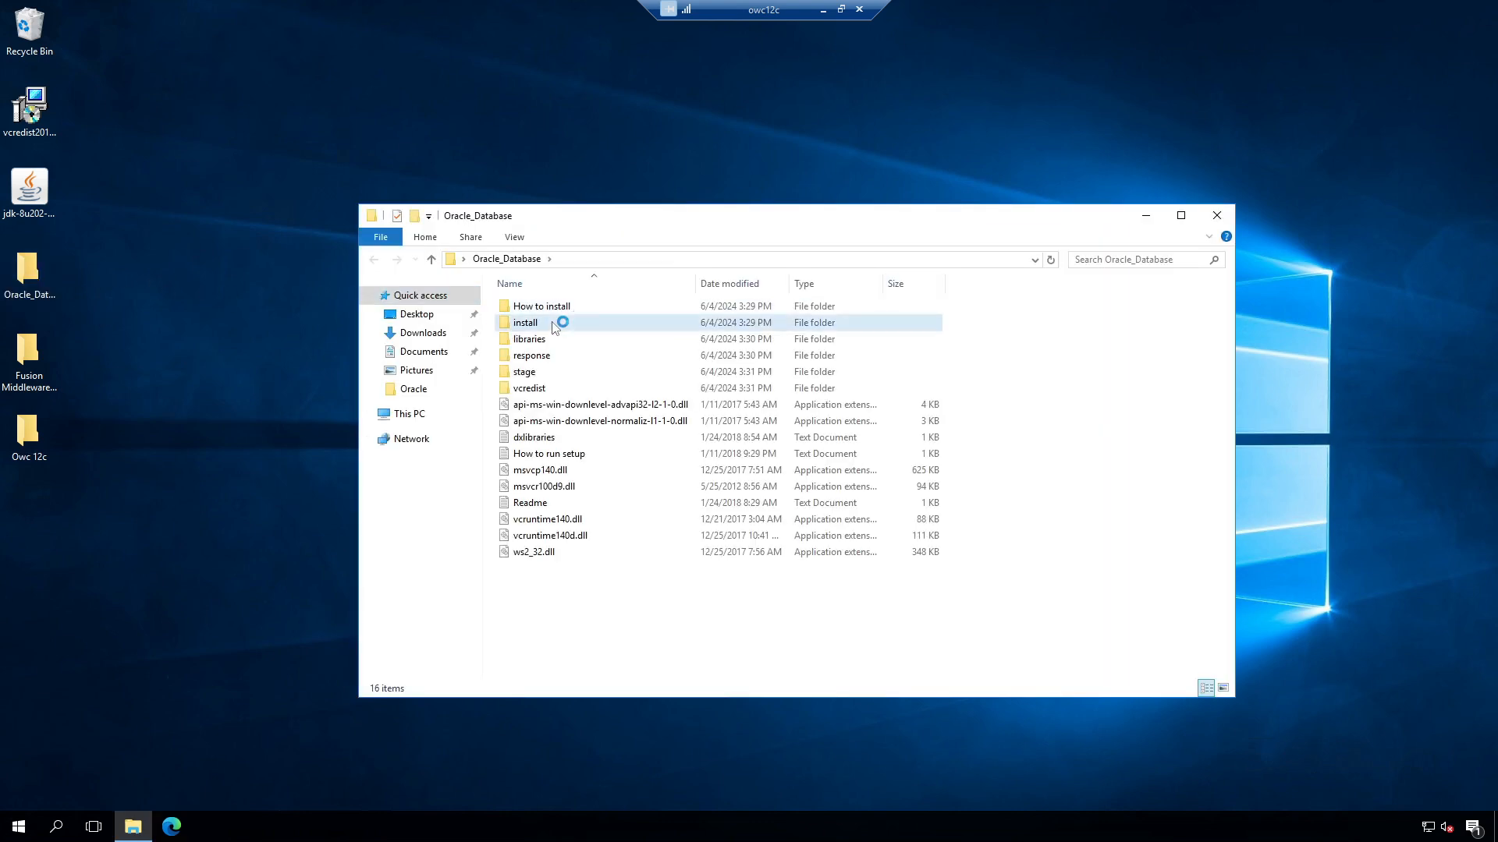
double_click(555, 324)
double_click(523, 422)
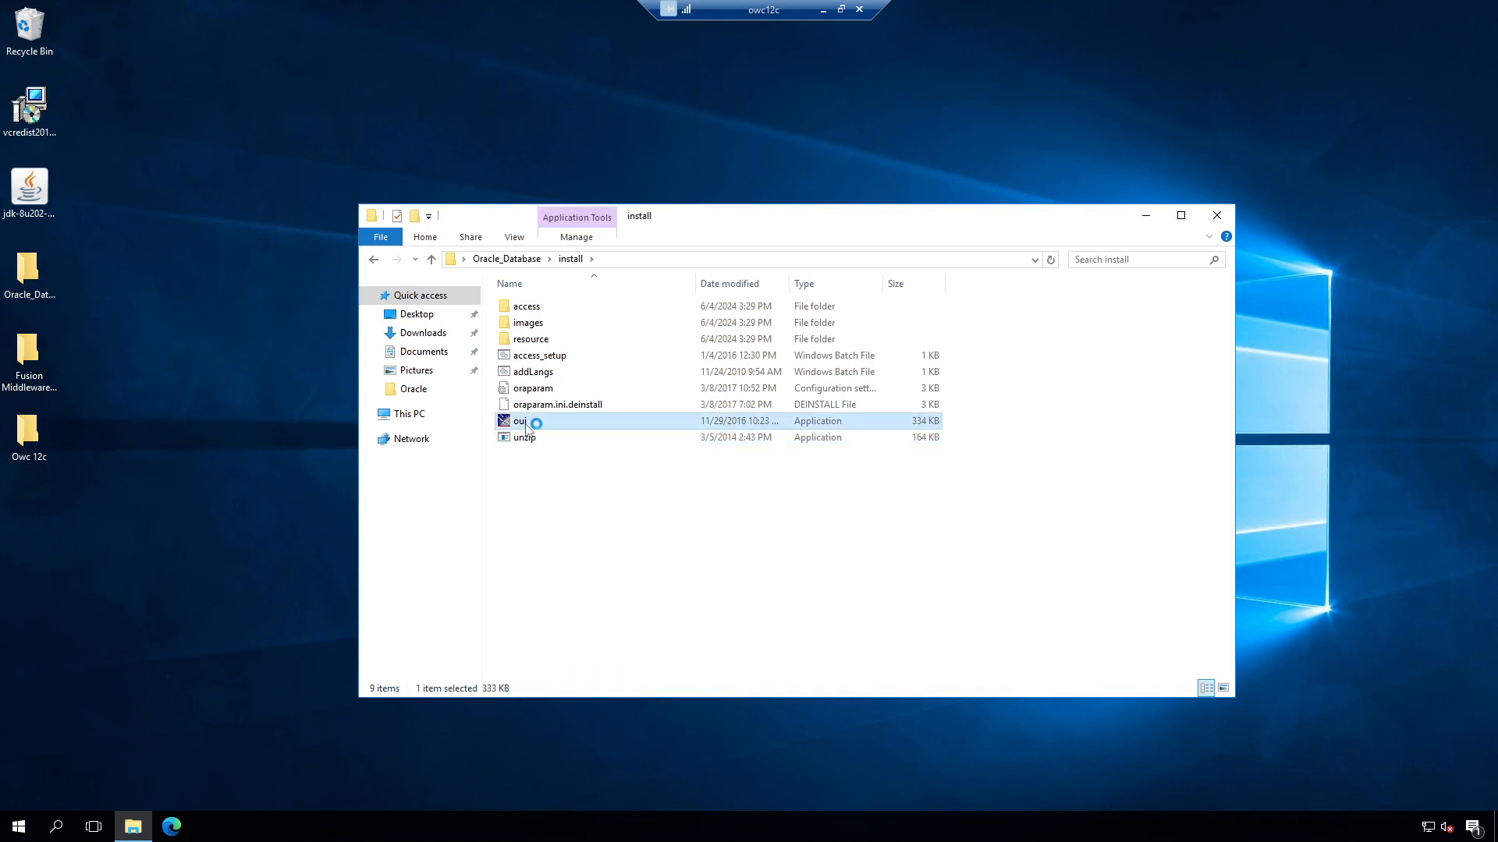
right_click(524, 422)
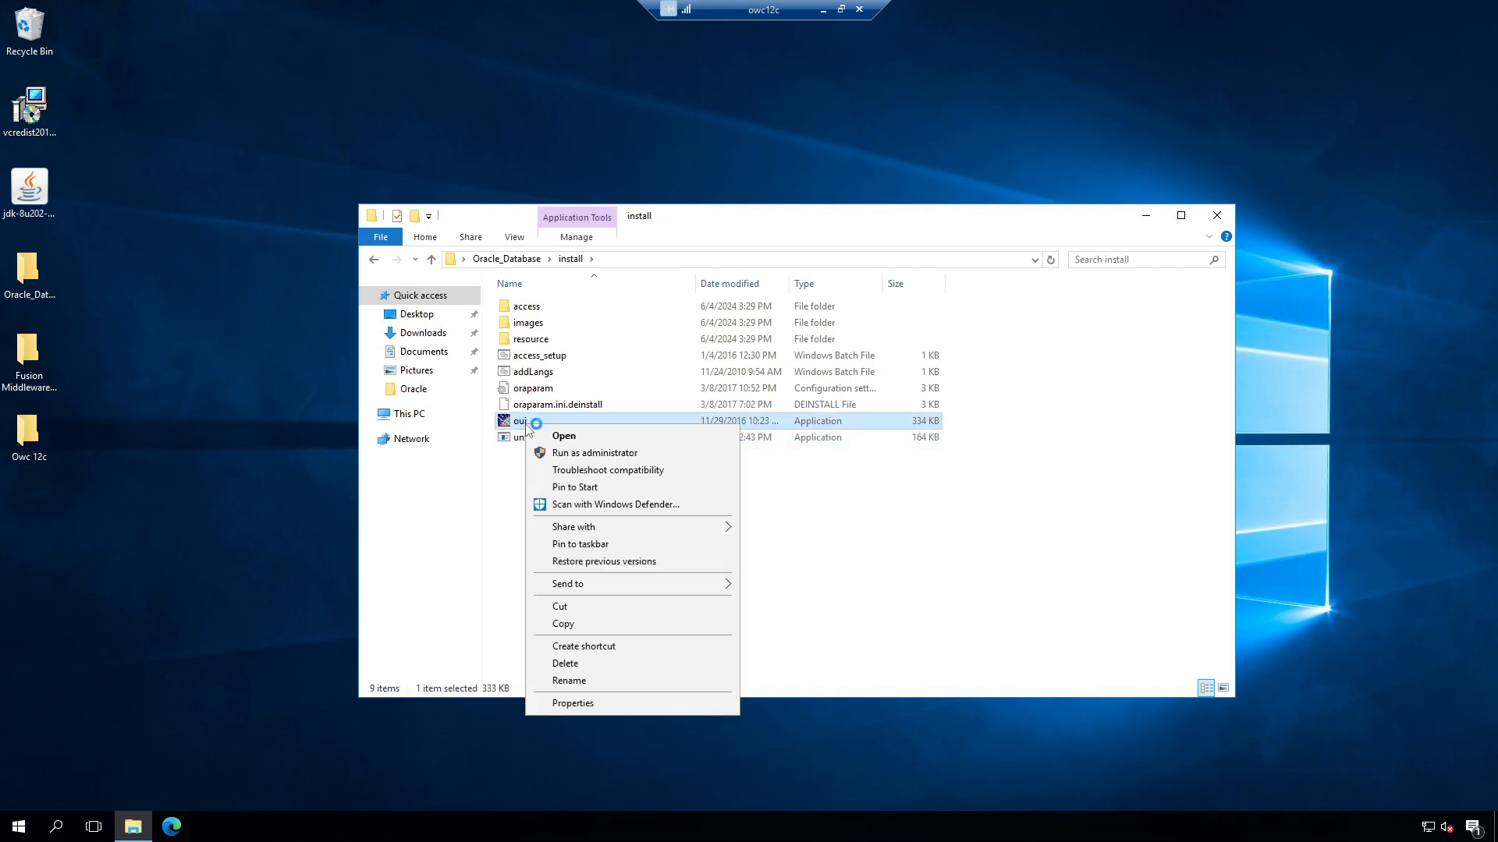
click(589, 453)
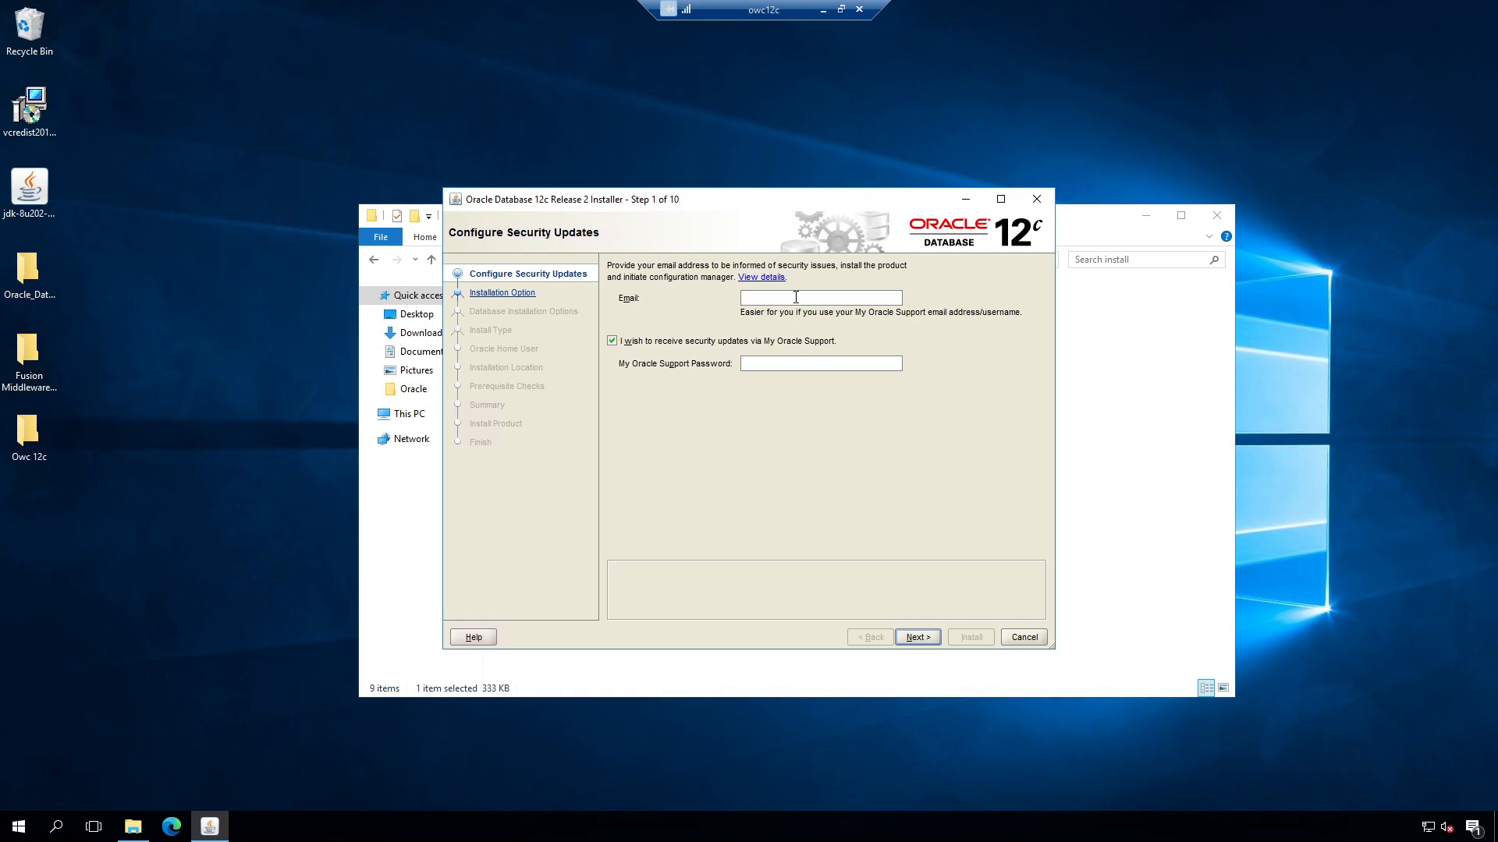
Step: Opt out of security updates and proceed without an email address
click(614, 343)
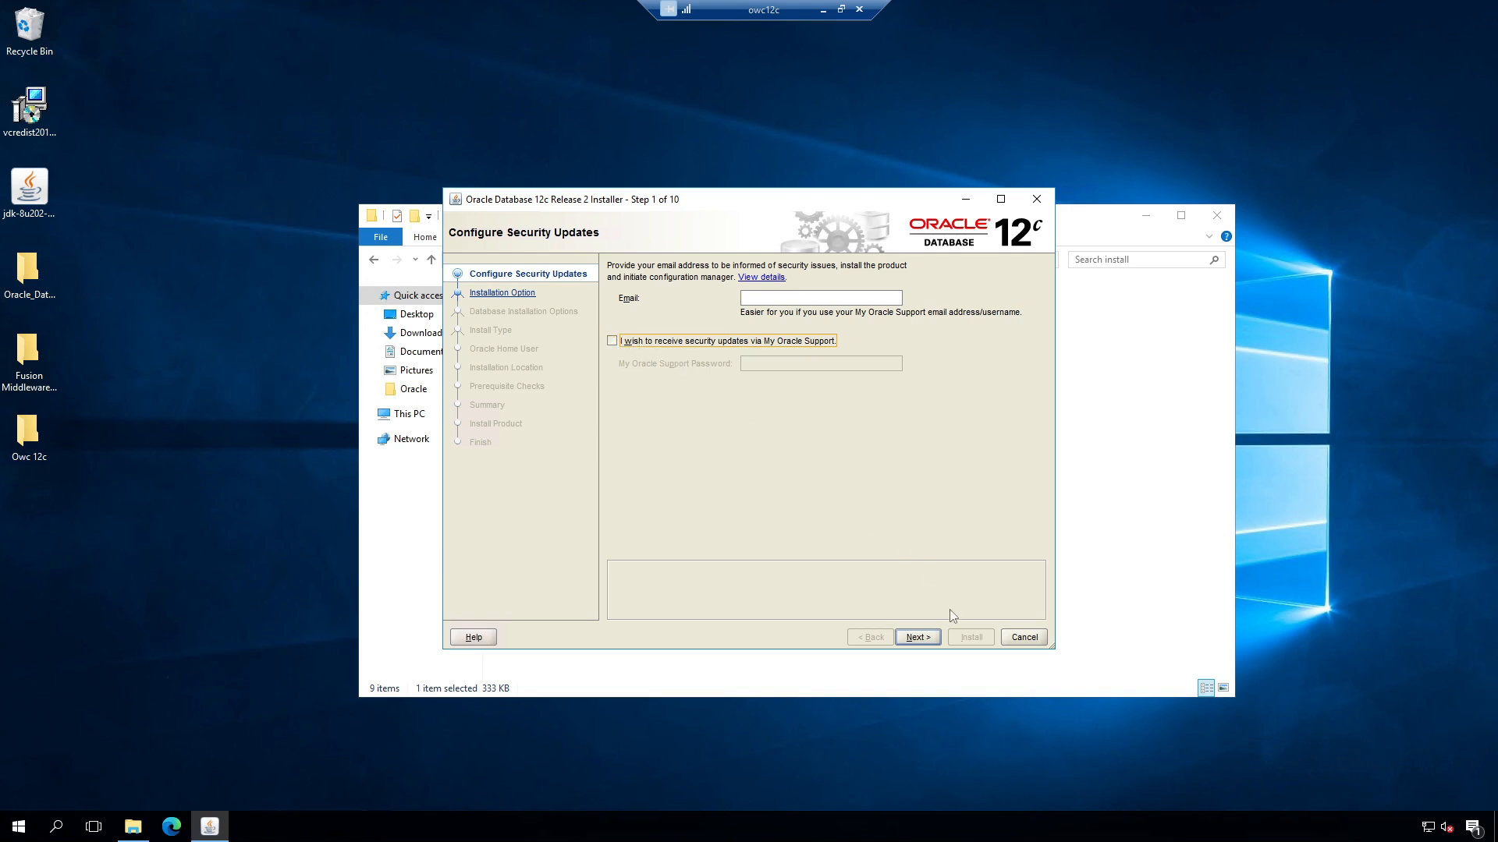
click(928, 638)
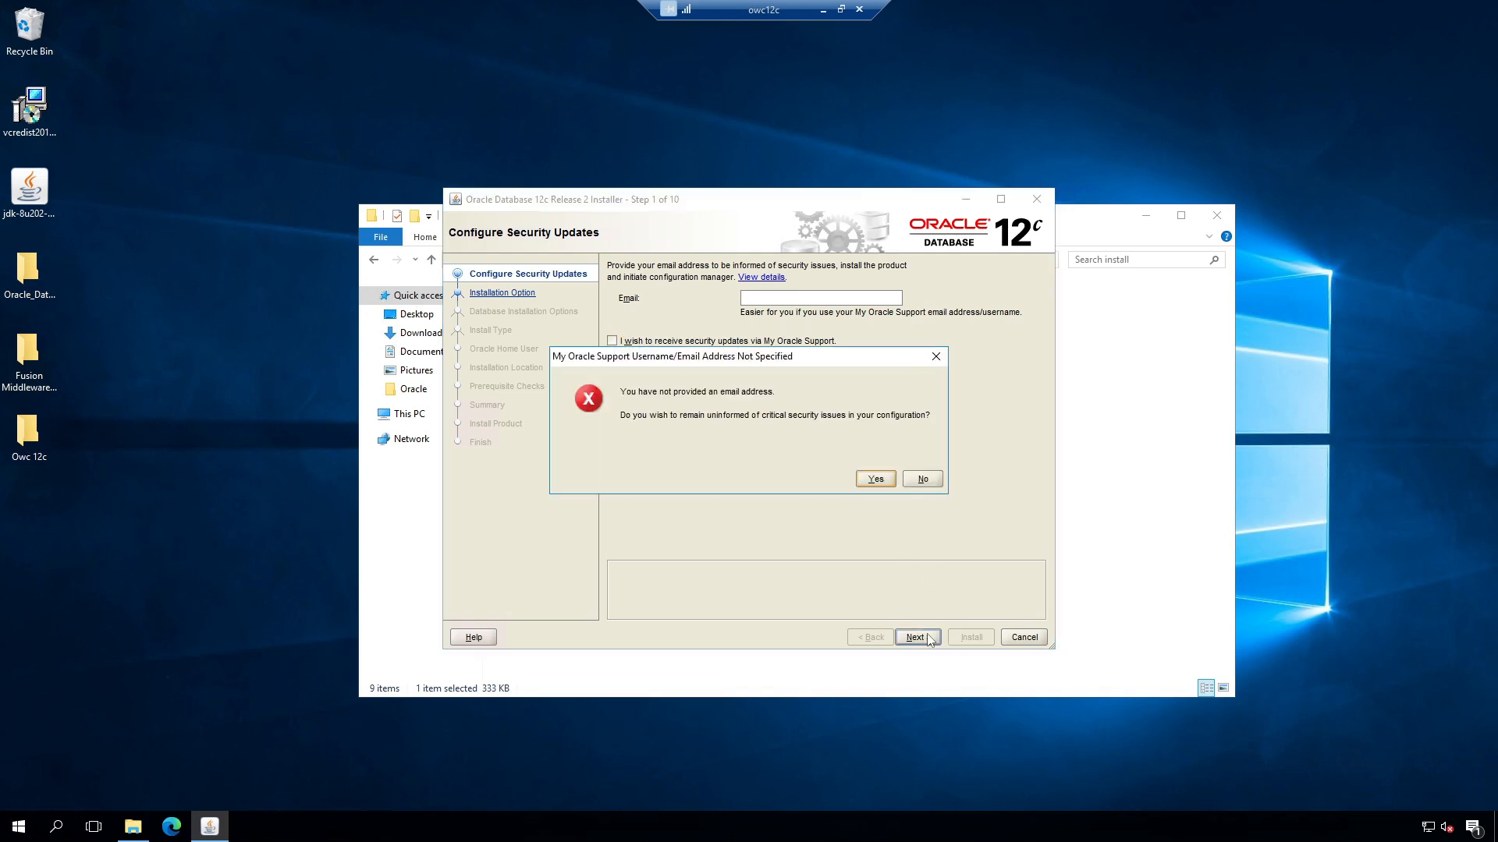
click(875, 479)
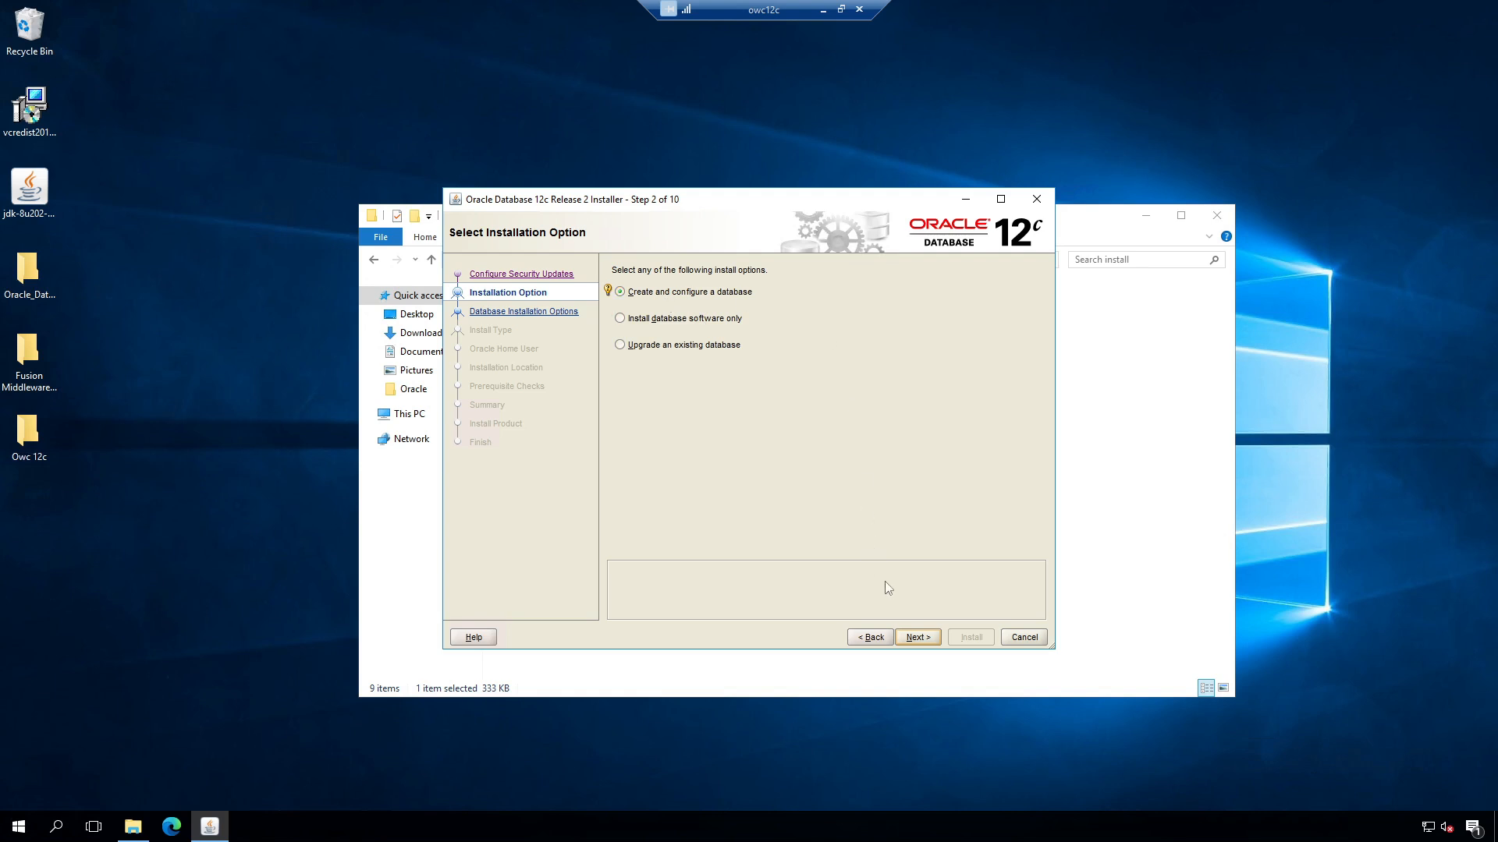
Step: Choose create database, Server class, Single instance, Advanced install and Standard Edition 2
click(918, 637)
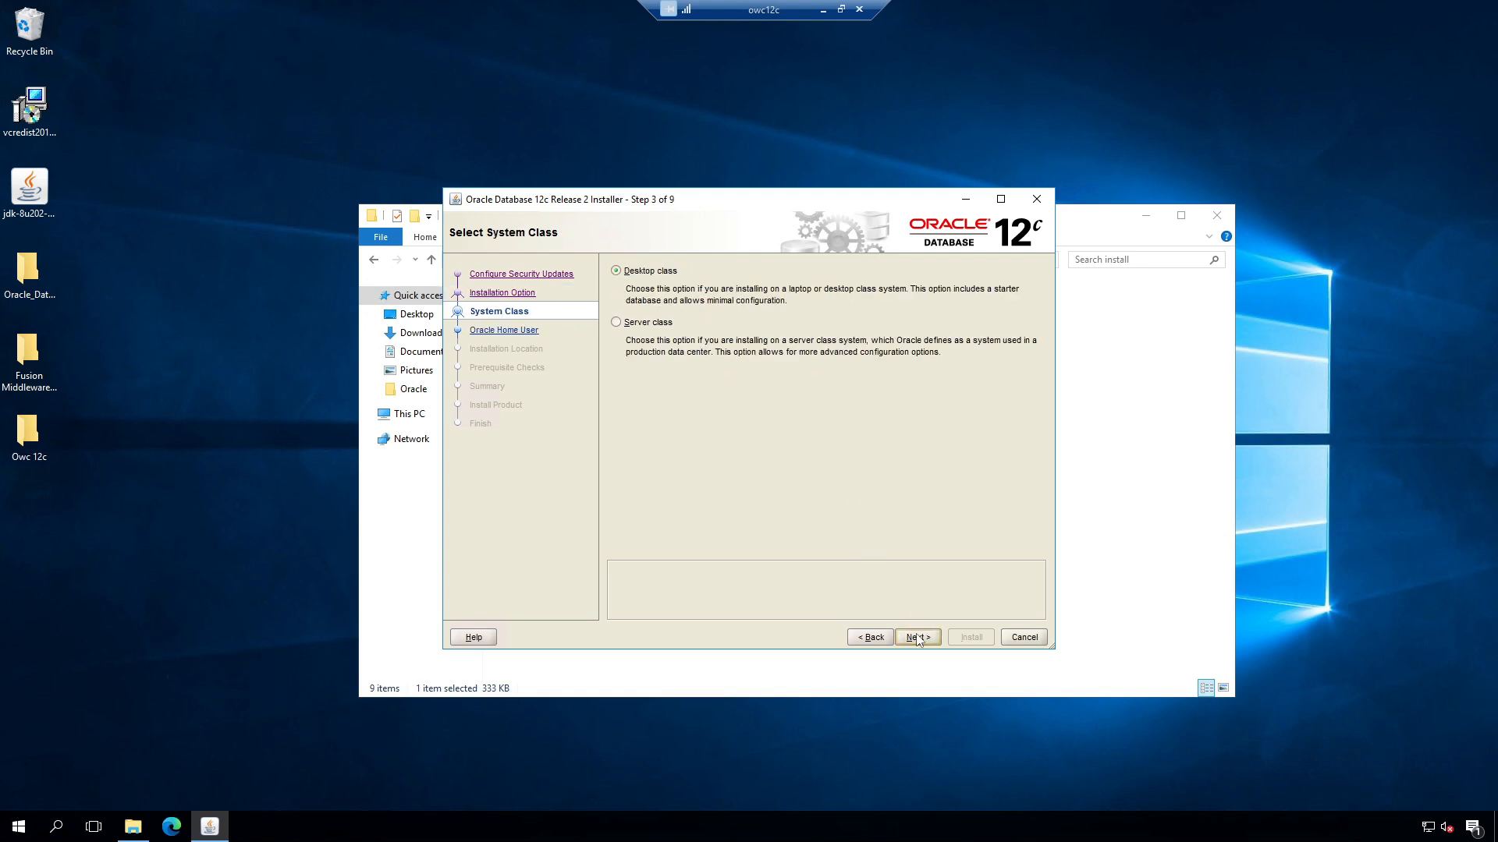
click(616, 323)
click(918, 637)
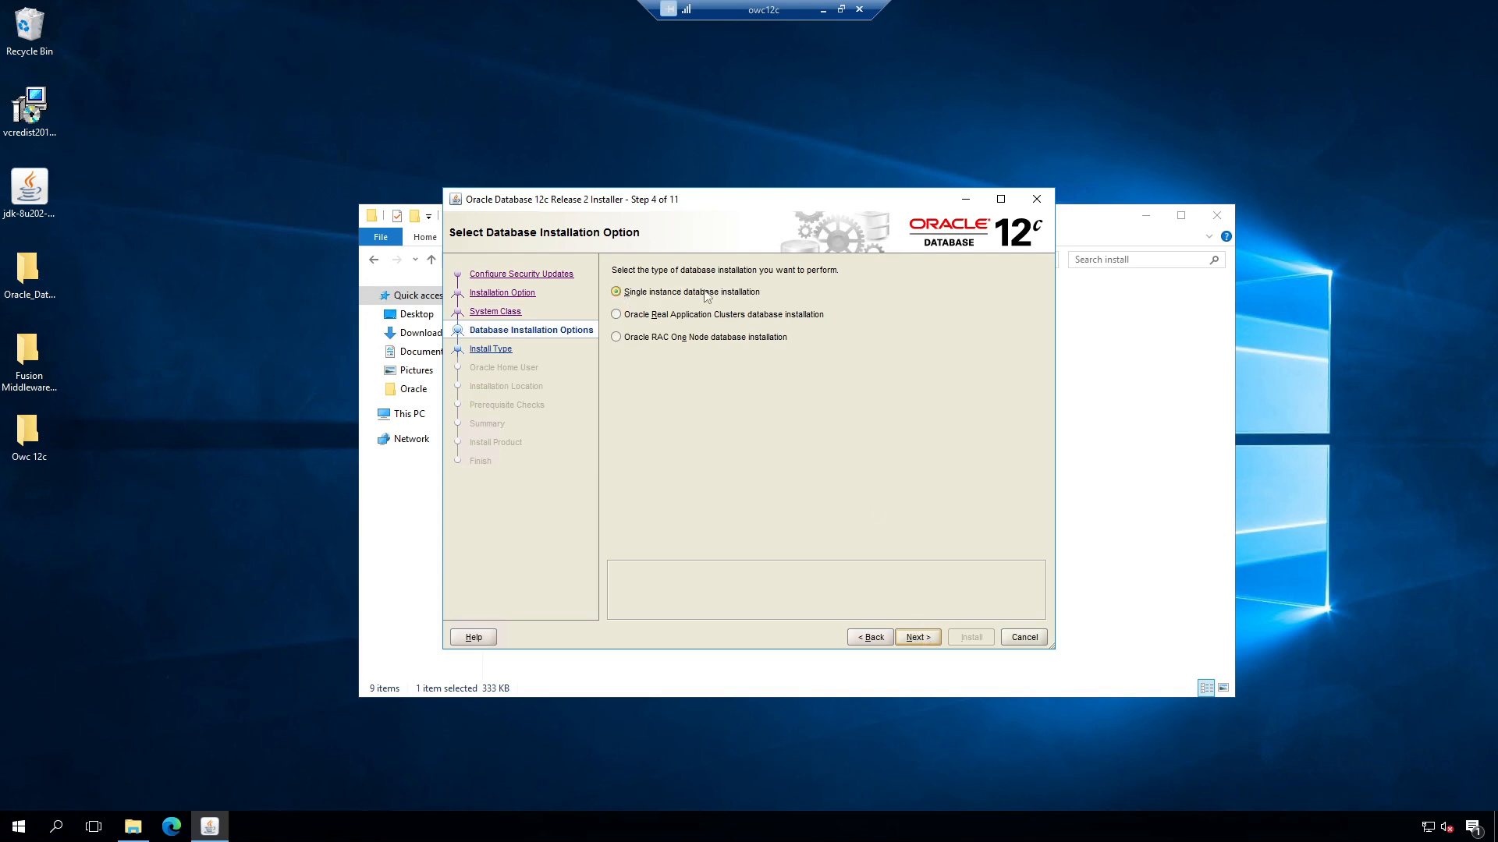
click(925, 643)
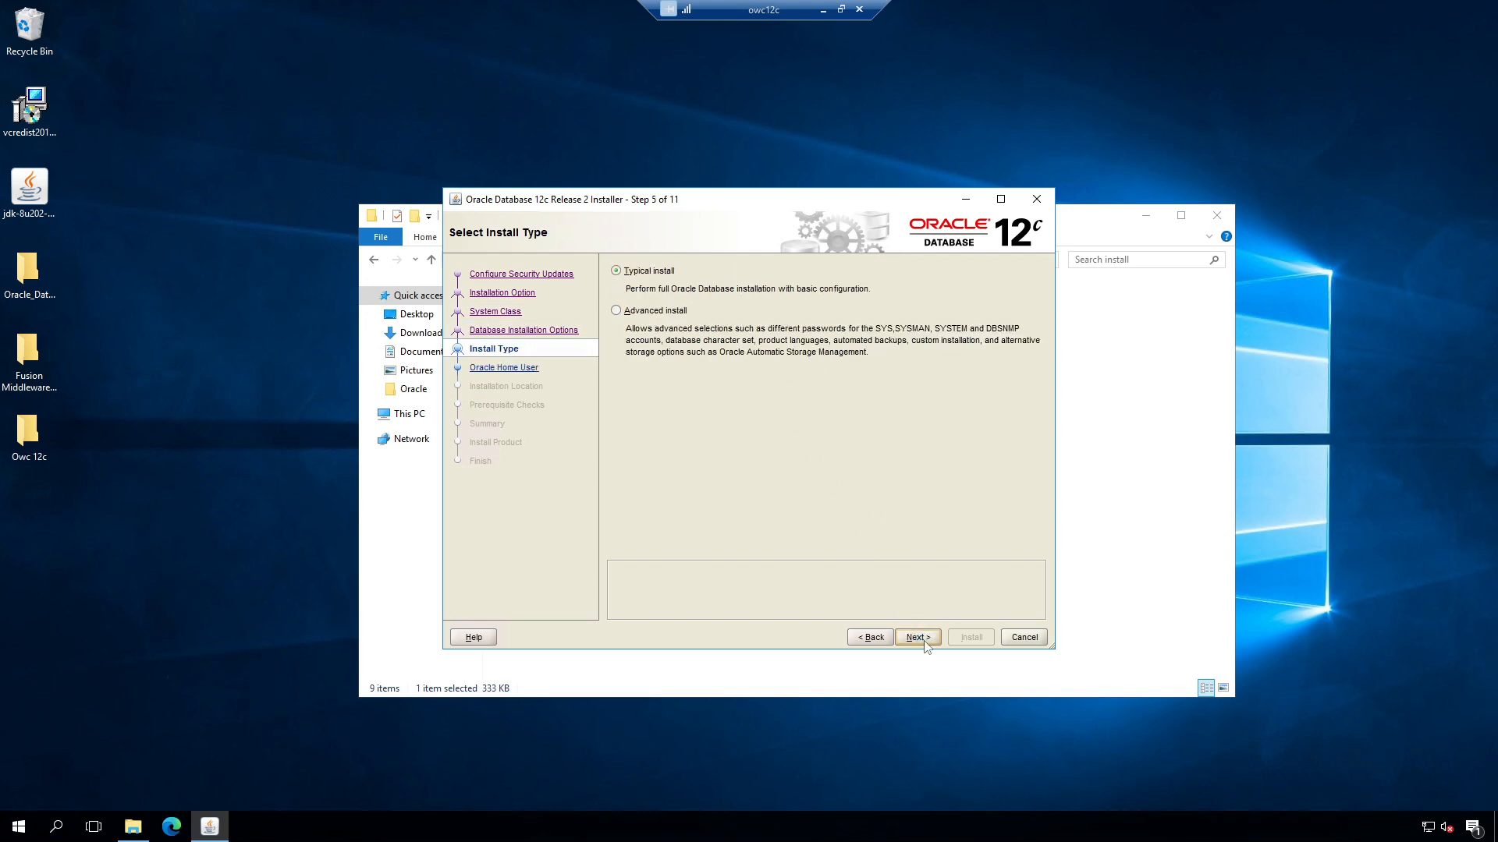
click(617, 313)
click(914, 634)
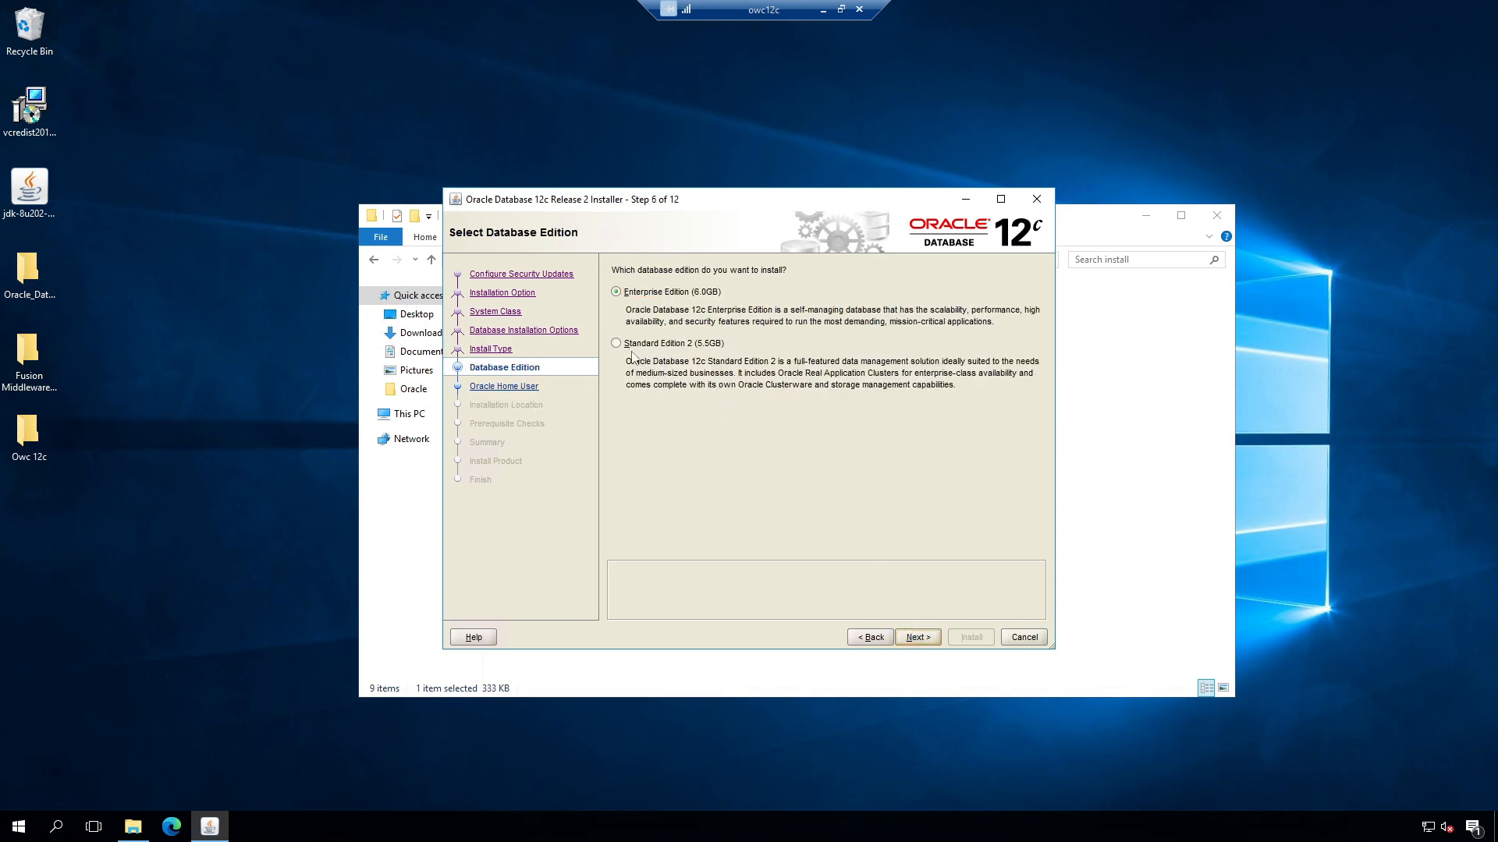
click(616, 343)
click(927, 636)
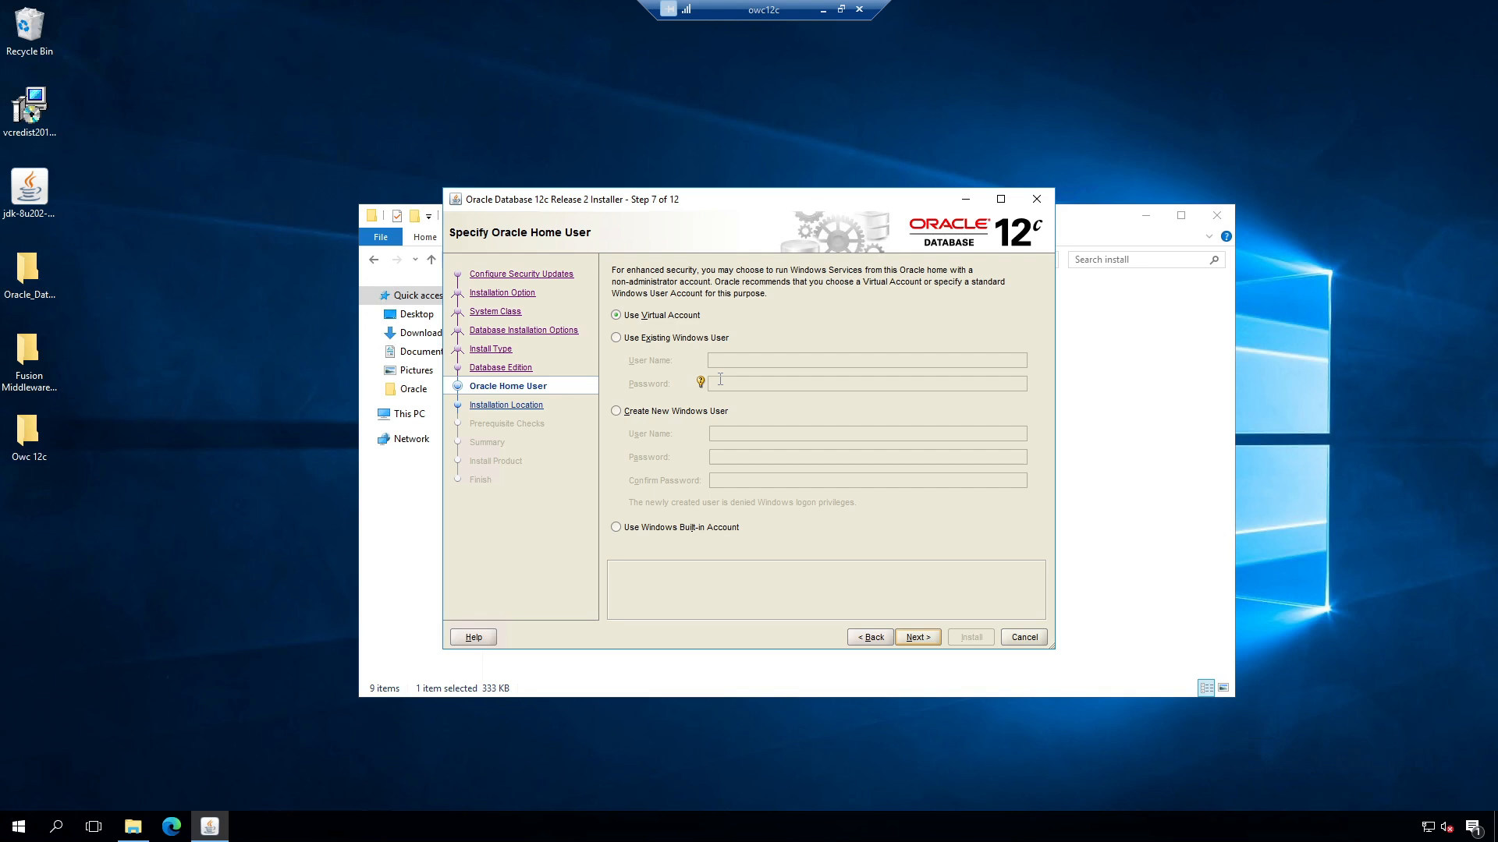
Step: Try the other account options, then settle on Use Virtual Account as Oracle home user
click(625, 338)
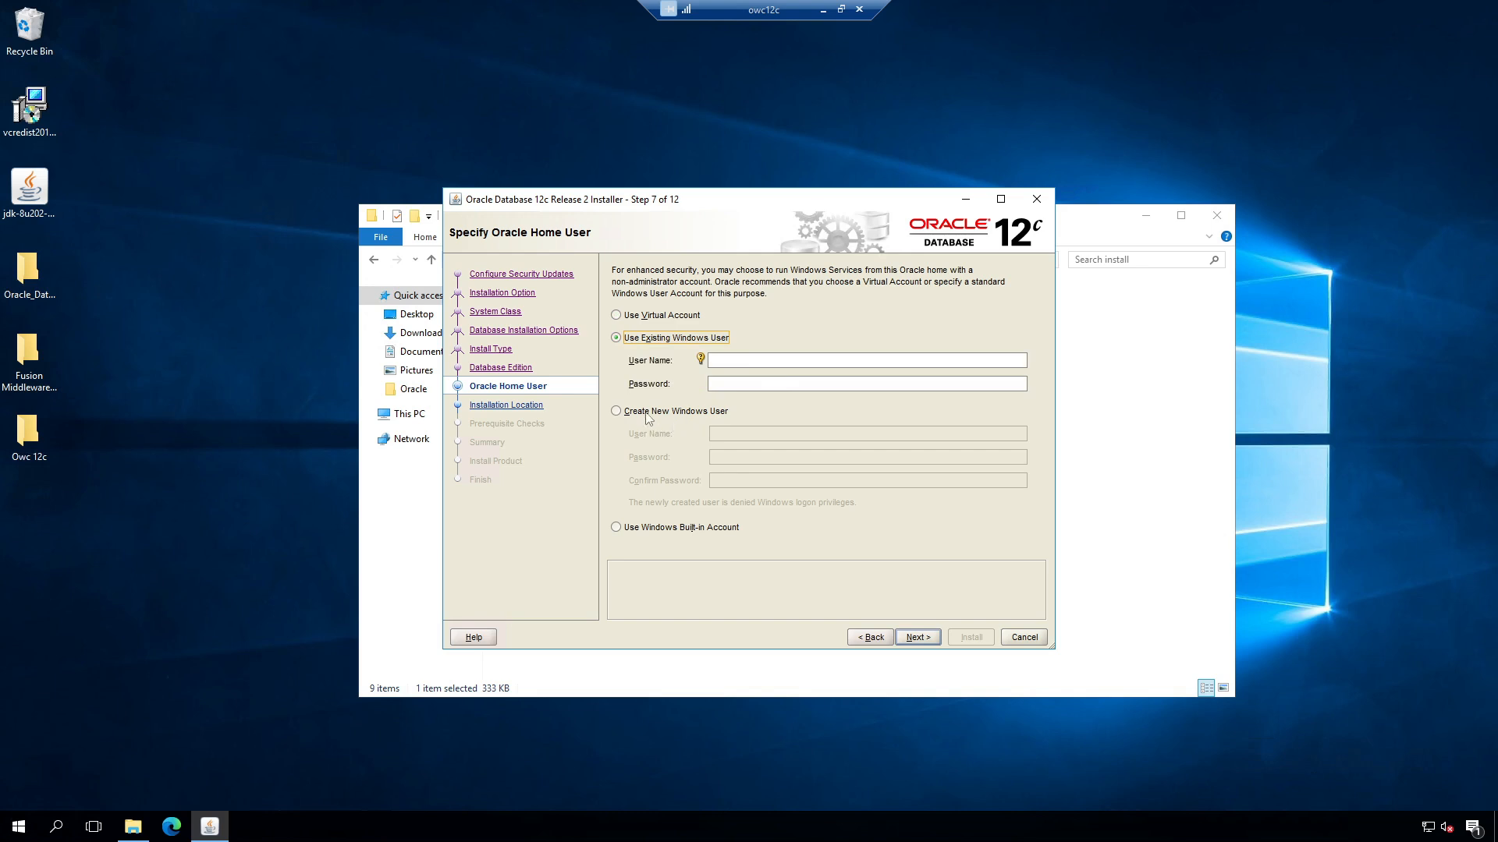
click(617, 412)
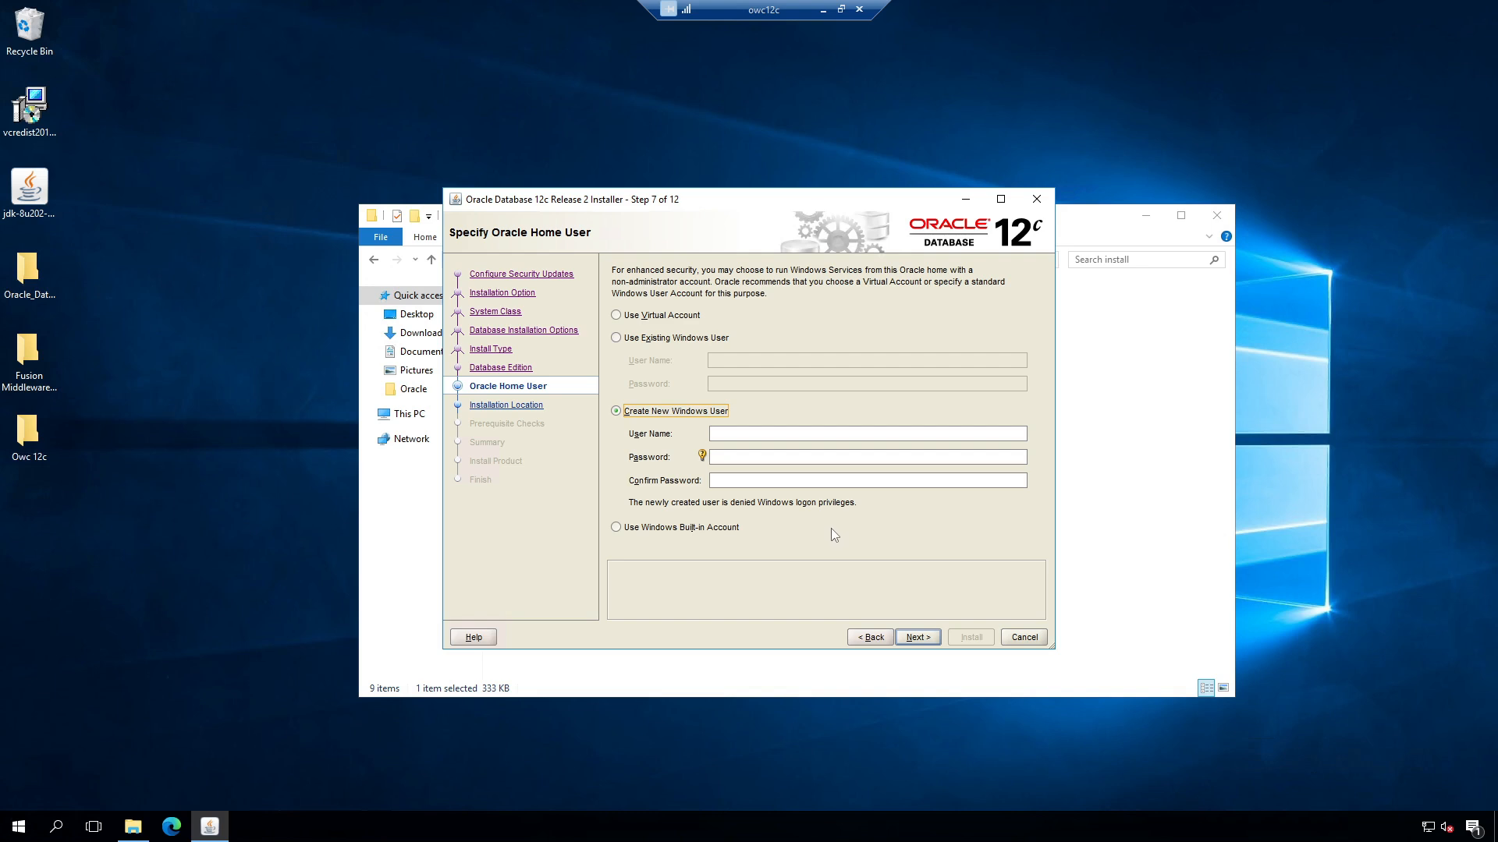
click(616, 528)
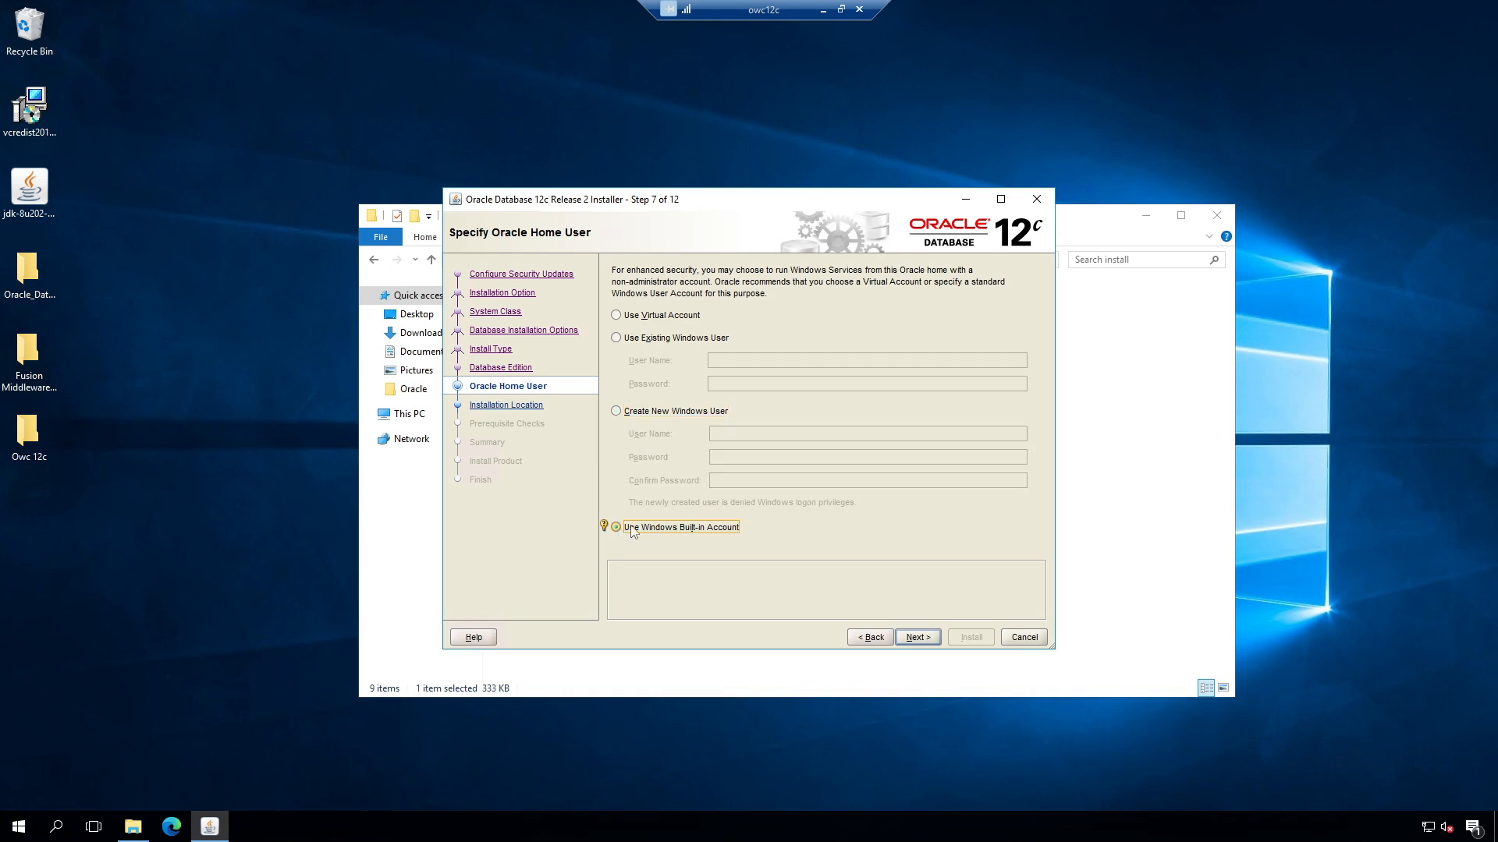
click(620, 318)
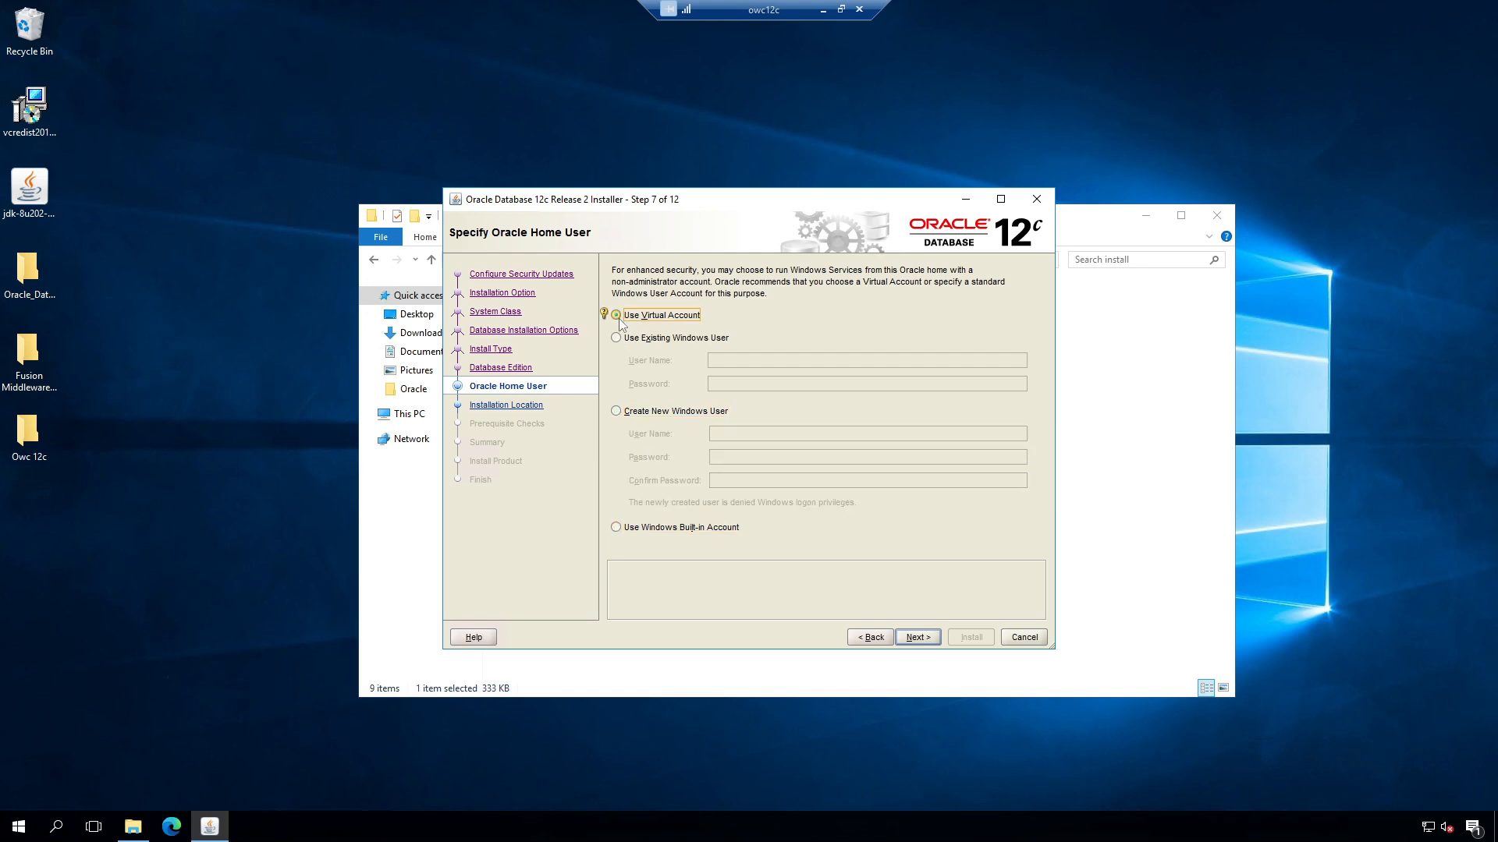
click(917, 638)
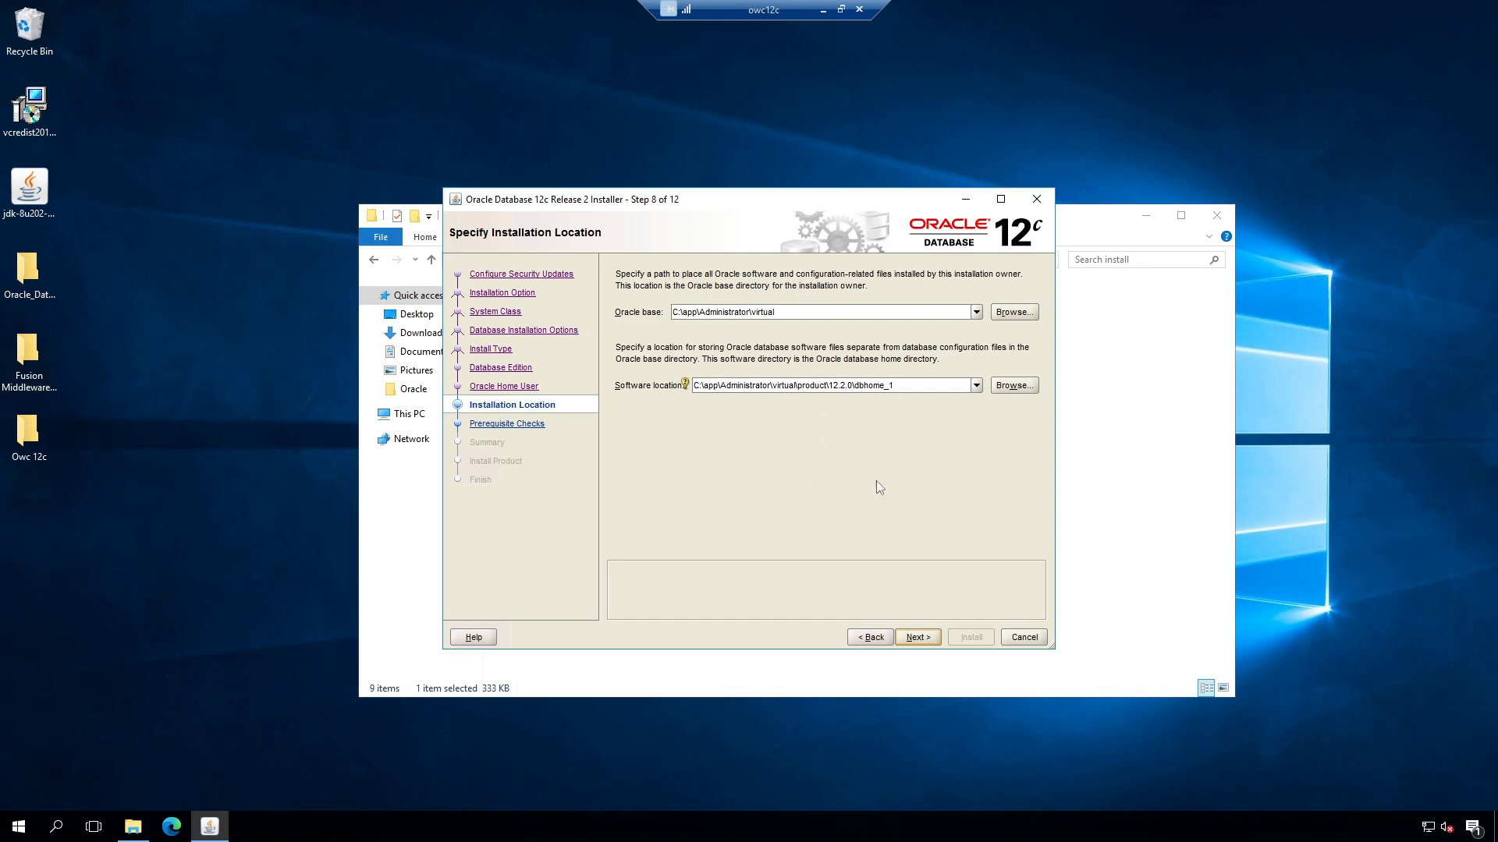
Step: Accept default locations, general purpose, orcl identifiers, default memory/charset/schemas and file system storage
click(919, 638)
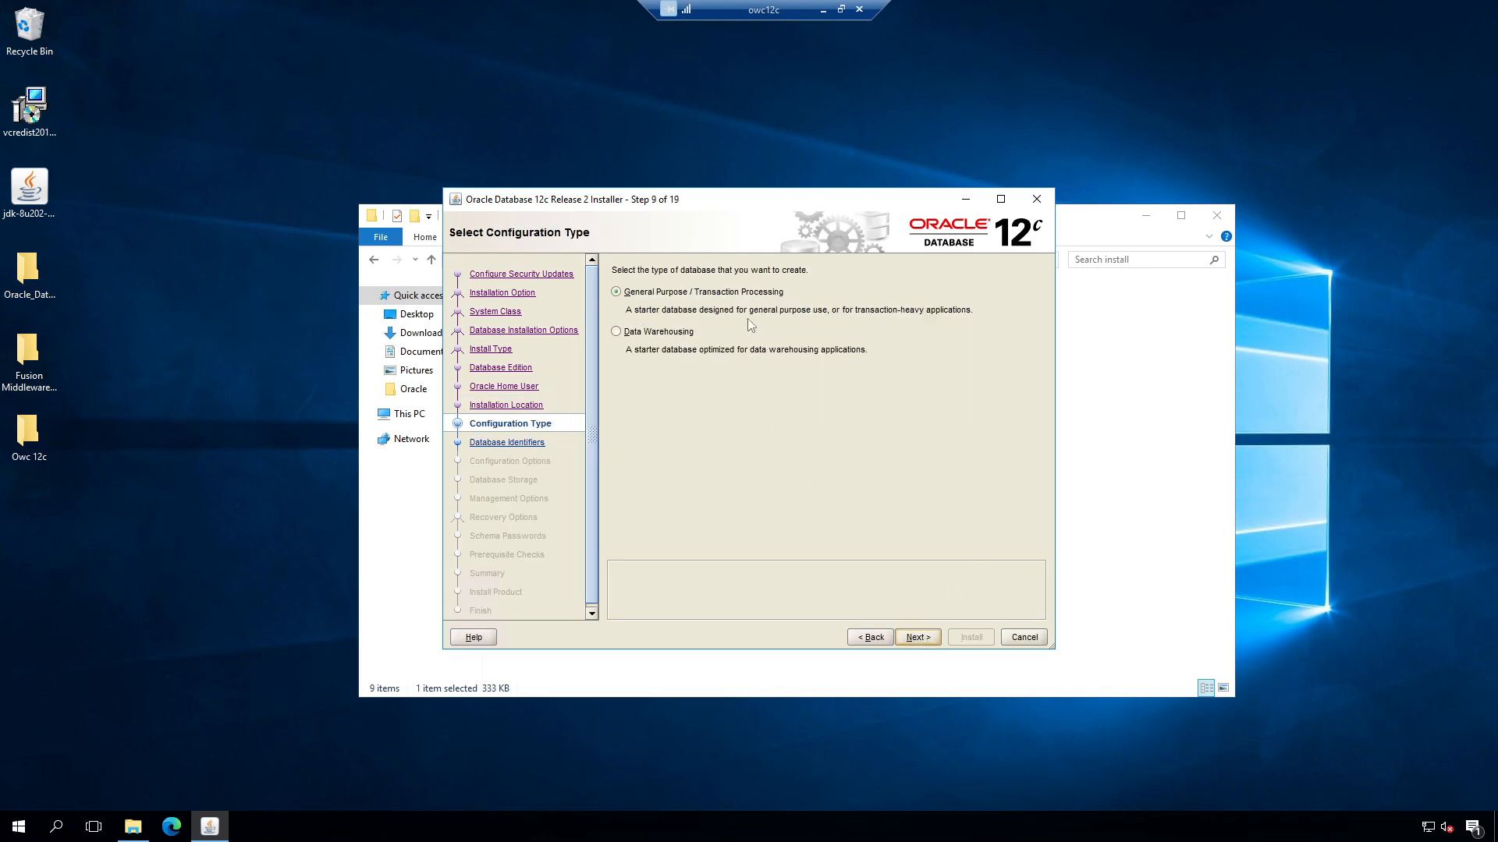
click(918, 638)
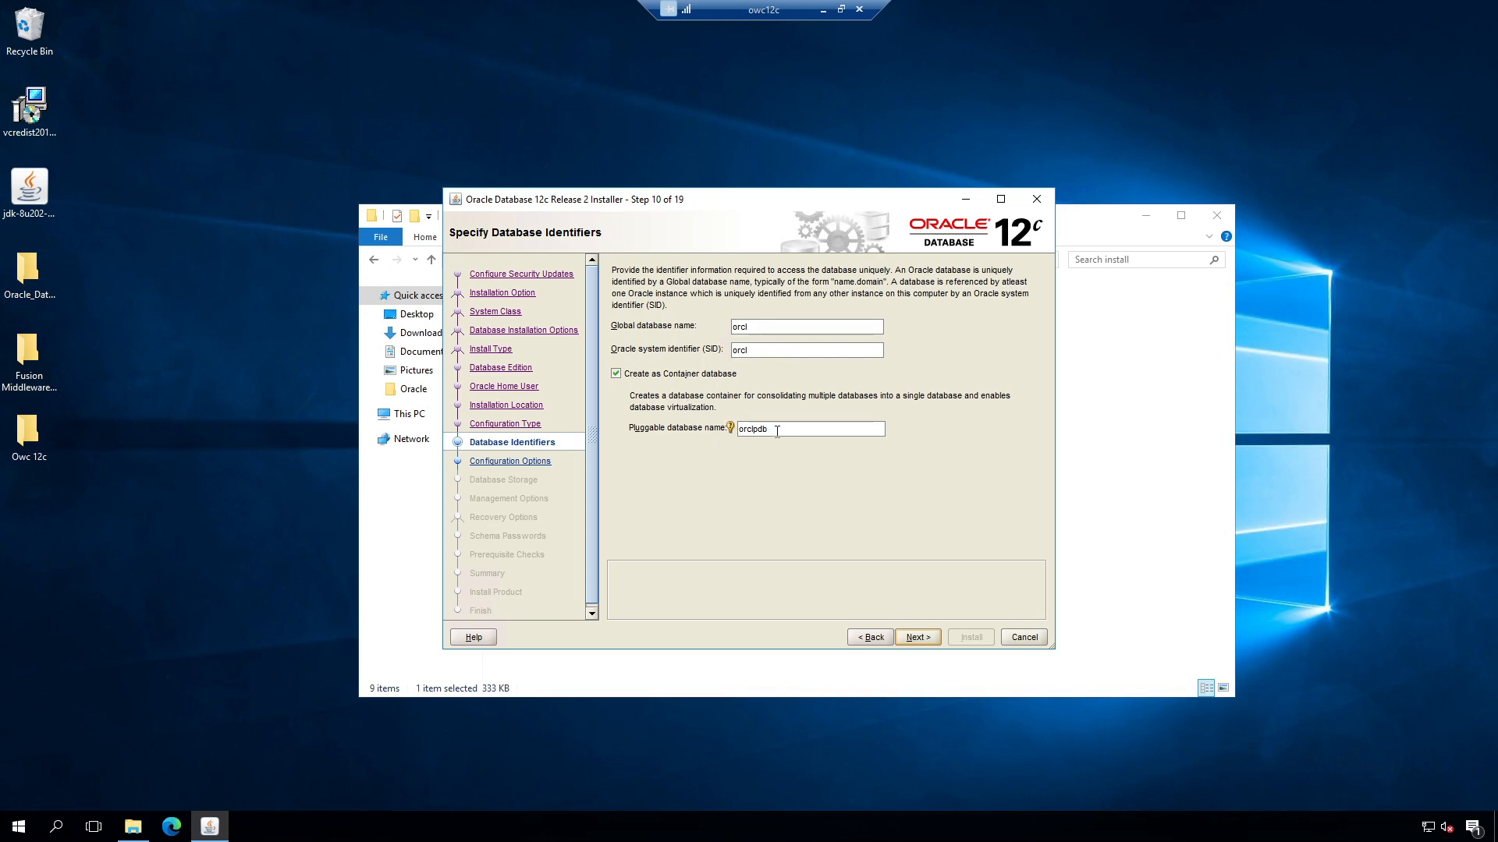
click(918, 635)
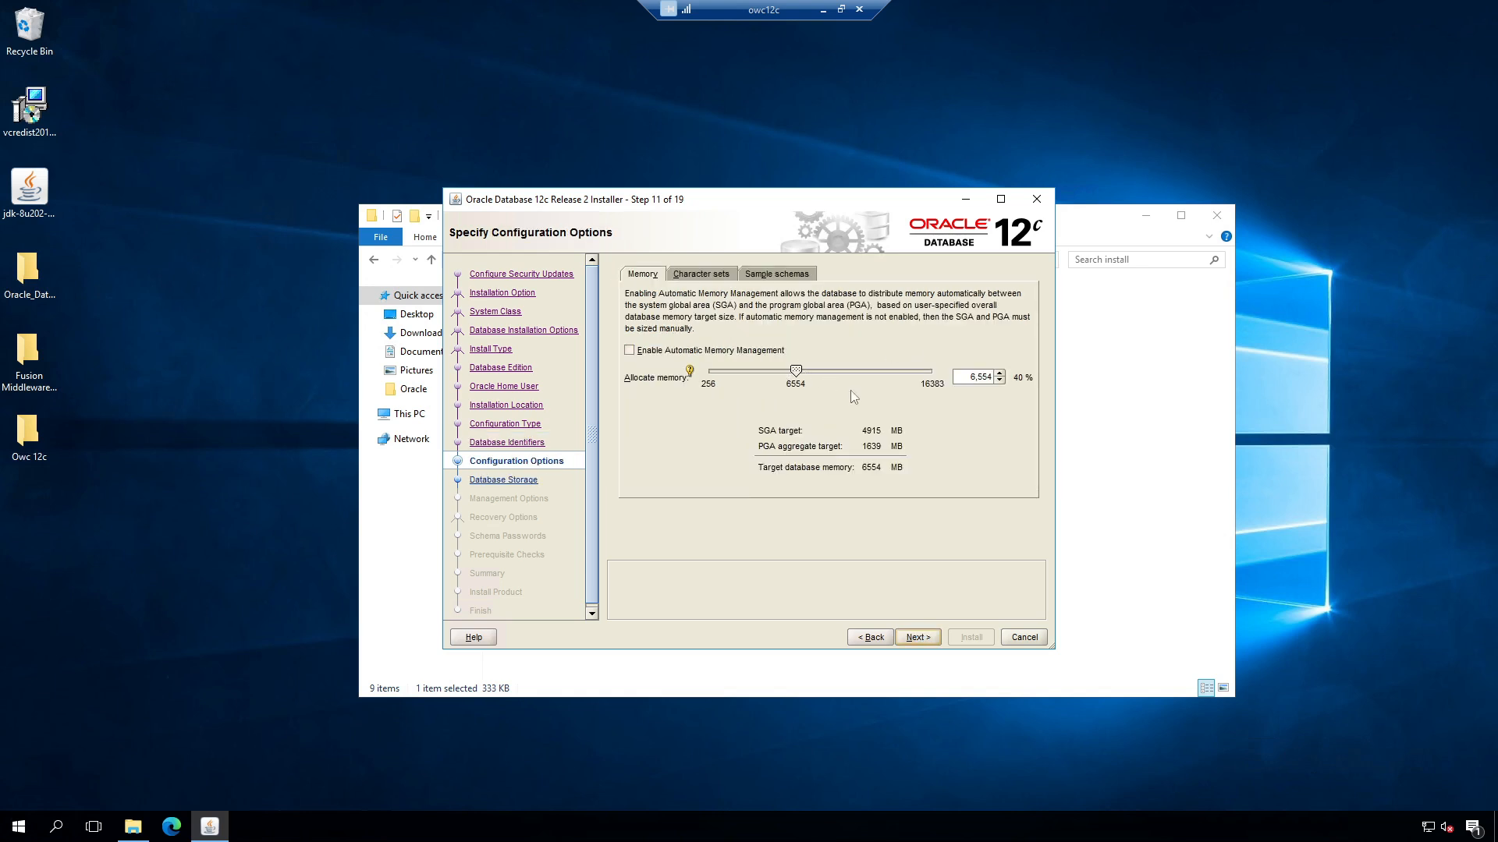
click(711, 275)
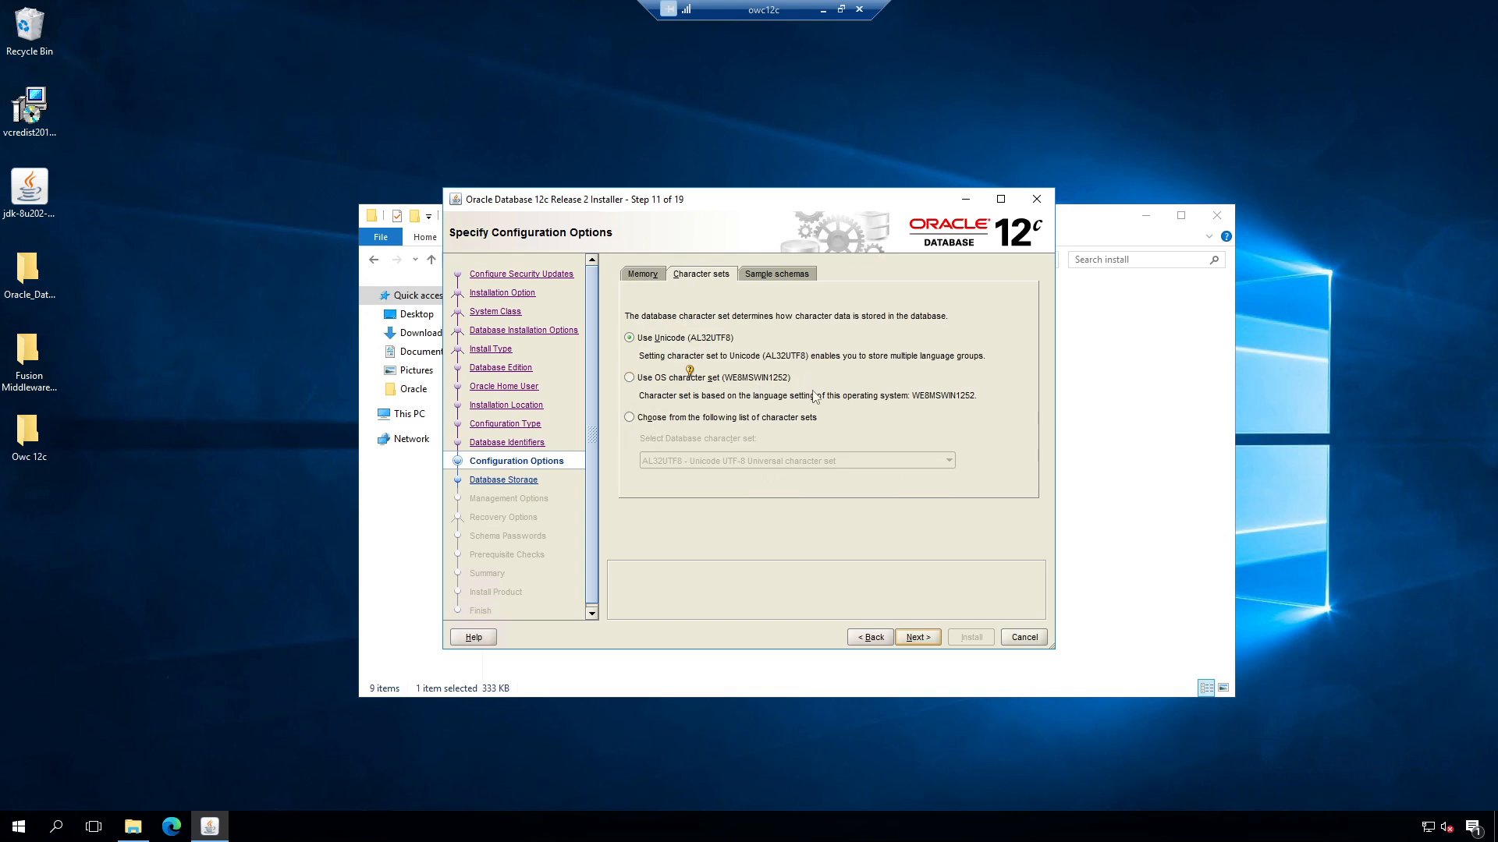
click(781, 277)
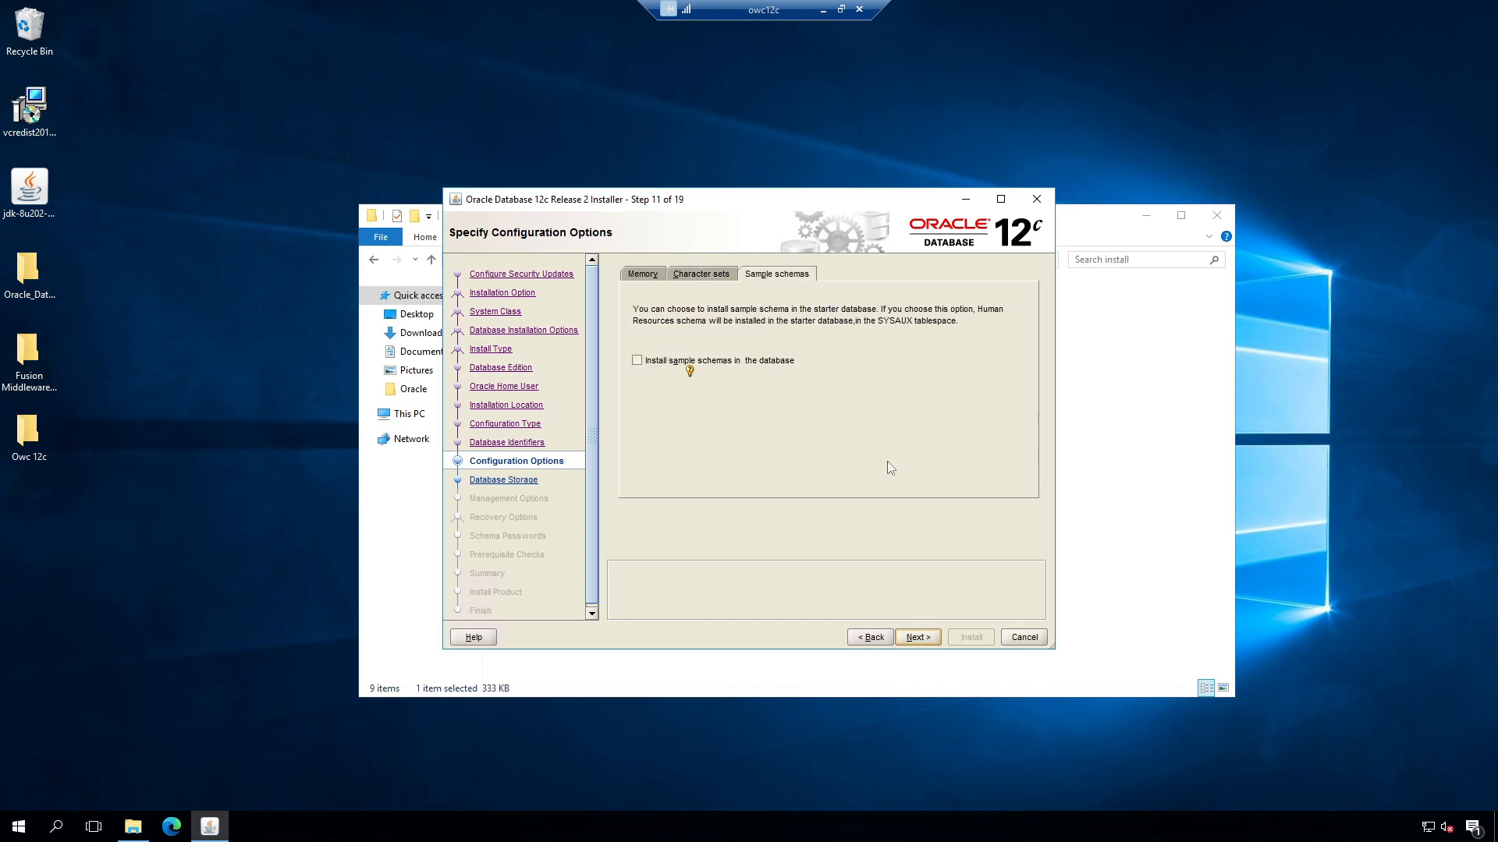
click(642, 275)
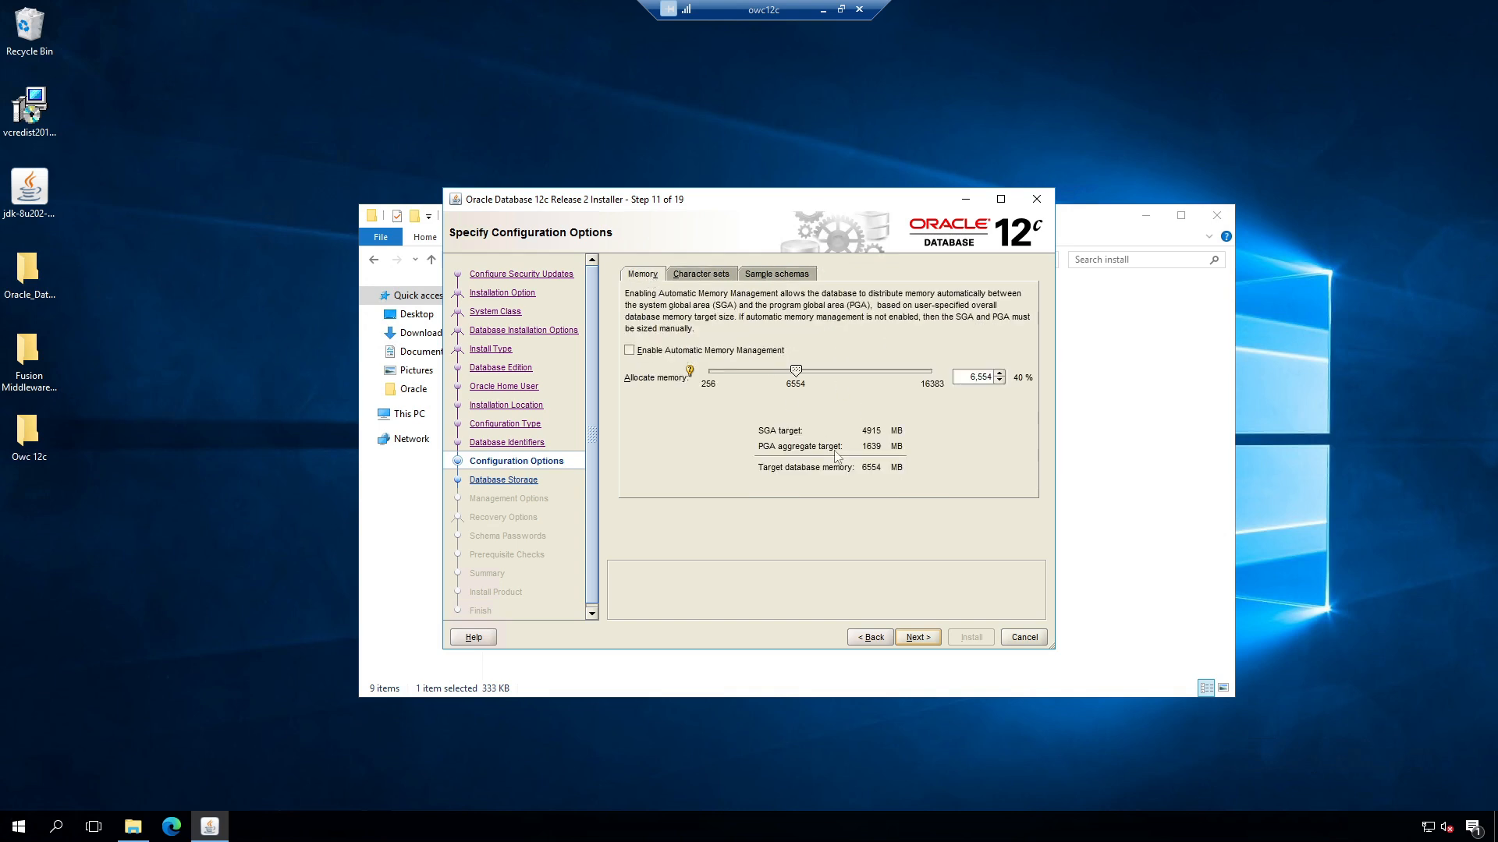
click(918, 637)
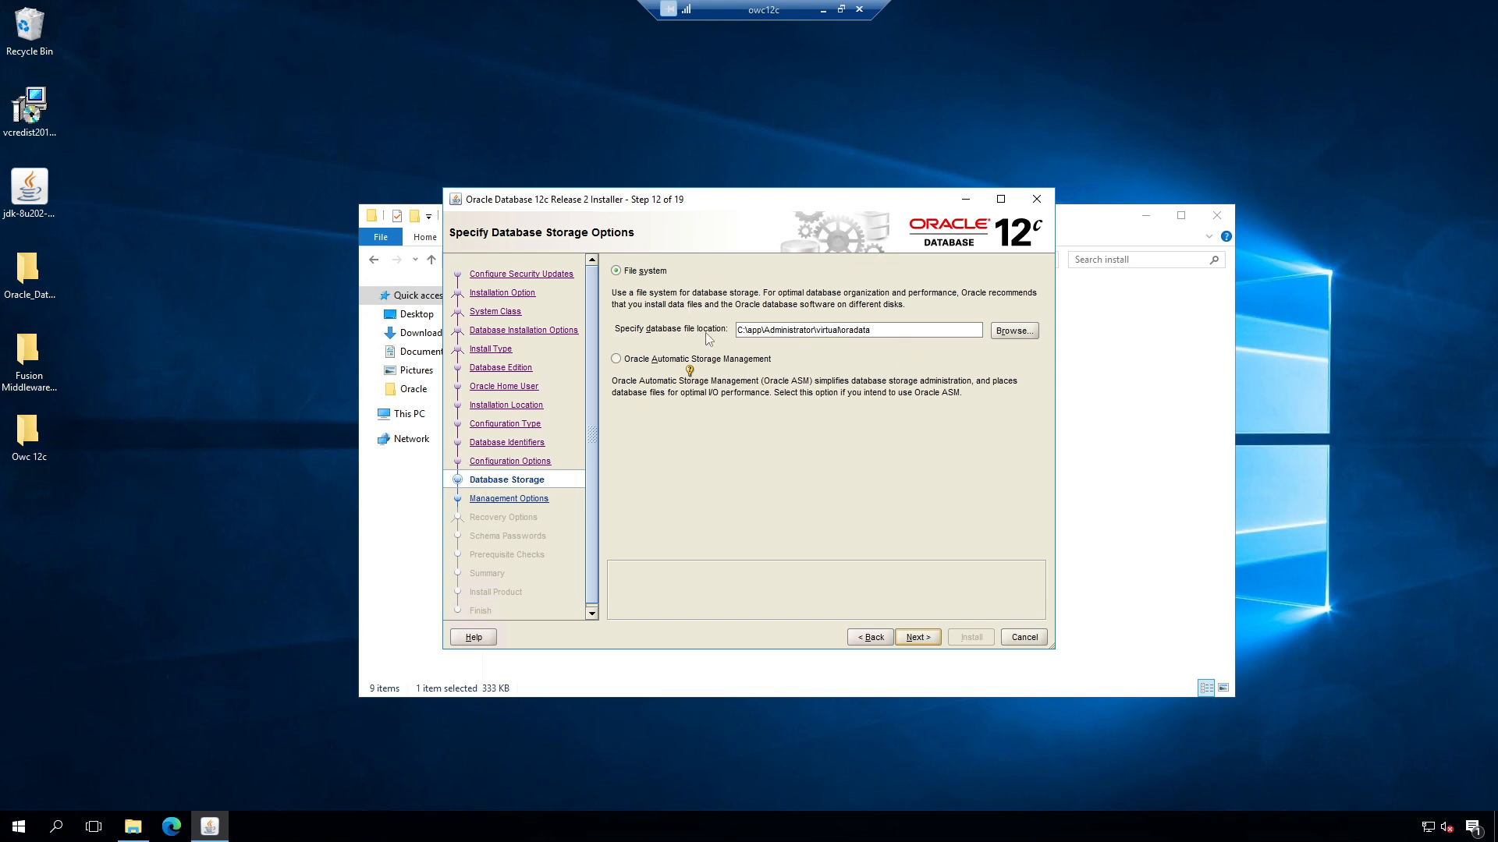
click(919, 637)
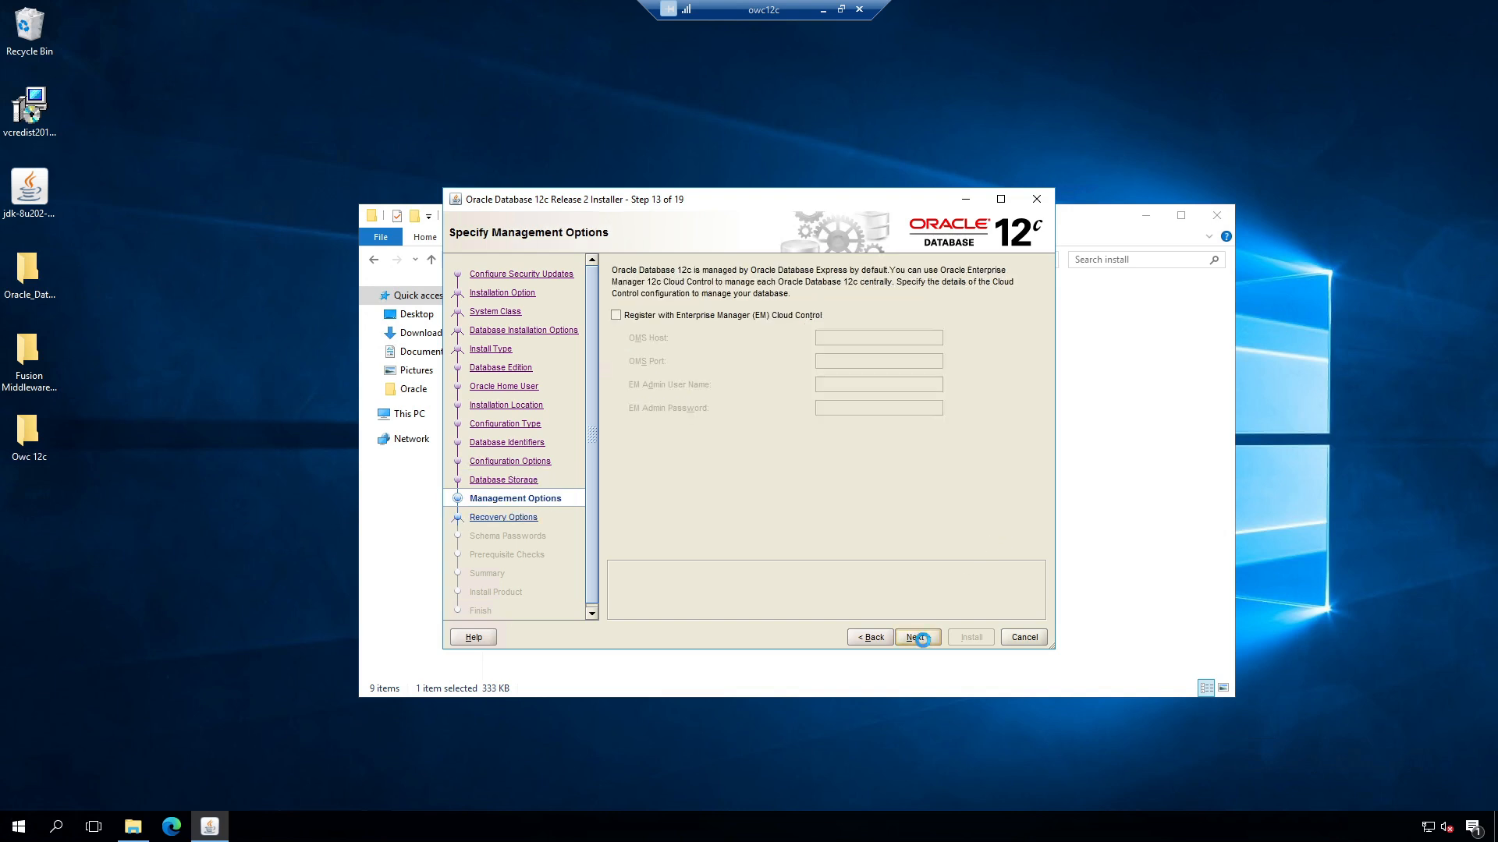
Step: Skip Cloud Control and recovery, then enter and confirm one shared password for all schema accounts
click(921, 639)
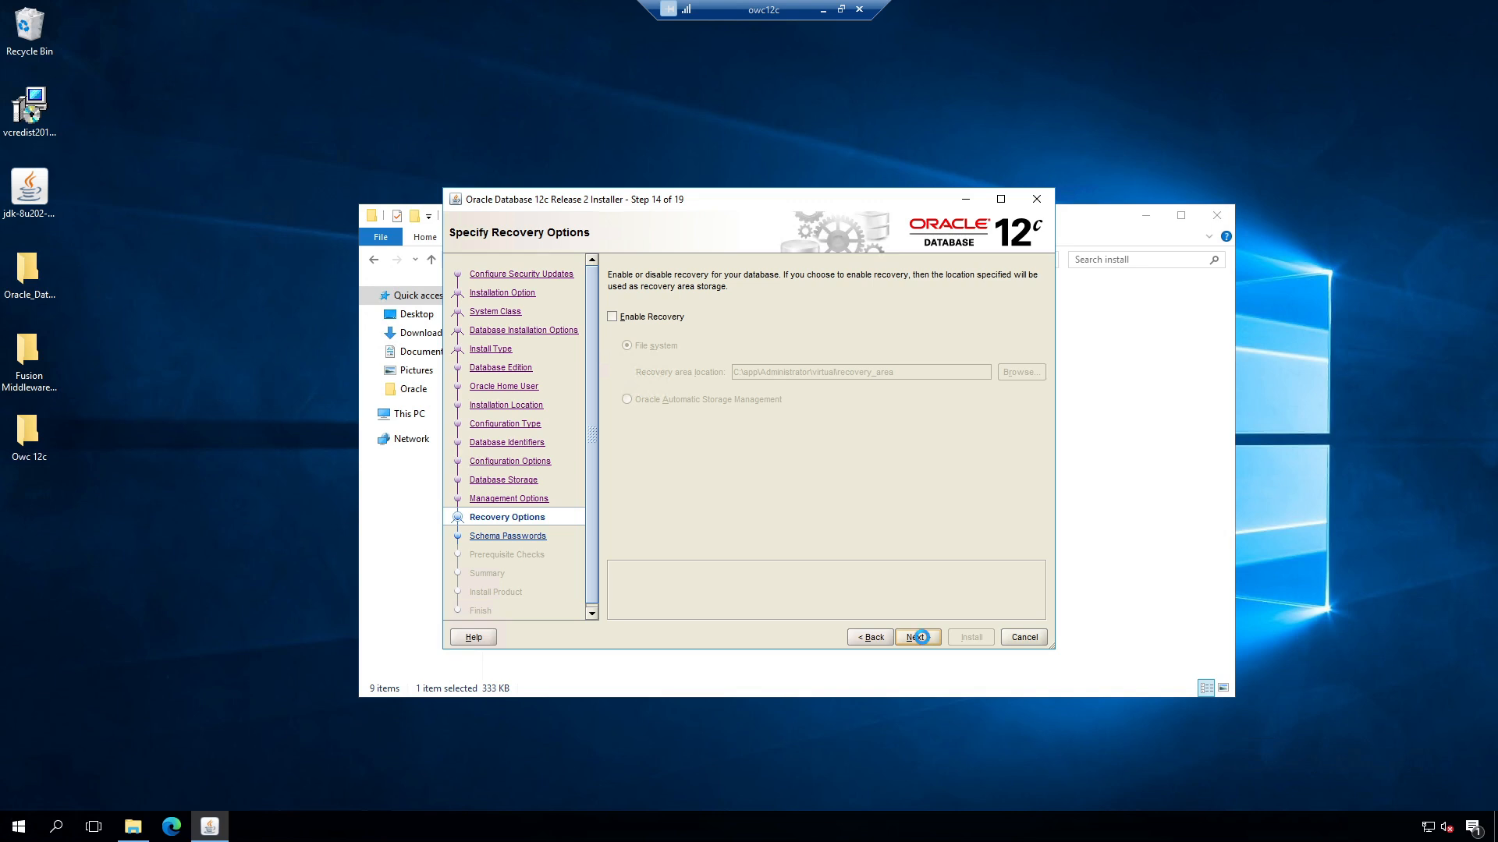
click(914, 638)
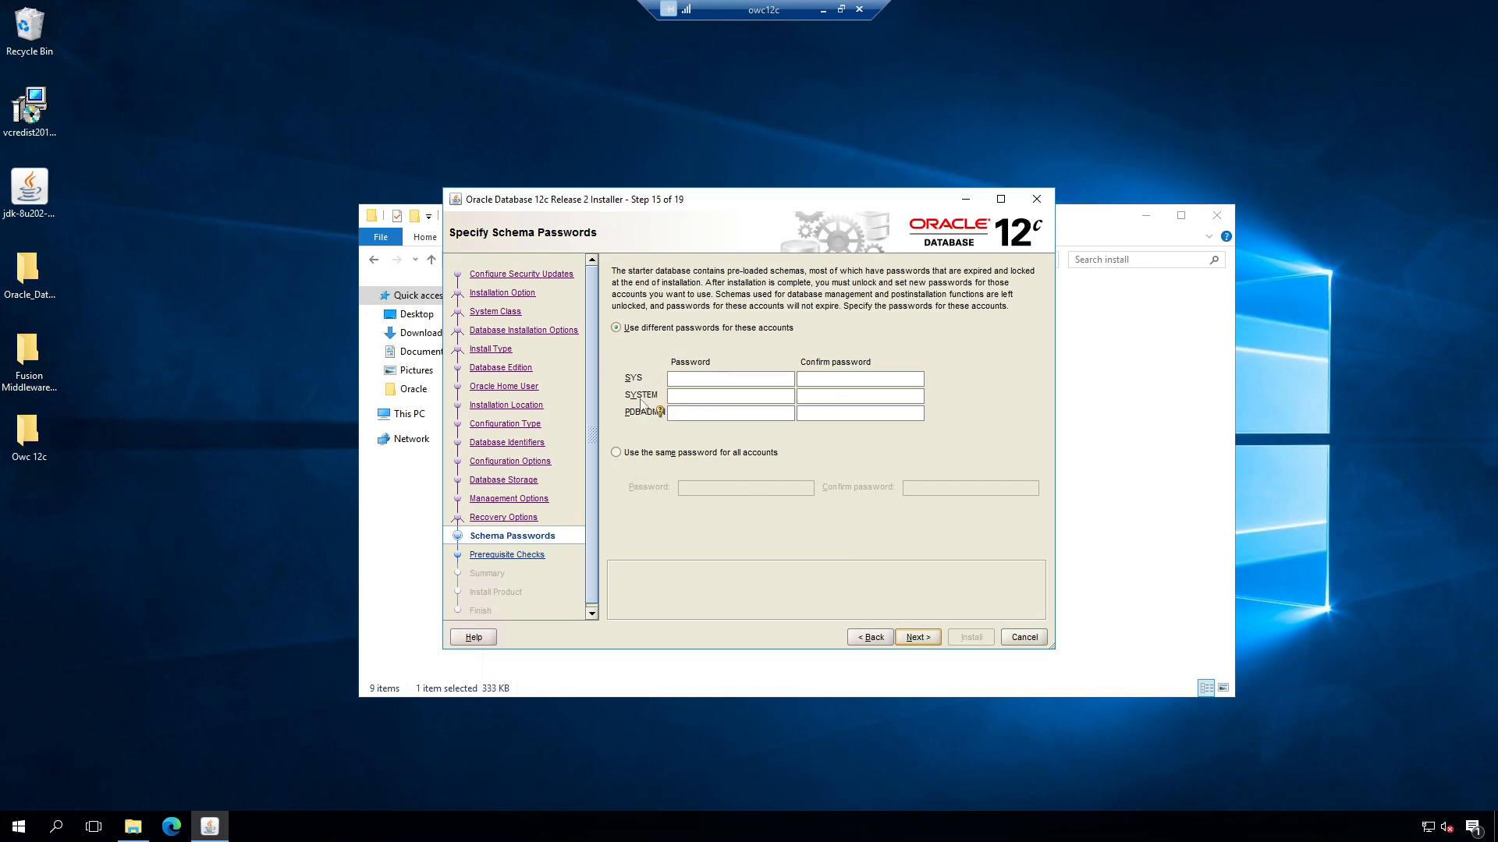
click(823, 377)
click(617, 453)
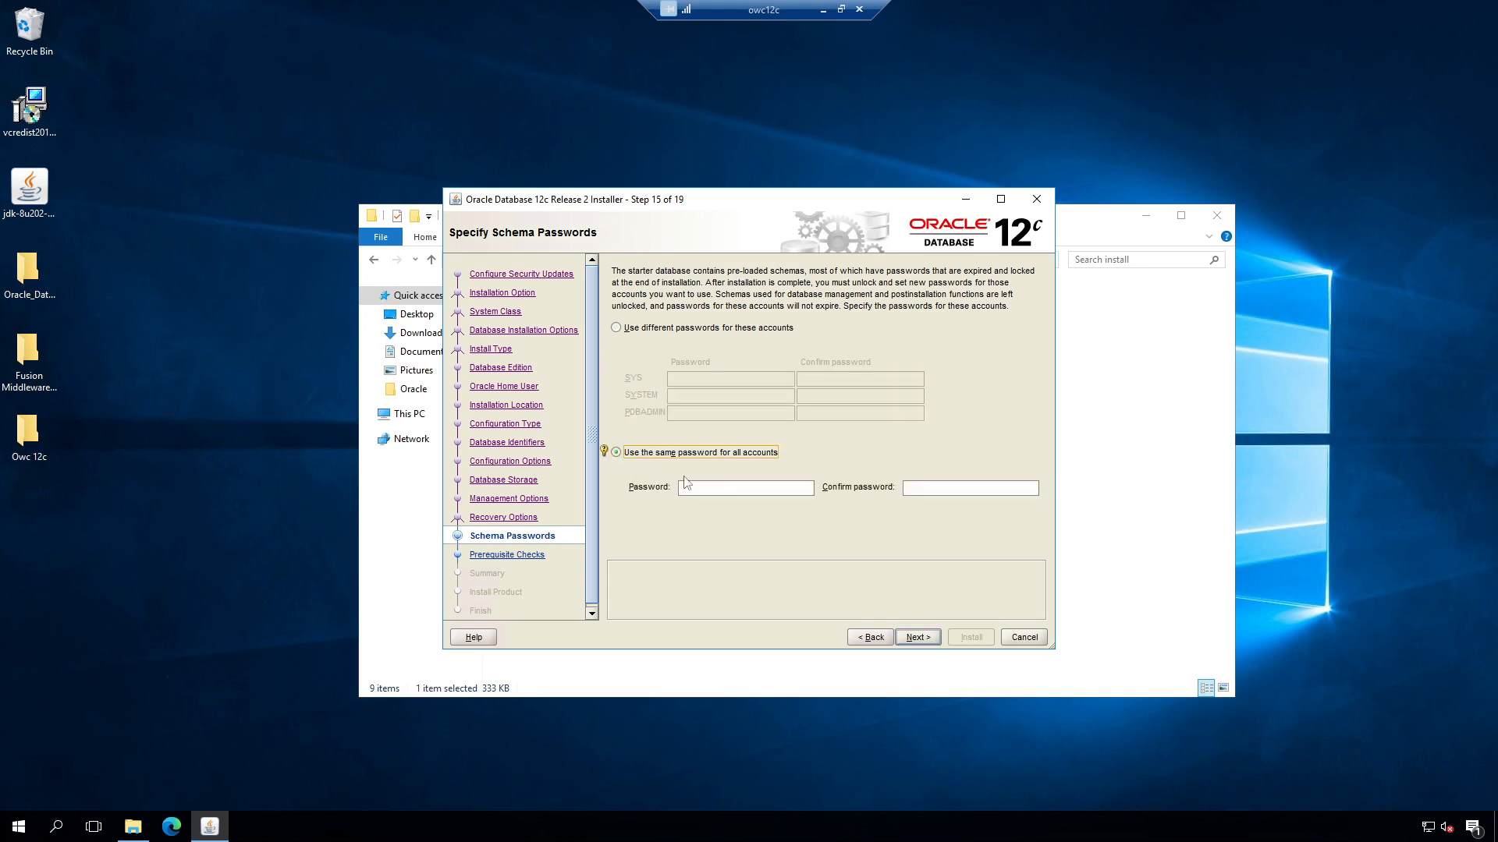
click(725, 489)
text(••••••••)
key(Tab)
text(•••••••••)
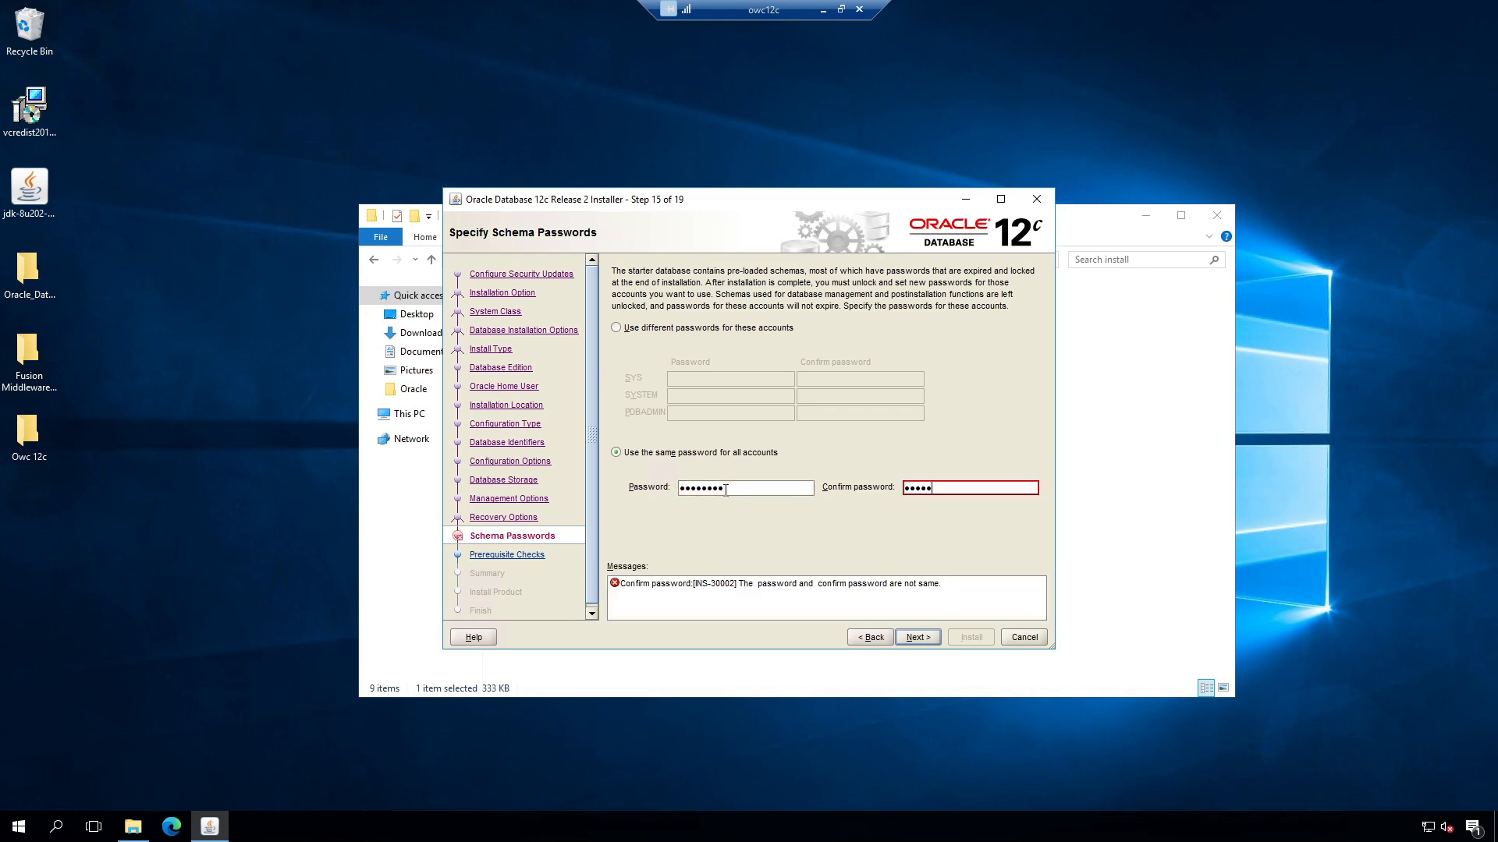
click(916, 637)
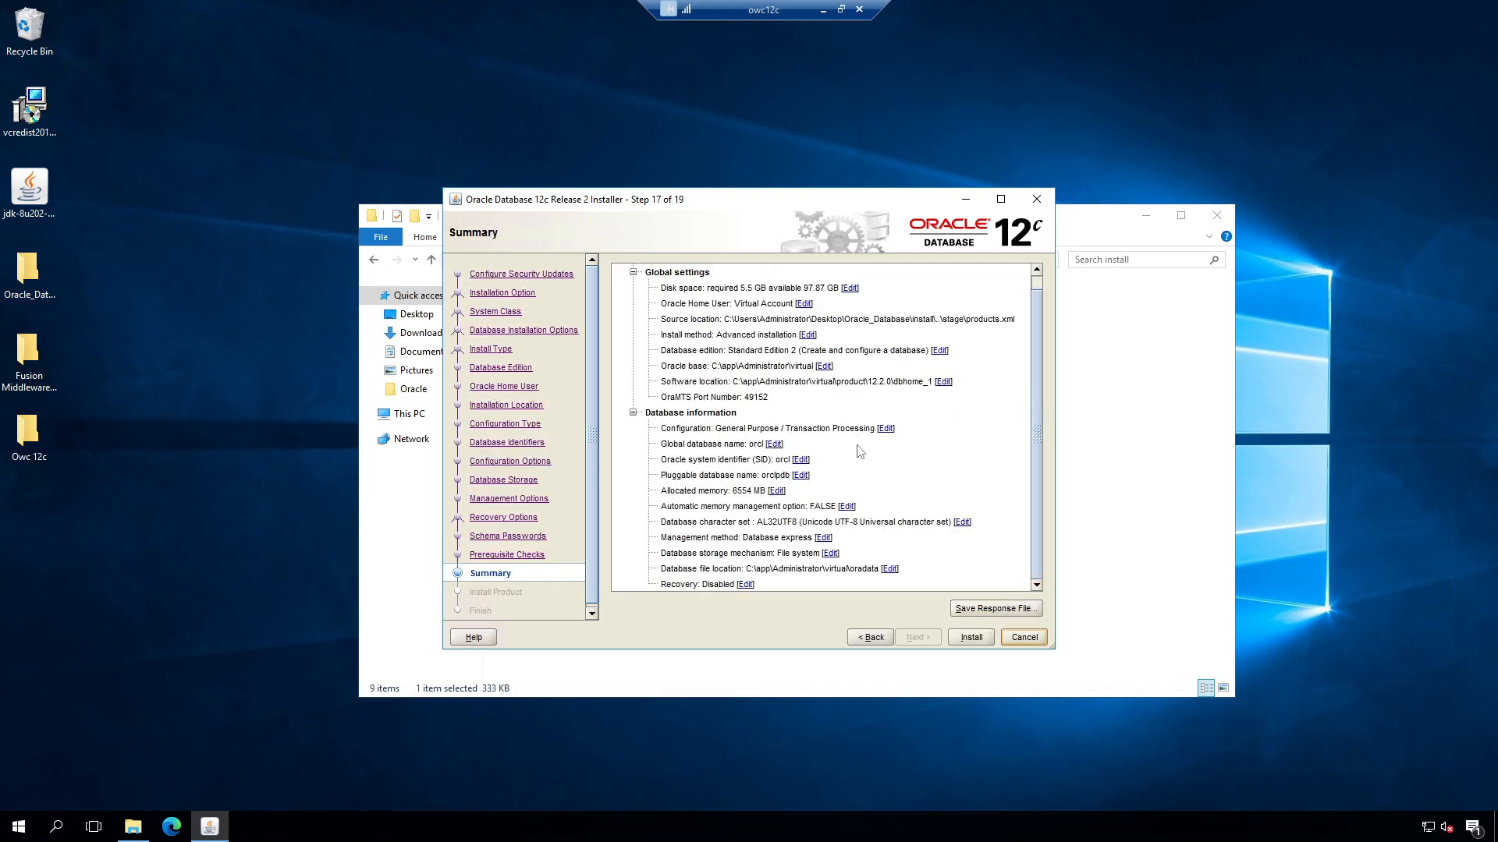
Step: Install Oracle Database, then close the finished installer and the install folder window
click(972, 639)
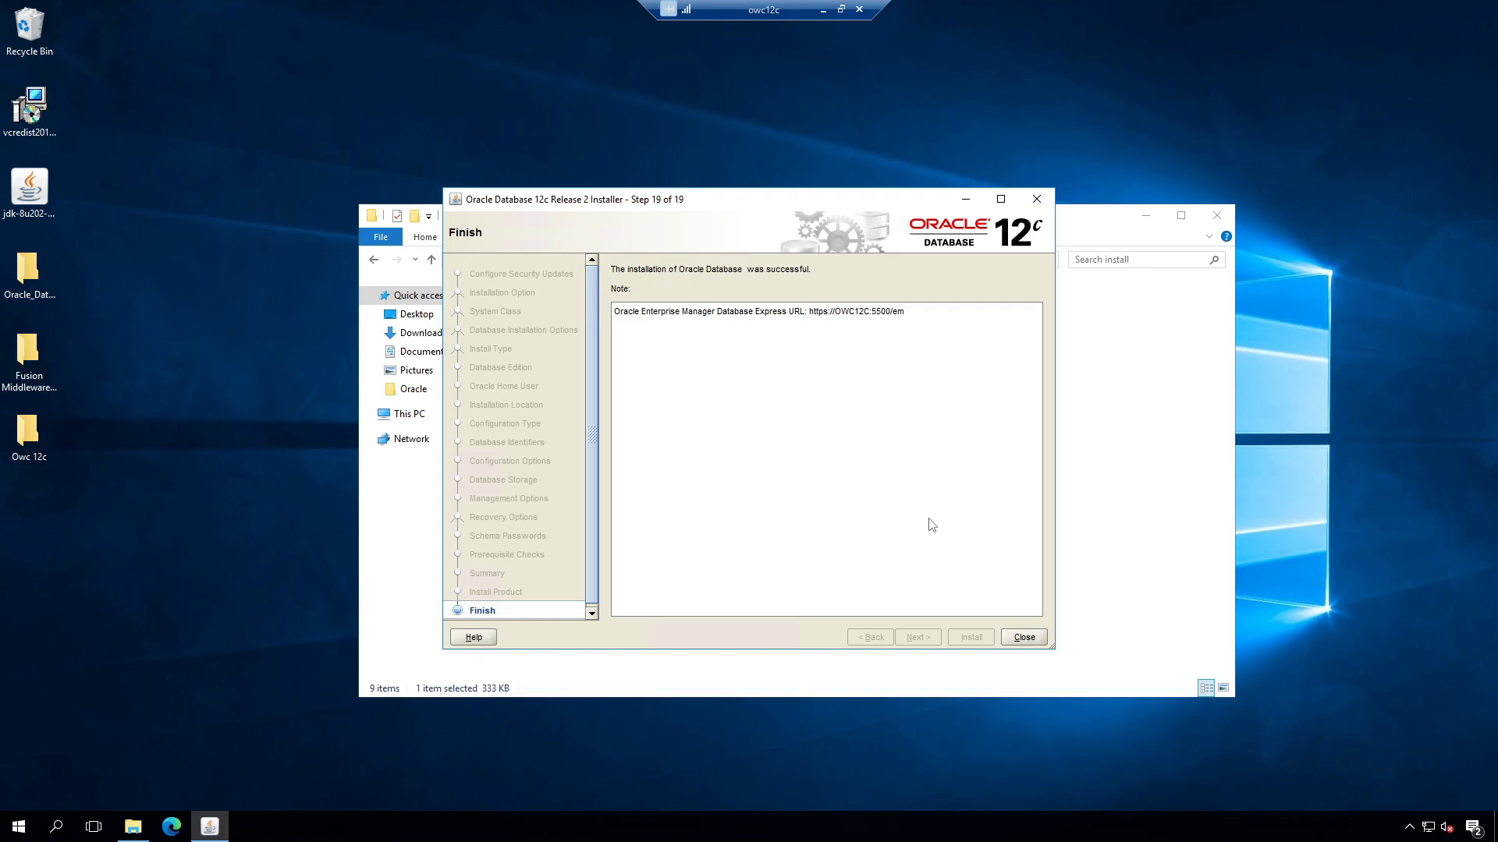
click(1028, 638)
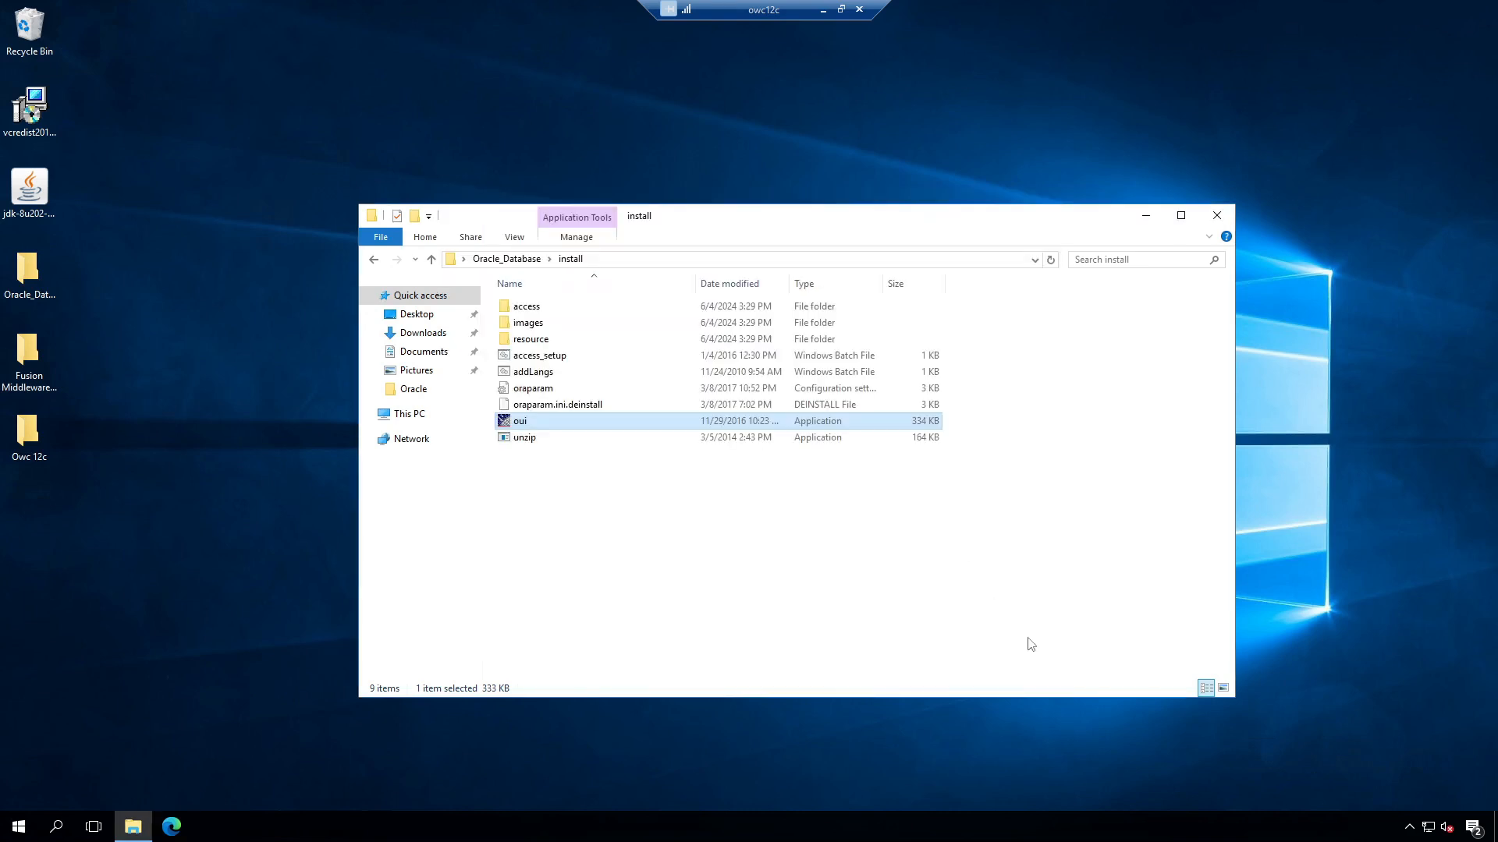
click(1217, 215)
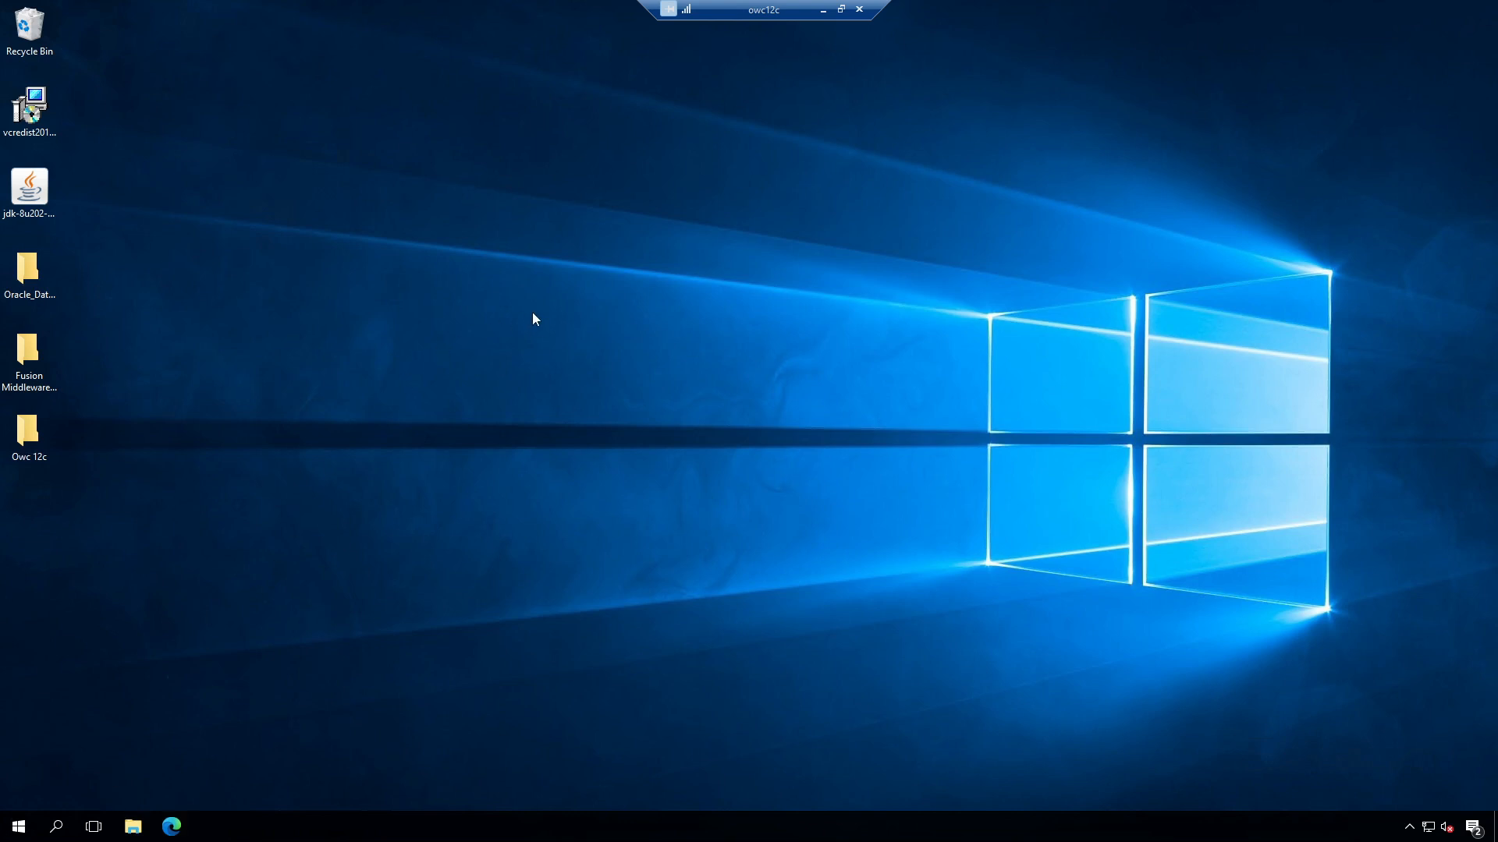
Step: Launch Registry Editor as administrator from a regedit Start search
click(20, 826)
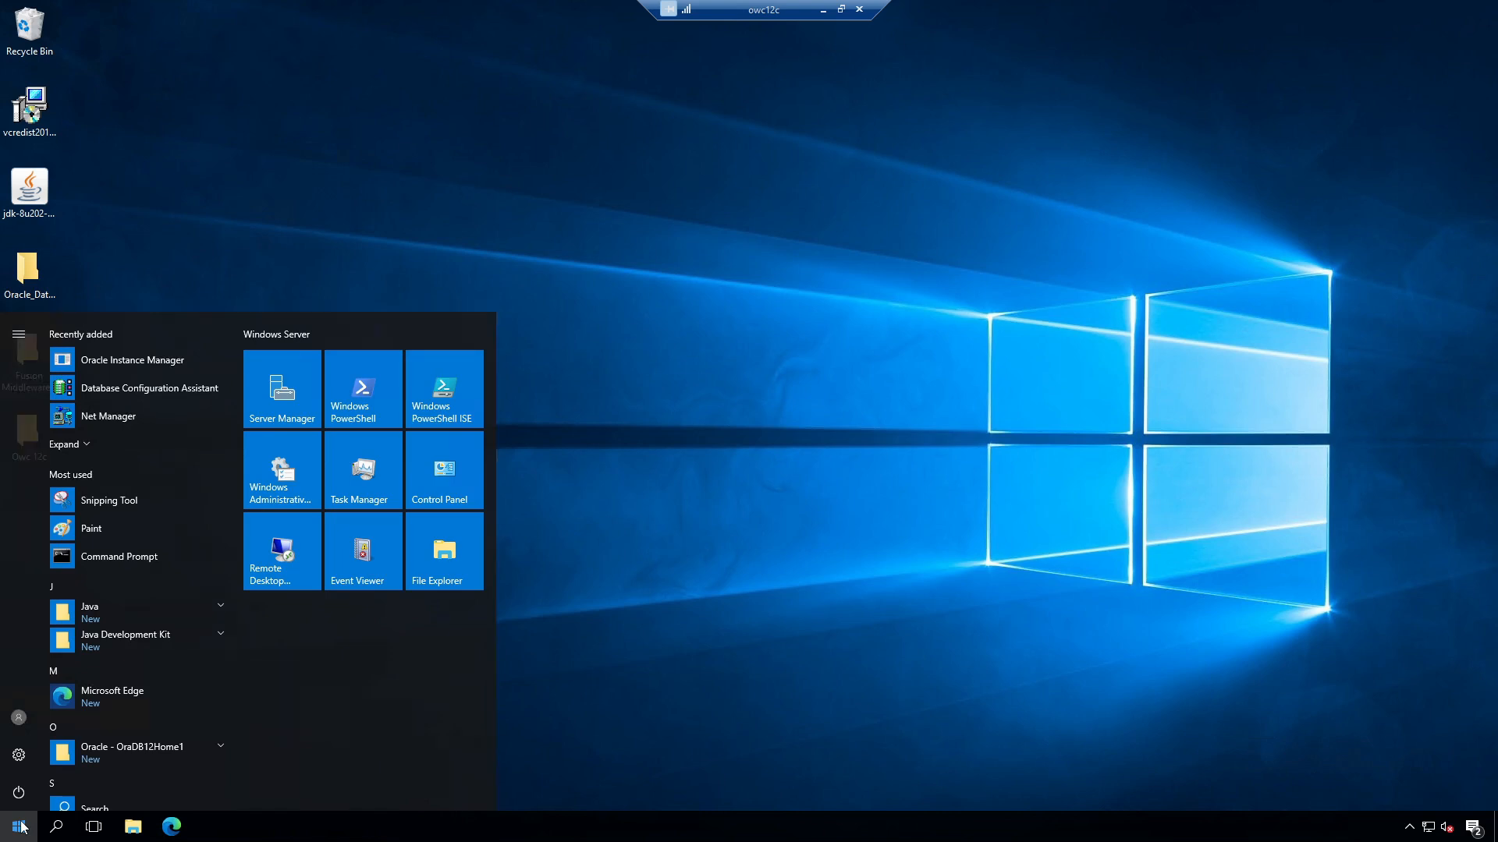
click(21, 827)
text(regedit)
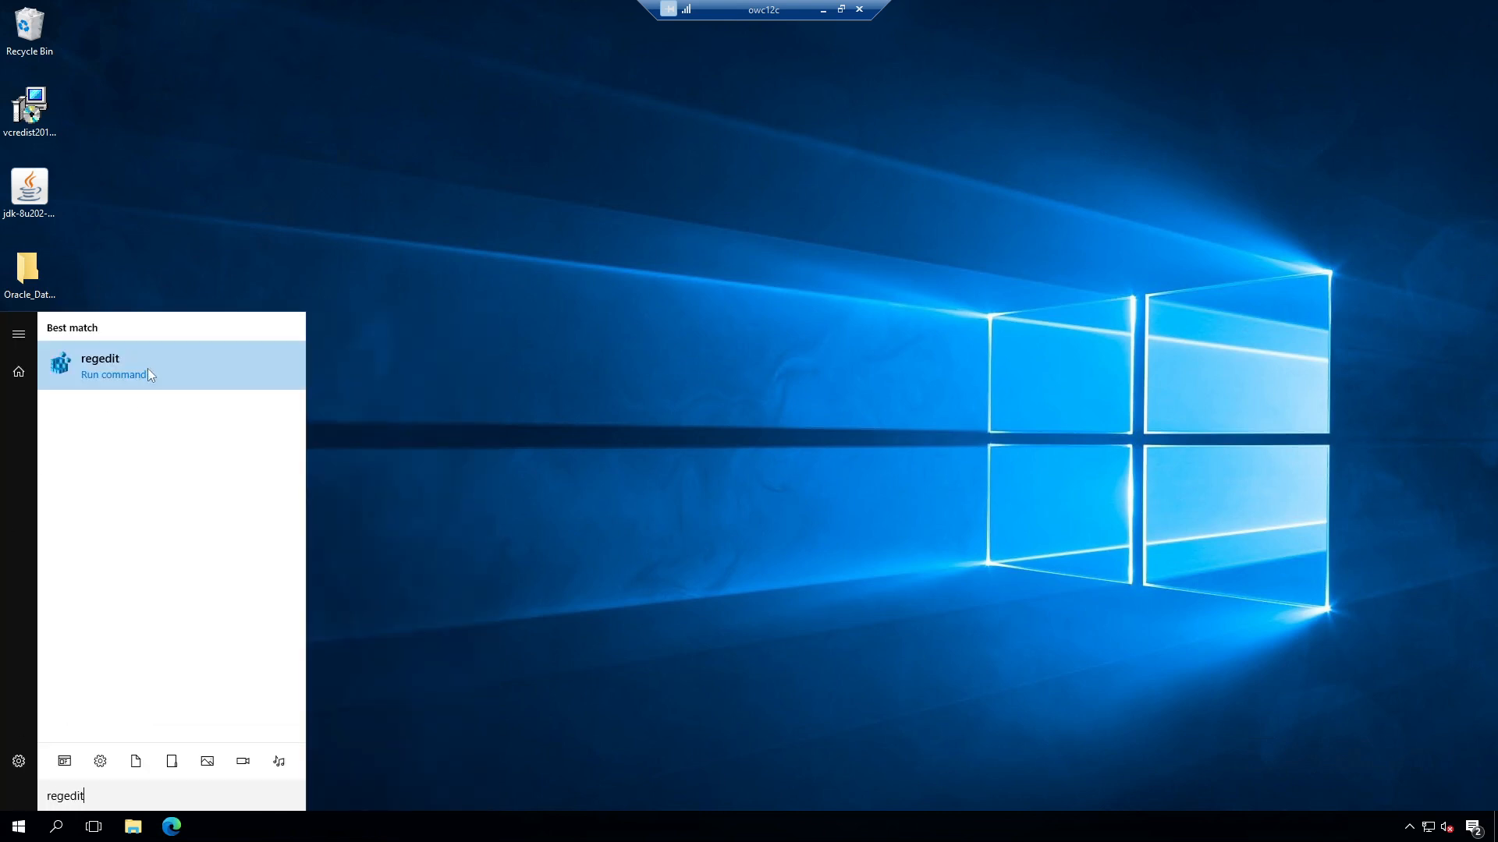
right_click(147, 363)
click(173, 382)
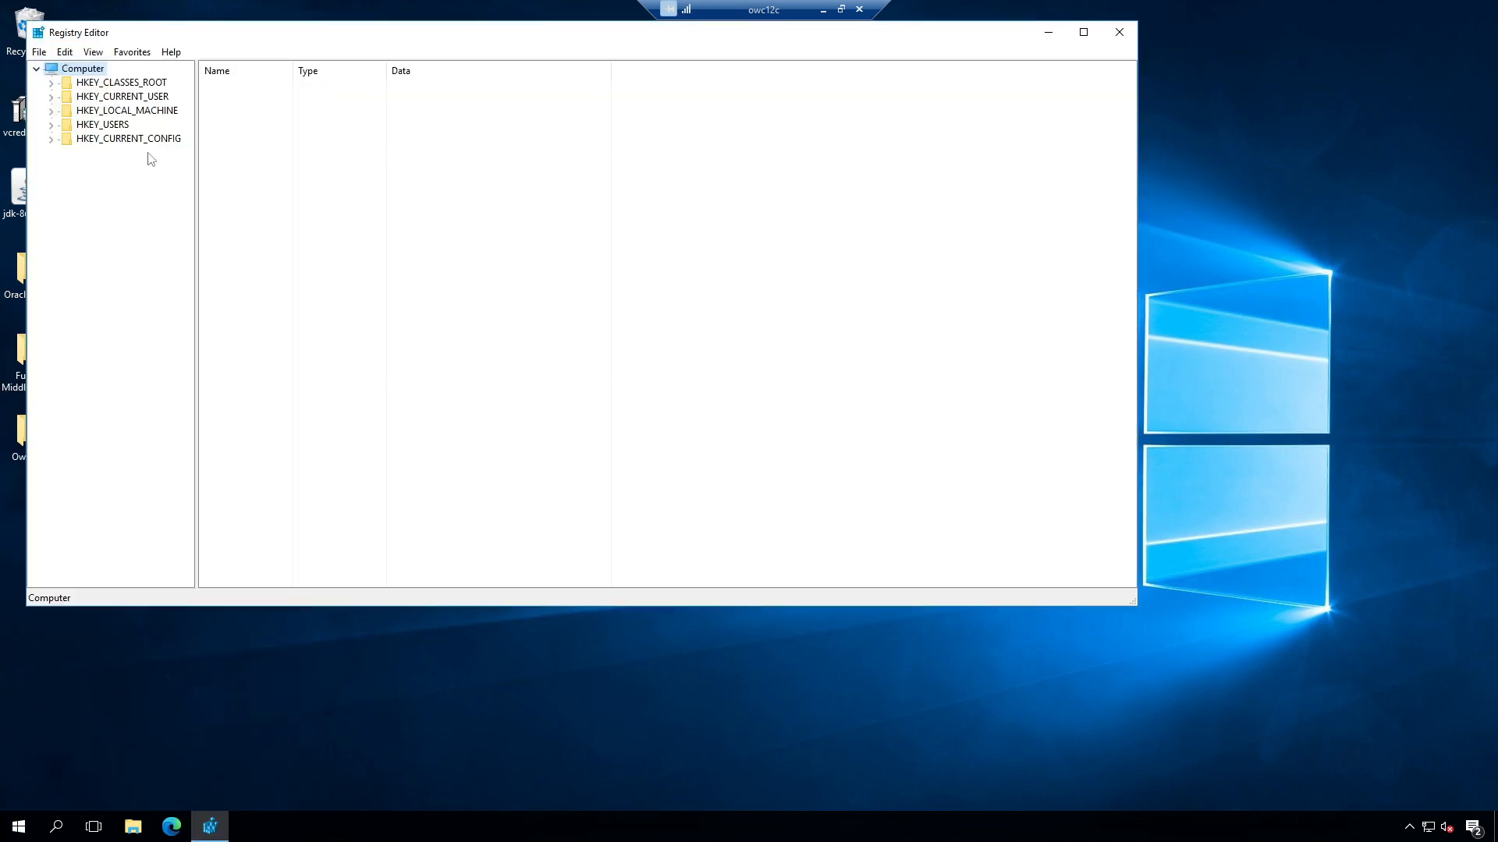
Step: Navigate to HKEY_LOCAL_MACHINE\SYSTEM\CurrentControlSet\Control\FileSystem and widen the value name column
double_click(145, 111)
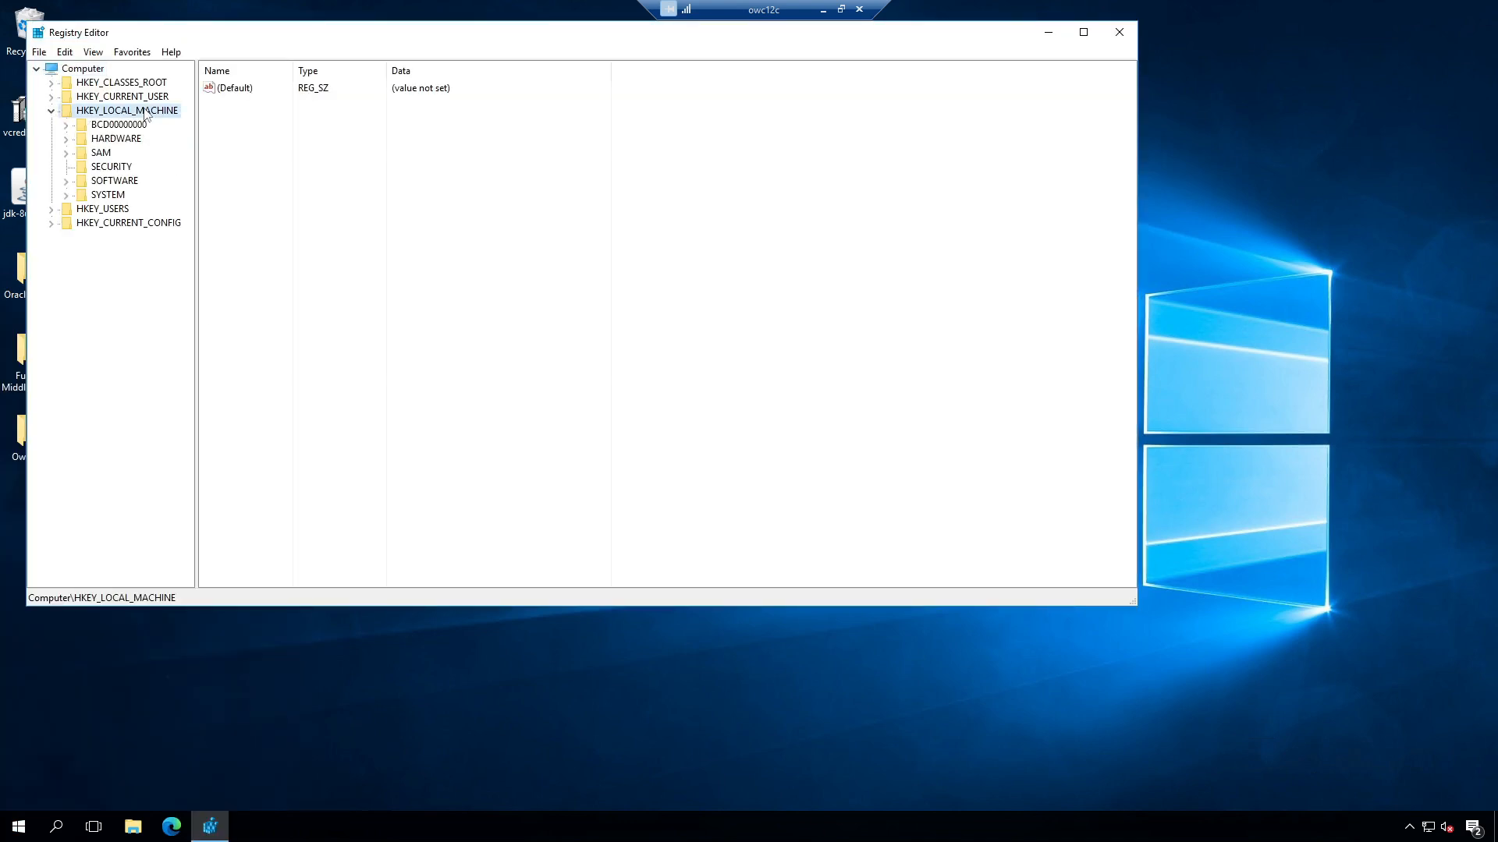
double_click(117, 196)
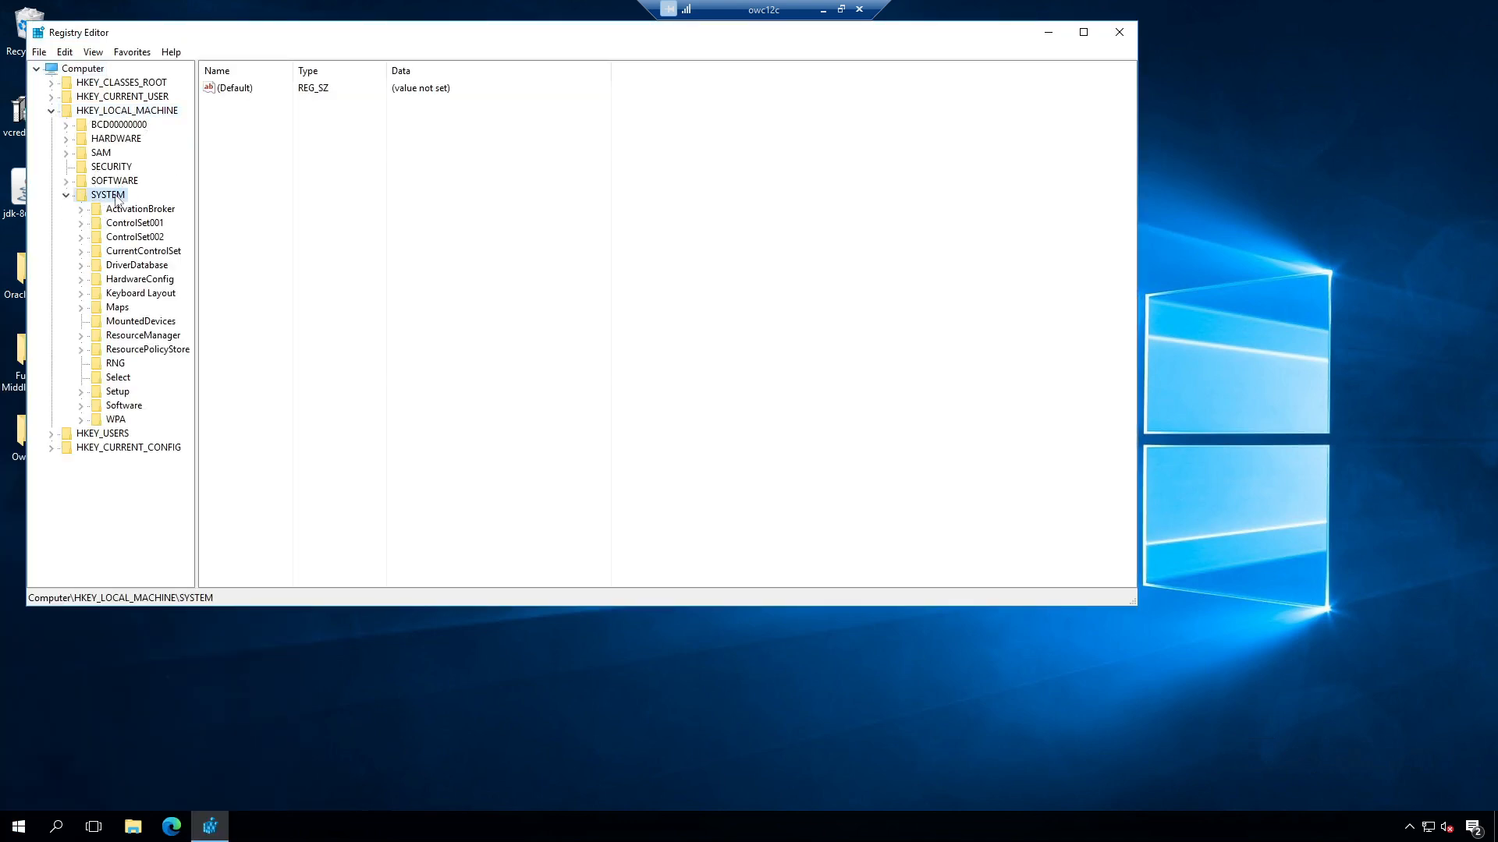
double_click(143, 252)
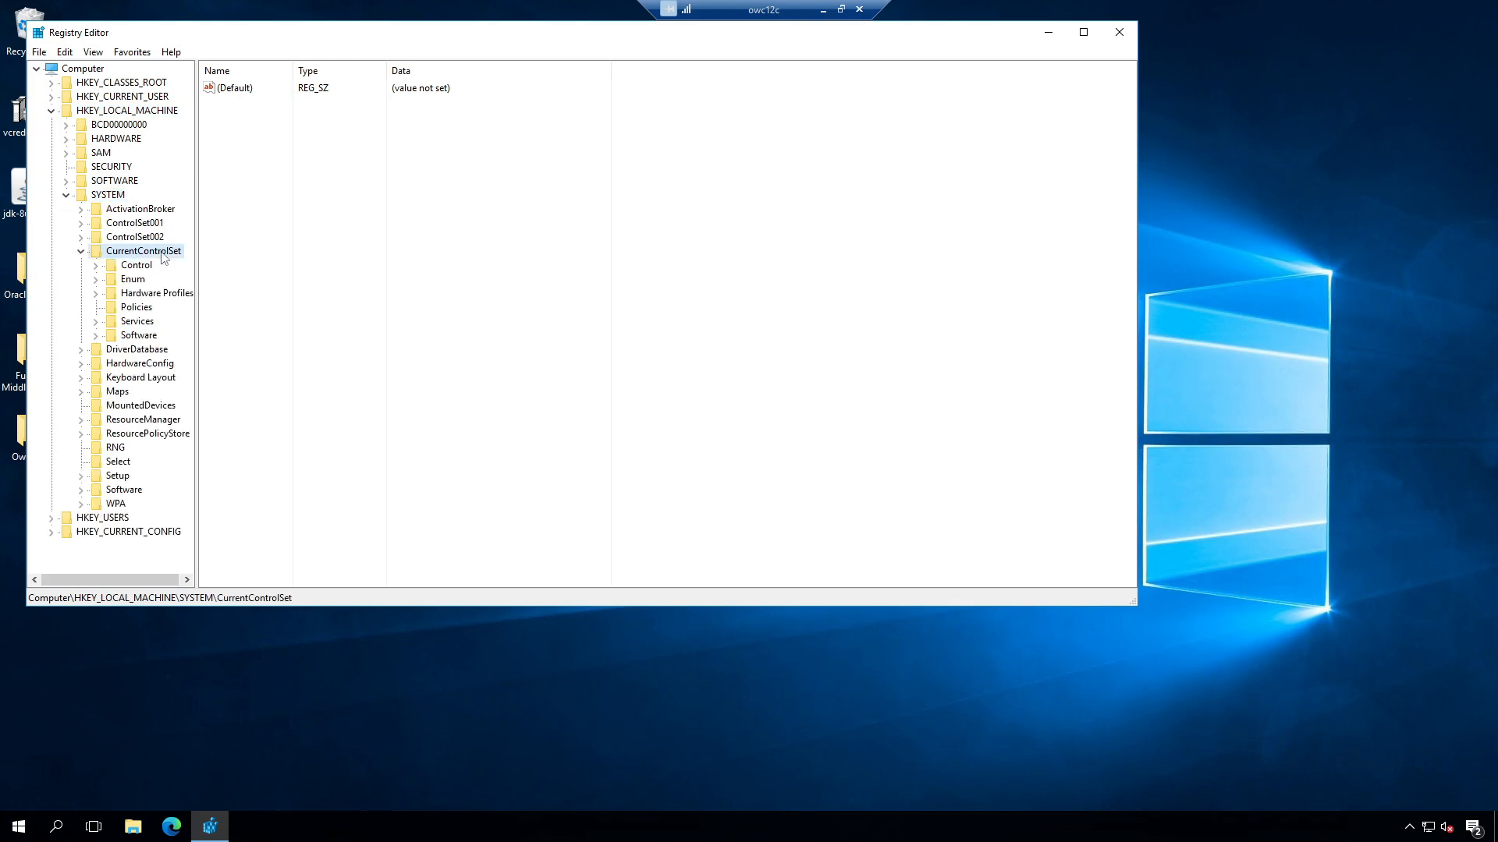
double_click(142, 266)
click(156, 294)
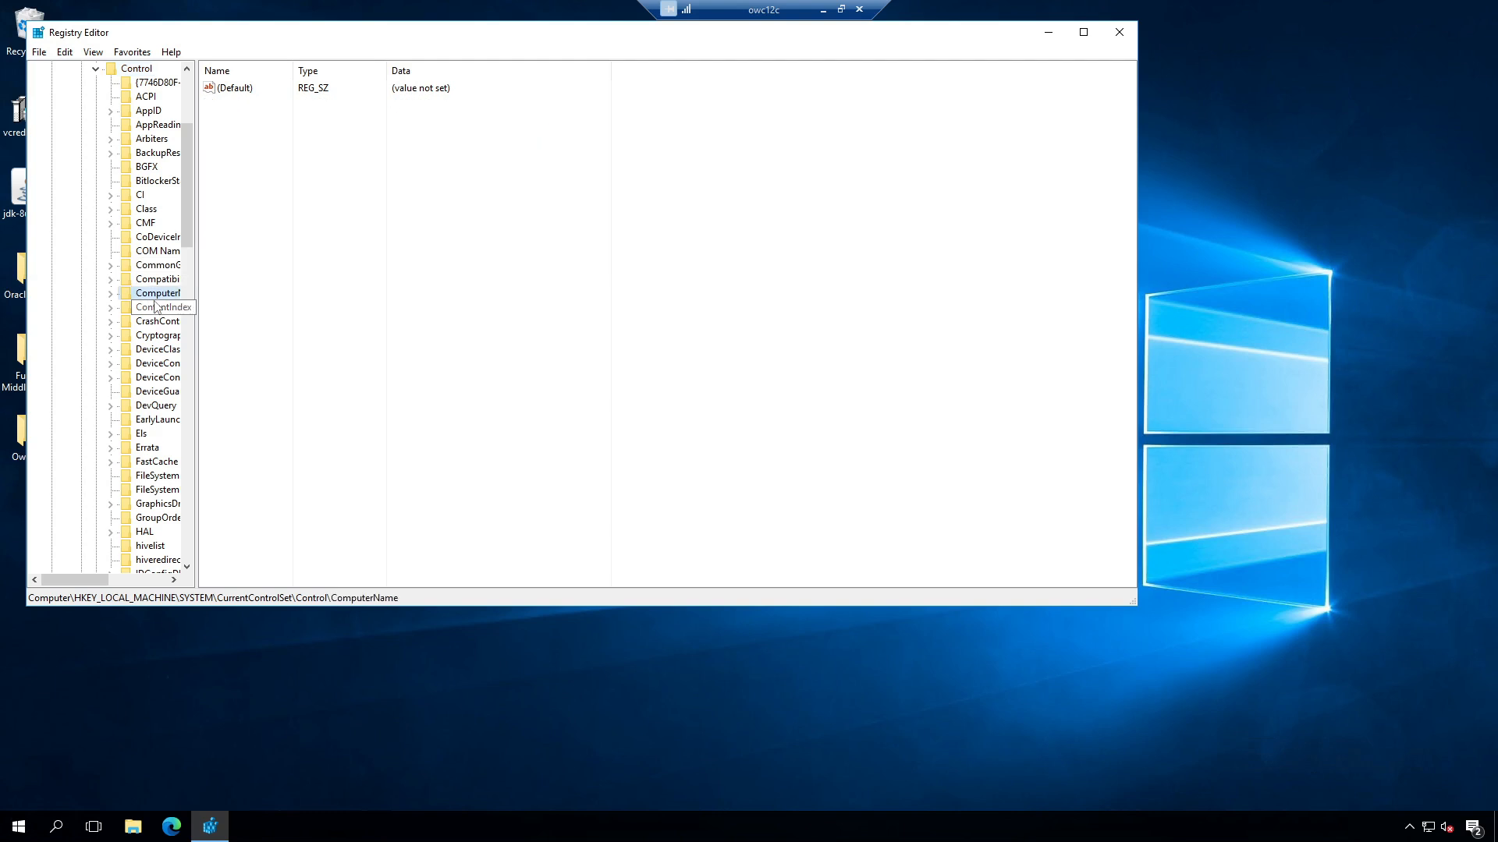
key(f)
click(156, 476)
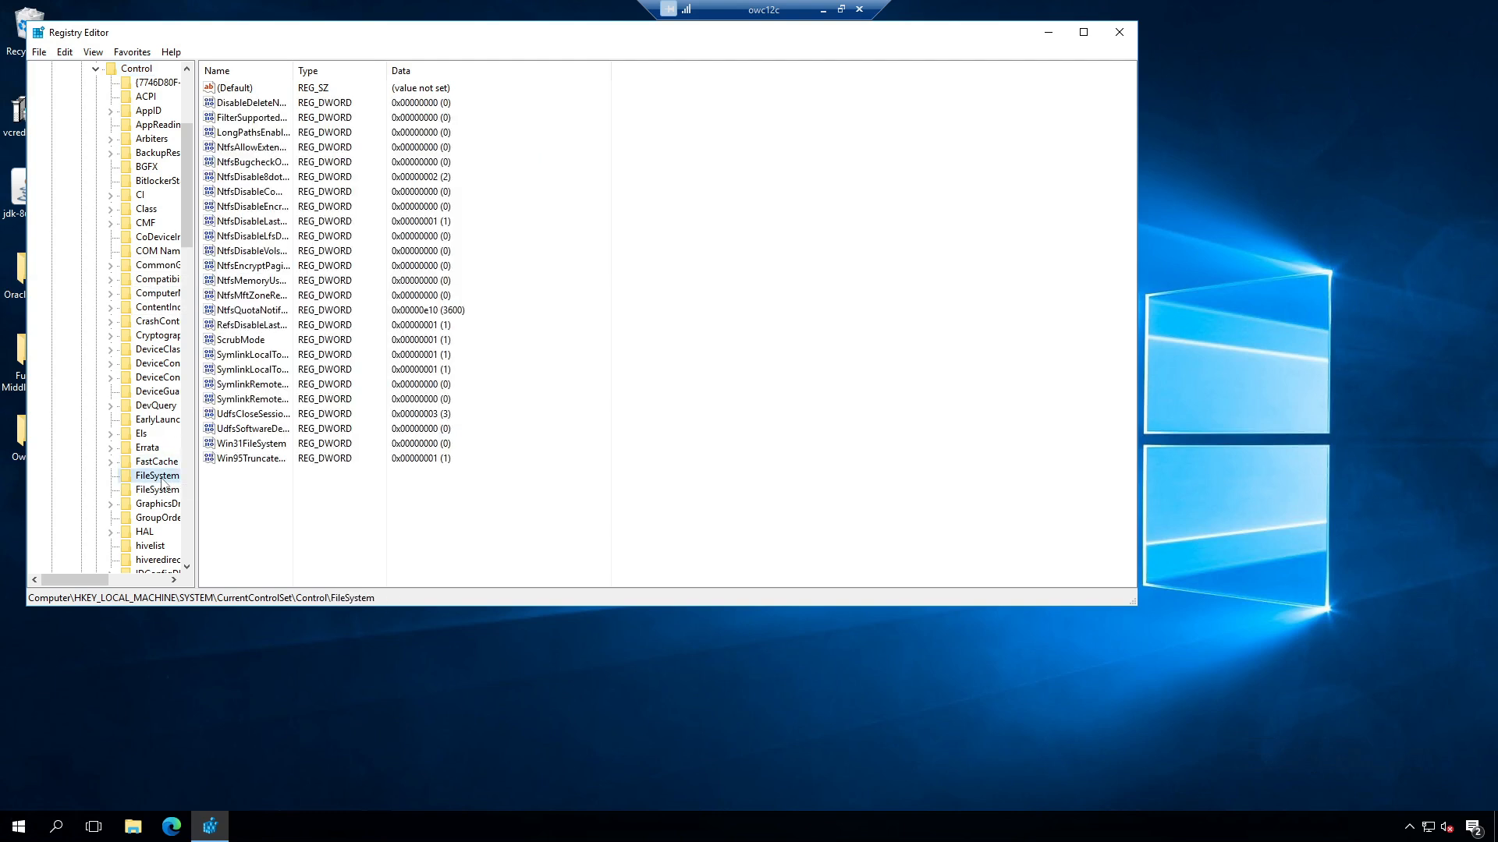
drag(293, 68, 363, 69)
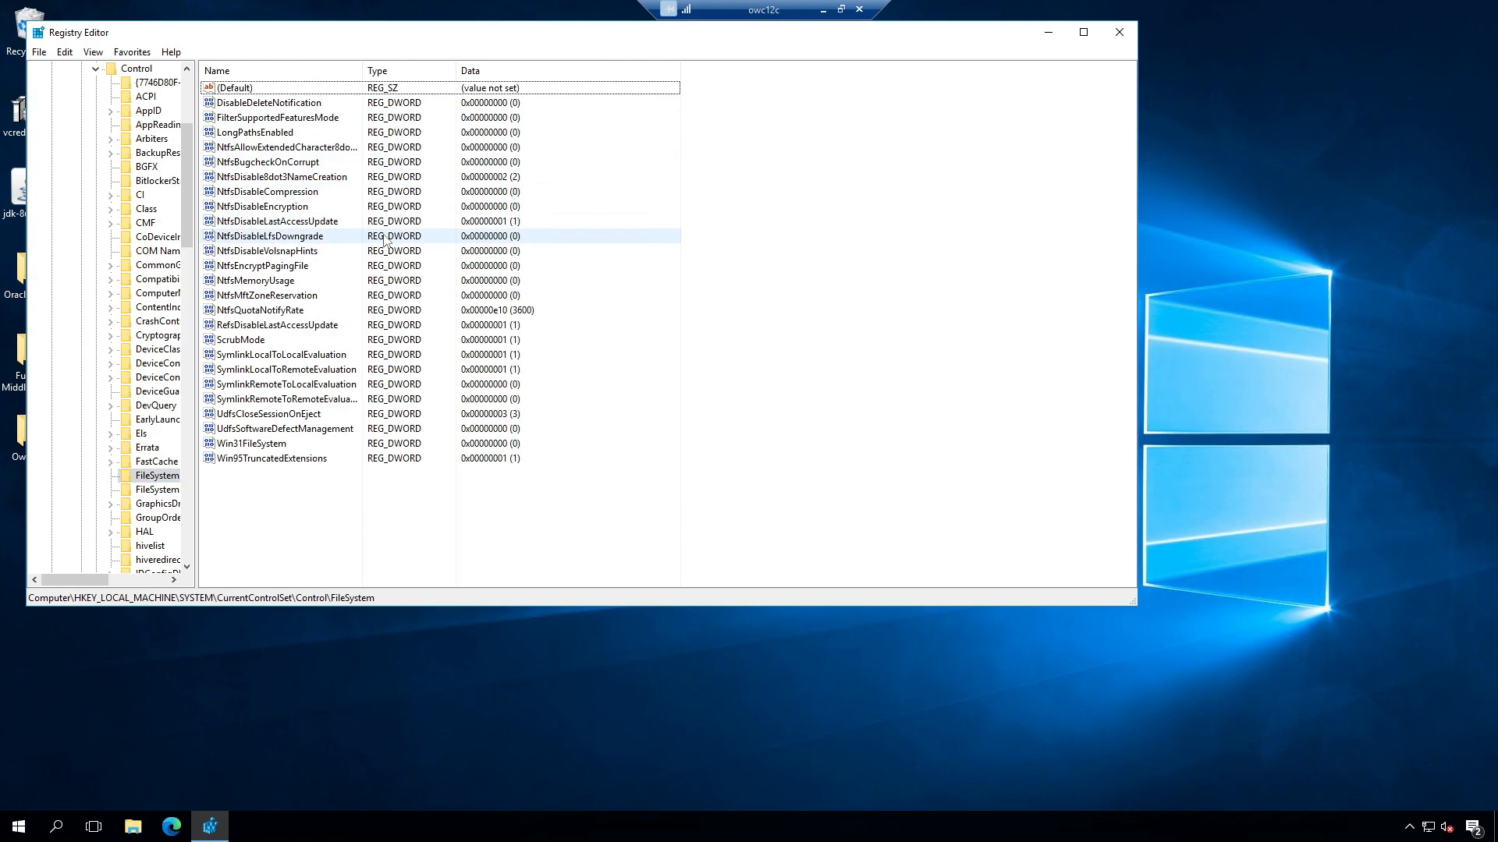
Step: Set NtfsDisable8dot3NameCreation to 1 and close Registry Editor
click(308, 177)
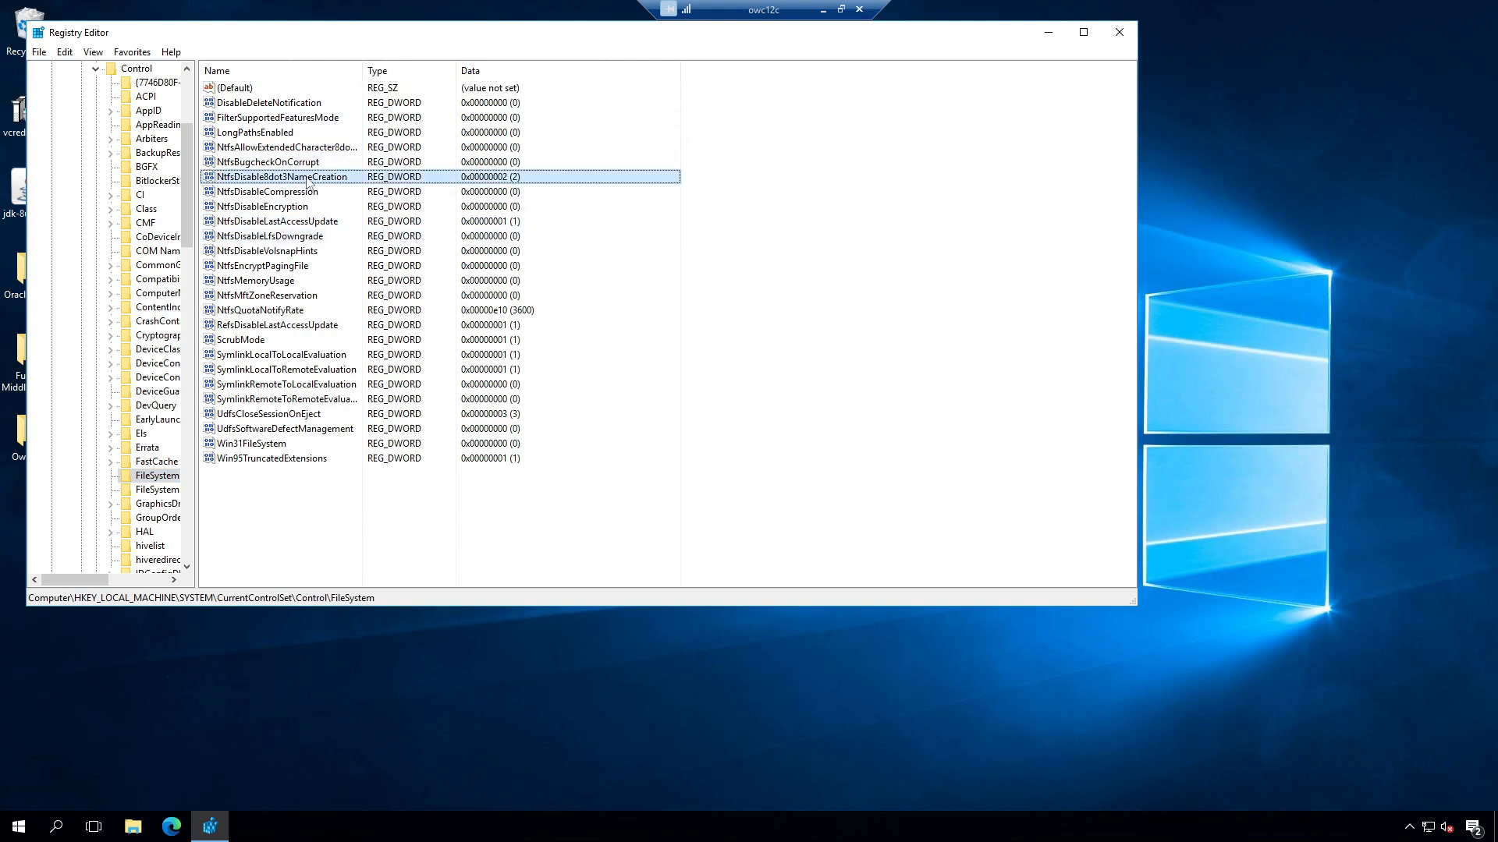
double_click(308, 178)
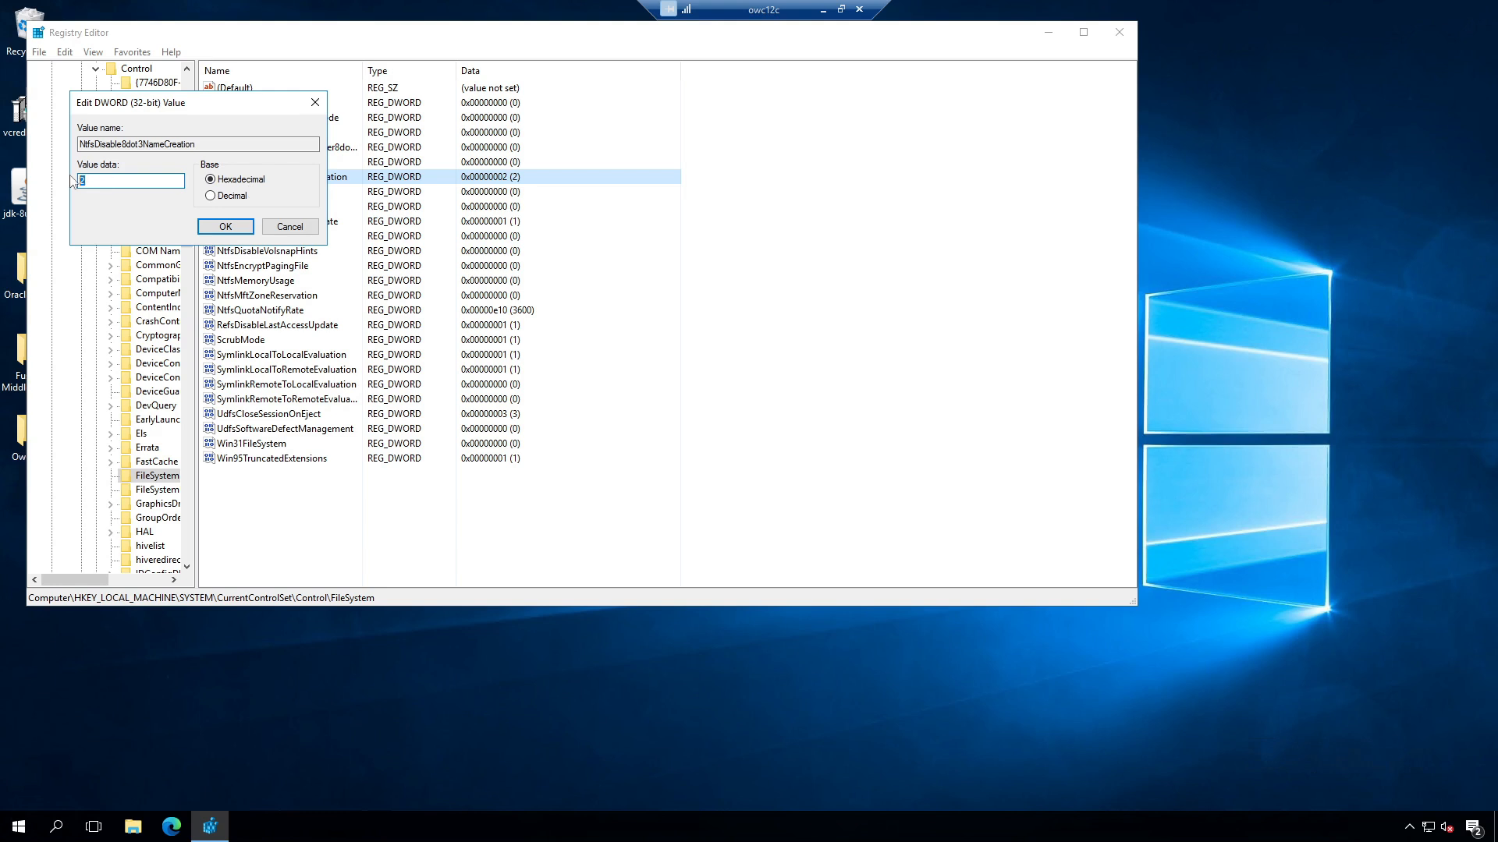
text(1)
click(225, 226)
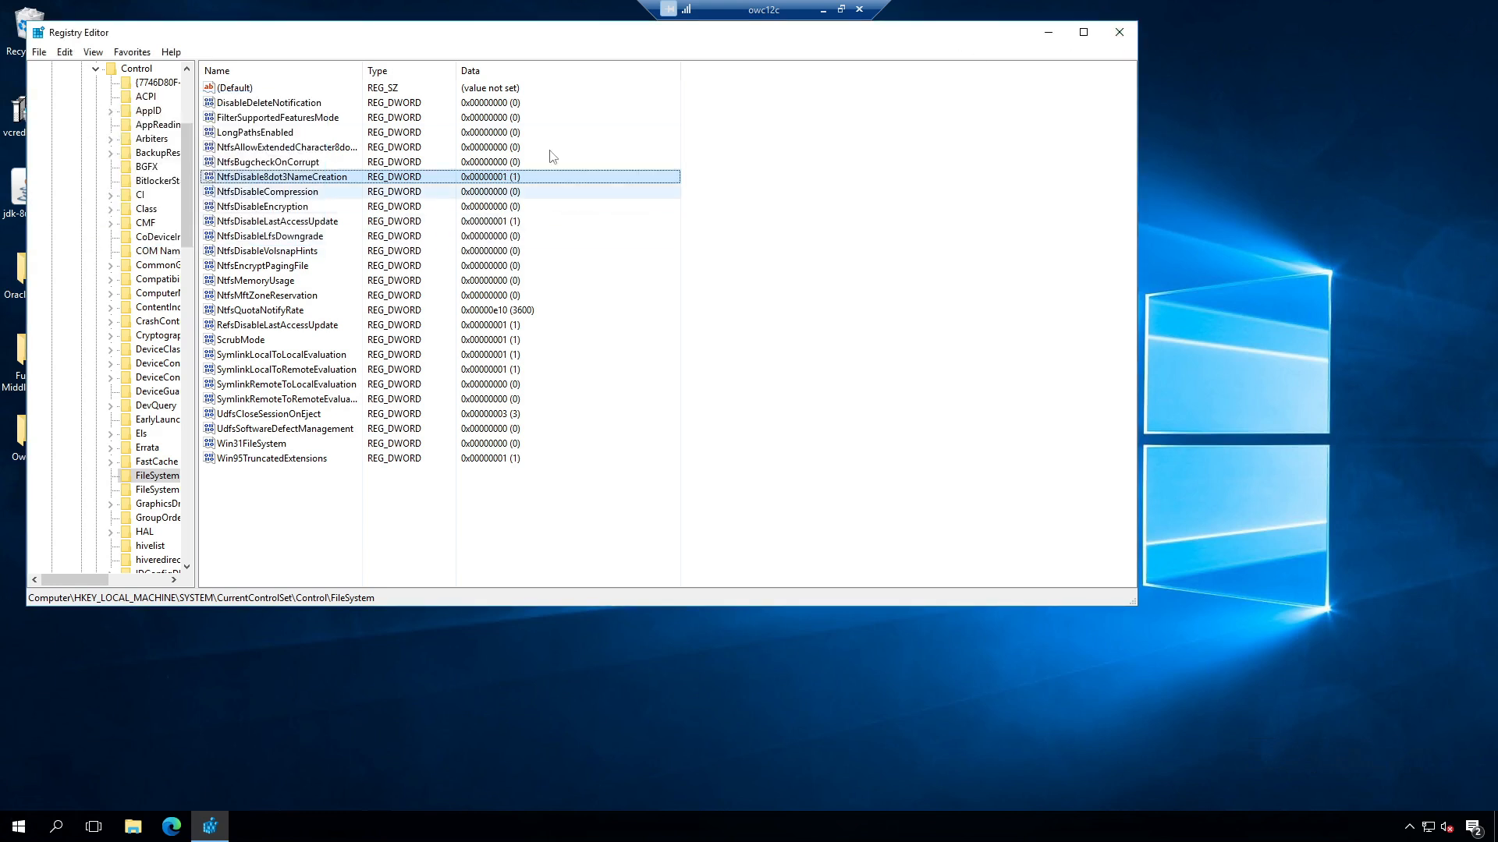
click(1131, 38)
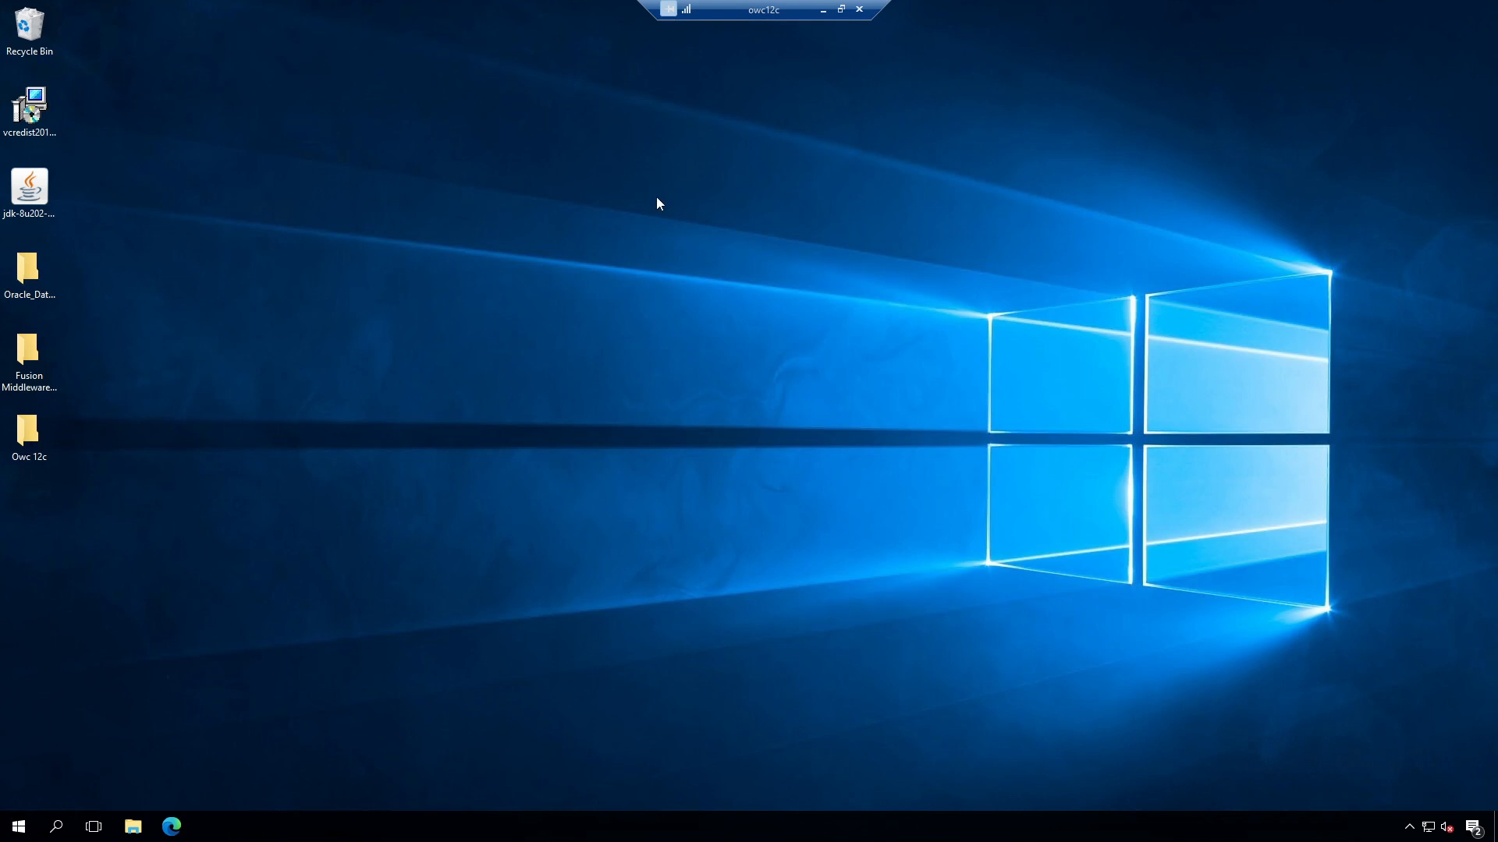
Step: Launch SQL Developer from the Start menu's expanded Oracle programs, OK the Usage Tracking prompt, and start a New Connection
right_click(133, 827)
click(17, 832)
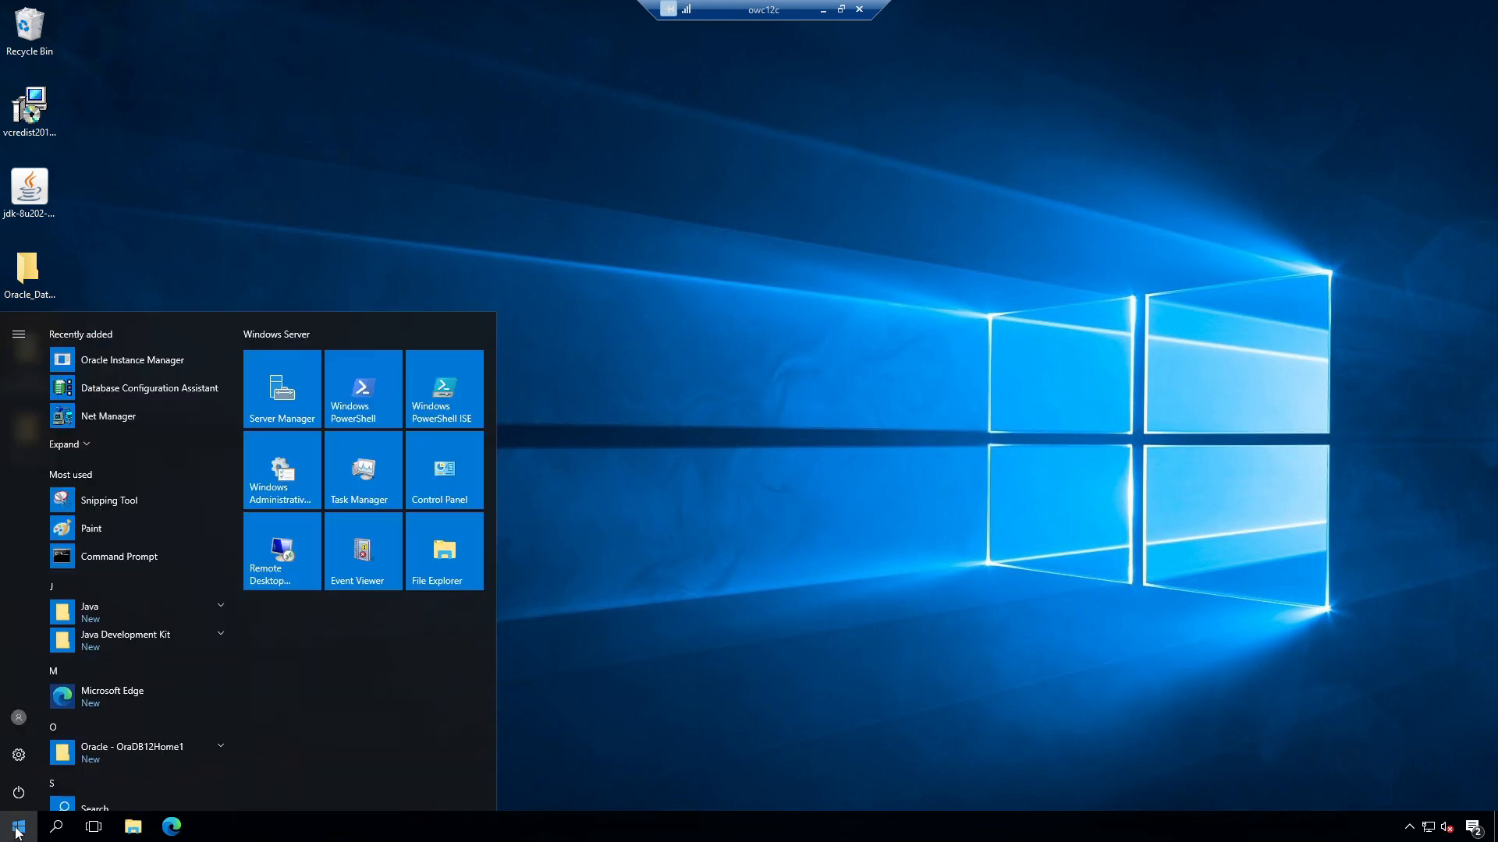
click(88, 444)
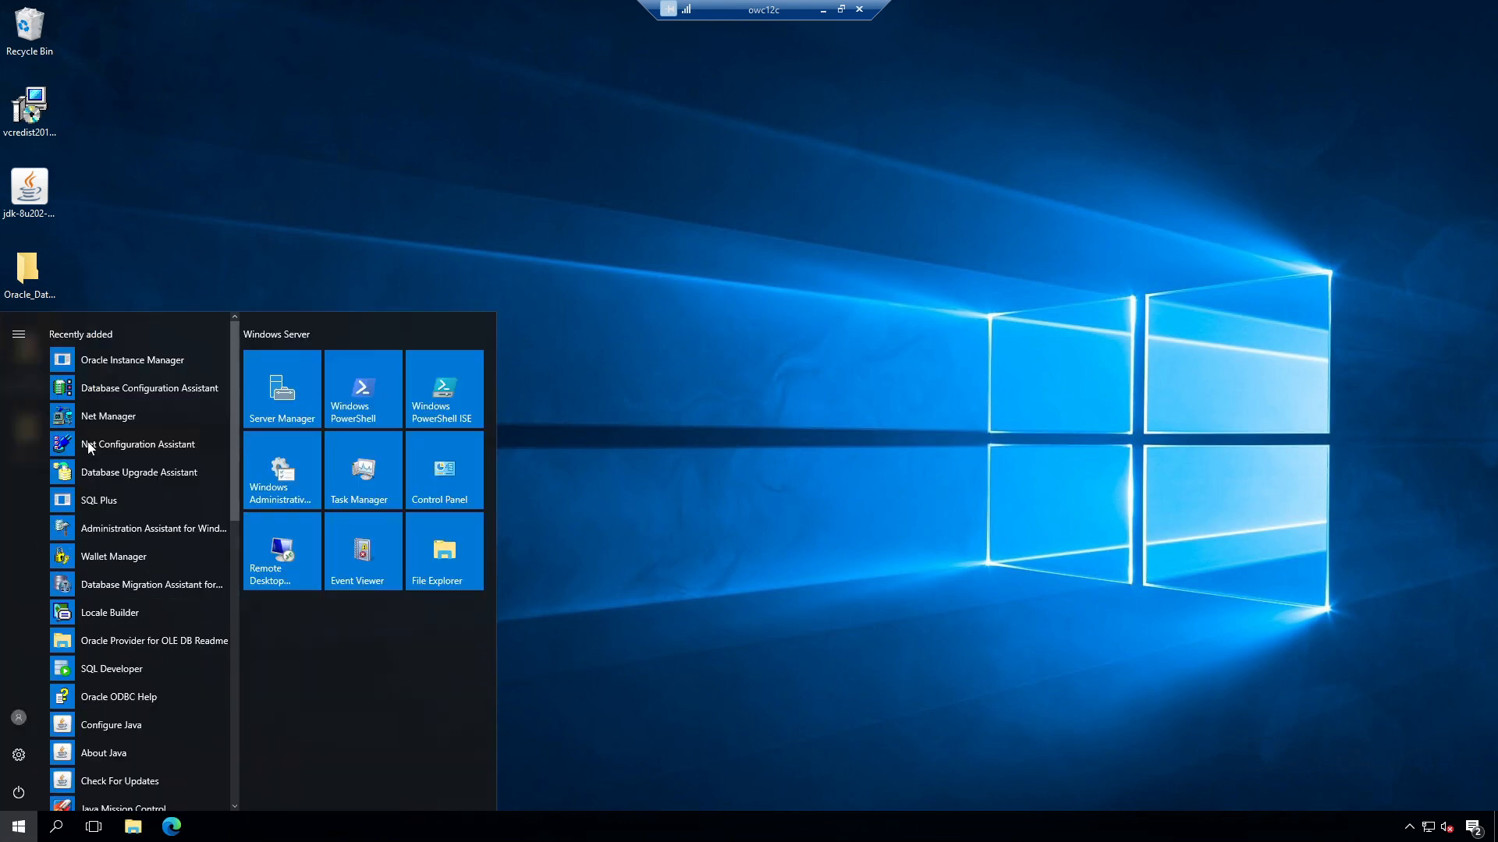
click(130, 669)
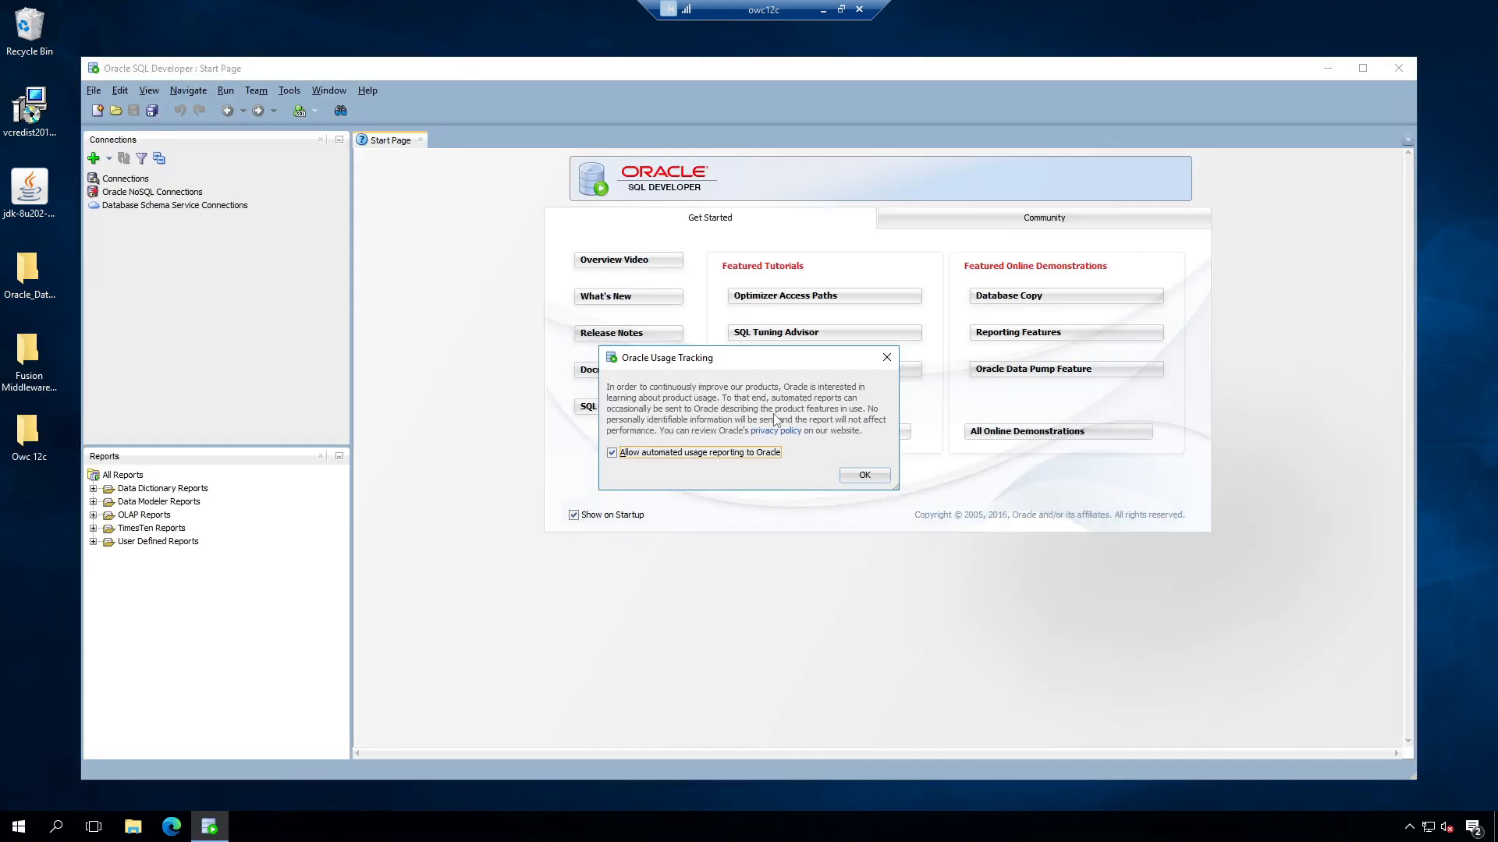
click(866, 479)
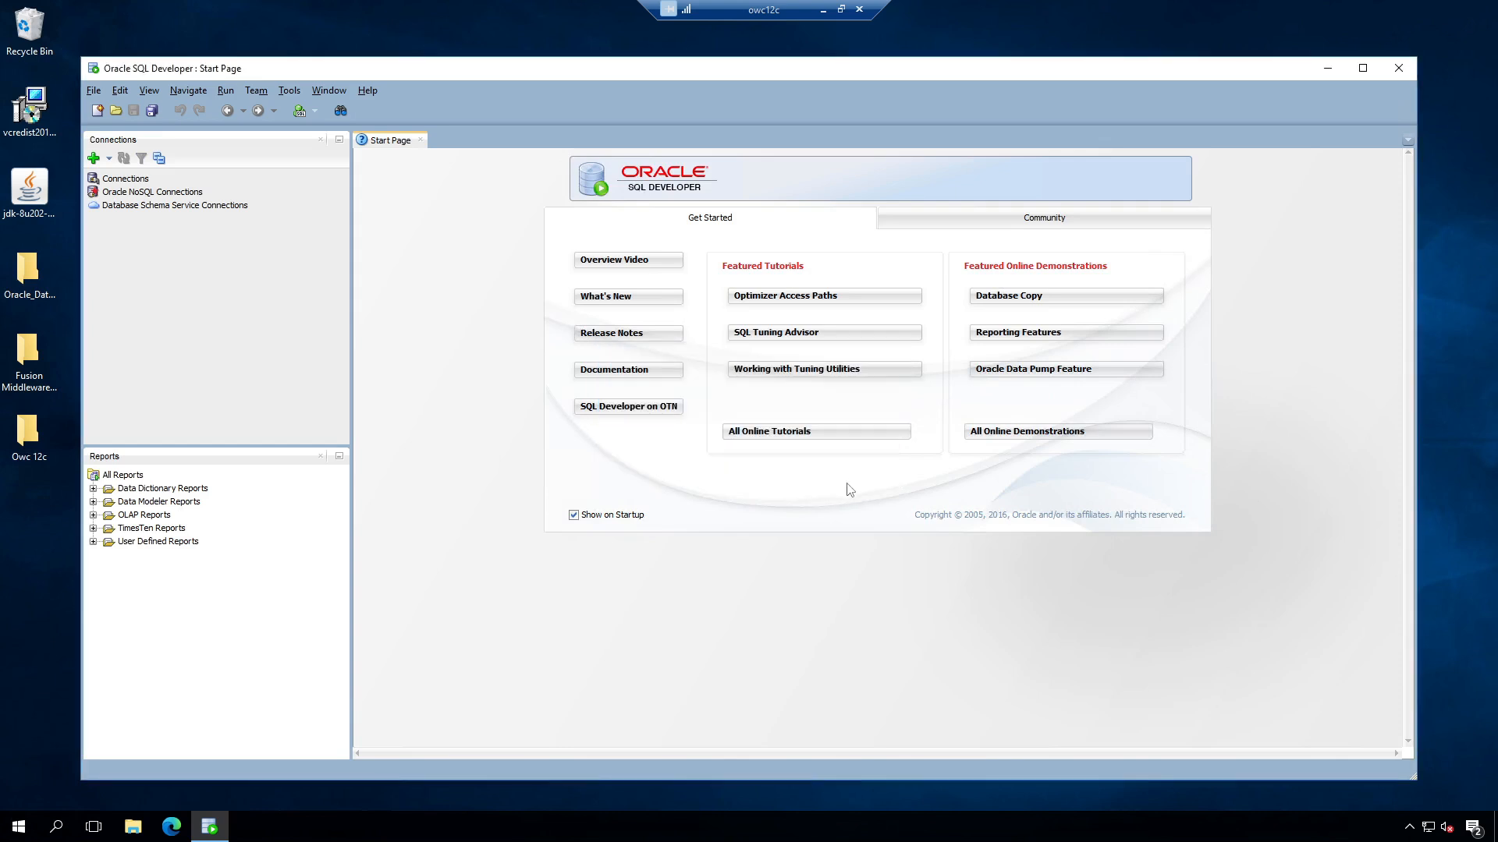
click(95, 158)
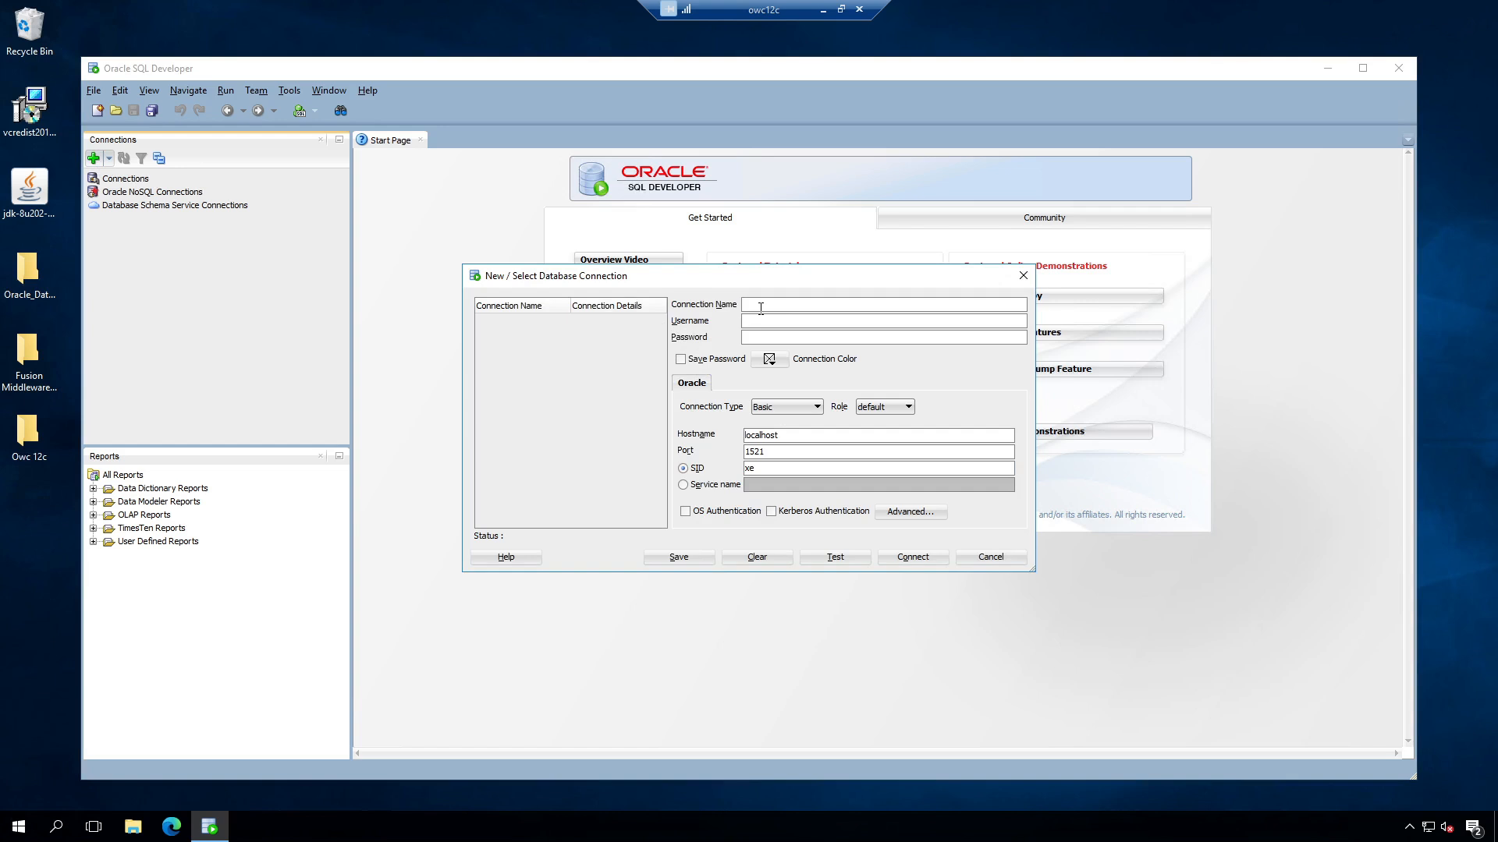
Step: Enter the connection password, choose the SYSDBA role, set SID to orcl, and test
click(874, 408)
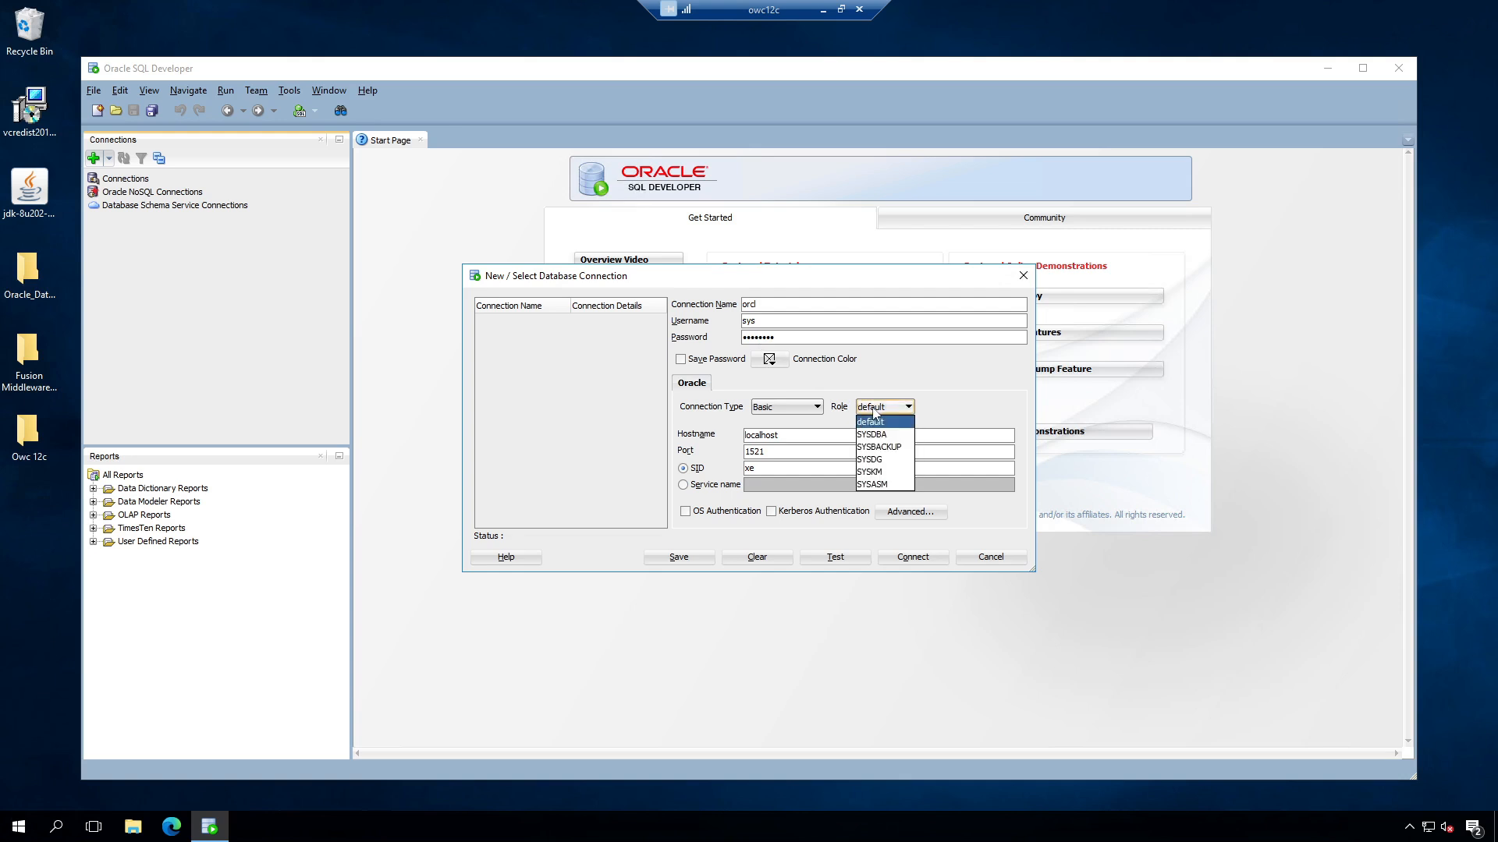
click(872, 435)
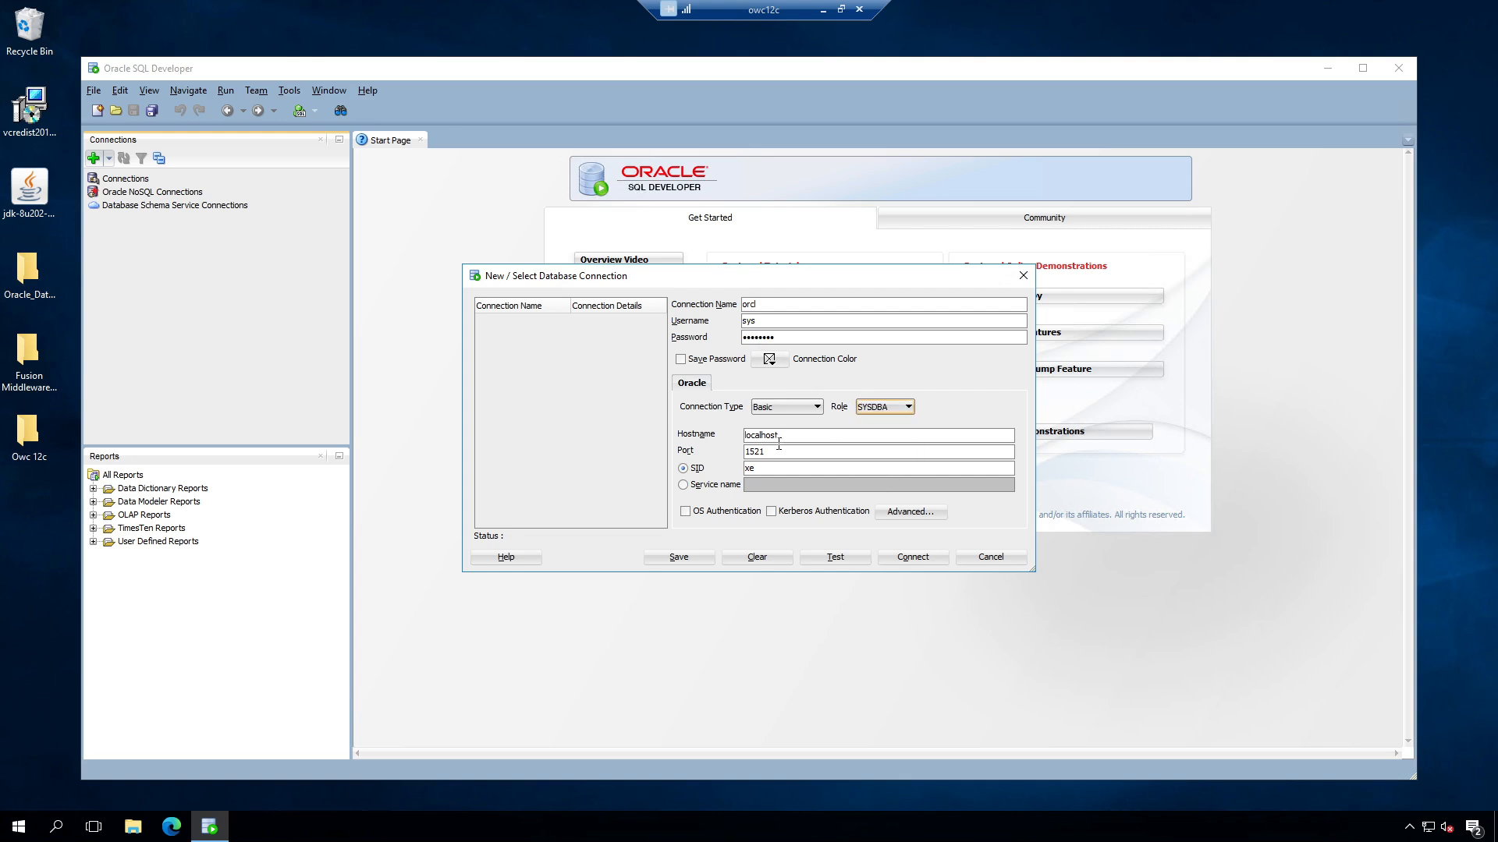
double_click(767, 466)
text(orcl)
click(833, 559)
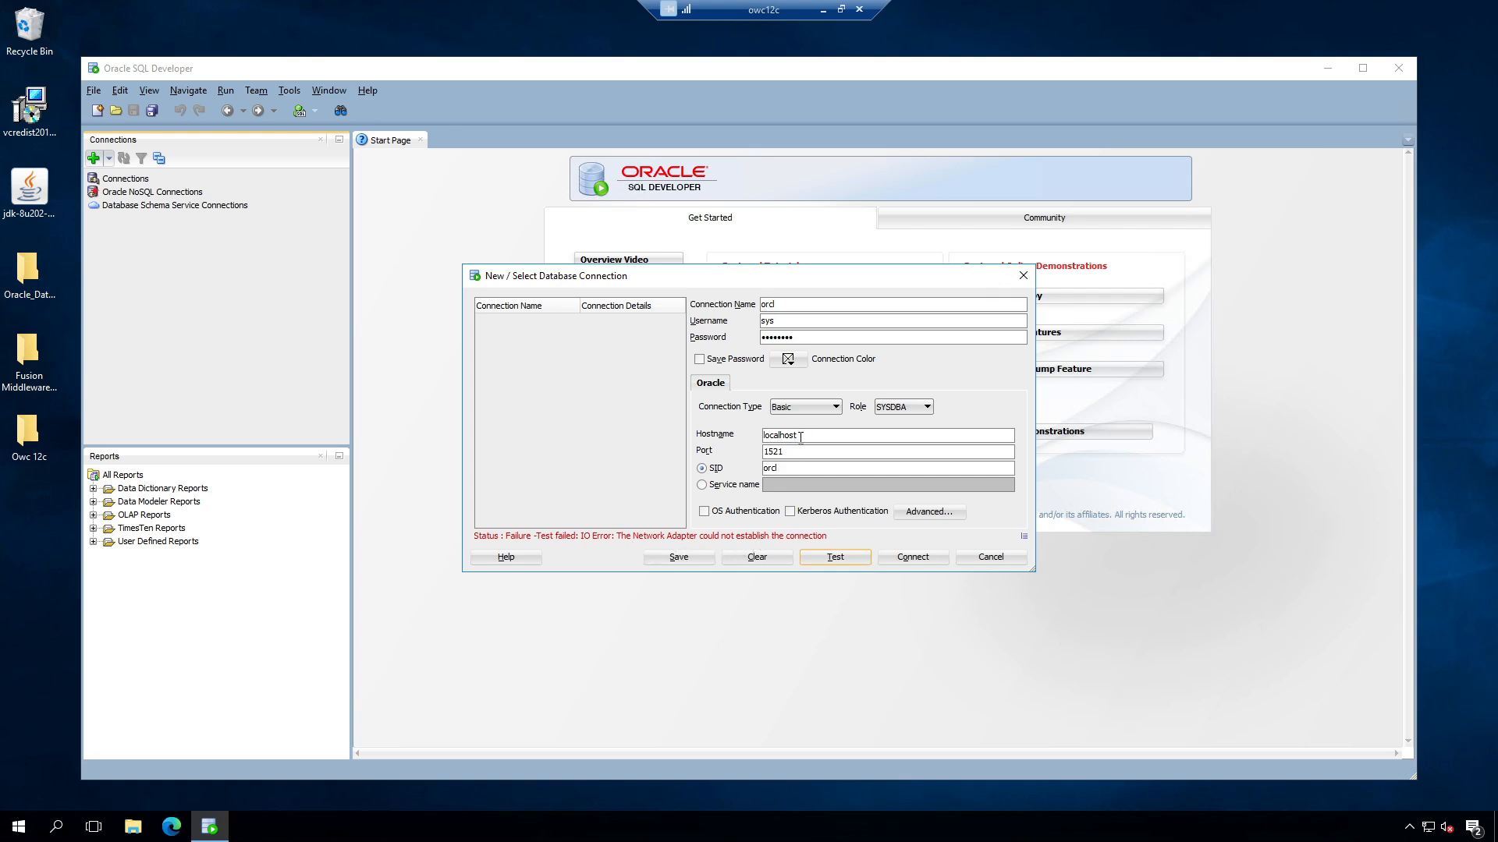
Step: Change the hostname to owc12c, retest, connect, and expand the orcl connection's objects
drag(798, 435, 687, 433)
text(owc12c)
click(835, 557)
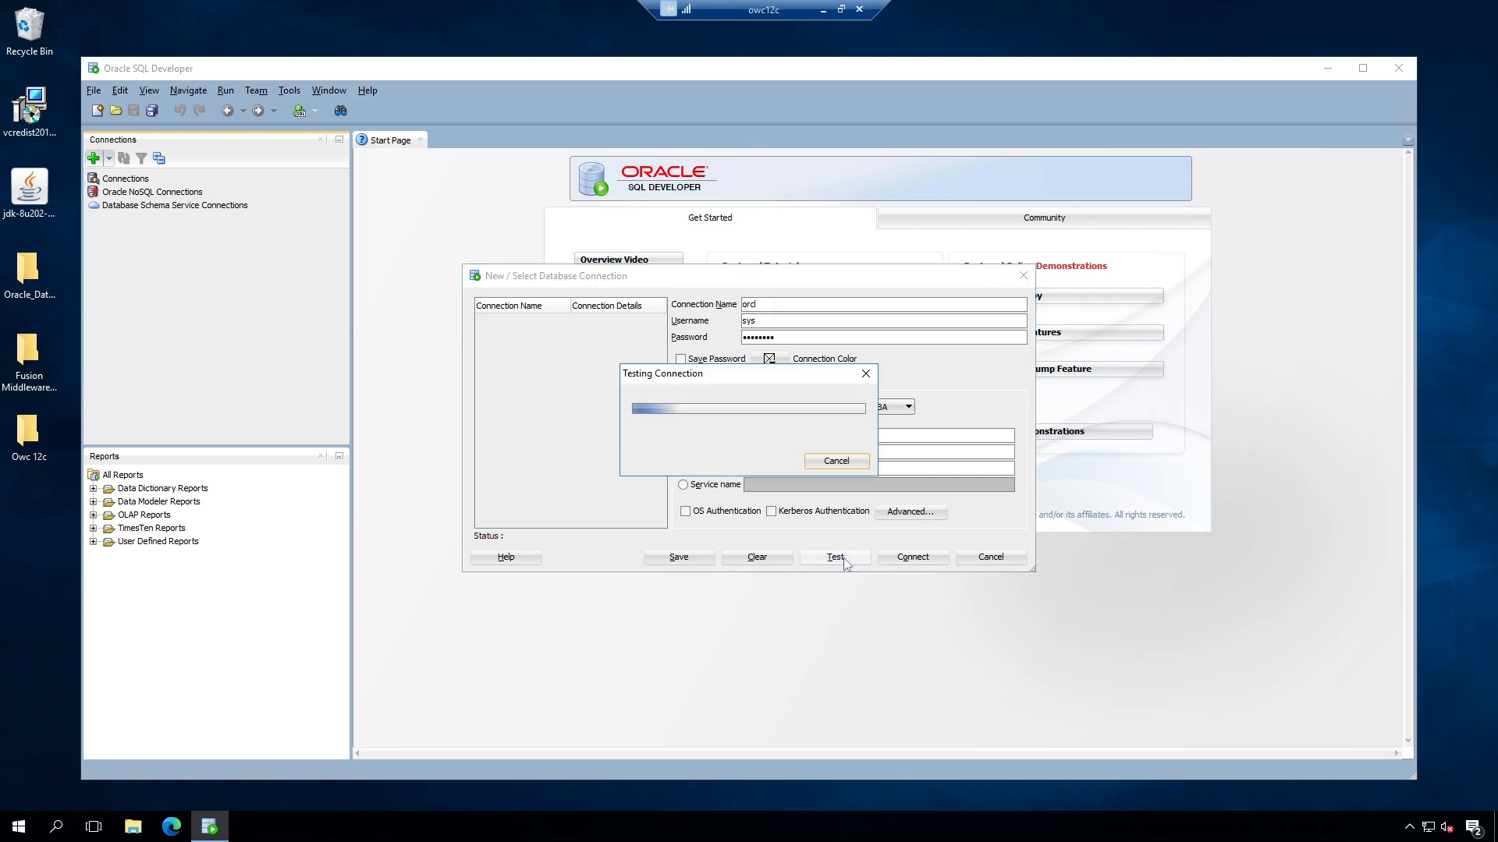
click(911, 559)
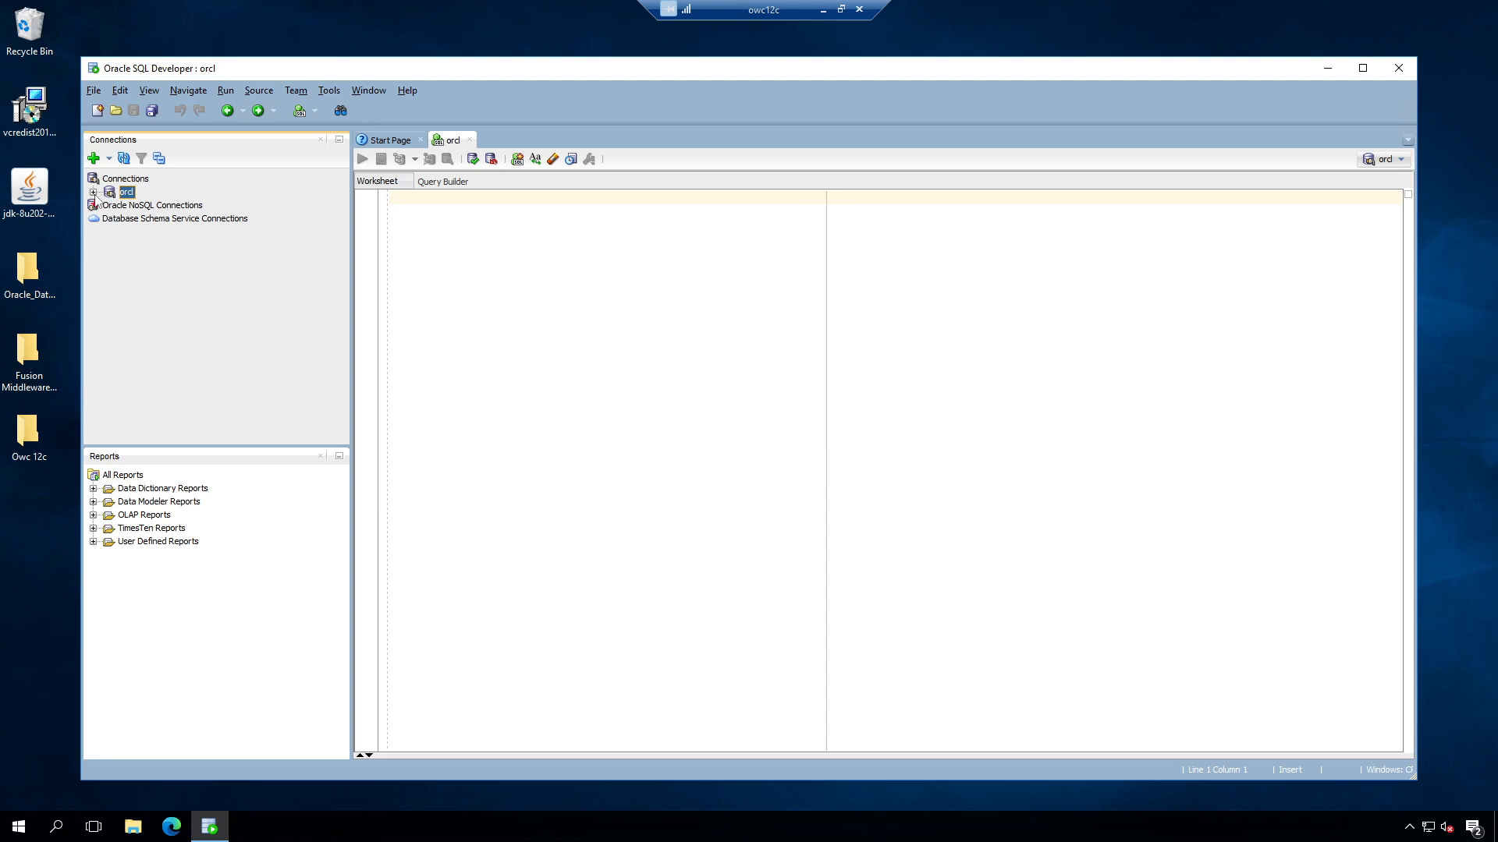
click(93, 192)
click(133, 826)
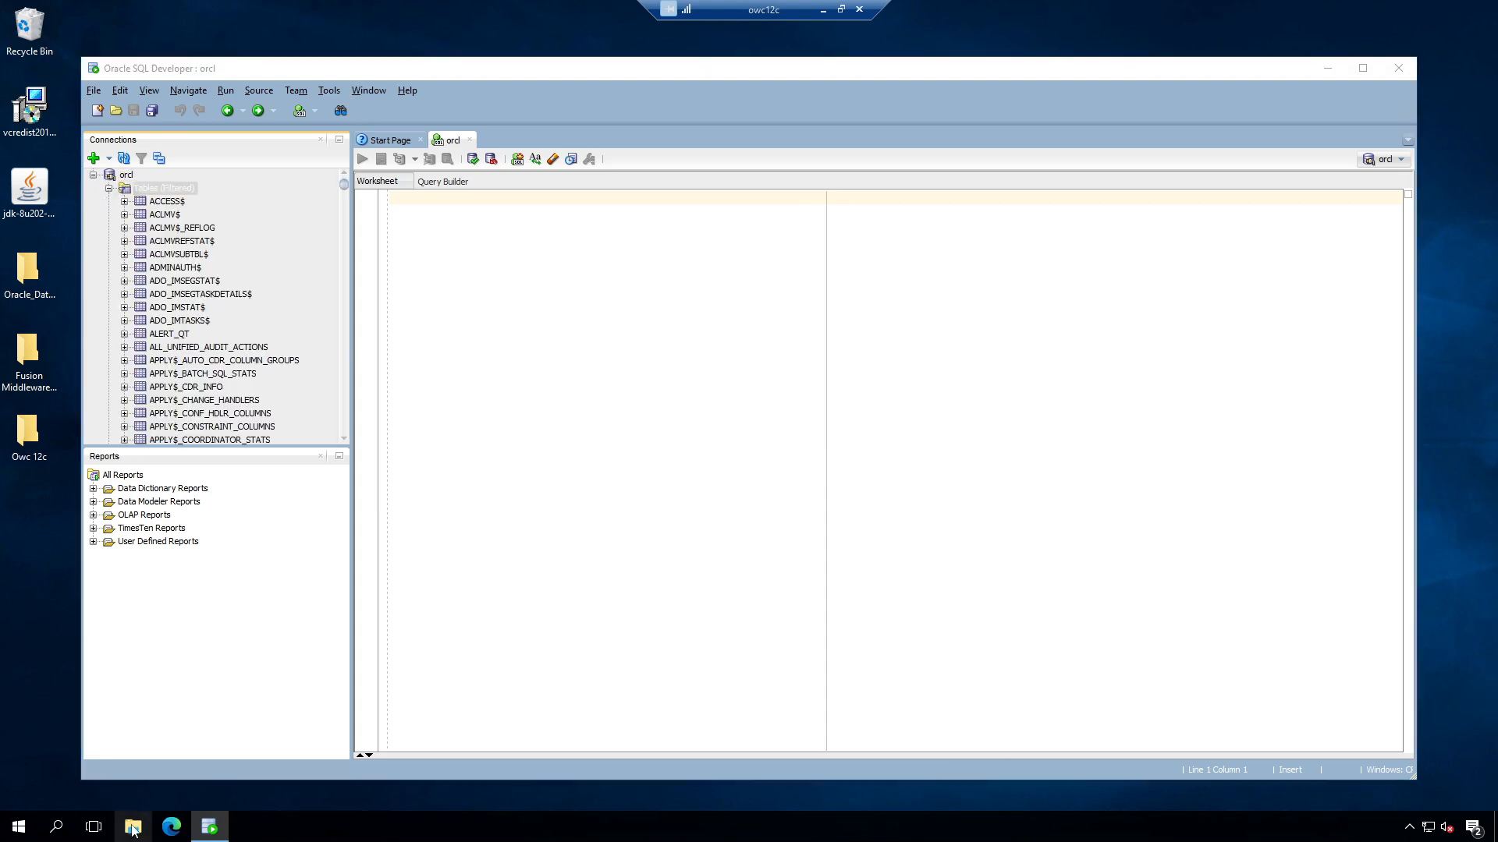
Step: Browse from the C: drive into app\Administrator\virtual\product in File Explorer
click(405, 422)
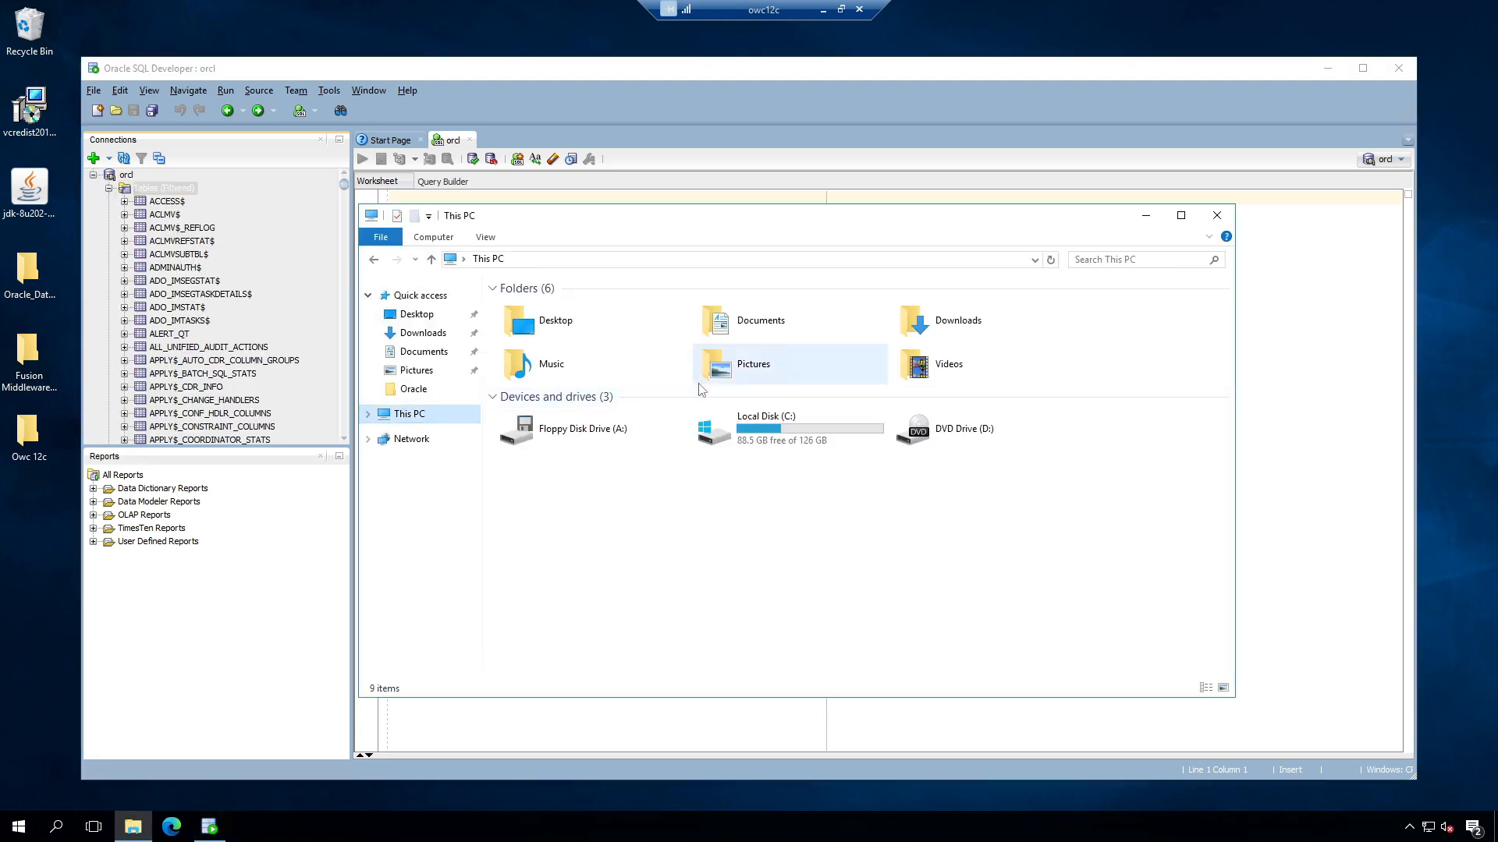
double_click(784, 430)
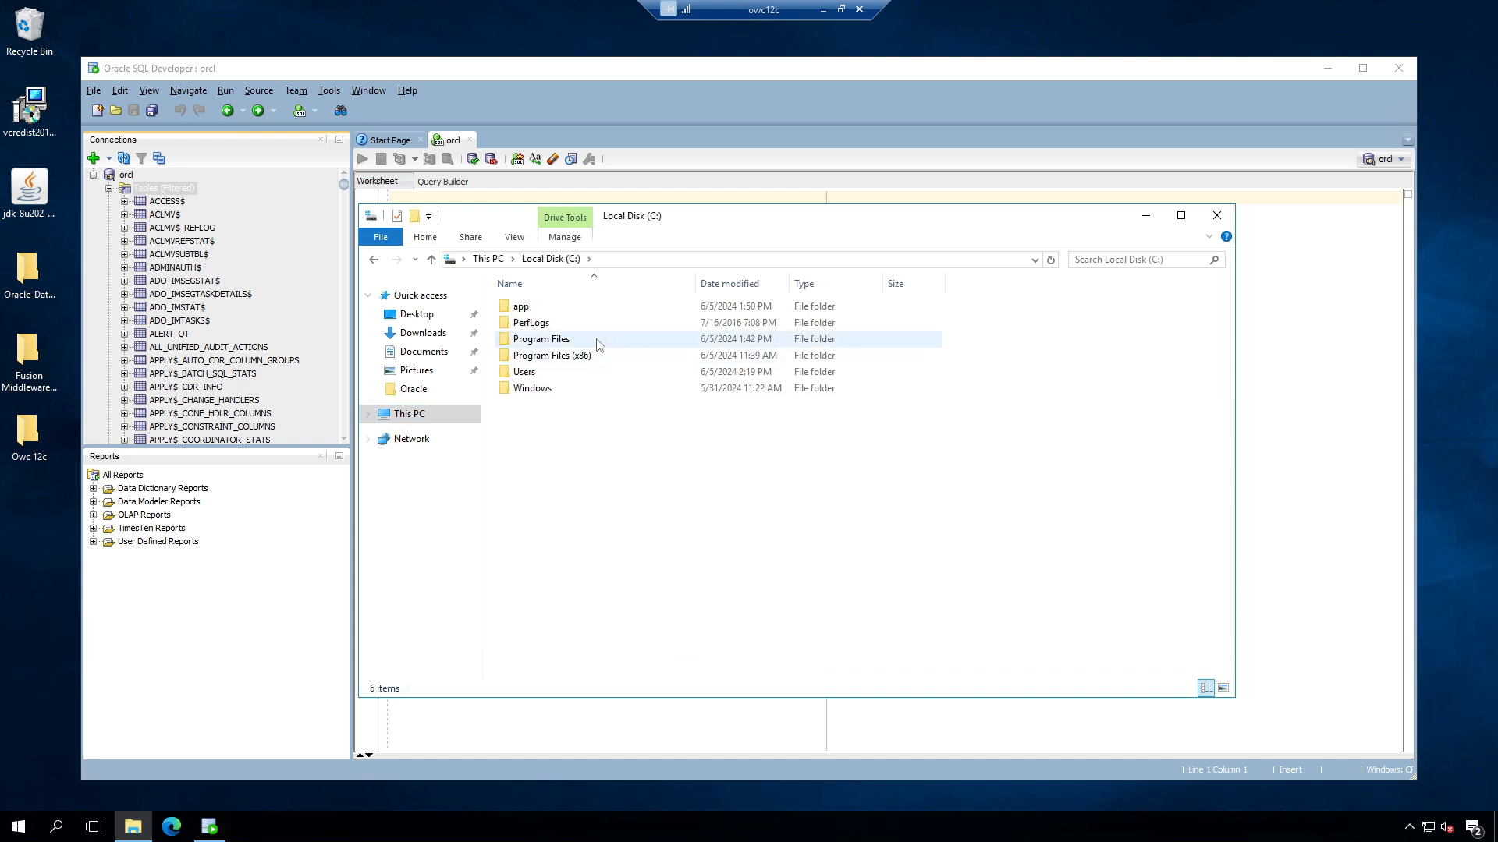
double_click(556, 337)
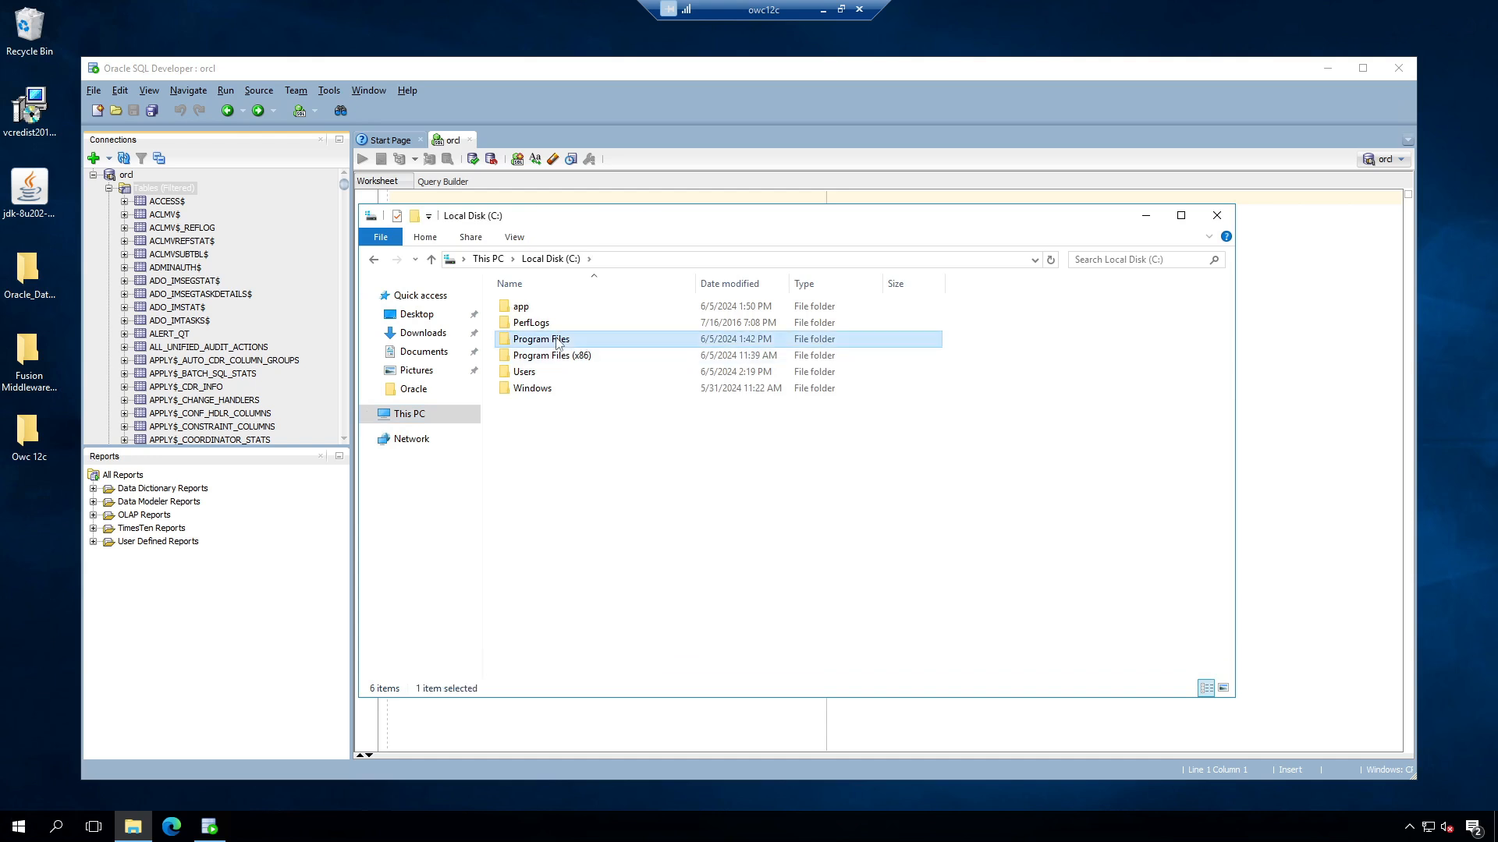
click(374, 259)
double_click(526, 307)
double_click(538, 312)
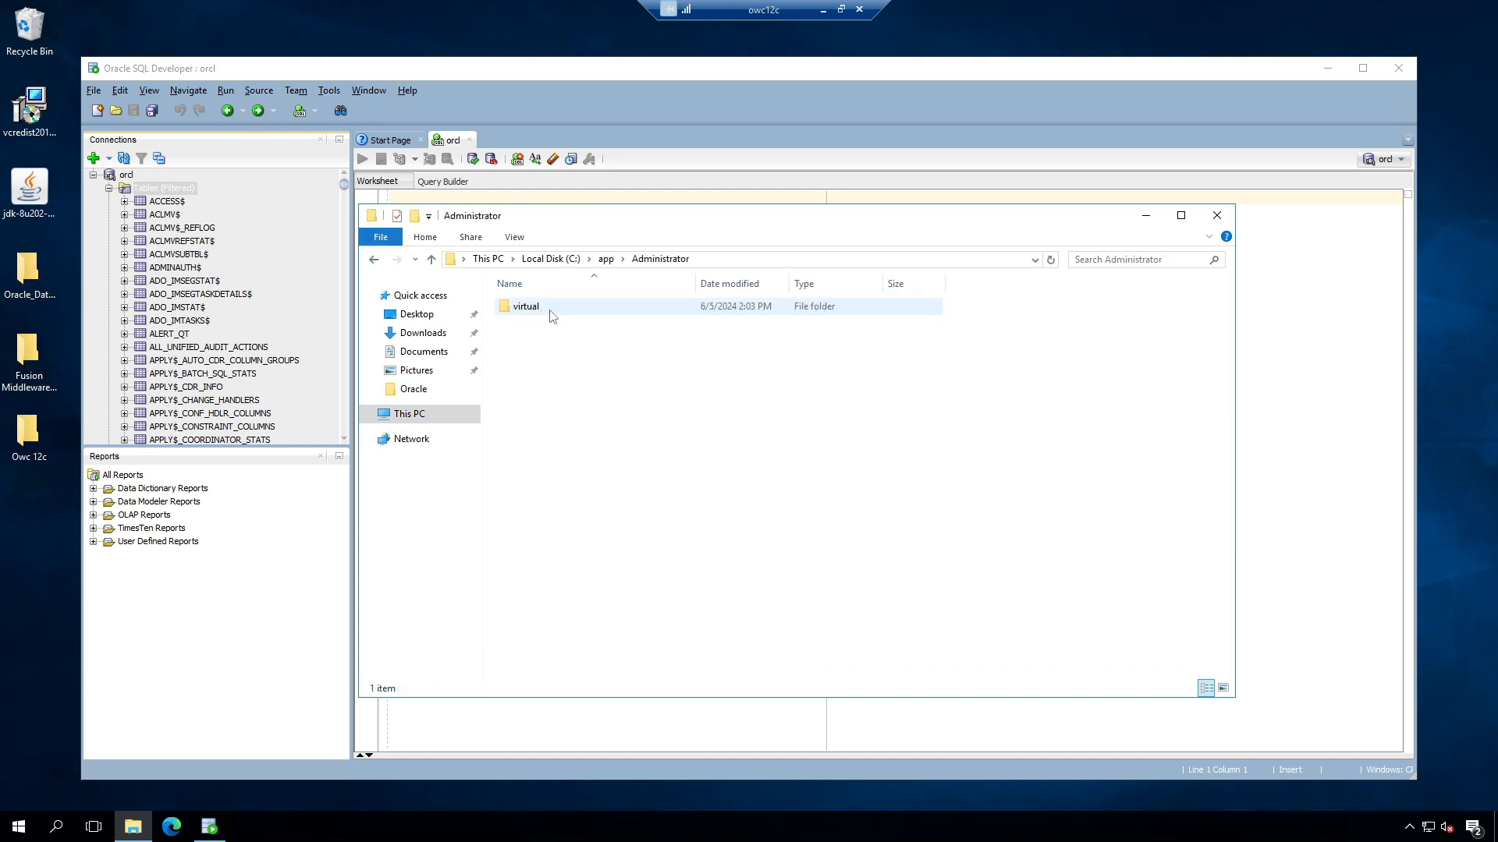
double_click(537, 309)
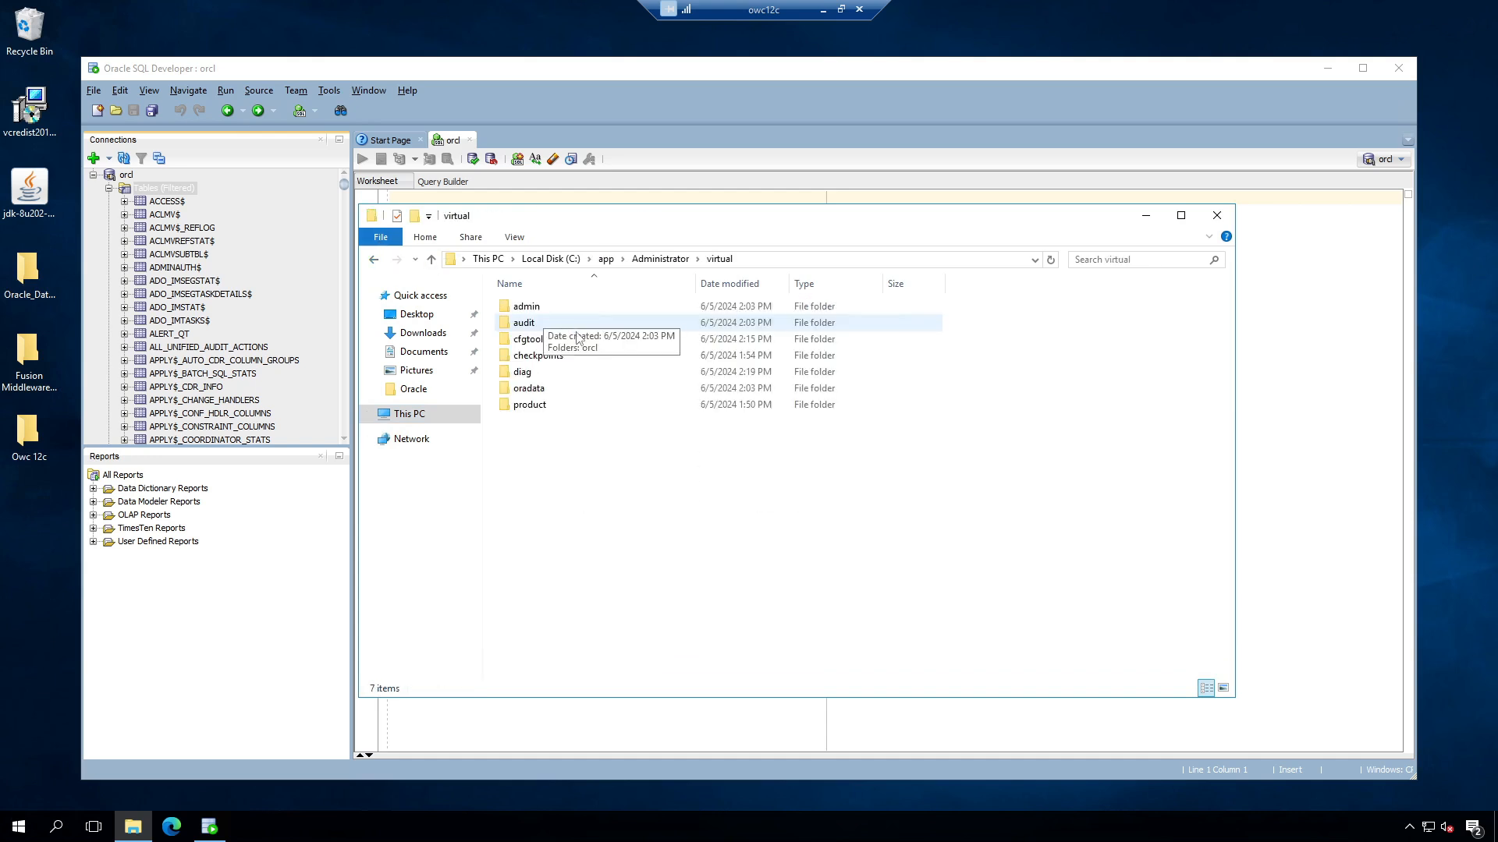
double_click(553, 405)
Step: Continue into 12.2.0\dbhome_1\network\admin and select listener.ora
click(536, 312)
double_click(535, 312)
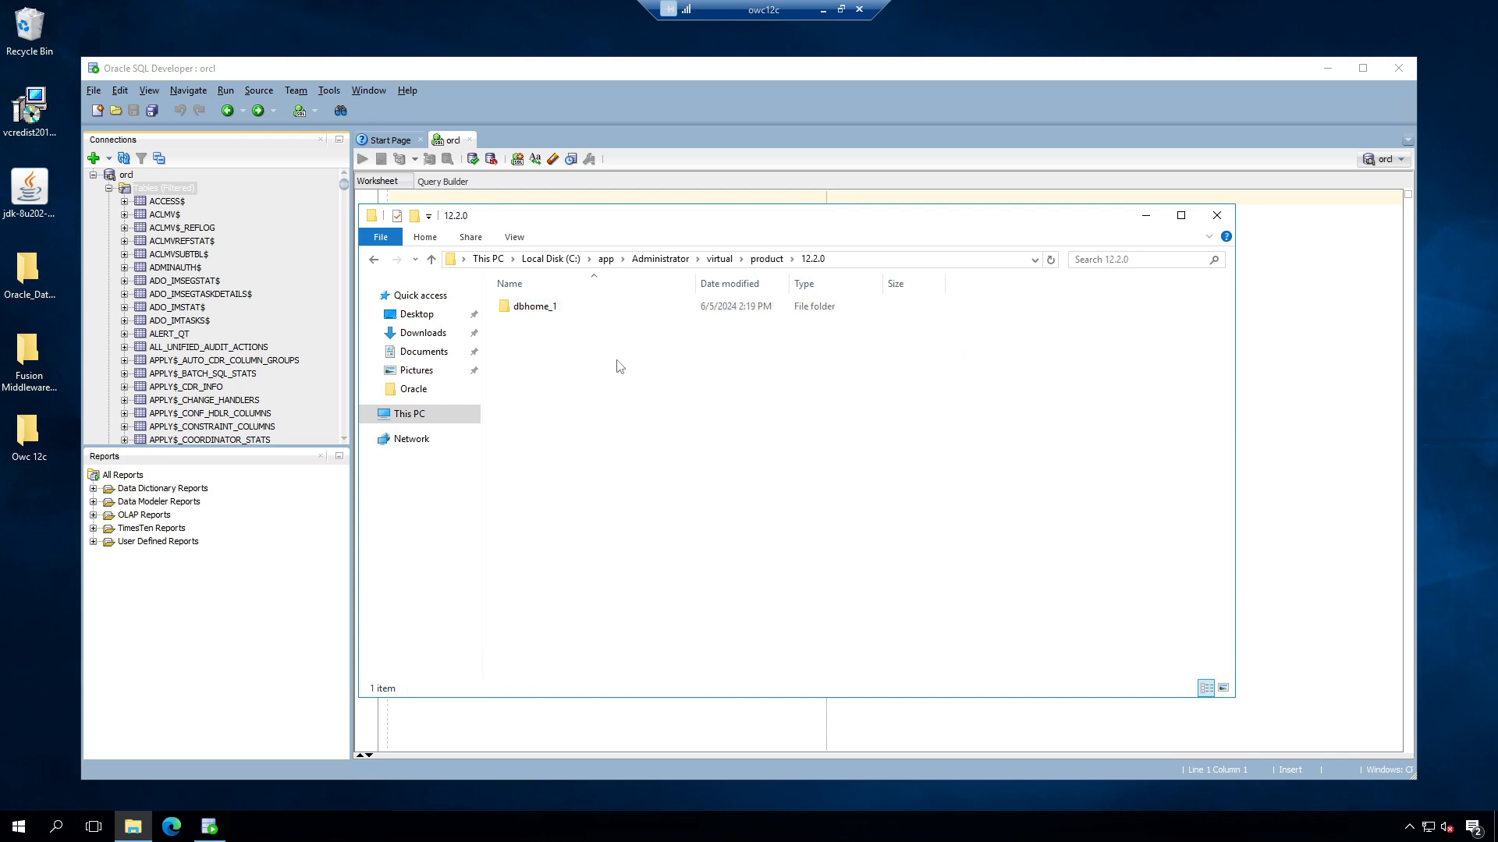
double_click(550, 309)
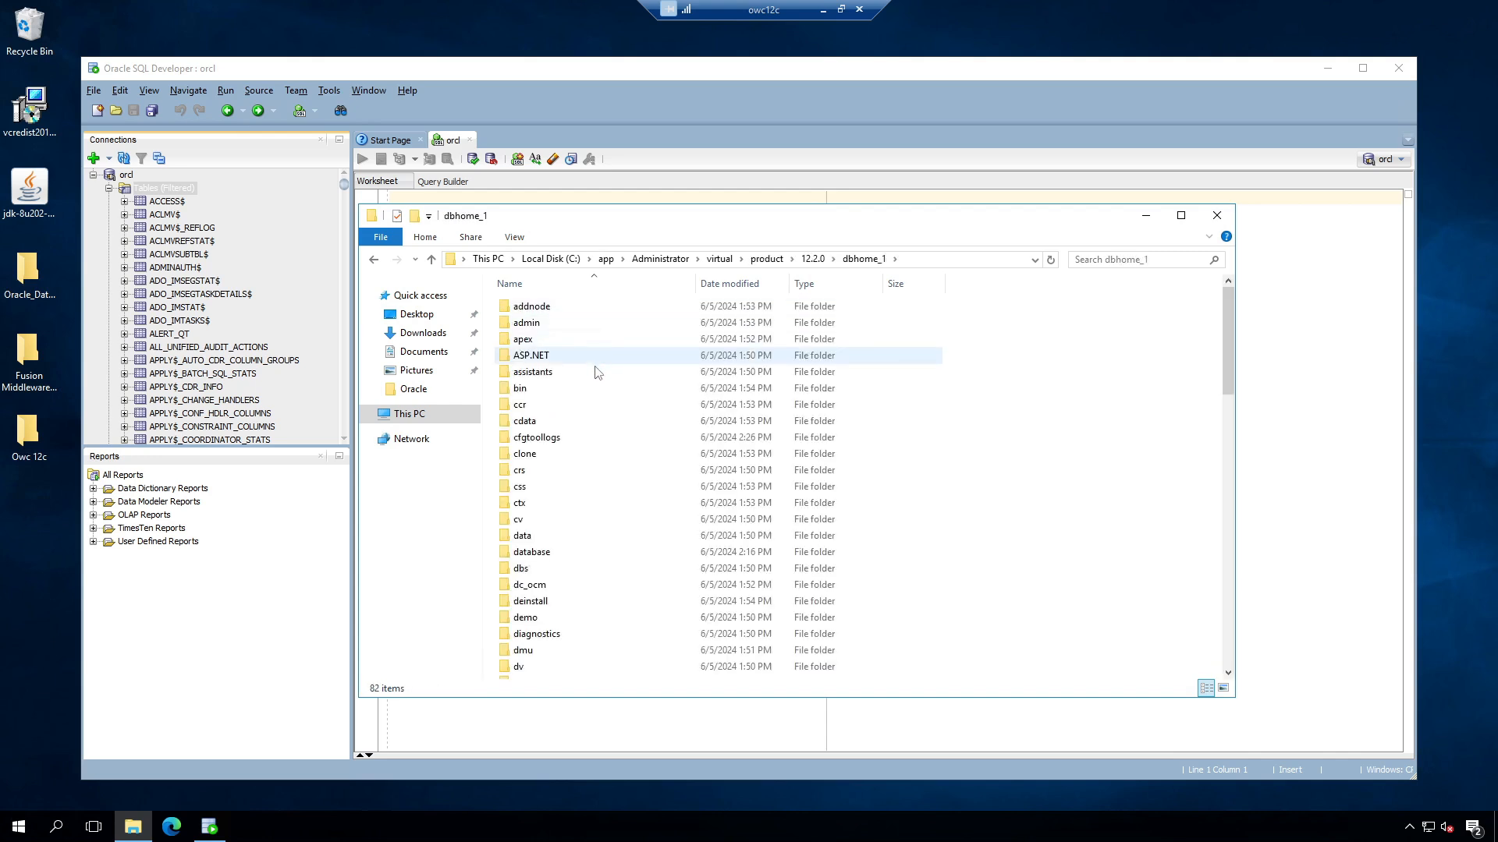
double_click(530, 322)
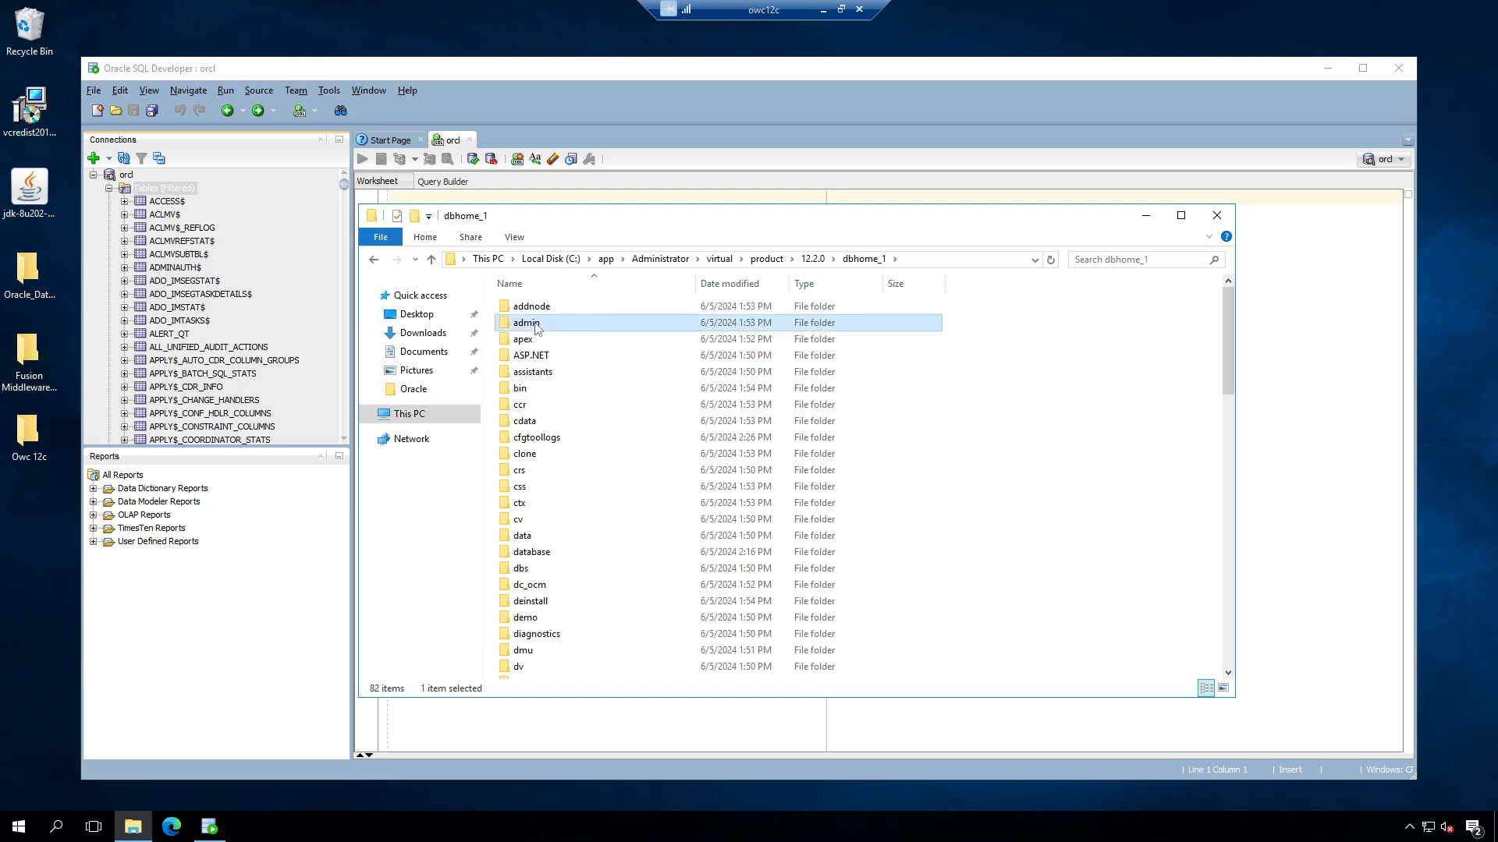
click(373, 259)
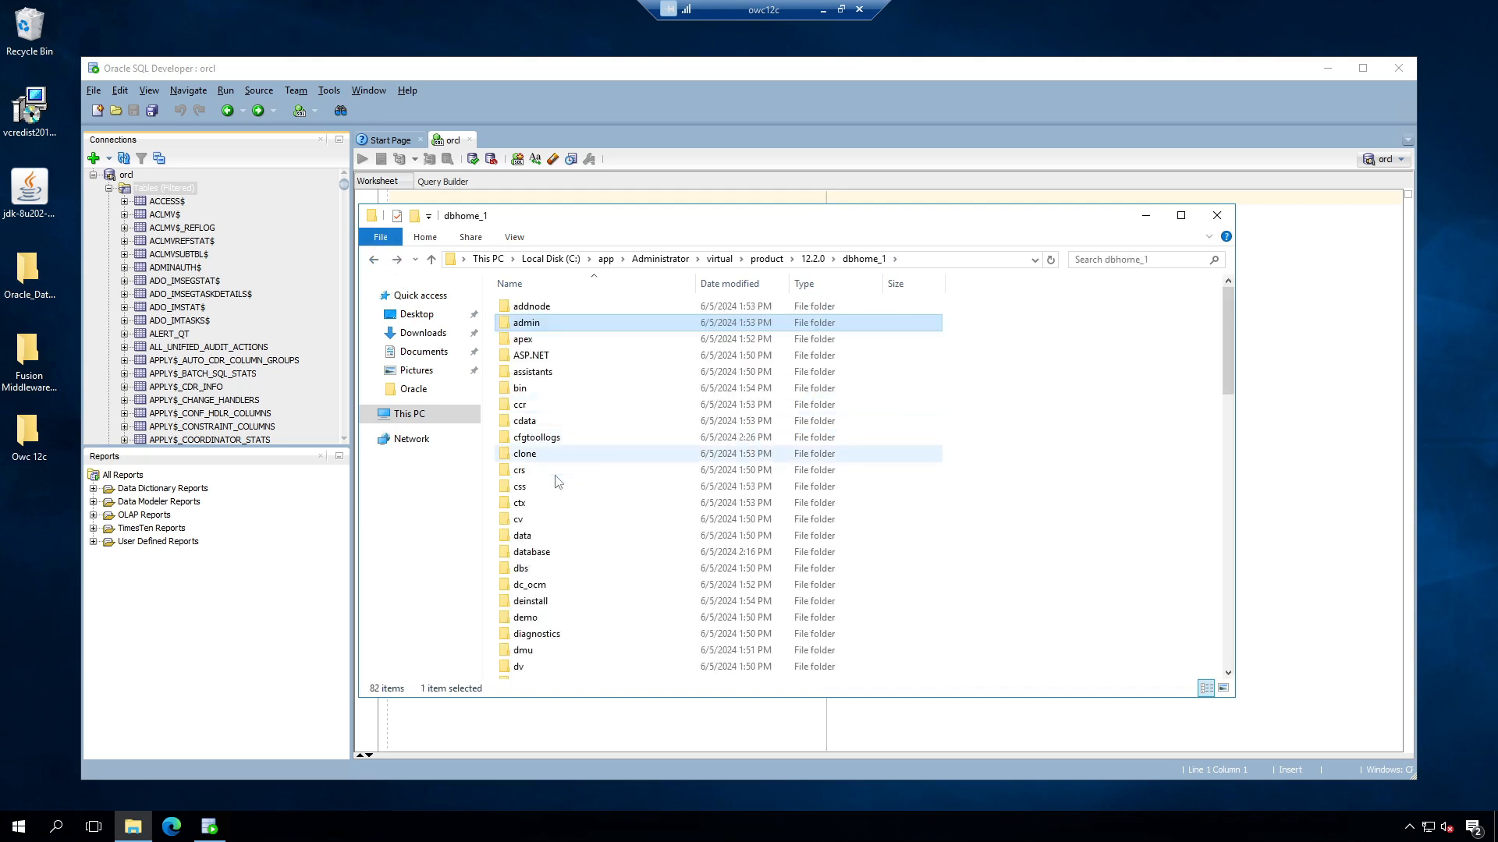
click(522, 458)
key(n)
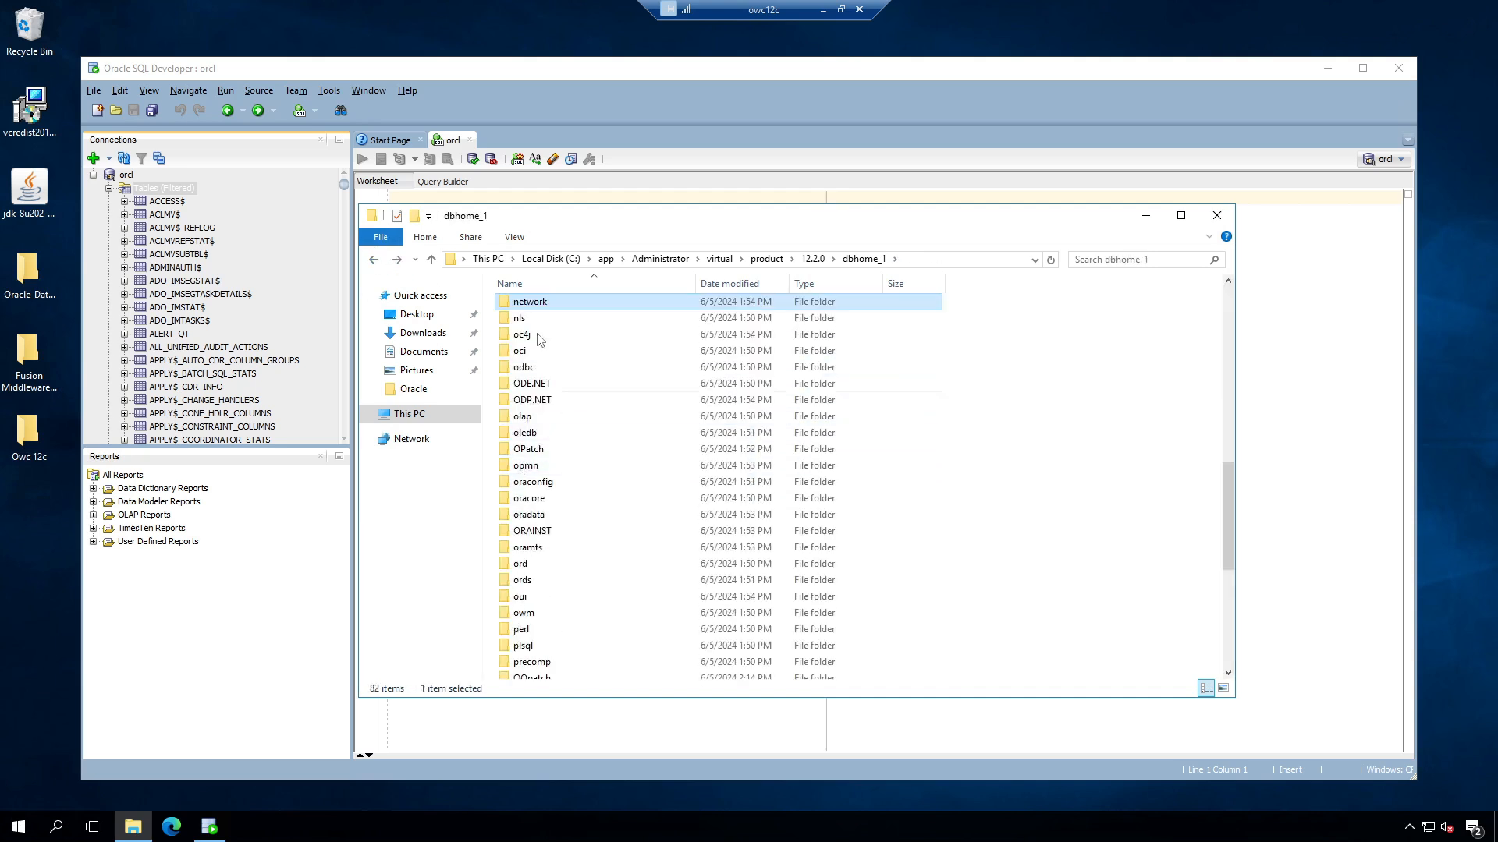
double_click(530, 308)
double_click(536, 309)
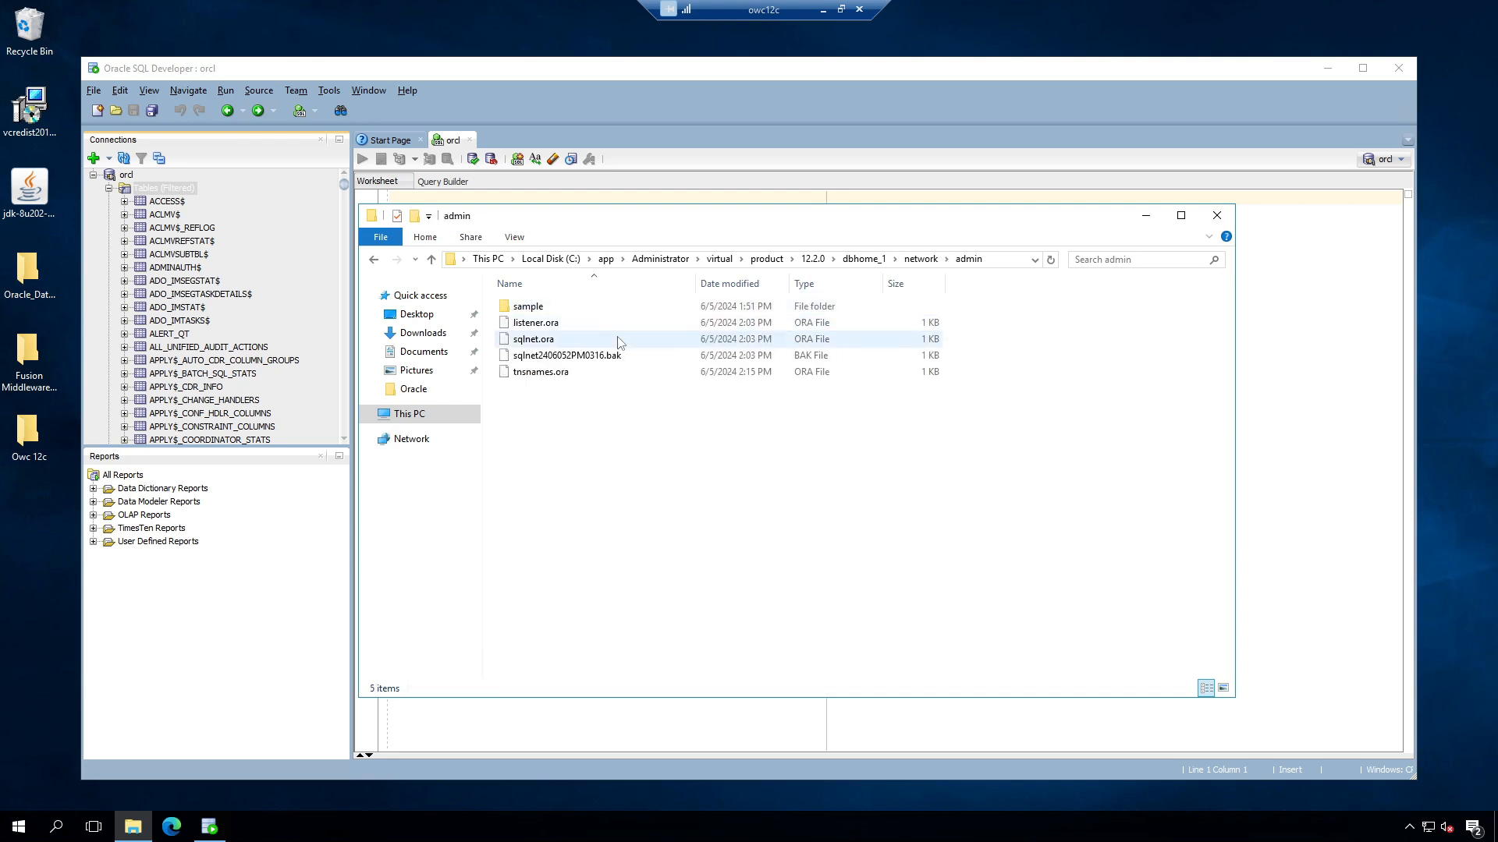
click(544, 328)
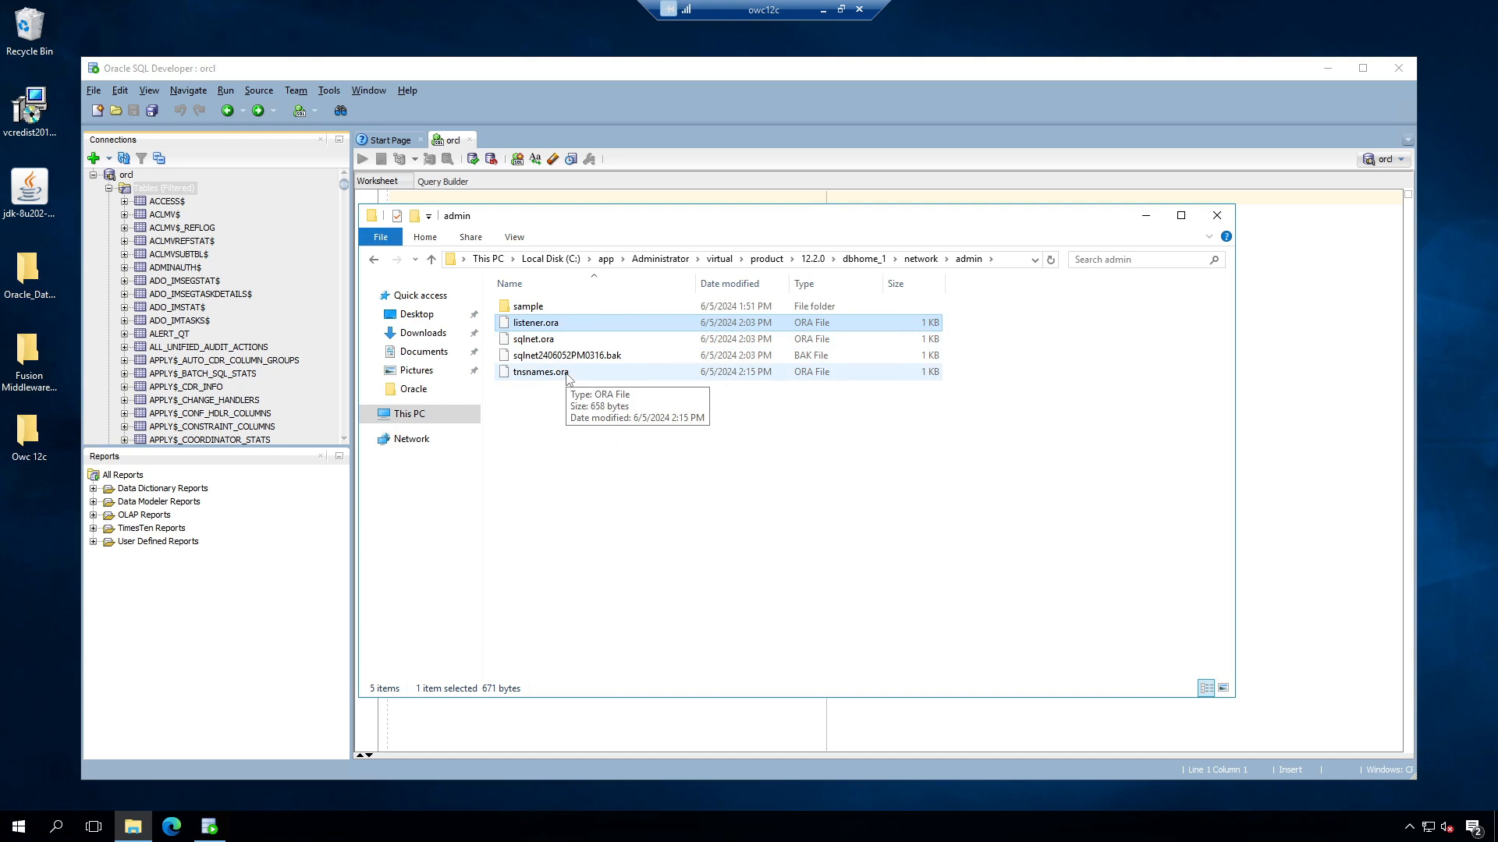
Step: Open listener.ora in Notepad, making Notepad the default app for .ora files
right_click(540, 323)
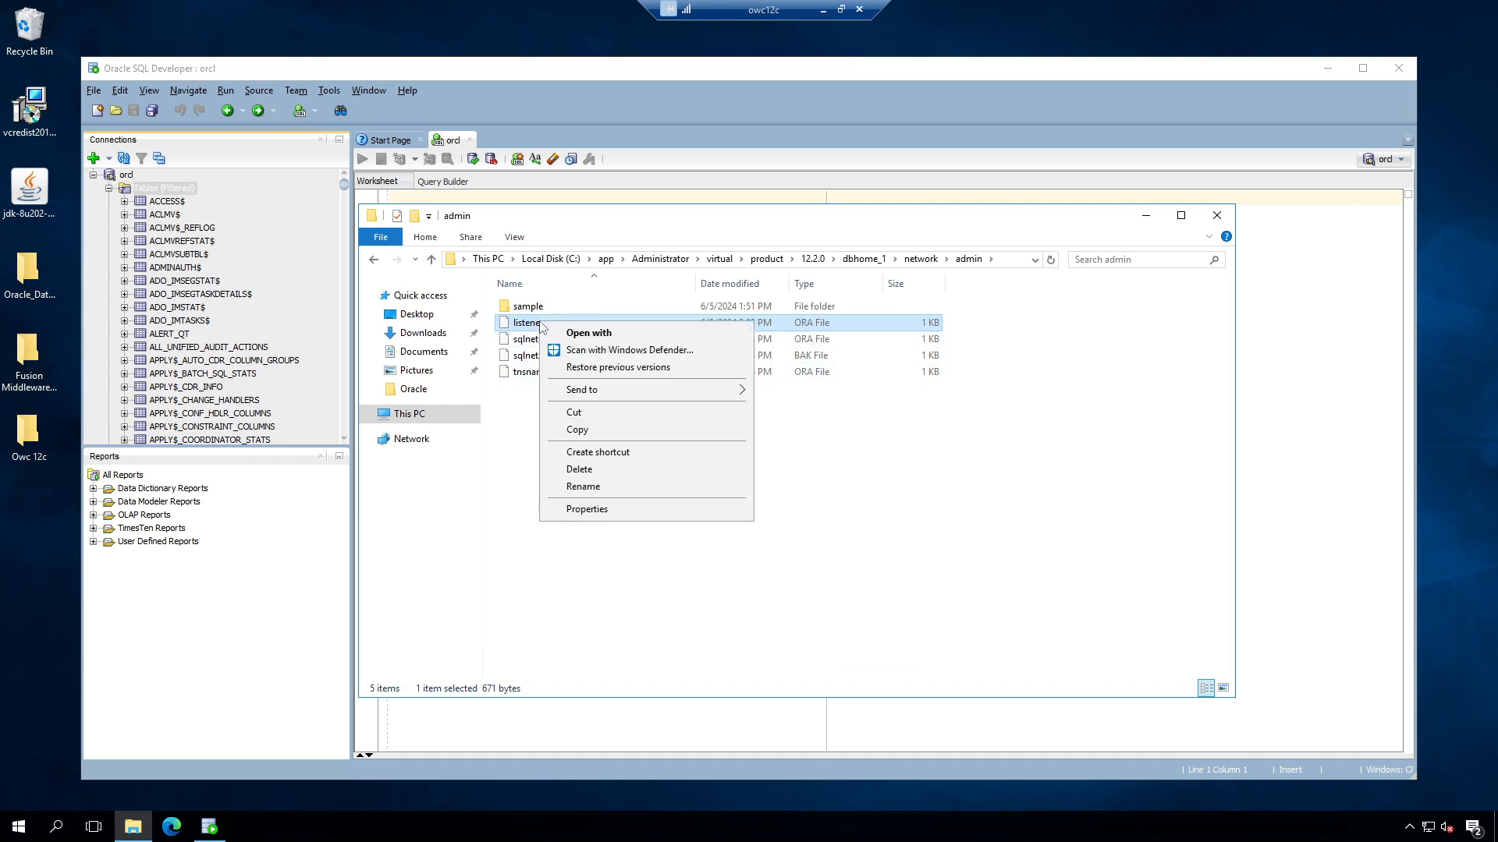
click(590, 332)
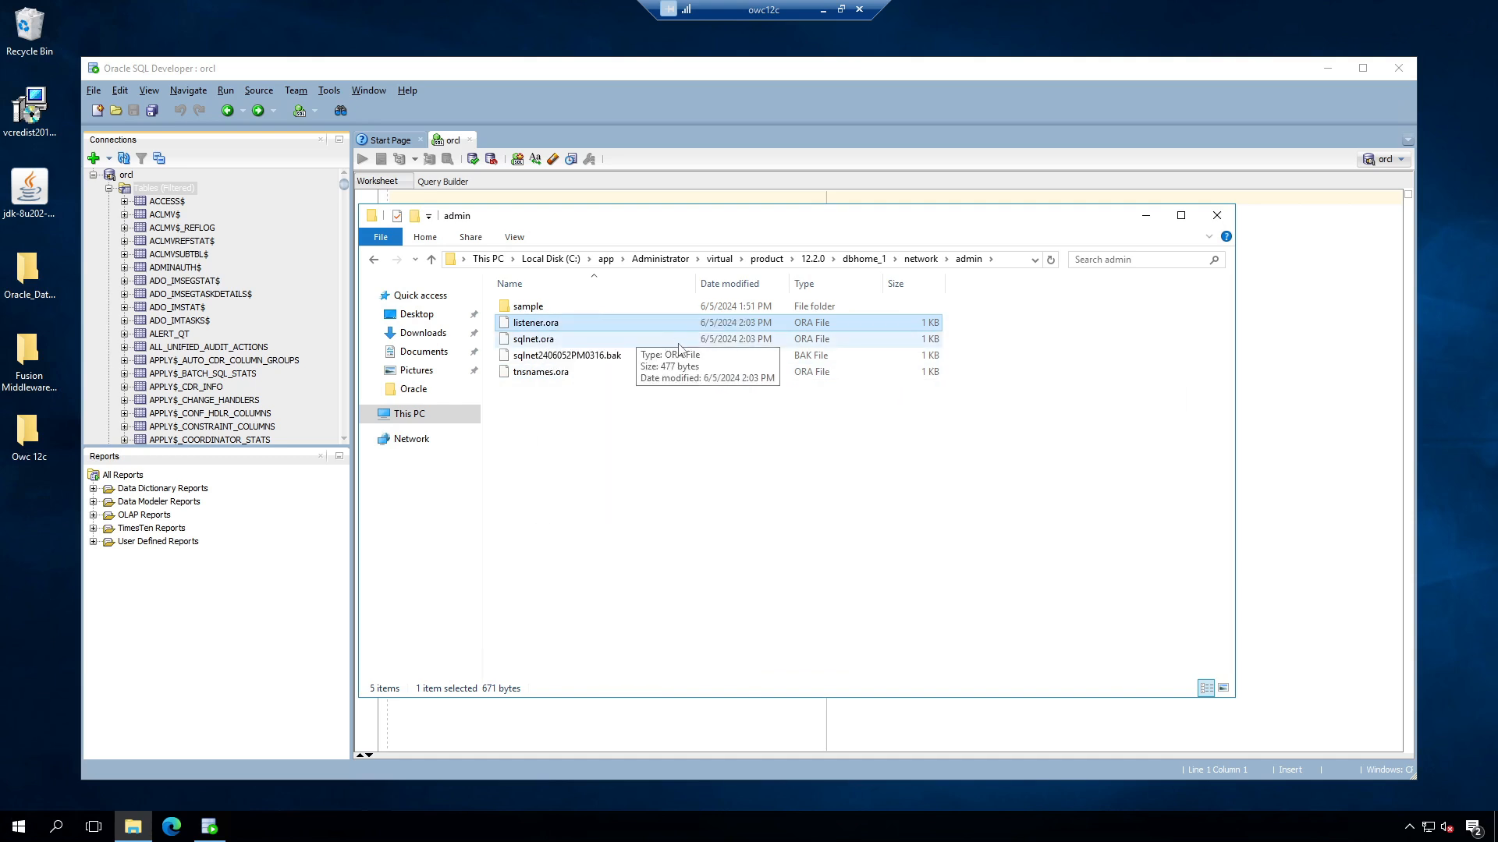
click(669, 296)
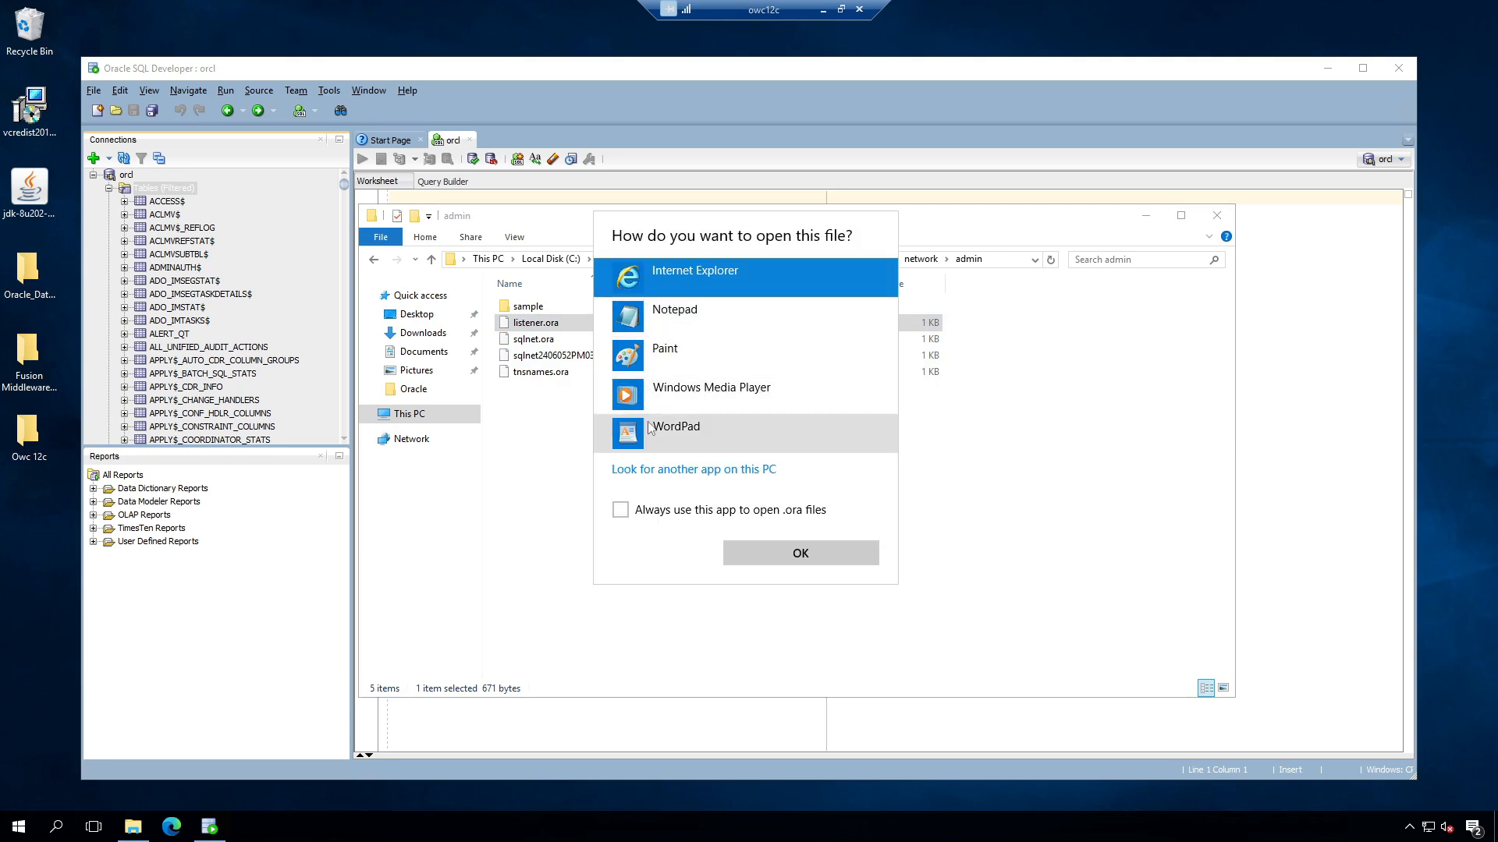
click(676, 312)
click(620, 510)
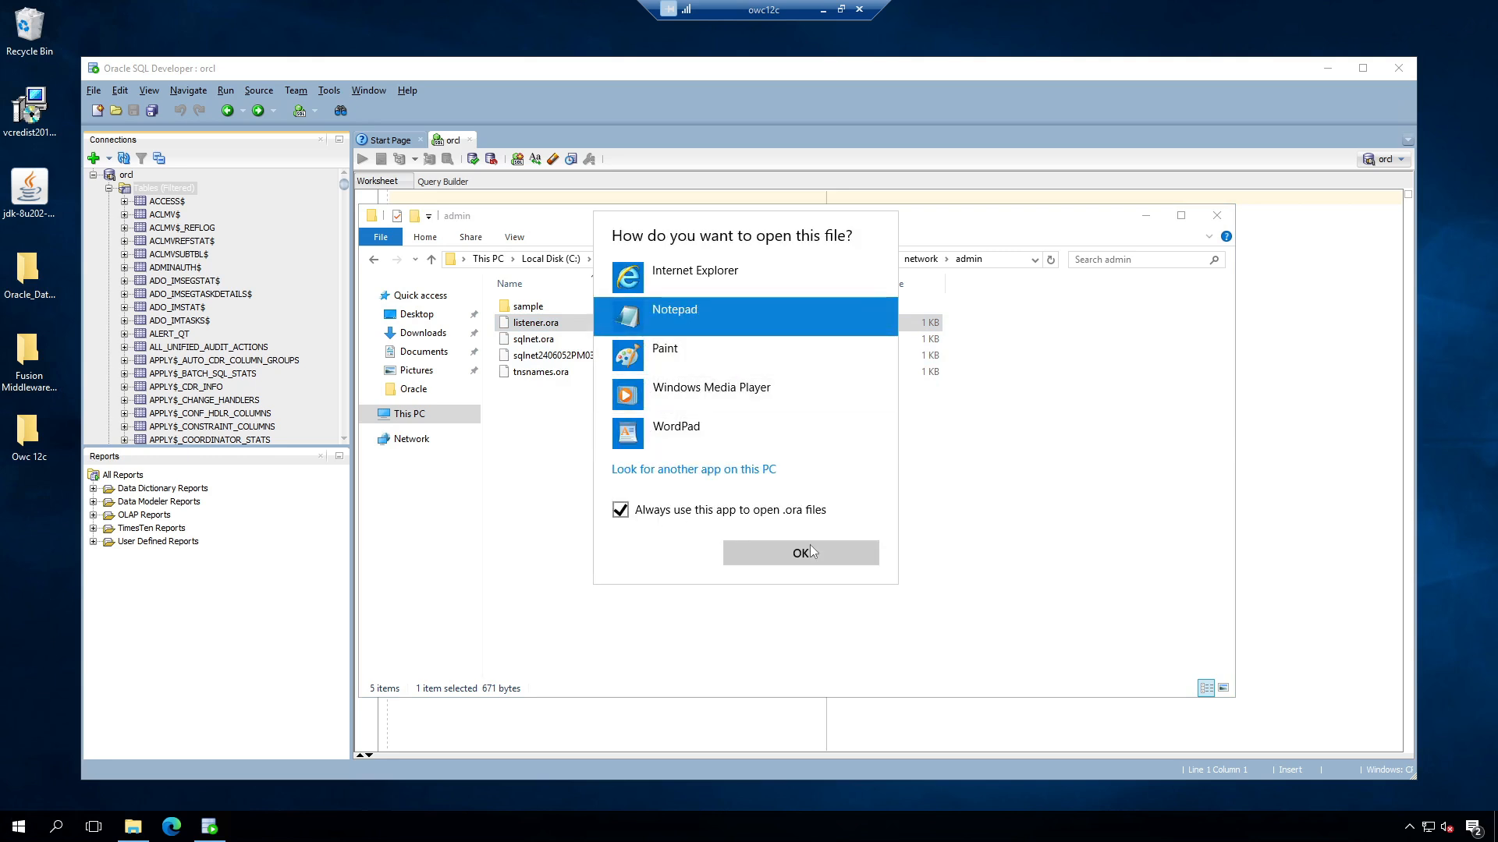
click(800, 553)
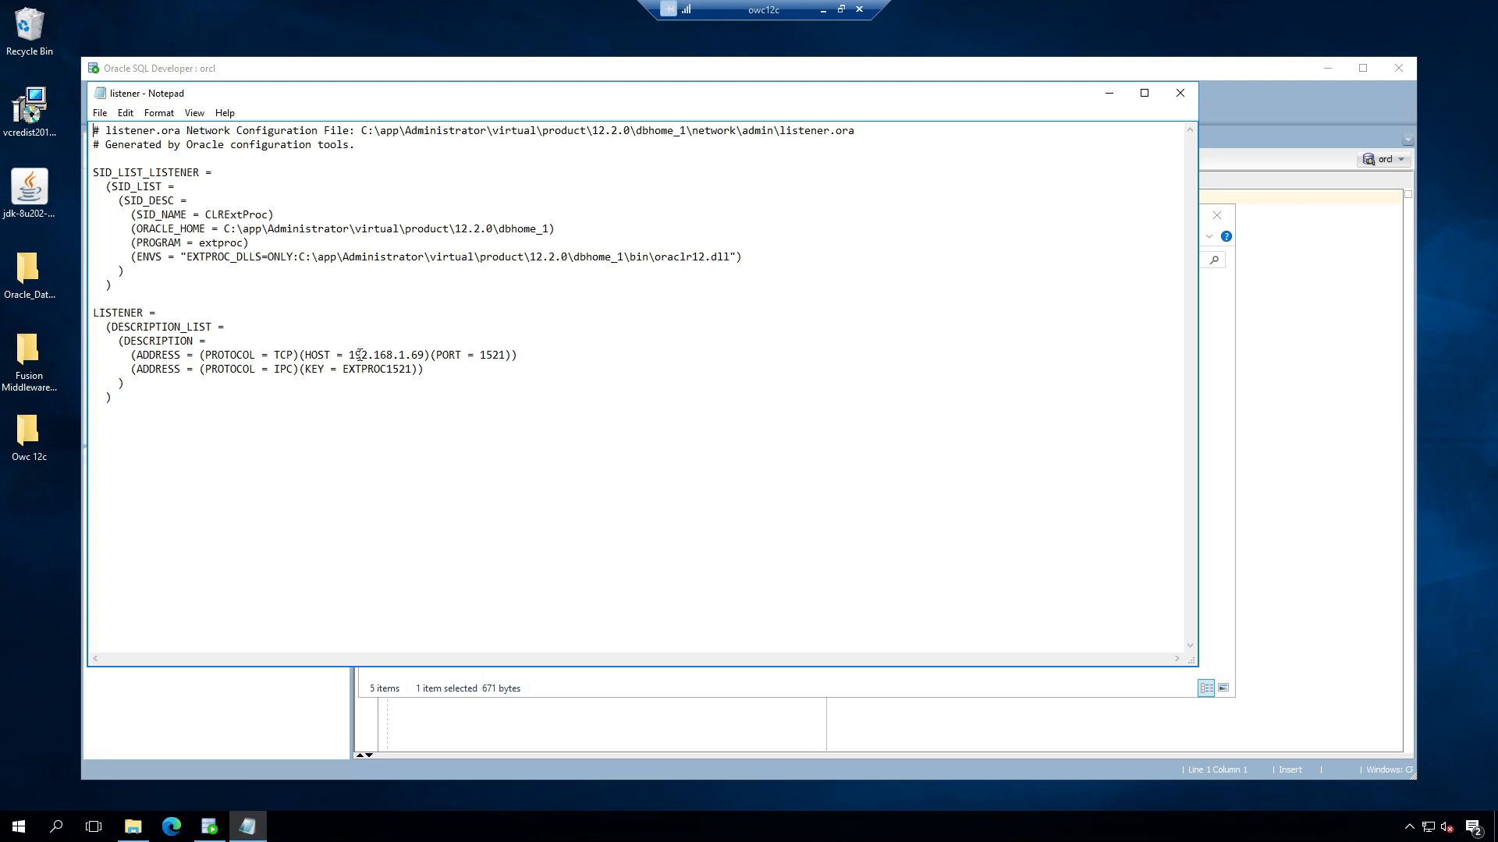
Step: Replace HOST 192.168.1.69 with owc12c, save, and close listener.ora
drag(351, 355, 425, 354)
text(owc12)
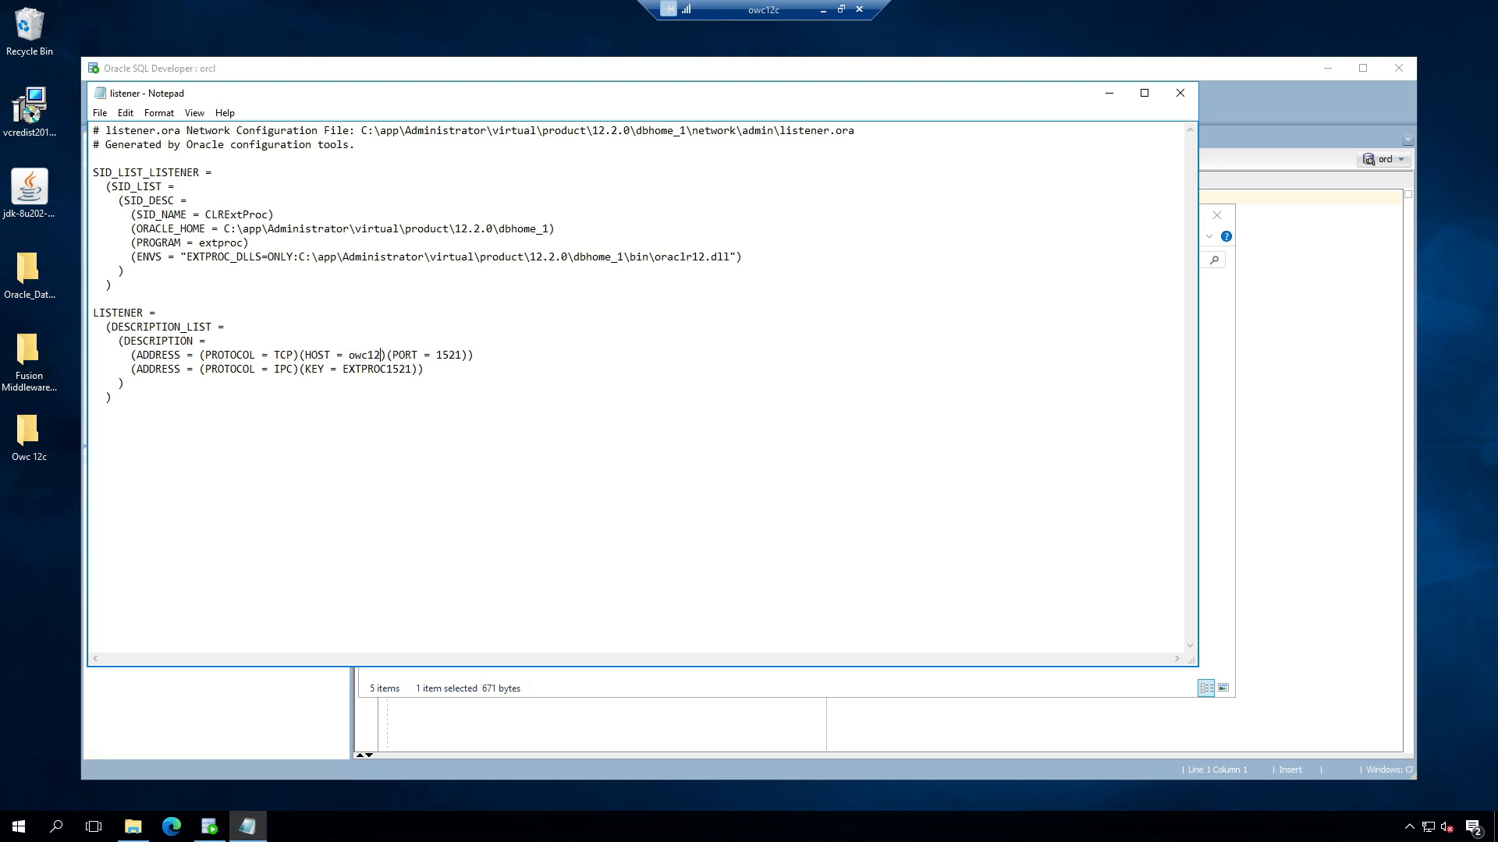
text(c)
key(ctrl+s)
click(1180, 92)
click(534, 372)
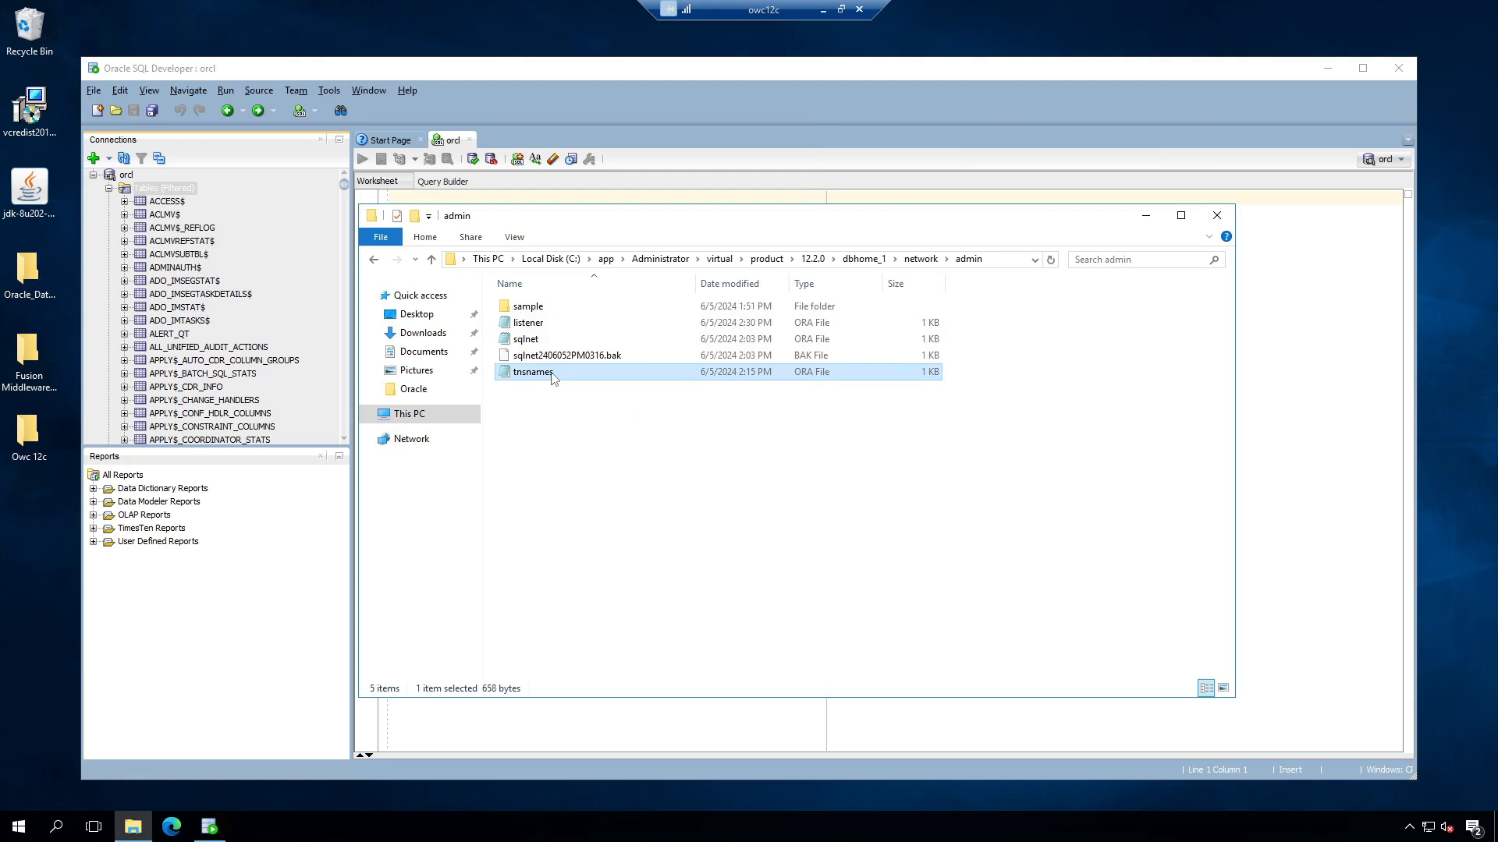
Step: Edit tnsnames.ora, replacing the LISTENER_ORCL and ORCL host IPs with owc12c, then close Notepad
right_click(552, 374)
click(586, 402)
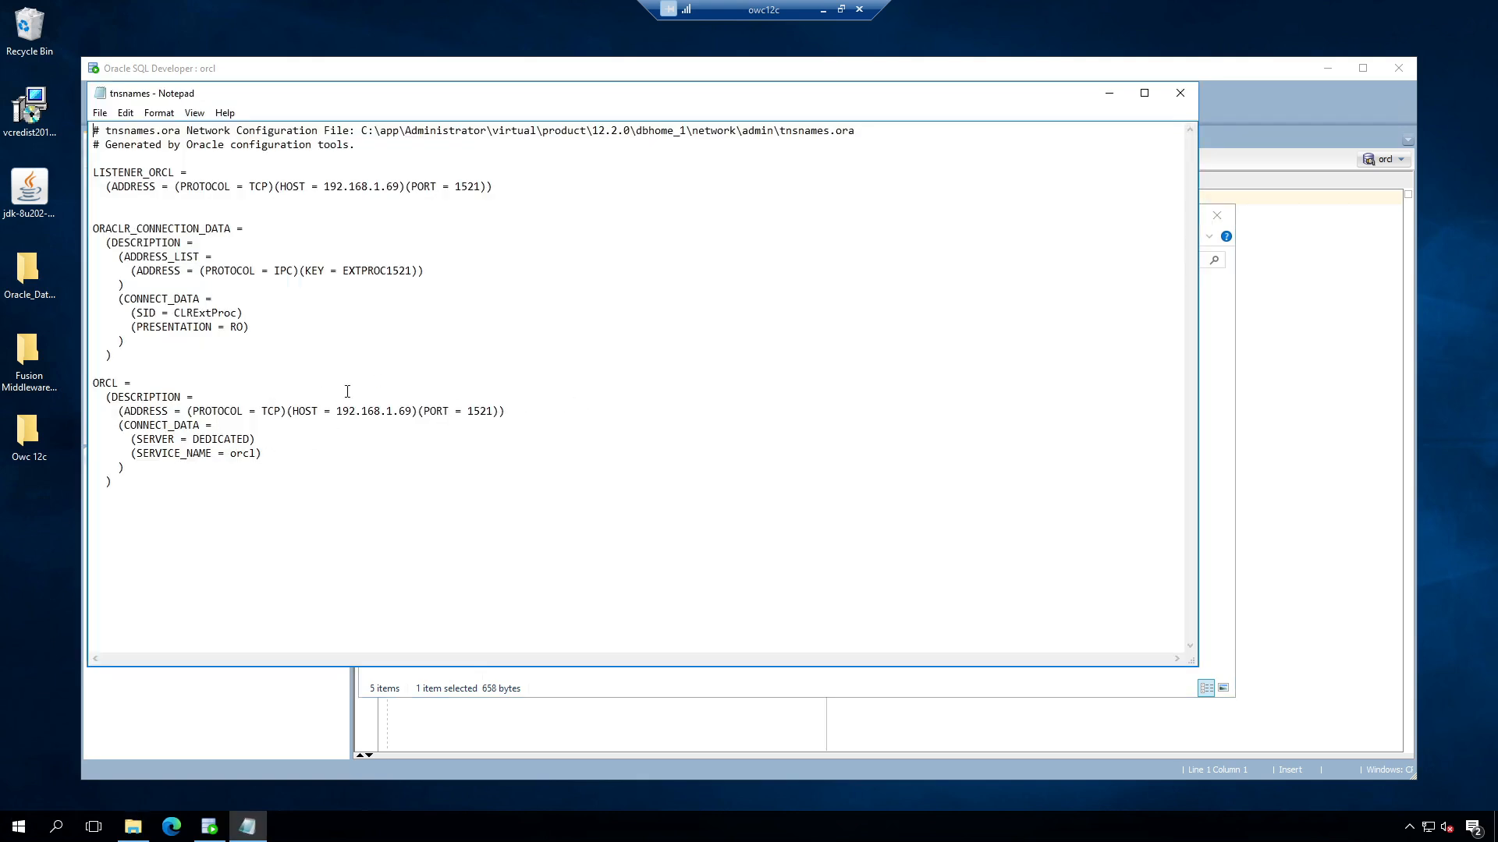
drag(323, 187, 399, 186)
text(owc12c)
drag(336, 411, 413, 405)
text(owc)
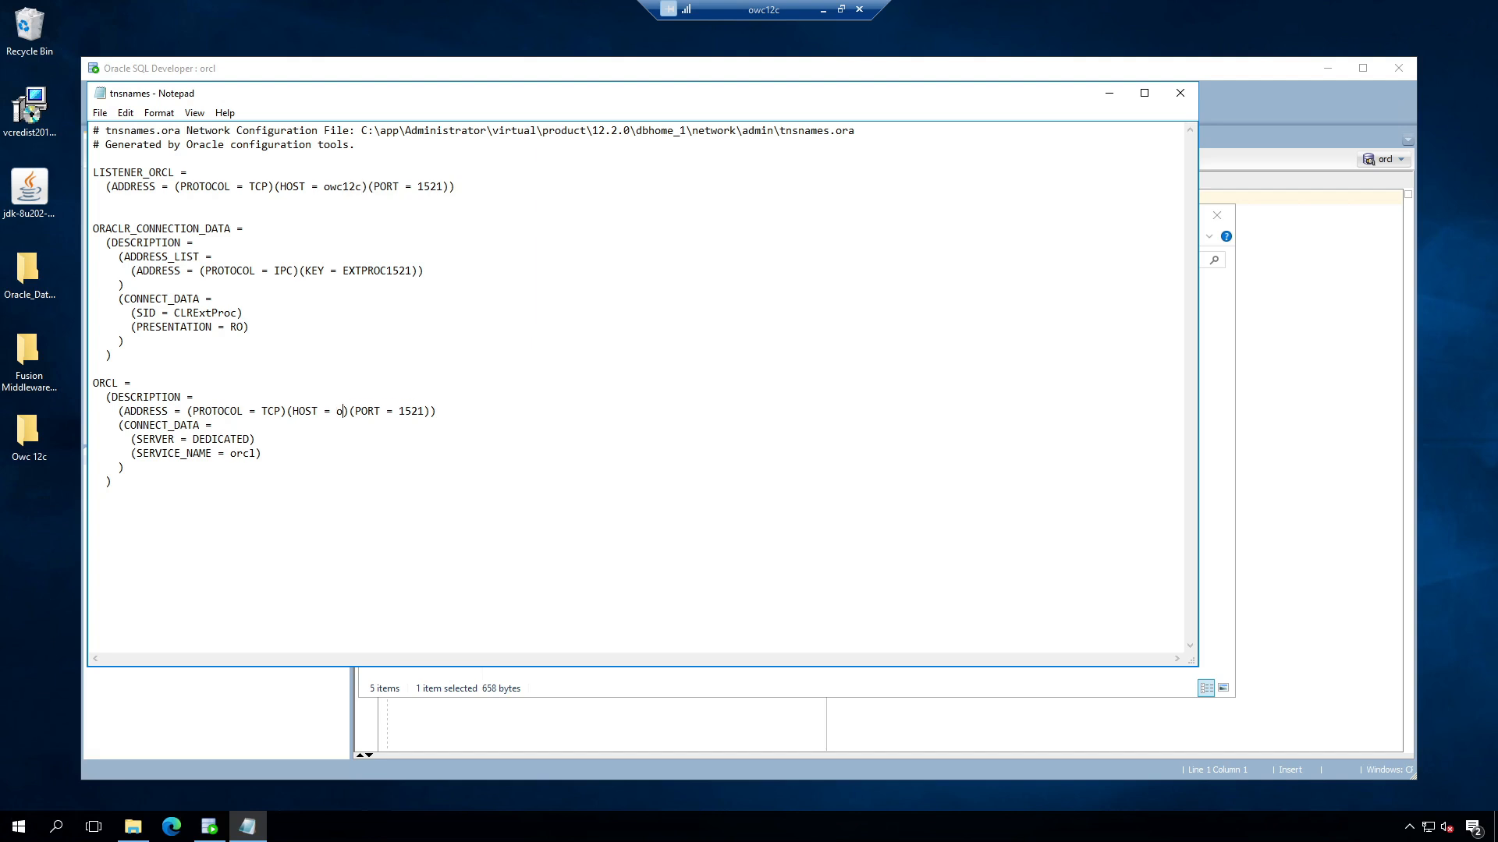
text(12c)
click(1181, 94)
Step: Close File Explorer and restart the server, confirming the shutdown reason
click(1216, 216)
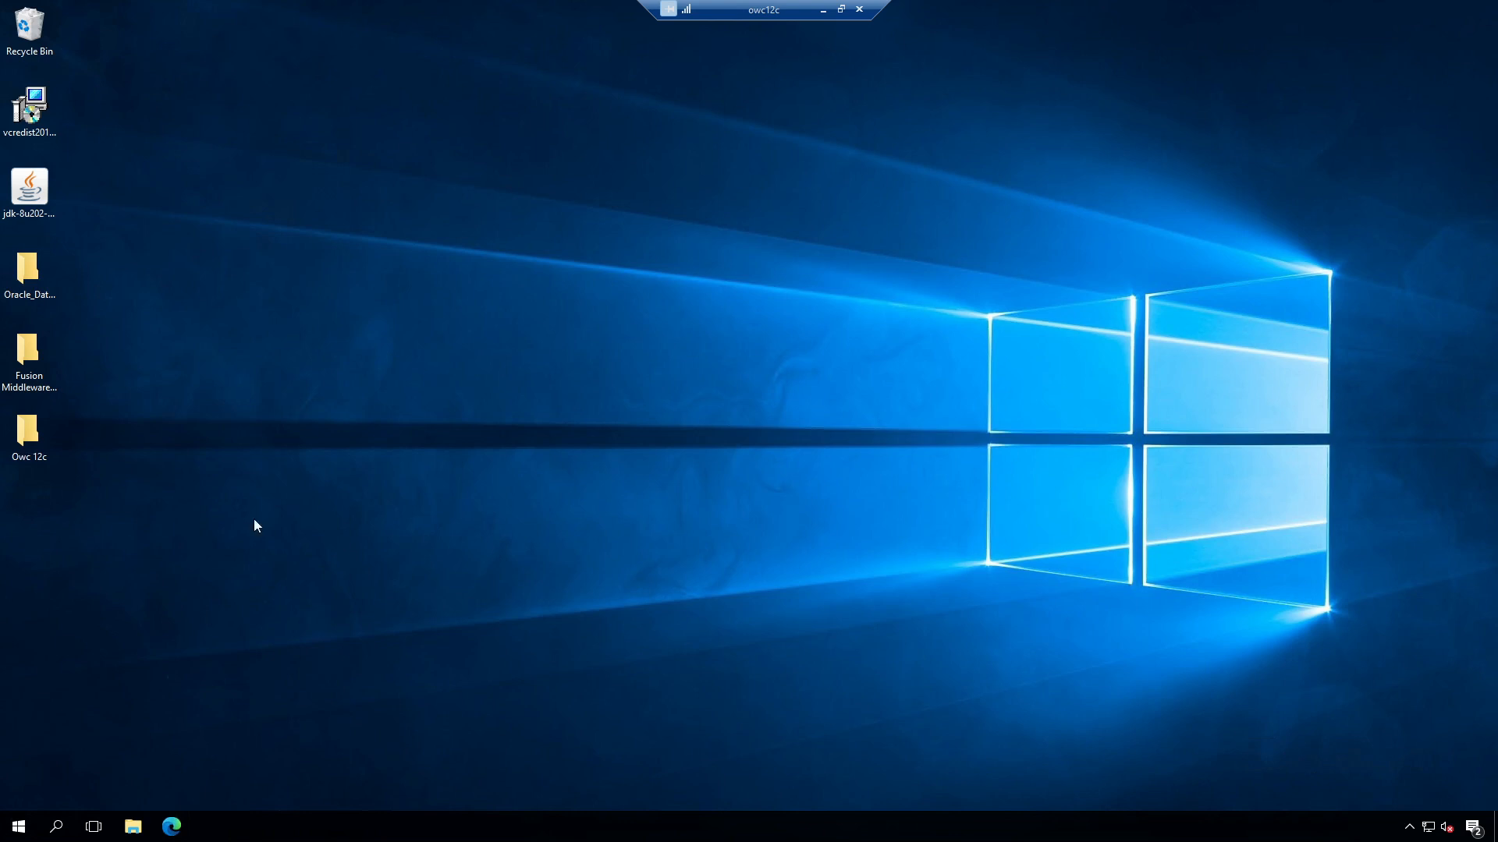
click(19, 826)
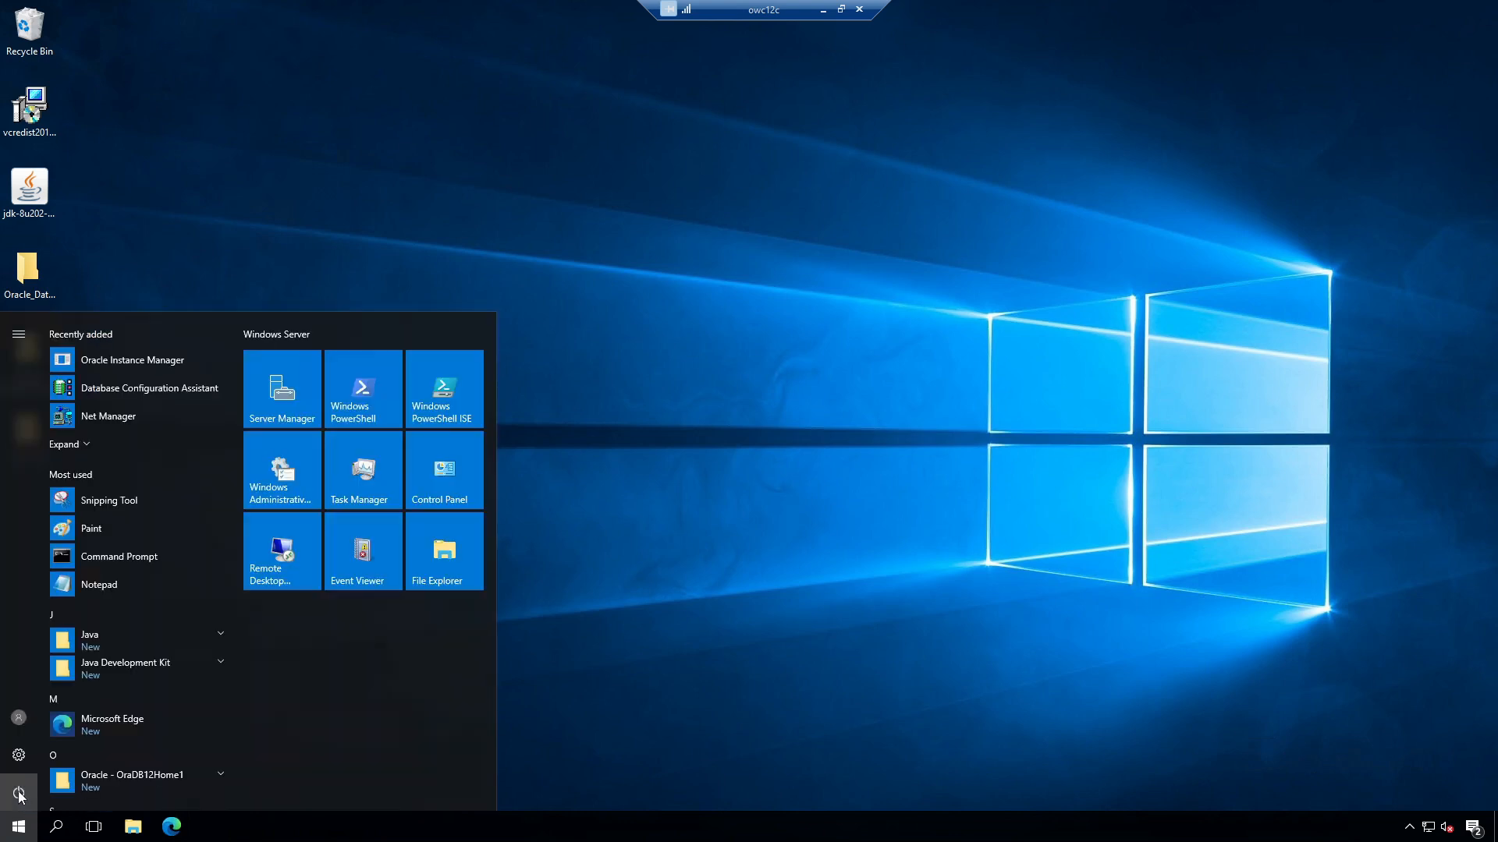
click(18, 793)
click(58, 757)
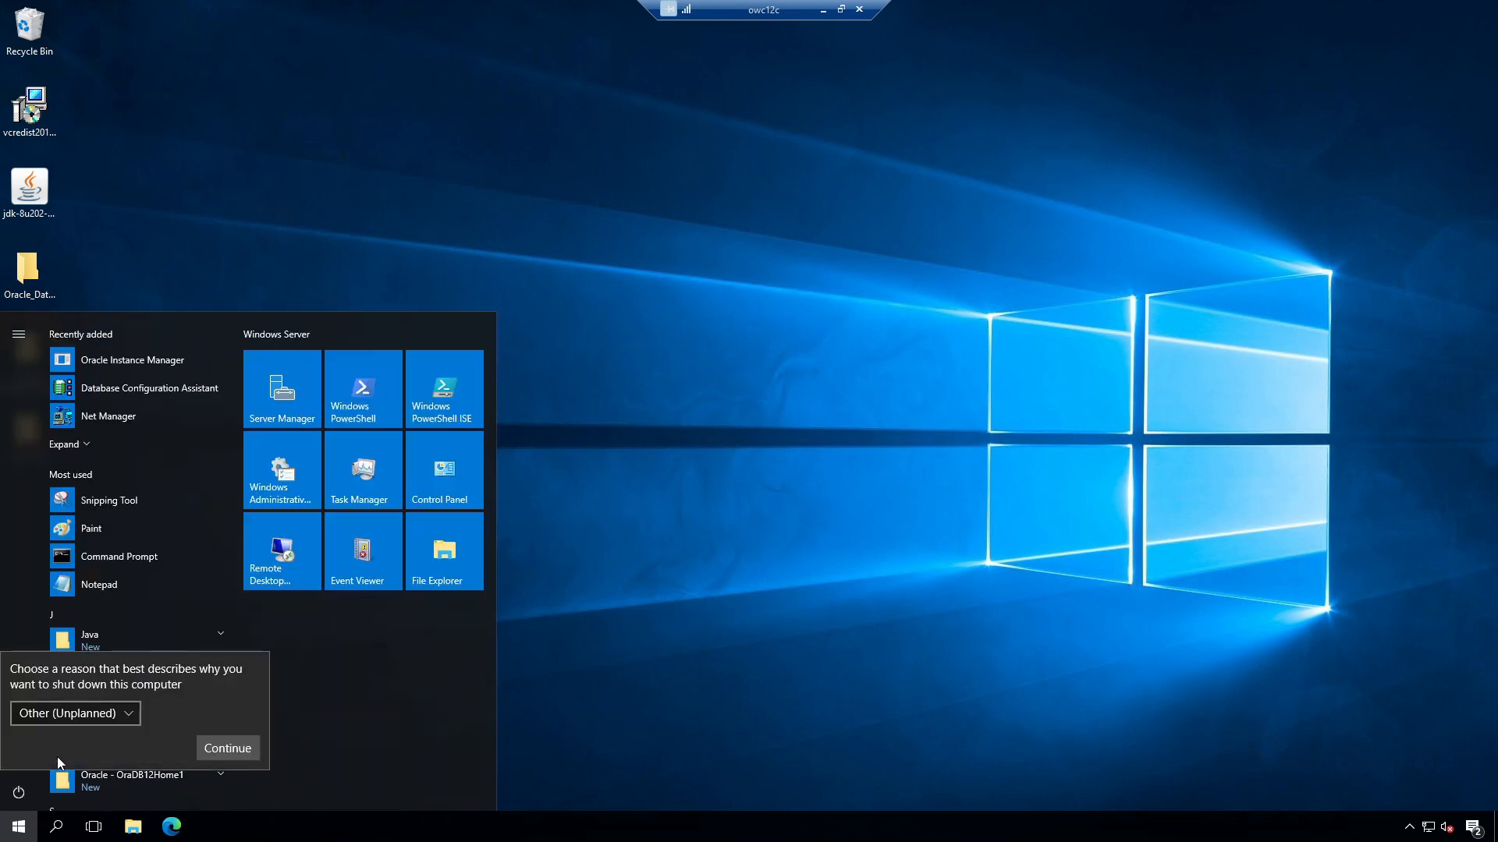
click(231, 751)
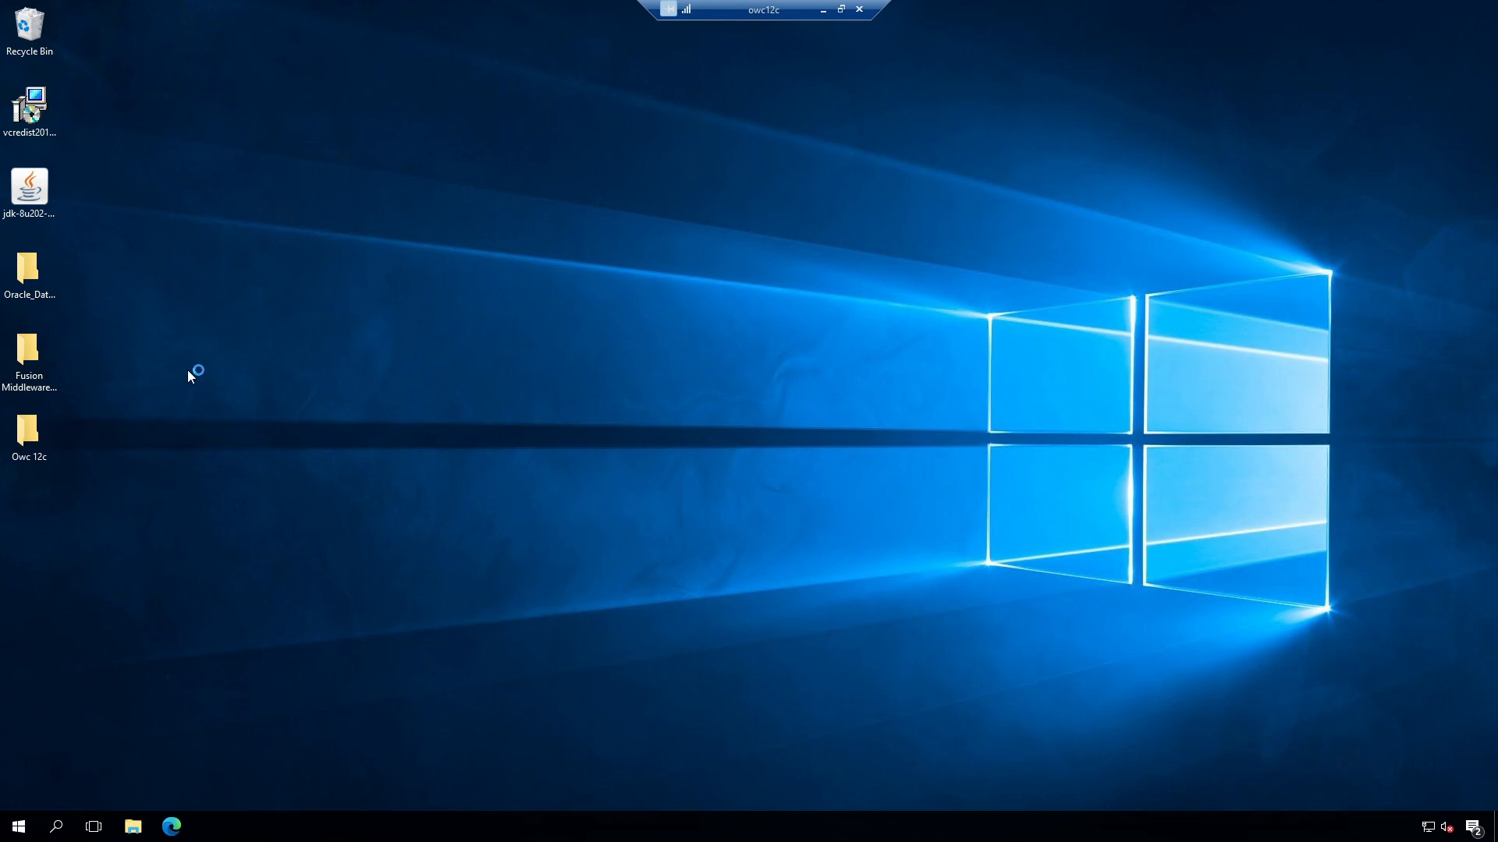
Step: After reboot, select the Fusion Middleware Infrastructure 12c folder and search Start for cmd
click(54, 373)
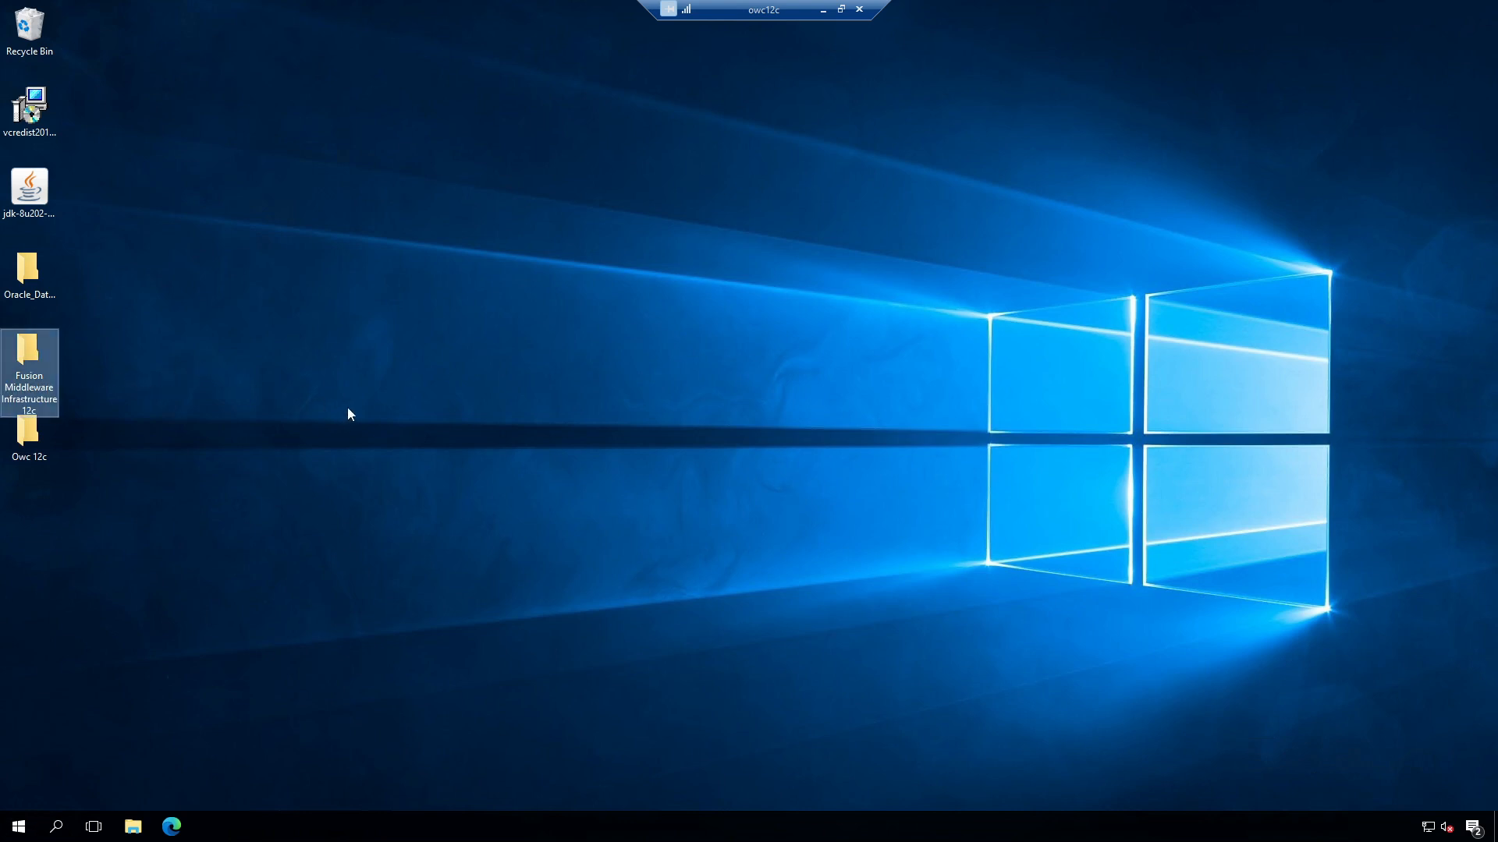
click(21, 827)
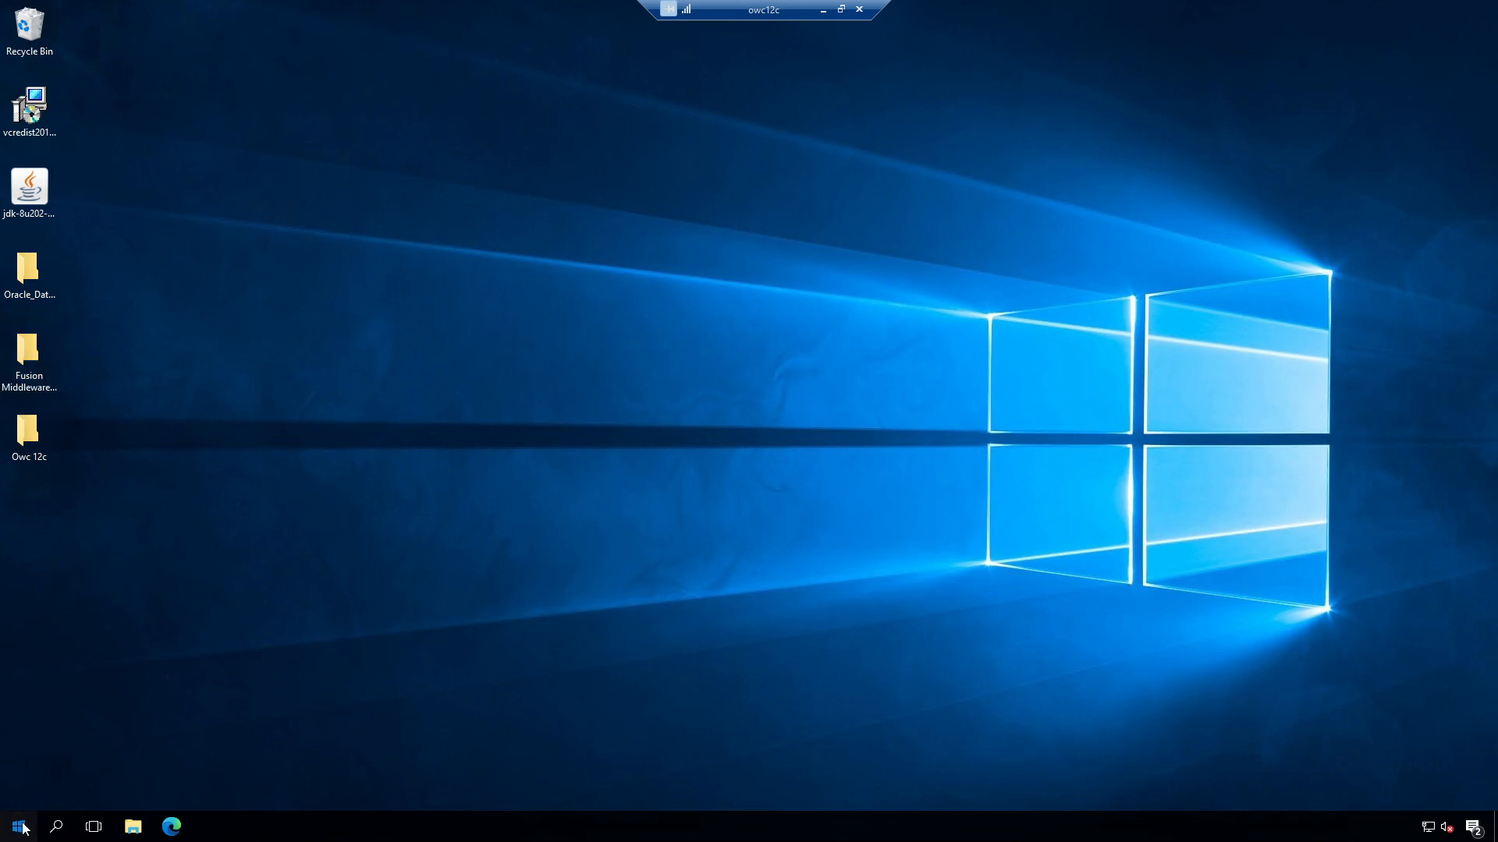
text(cmd)
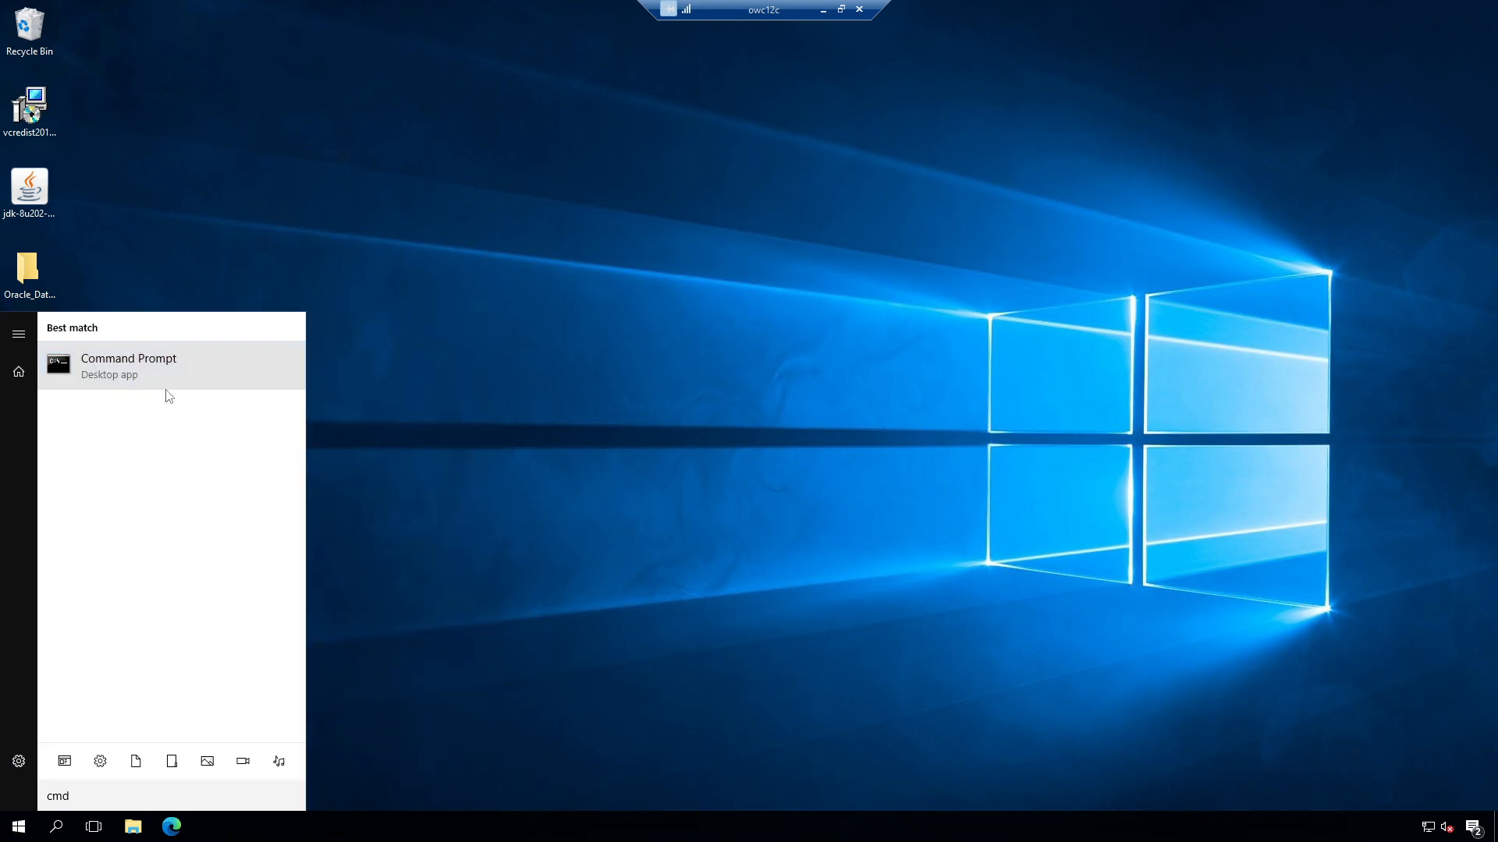
Step: Start an administrator Command Prompt and browse to the Fusion Middleware Infrastructure 12c Disk1\install folder
right_click(166, 388)
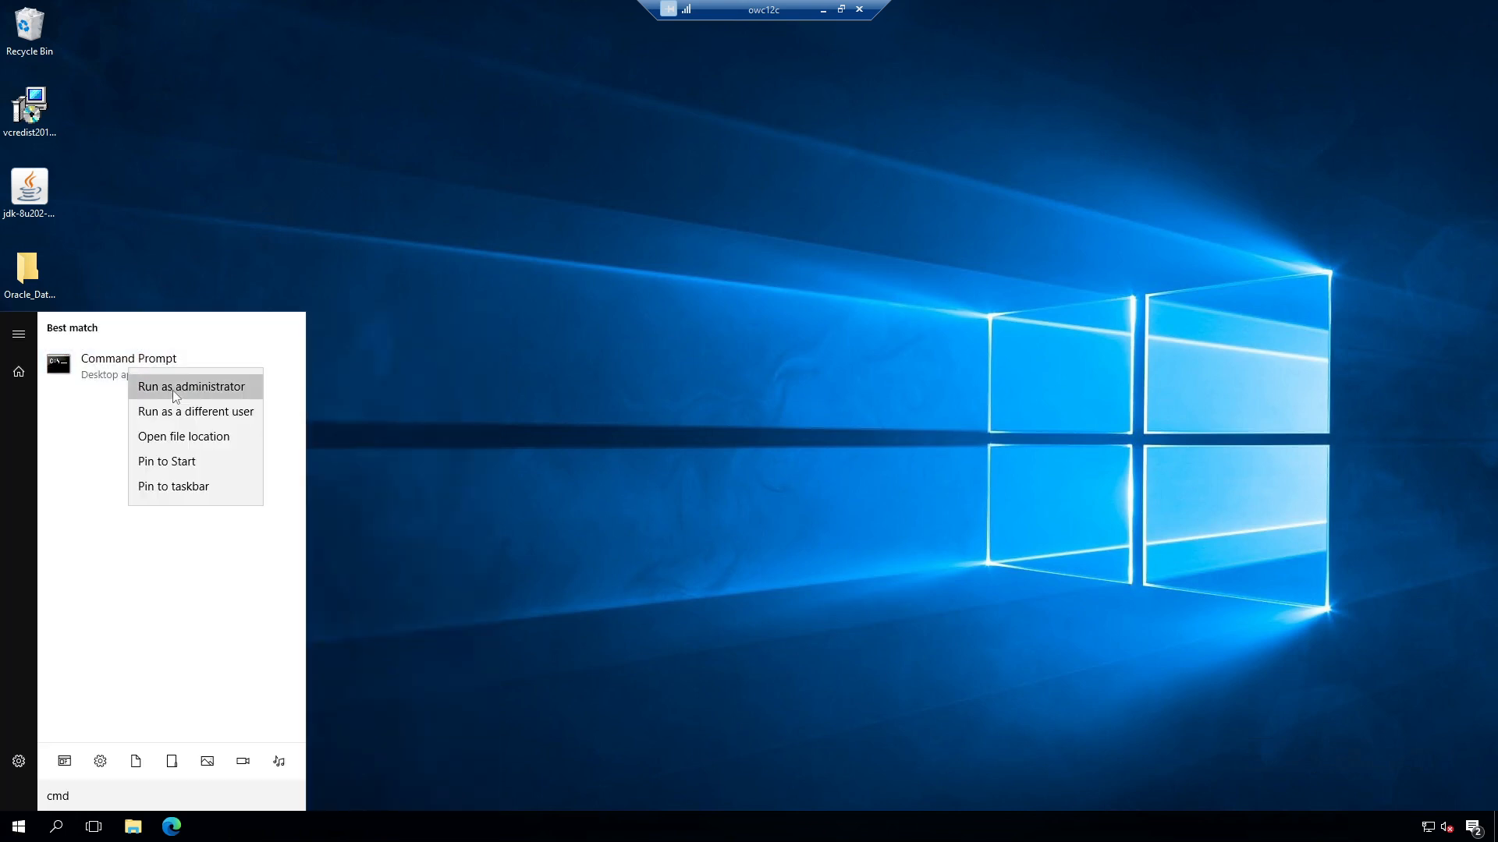
click(171, 387)
drag(461, 121, 741, 116)
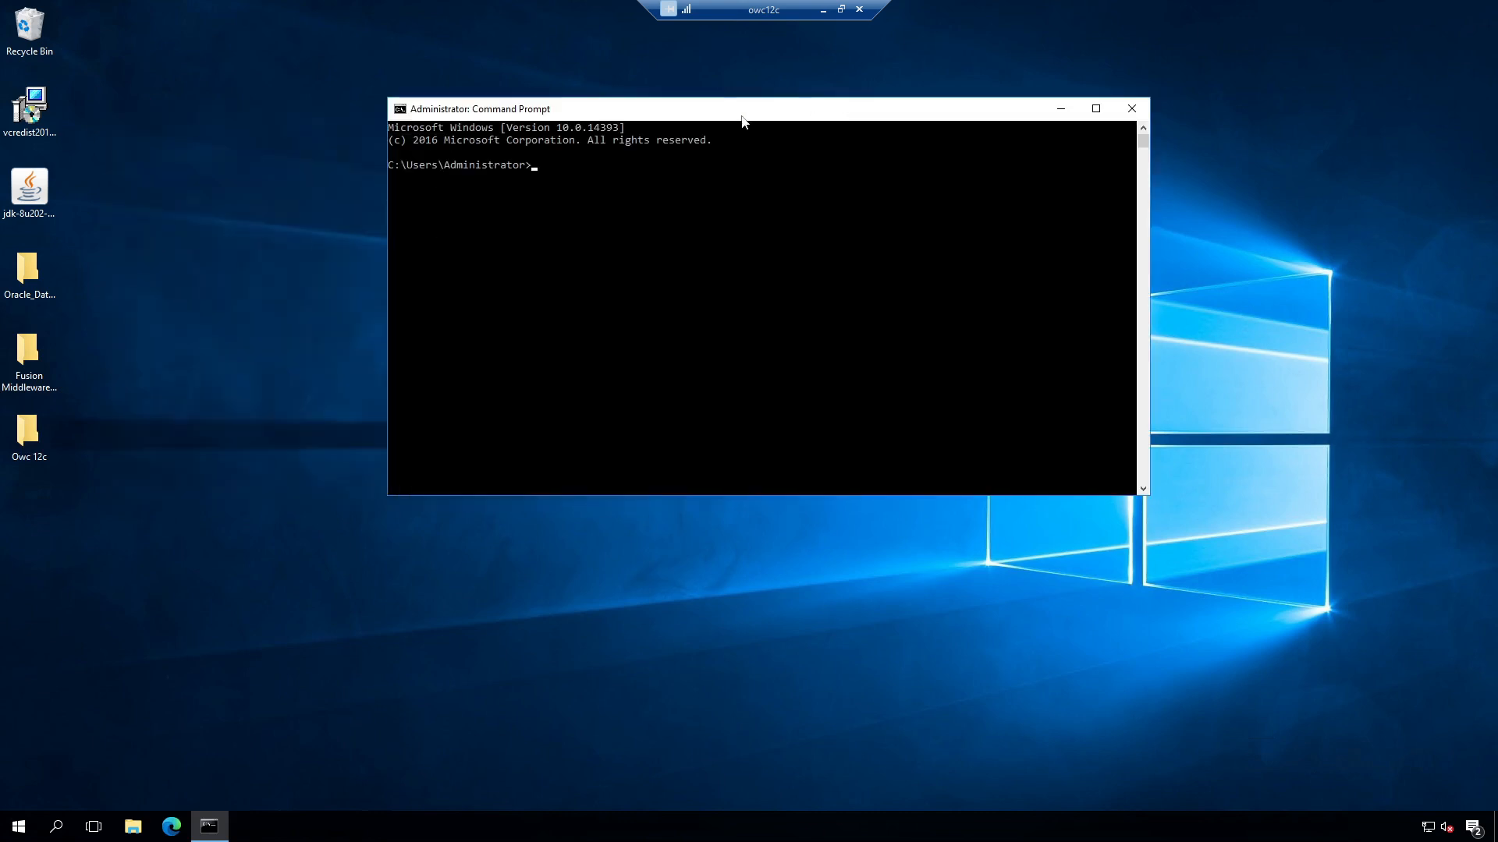
double_click(34, 355)
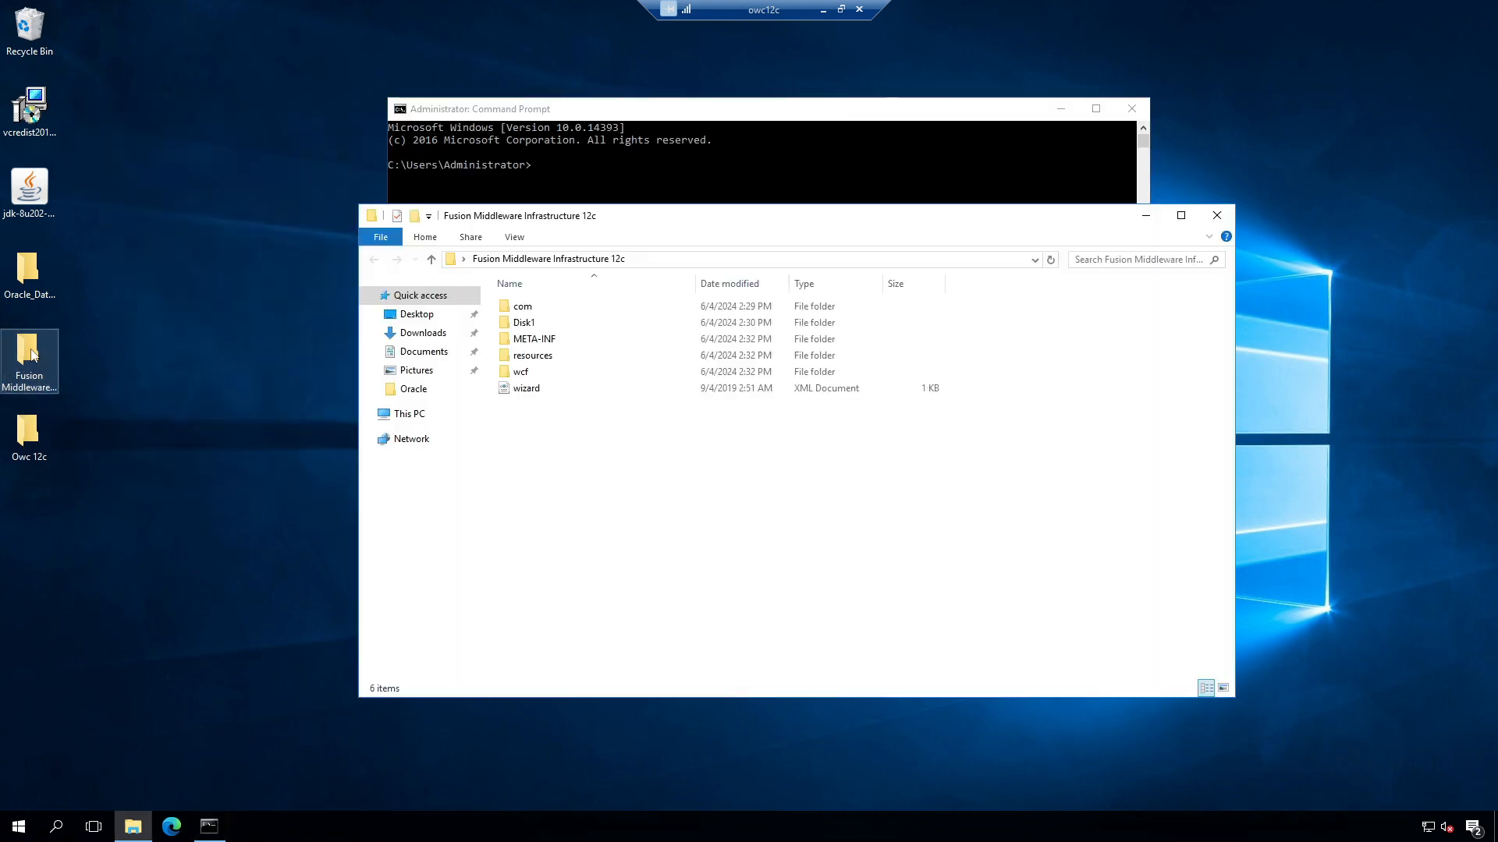
click(535, 328)
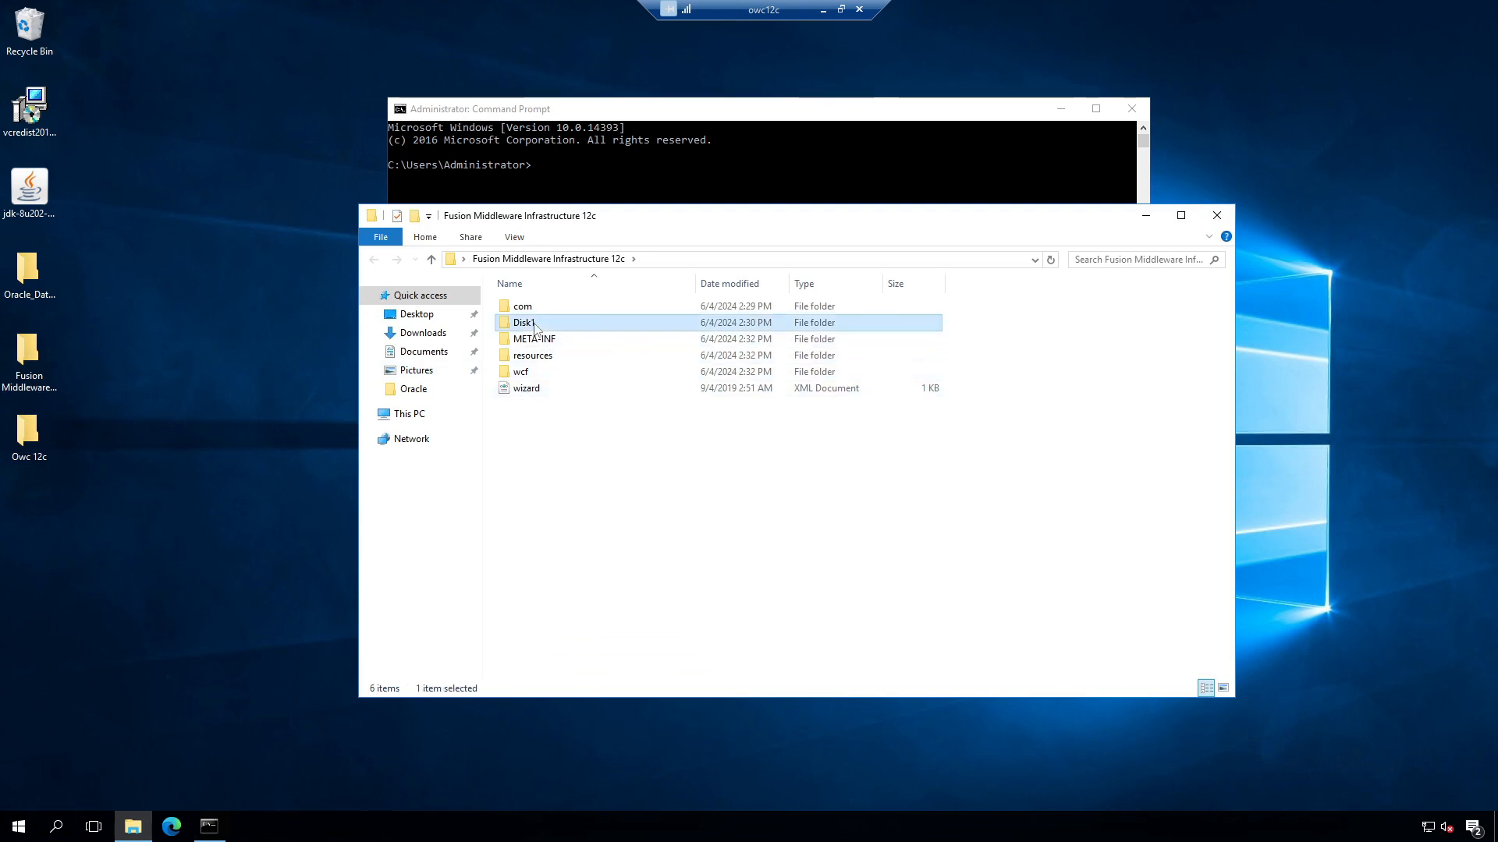
double_click(535, 328)
double_click(555, 309)
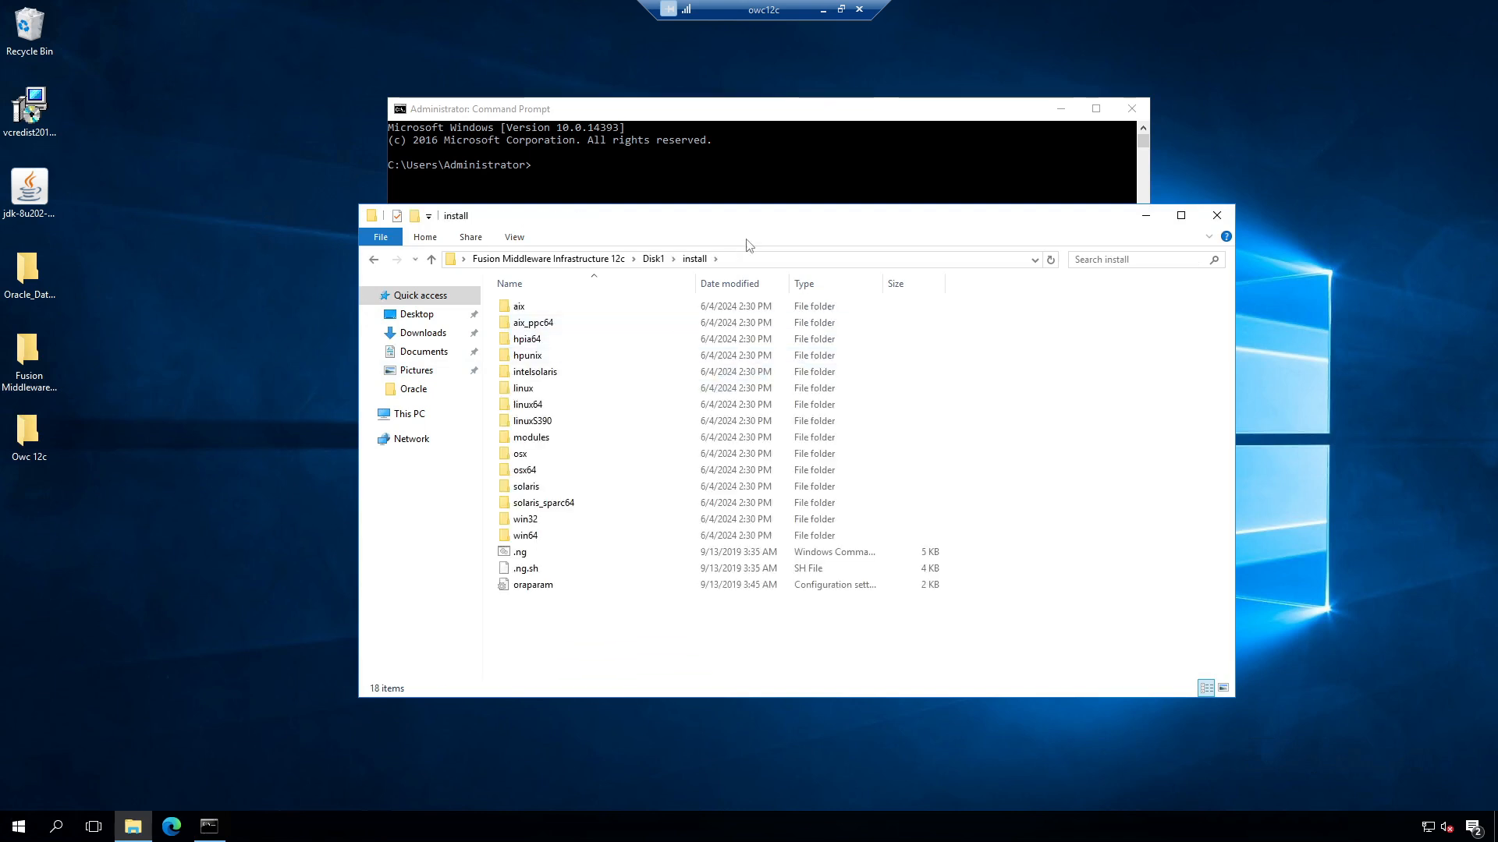
Step: Change the prompt into the install folder and enter the .ng.cmd installer script name
click(758, 260)
click(725, 199)
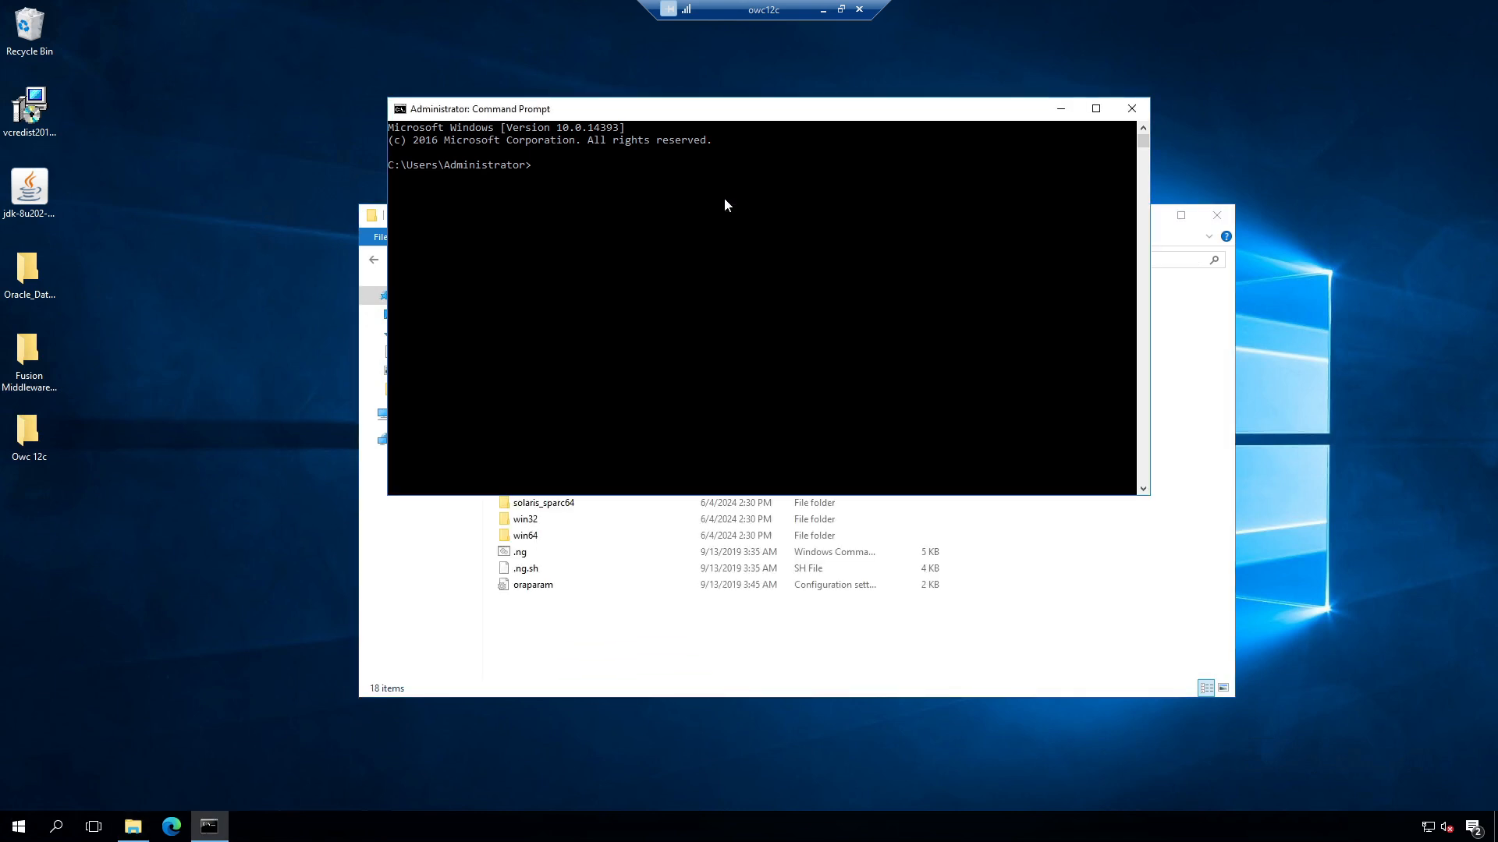
text(cd)
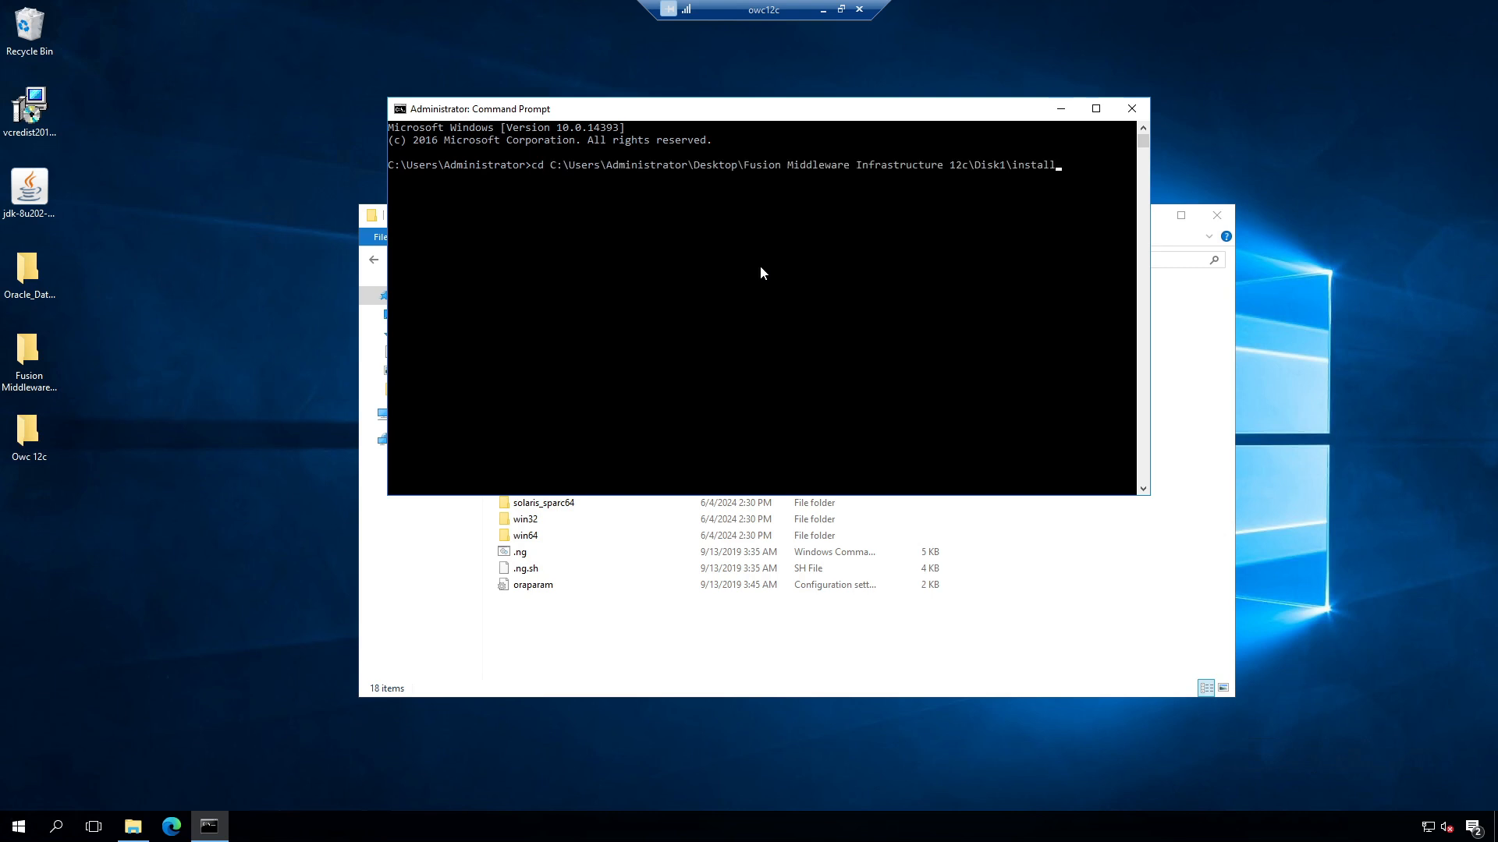
key(Return)
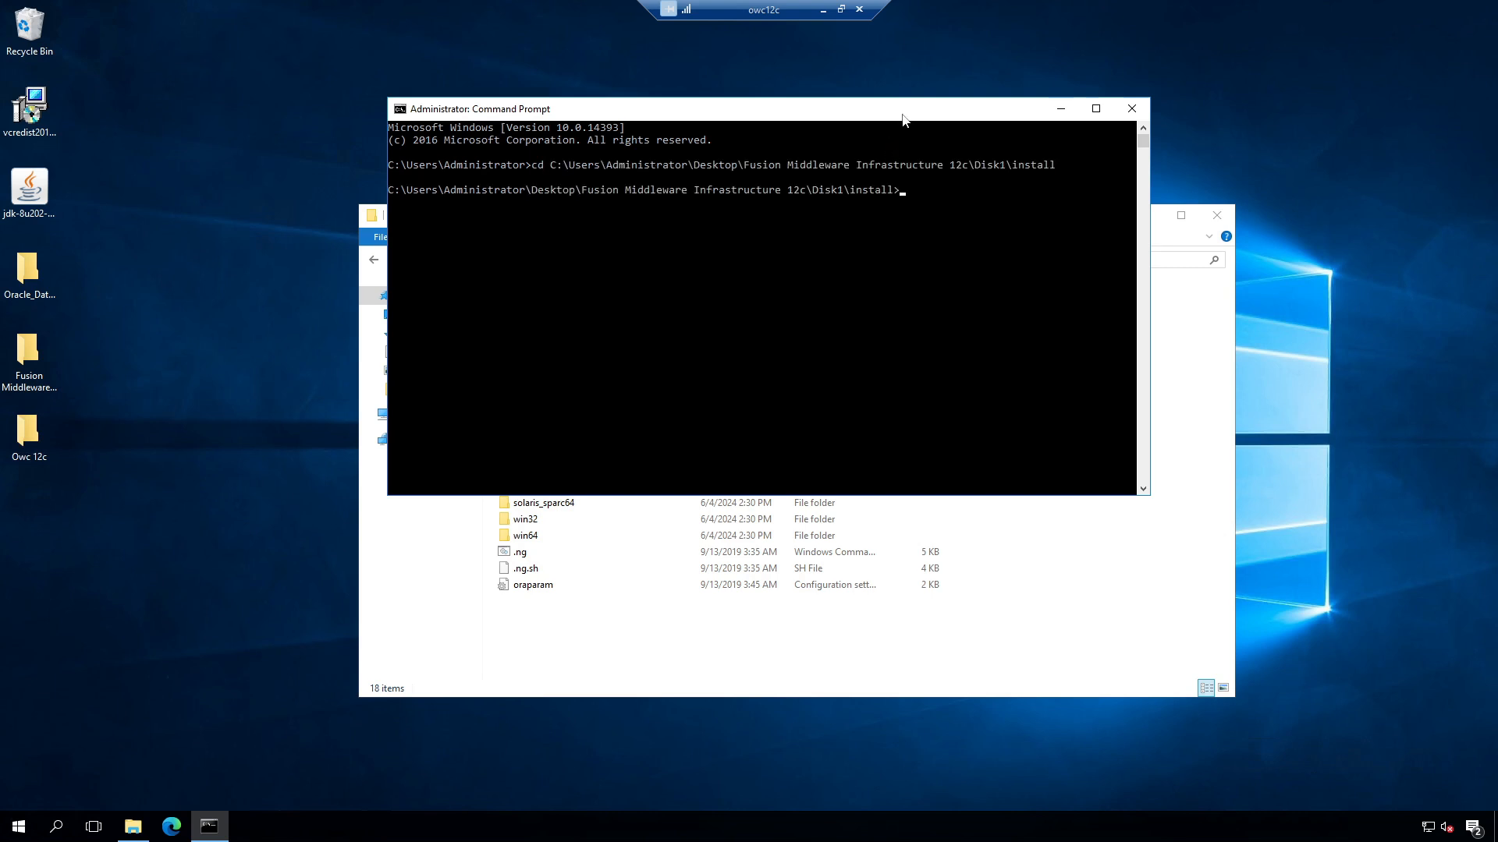
drag(903, 119, 1028, 100)
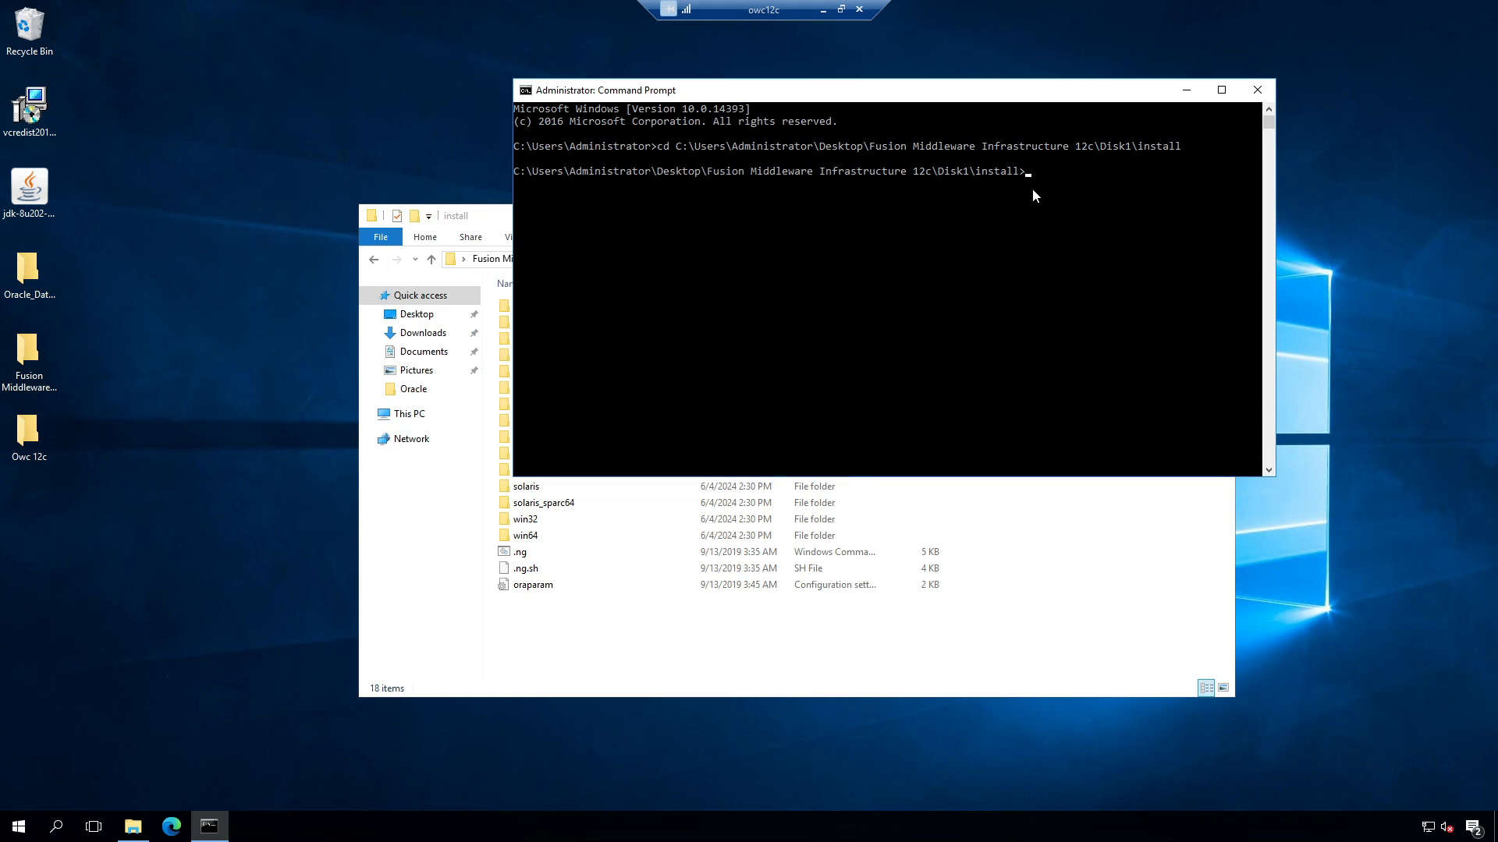
text(.ng)
key(Tab)
Step: Run .ng.cmd, pass Welcome and Auto Updates, and accept Oracle Home C:\Oracle\Middleware\Oracle_Home
key(Return)
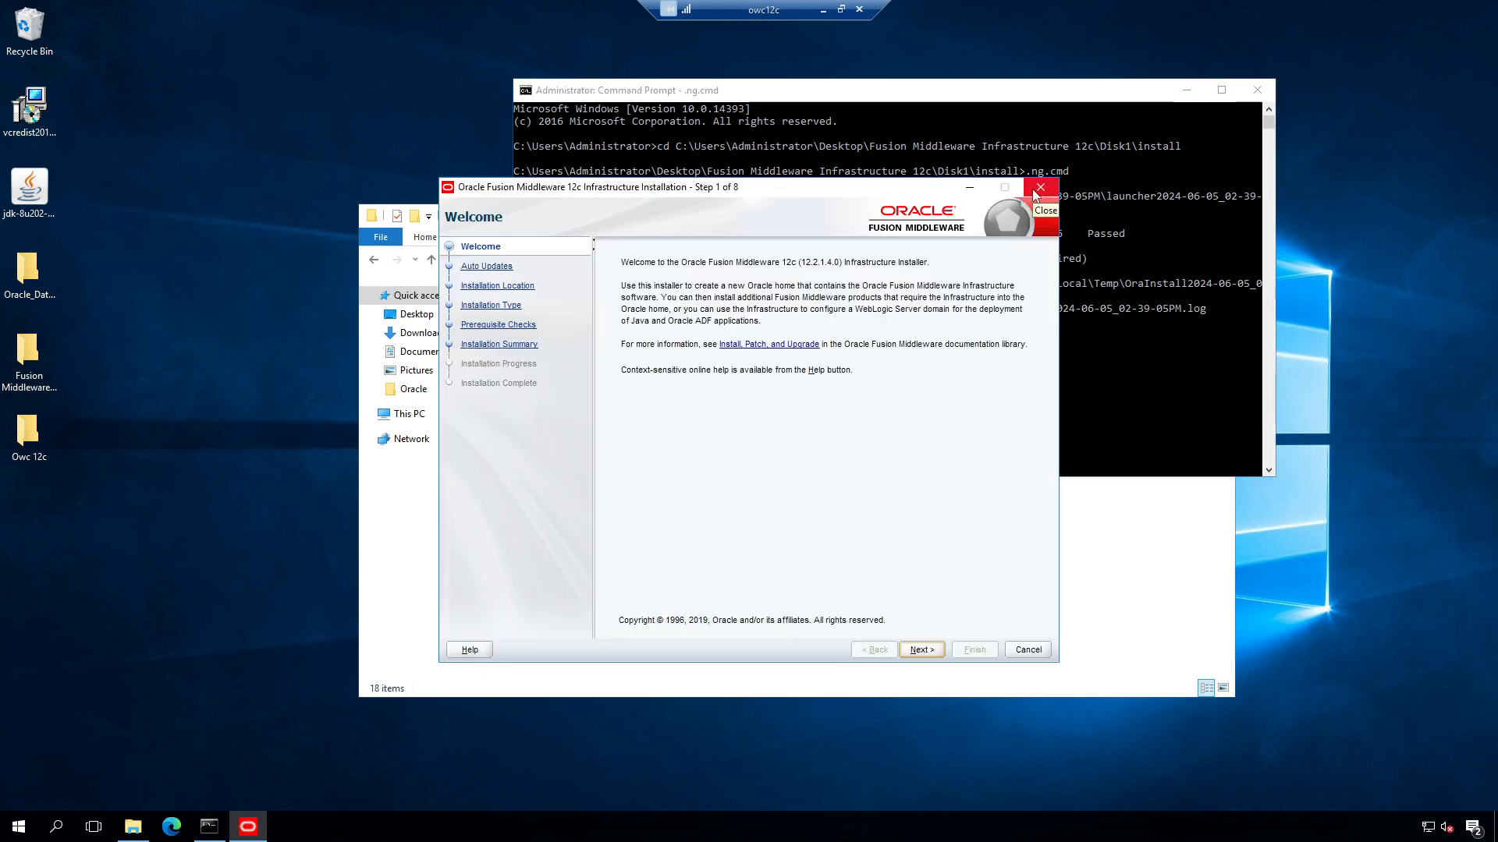
click(922, 650)
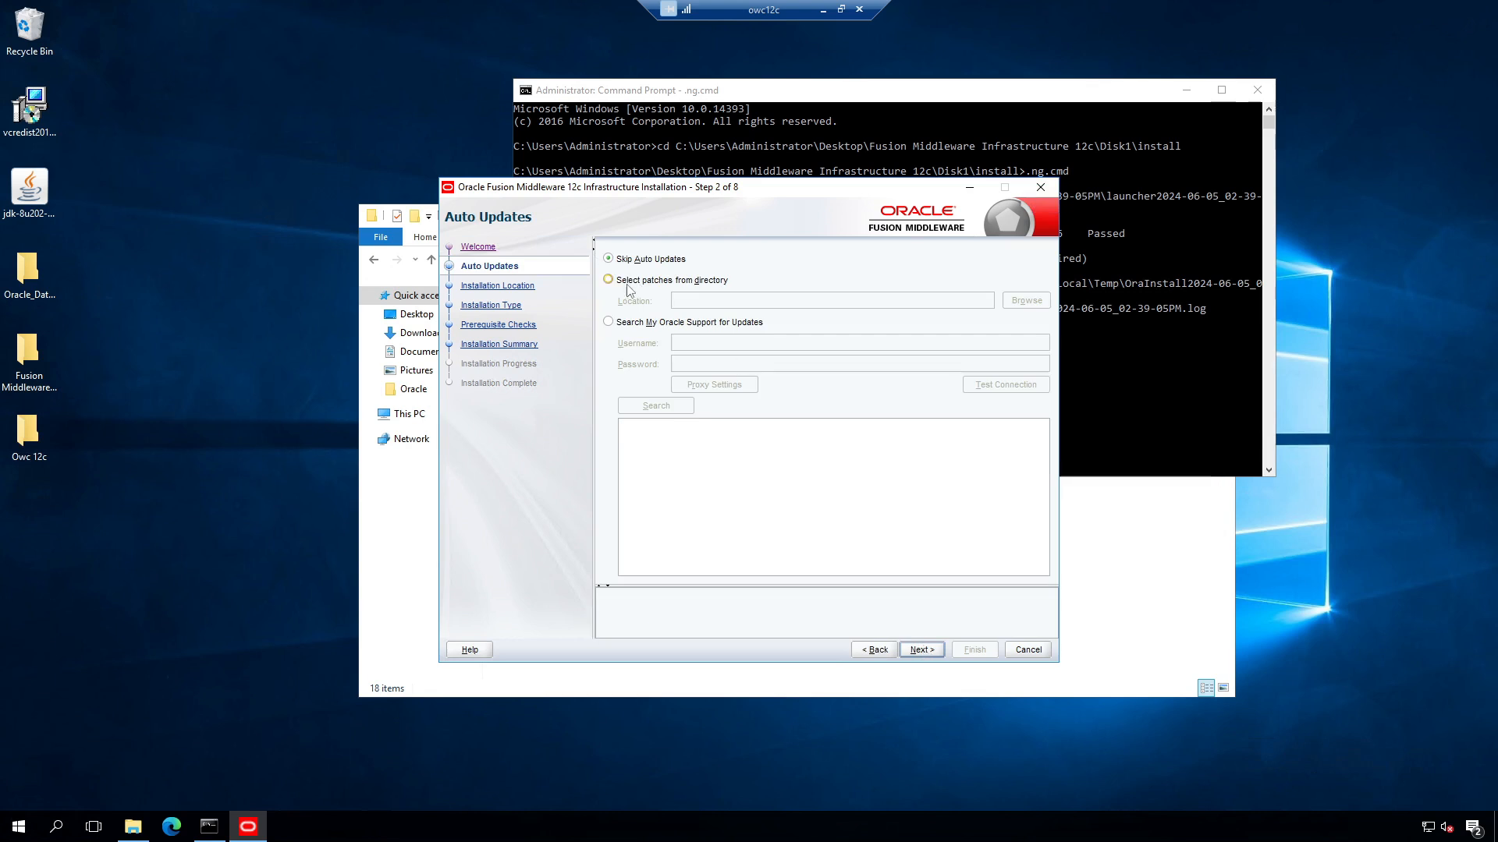
click(920, 647)
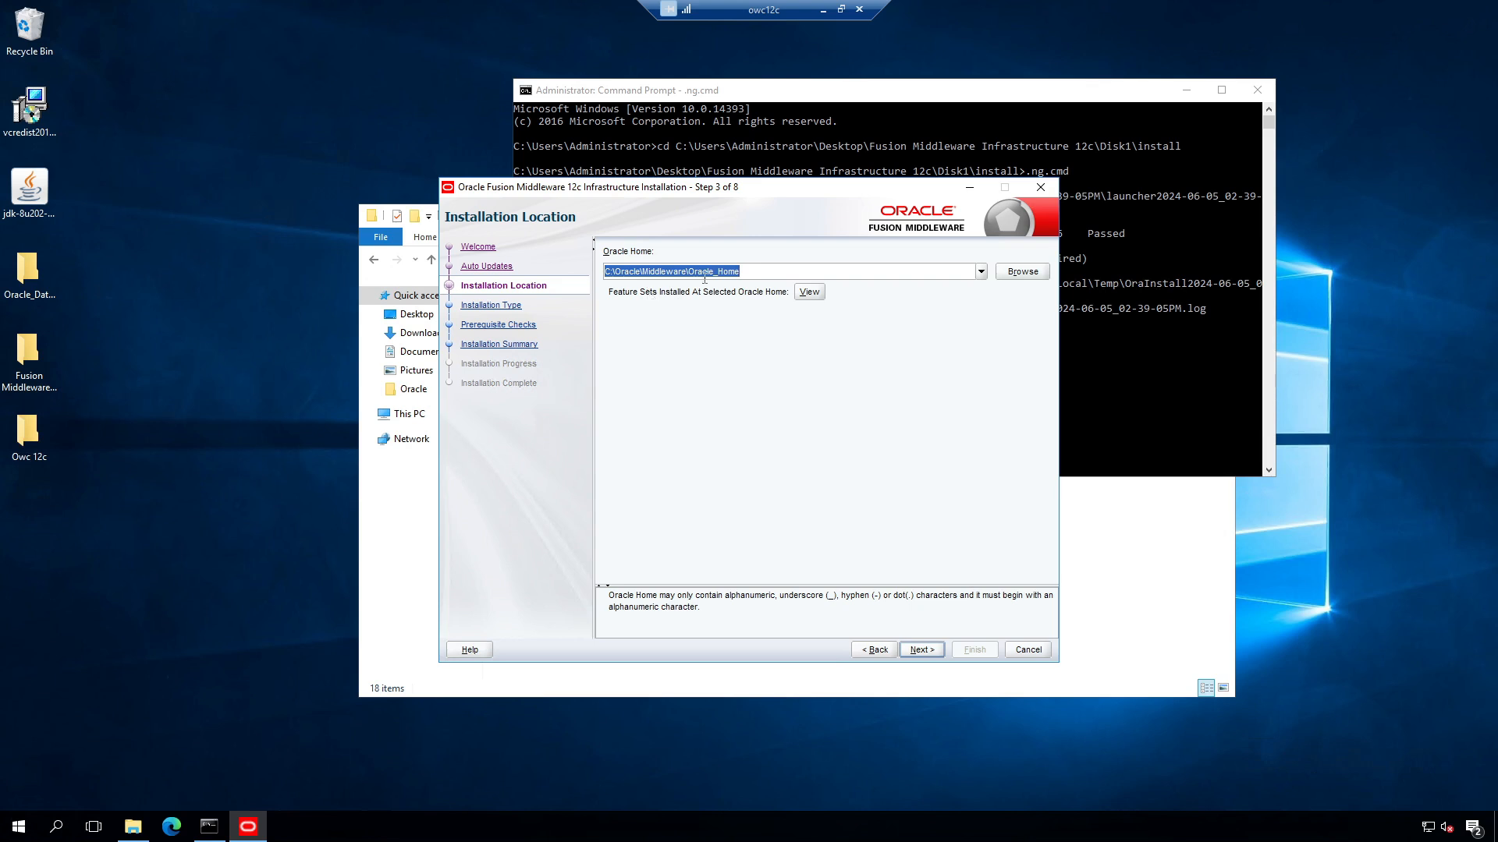
click(780, 271)
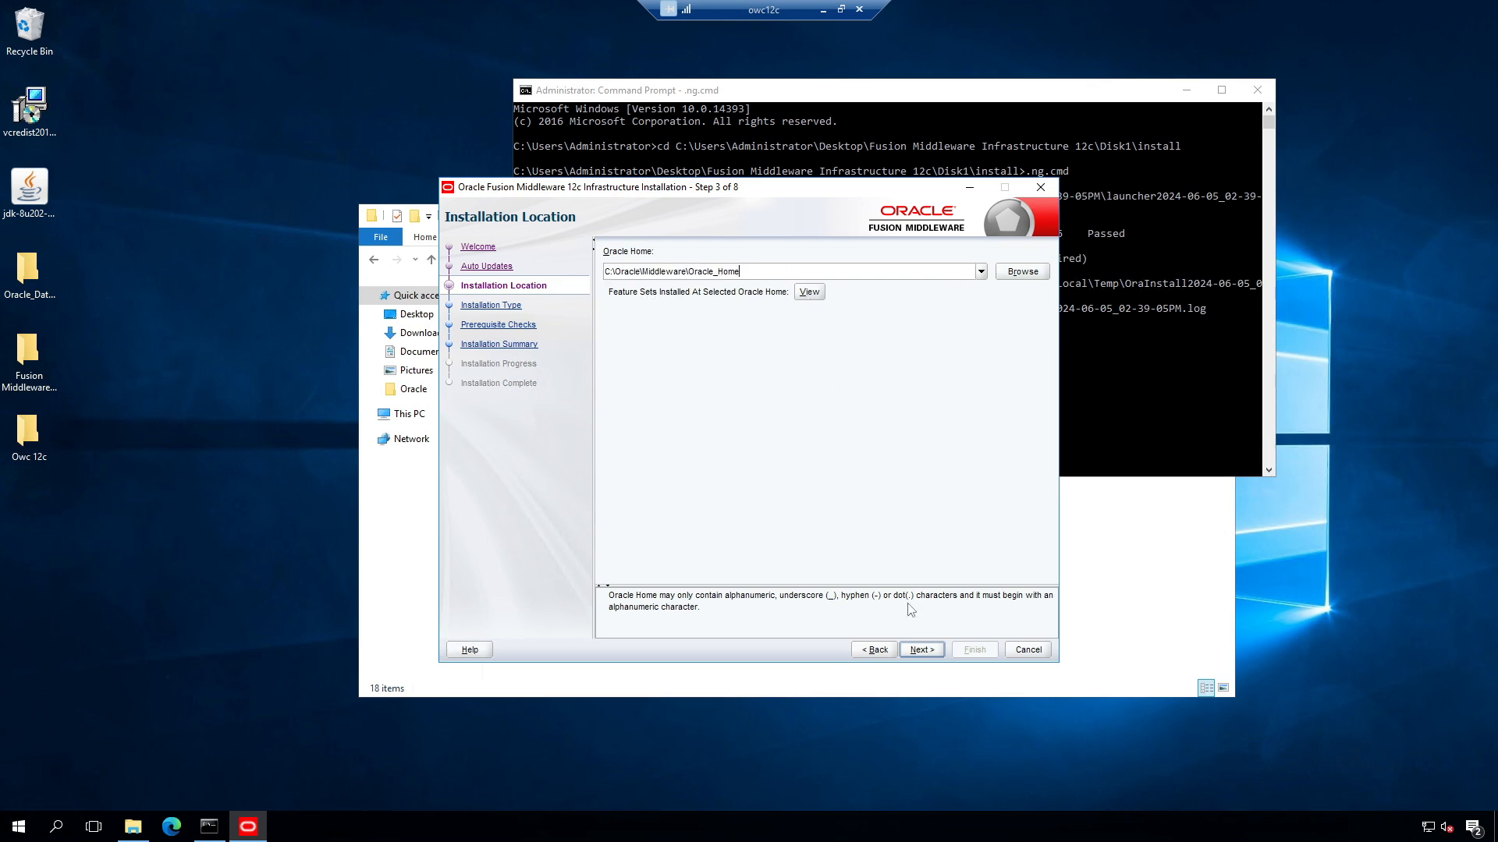
click(815, 293)
click(923, 652)
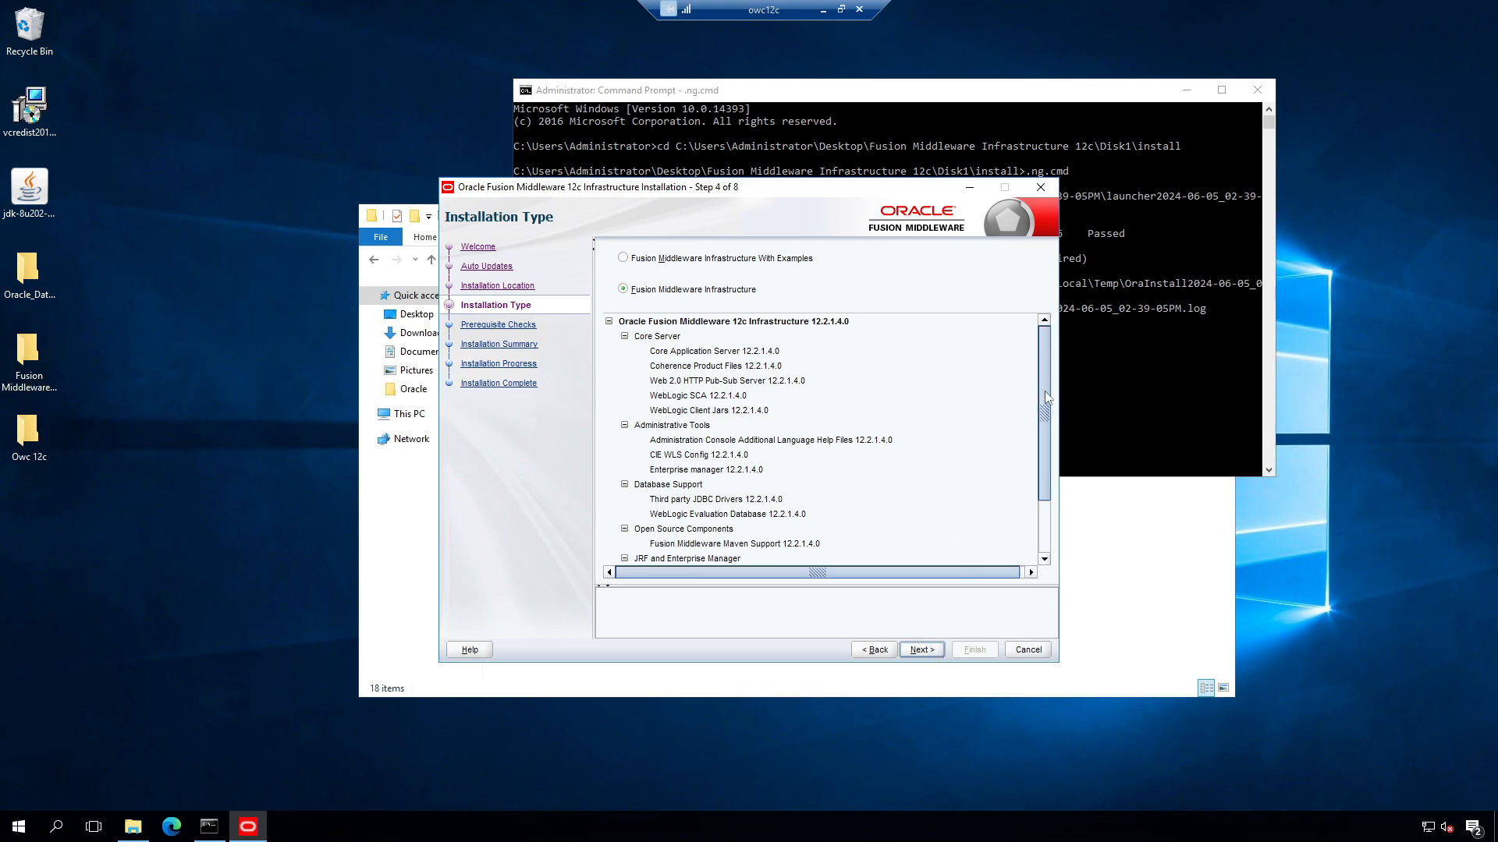
Step: Keep the Fusion Middleware Infrastructure install type and pass prerequisite checks to the Installation Summary
drag(1046, 390, 1042, 460)
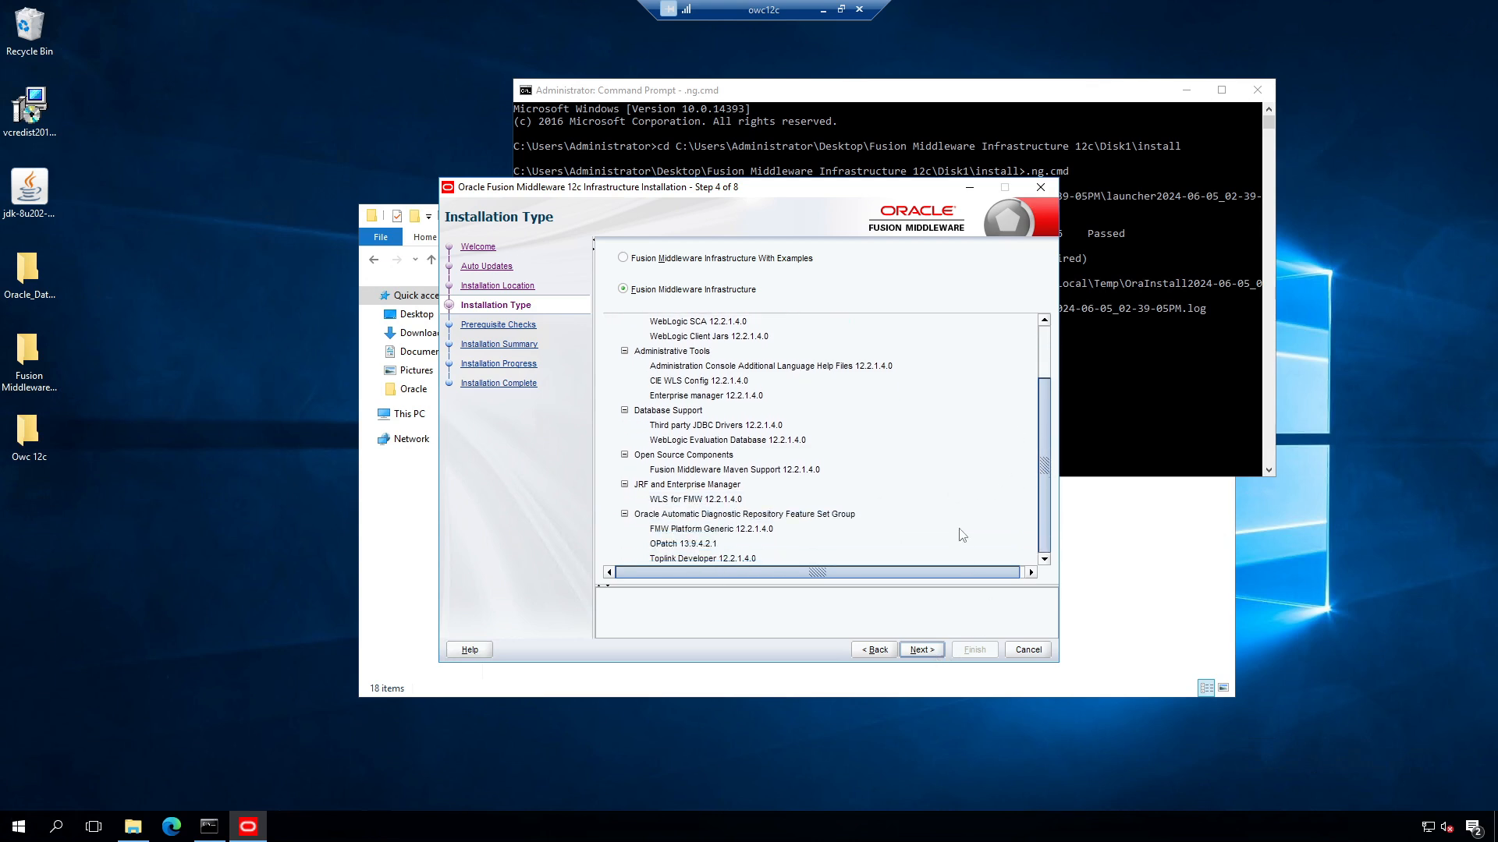
click(922, 652)
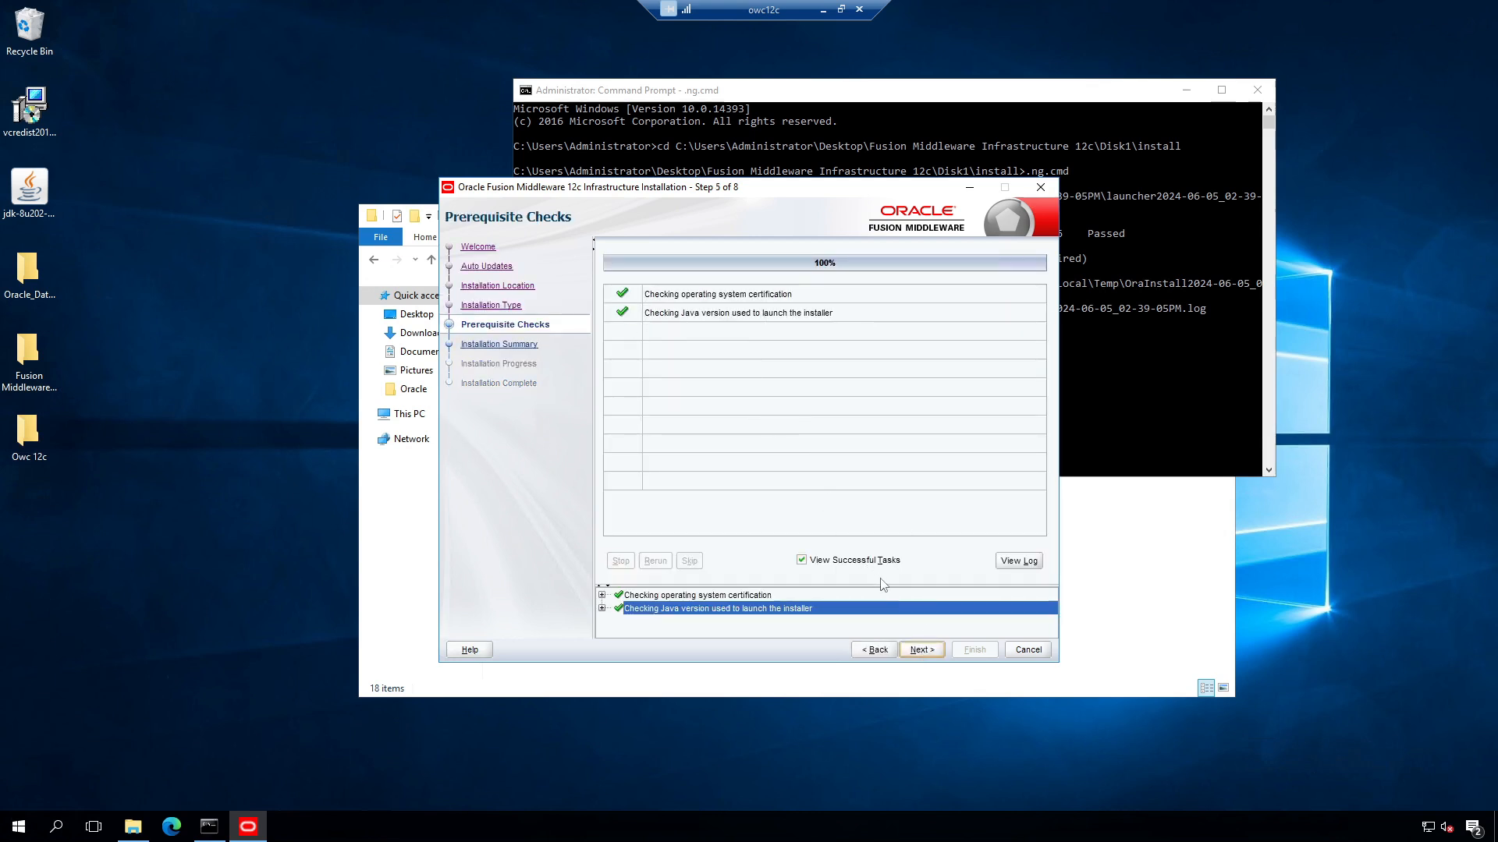
click(921, 649)
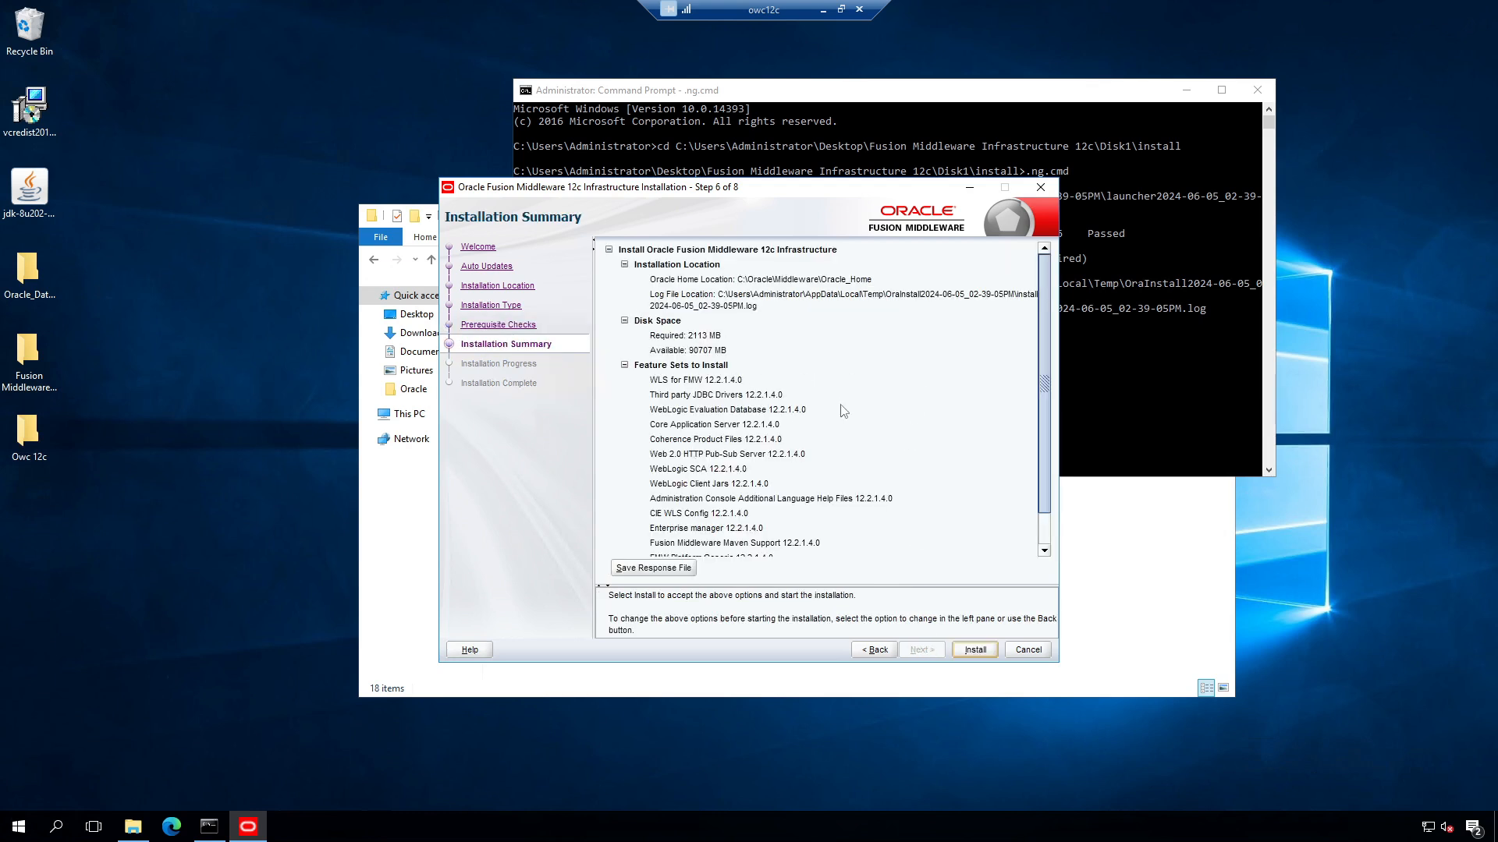
scroll(904, 398, down, 1)
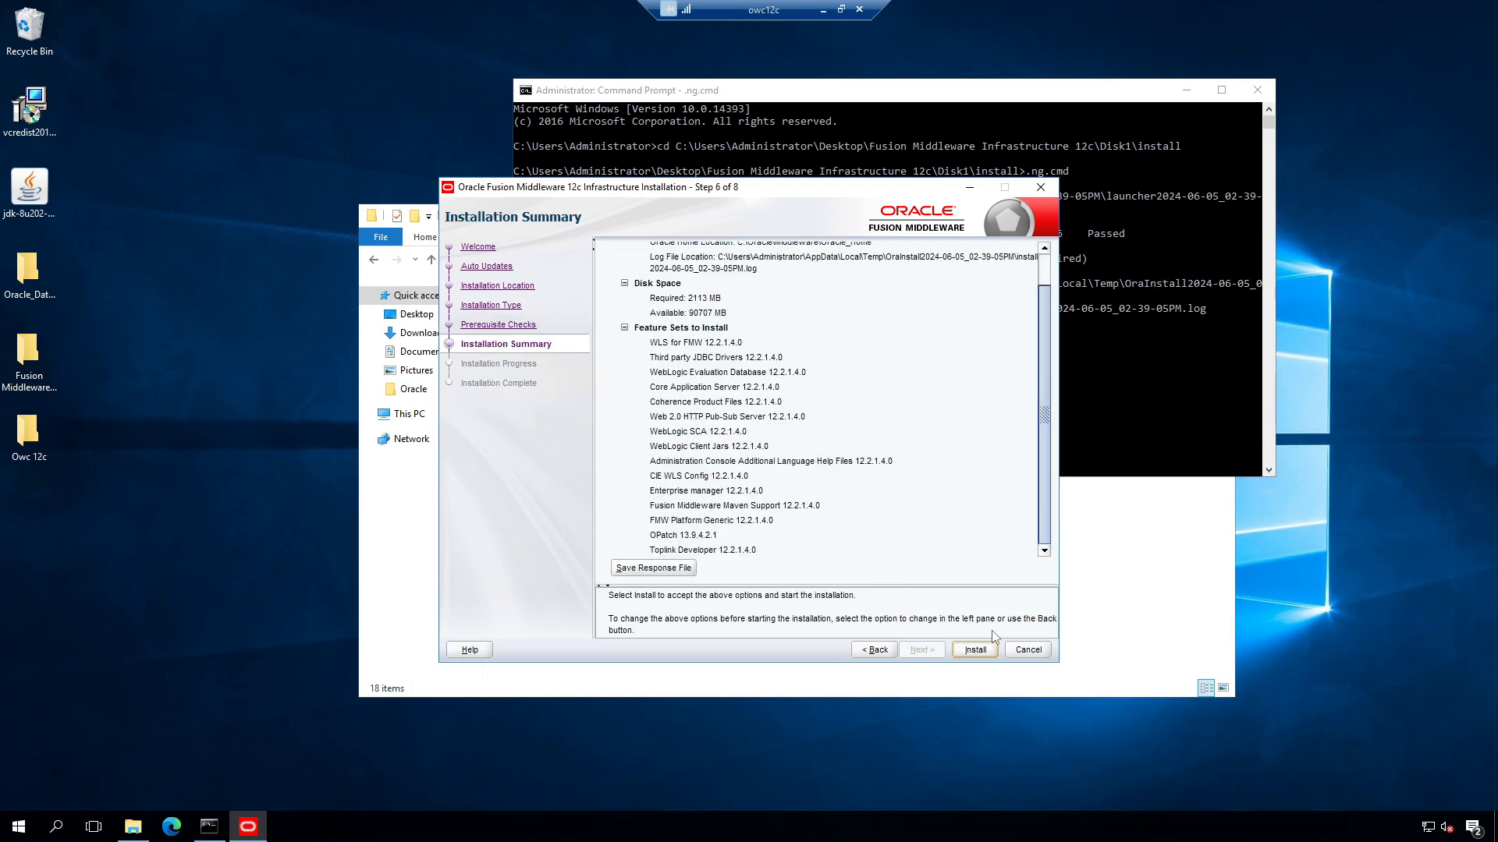
Step: Run the Fusion Middleware 12c Infrastructure installation to 100% and close the finished installer
click(975, 650)
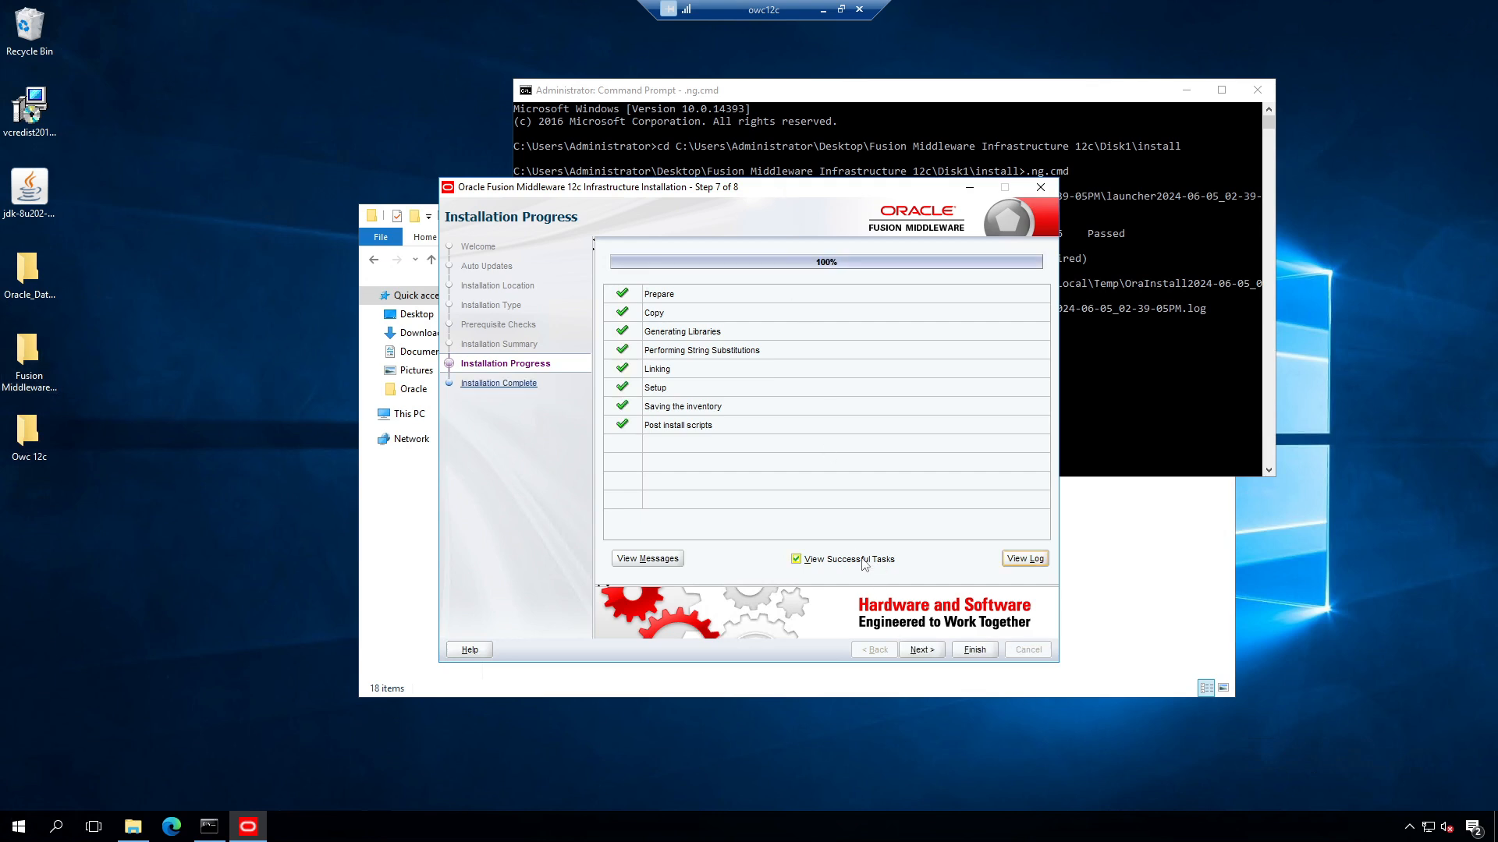
click(928, 652)
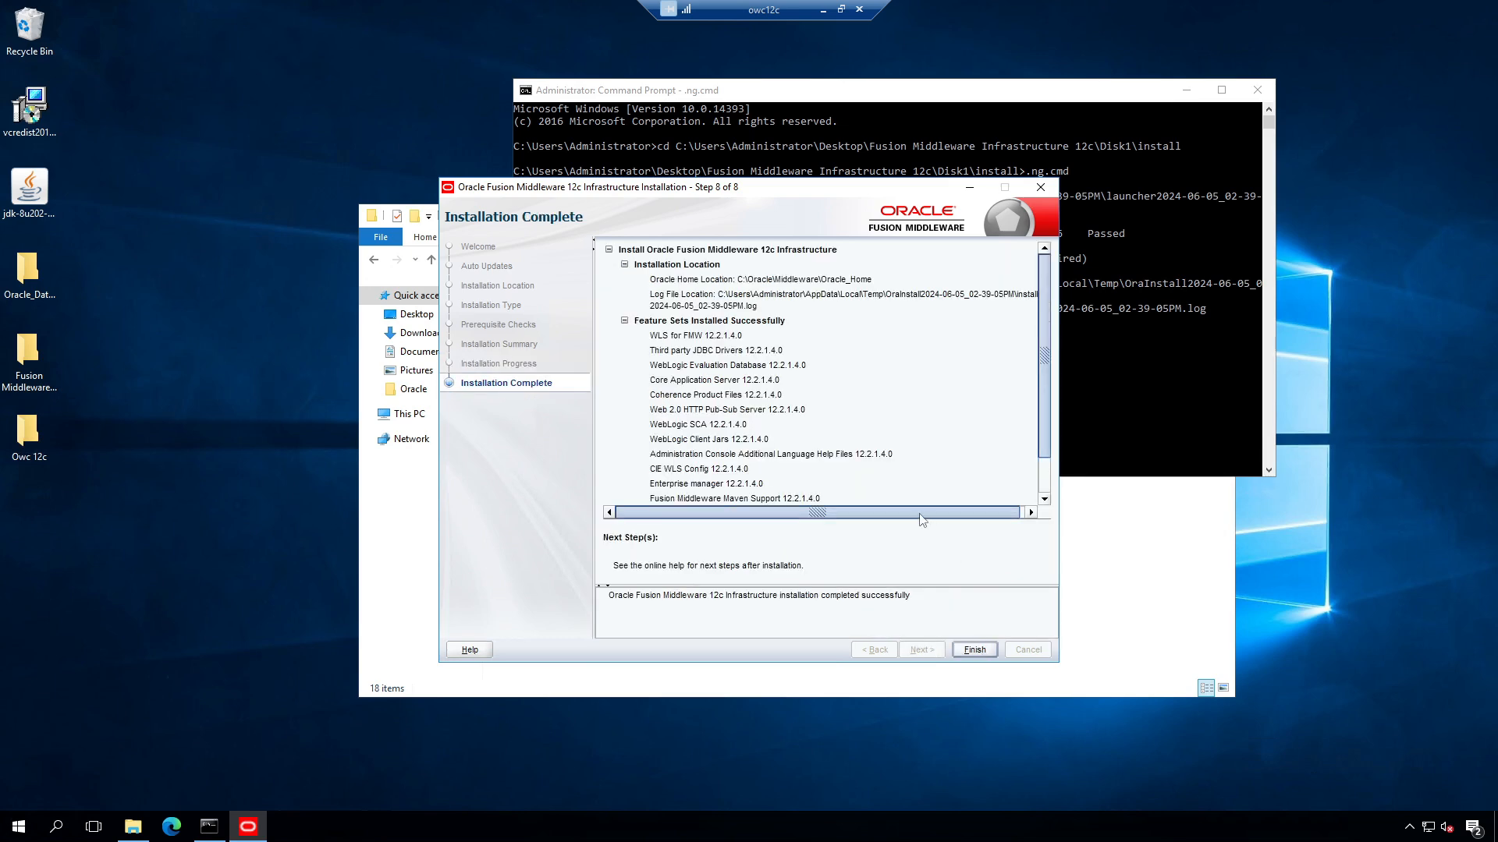
scroll(947, 495, down, 1)
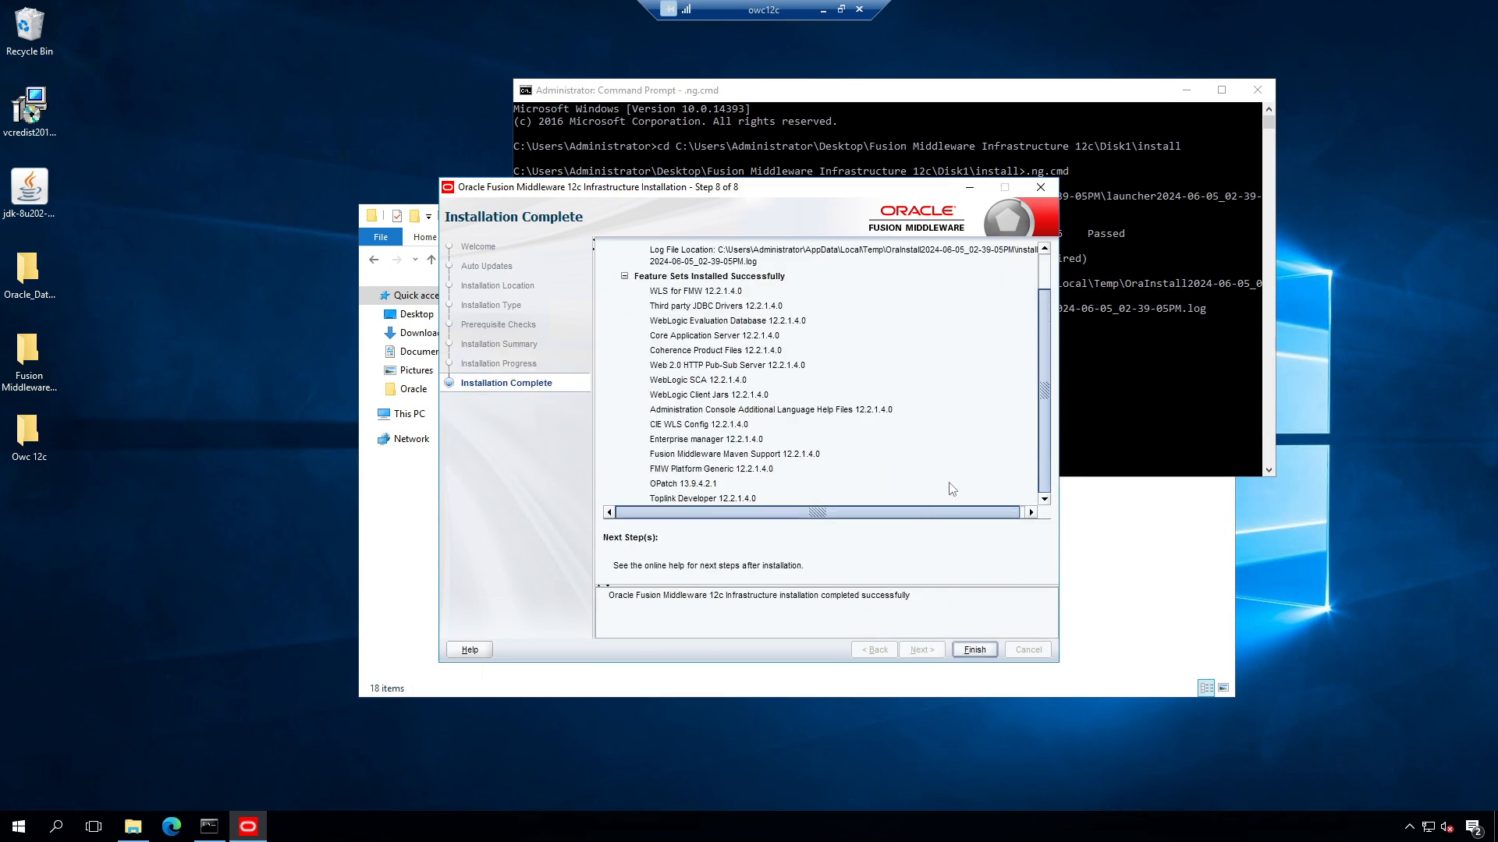
click(984, 653)
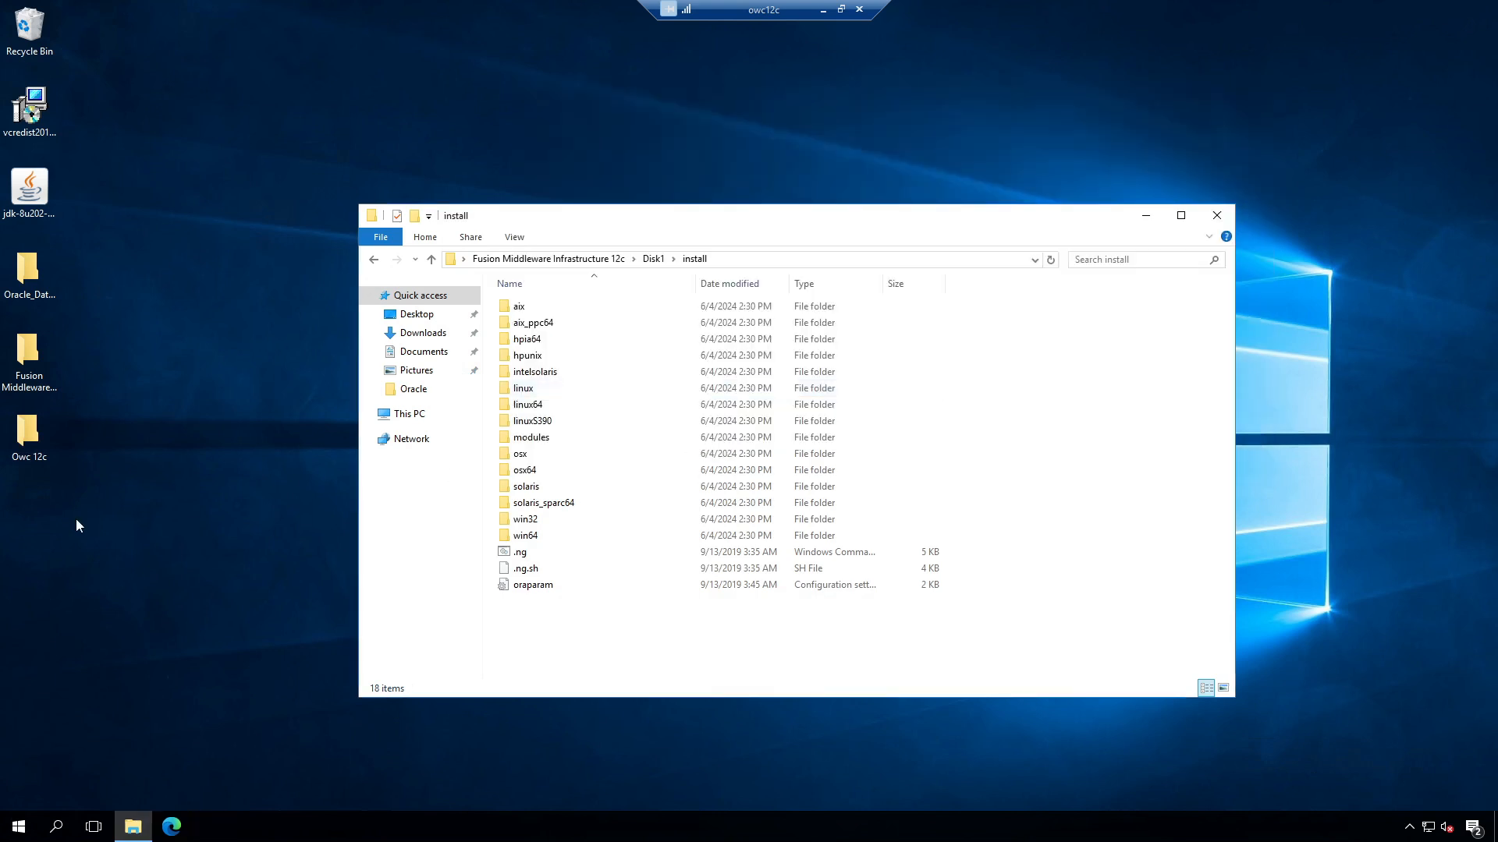
Step: Browse to the Owc 12c Disk1\install folder and reveal its full path for copying
double_click(35, 439)
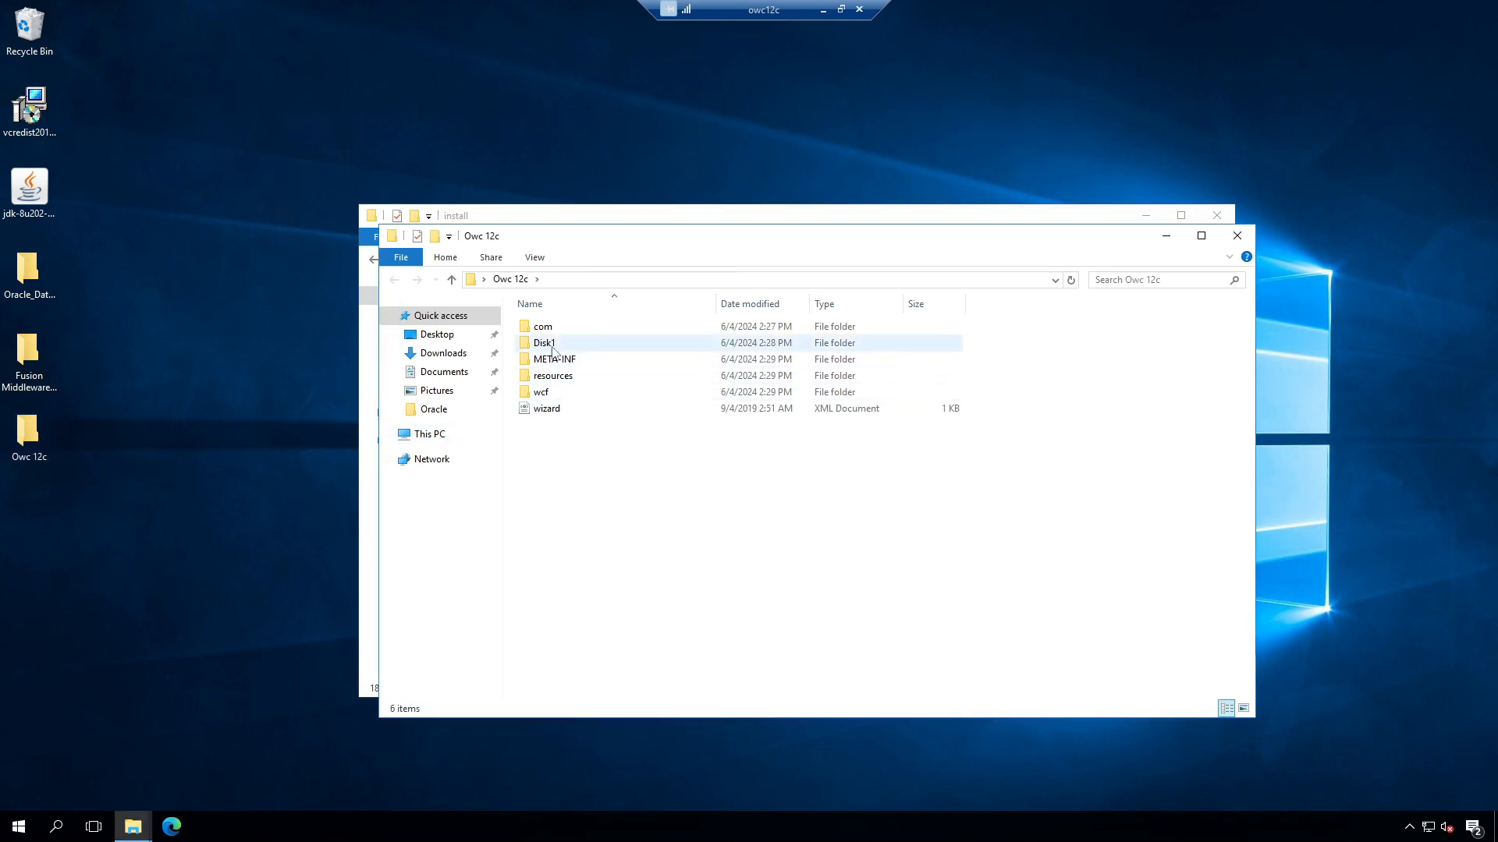
double_click(552, 343)
double_click(552, 329)
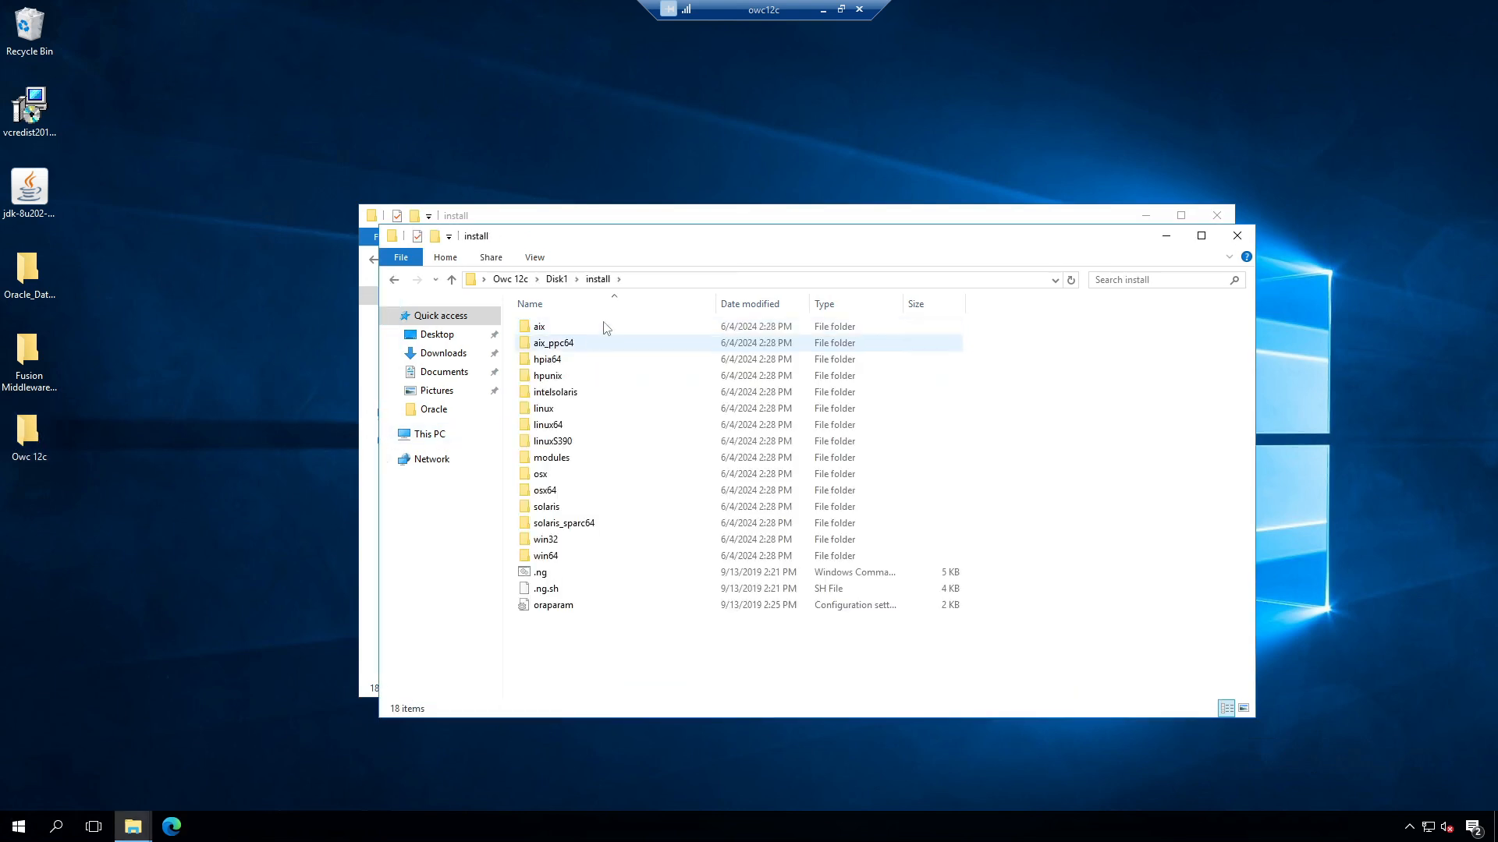
click(663, 279)
key(ctrl+c)
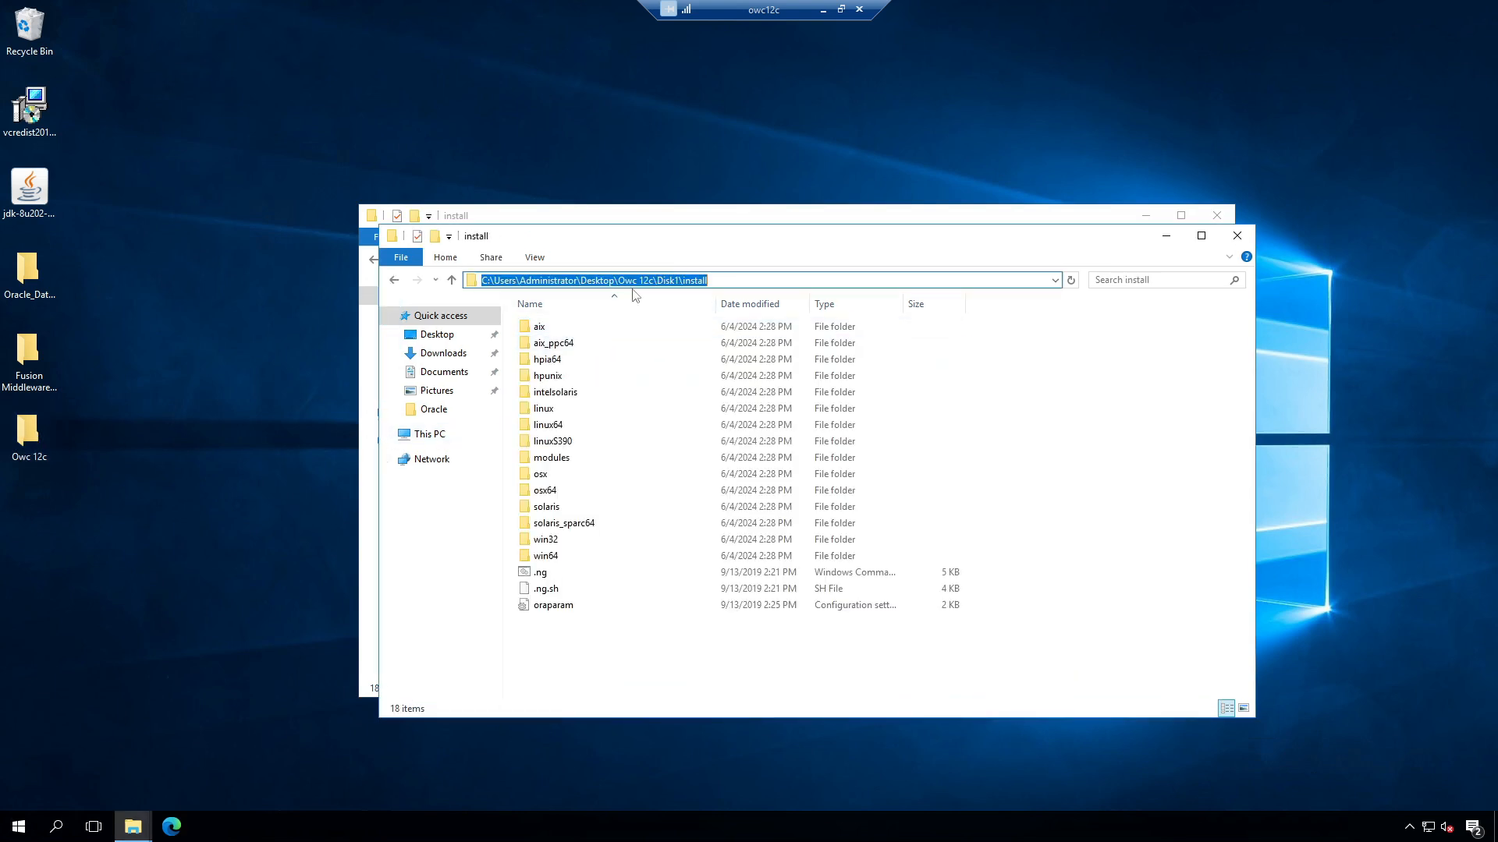
Step: Start Command Prompt with administrator rights
click(19, 829)
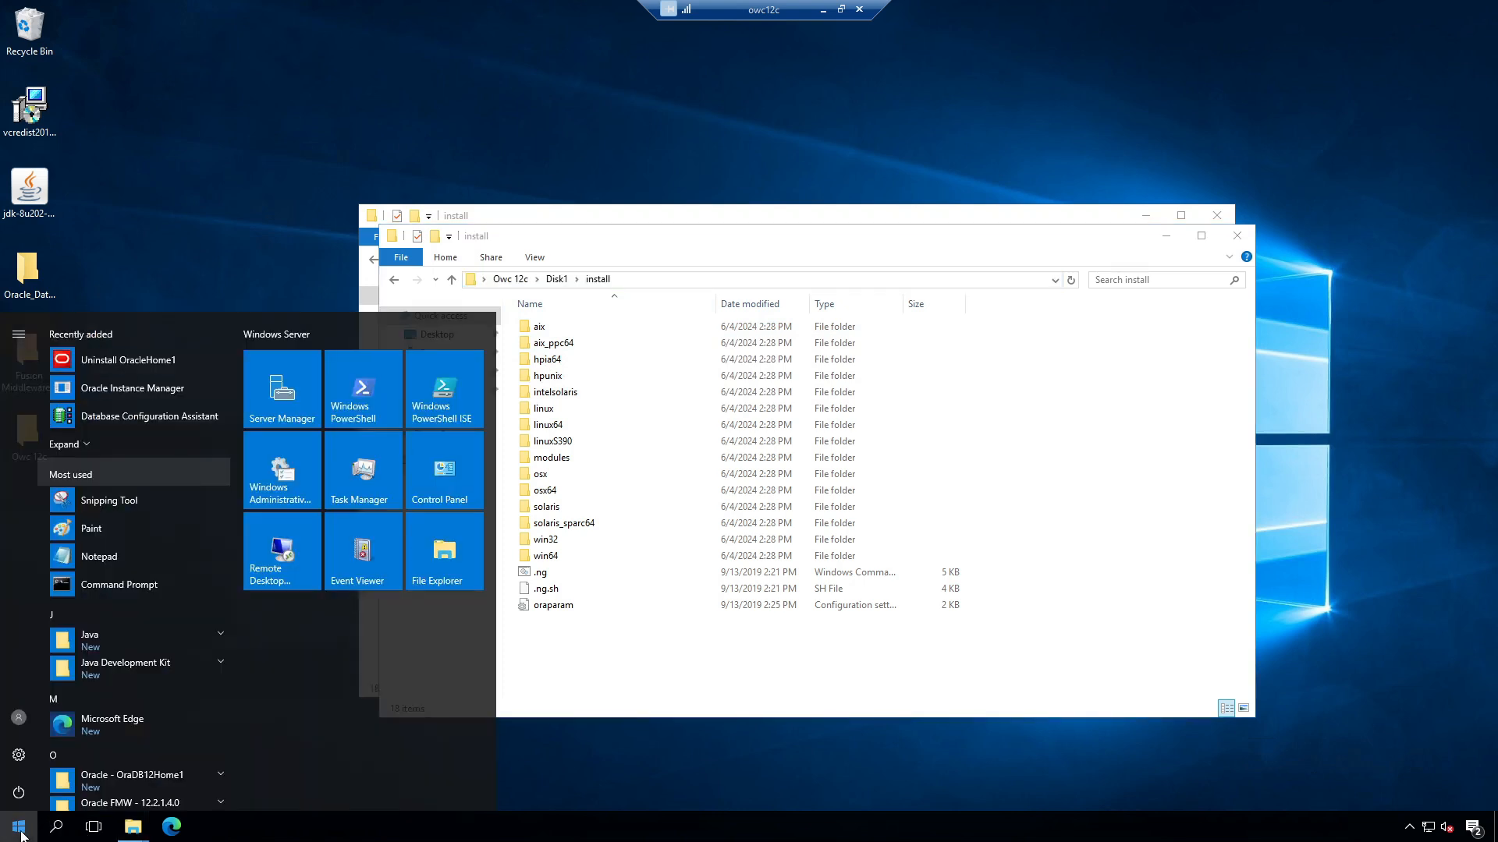
text(cmd)
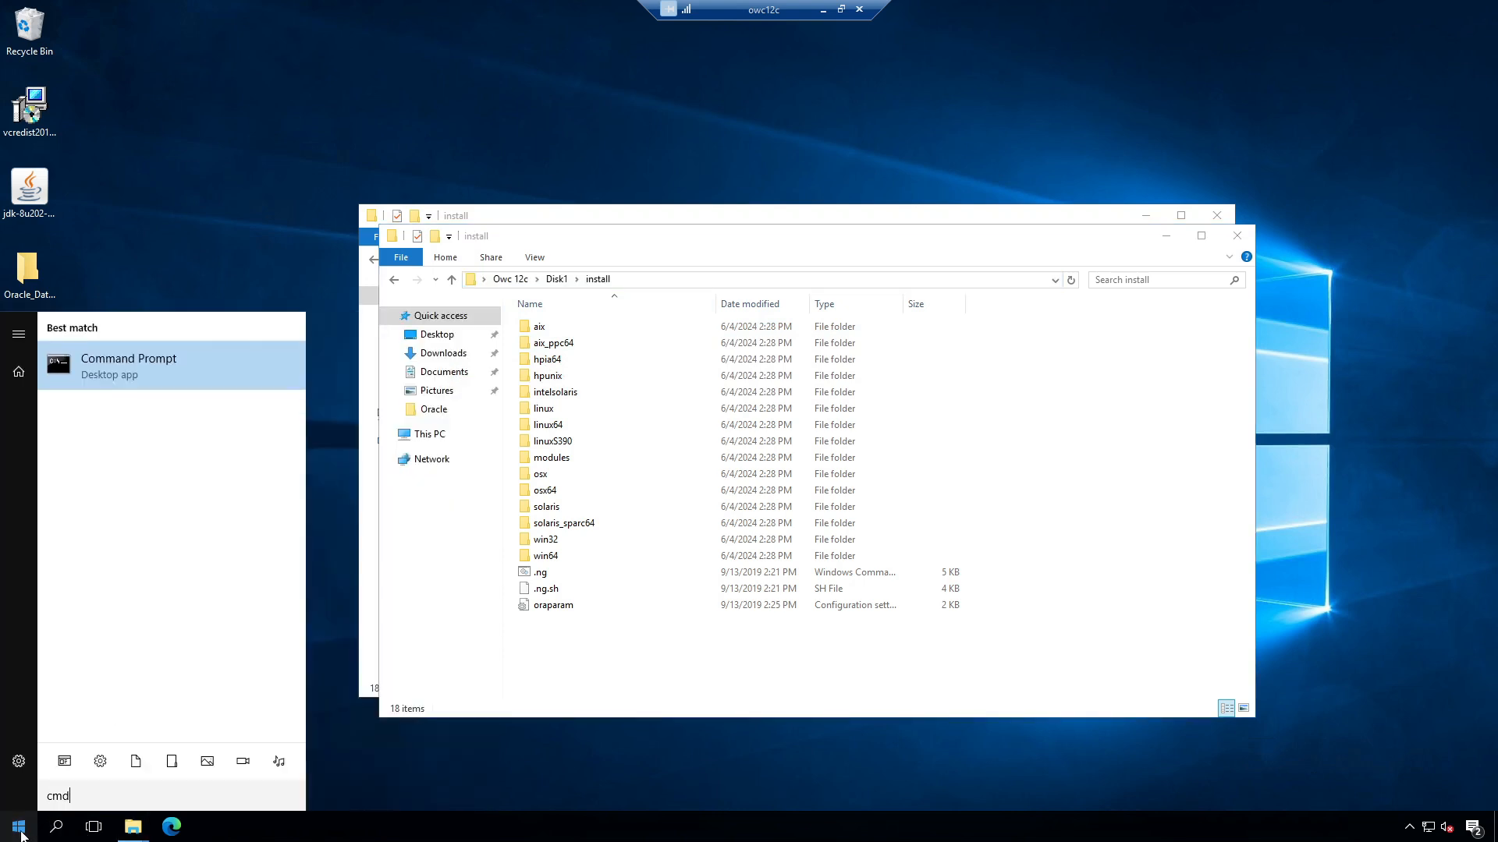
right_click(141, 372)
click(218, 388)
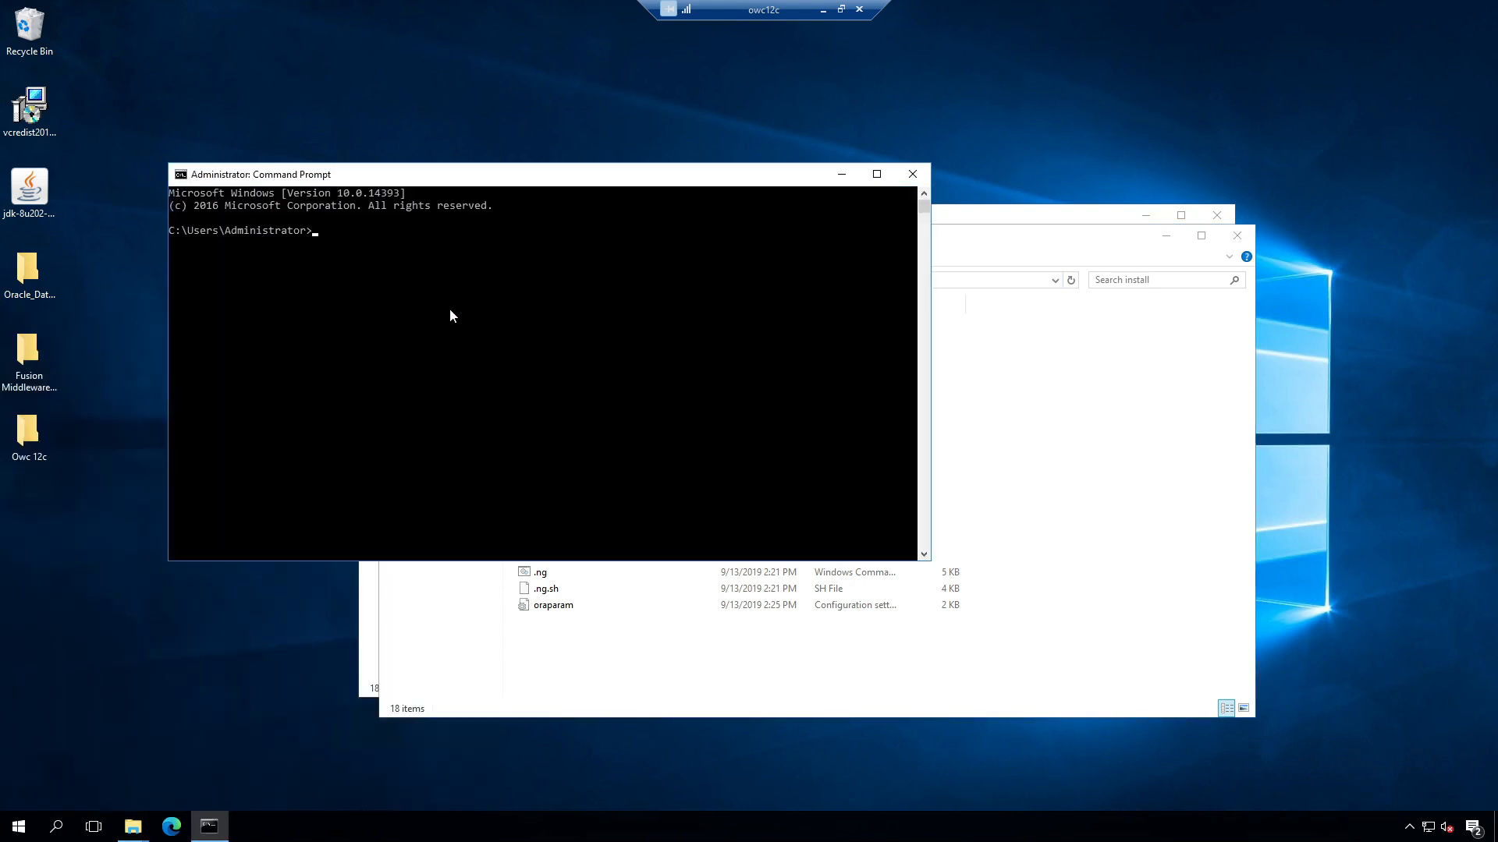
Step: Change into the pasted install folder path and run .ng.cmd
text(cd)
key(ctrl+v)
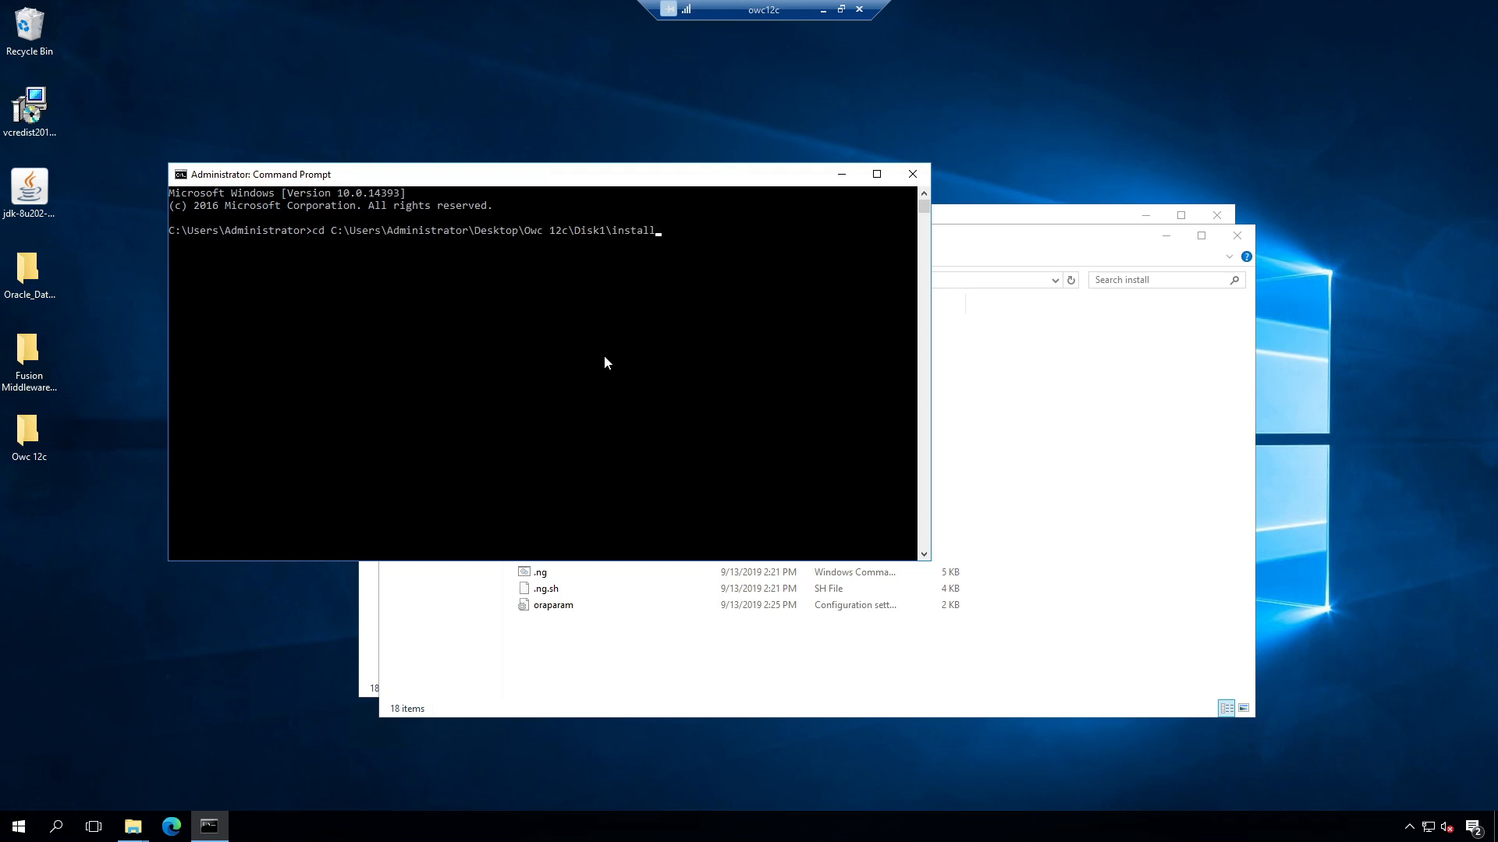
key(Return)
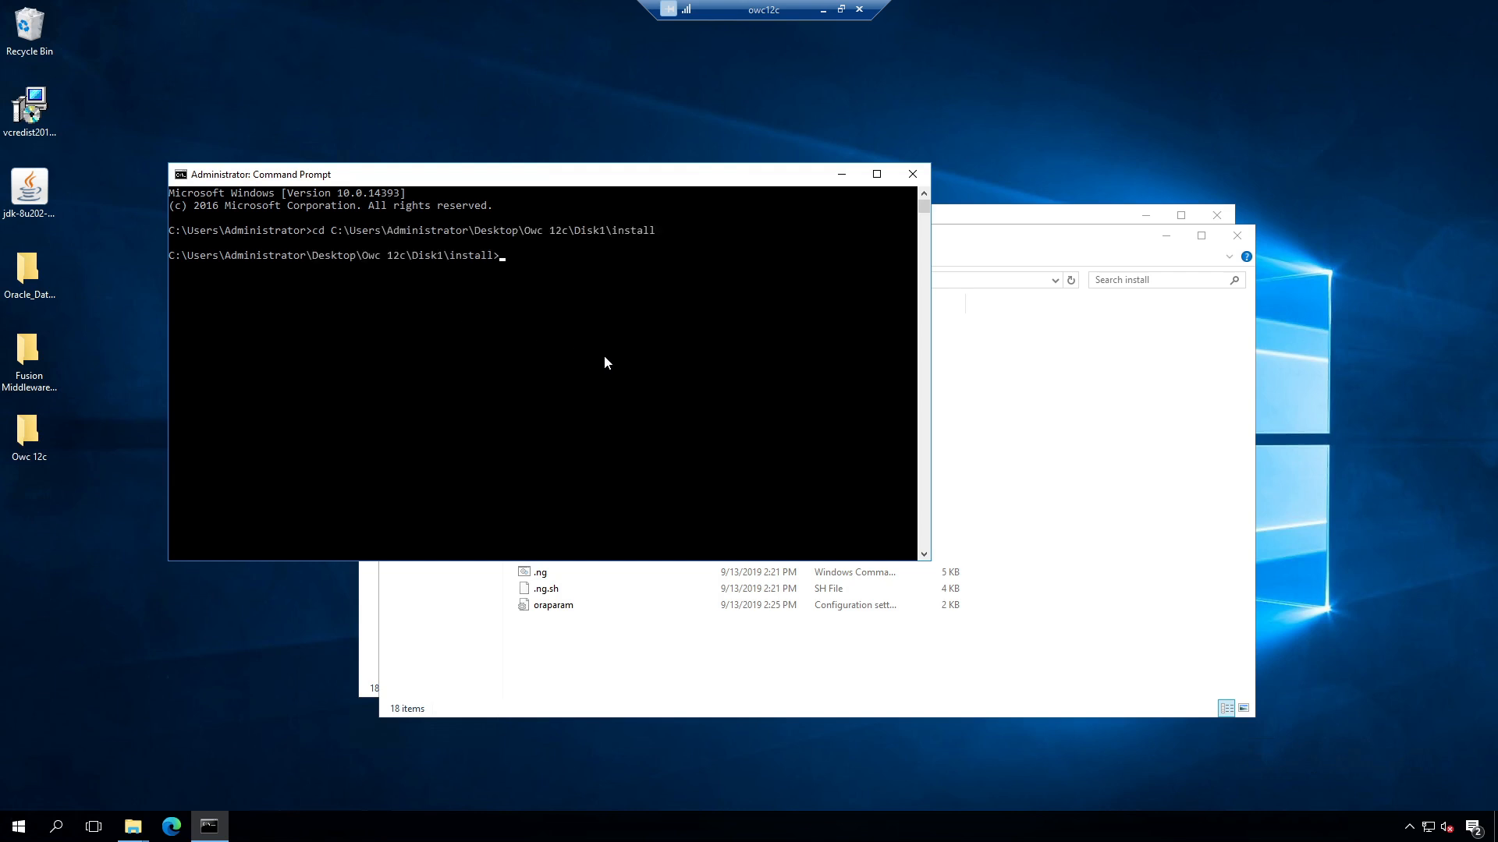
text(.ng.cmd)
key(Return)
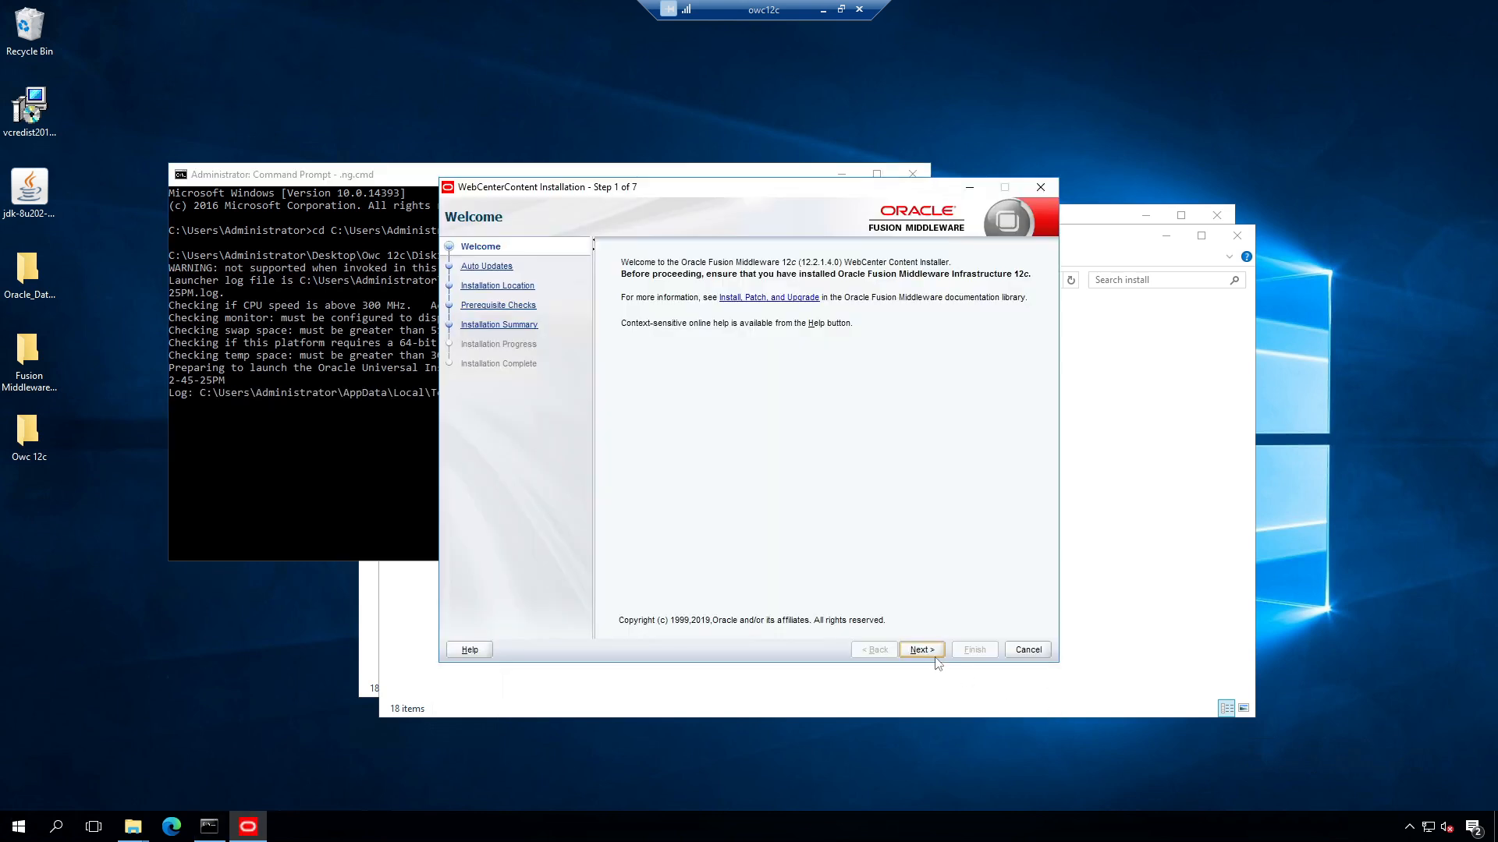
Step: Skip auto updates and set the Oracle Home to C:\Oracle\Middleware\Oracle_Home
click(931, 653)
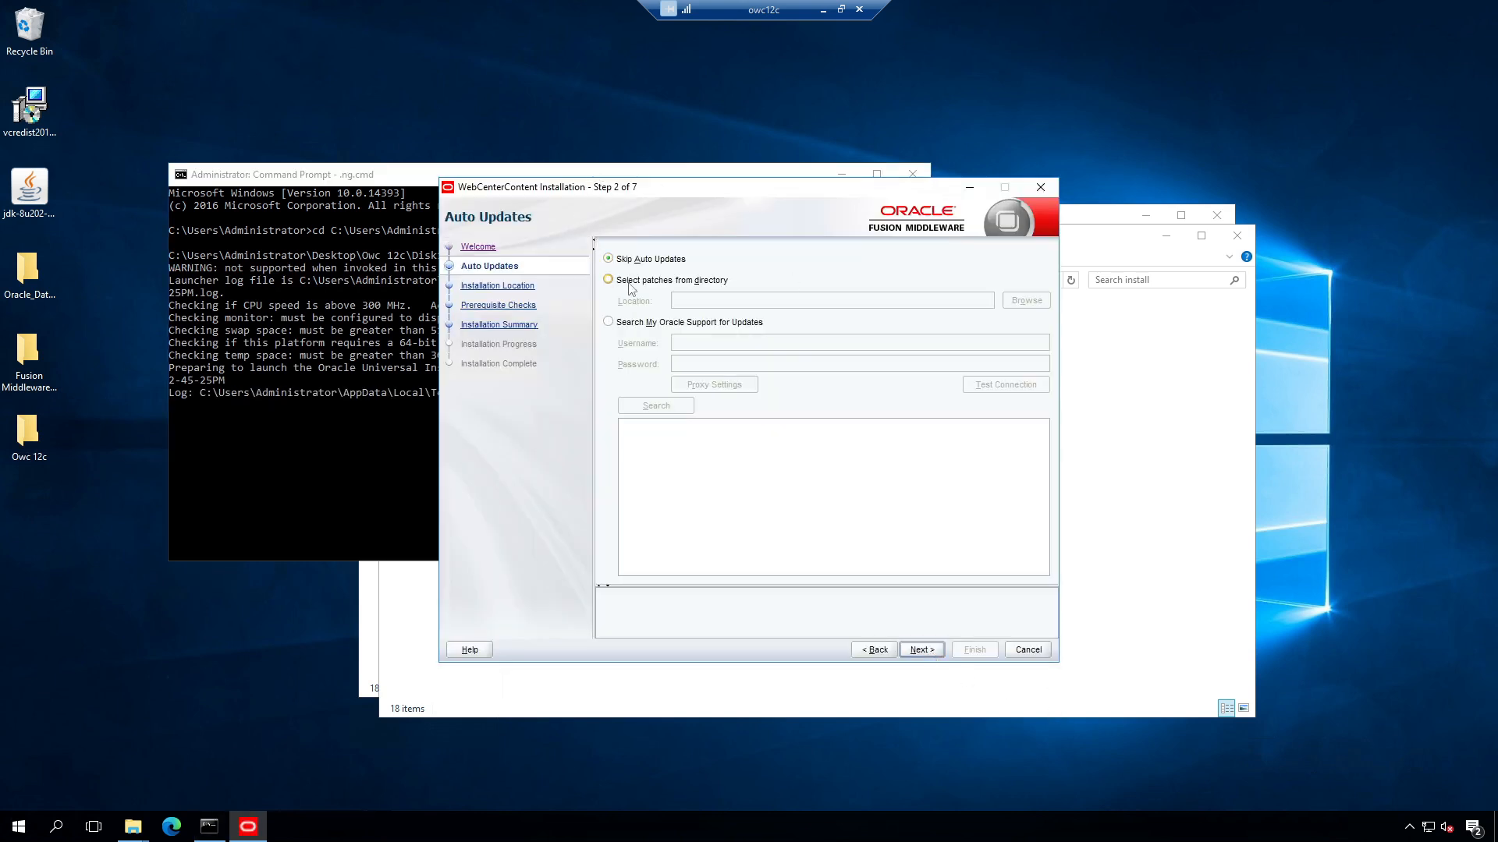
click(929, 649)
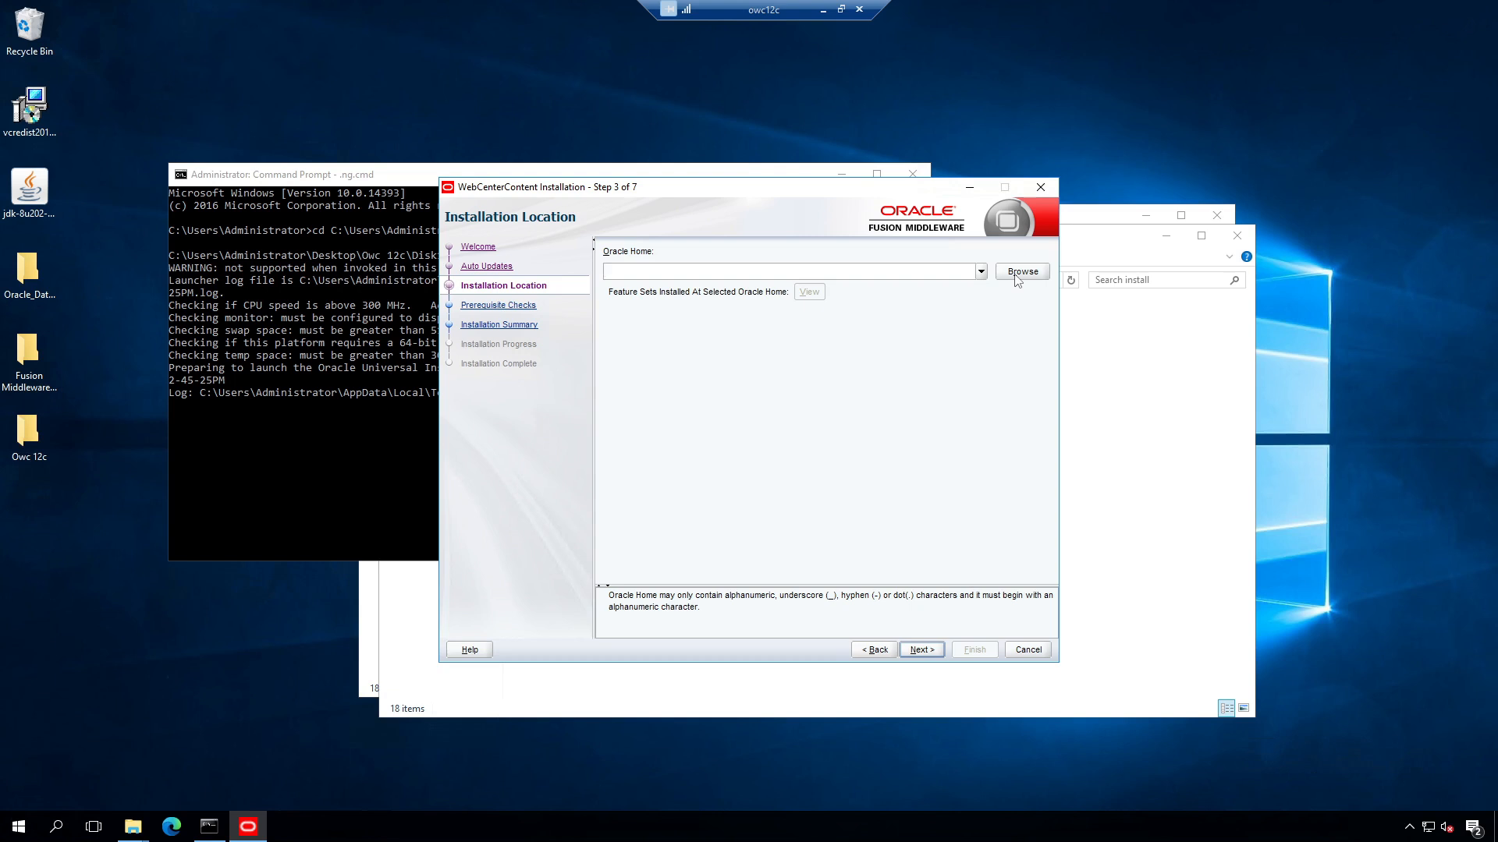
click(1016, 276)
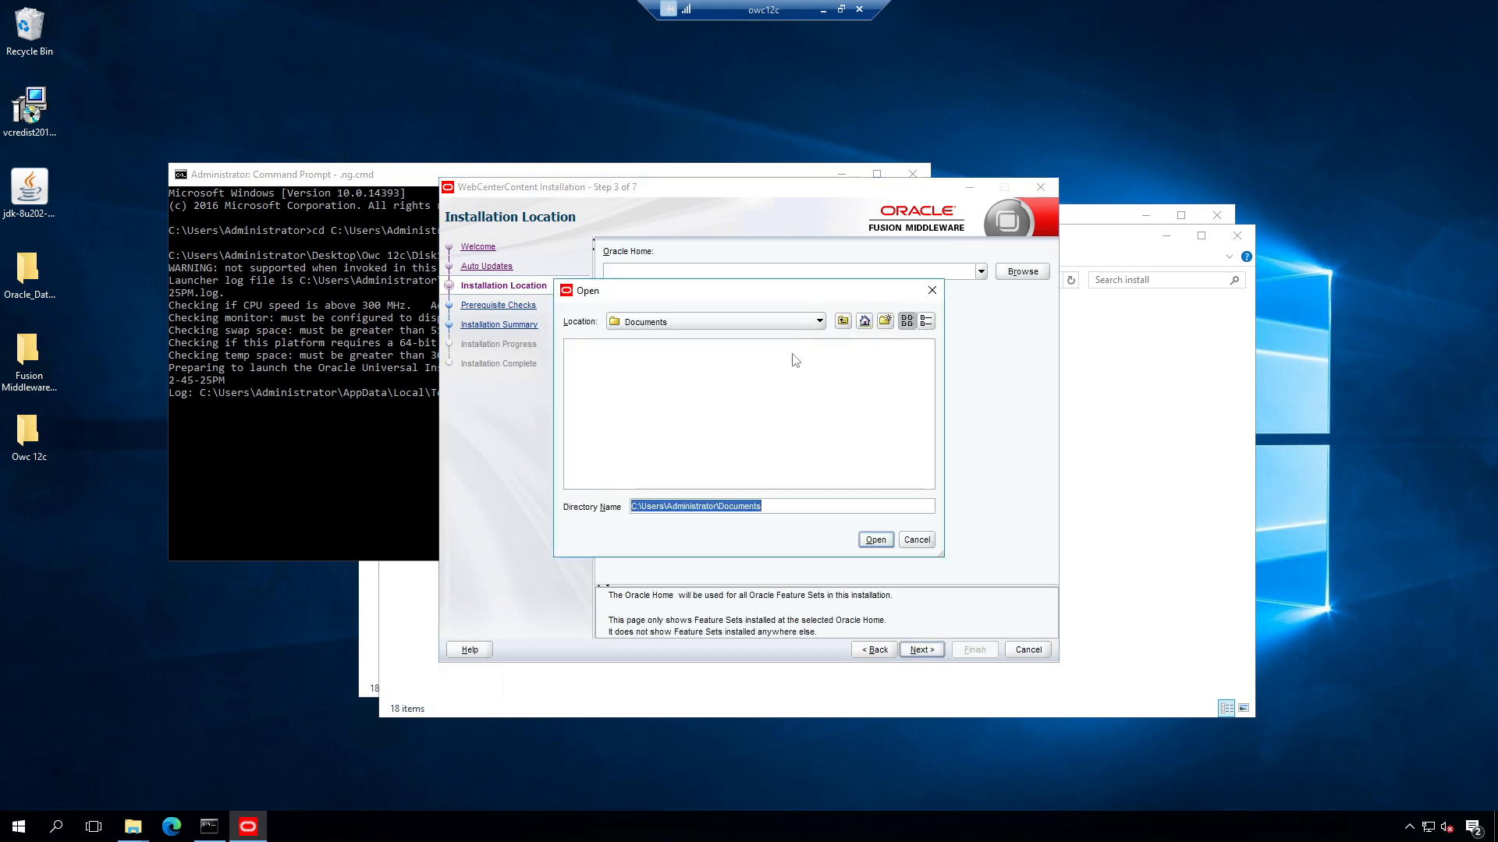
click(917, 538)
click(981, 271)
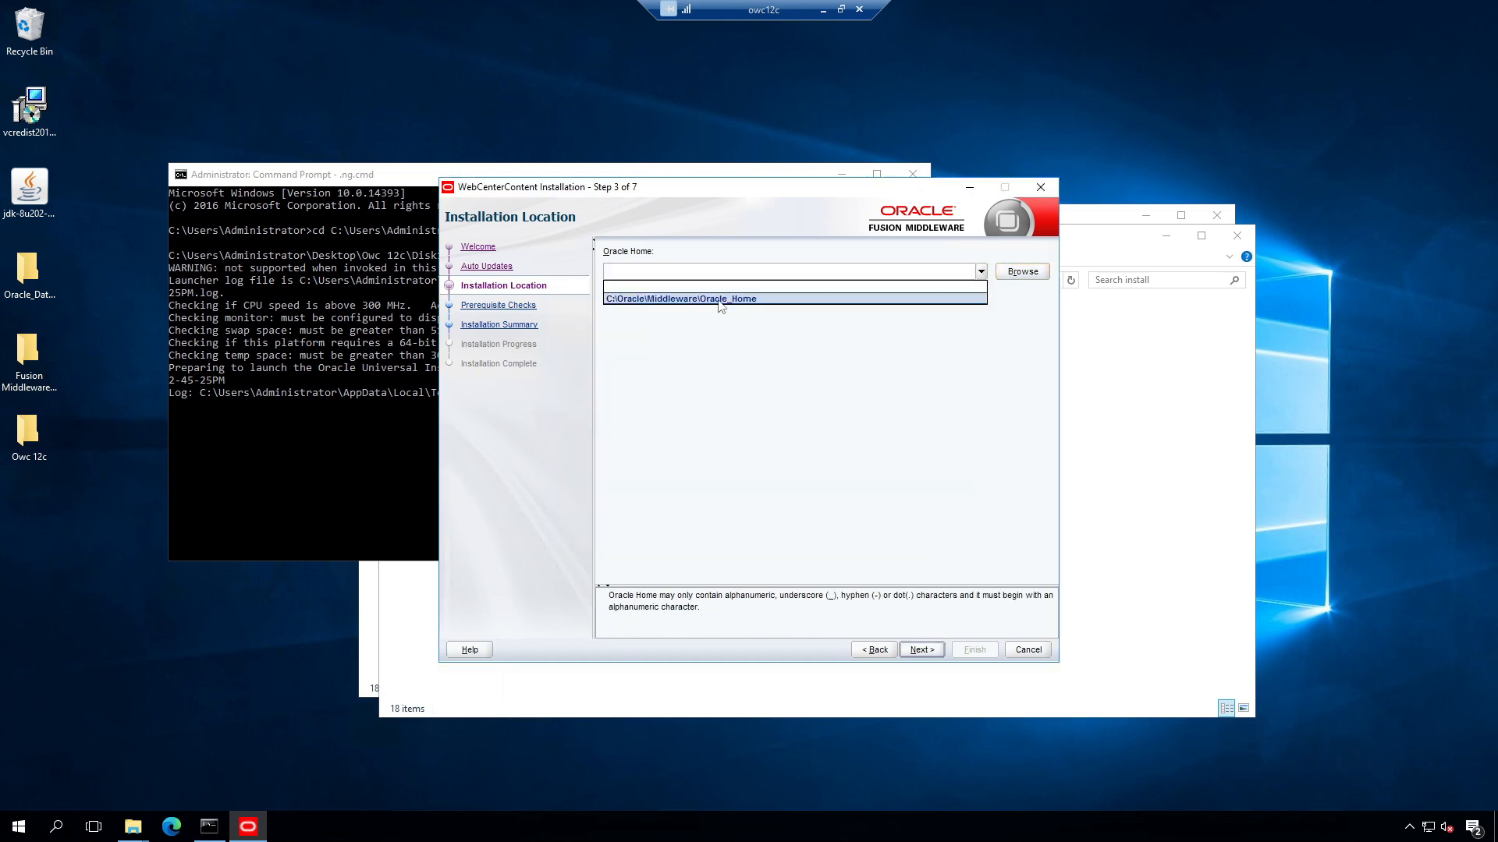
click(720, 299)
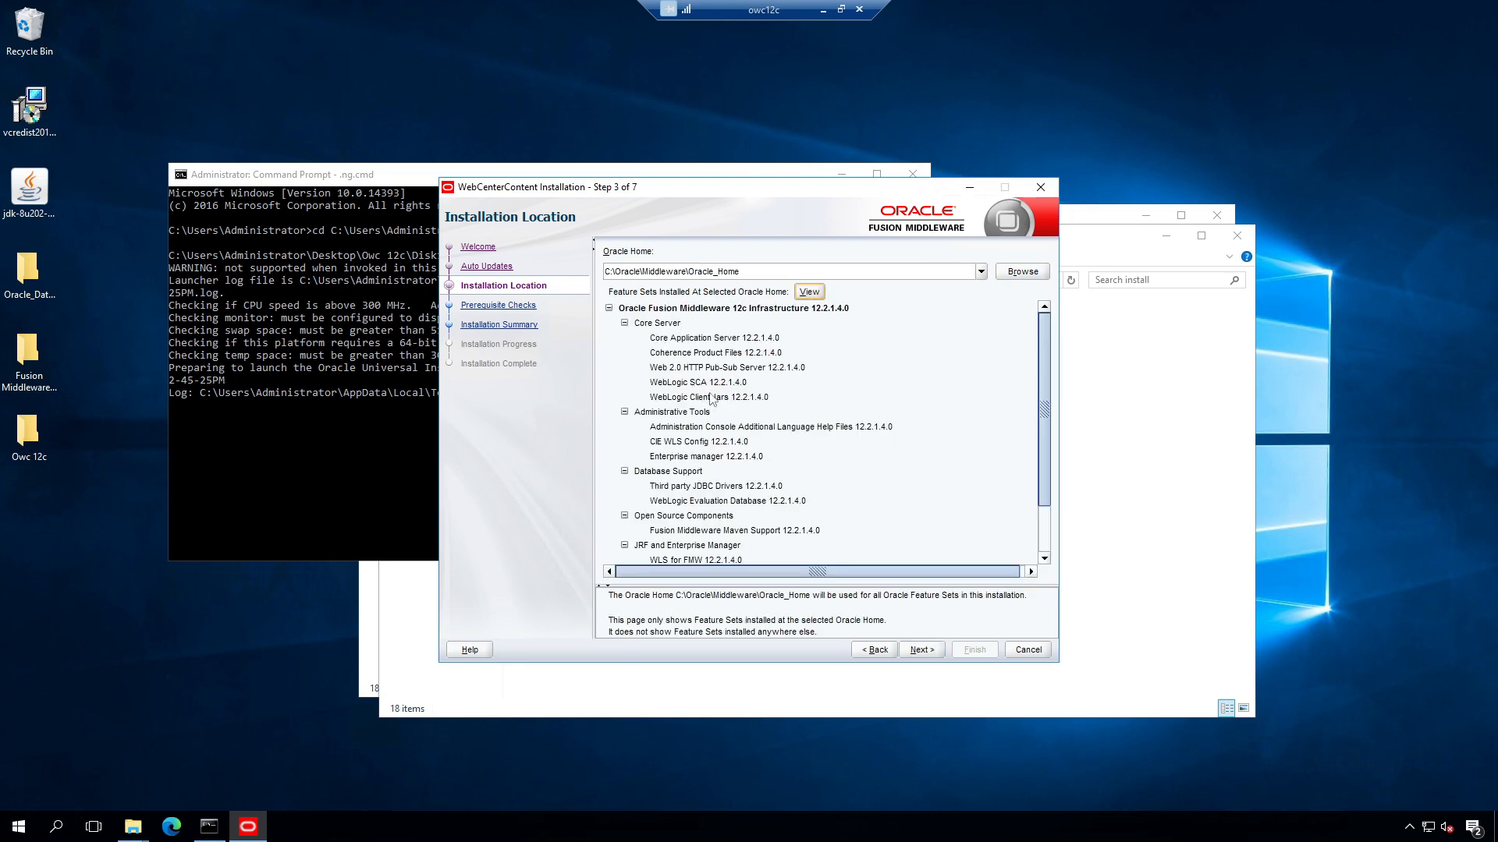
scroll(736, 400, down, 2)
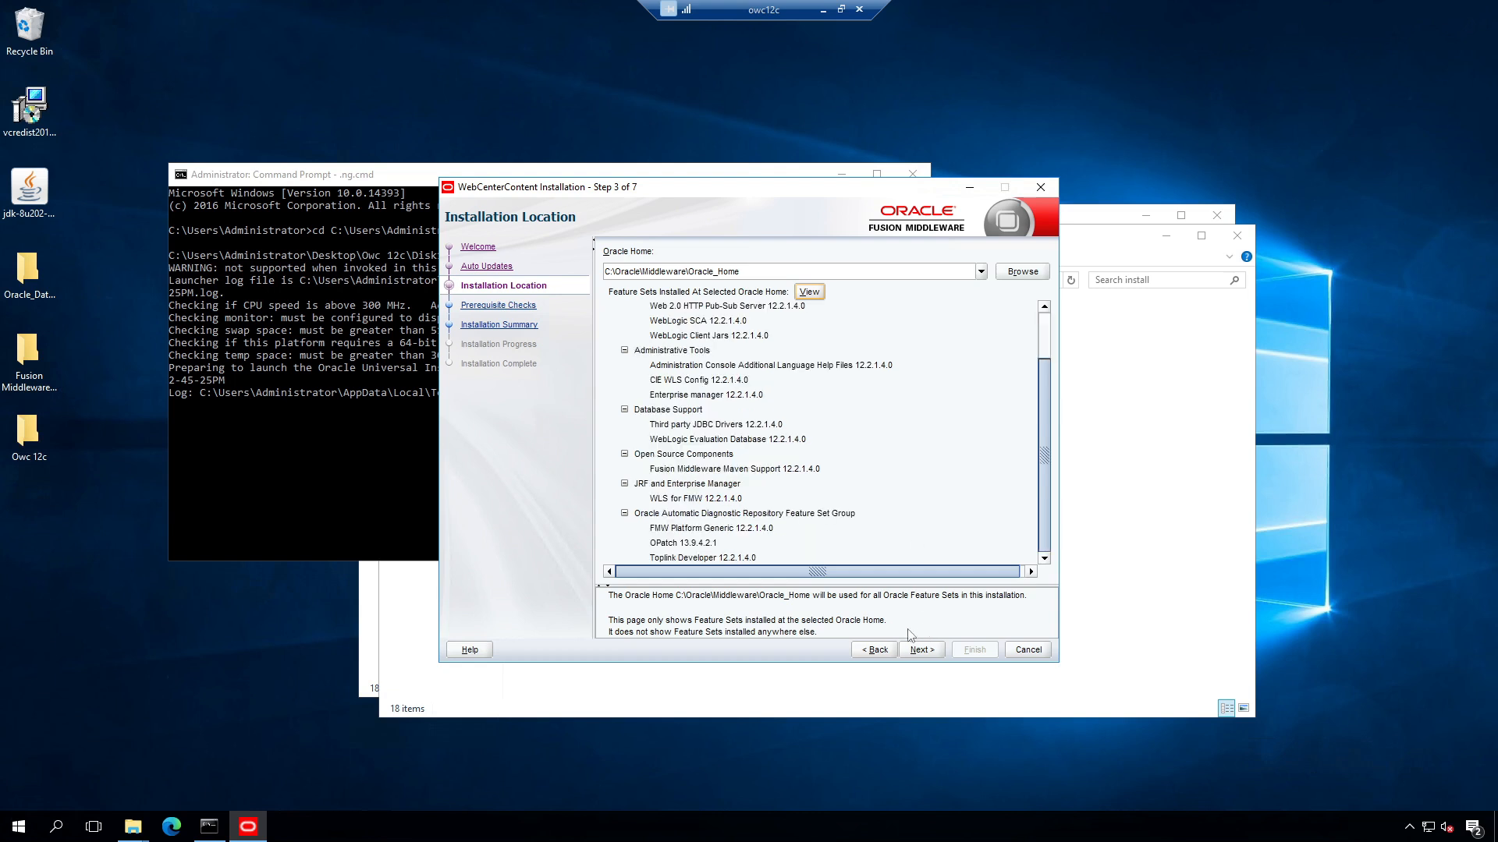
Step: Pass the prerequisite checks, install WebCenter Content 12.2.1.4.0, and finish the wizard
click(921, 652)
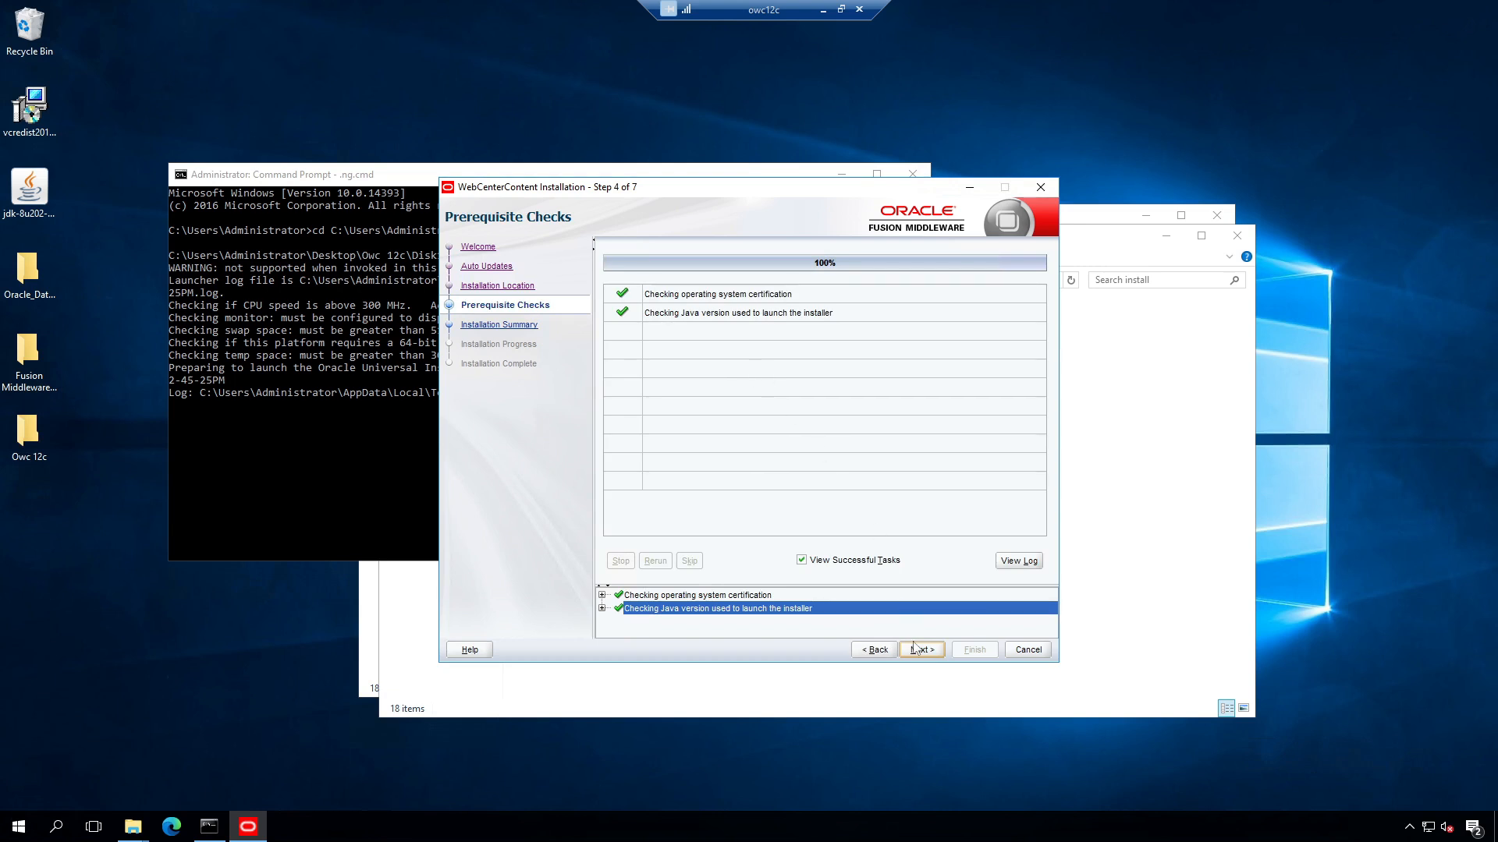
click(926, 653)
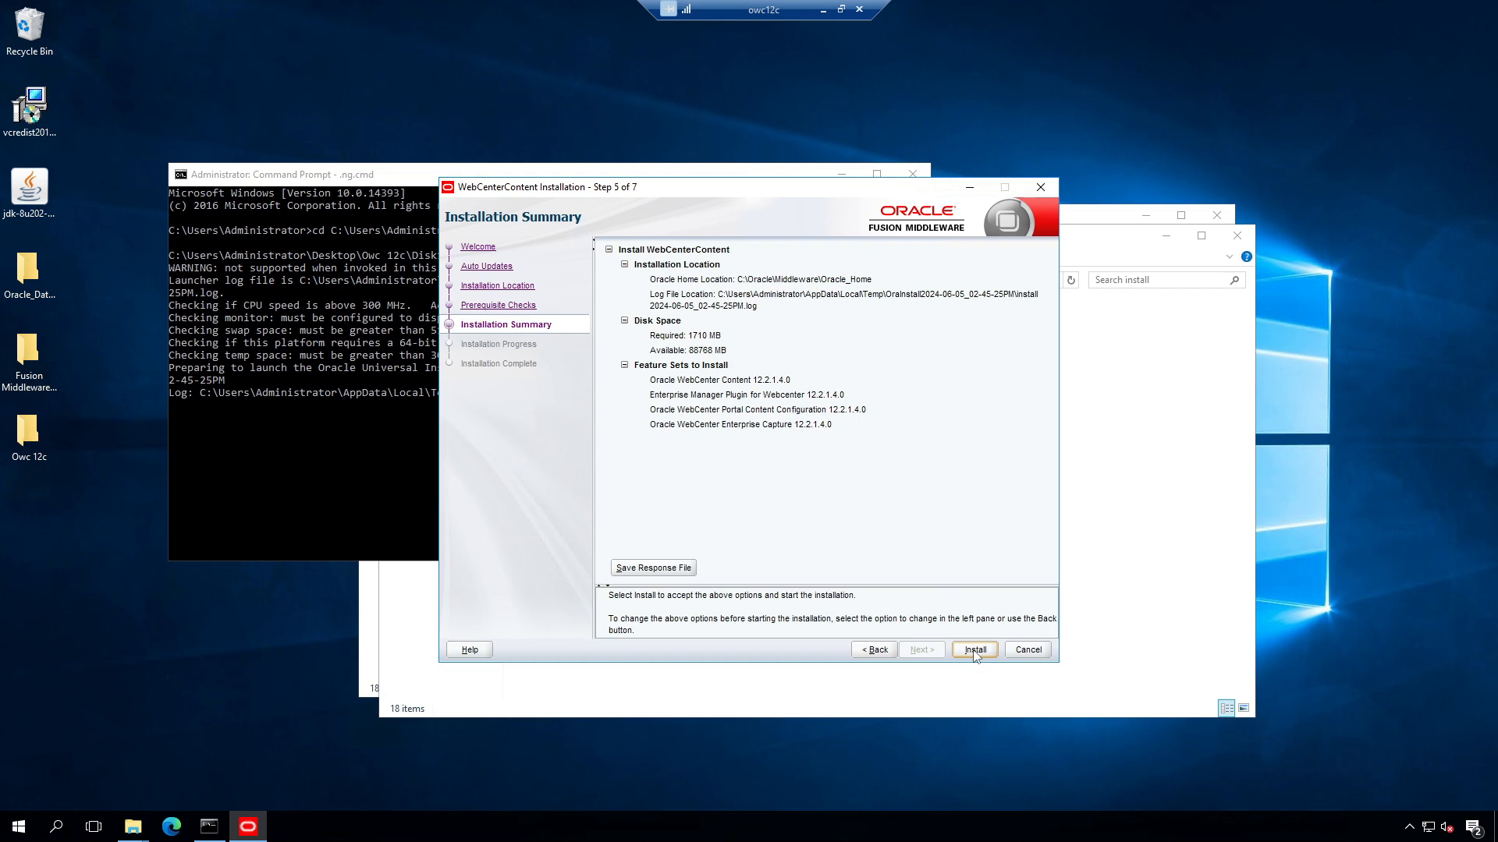
click(974, 650)
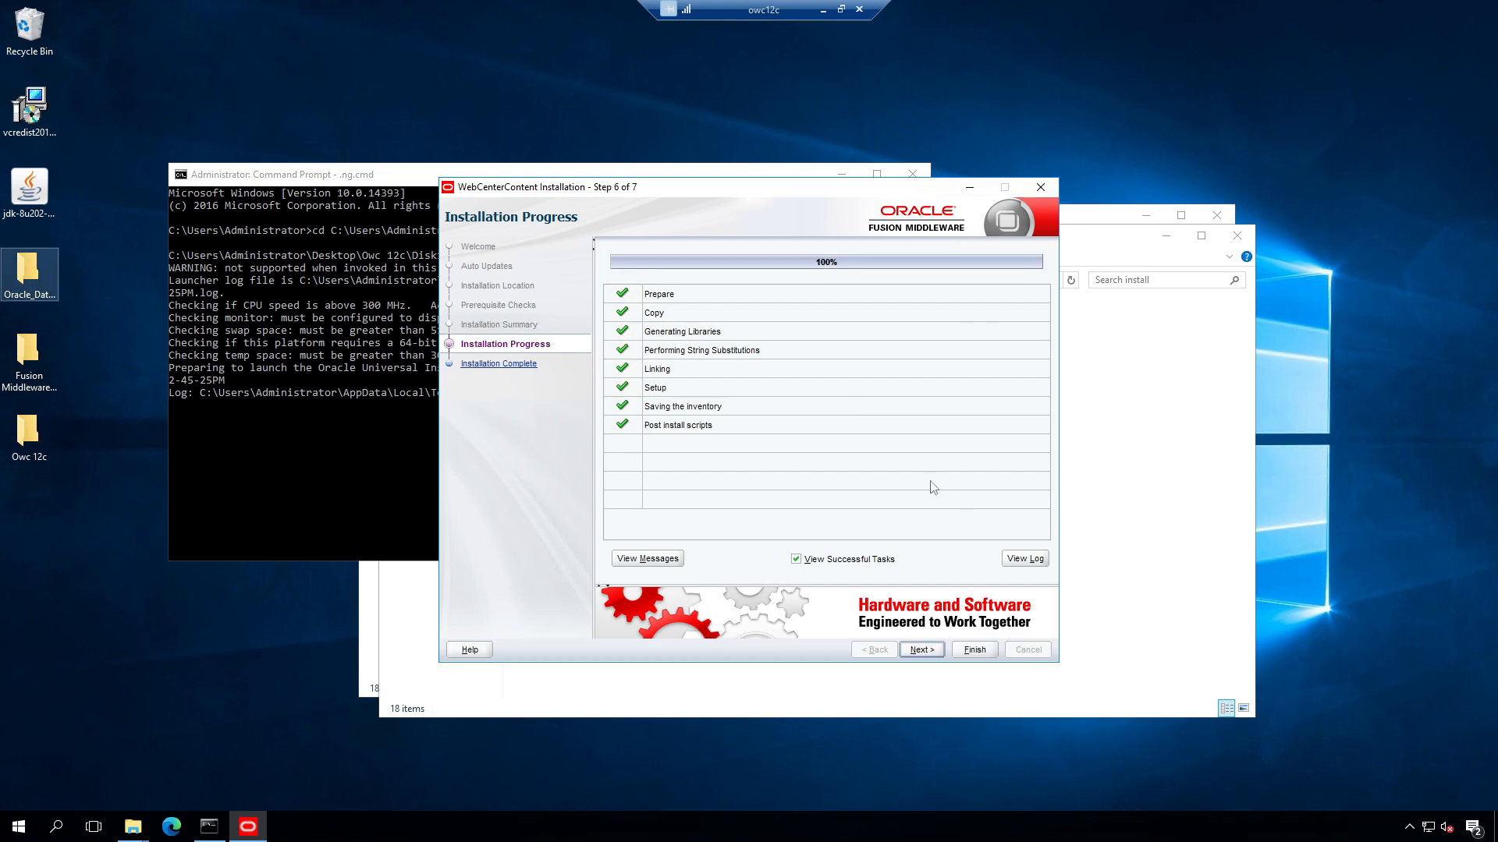
click(921, 654)
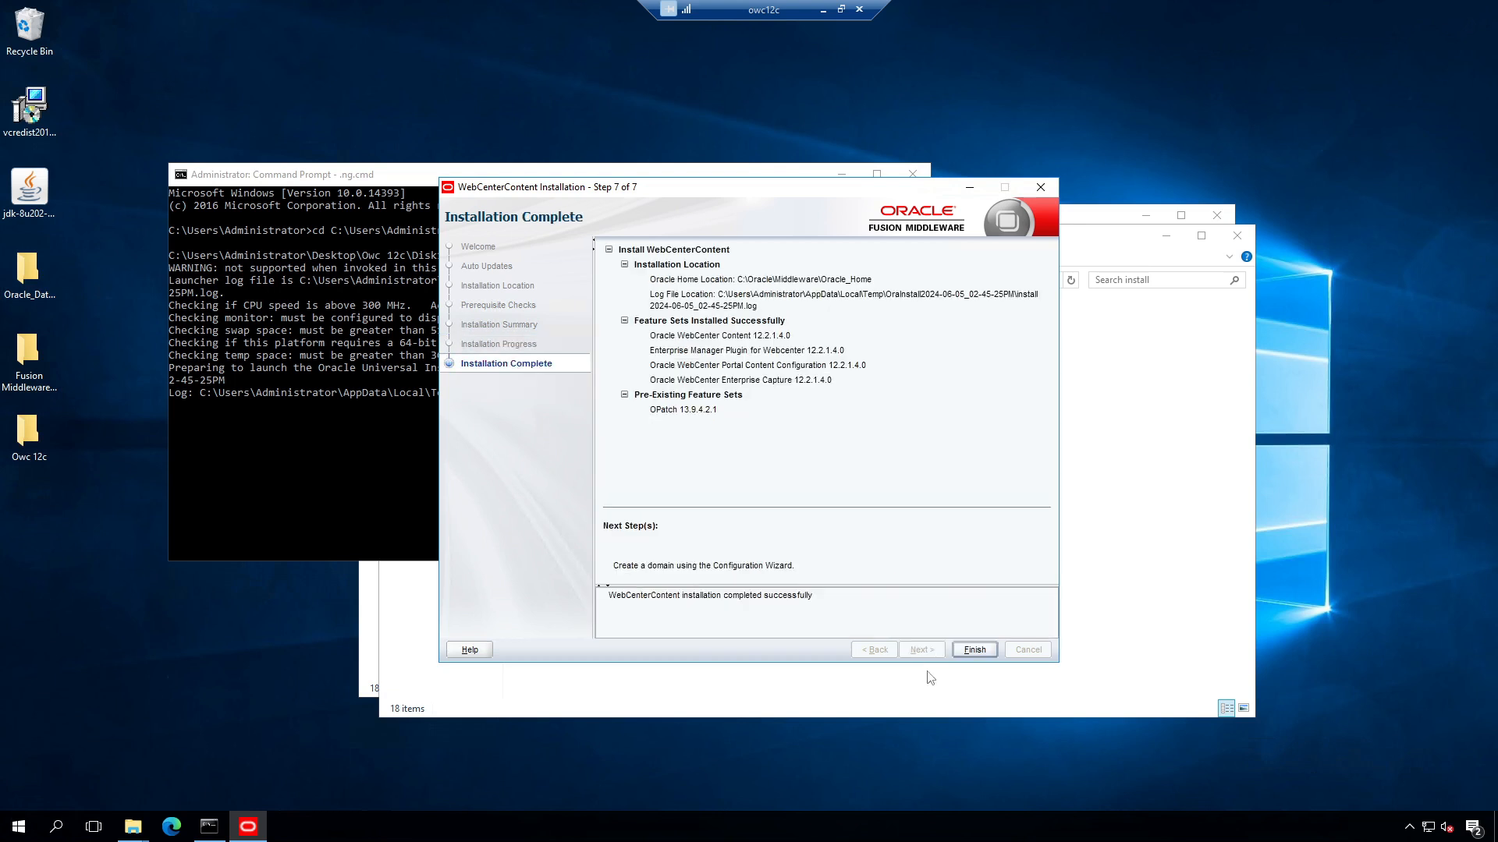
click(975, 651)
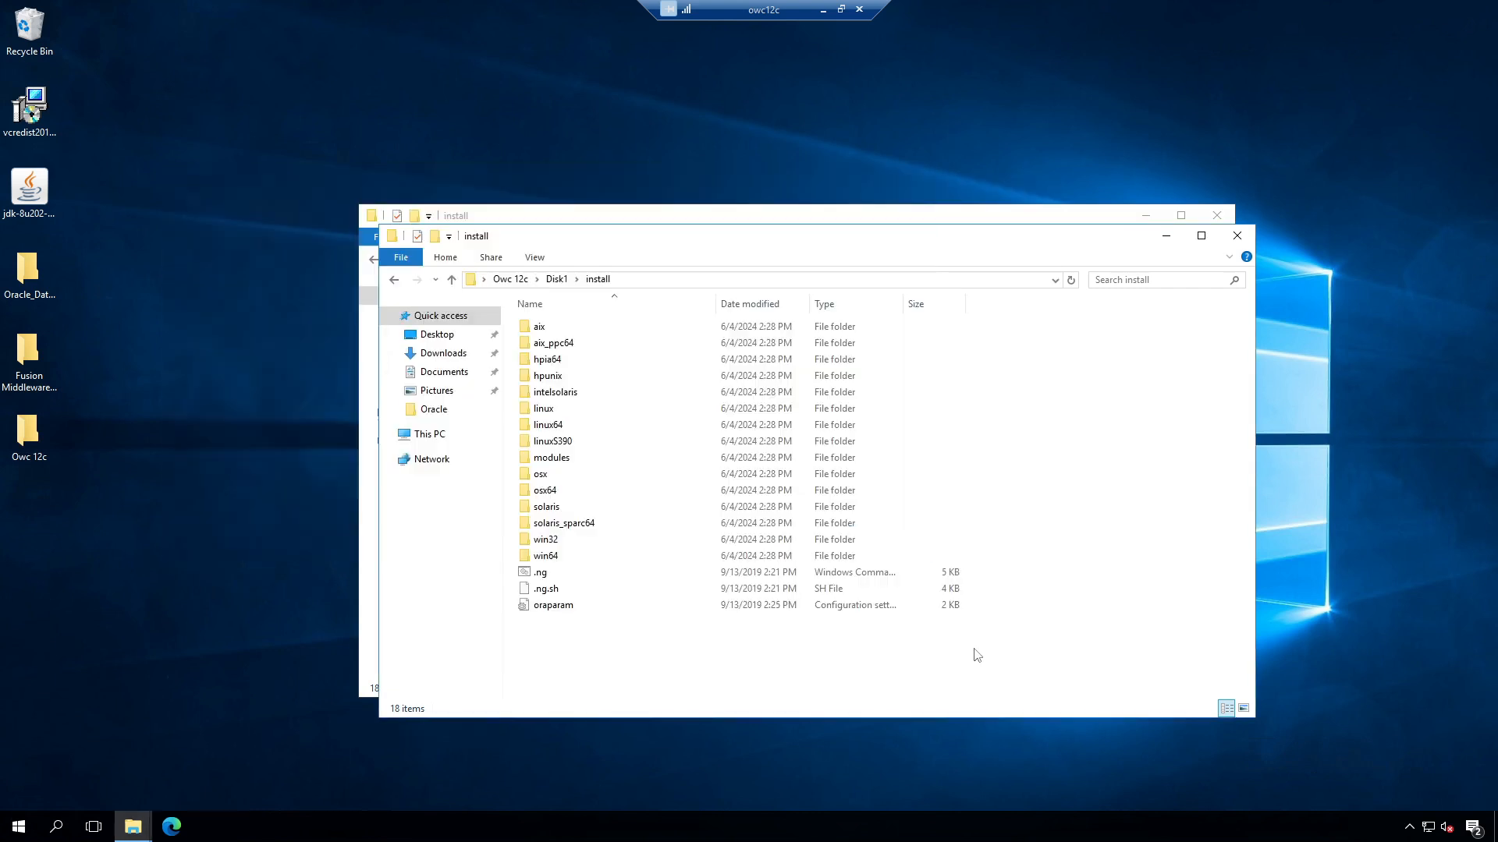
Step: Browse to C:\Oracle\Middleware\Oracle_Home\oracle_common\bin, select rcu, and reveal the folder path
click(1222, 231)
click(1218, 222)
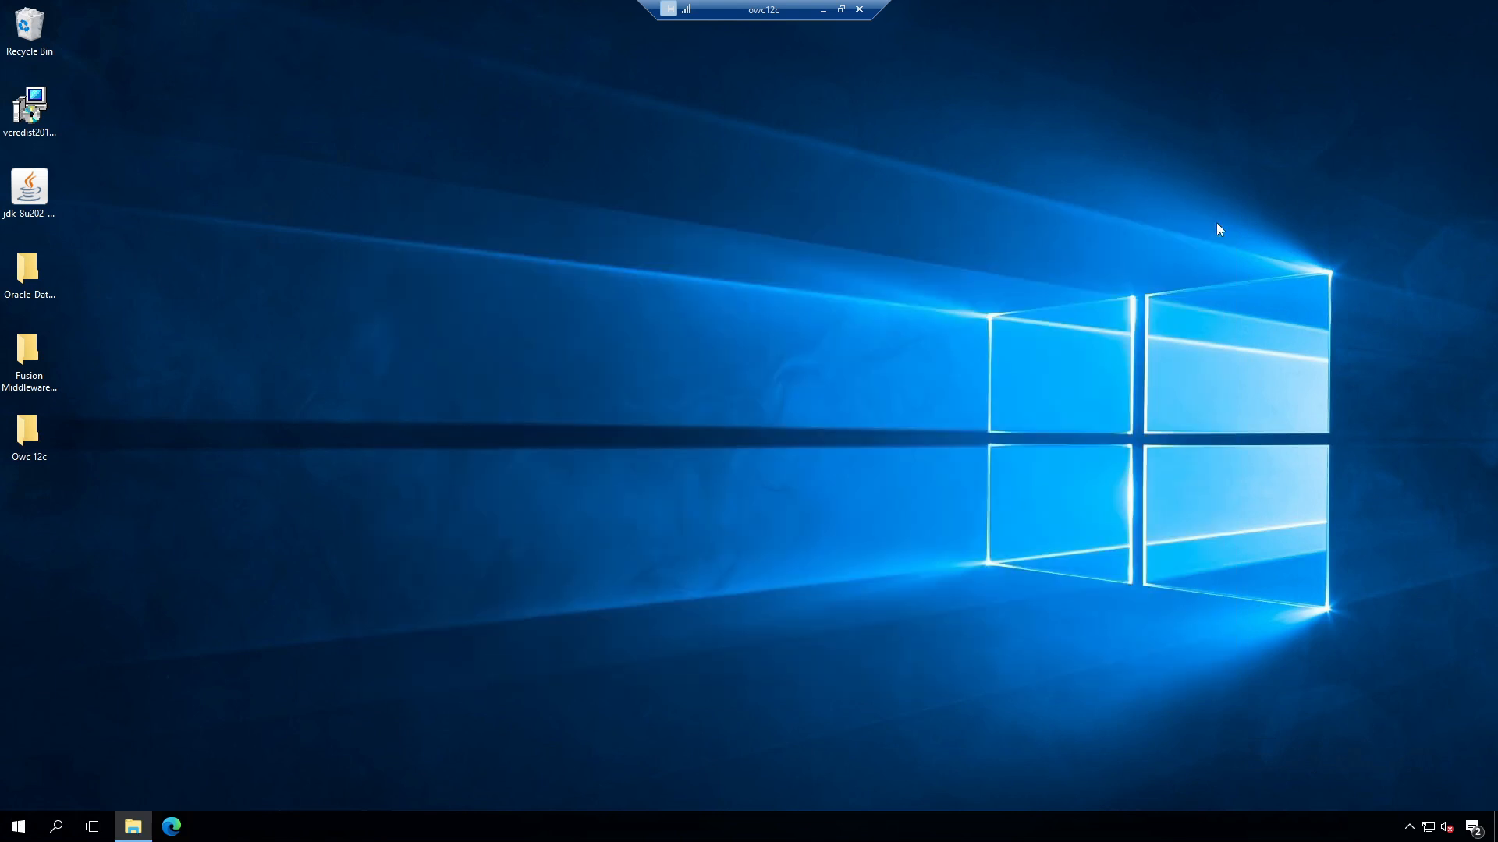
click(133, 828)
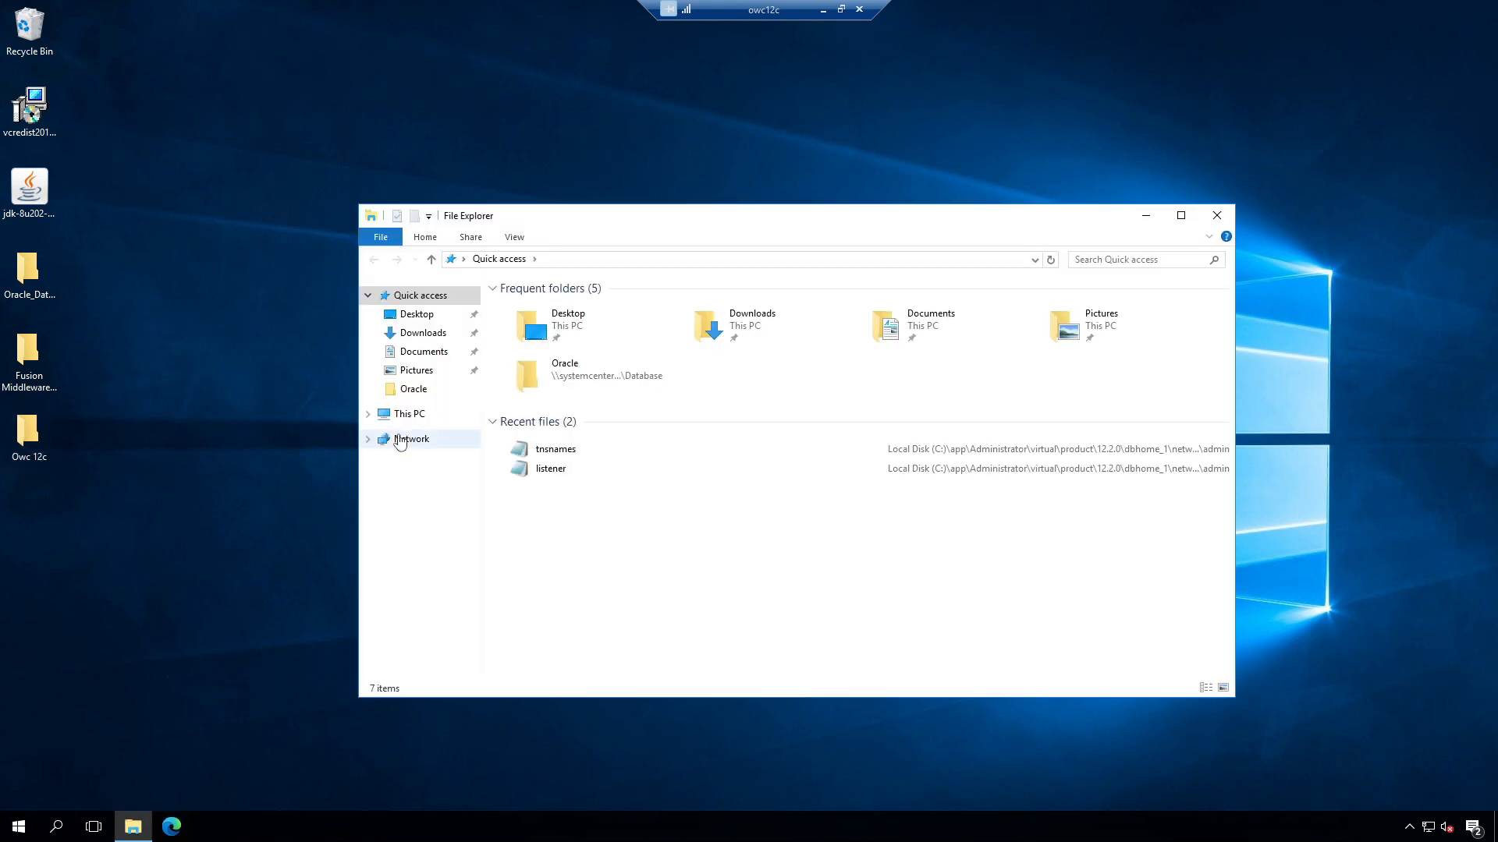
click(410, 414)
double_click(719, 429)
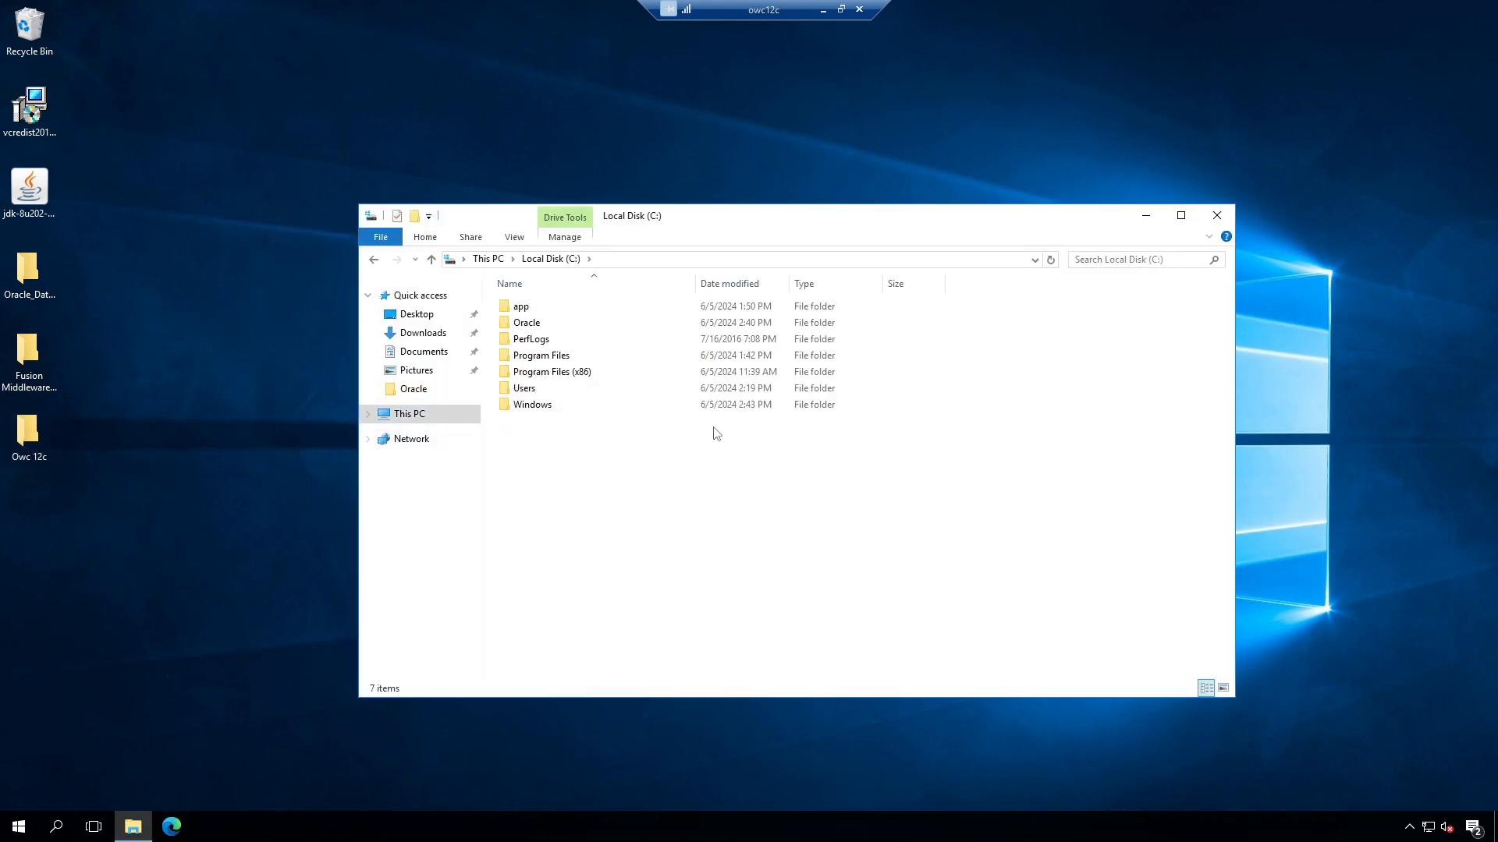
double_click(550, 323)
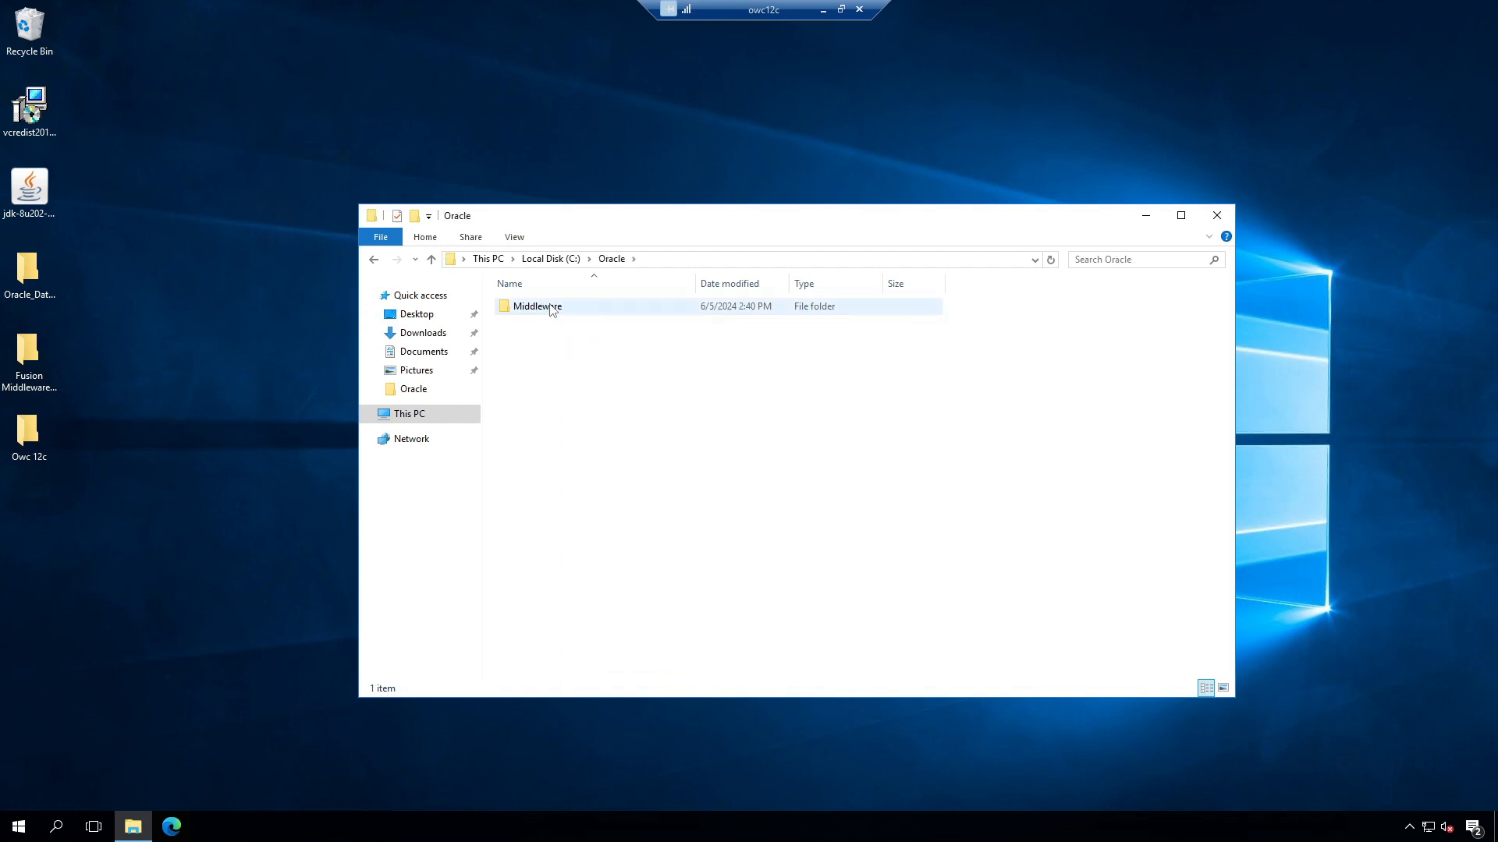
double_click(551, 308)
double_click(551, 310)
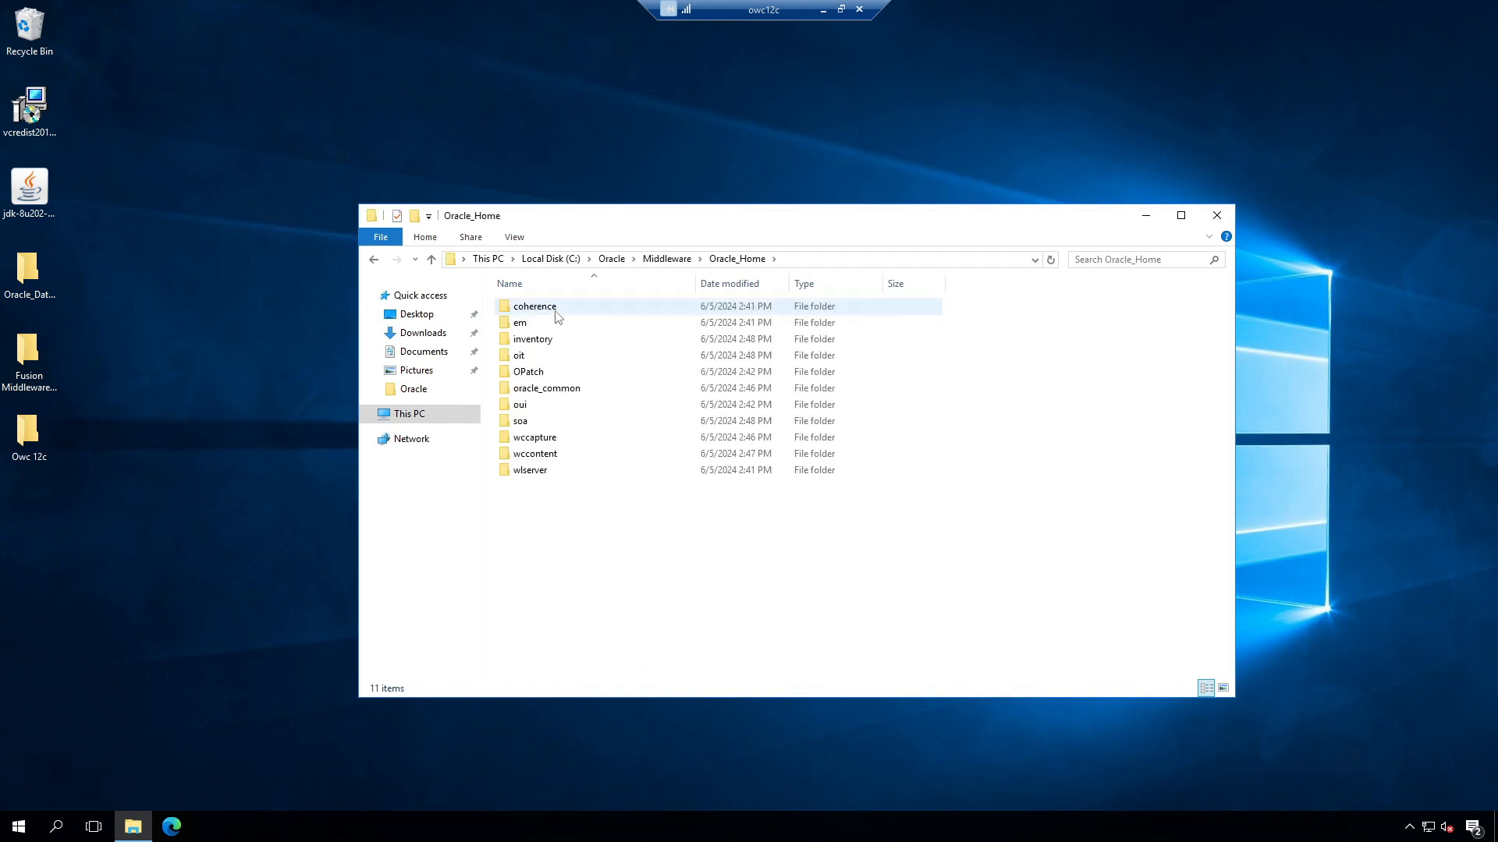
double_click(567, 391)
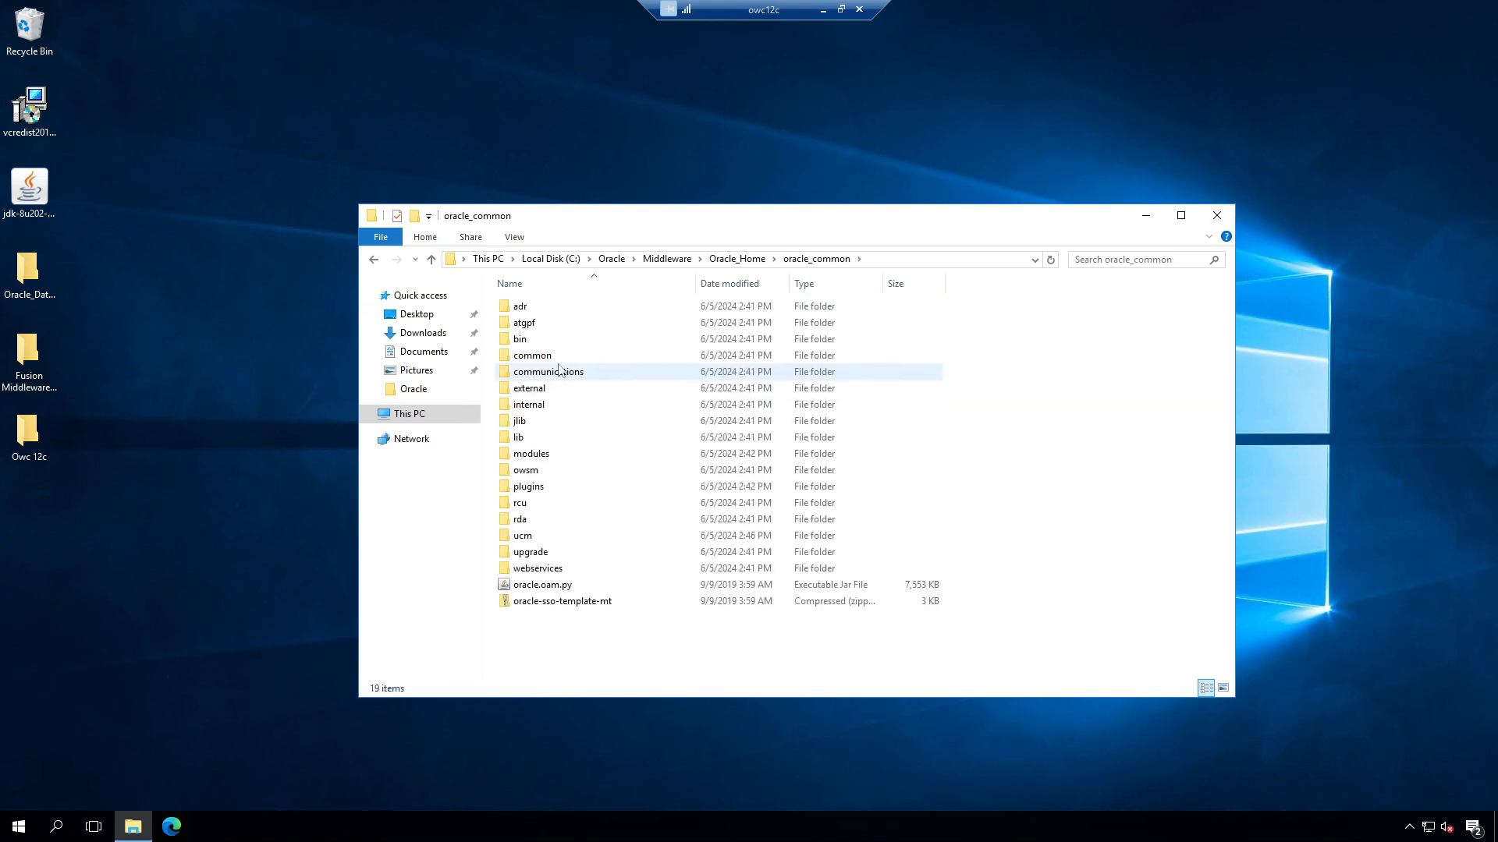
double_click(523, 340)
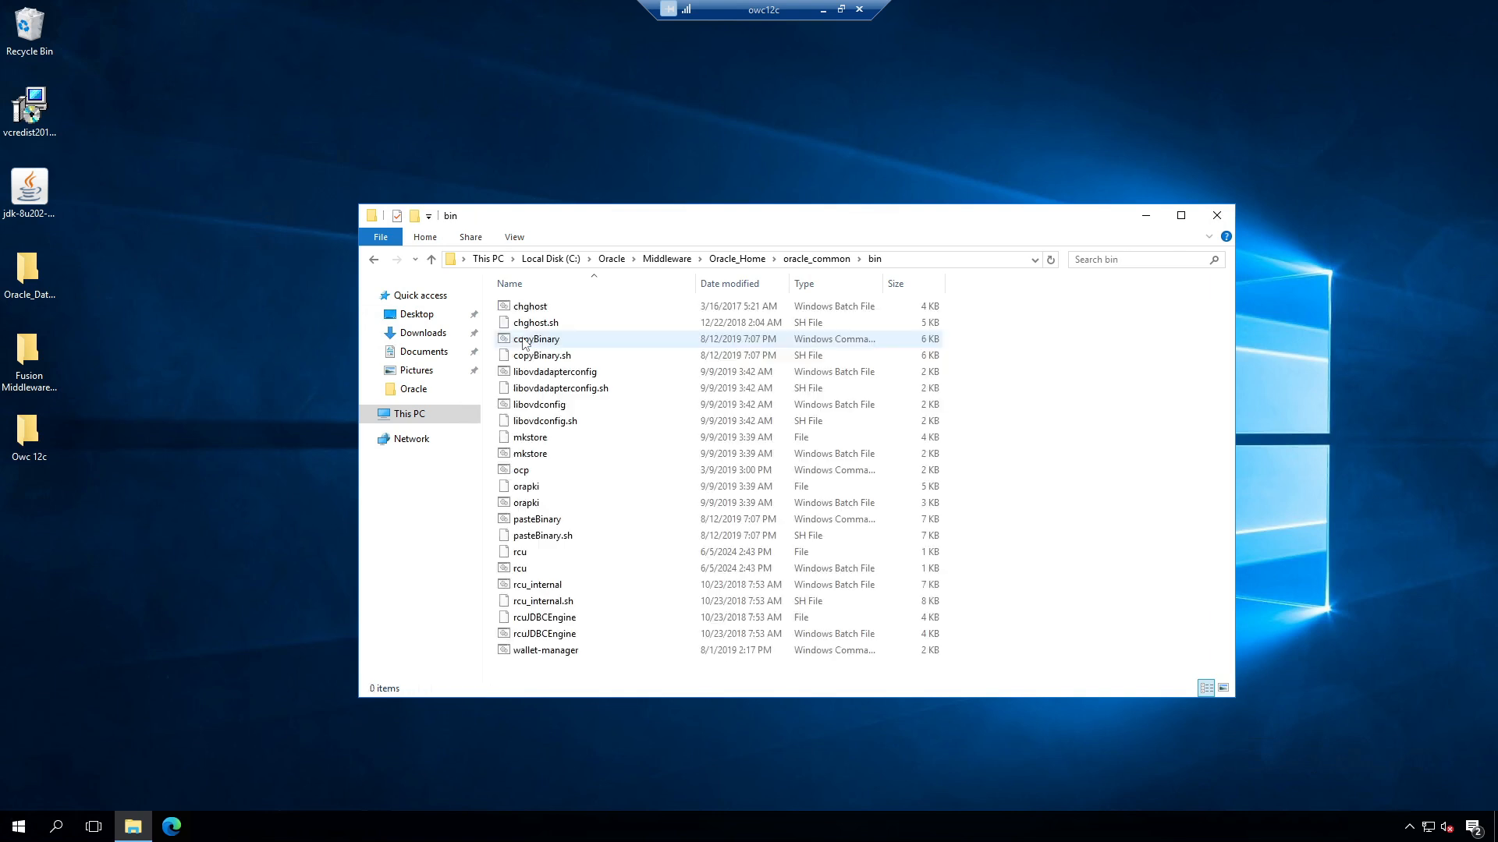
click(521, 570)
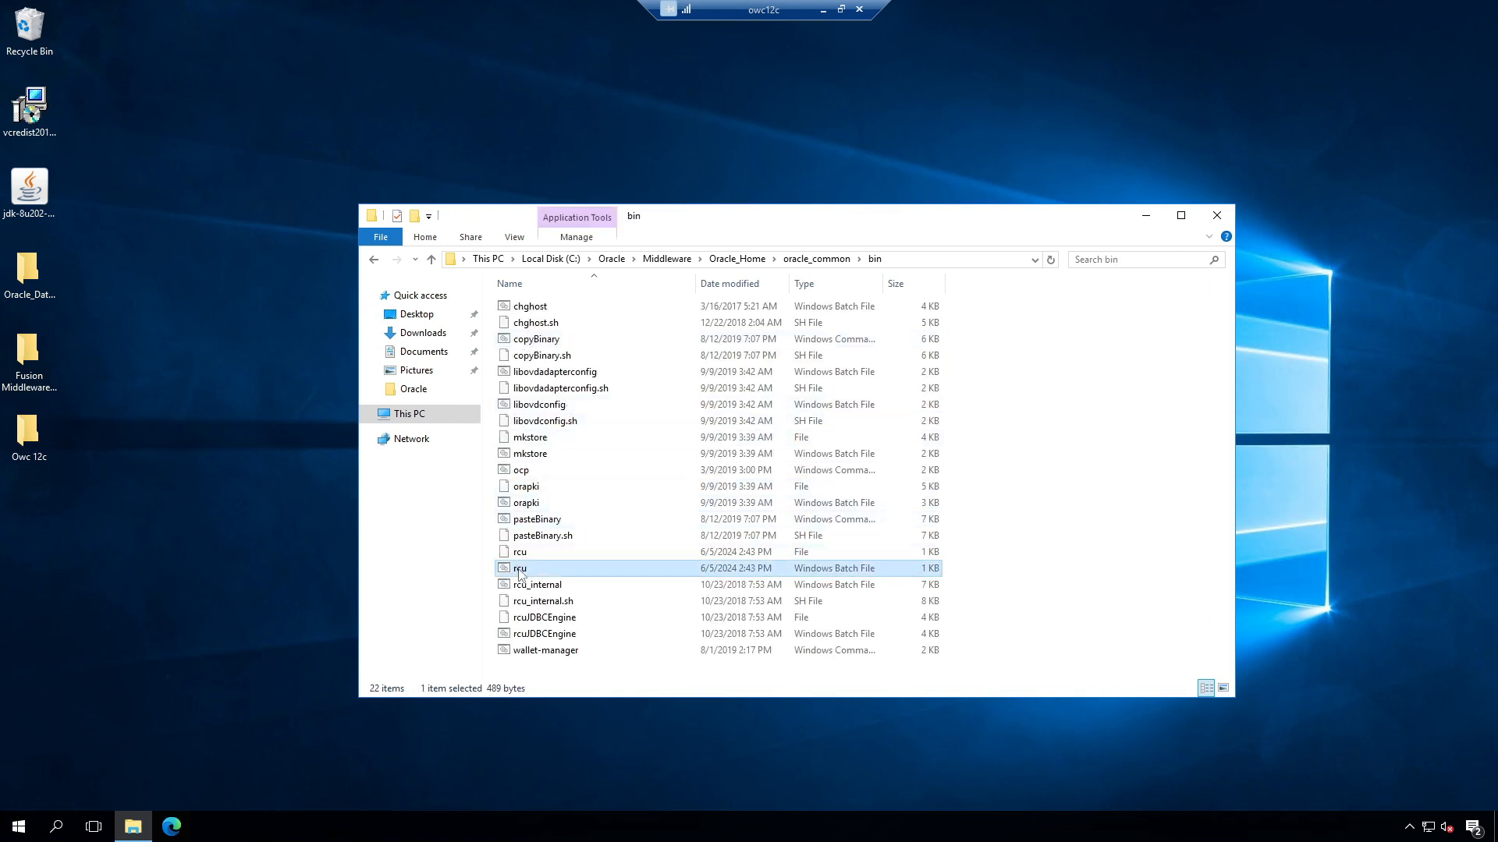
click(946, 263)
key(ctrl+c)
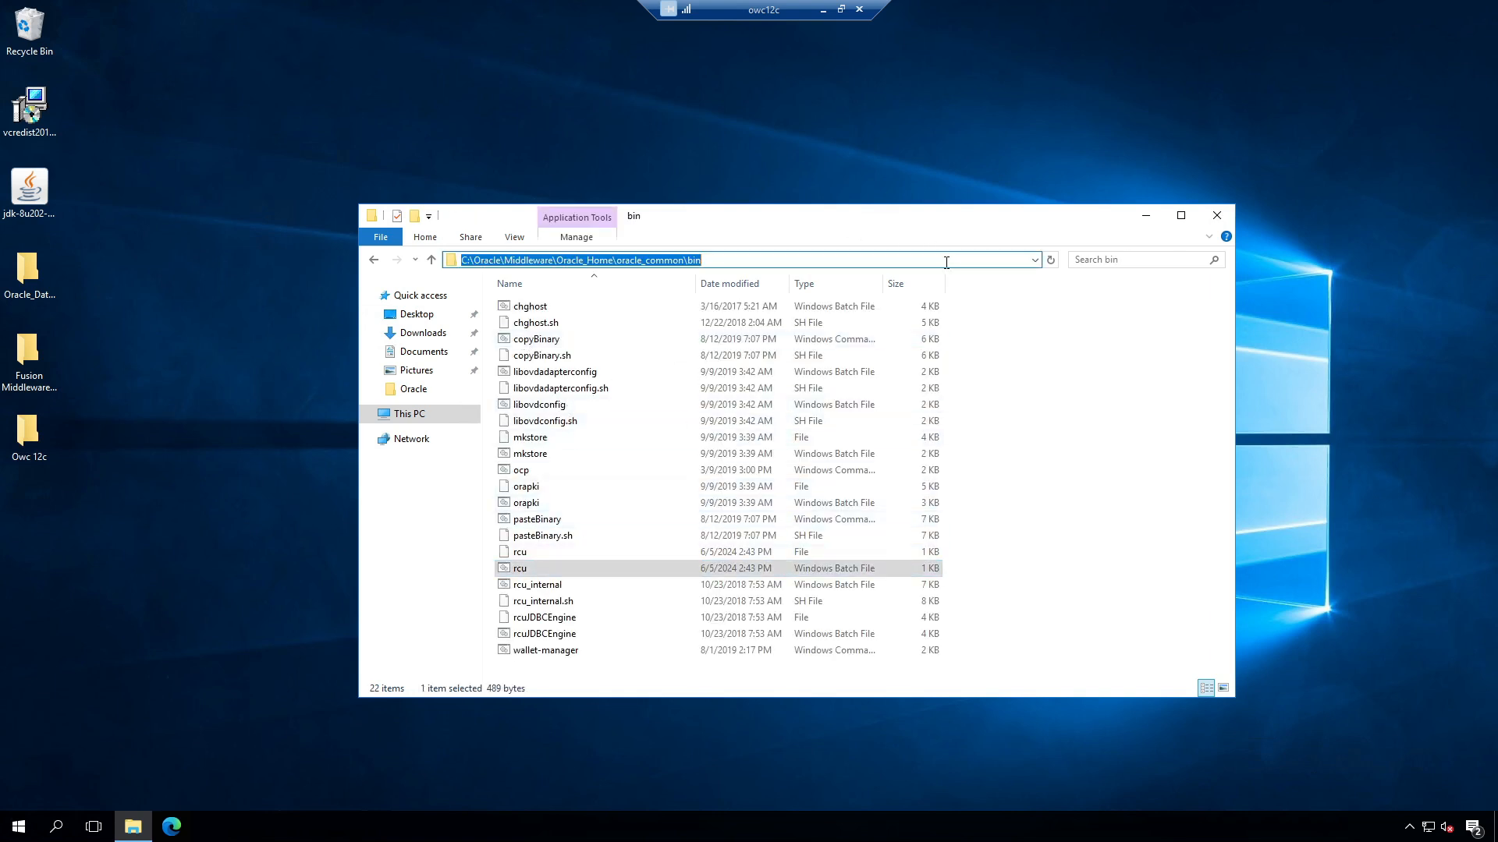
Step: Launch Command Prompt as administrator from the Start menu
click(19, 829)
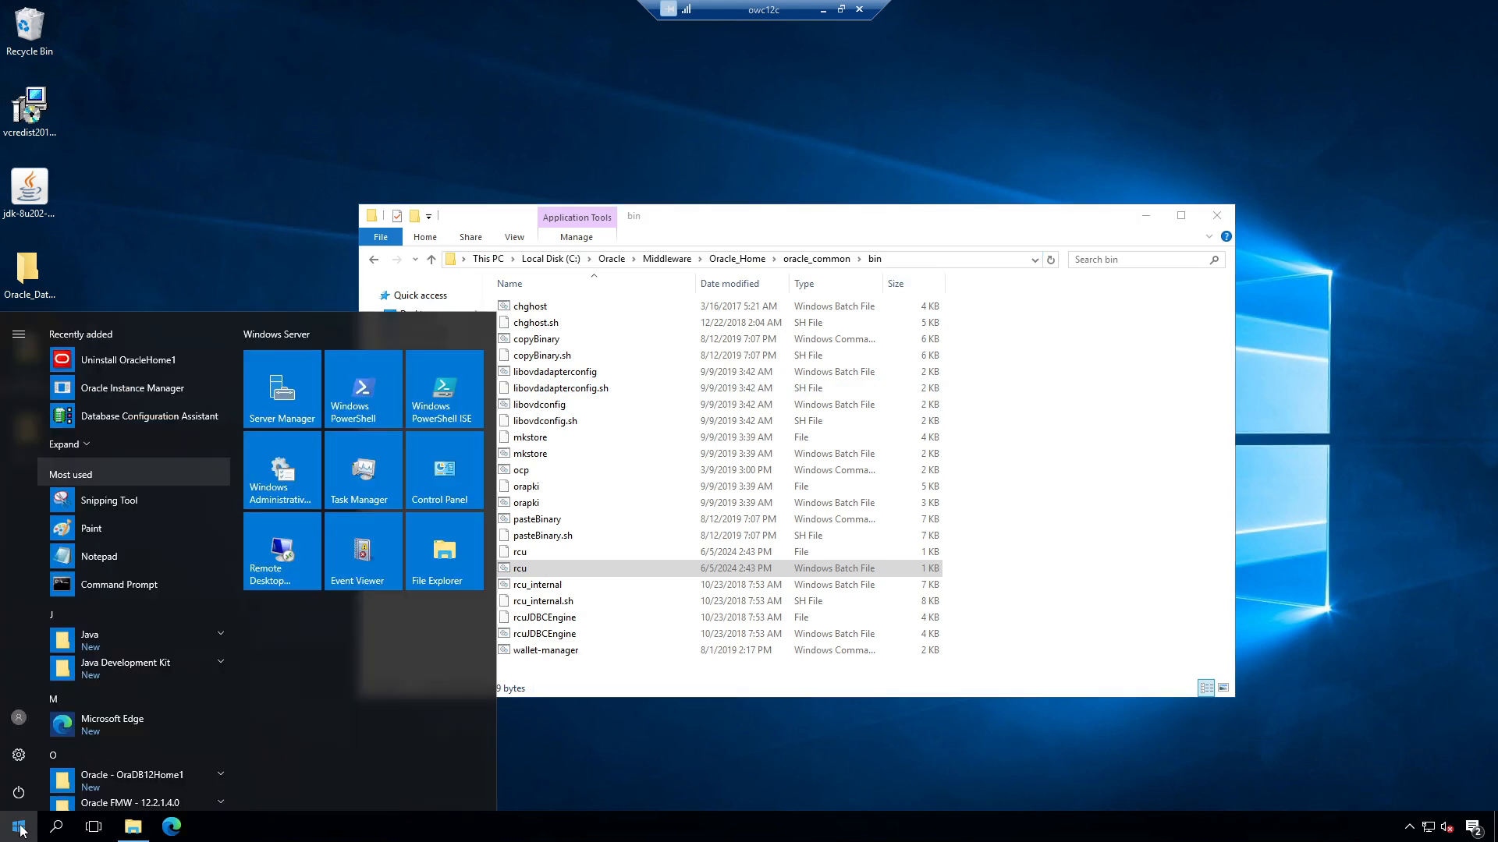
right_click(99, 584)
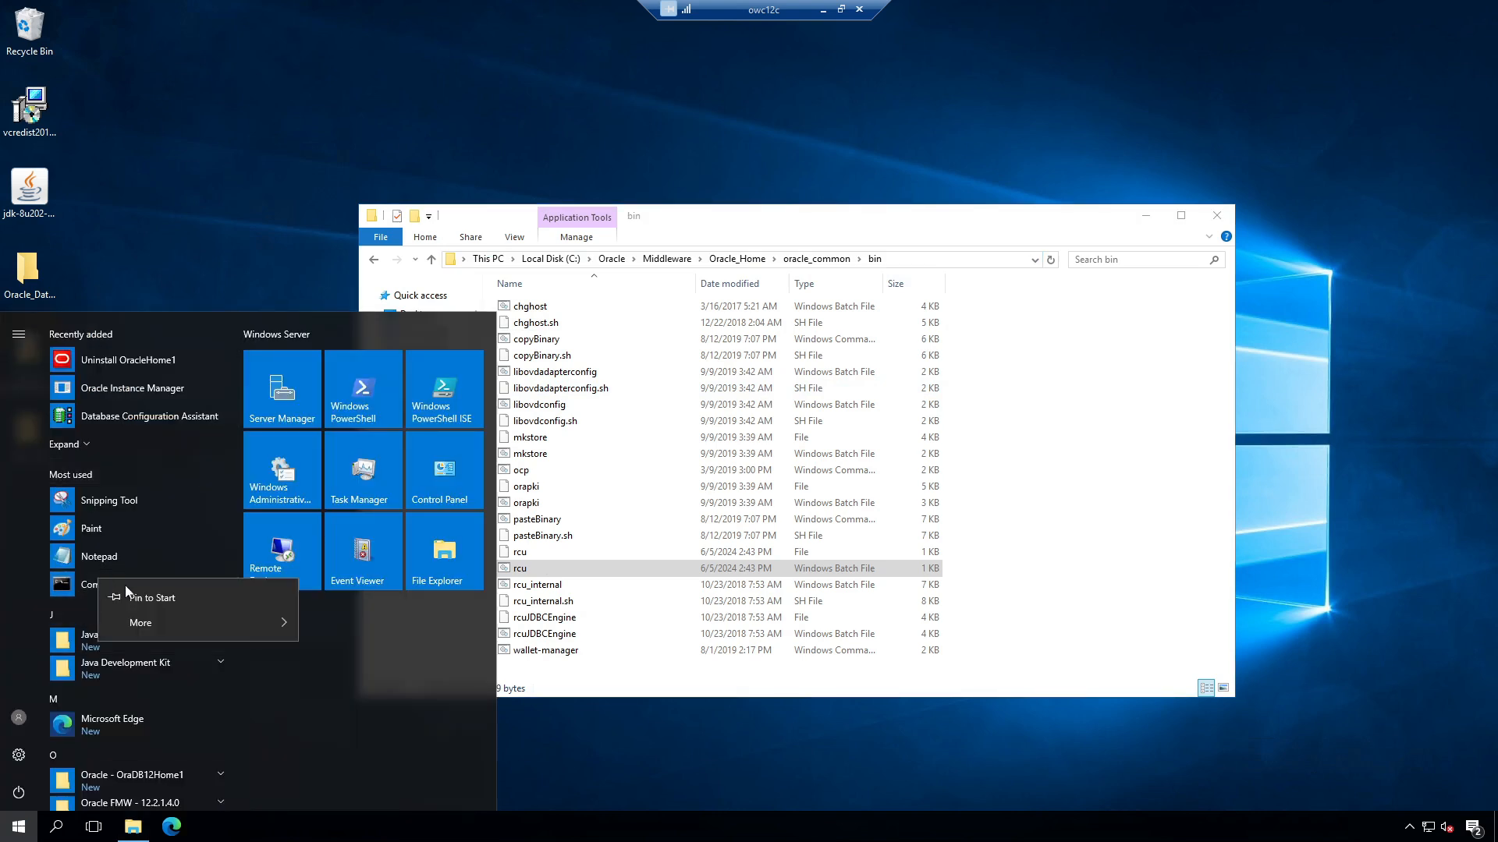
mouse_move(171, 616)
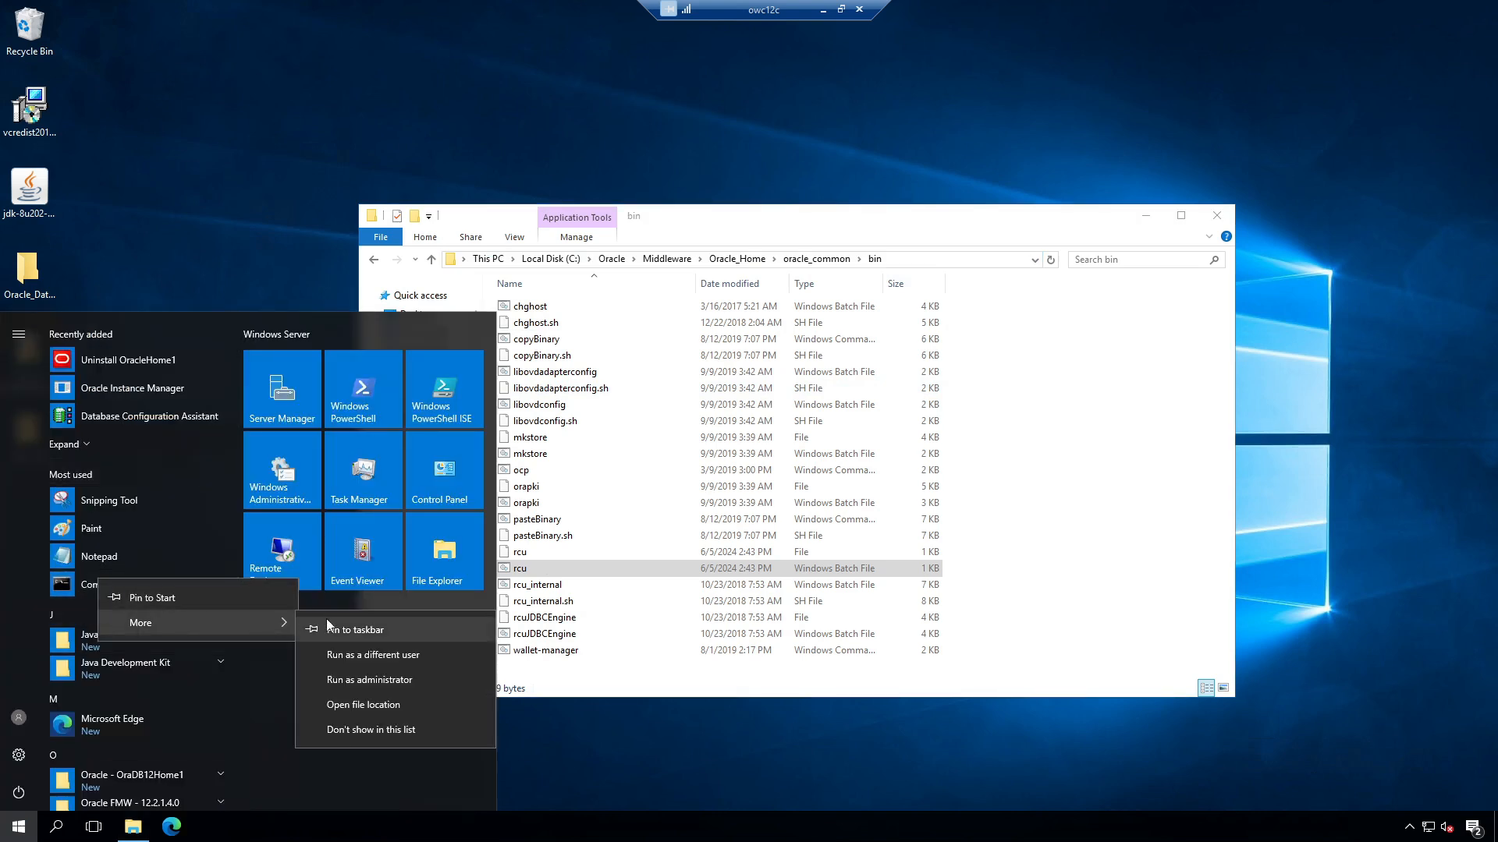
click(347, 678)
Step: Change into the pasted oracle_common\bin path and run rcu.bat
text(cd)
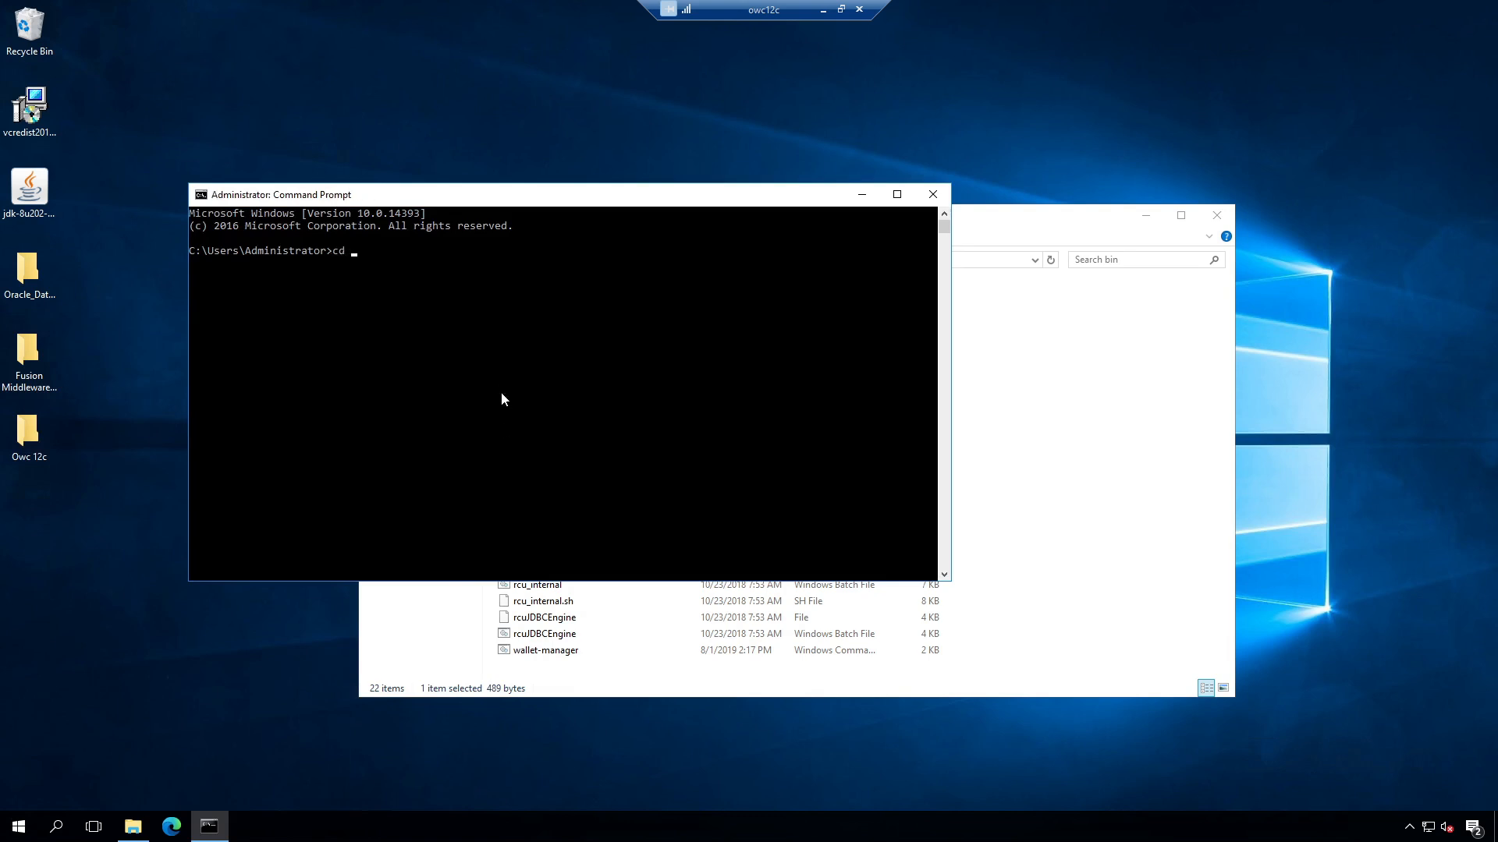
key(ctrl+v)
key(Return)
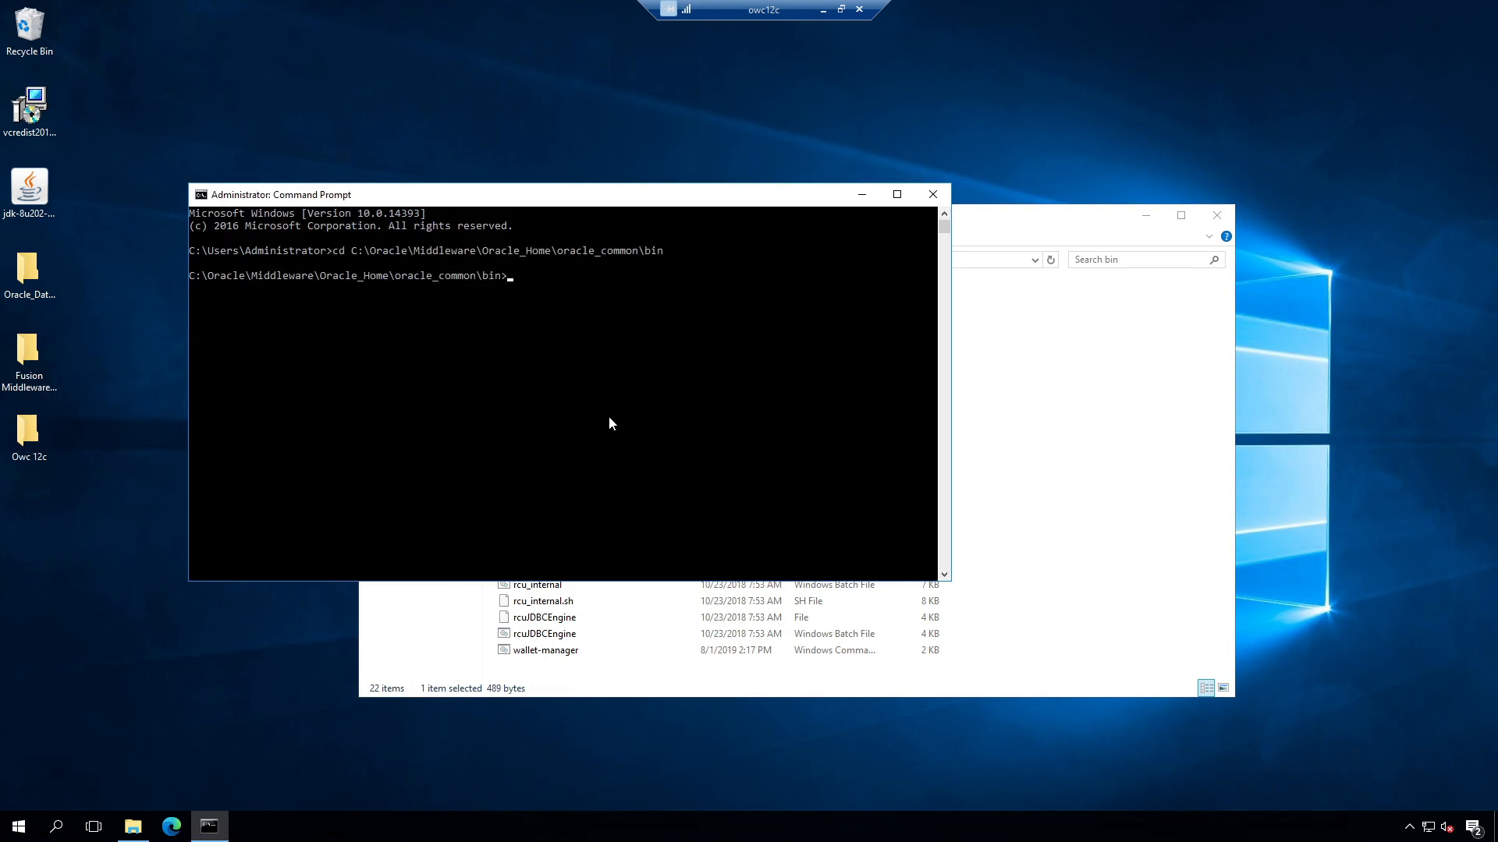
text(rcu)
key(Tab)
key(Return)
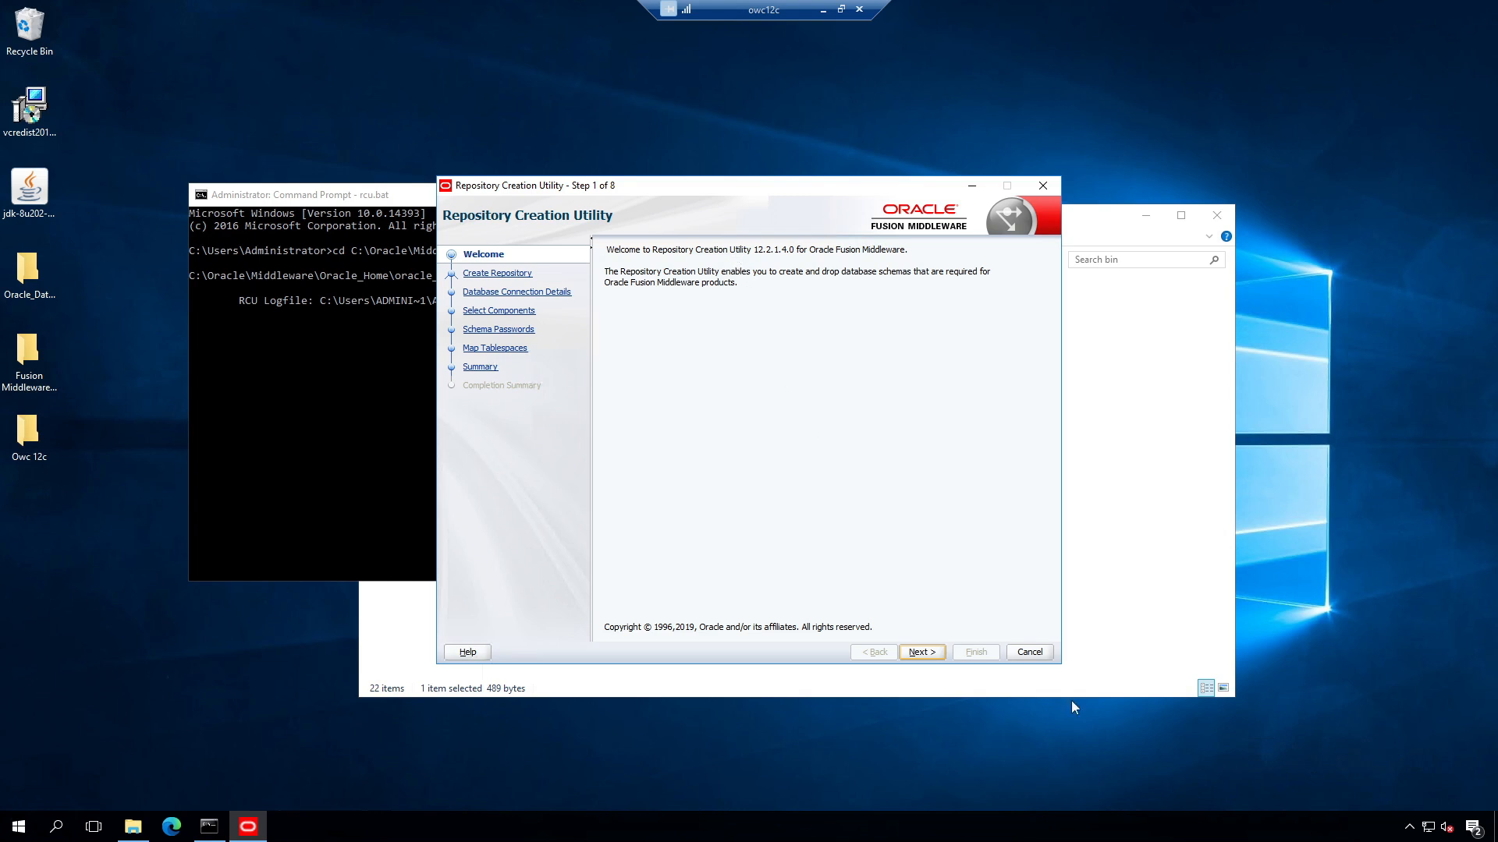
Step: Advance past Welcome and Create Repository, keeping Oracle Database as the database type
click(921, 652)
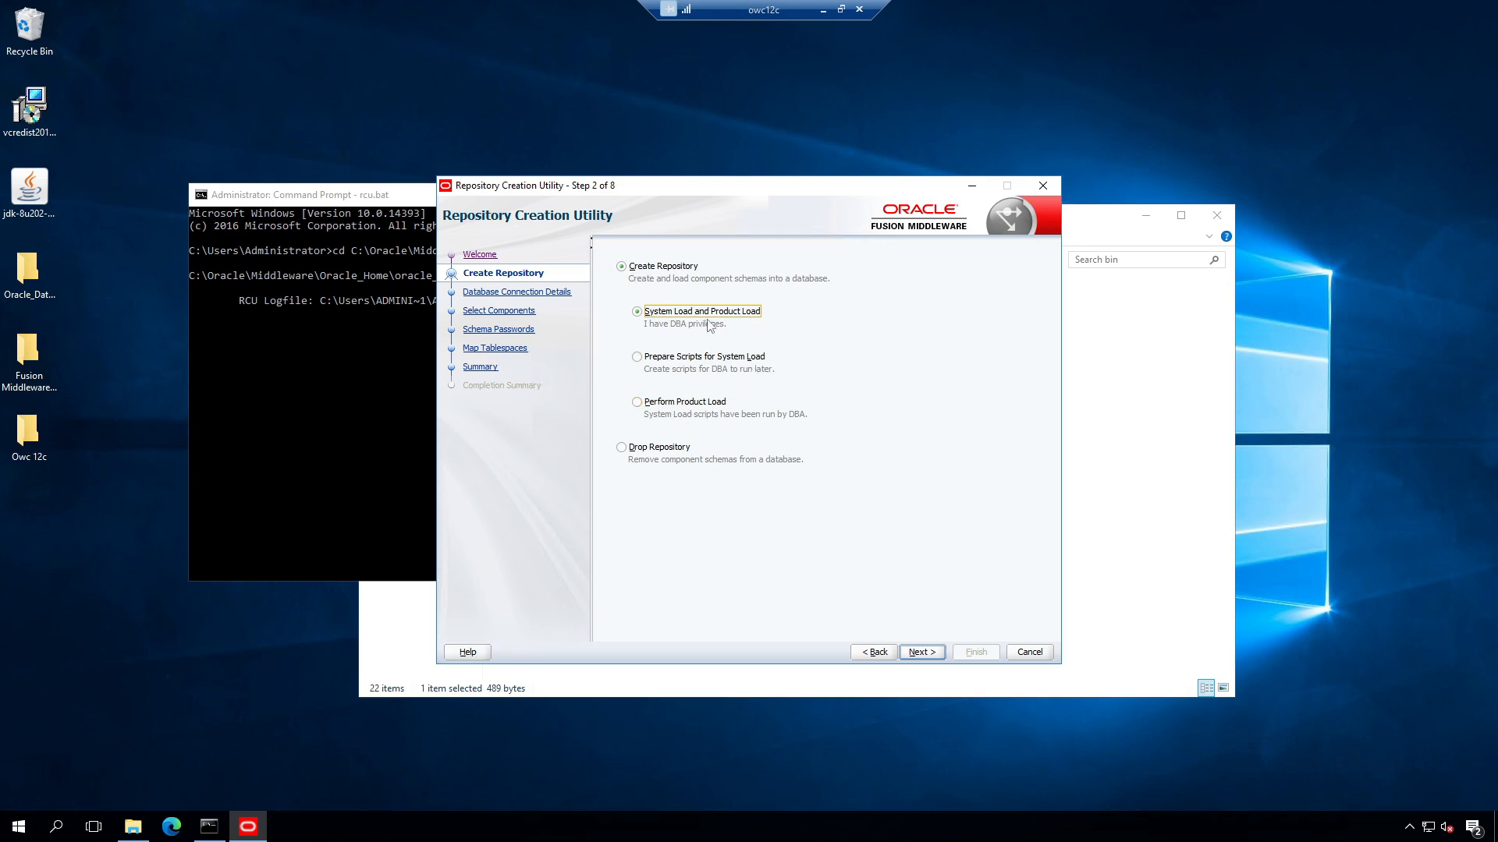
click(918, 652)
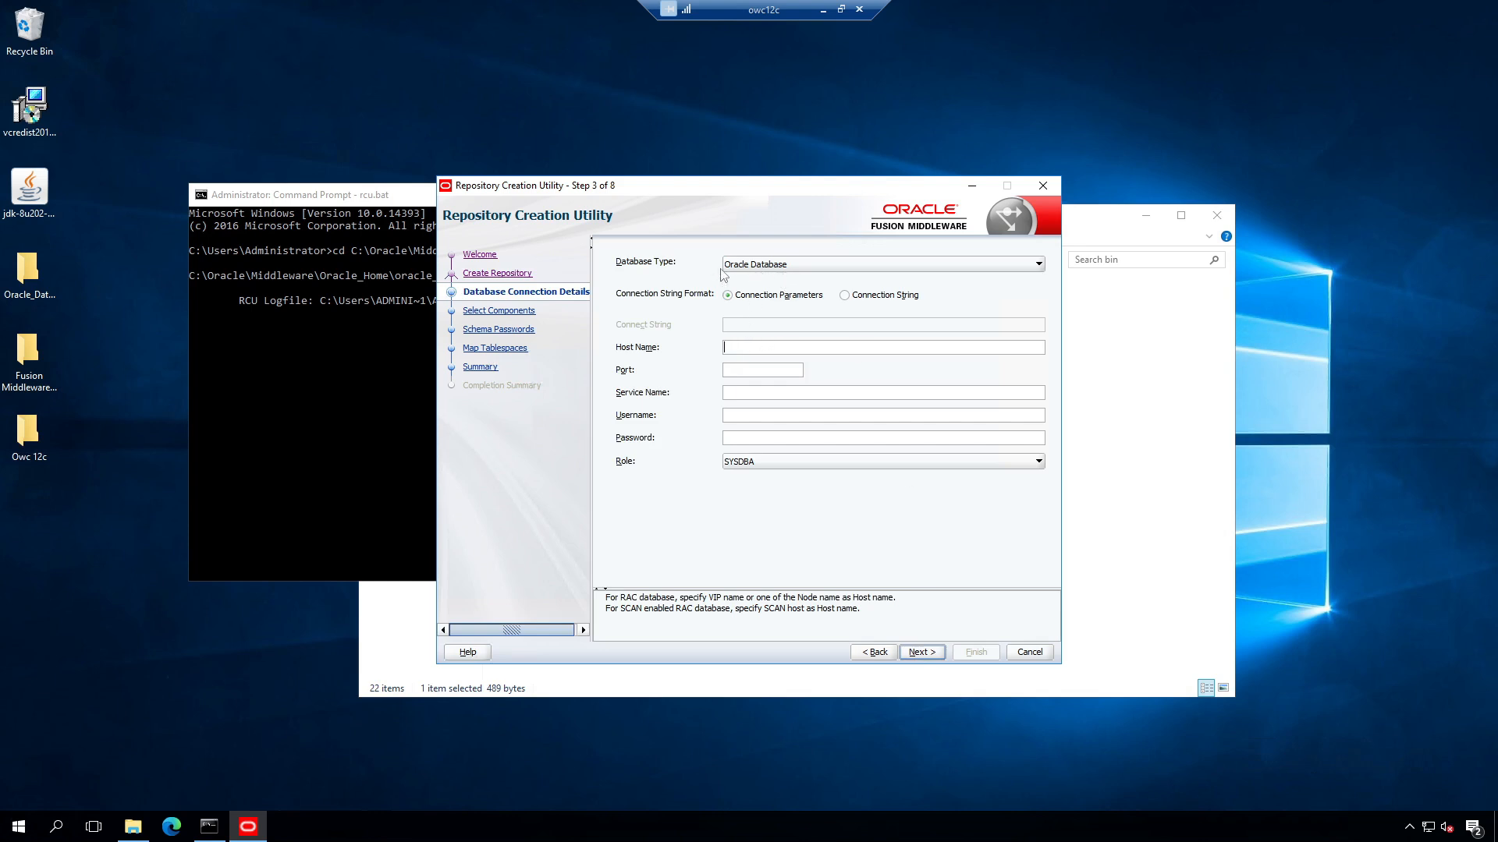
click(771, 266)
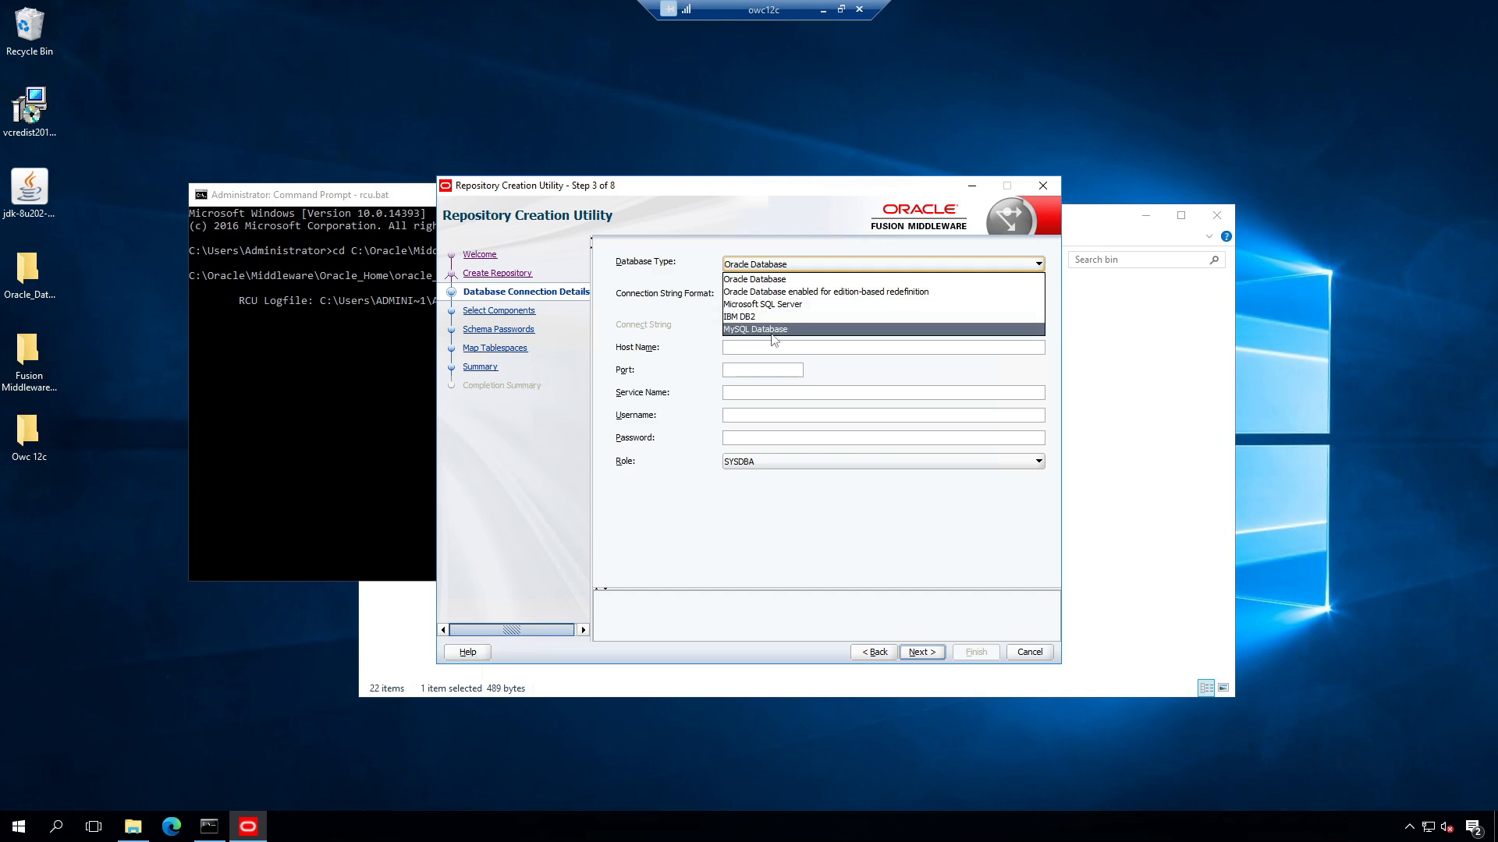
click(827, 502)
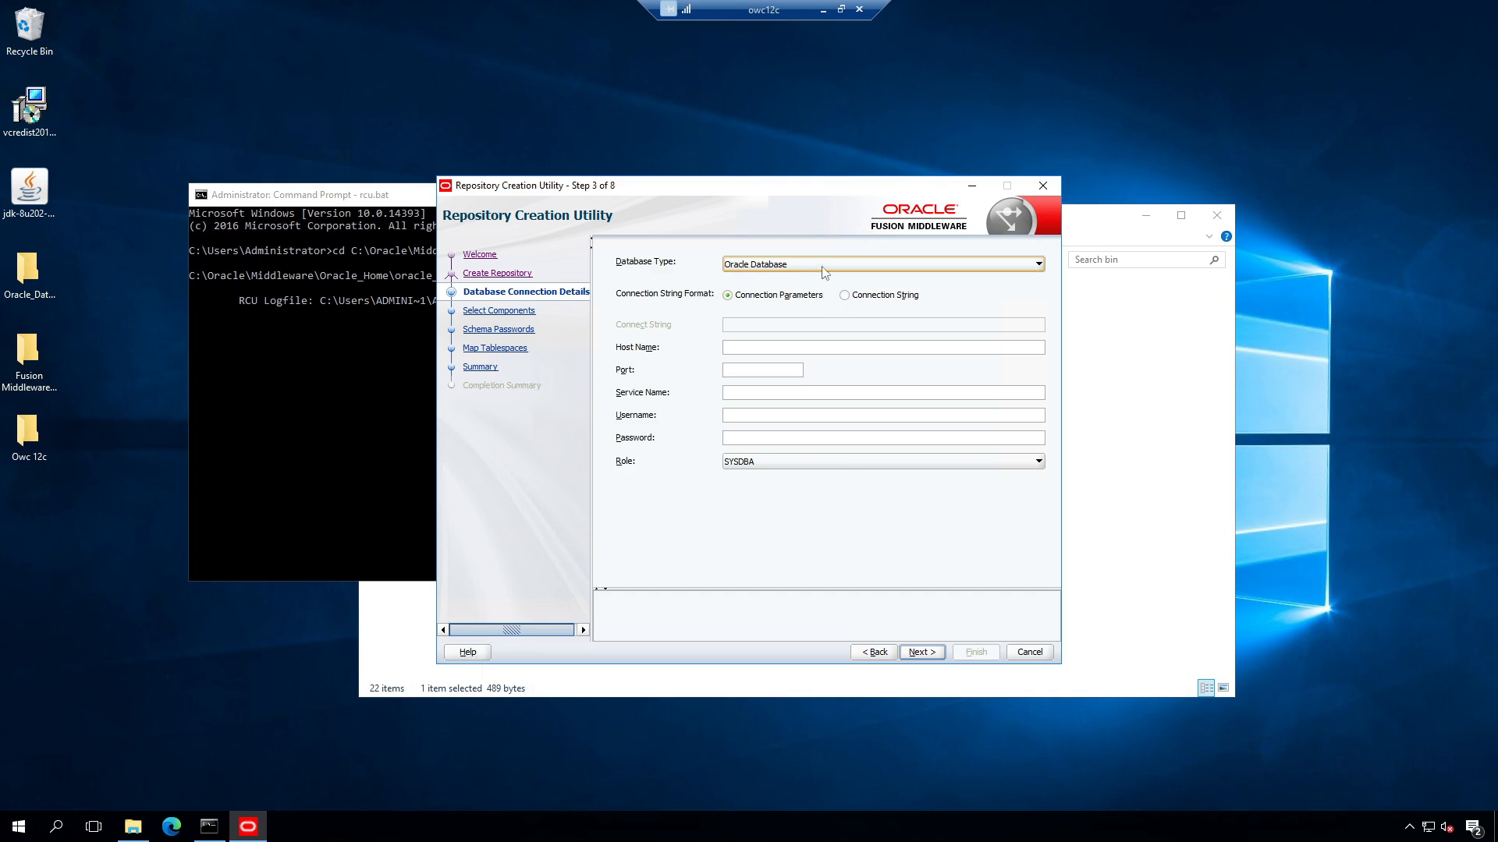
Step: Enter host owc12c, port 1521, user sys with the account password, and submit the connection
click(766, 352)
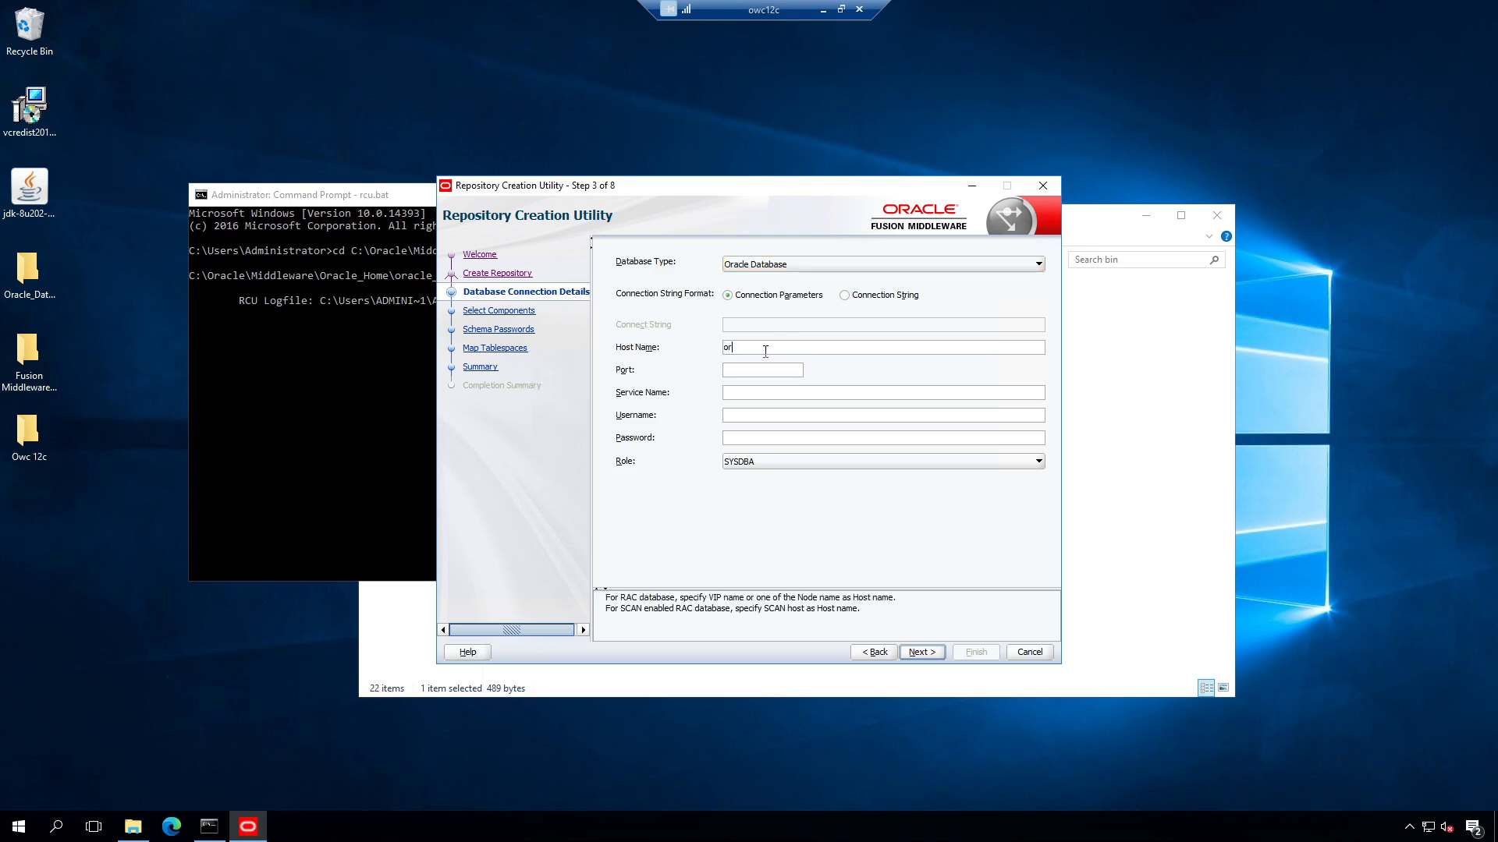
text(or)
key(BackSpace)
text(wc12c)
click(746, 369)
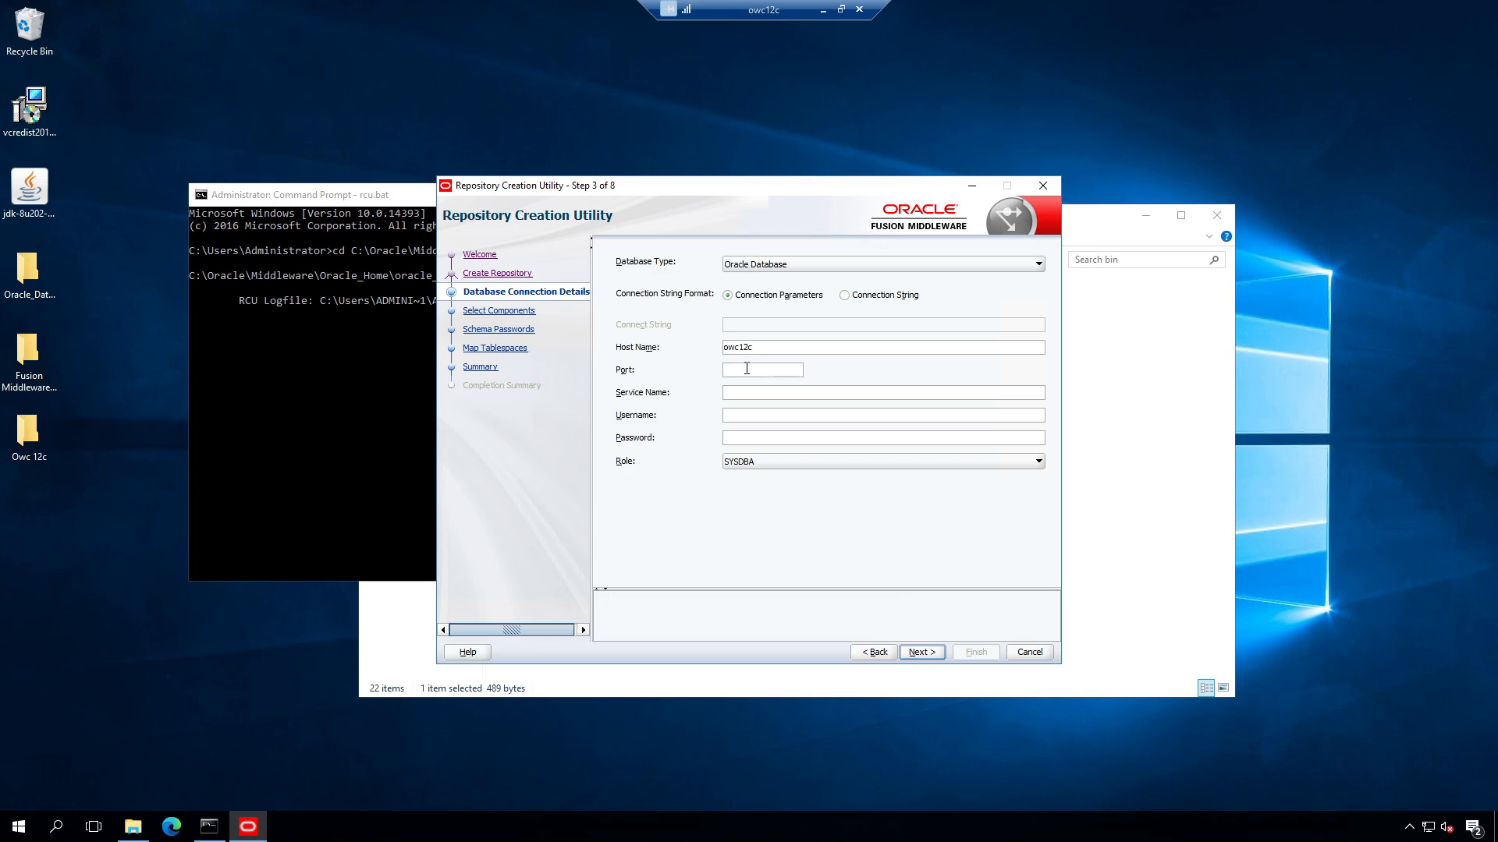
text(1521)
key(BackSpace)
key(BackSpace)
click(761, 390)
click(756, 415)
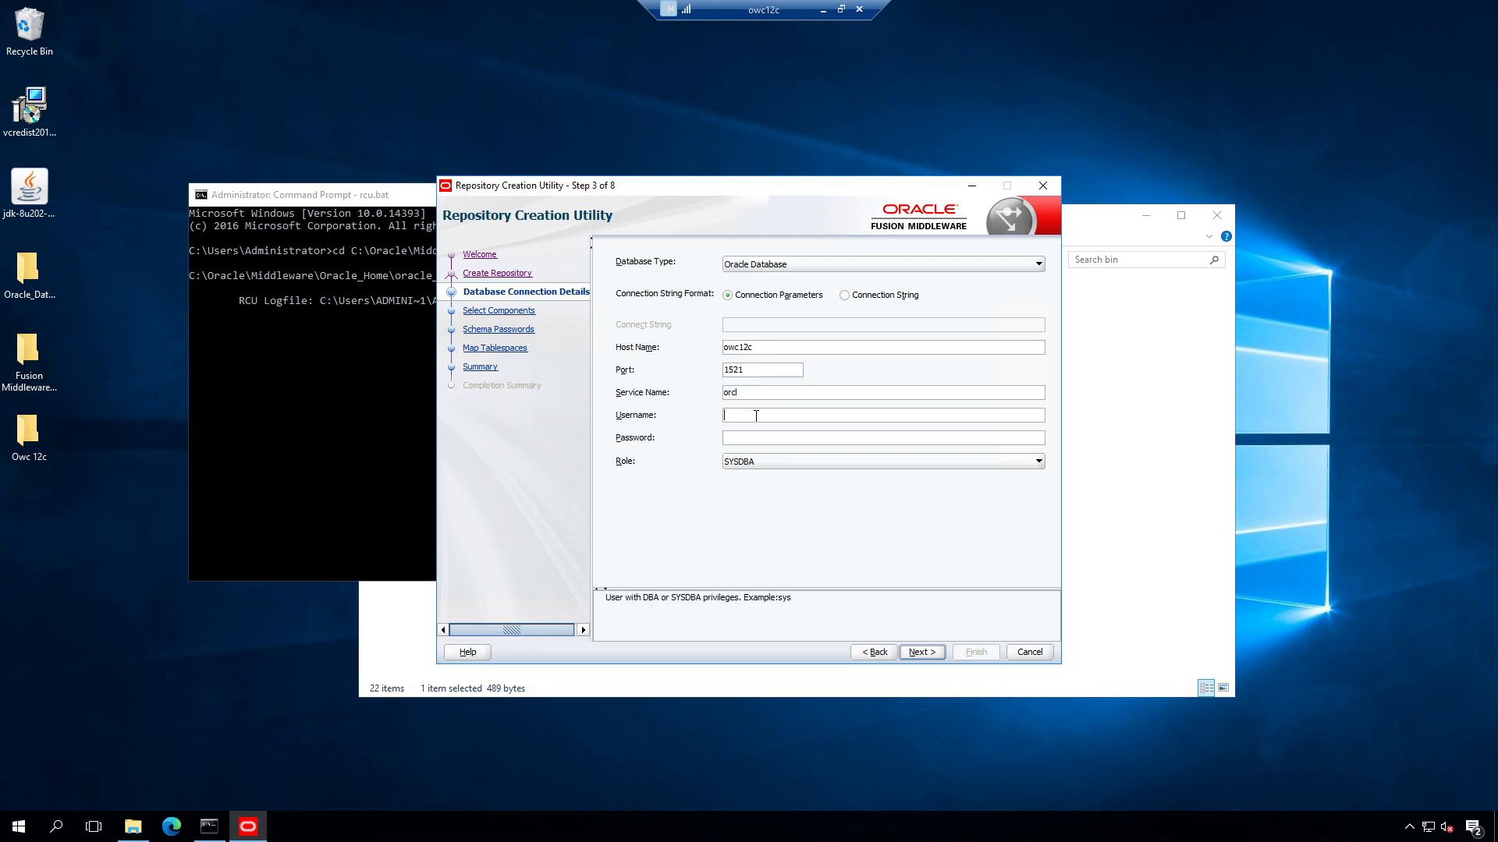
text(sys)
click(758, 439)
text(•••••••)
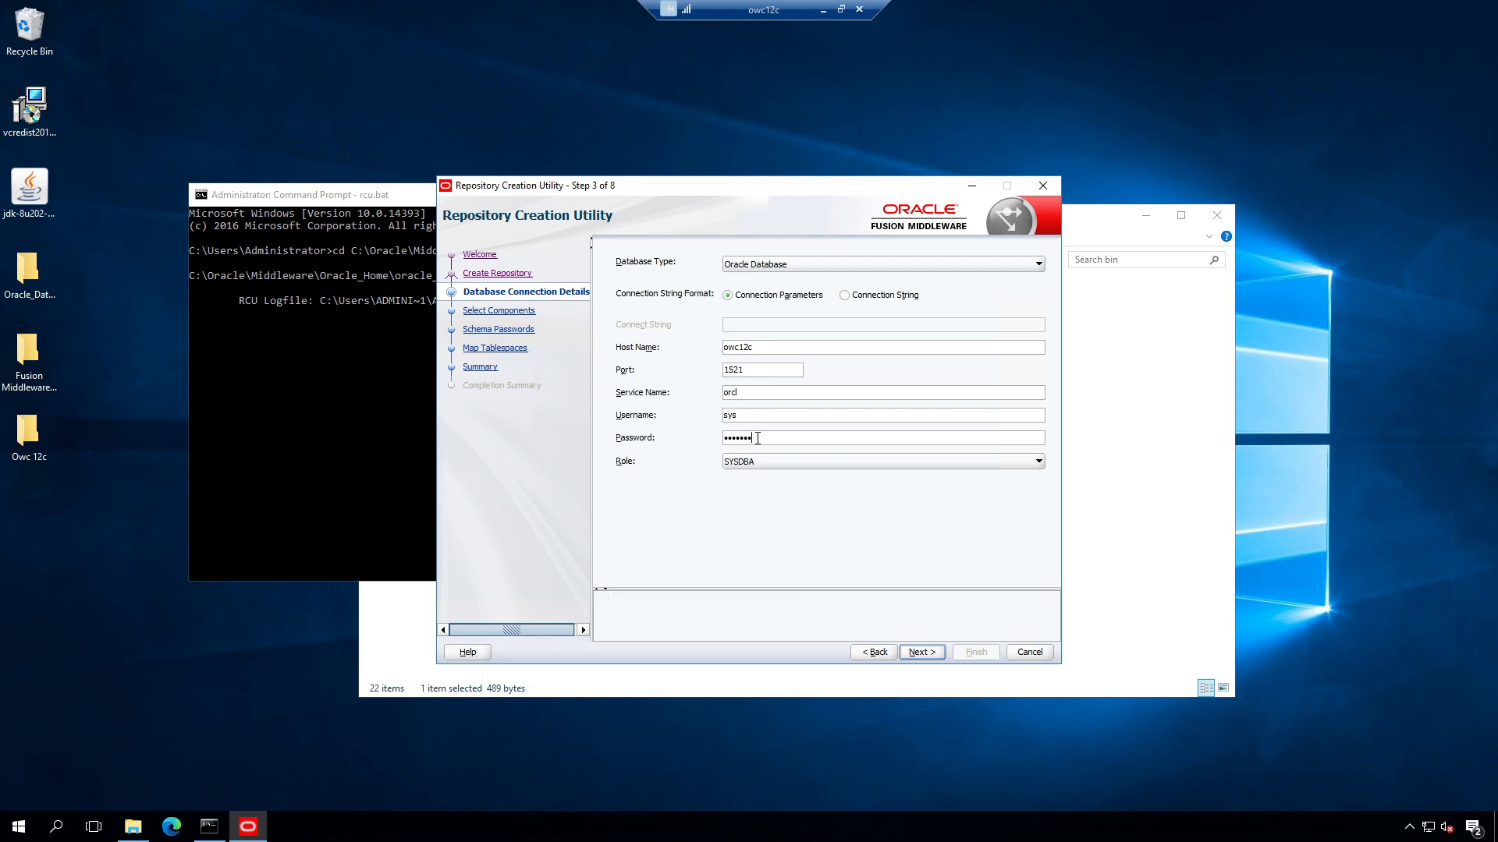
click(922, 654)
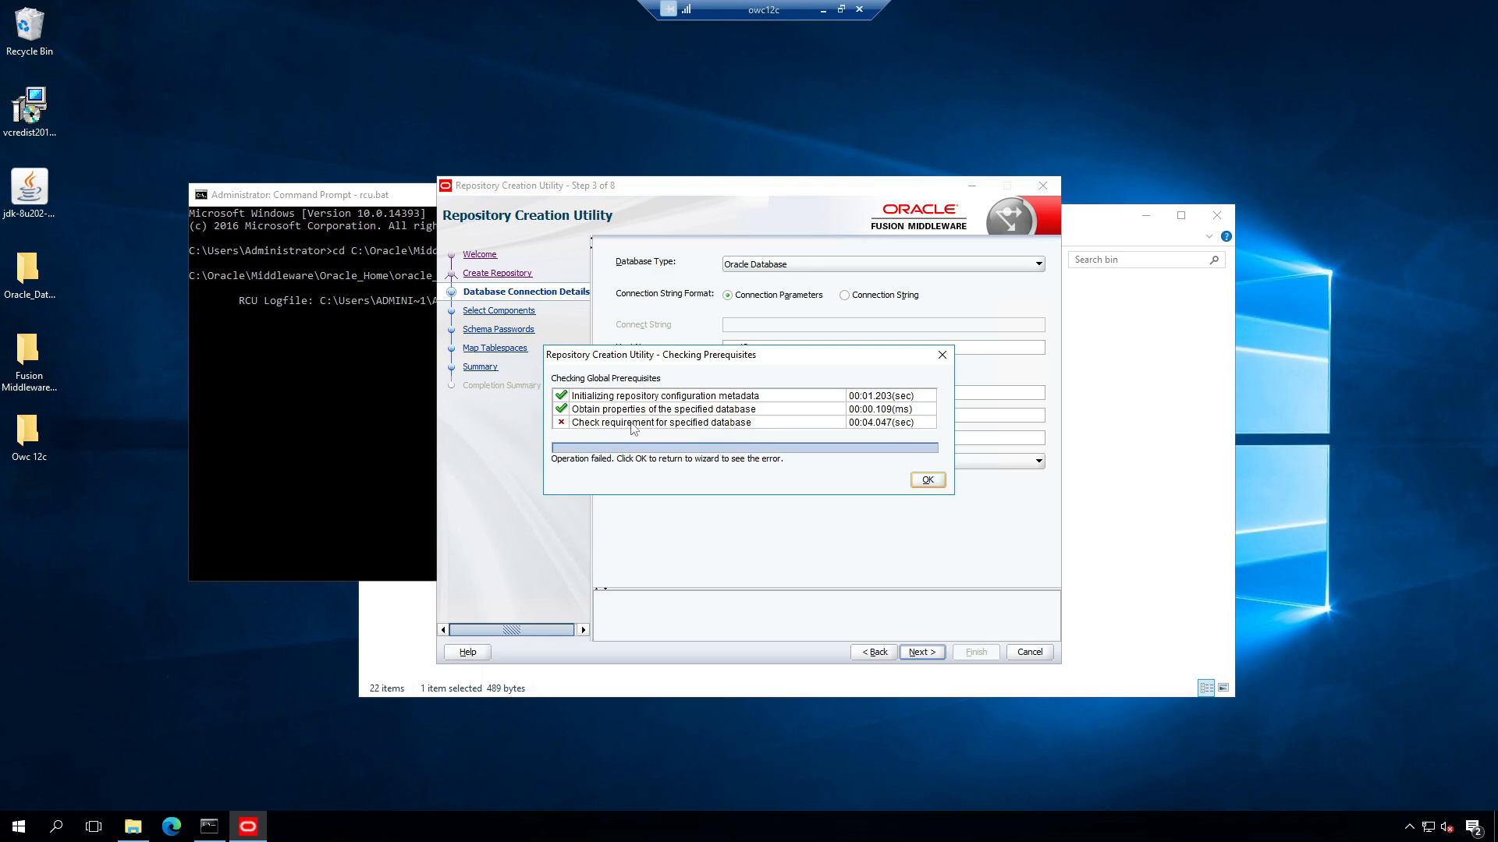
Step: Change the service name to orclpdb, retry the check, and dismiss the RCU-6005 error
click(565, 425)
click(927, 481)
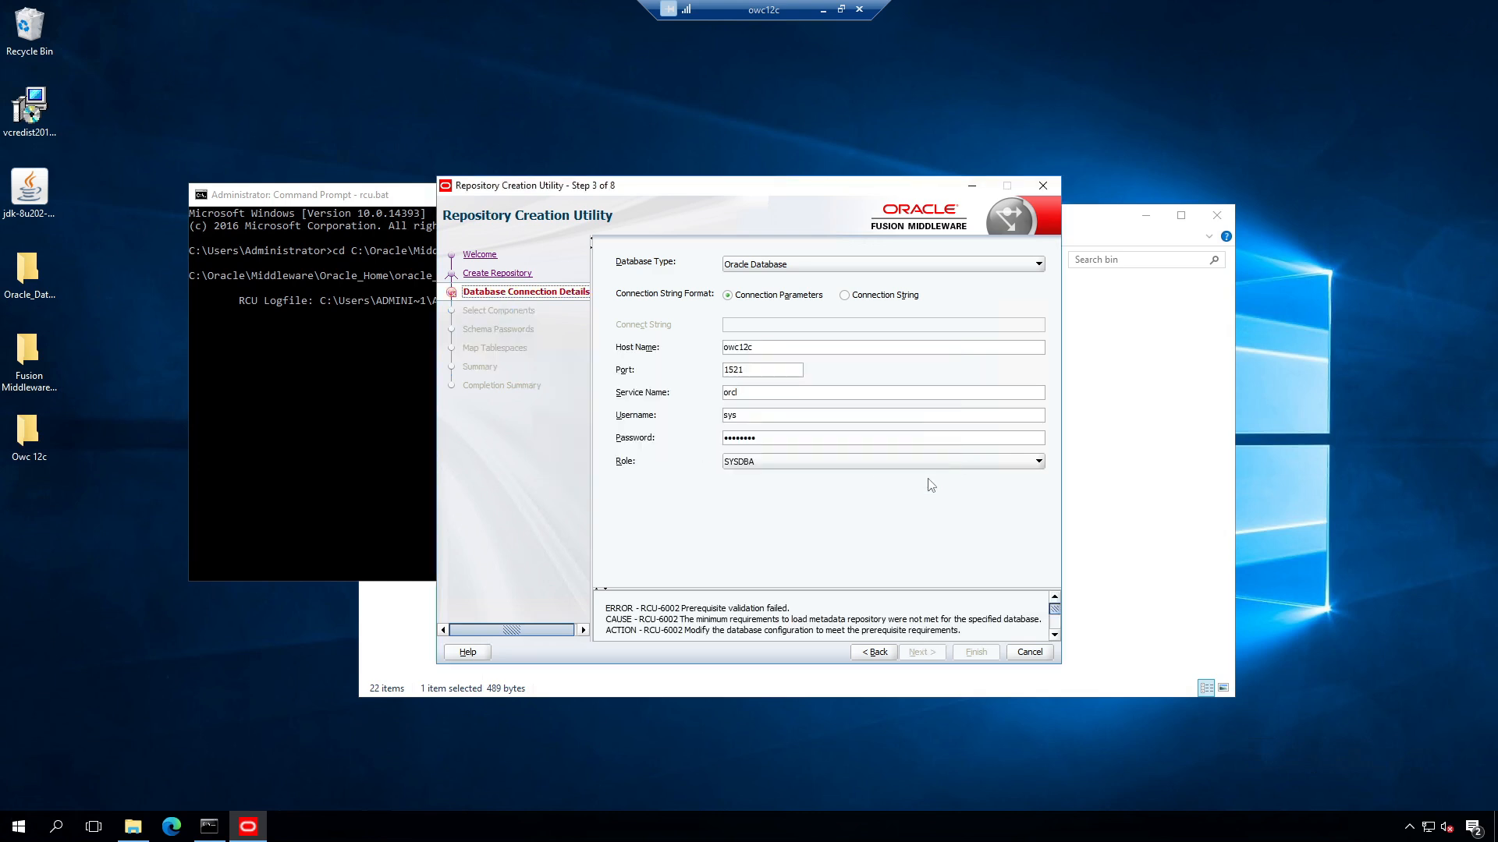
click(763, 398)
text(pdb)
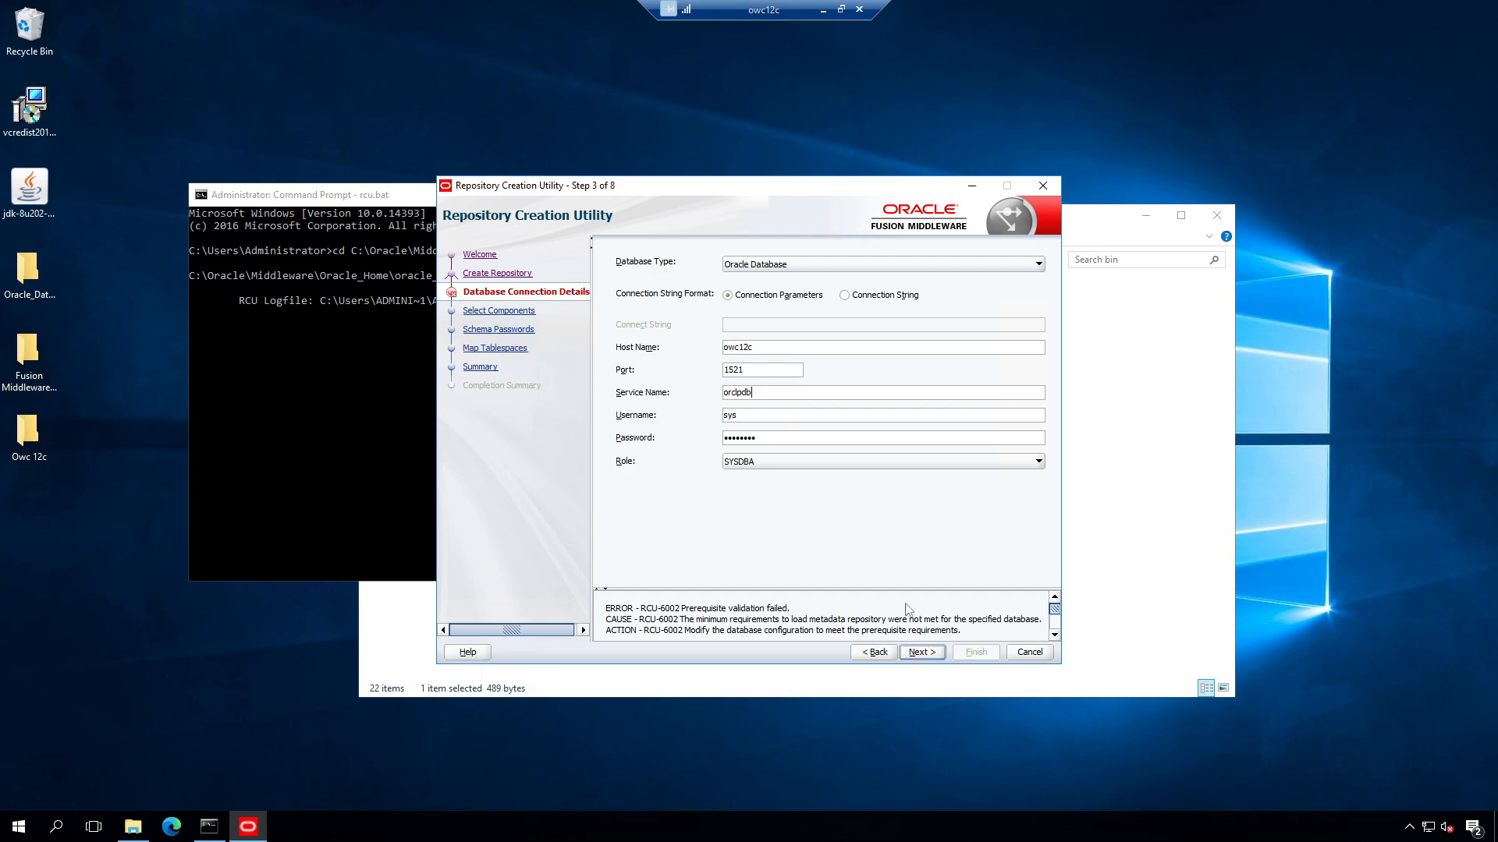
click(920, 653)
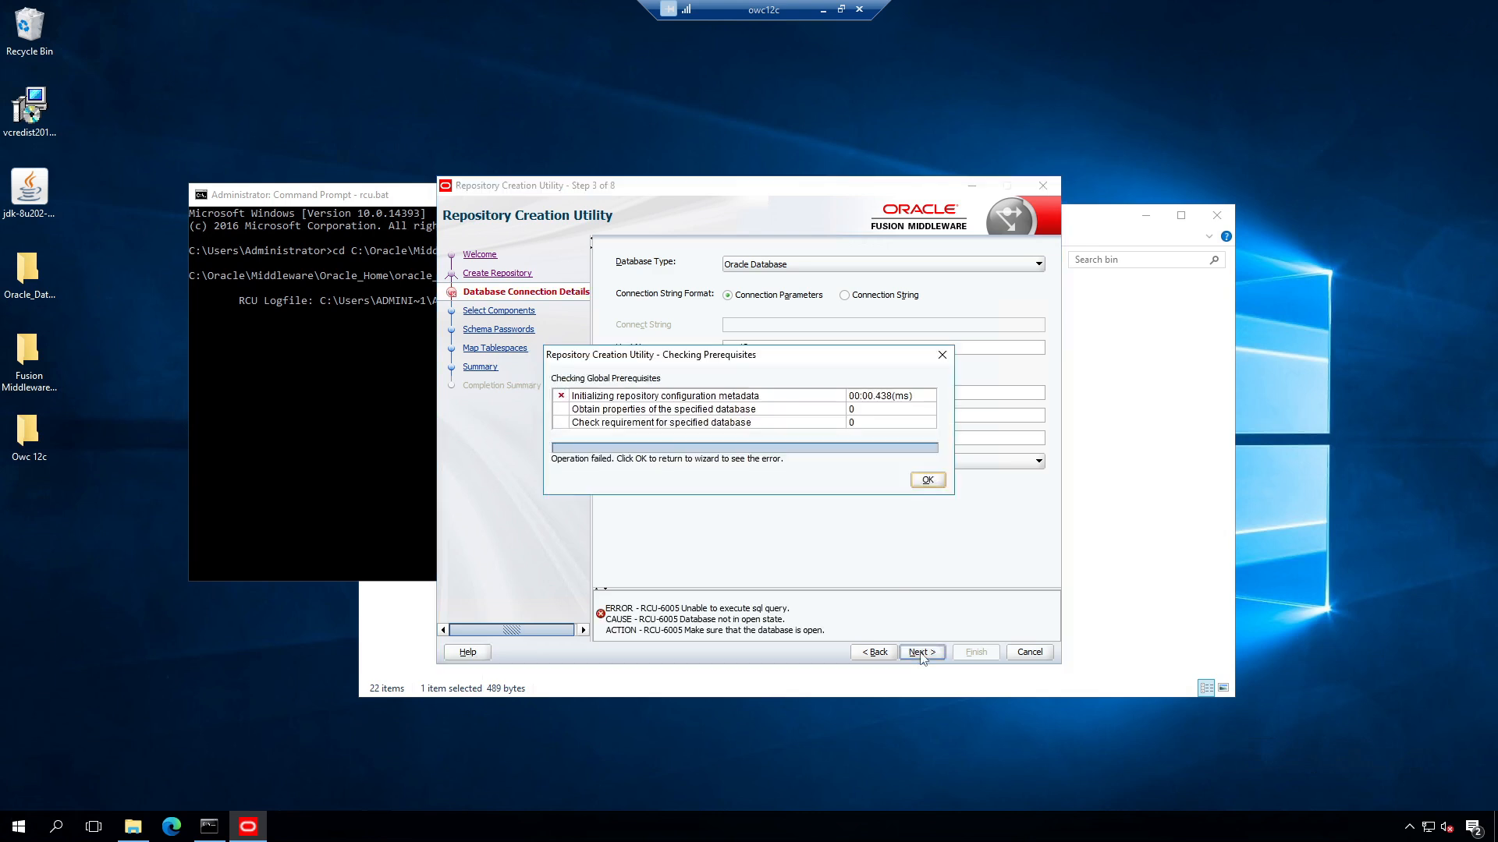
click(924, 480)
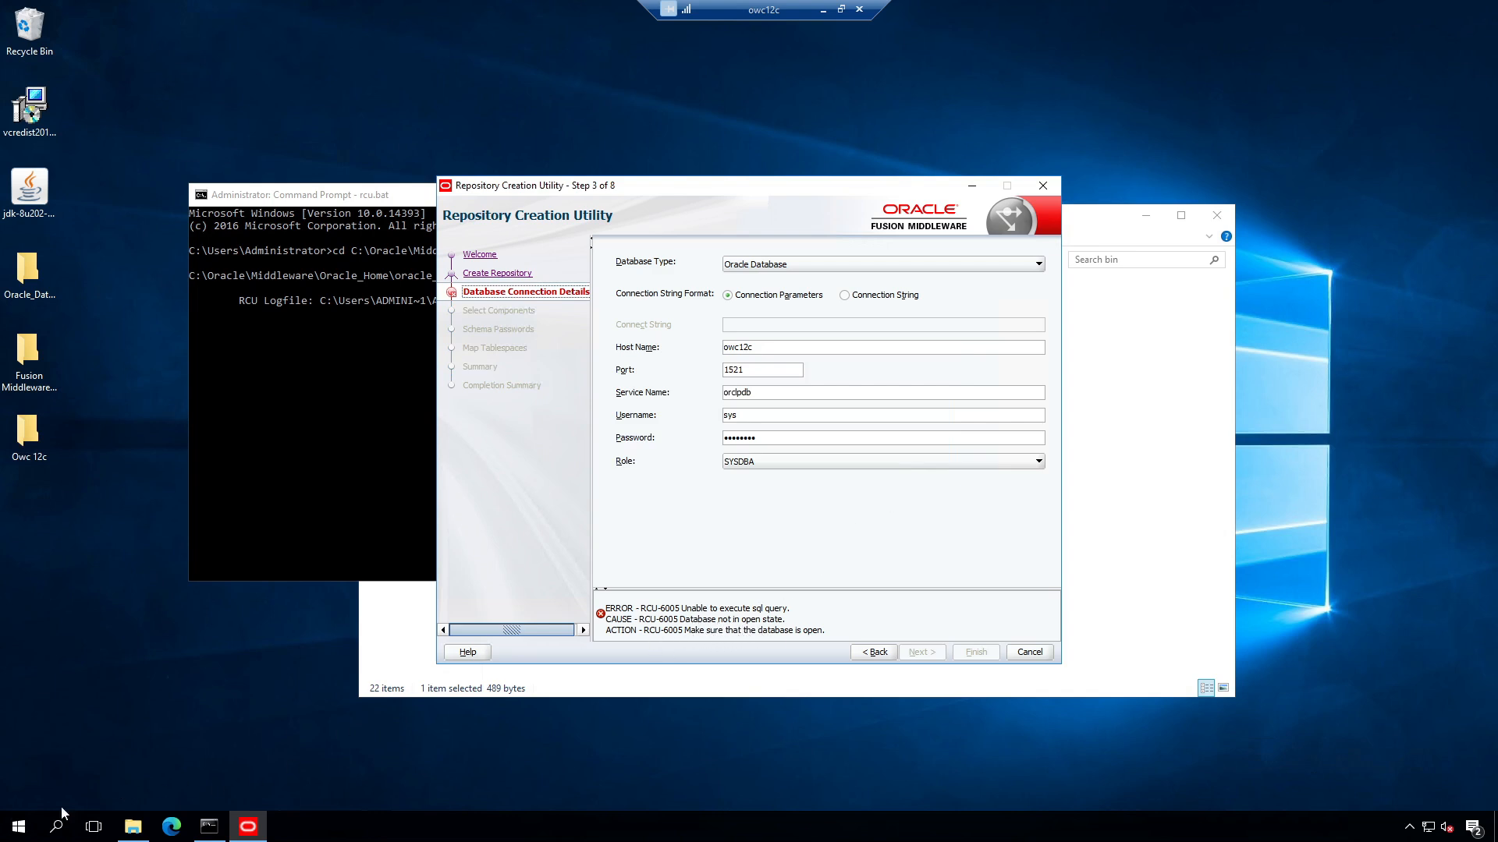
click(19, 827)
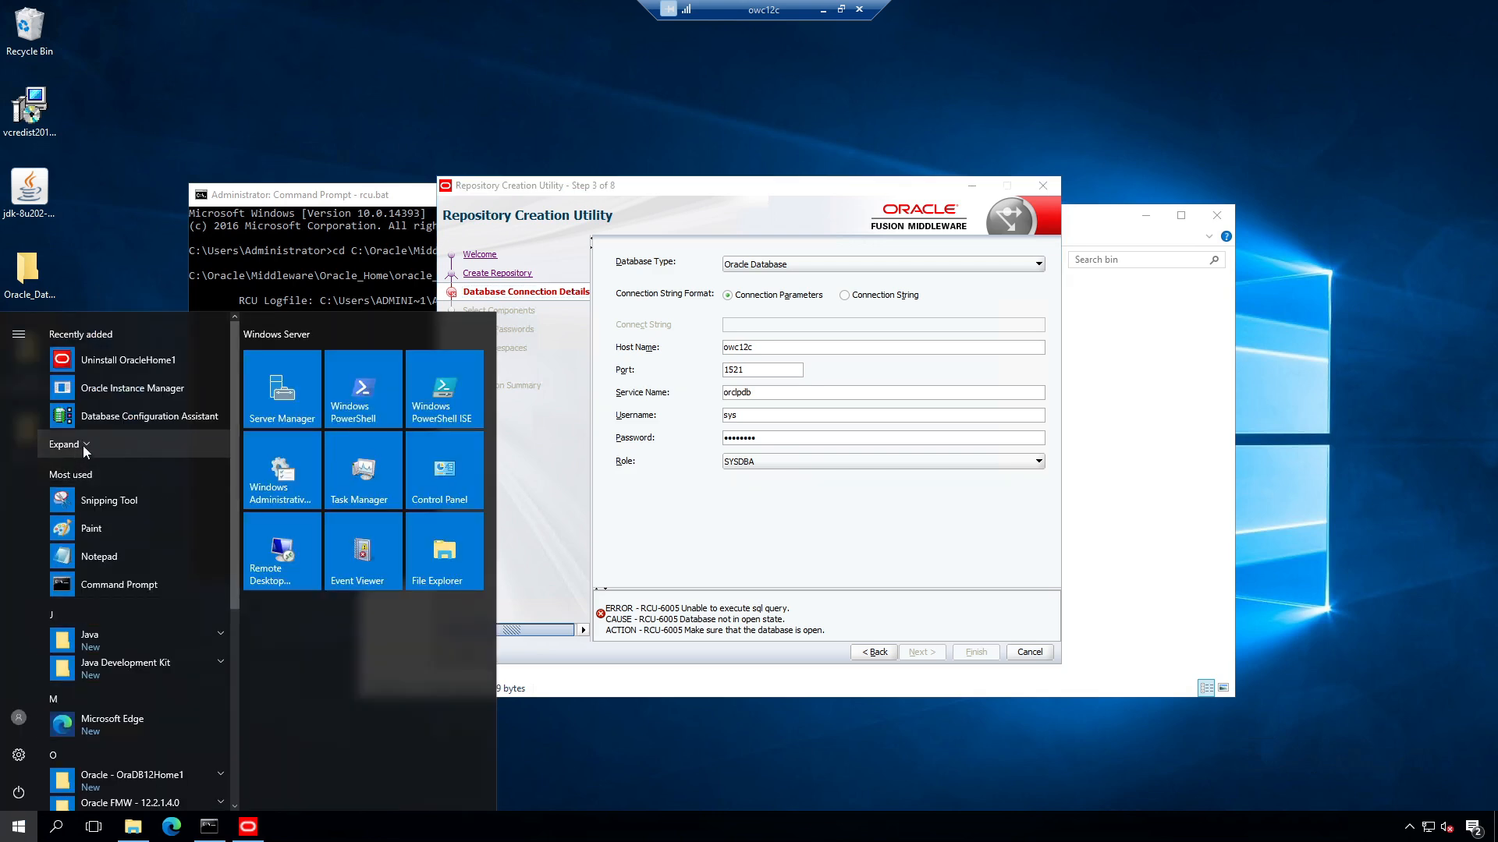
Step: Launch SQL Plus, log in as 'sys as sysdba', and enter the pluggable-database open command
click(84, 445)
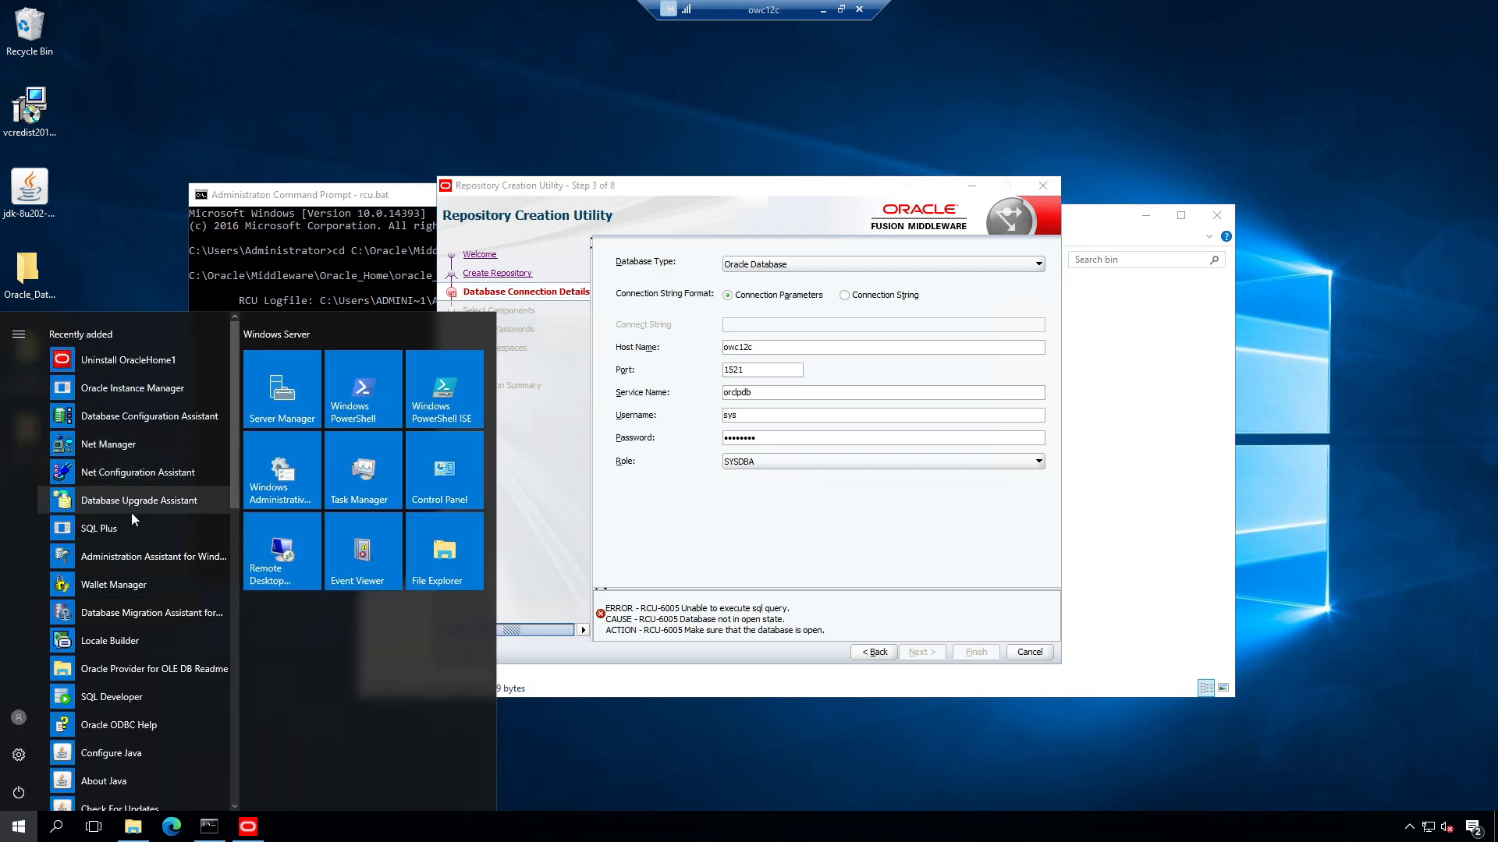
scroll(160, 542, down, 3)
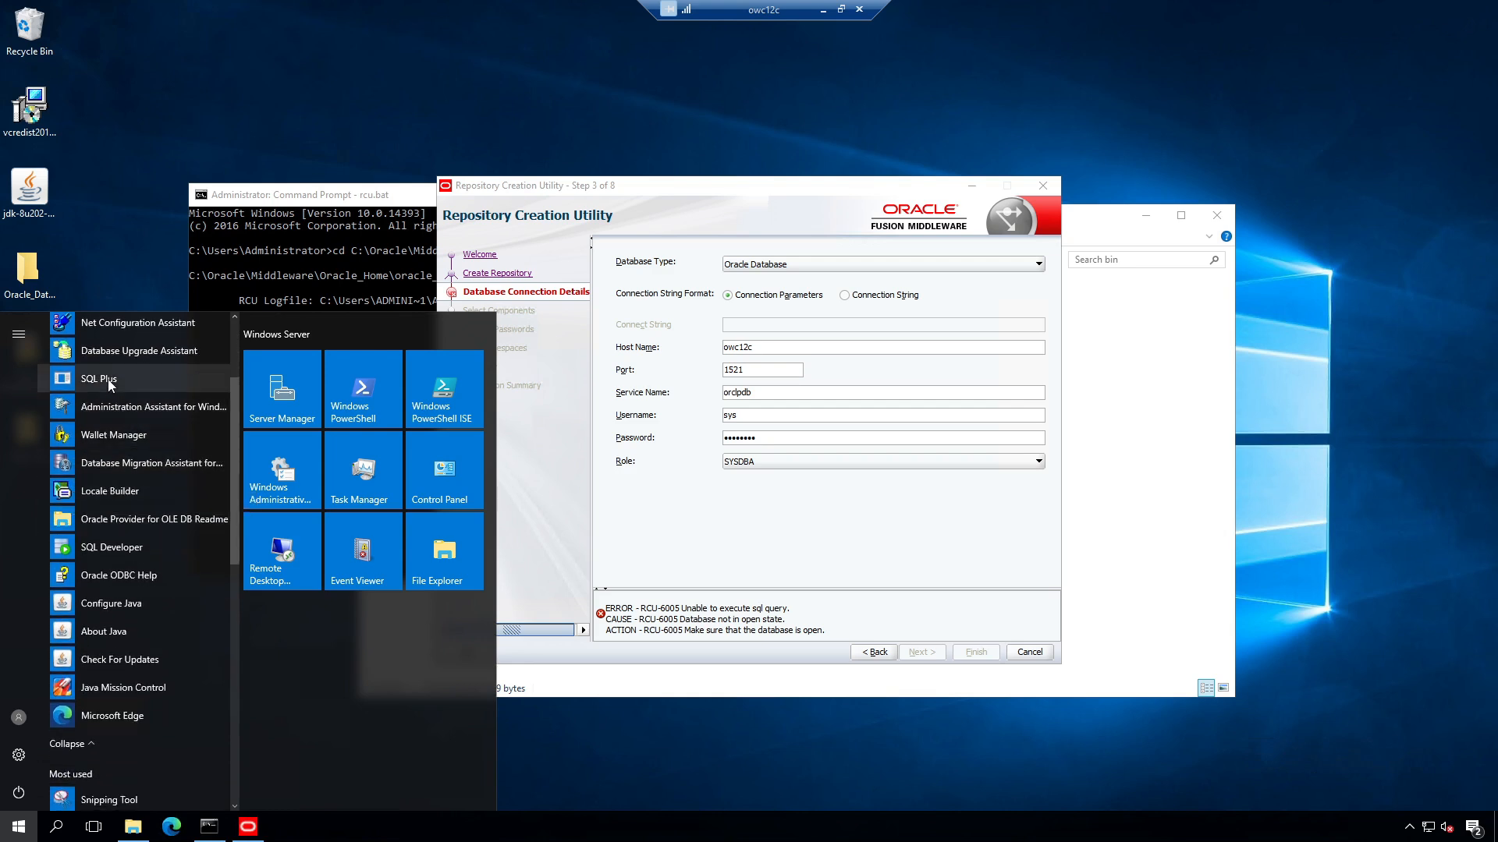
click(100, 379)
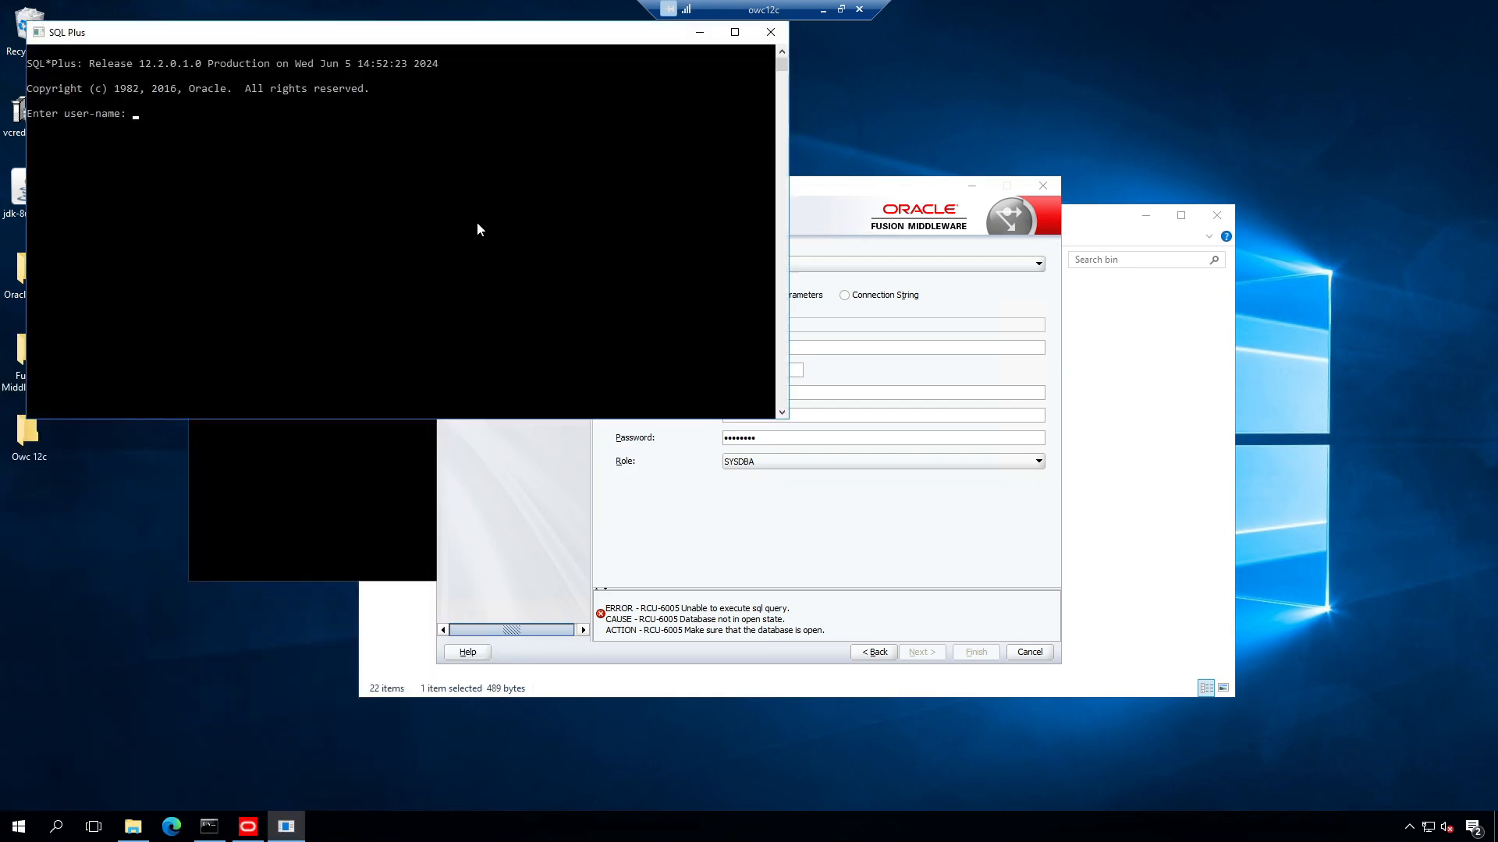
text(sys as sysdba)
key(Return)
key(Return)
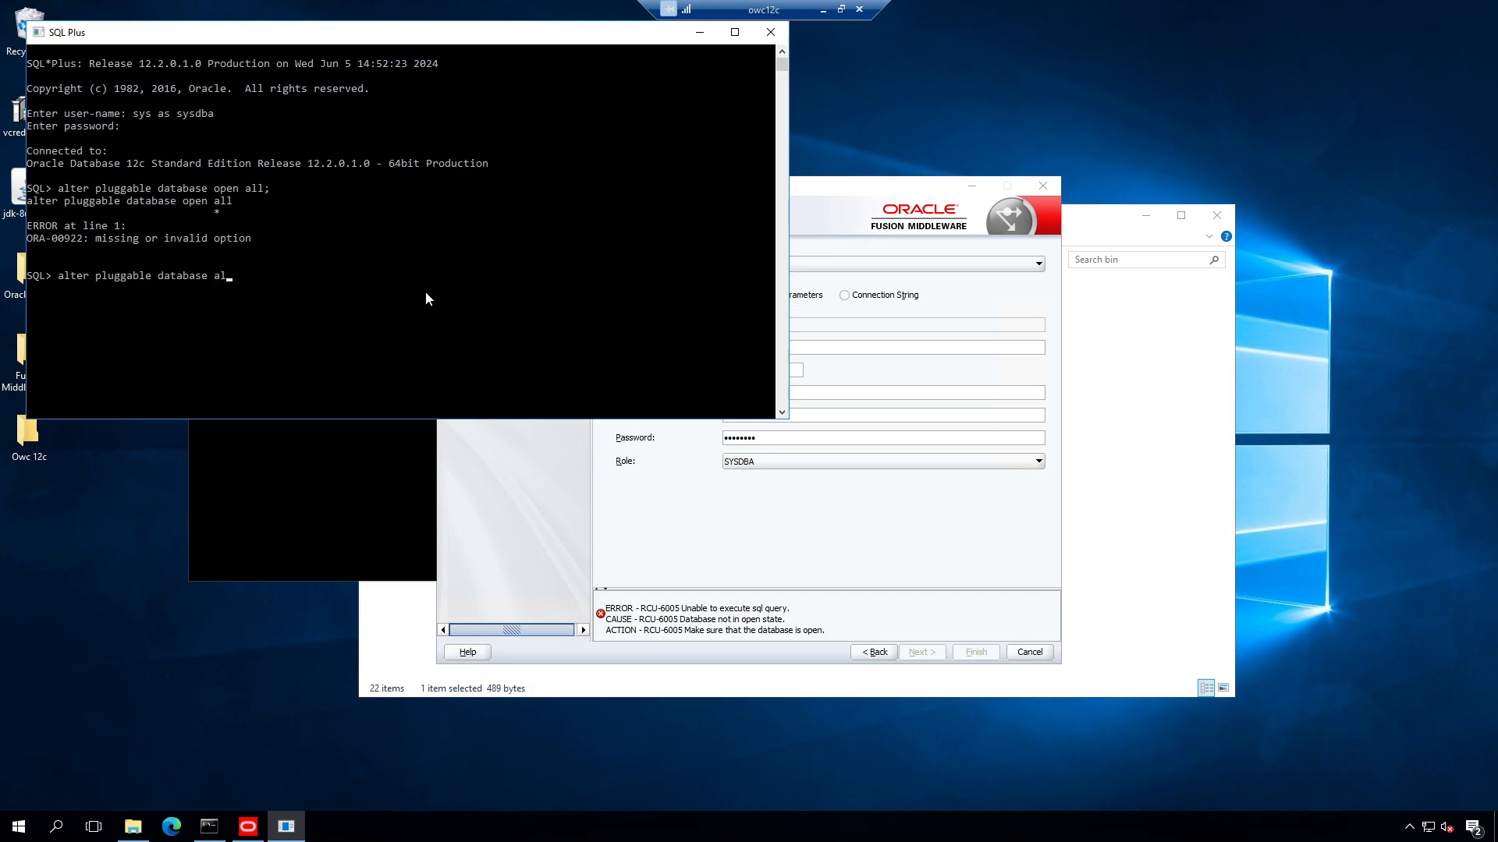
text(l open;)
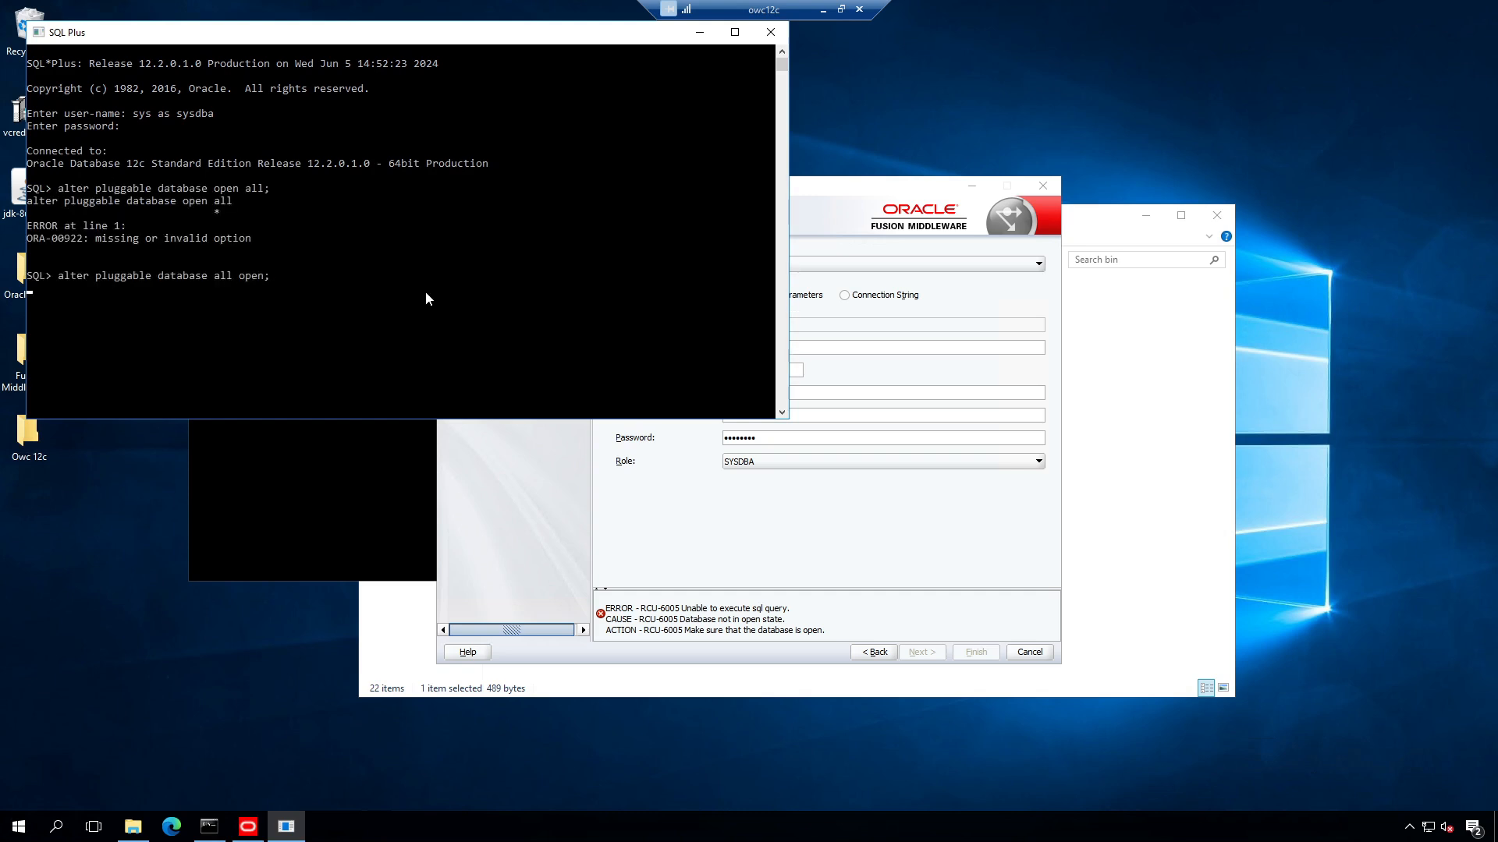
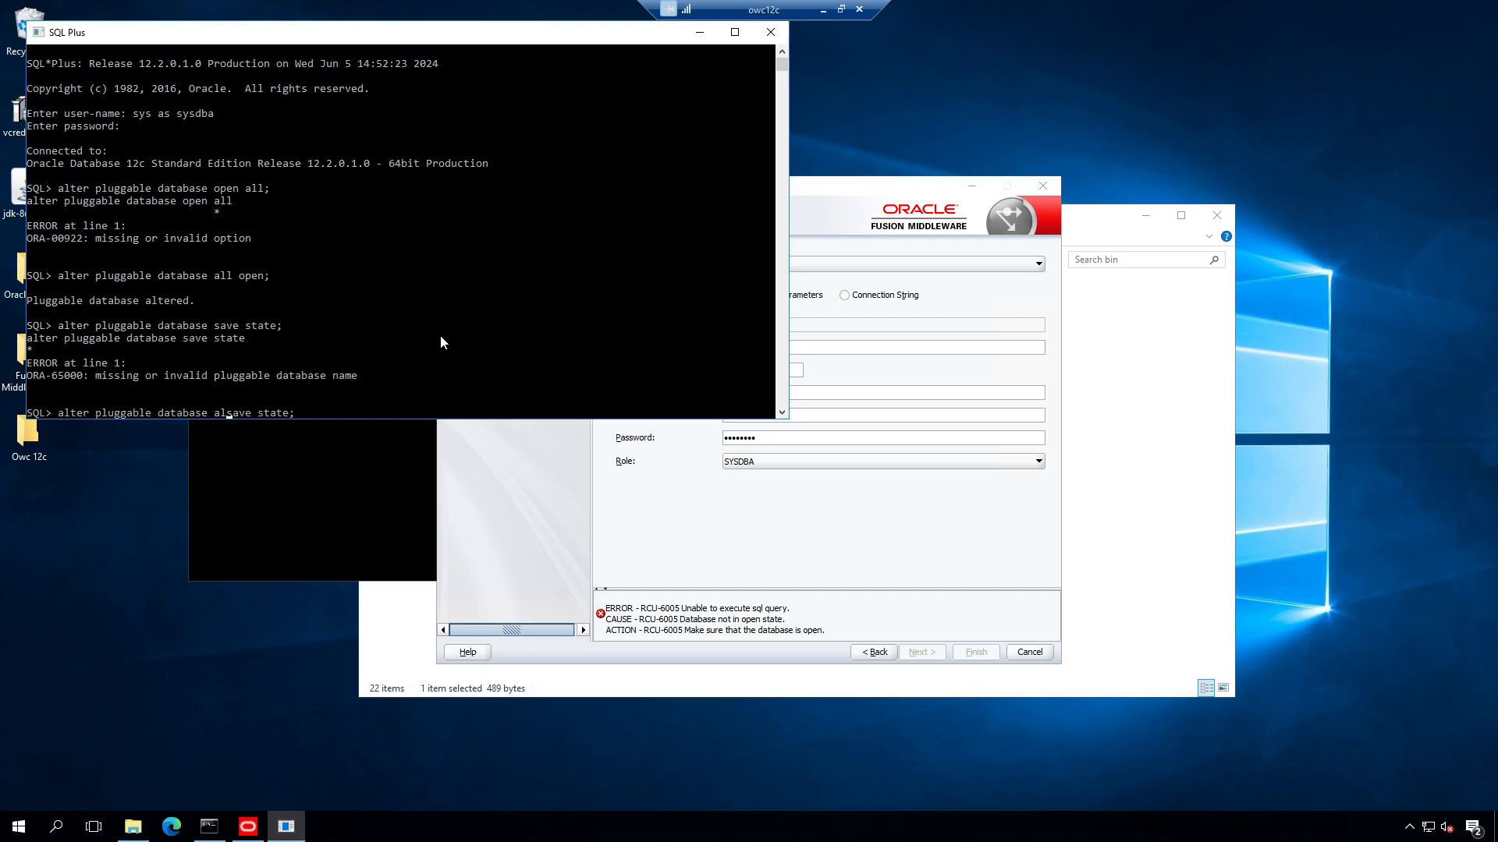
Step: Run 'alter pluggable database all save state;' in SQL Plus, then minimize the SQL Plus window
text(l)
key(Return)
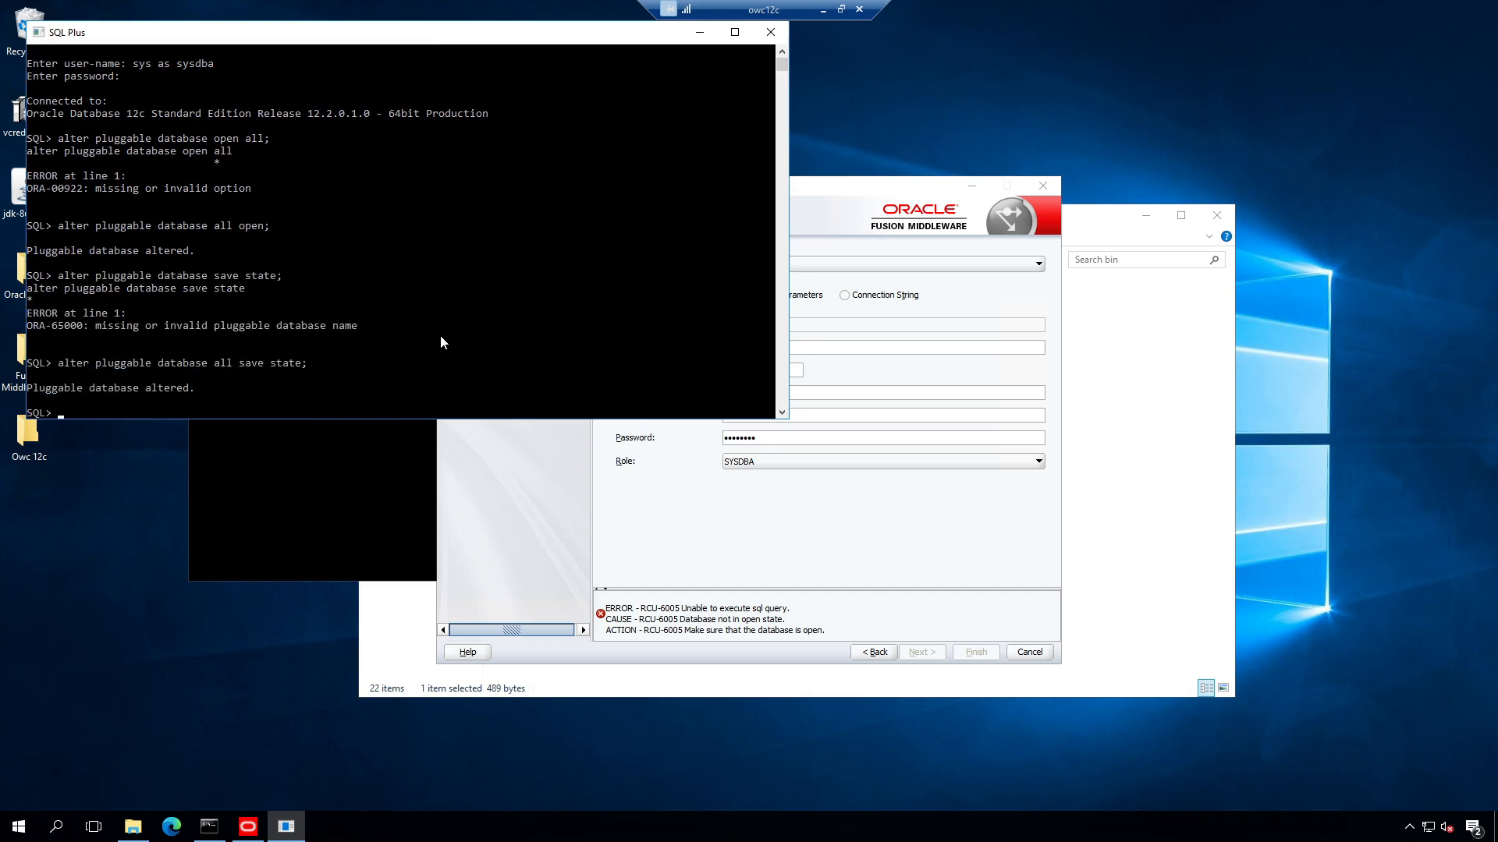
click(699, 32)
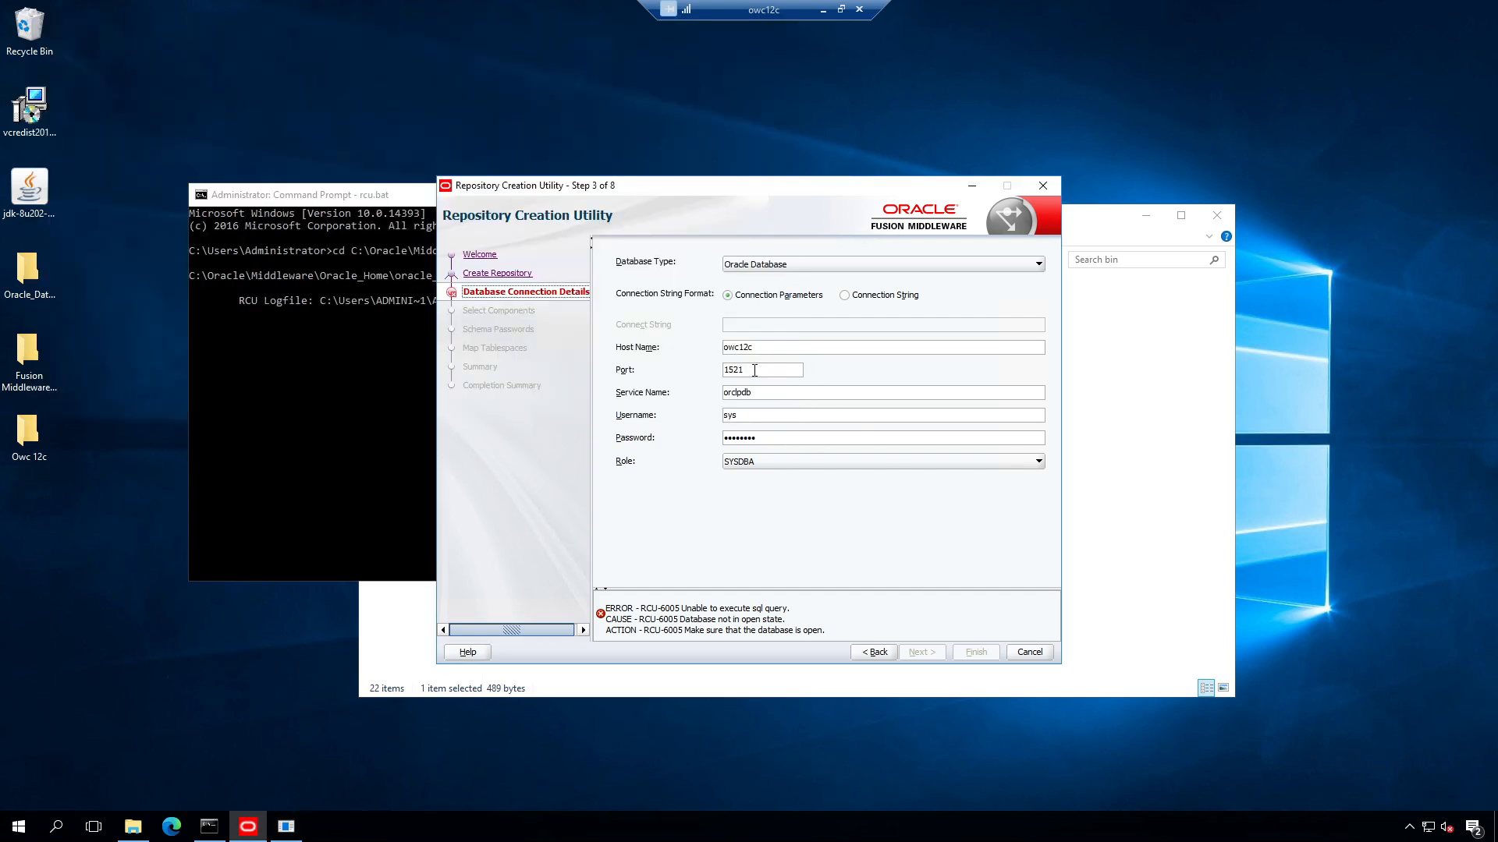
Step: Confirm the host and service name values, rerun the connection check, and accept the passed prerequisites
click(762, 393)
click(766, 348)
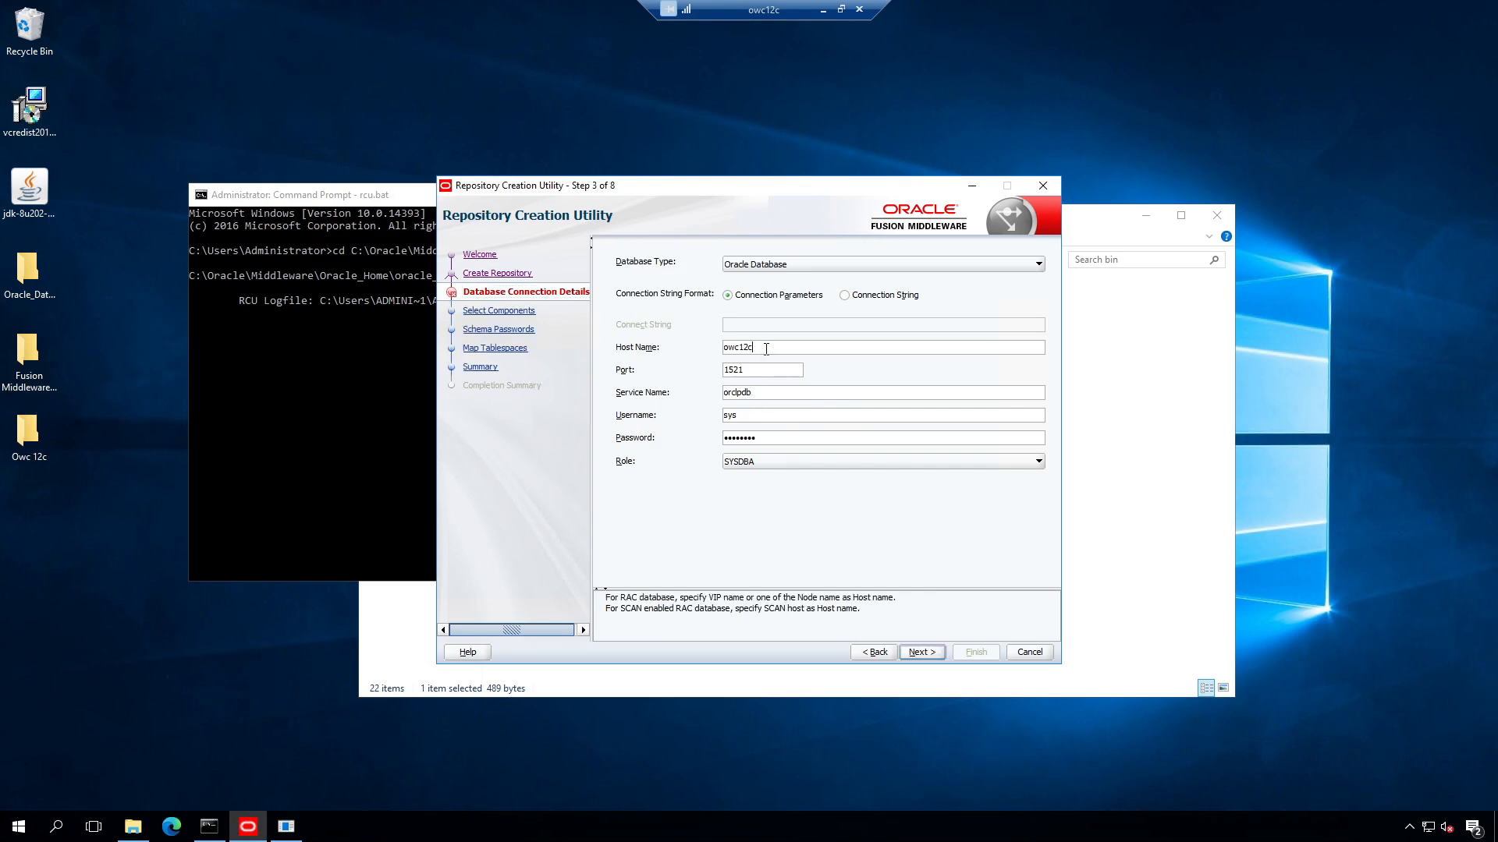
click(936, 653)
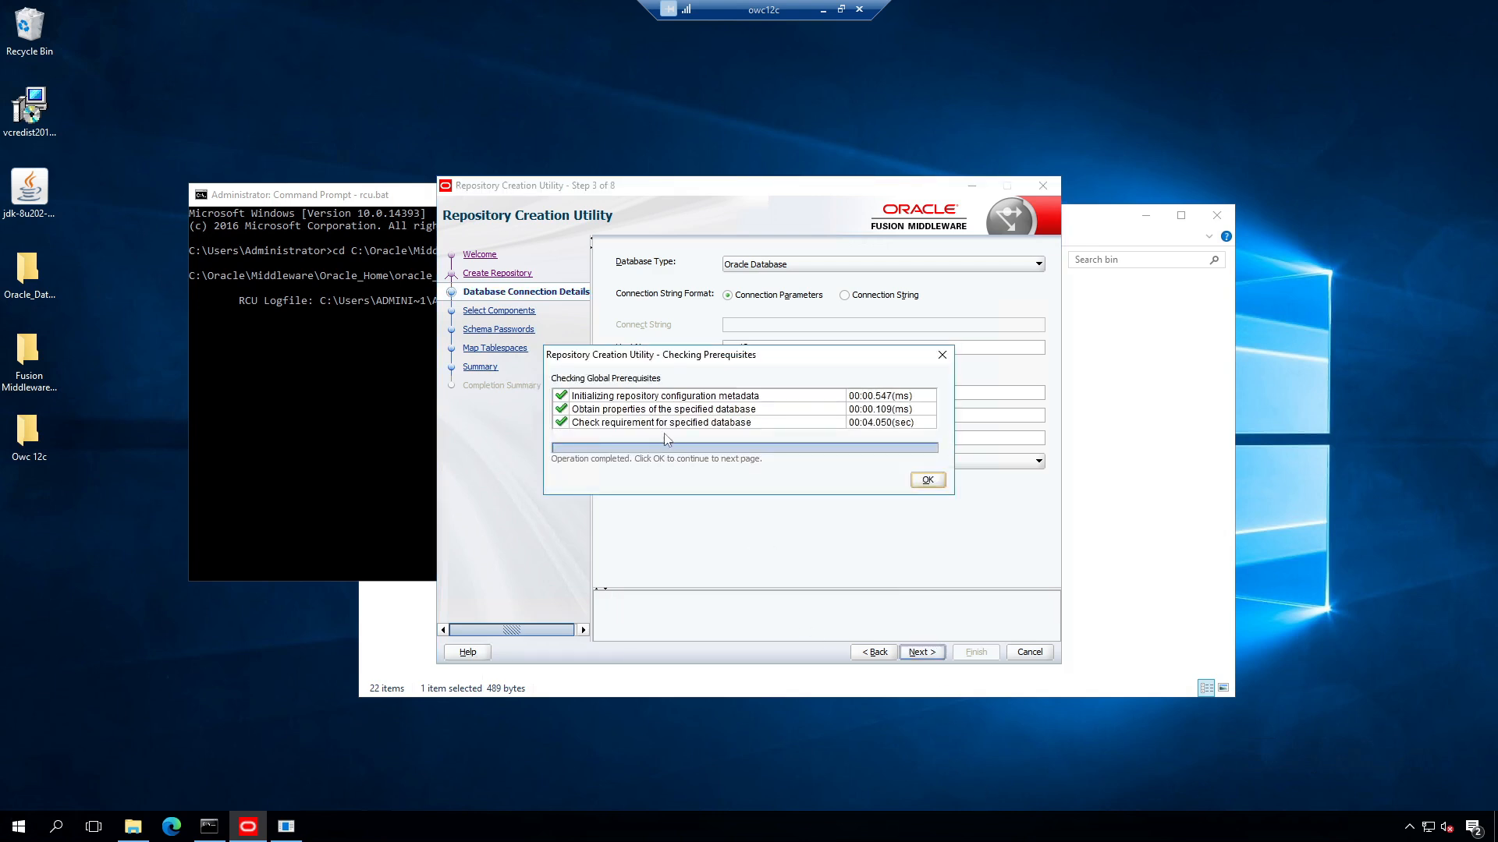
click(932, 478)
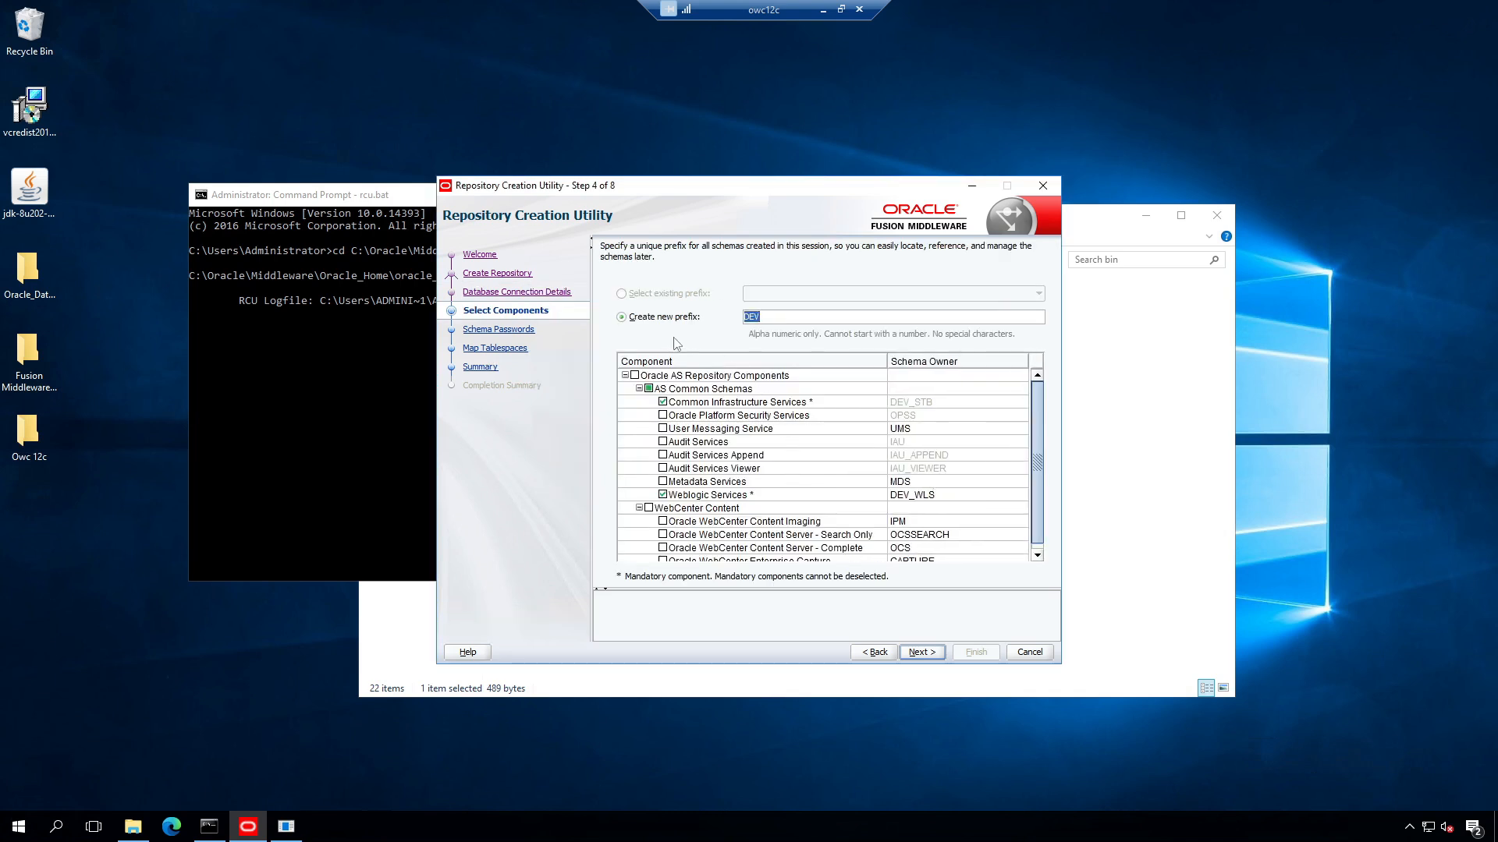
Step: Set the new schema prefix back to DEV after trying other values
click(770, 315)
double_click(766, 316)
text(BOREDADMI)
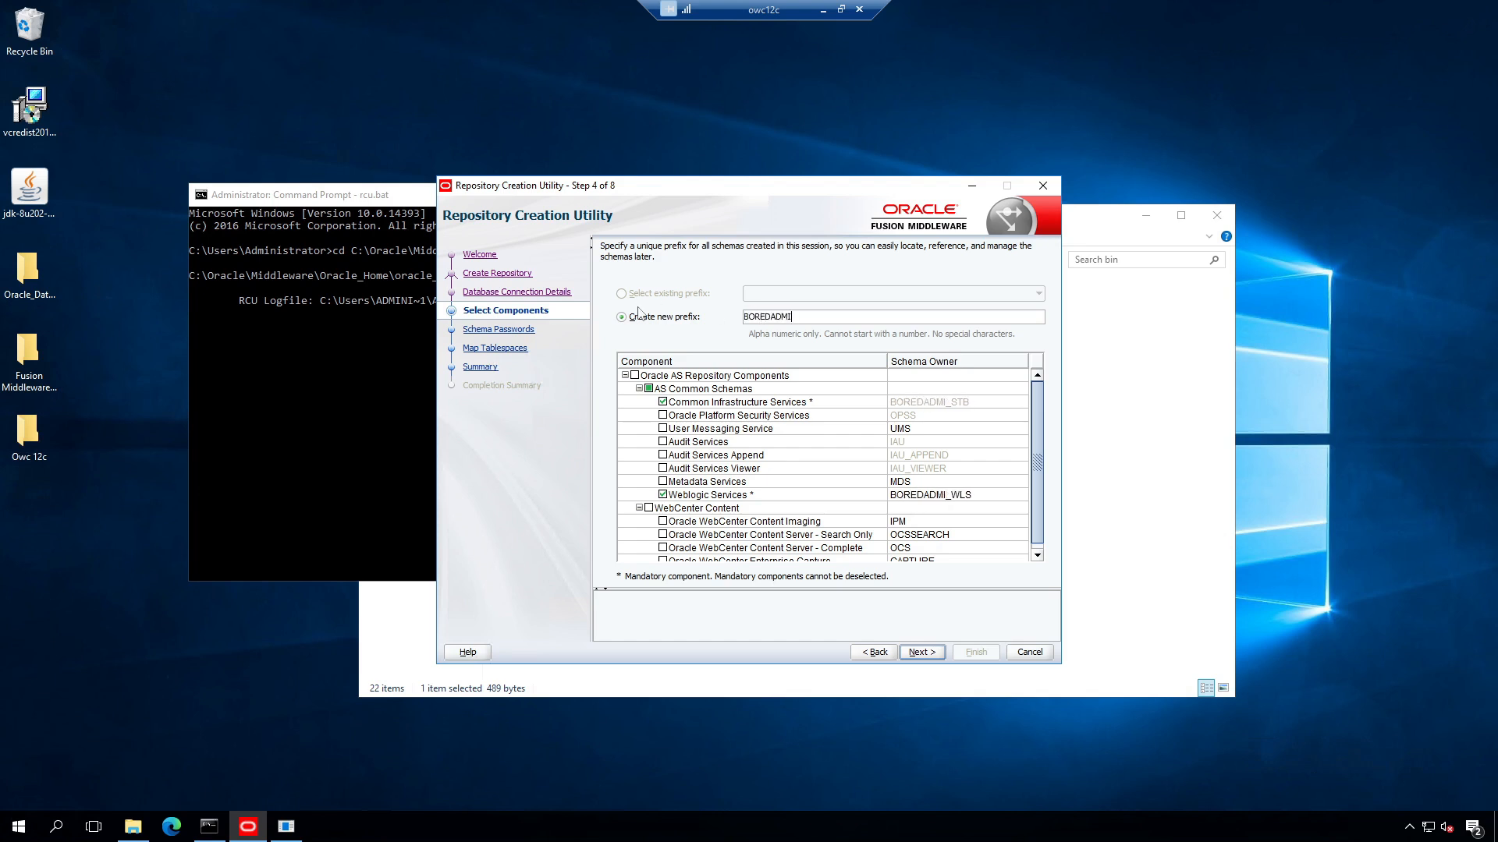
key(BackSpace)
key(BackSpace)
key(BackSpace)
key(BackSpace)
key(BackSpace)
key(BackSpace)
key(BackSpace)
key(BackSpace)
key(BackSpace)
key(BackSpace)
key(BackSpace)
text(DEMO)
drag(788, 319, 559, 315)
text(DEV)
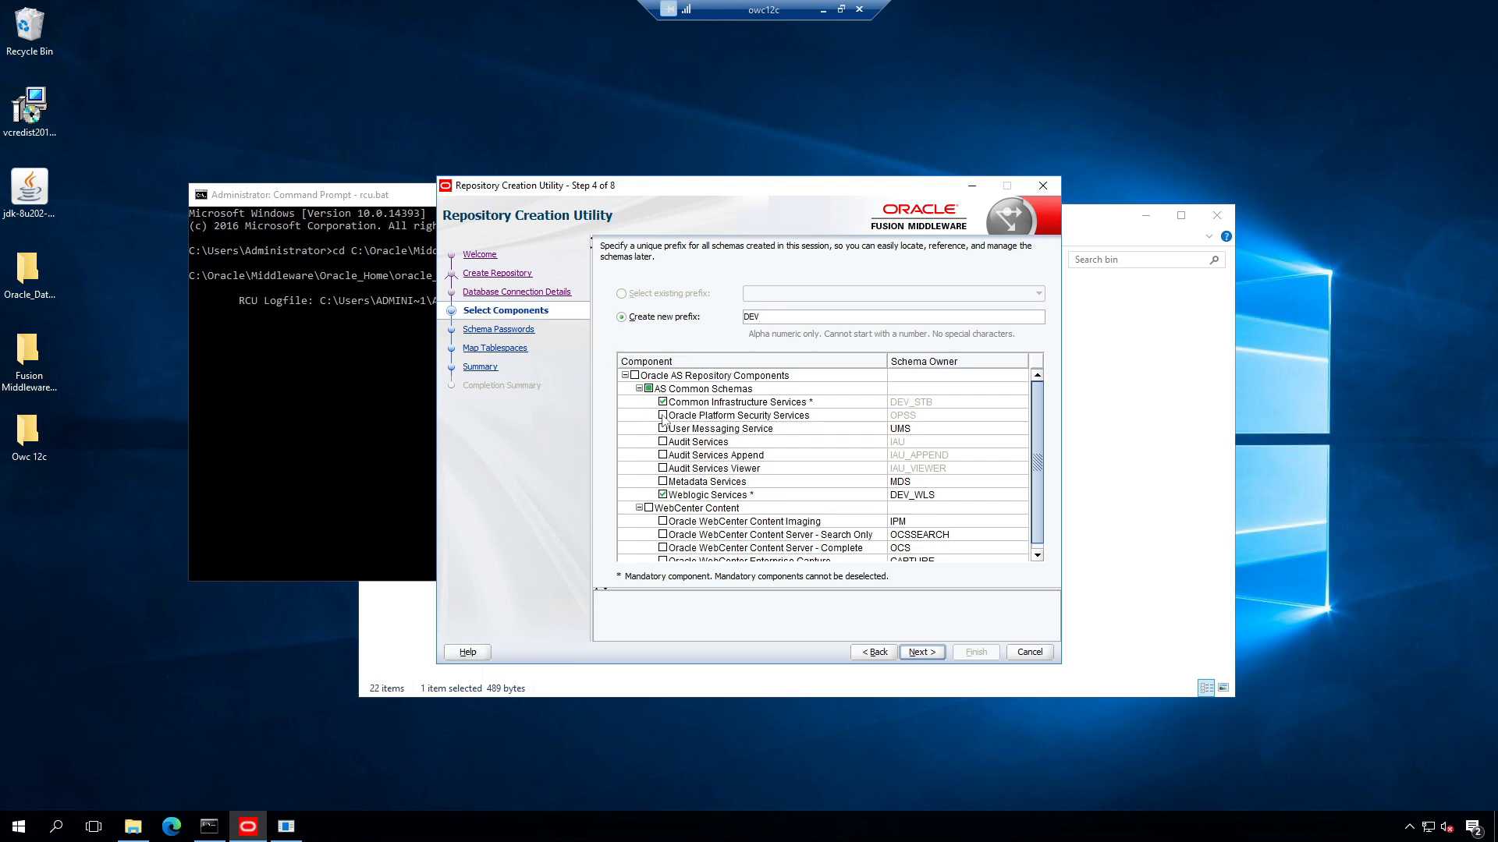
Step: Select all WebCenter Content components and run the prerequisite checks
scroll(826, 460, down, 1)
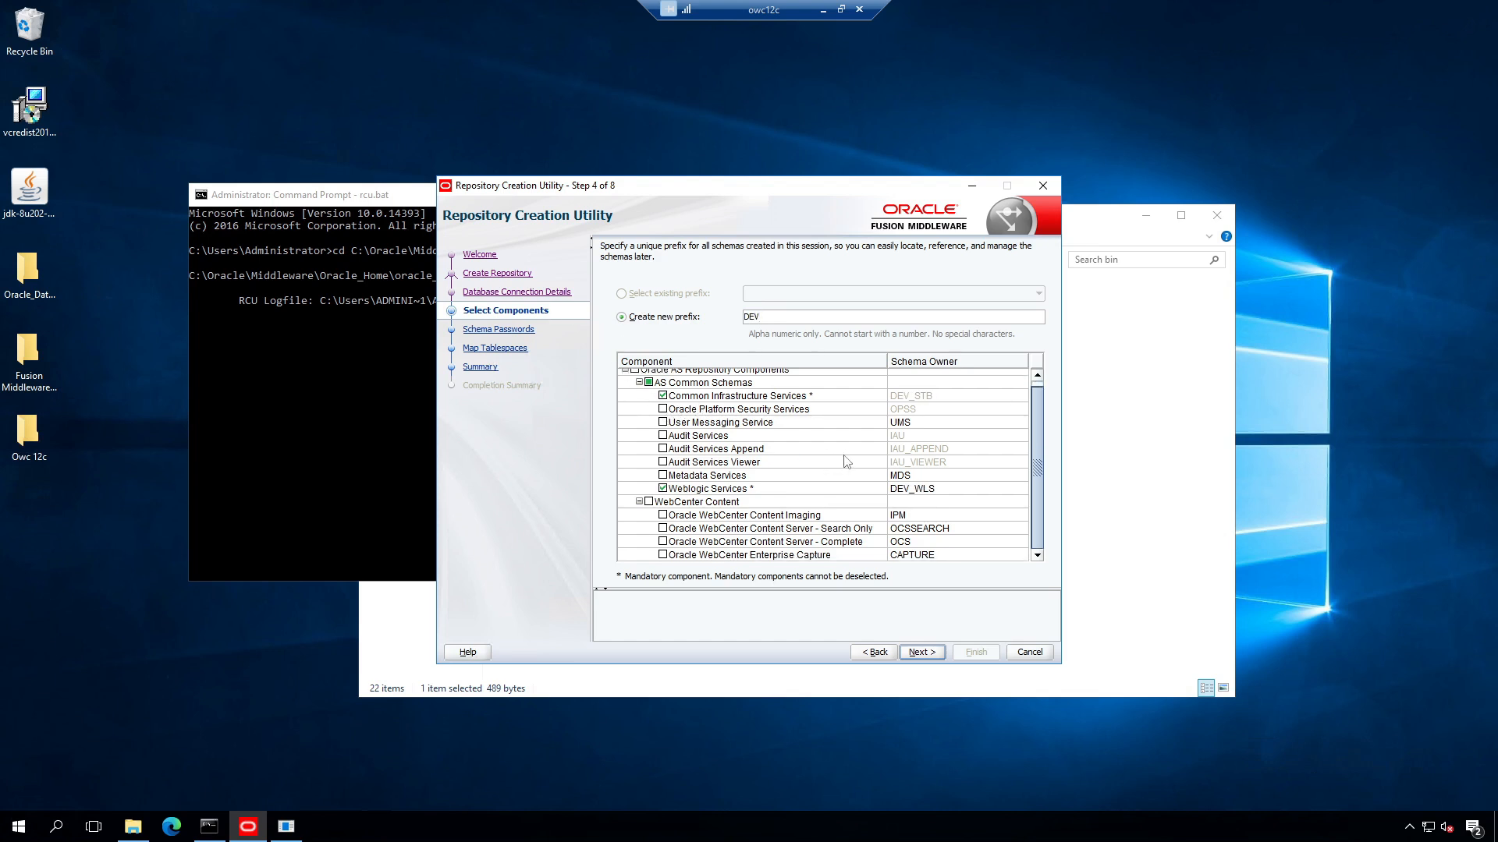
click(649, 503)
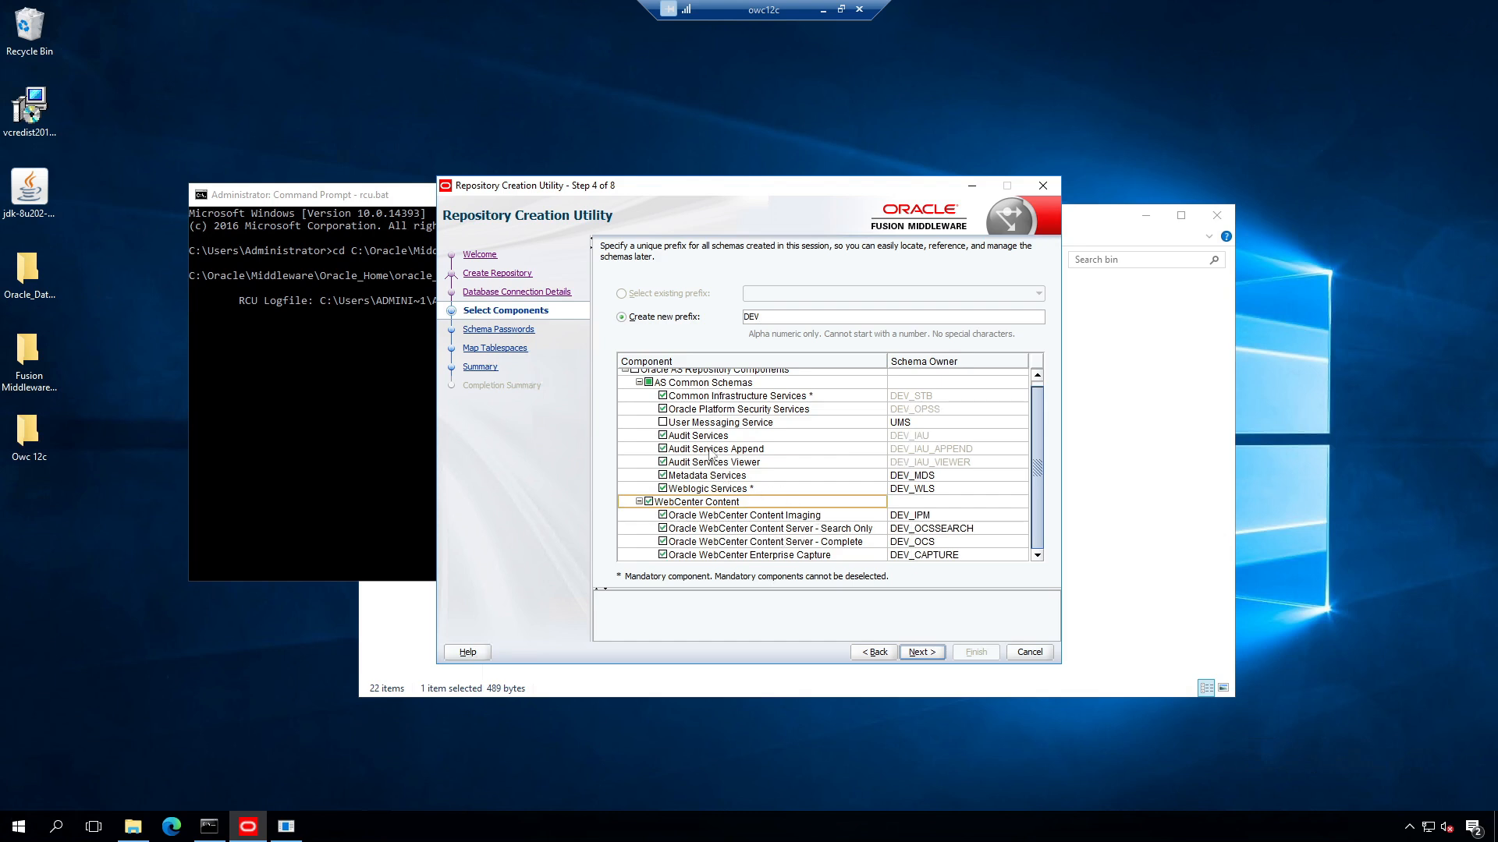
click(920, 652)
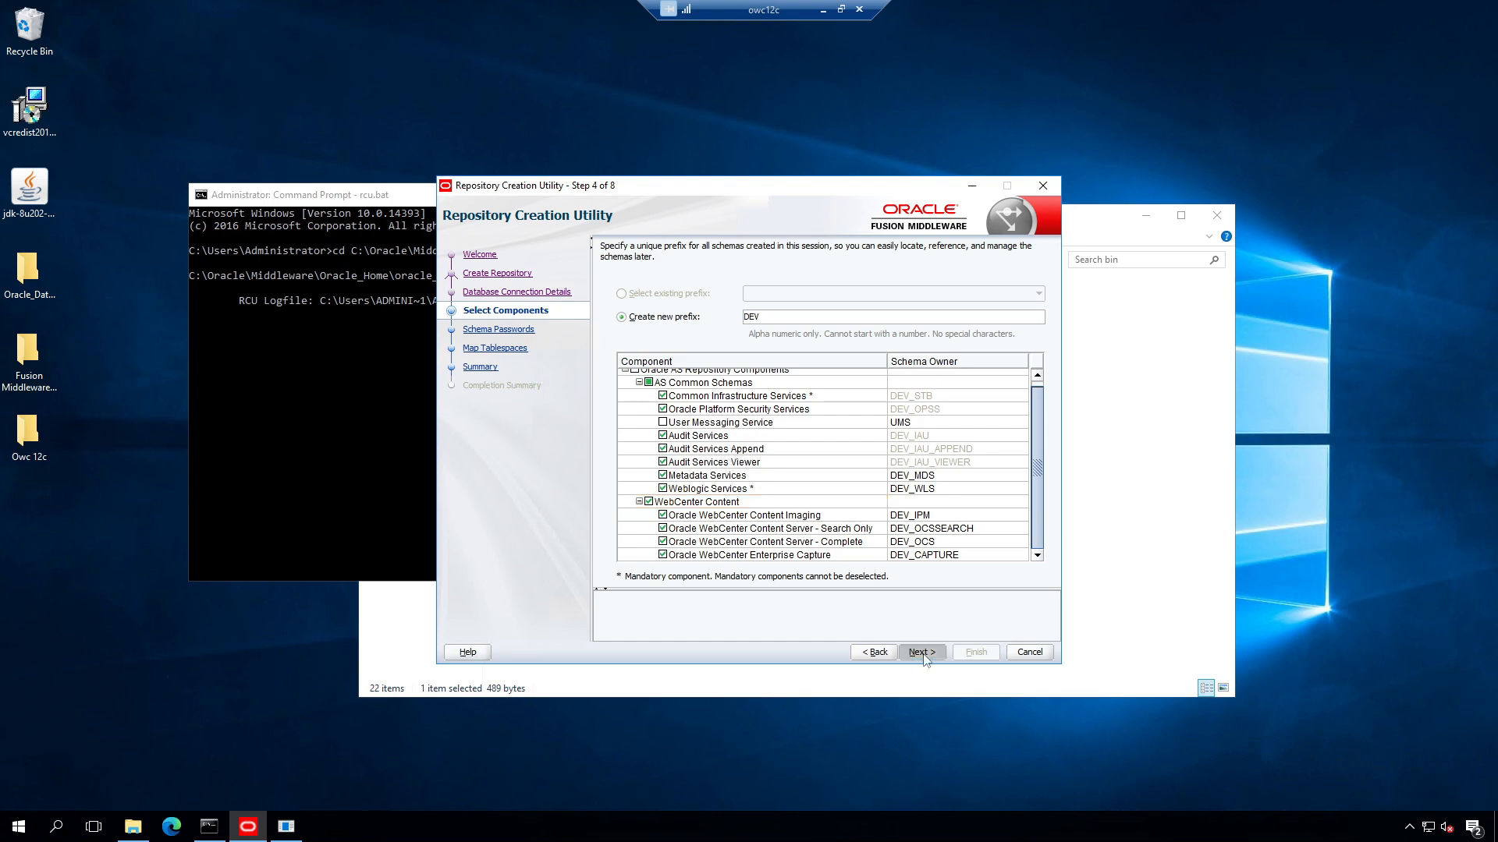
Step: Accept the checks, then use one shared password for all schemas and continue to tablespace mapping
click(932, 543)
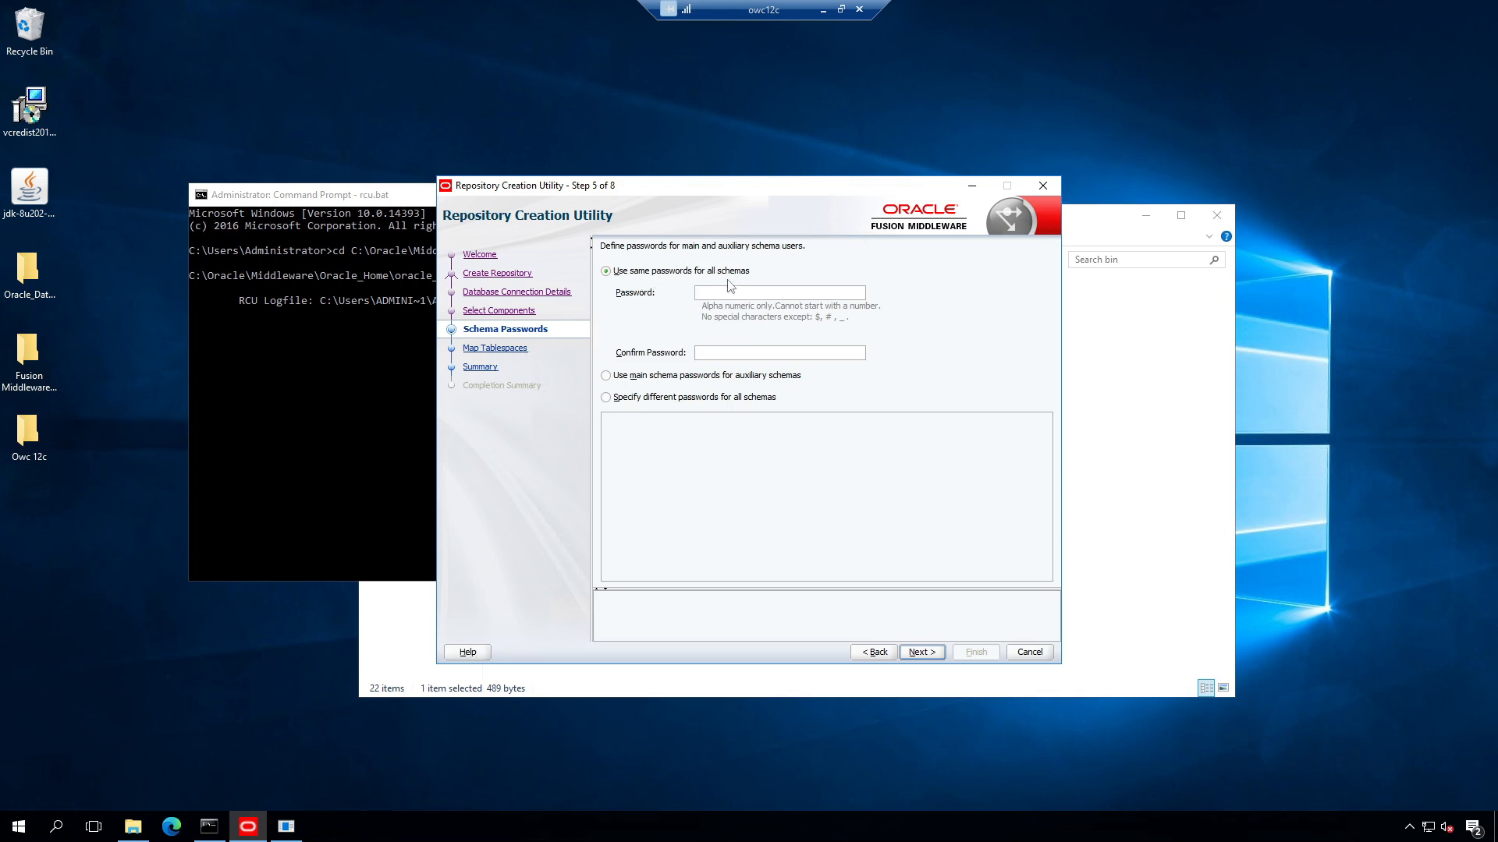
click(606, 398)
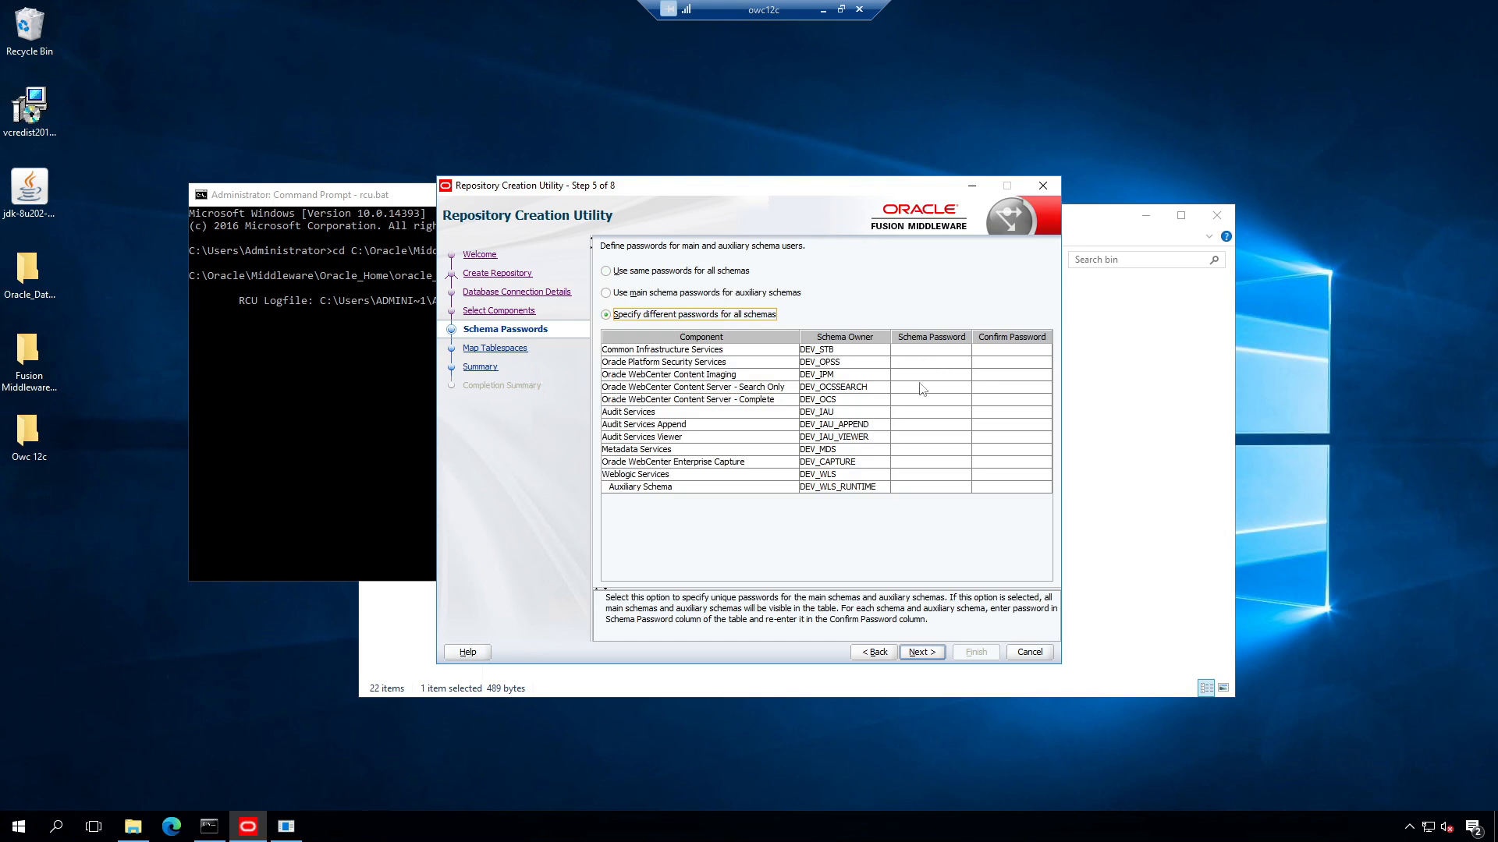
click(606, 273)
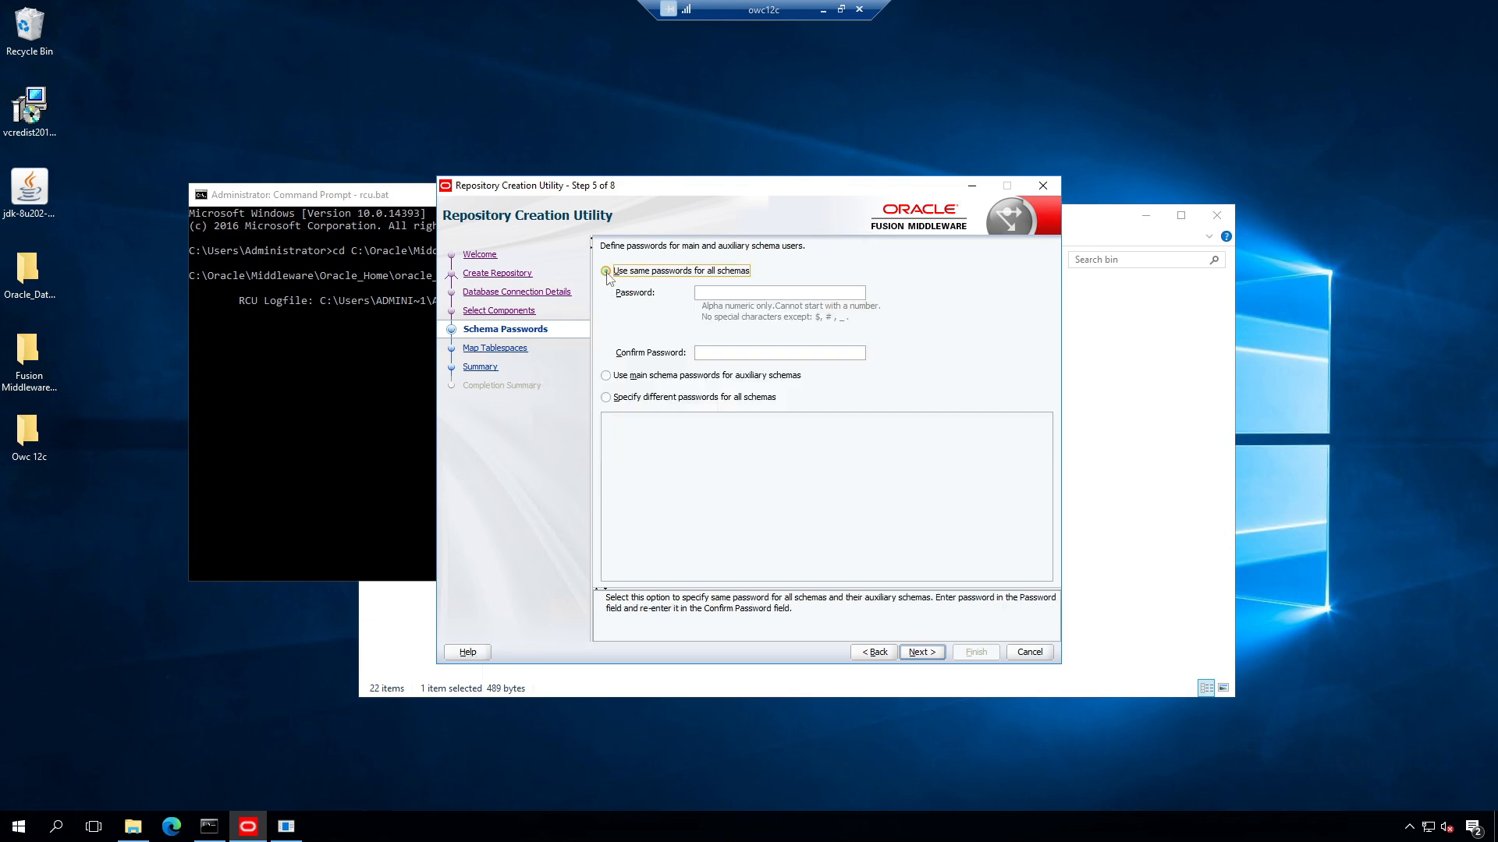
click(711, 294)
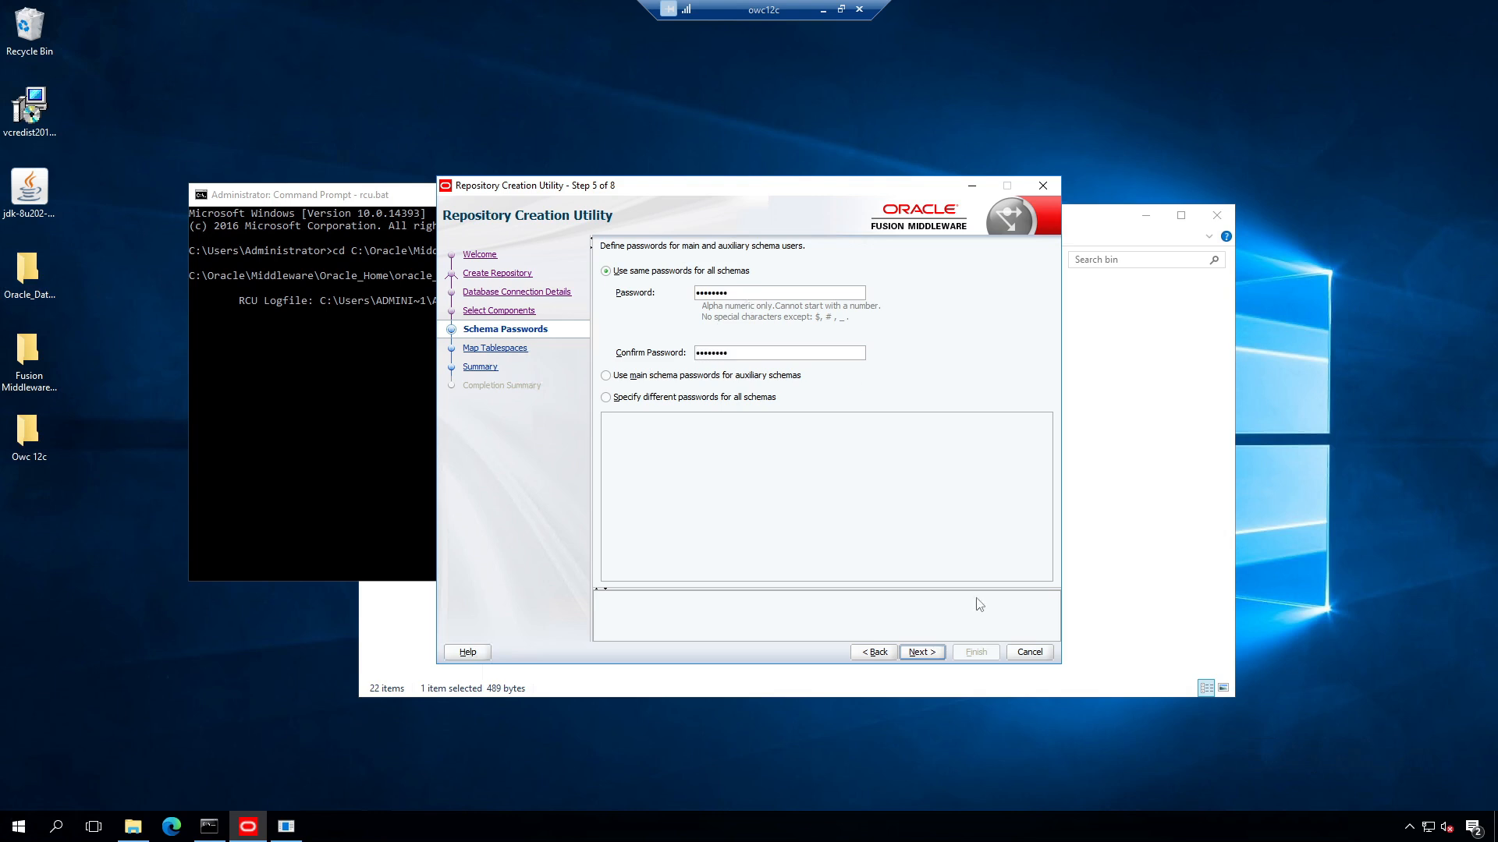
click(927, 652)
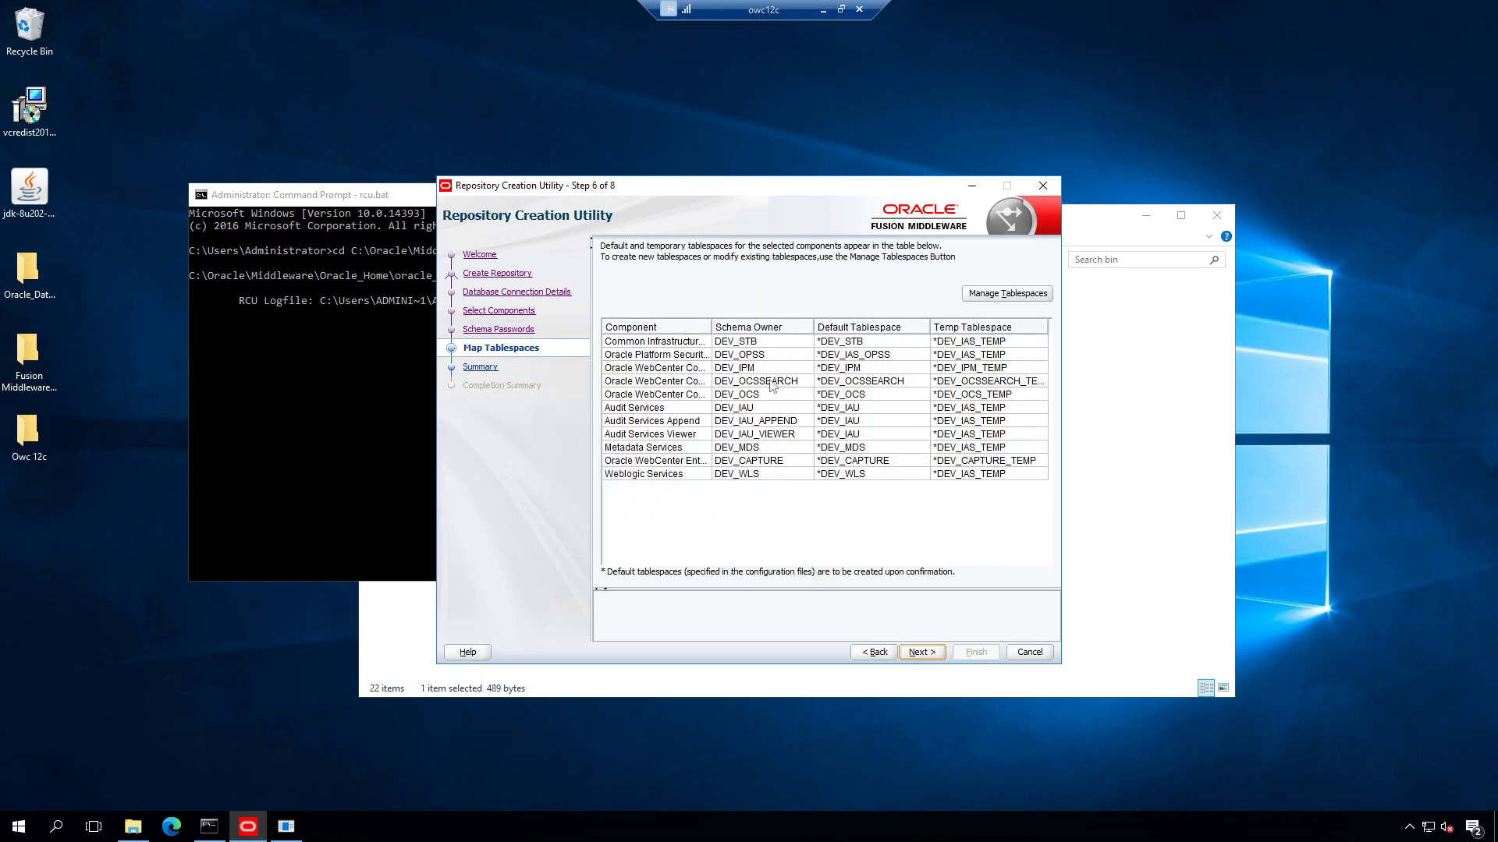
Step: Keep the default tablespace mapping, confirm creating the tablespaces, and create the repository schemas
click(923, 653)
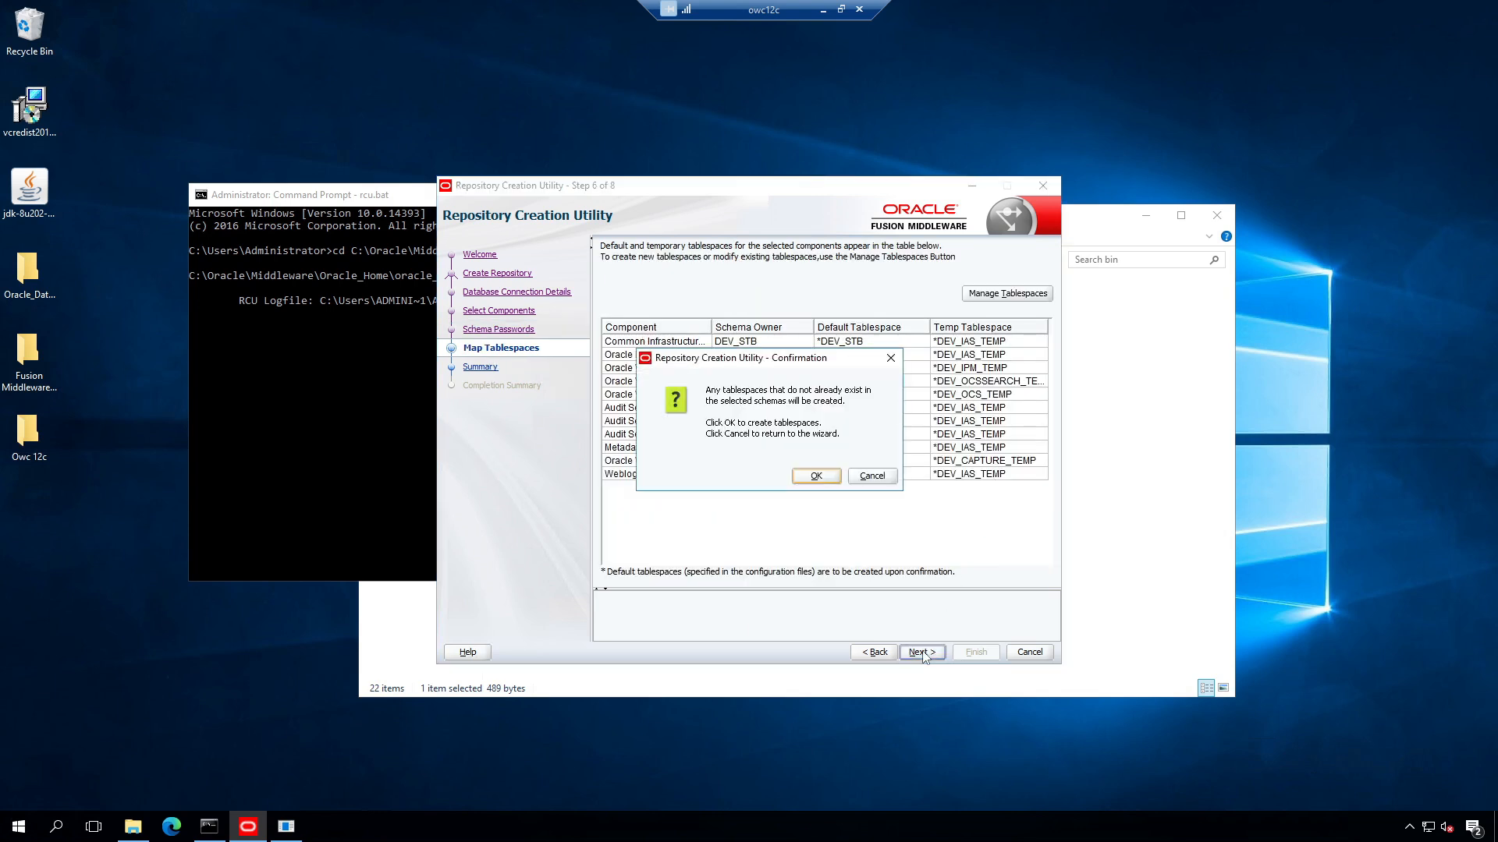
click(819, 477)
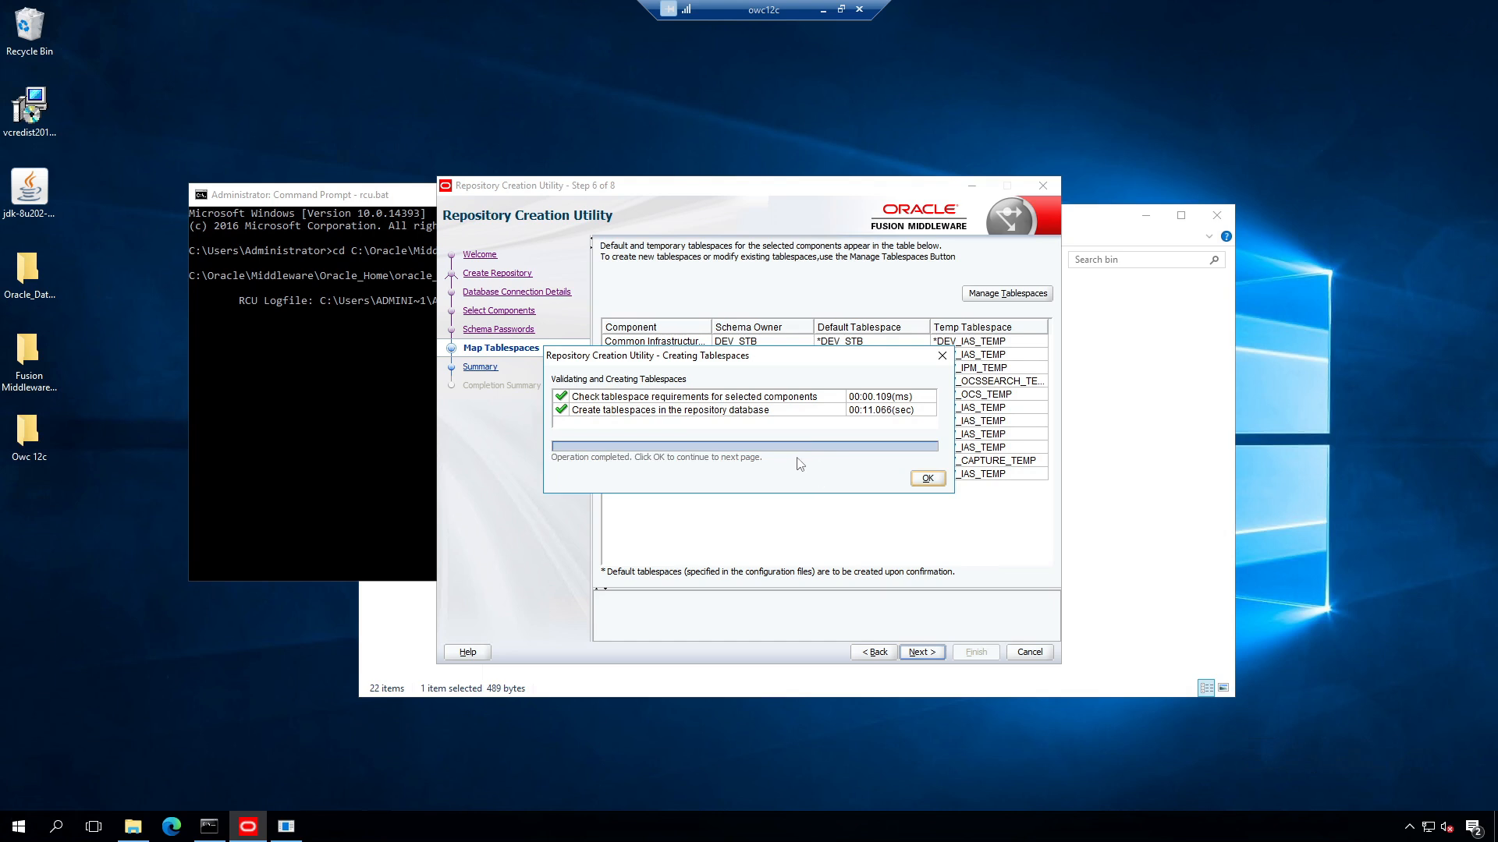
click(925, 479)
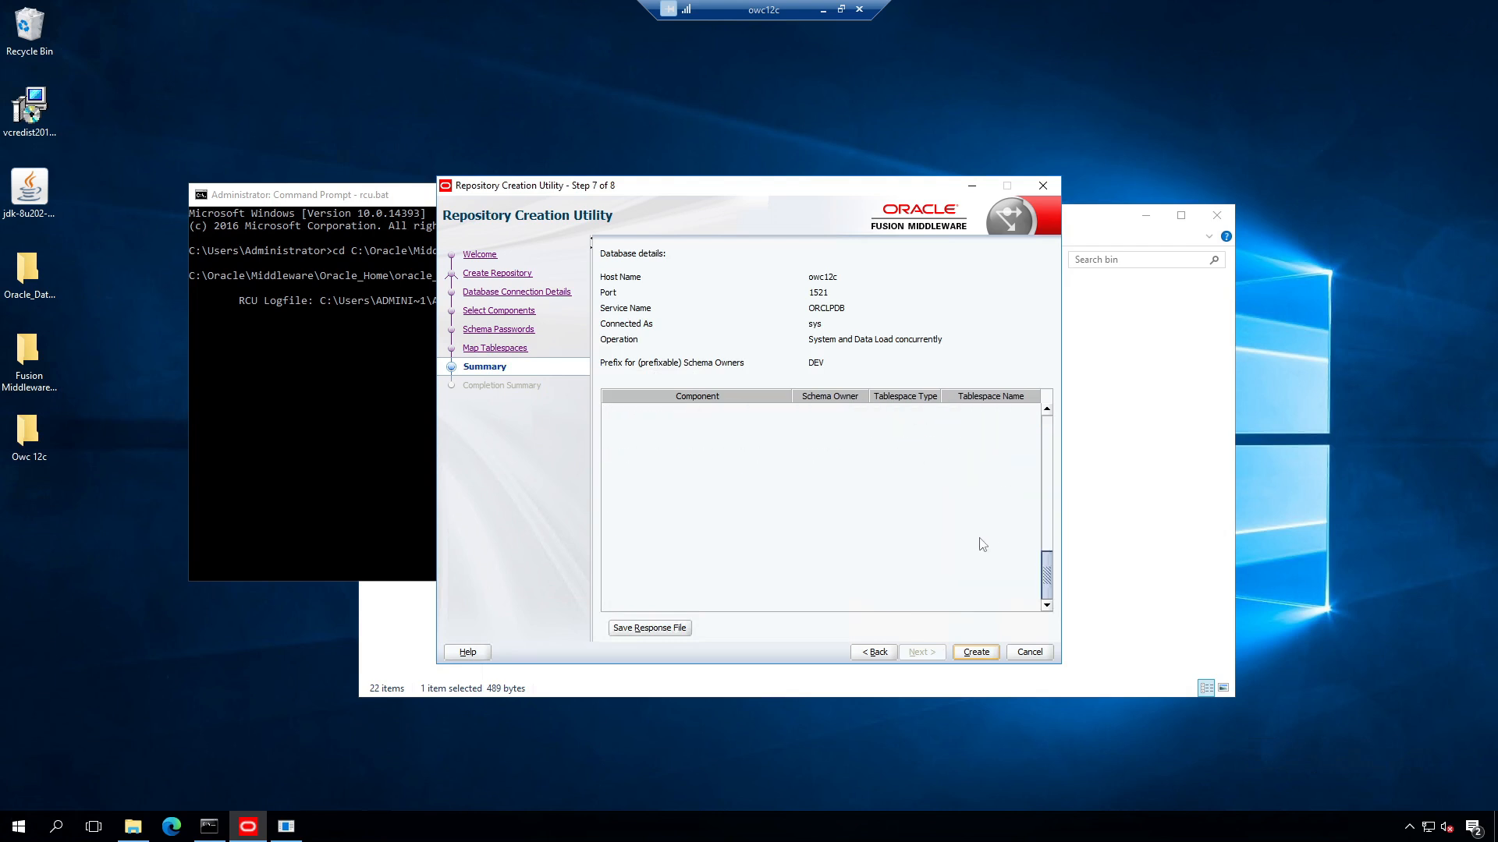
click(976, 652)
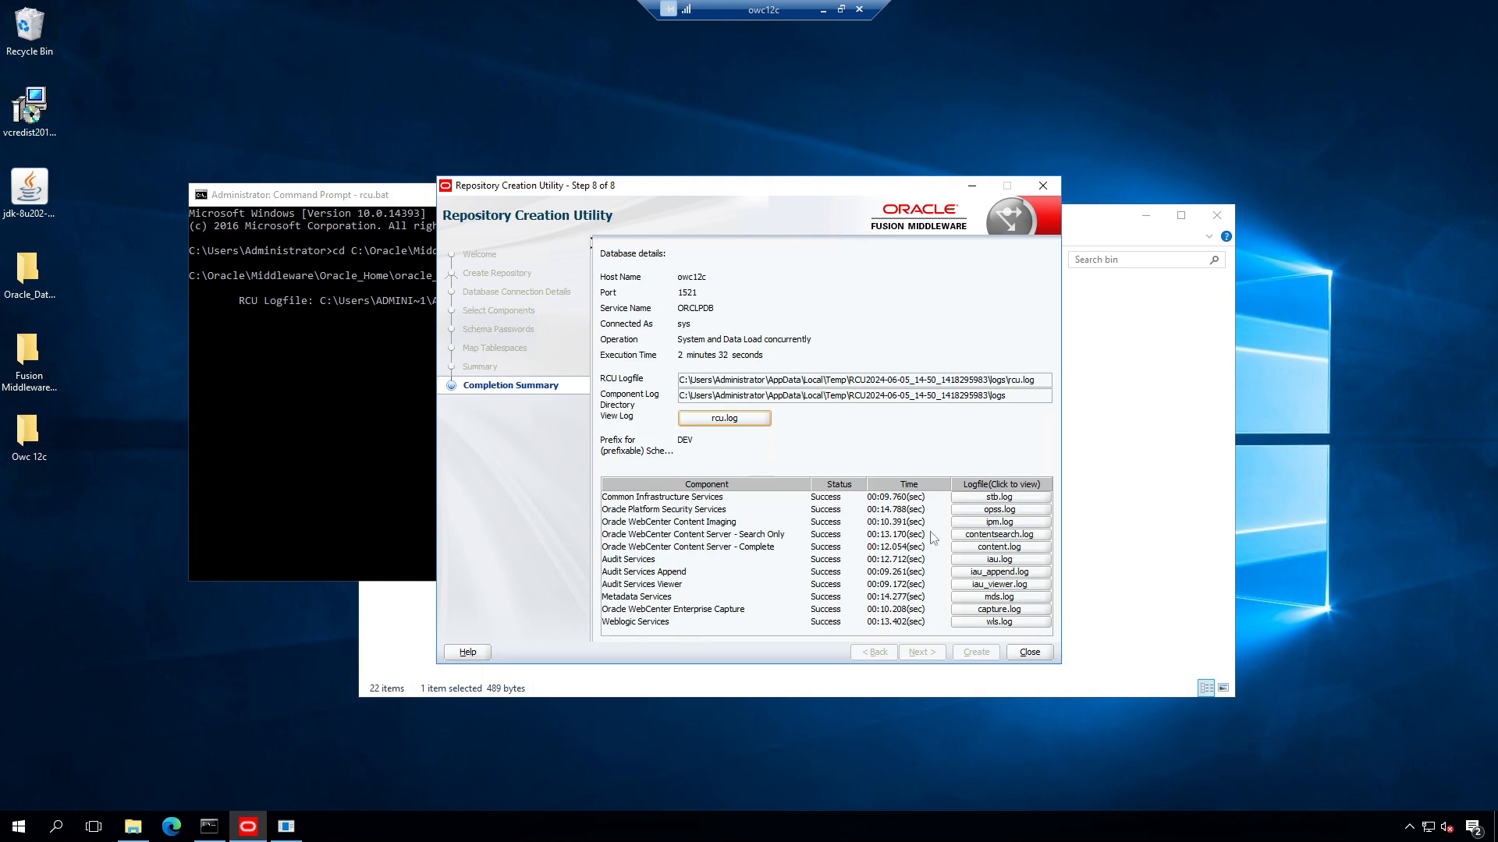
Step: Close RCU, then browse to Oracle_Home\oracle_common\common\bin in File Explorer and copy its path
click(1029, 652)
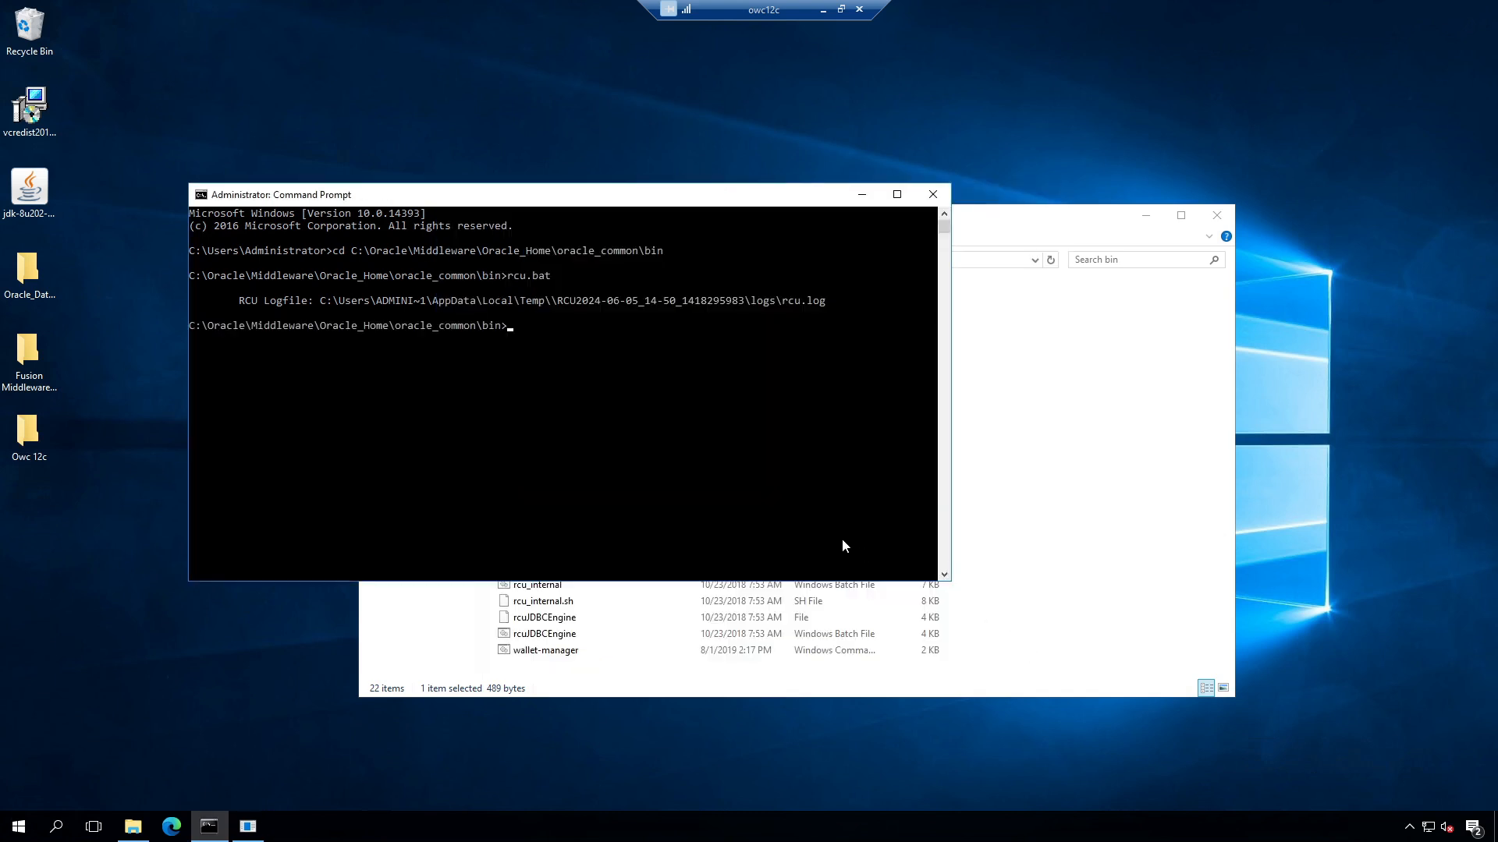
click(133, 826)
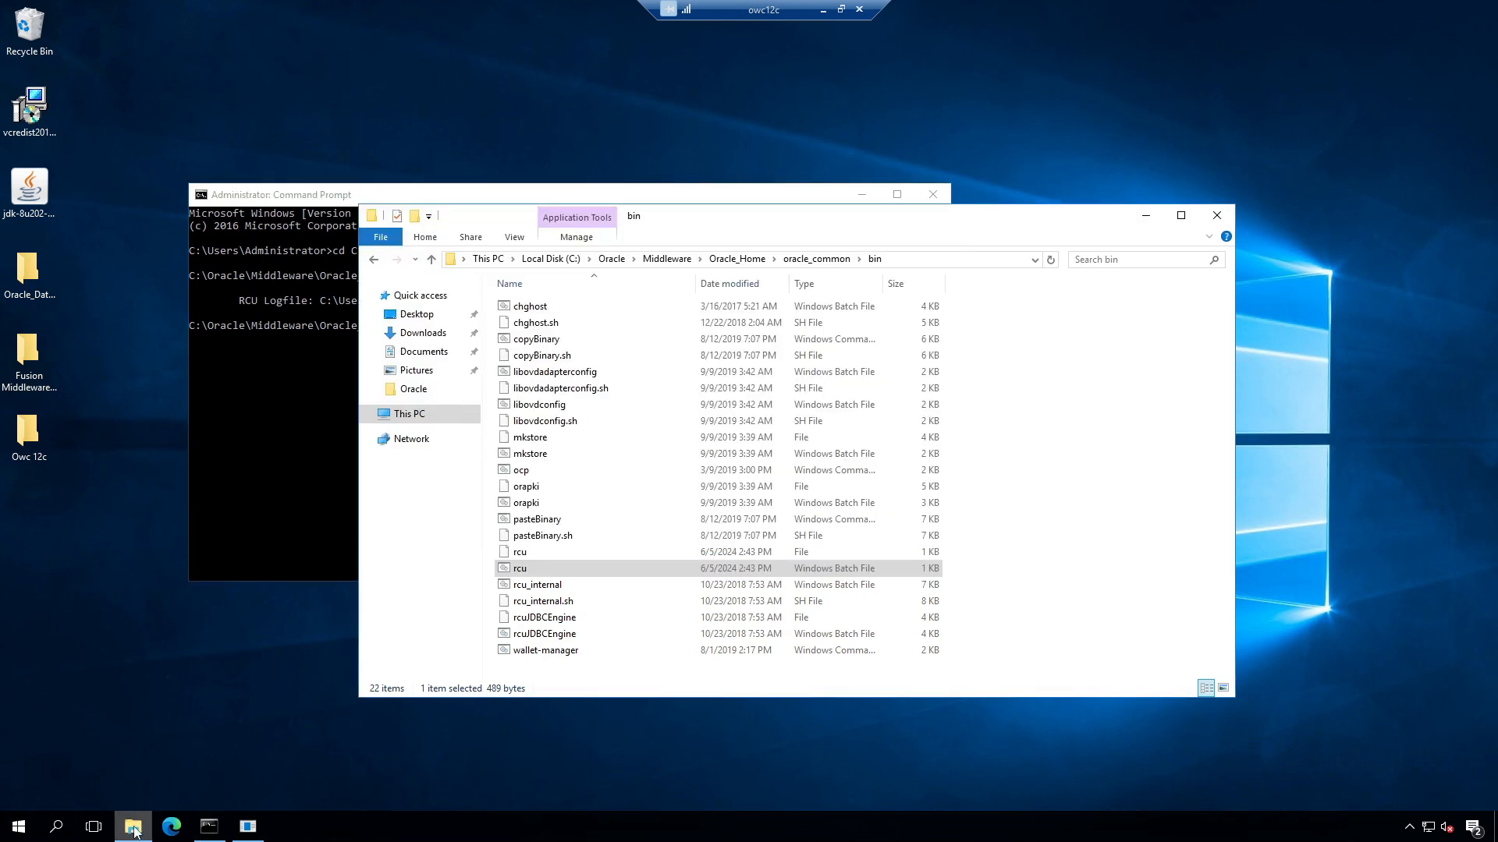
click(799, 259)
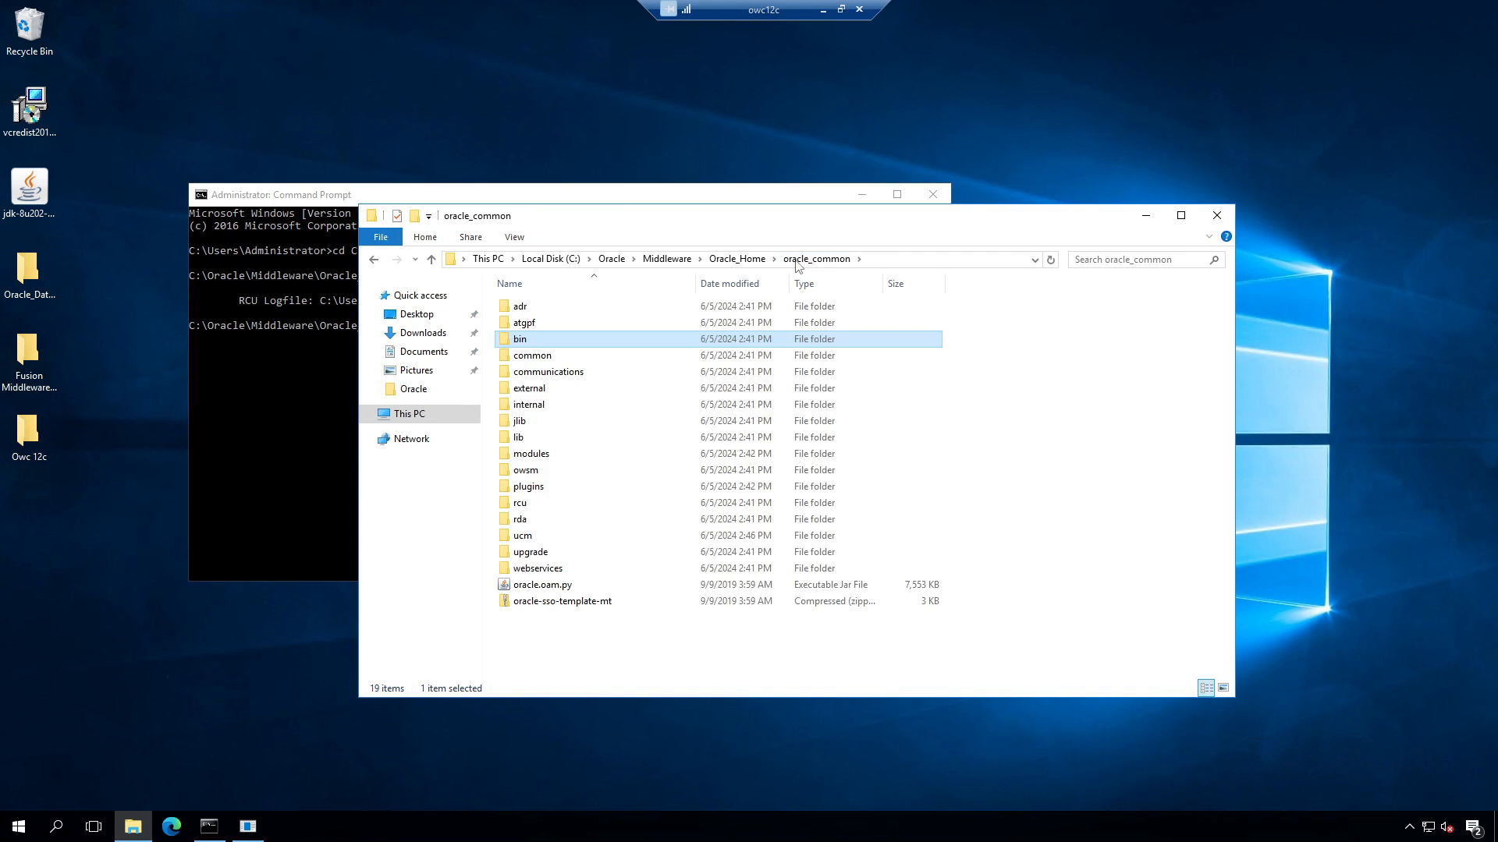
double_click(539, 356)
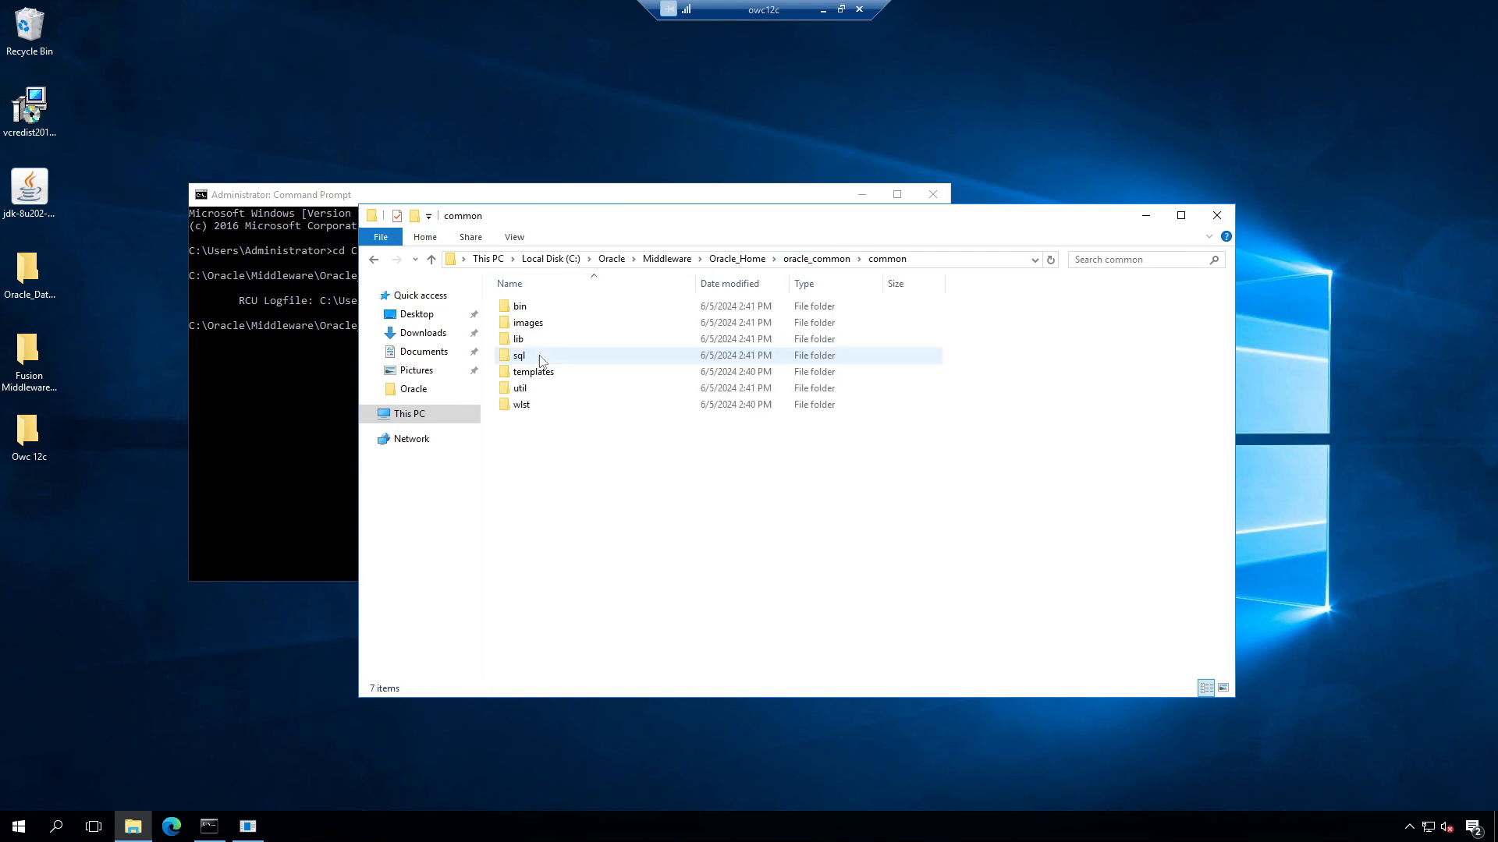
double_click(523, 309)
click(546, 426)
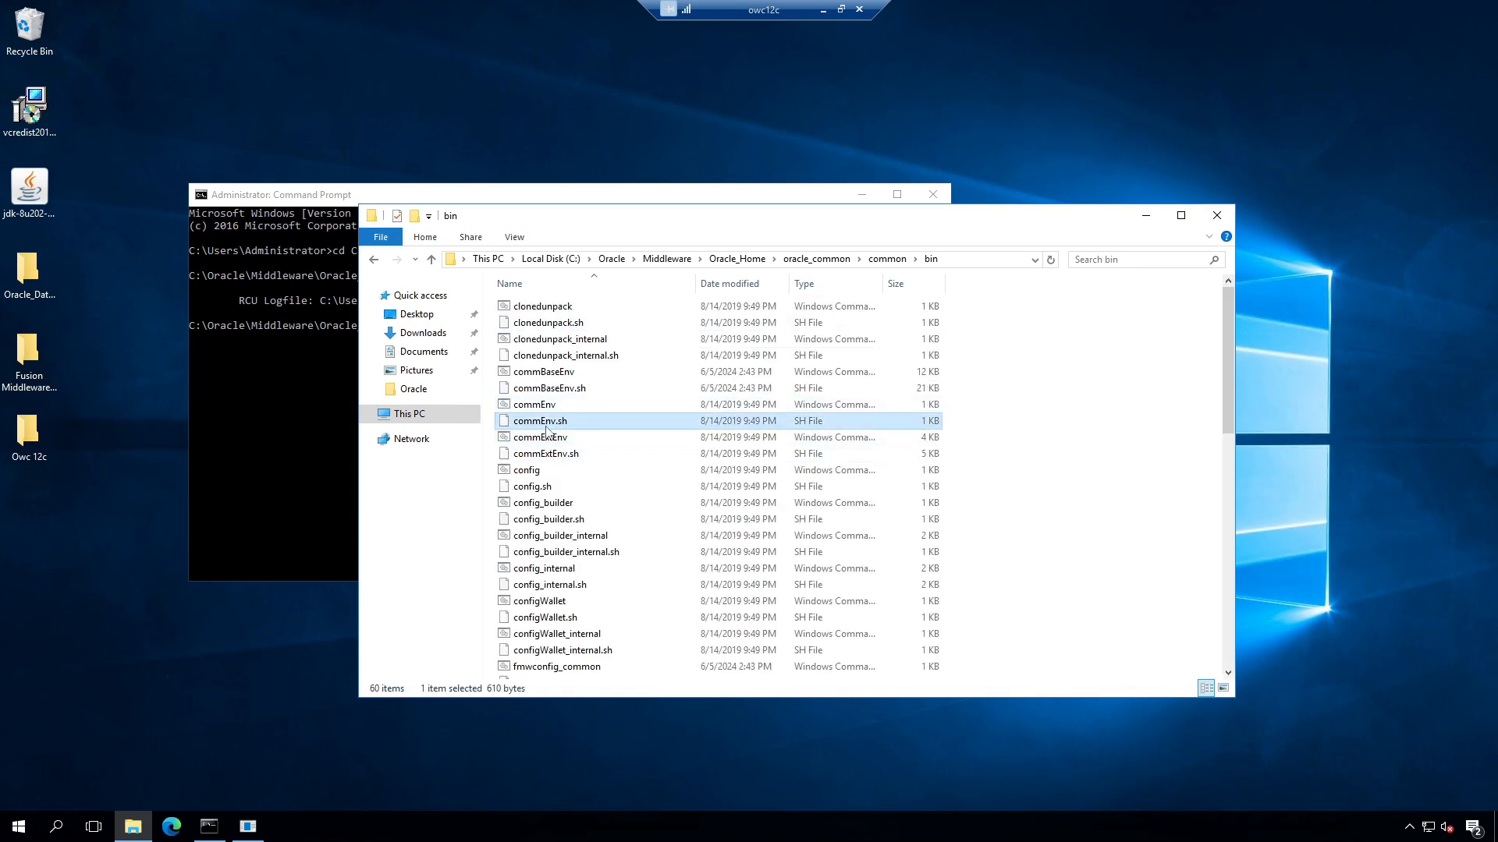
key(Down)
key(Down)
key(Down)
key(Down)
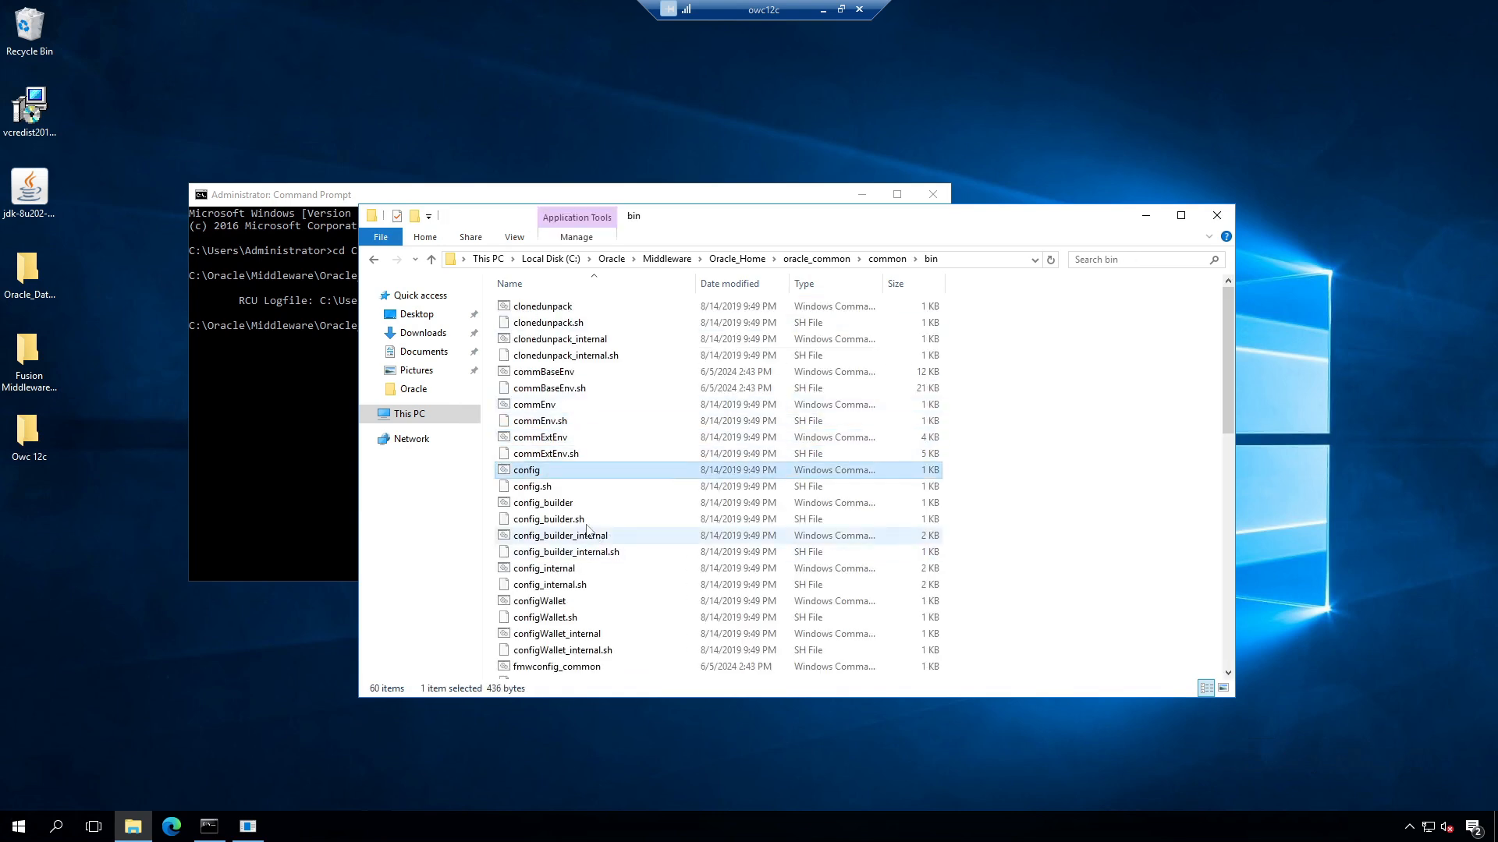
key(Up)
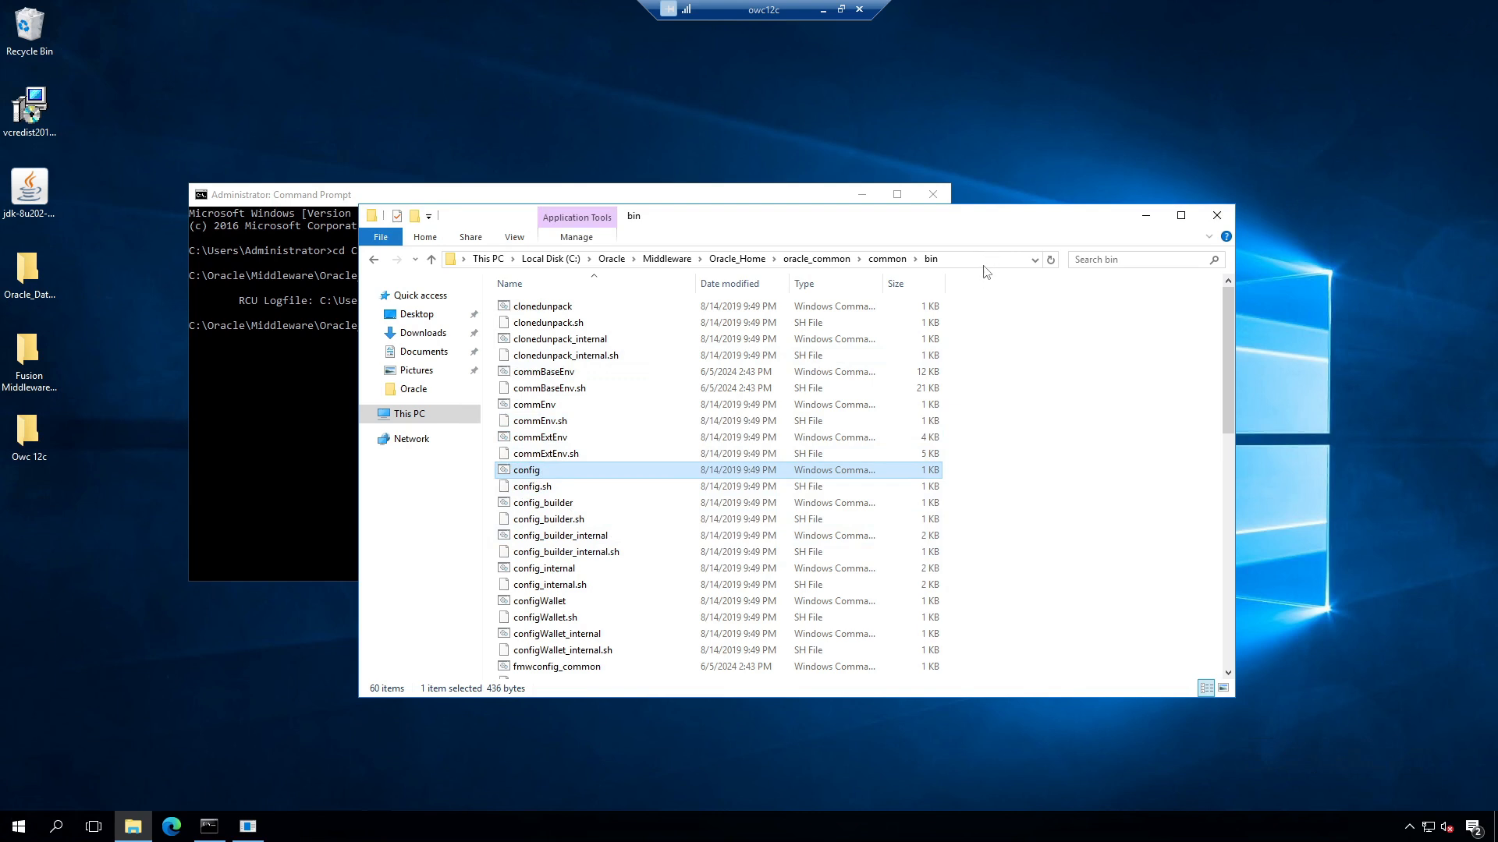
click(986, 262)
key(ctrl+c)
Step: Change into the copied oracle_common\common\bin folder and run config.cmd
click(304, 396)
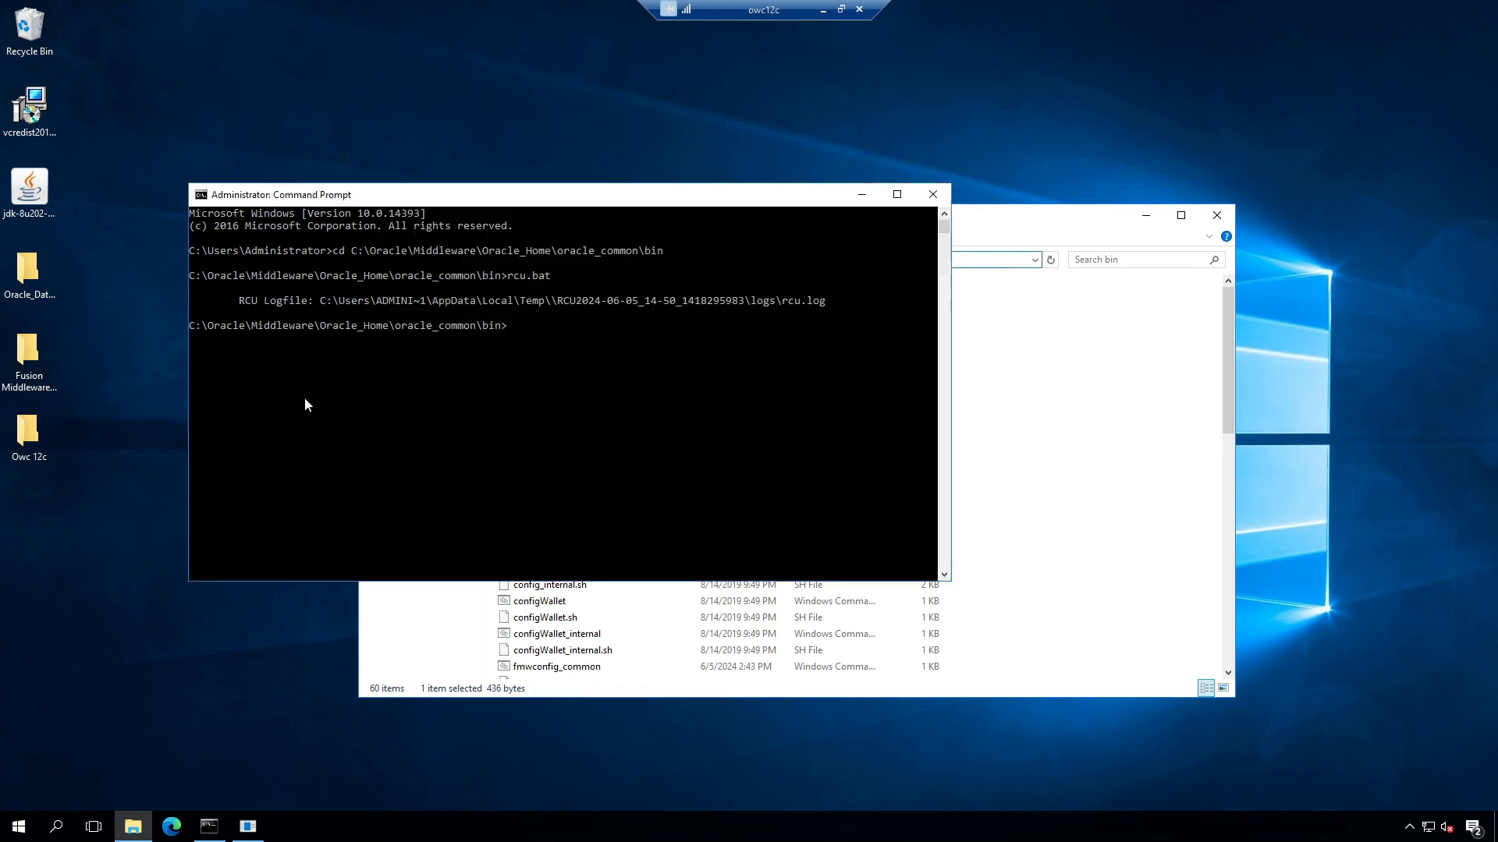
text(cd)
key(ctrl+v)
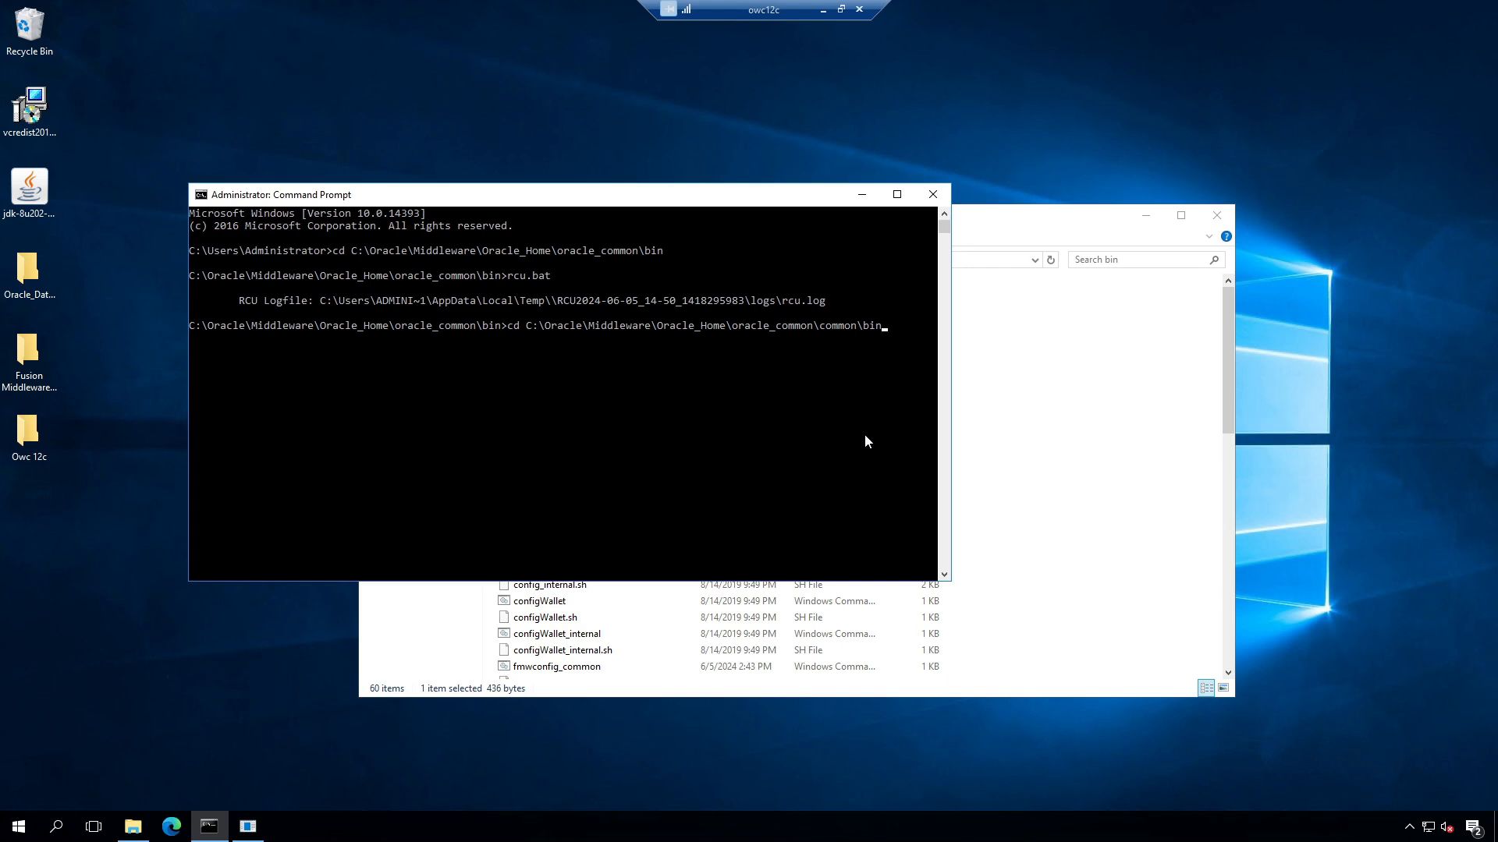
key(Return)
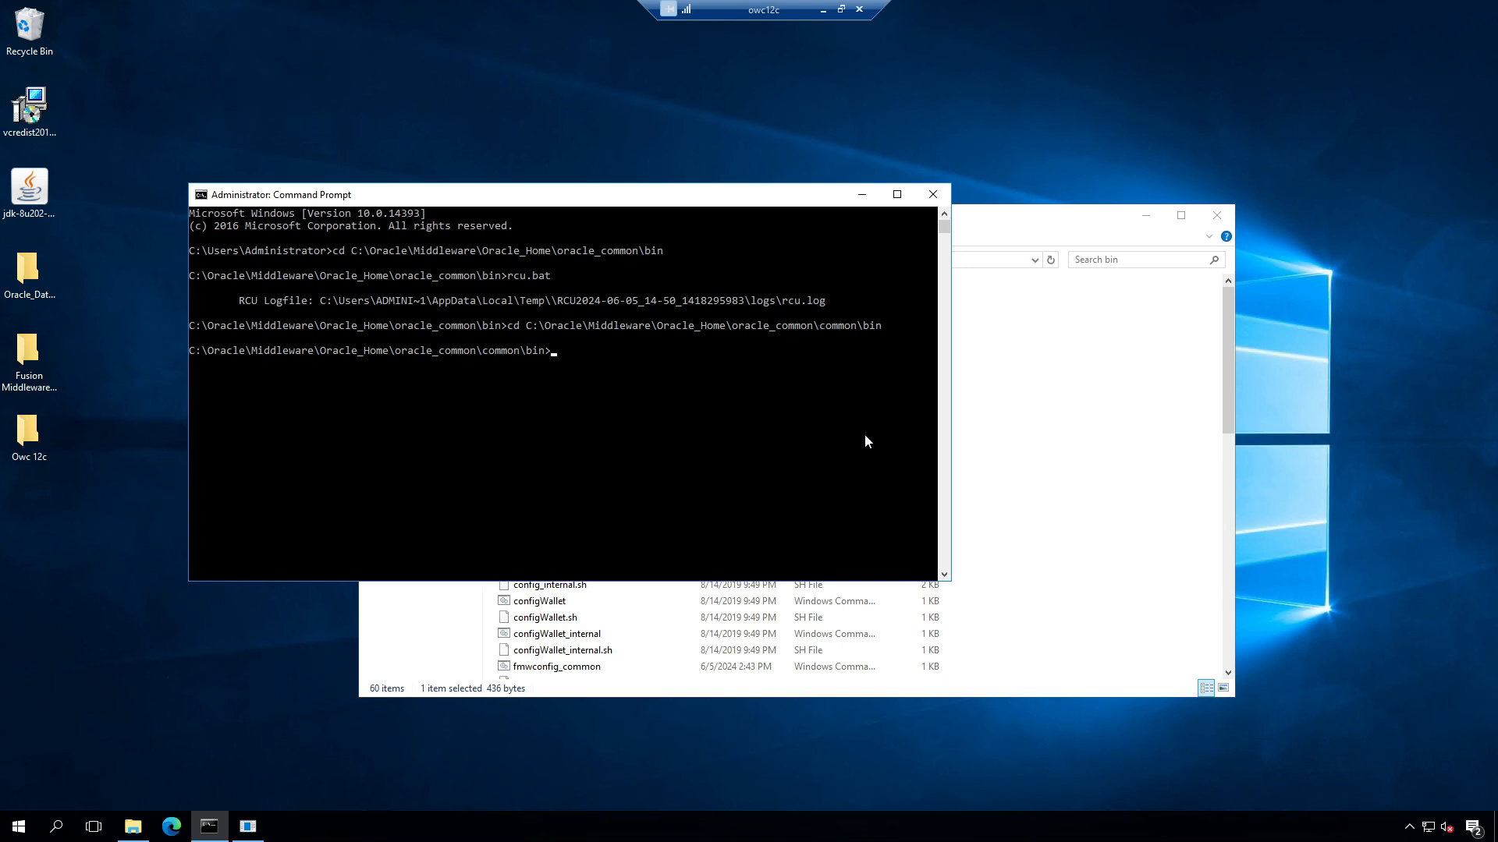
text(config.cmd)
key(Return)
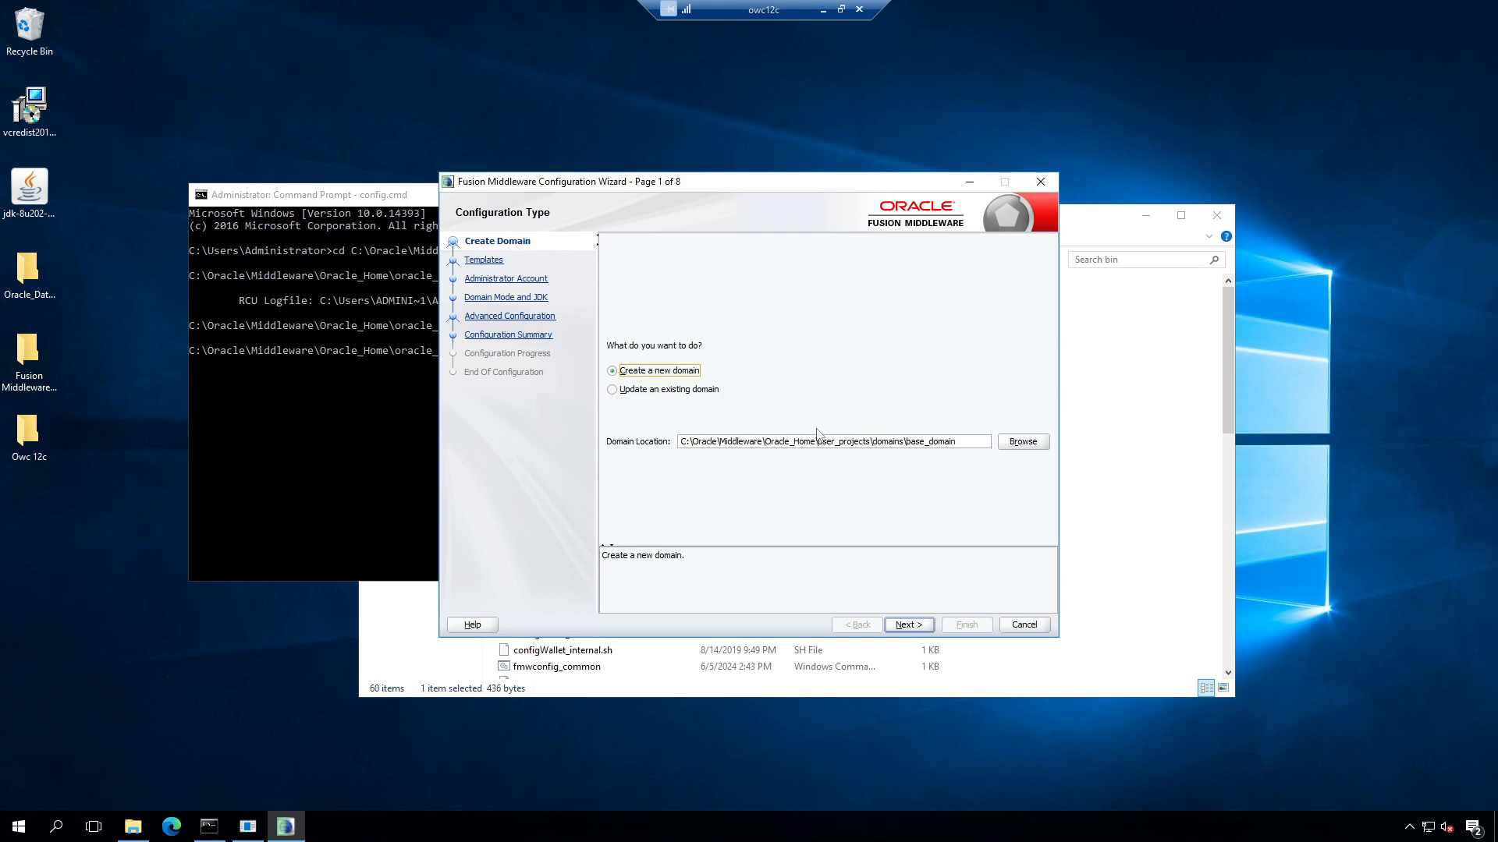
Step: Keep 'Create a new domain' and change the domain location from base_domain to demo_domain
click(617, 391)
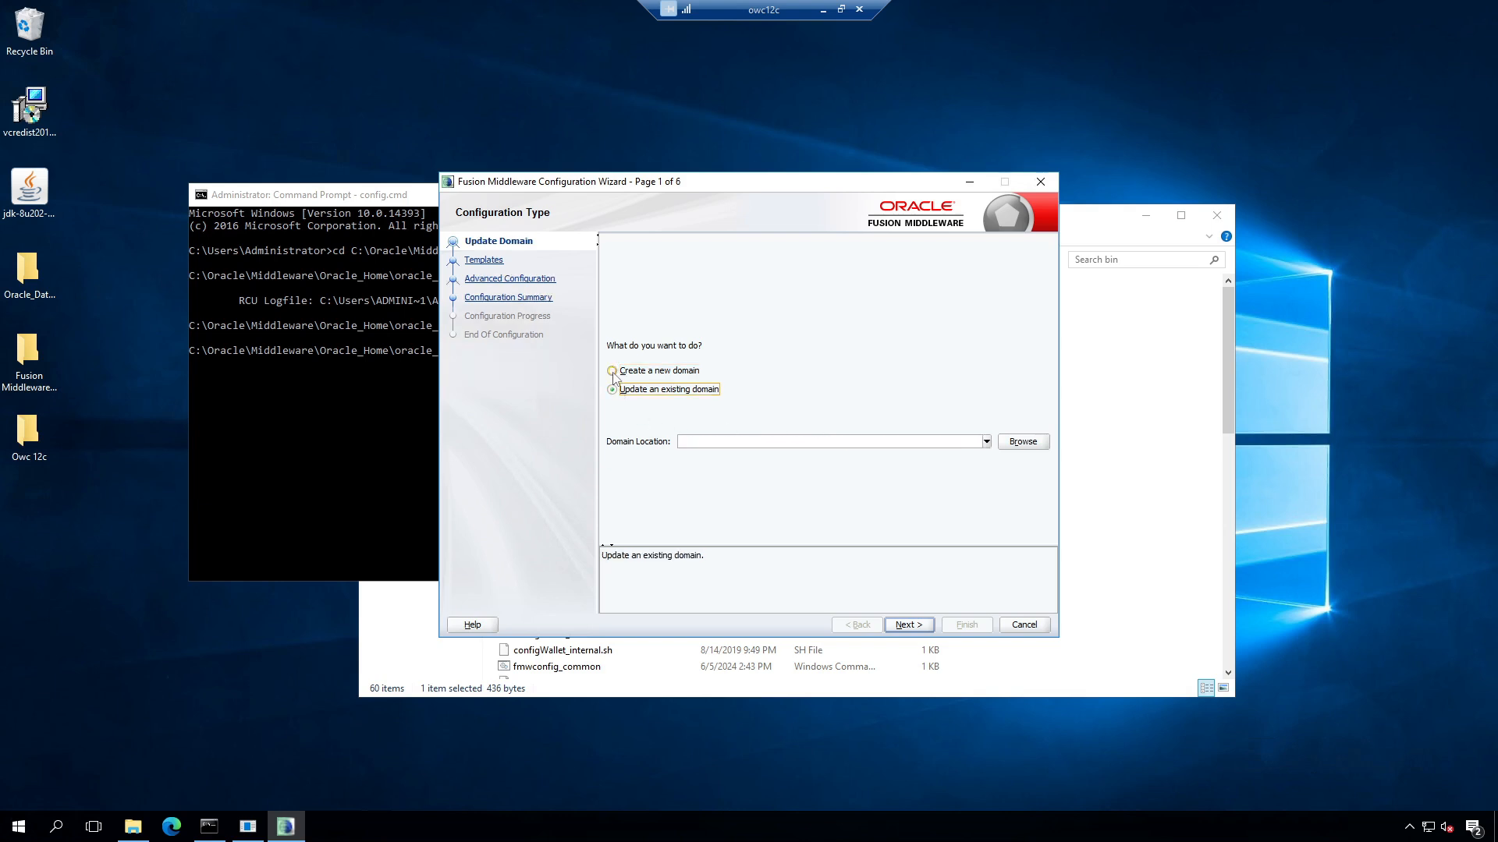
click(613, 373)
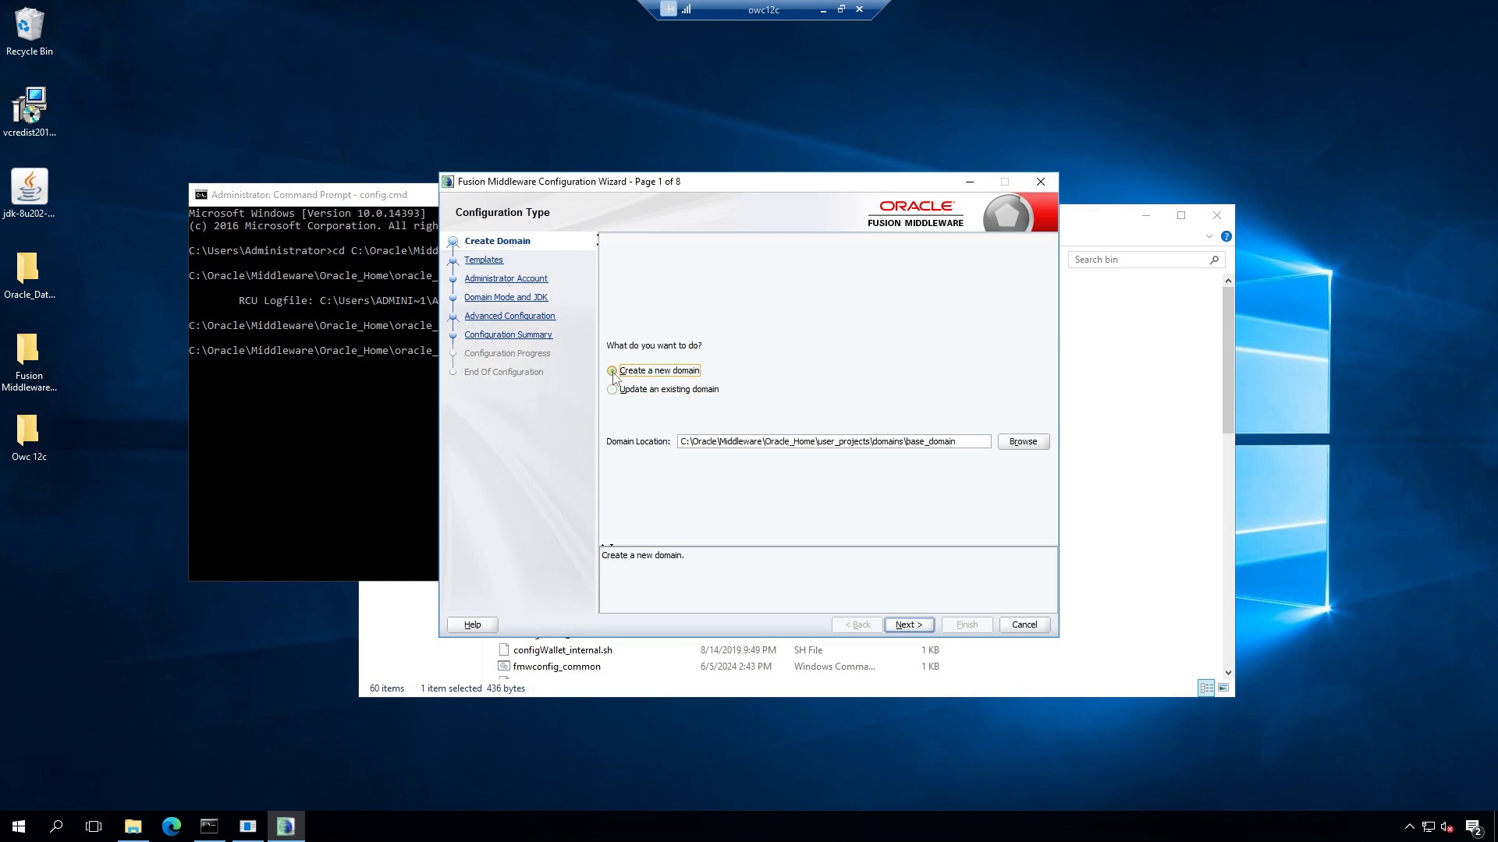
double_click(917, 441)
double_click(913, 442)
click(918, 443)
drag(921, 442, 904, 435)
key(Left)
key(Delete)
key(Delete)
key(Delete)
key(Delete)
text(demo)
click(906, 627)
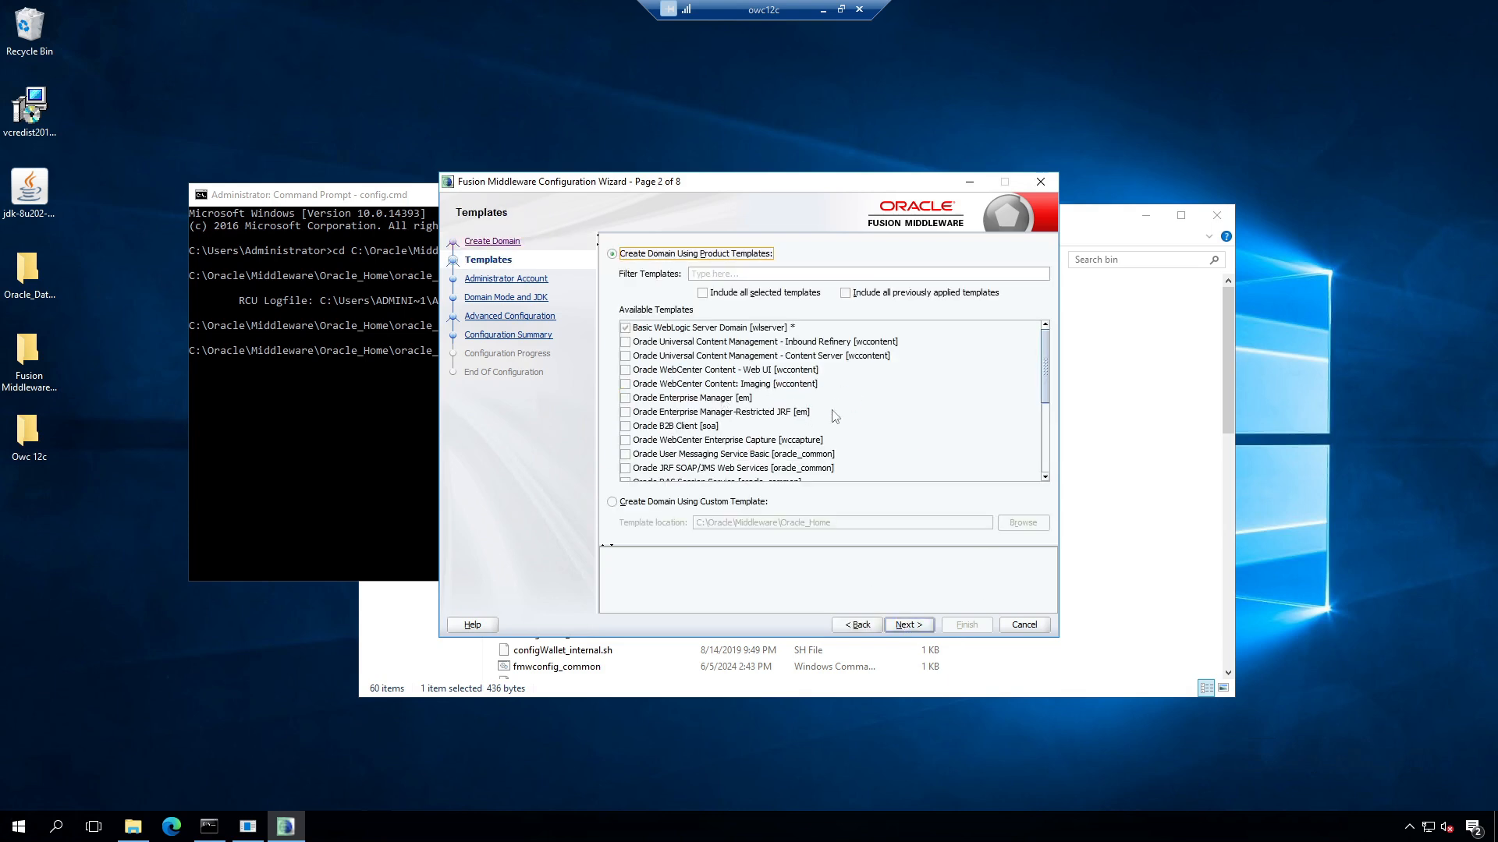
Step: Add the Inbound Refinery, Content Server, WebCenter Content Web UI and Imaging templates
click(625, 341)
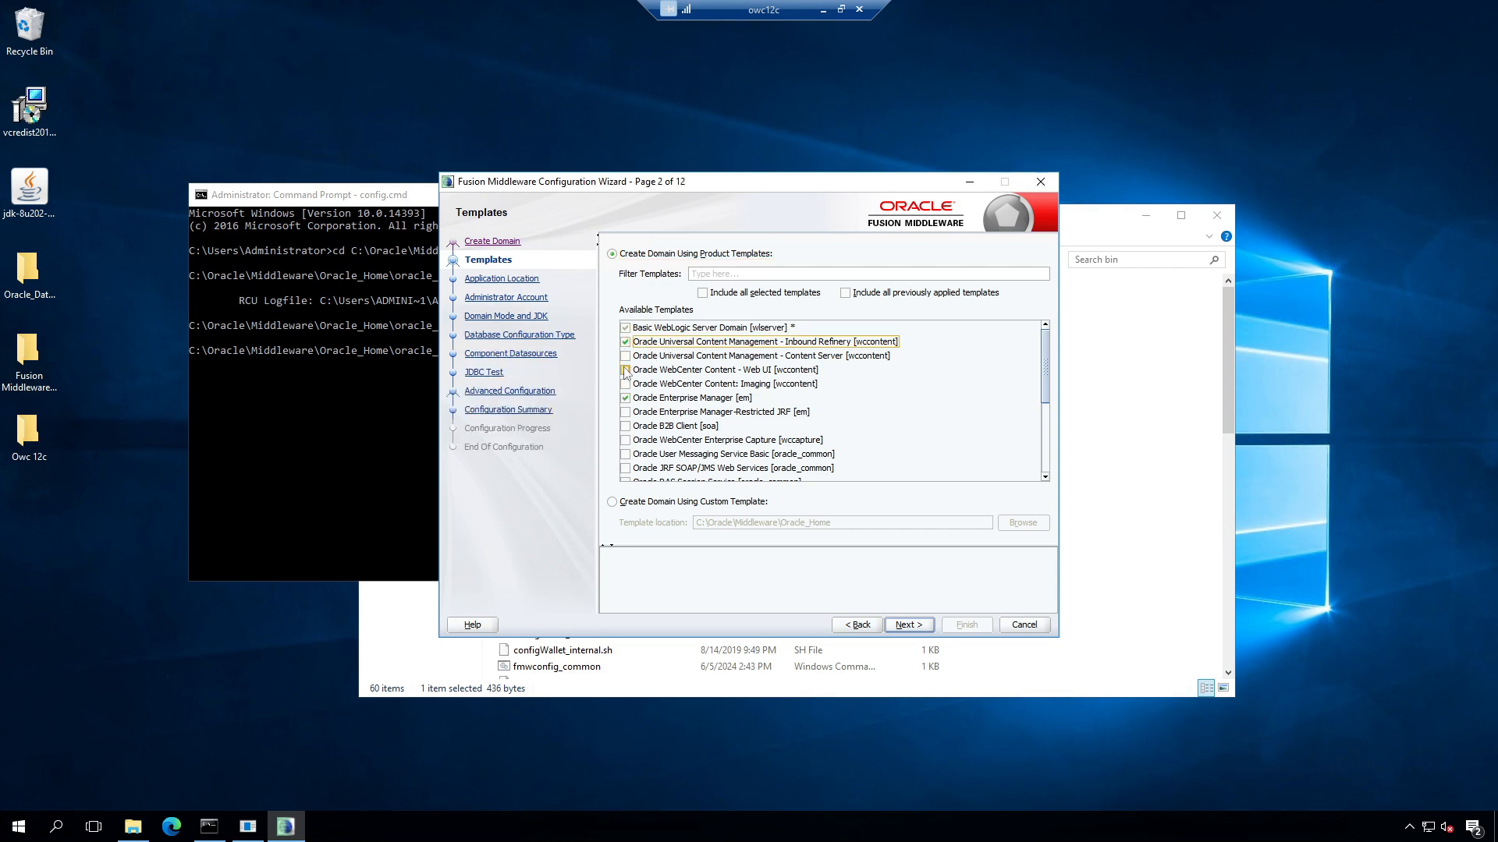
click(625, 355)
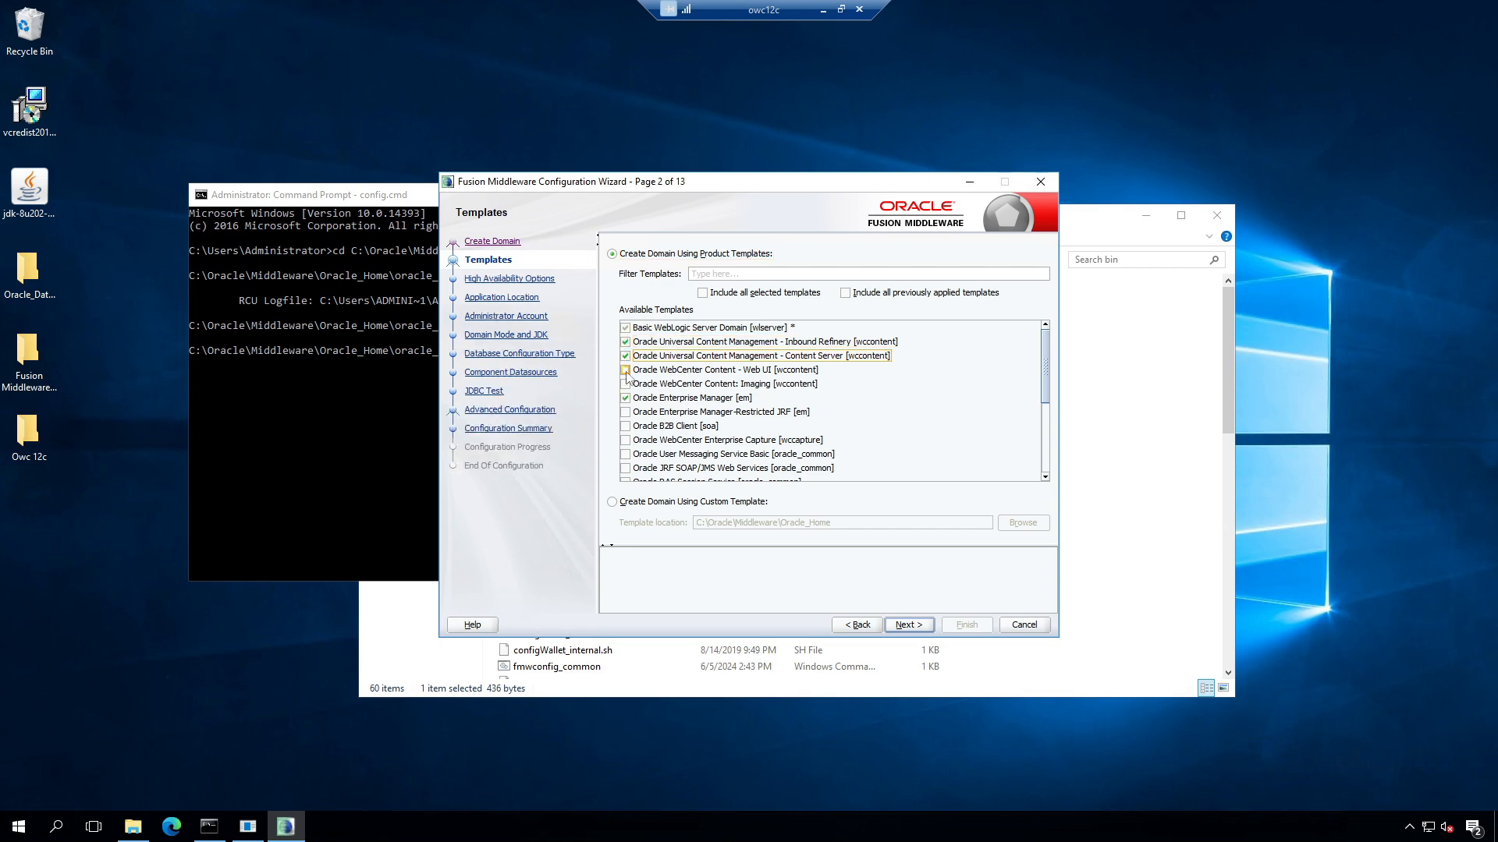
click(625, 371)
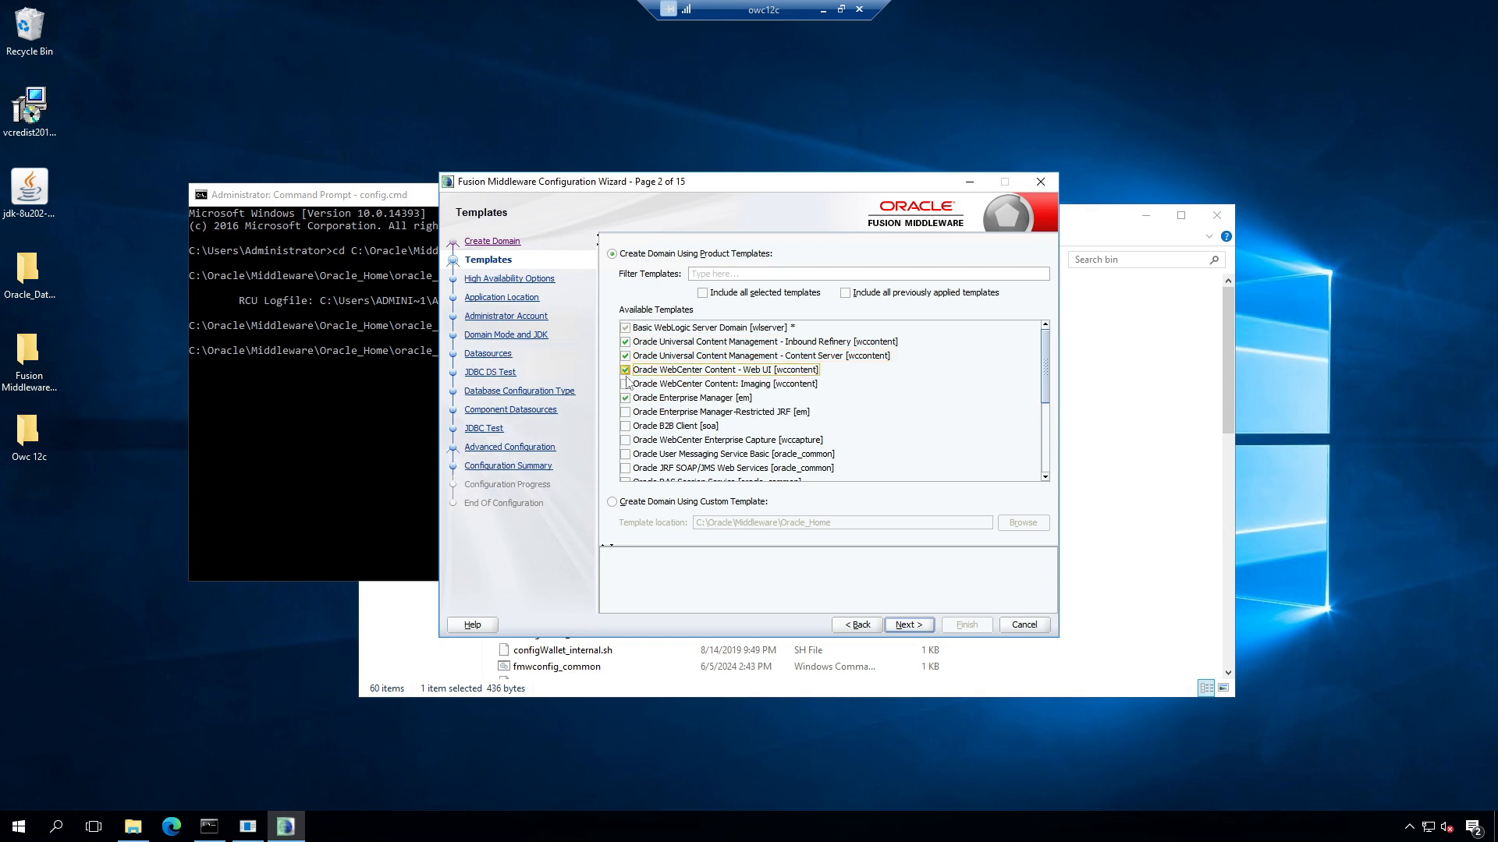
click(626, 383)
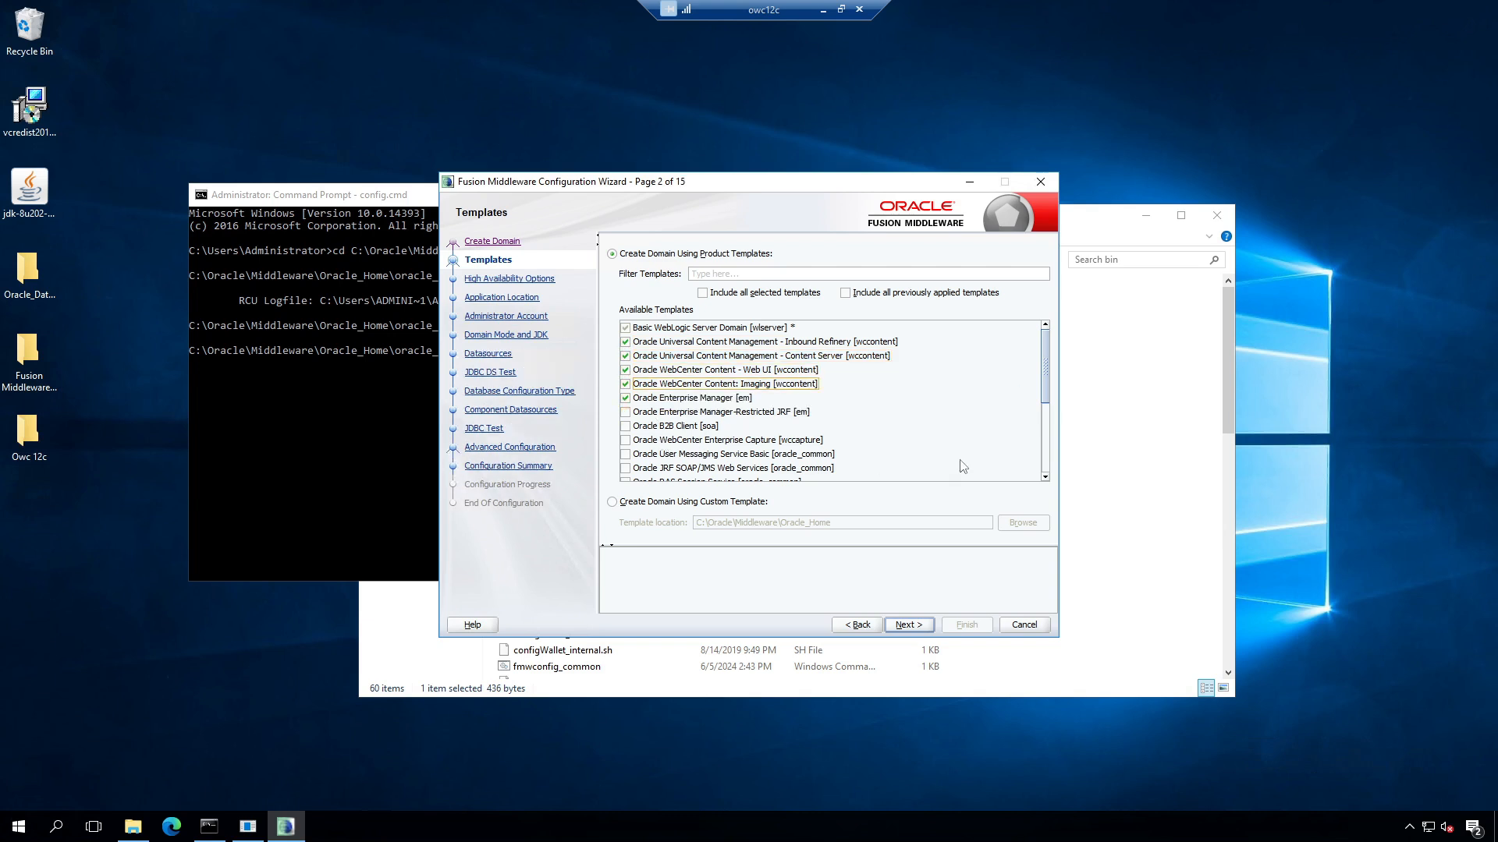
scroll(978, 435, down, 4)
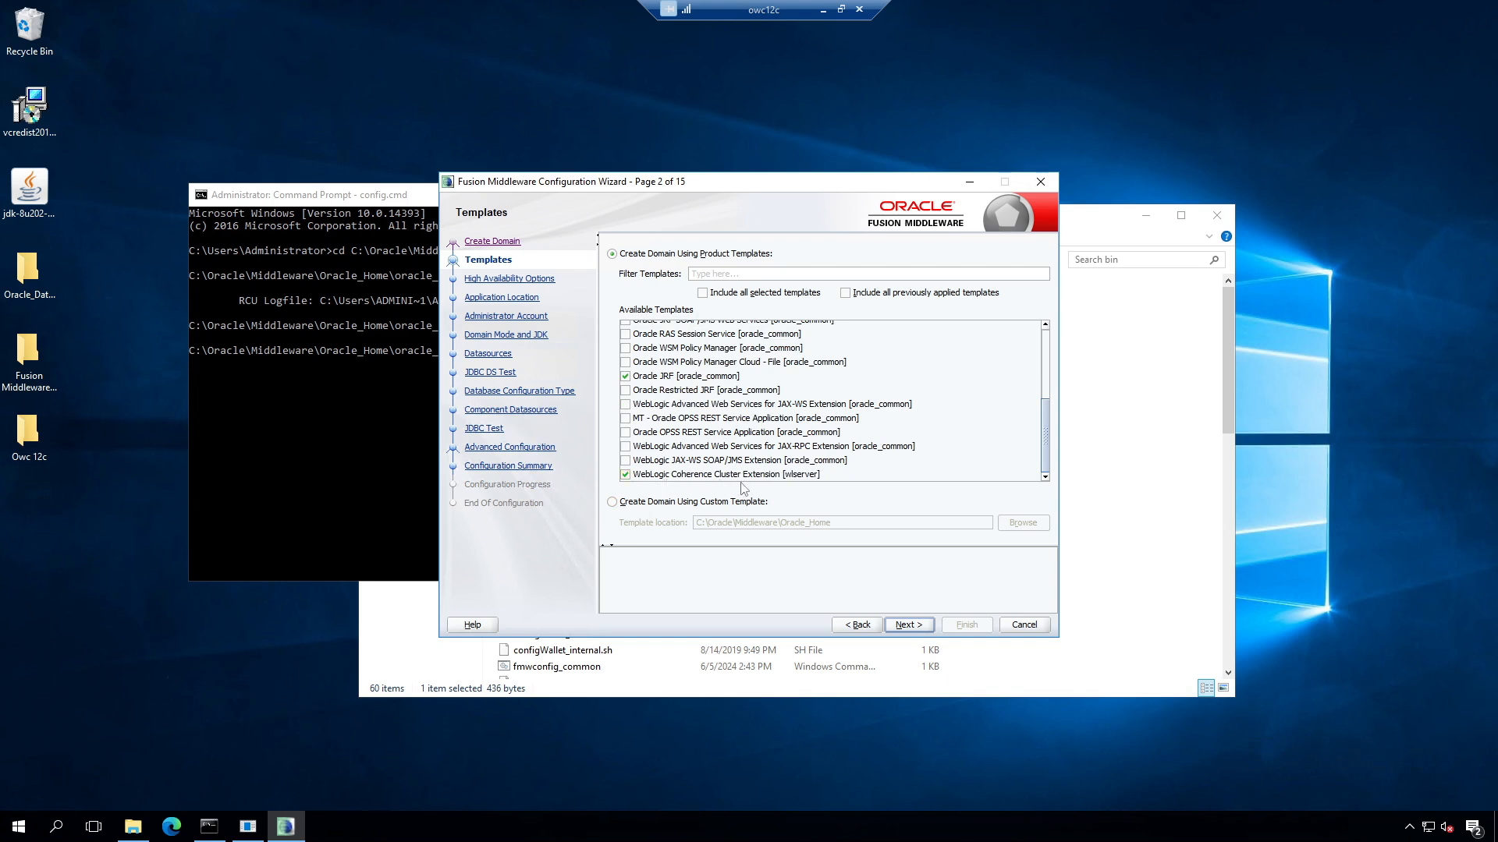
click(907, 625)
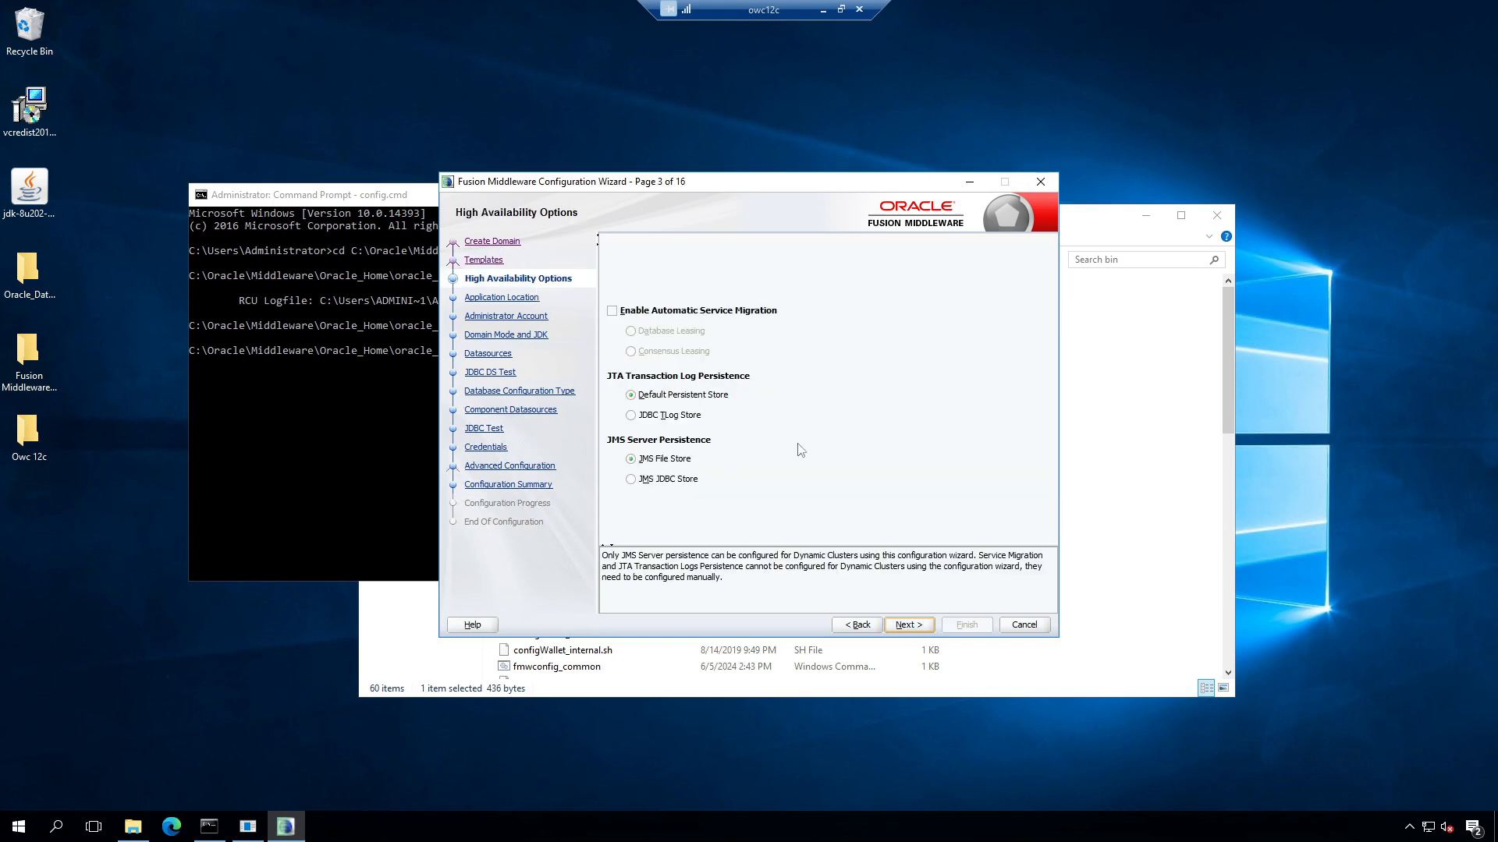
Step: Accept the default high availability and application location settings and enter the administrator name
click(909, 626)
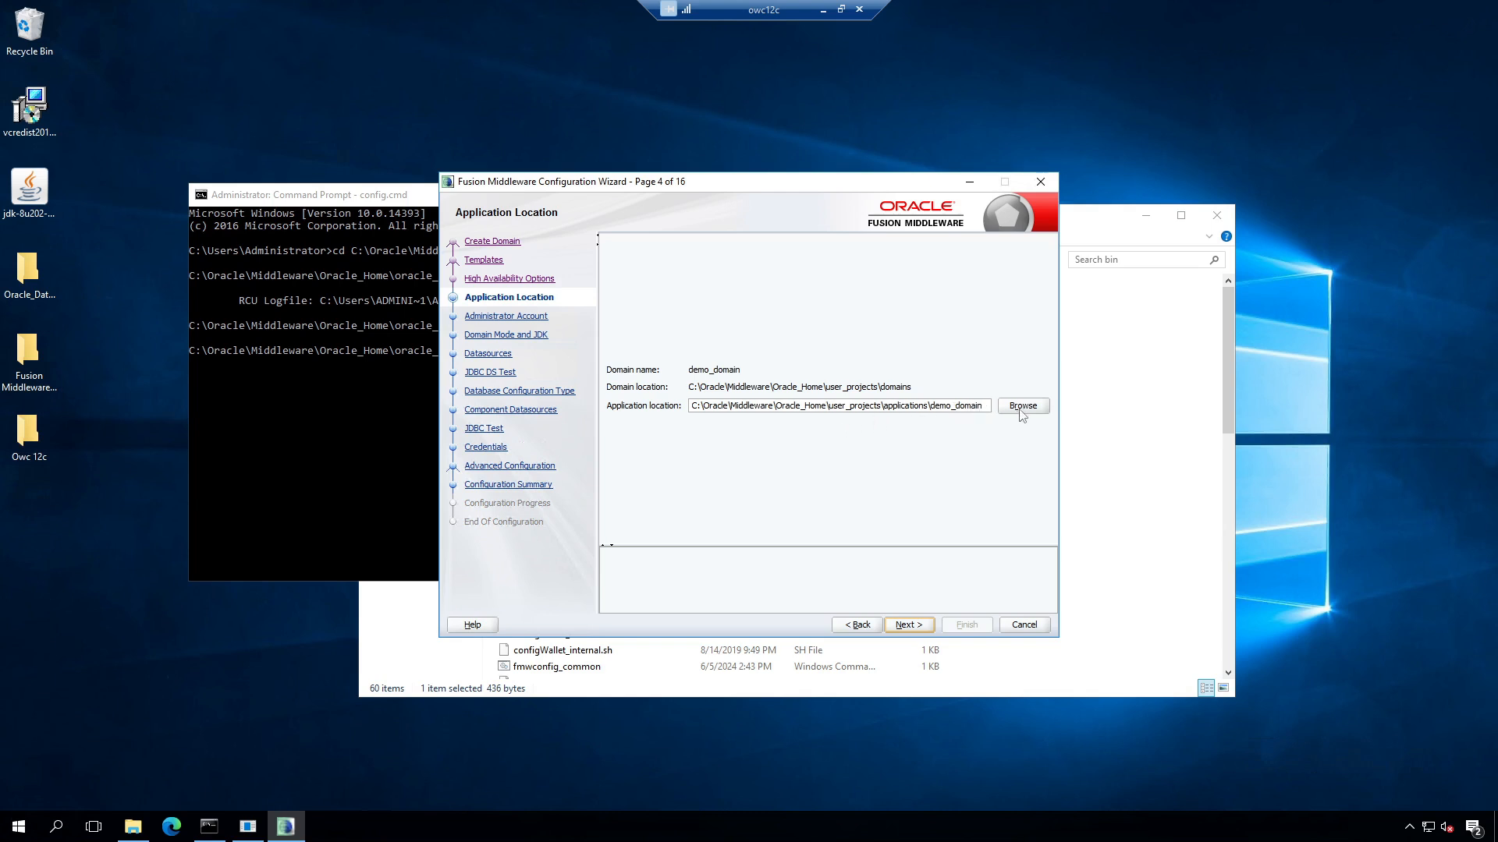
click(921, 626)
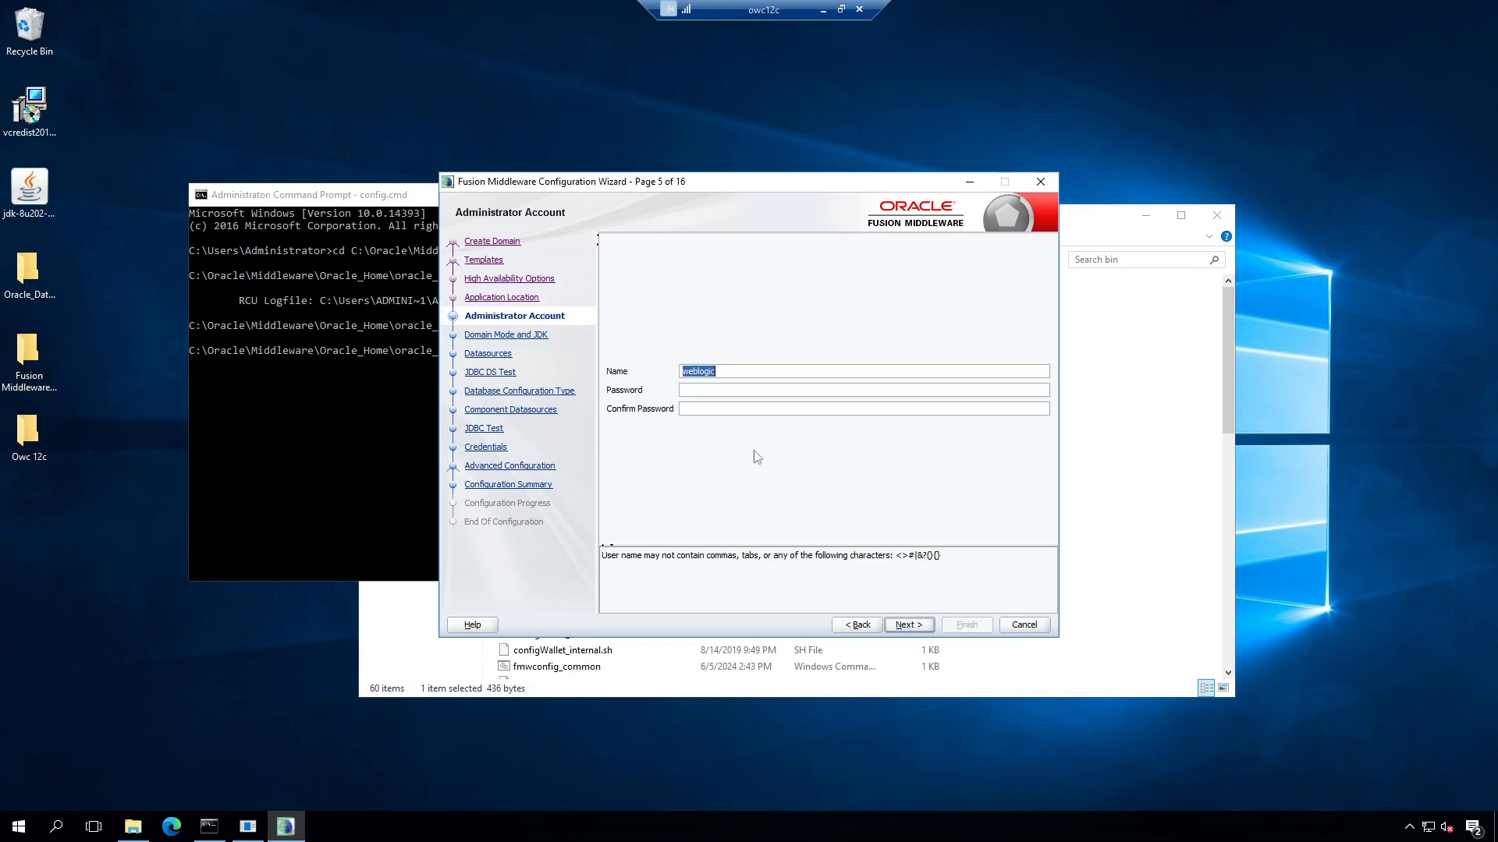
click(741, 372)
text(admin)
key(ctrl+a)
text(webl)
key(BackSpace)
key(BackSpace)
key(BackSpace)
key(BackSpace)
Step: Enter and confirm the administrator password, then continue to Domain Mode and JDK
click(695, 390)
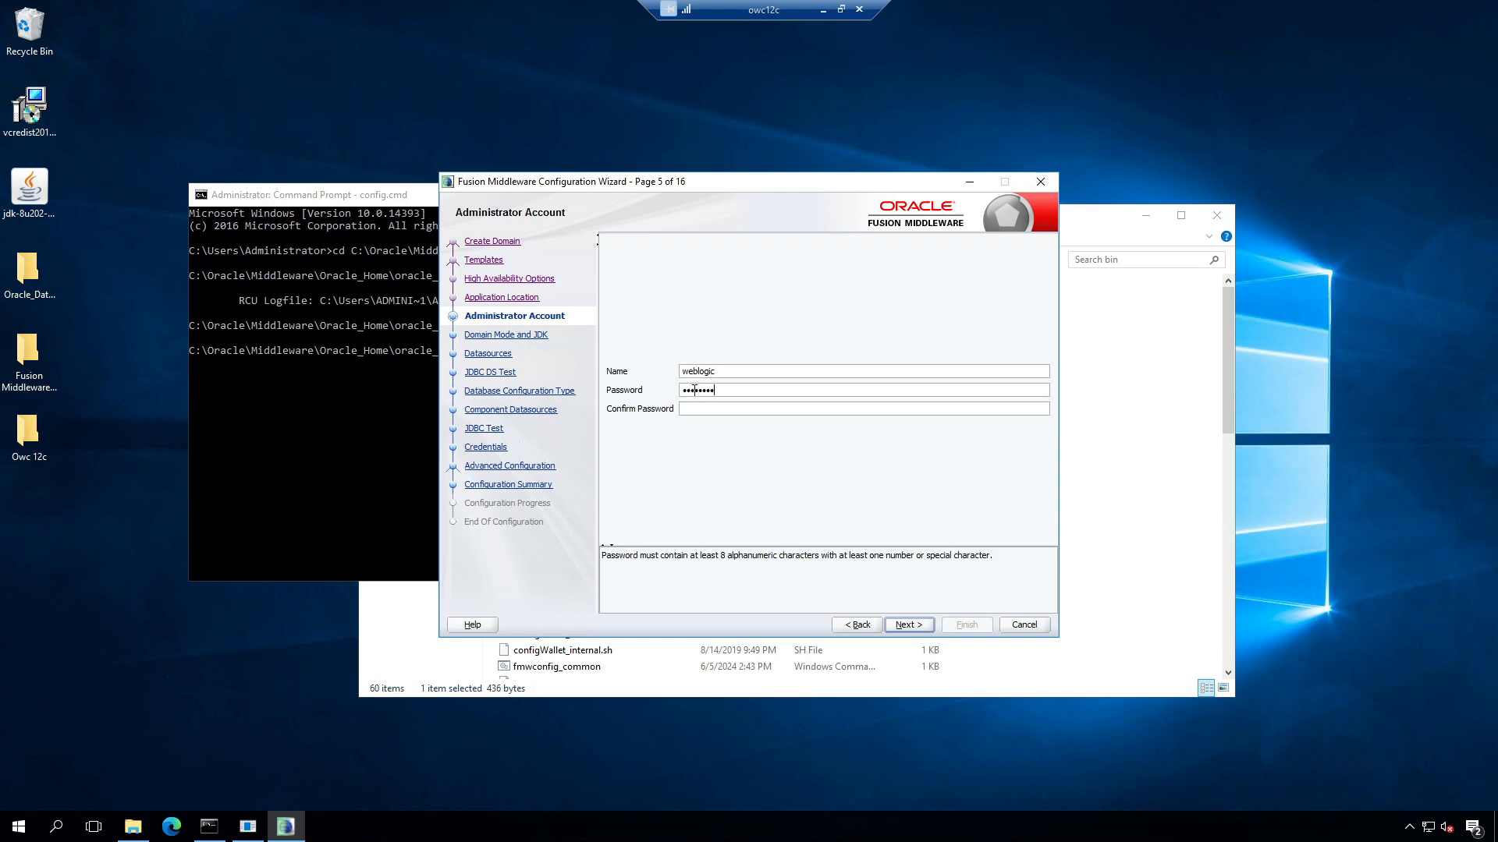
key(Tab)
text(••••••)
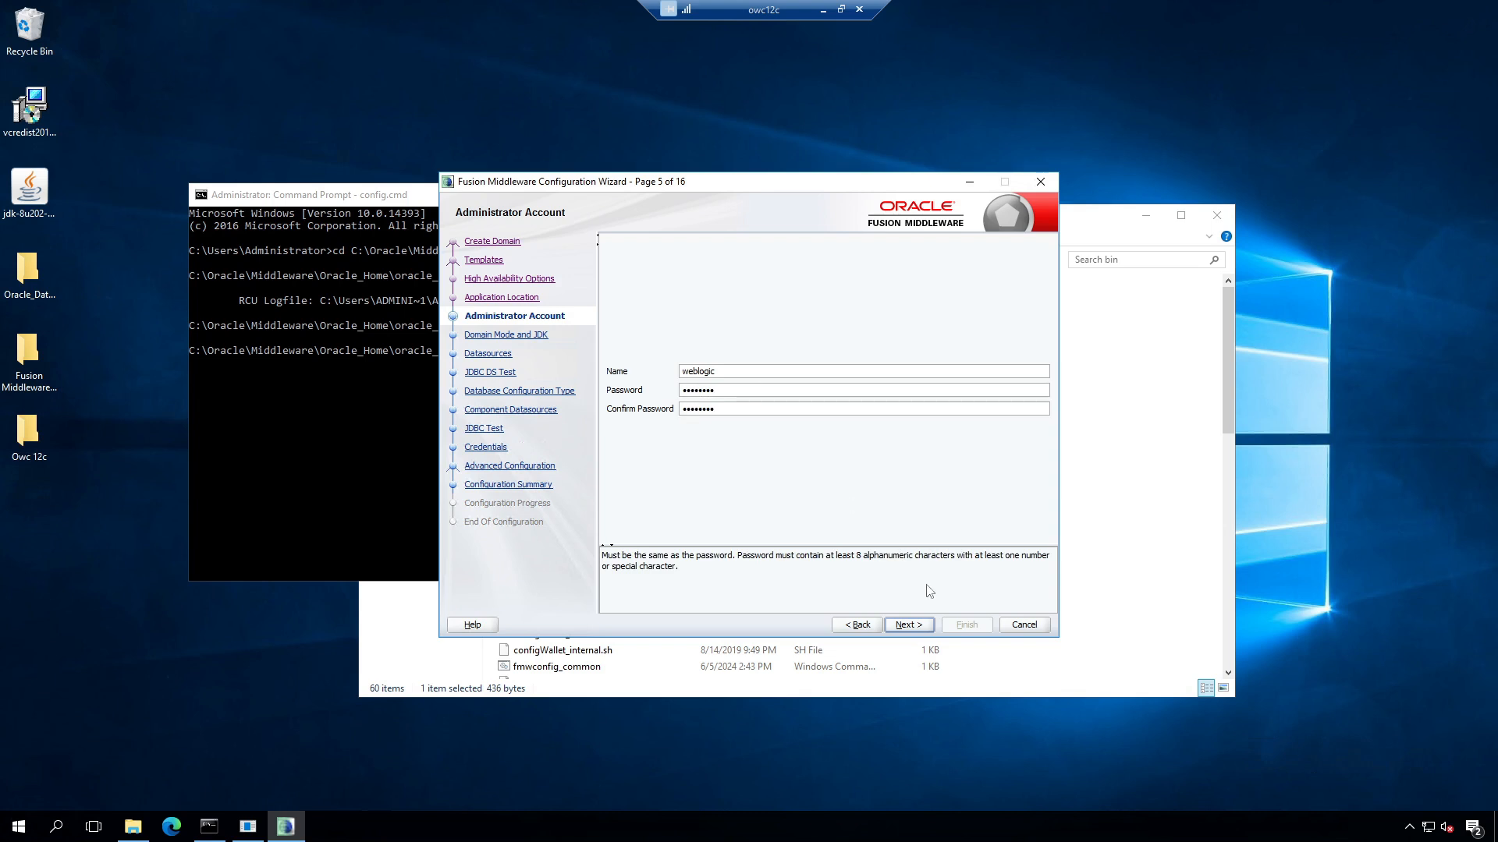
click(908, 625)
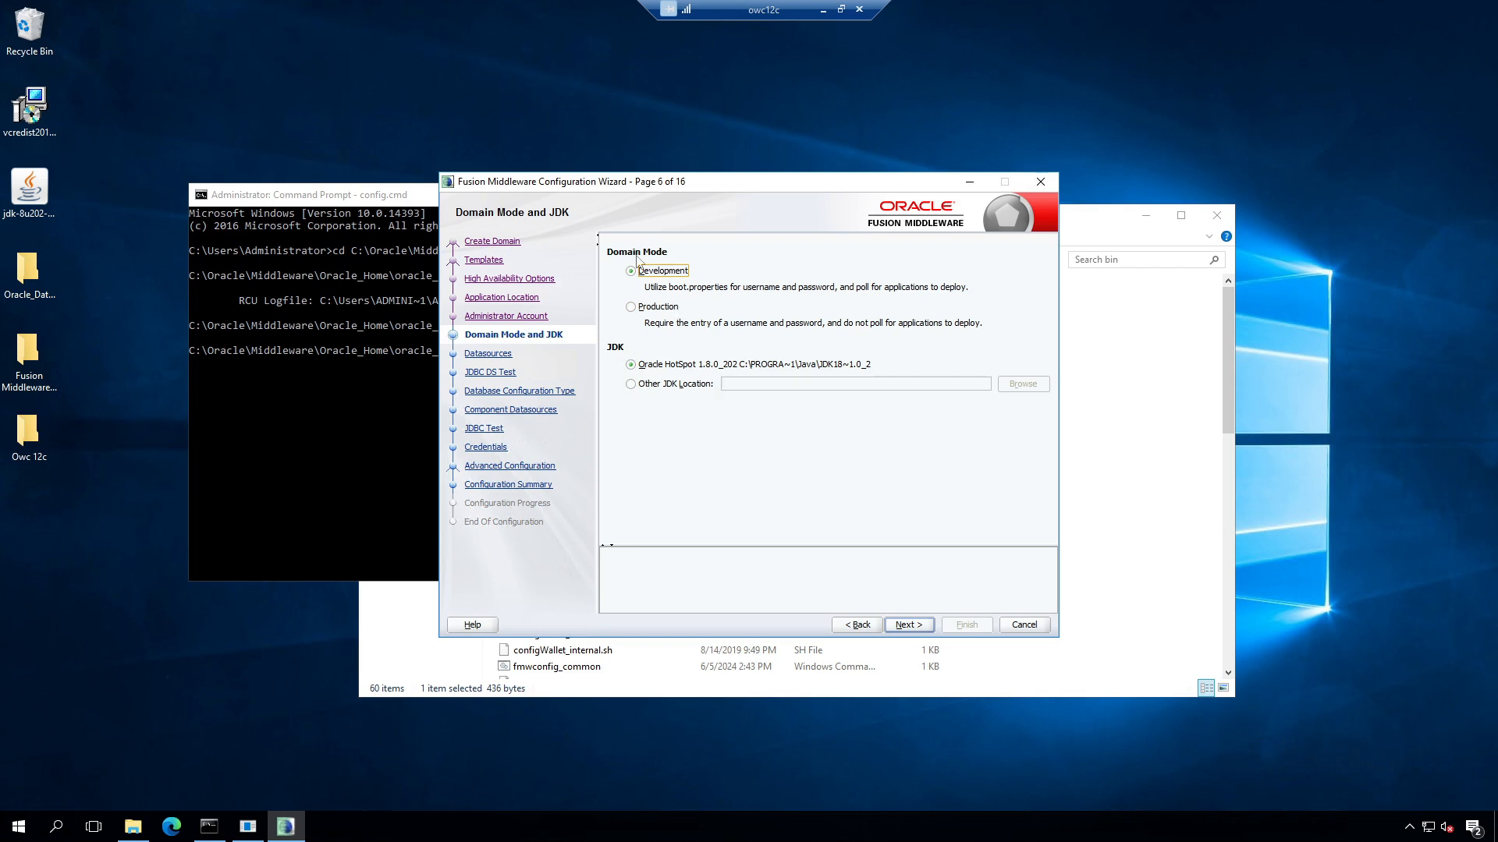
Step: Choose Production domain mode with the Oracle HotSpot 1.8.0_202 JDK and continue to JDBC Data Sources
click(635, 308)
click(631, 385)
click(631, 367)
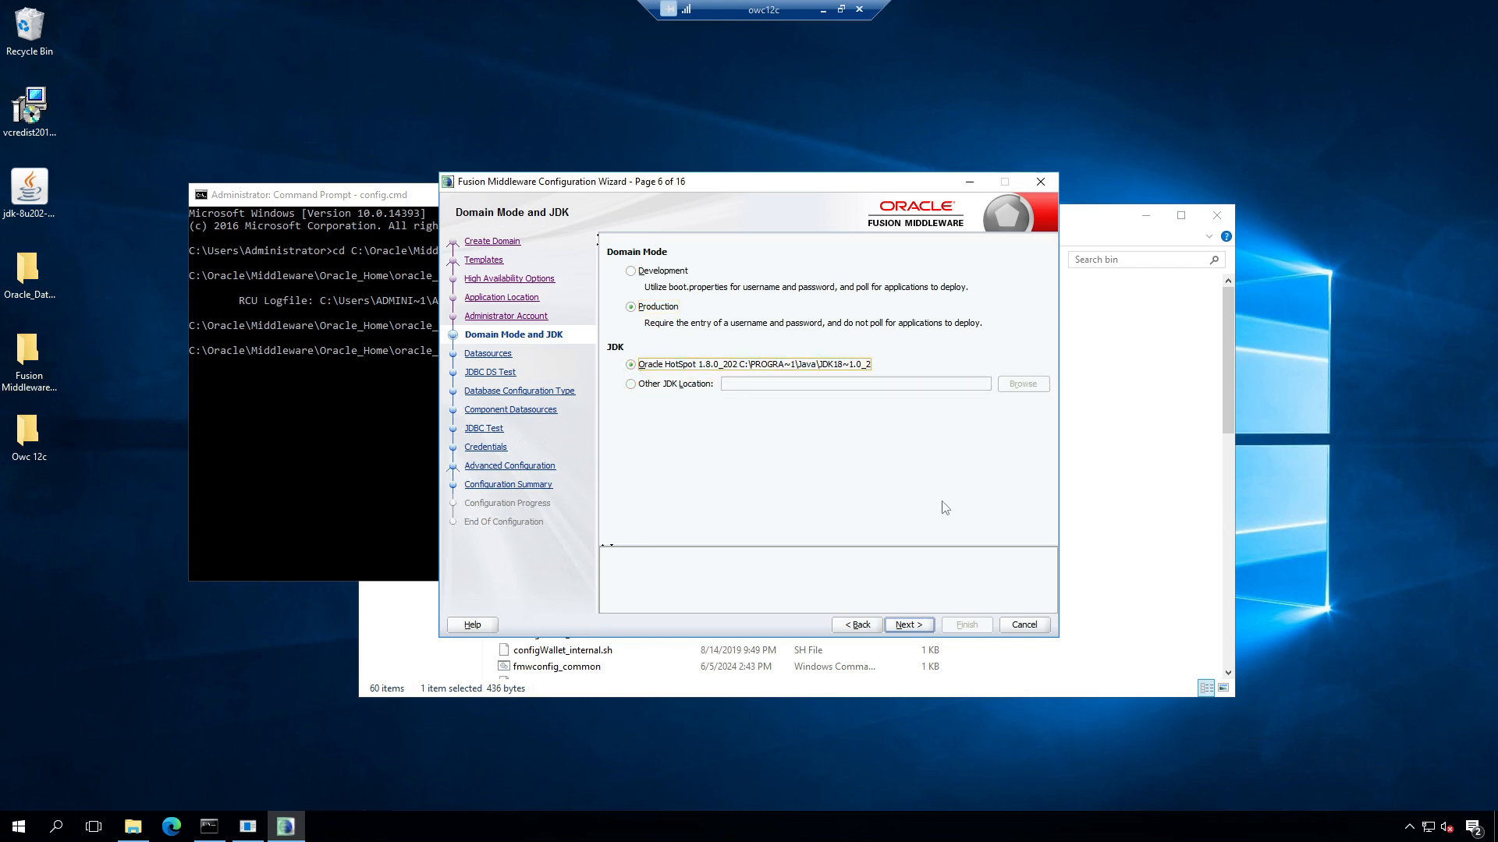
click(909, 624)
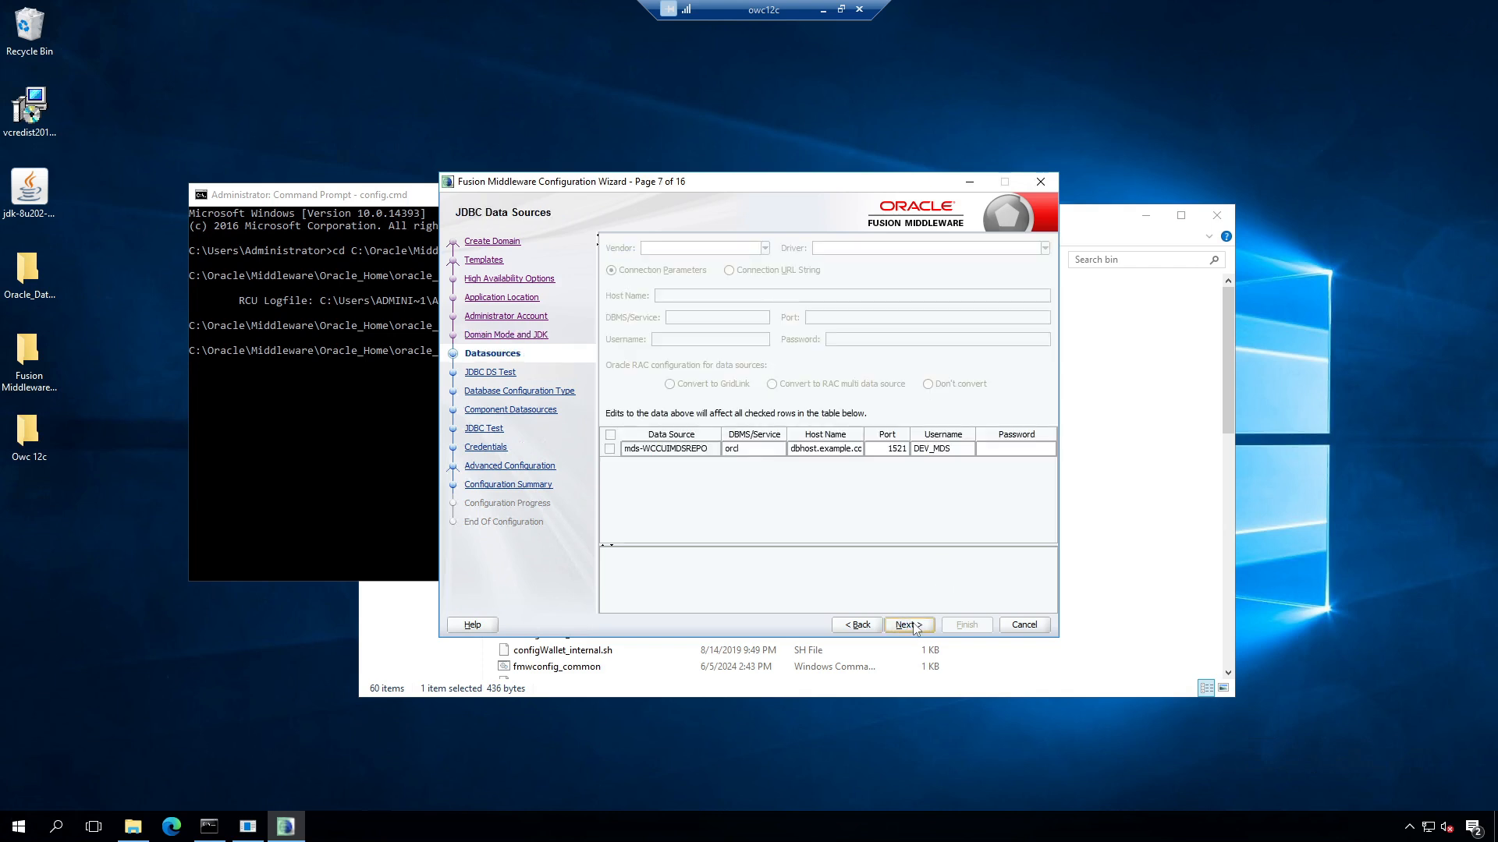
Step: Select the MDS data source, keep the Oracle vendor and driver, and set host owc12c and service orclpdb
click(610, 450)
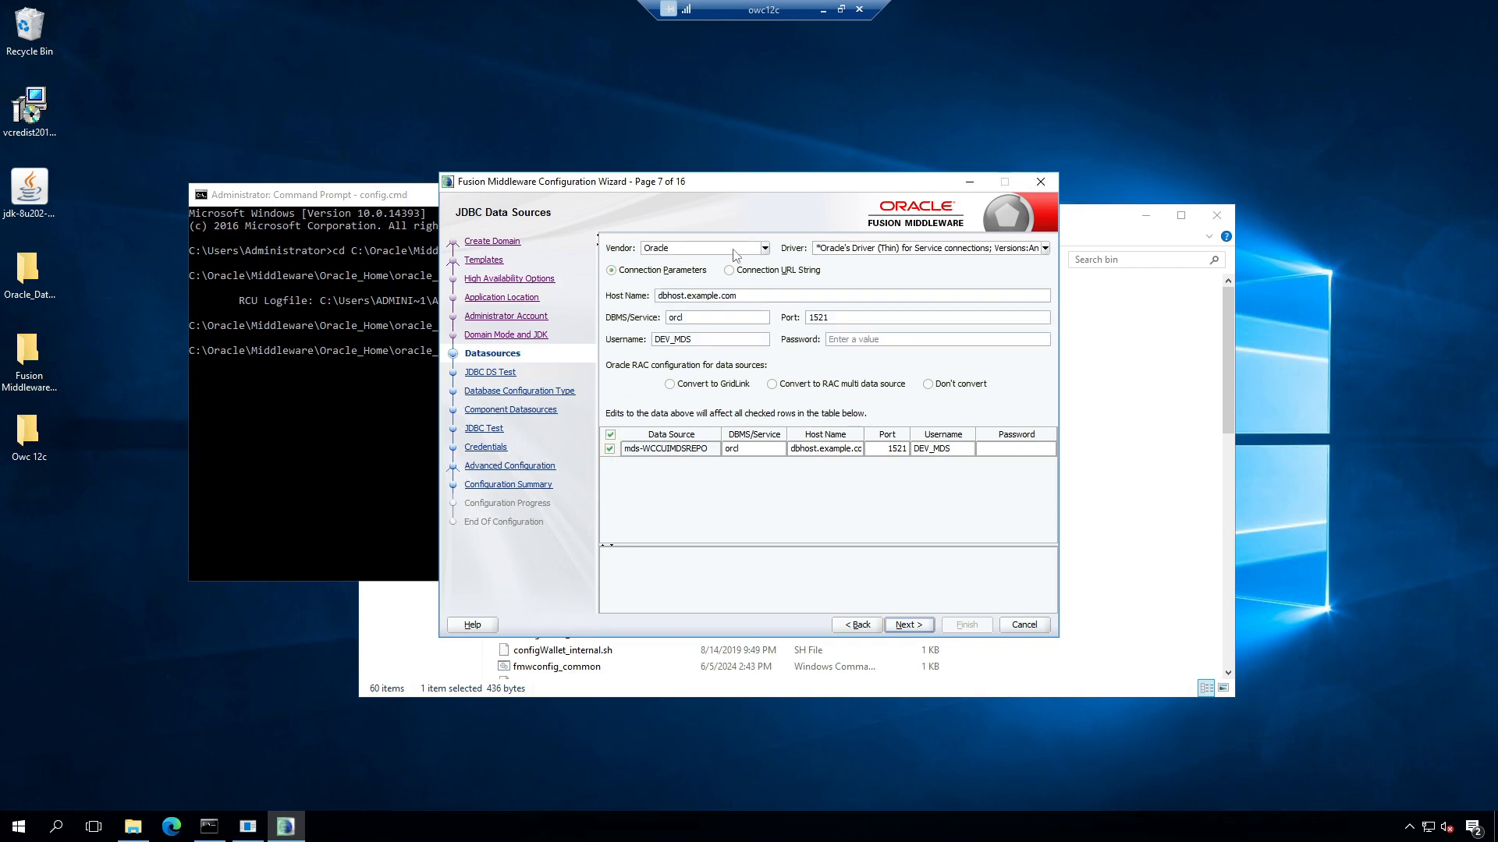
click(764, 250)
click(763, 249)
click(768, 250)
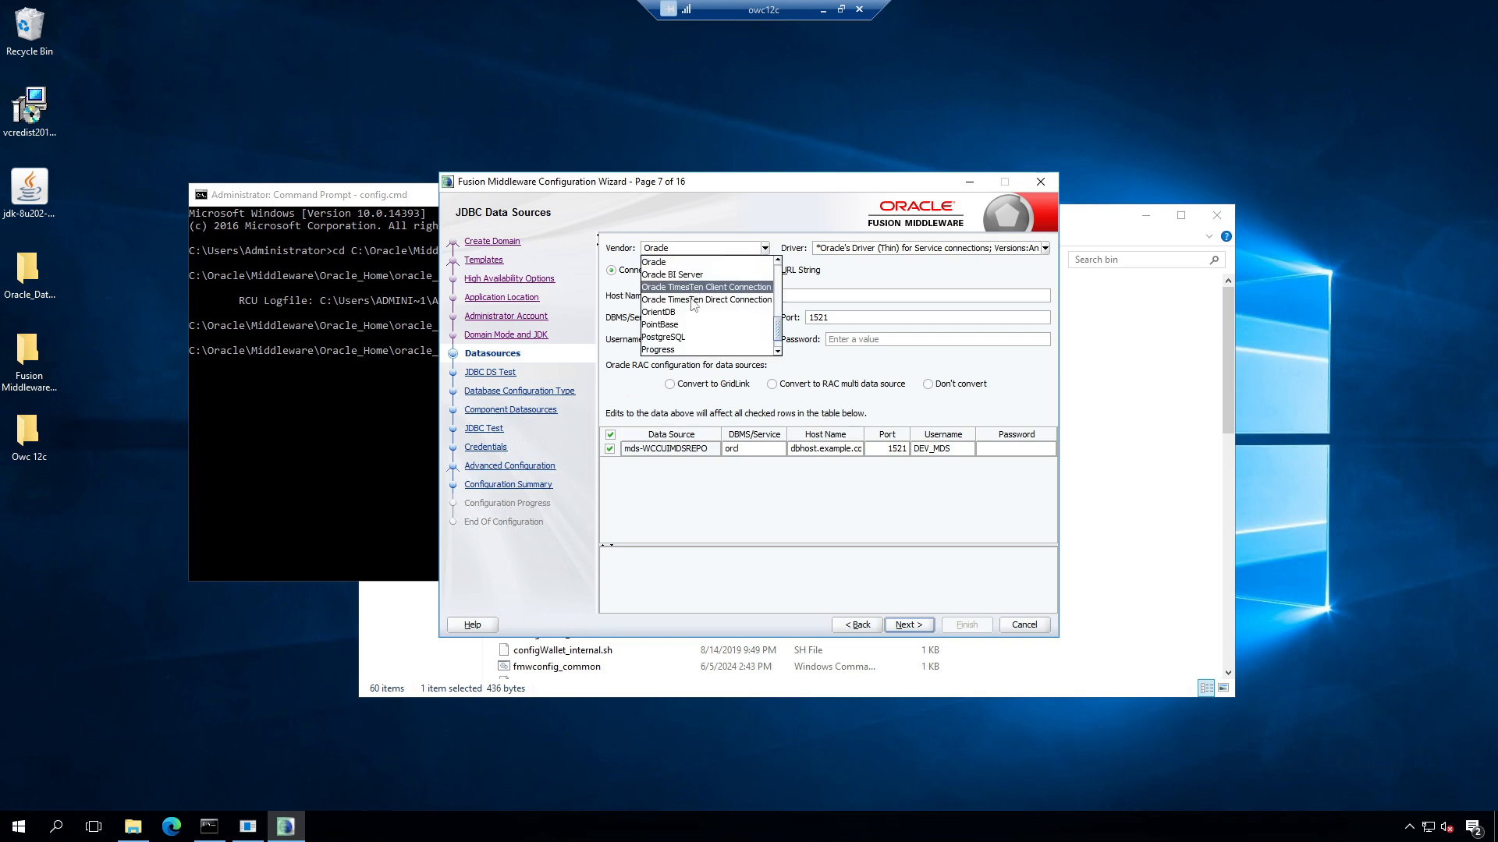
click(778, 243)
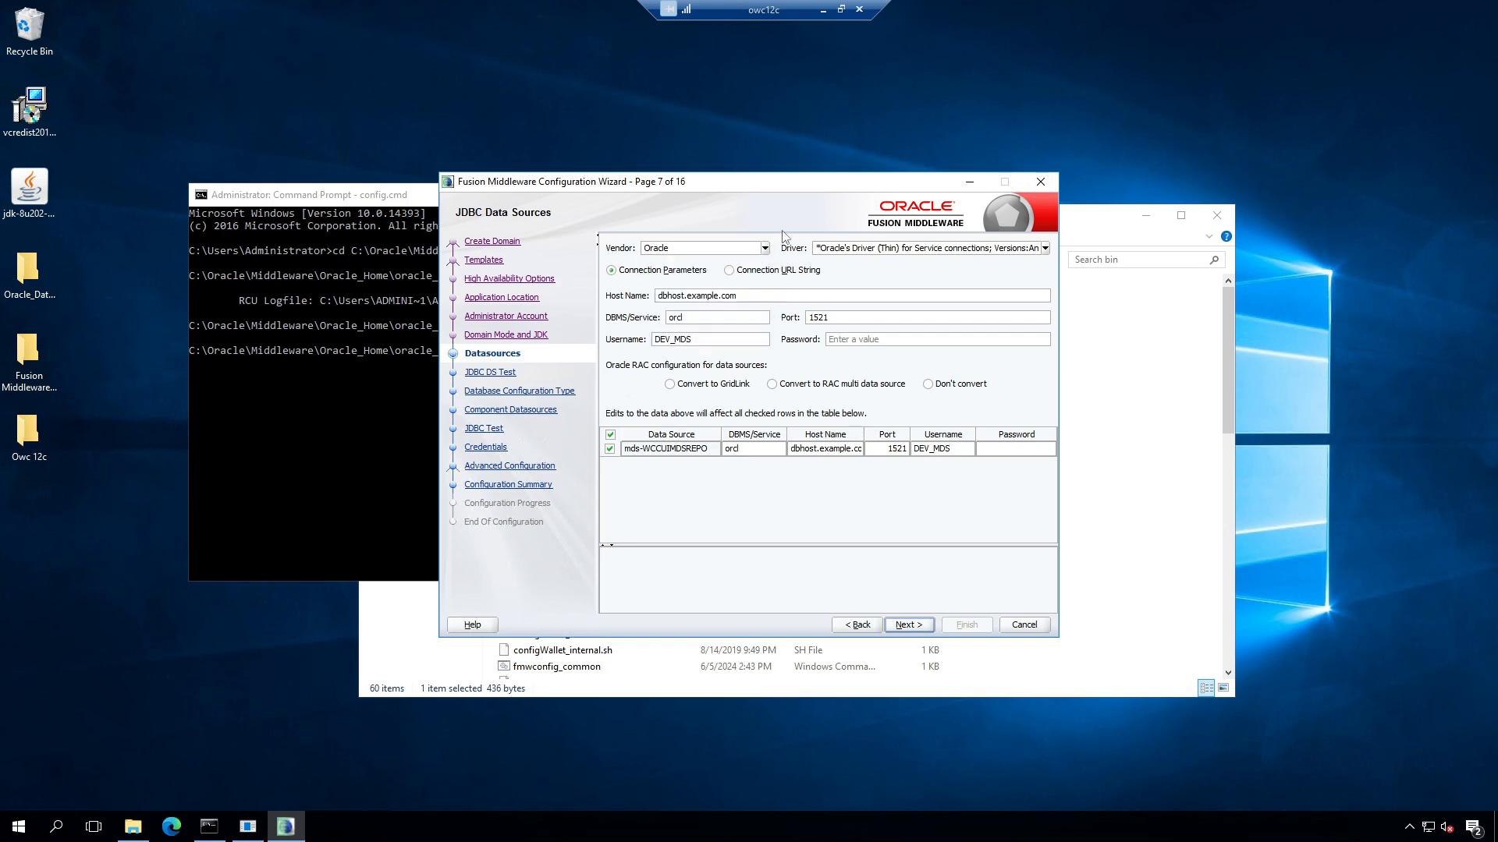
click(1045, 248)
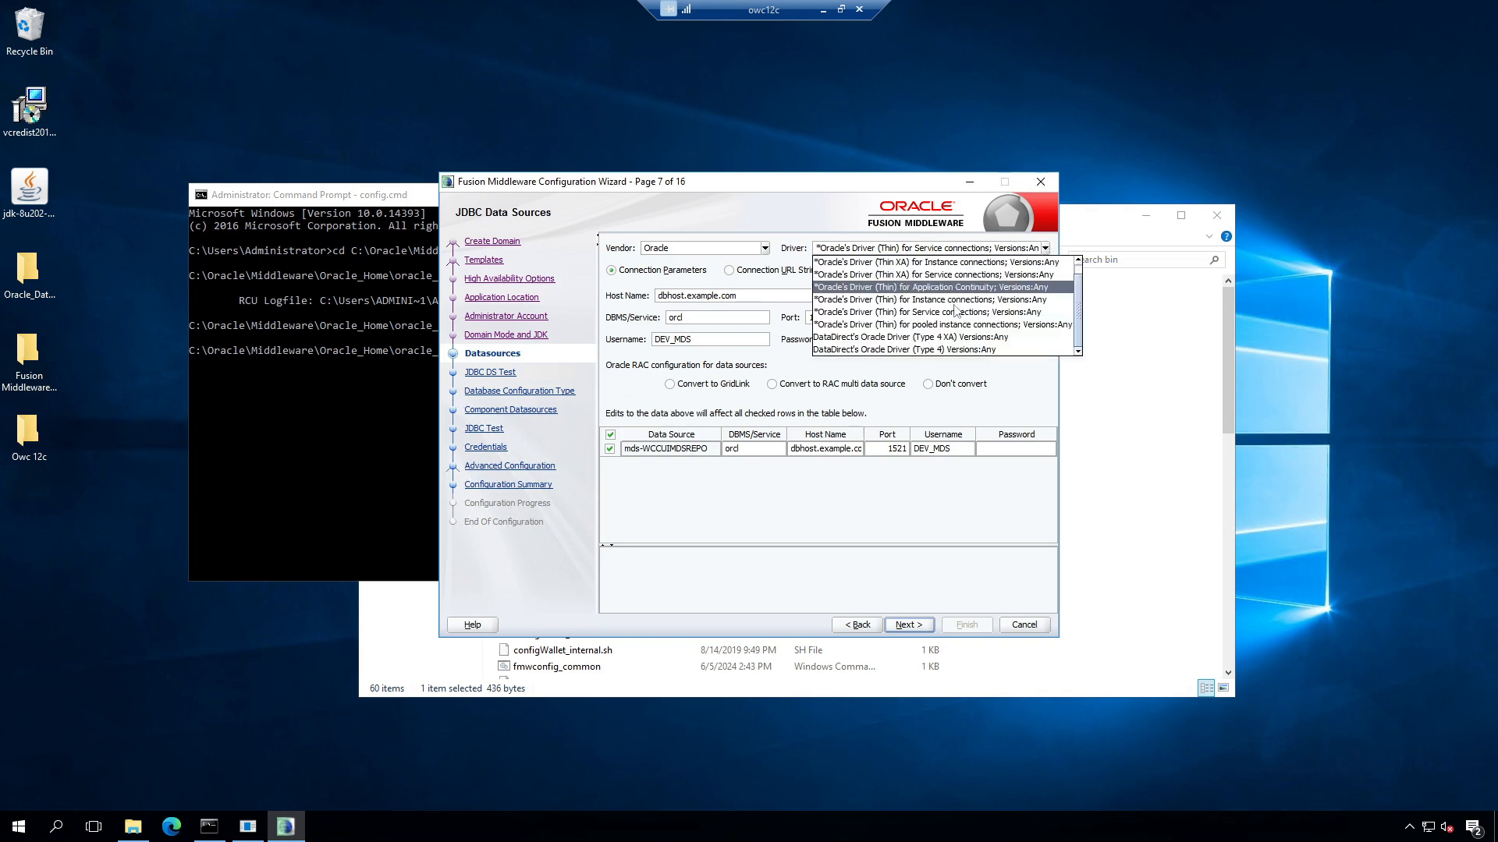
click(954, 227)
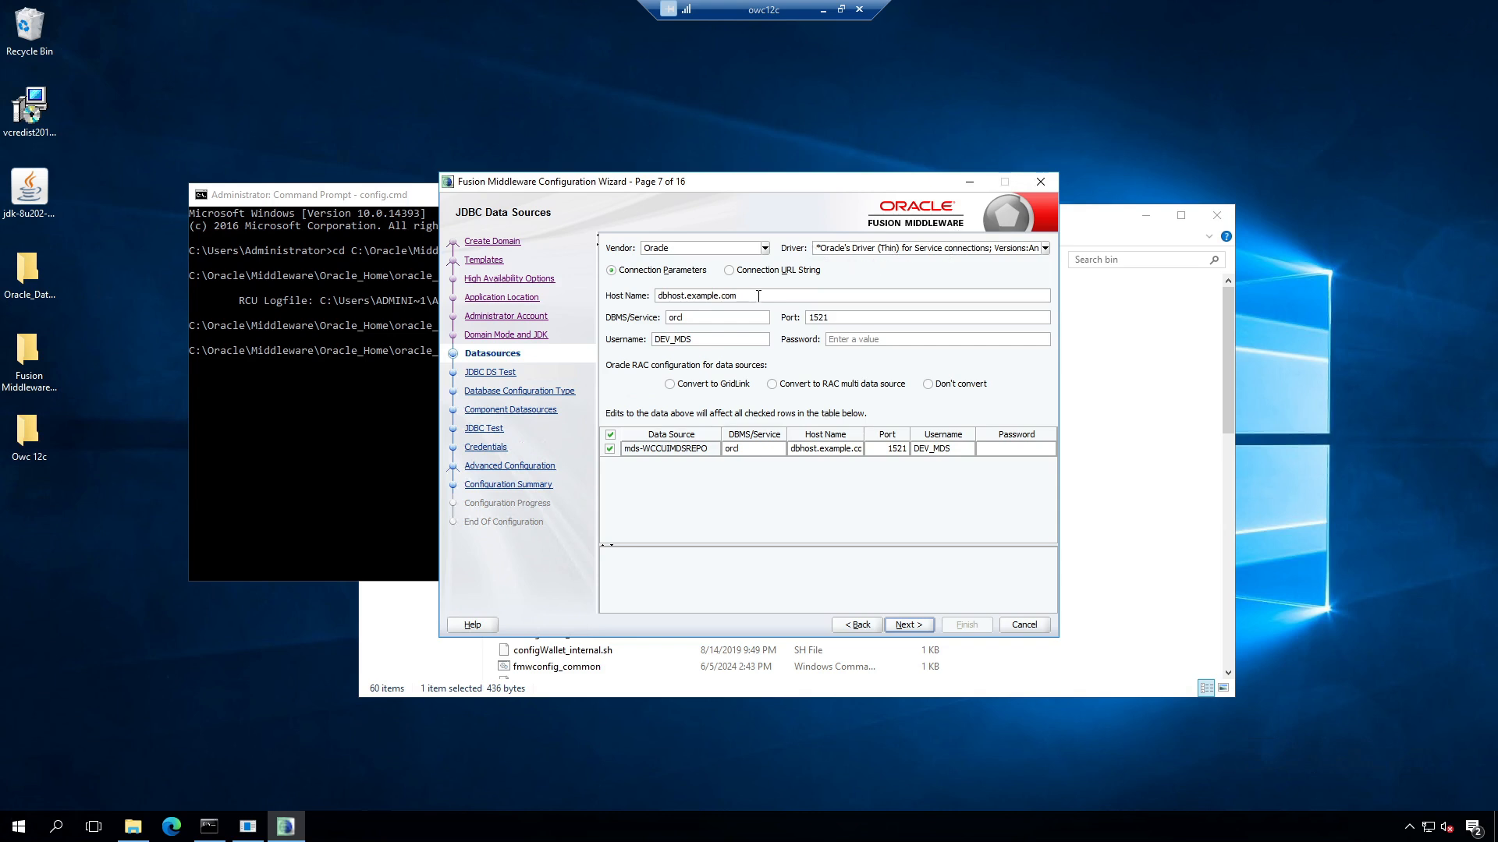
drag(758, 296, 653, 296)
text(owc)
text(pdb)
Step: Keep the DEV username prefix, enter the data source password, and pass the connection test
drag(667, 337, 655, 340)
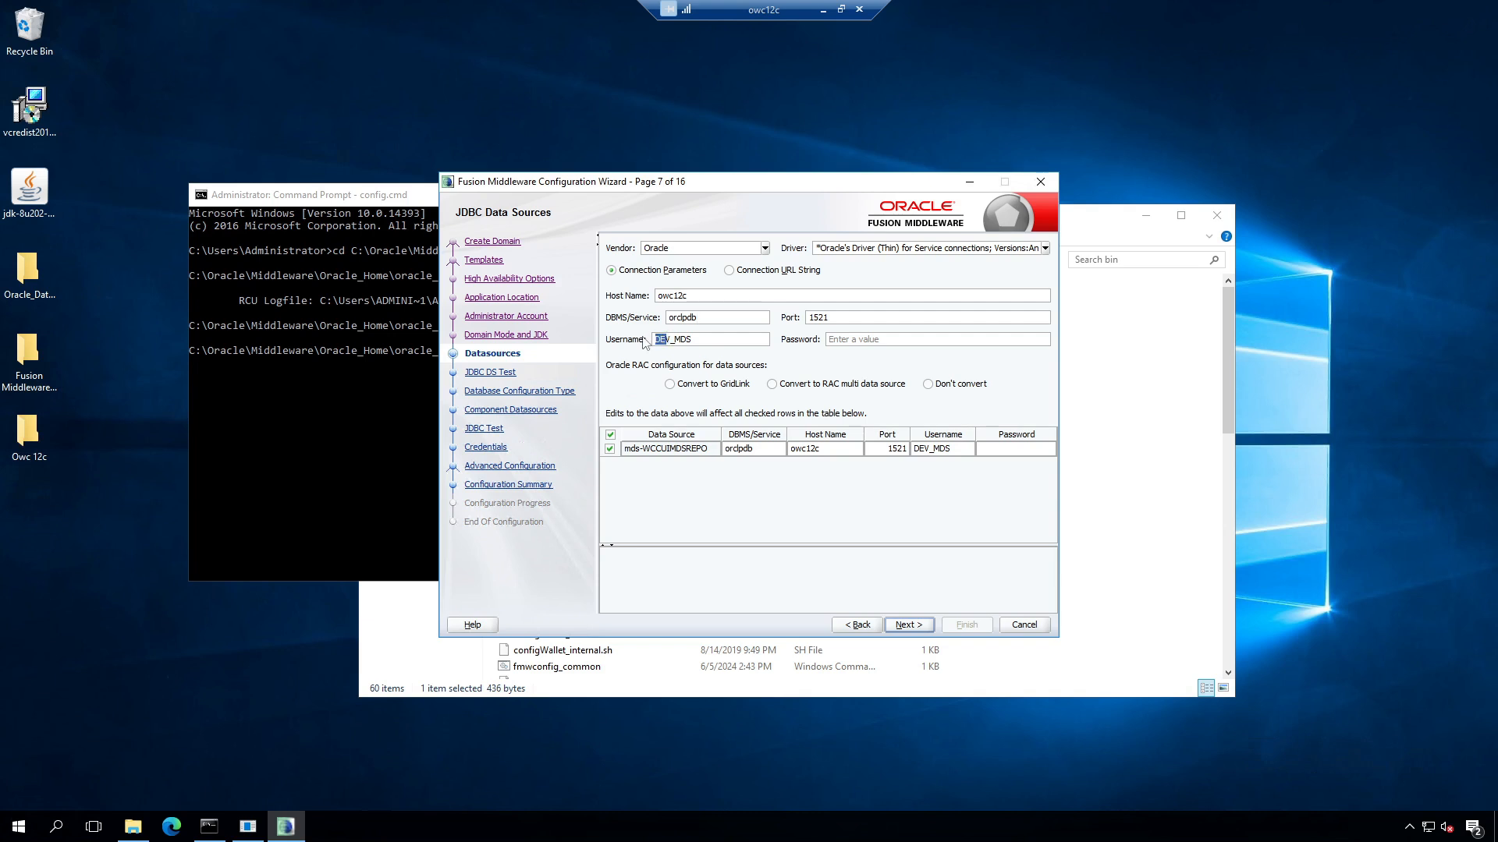
key(BackSpace)
drag(675, 340, 587, 331)
text(DEv)
key(BackSpace)
text(V)
click(860, 340)
click(917, 626)
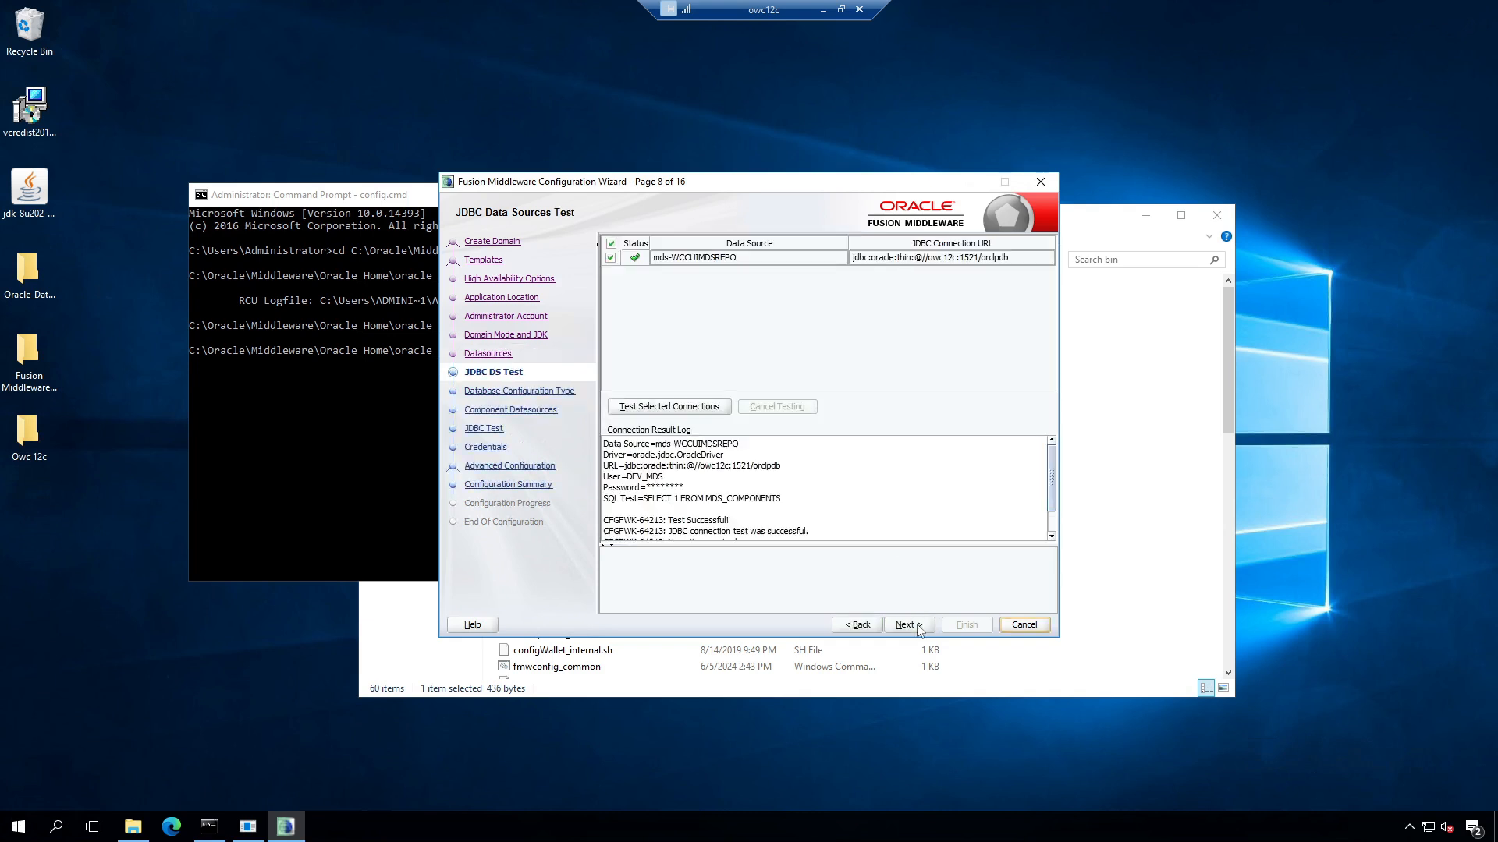
scroll(944, 472, down, 1)
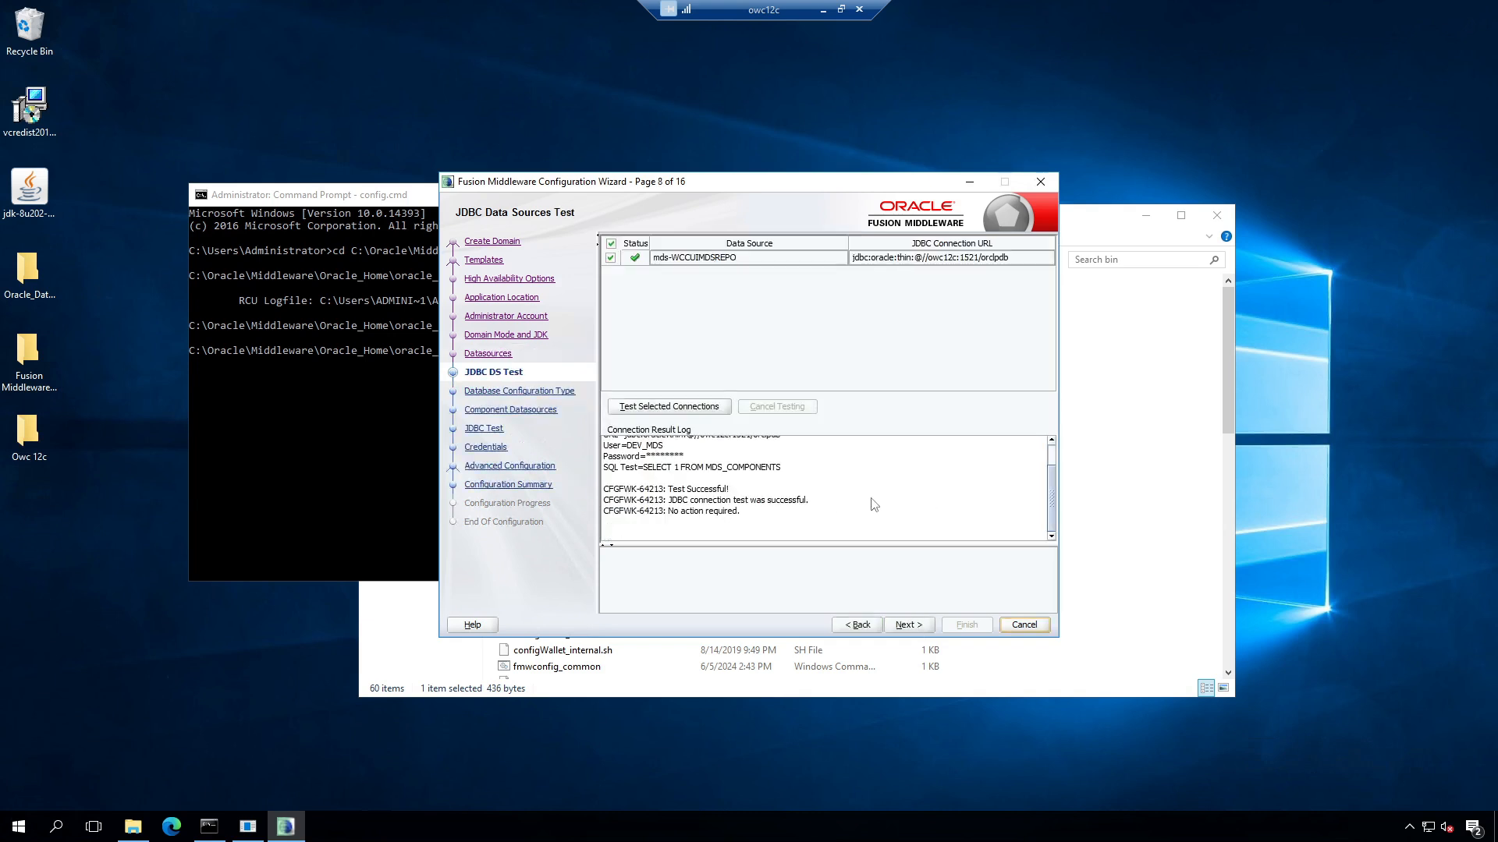
click(910, 626)
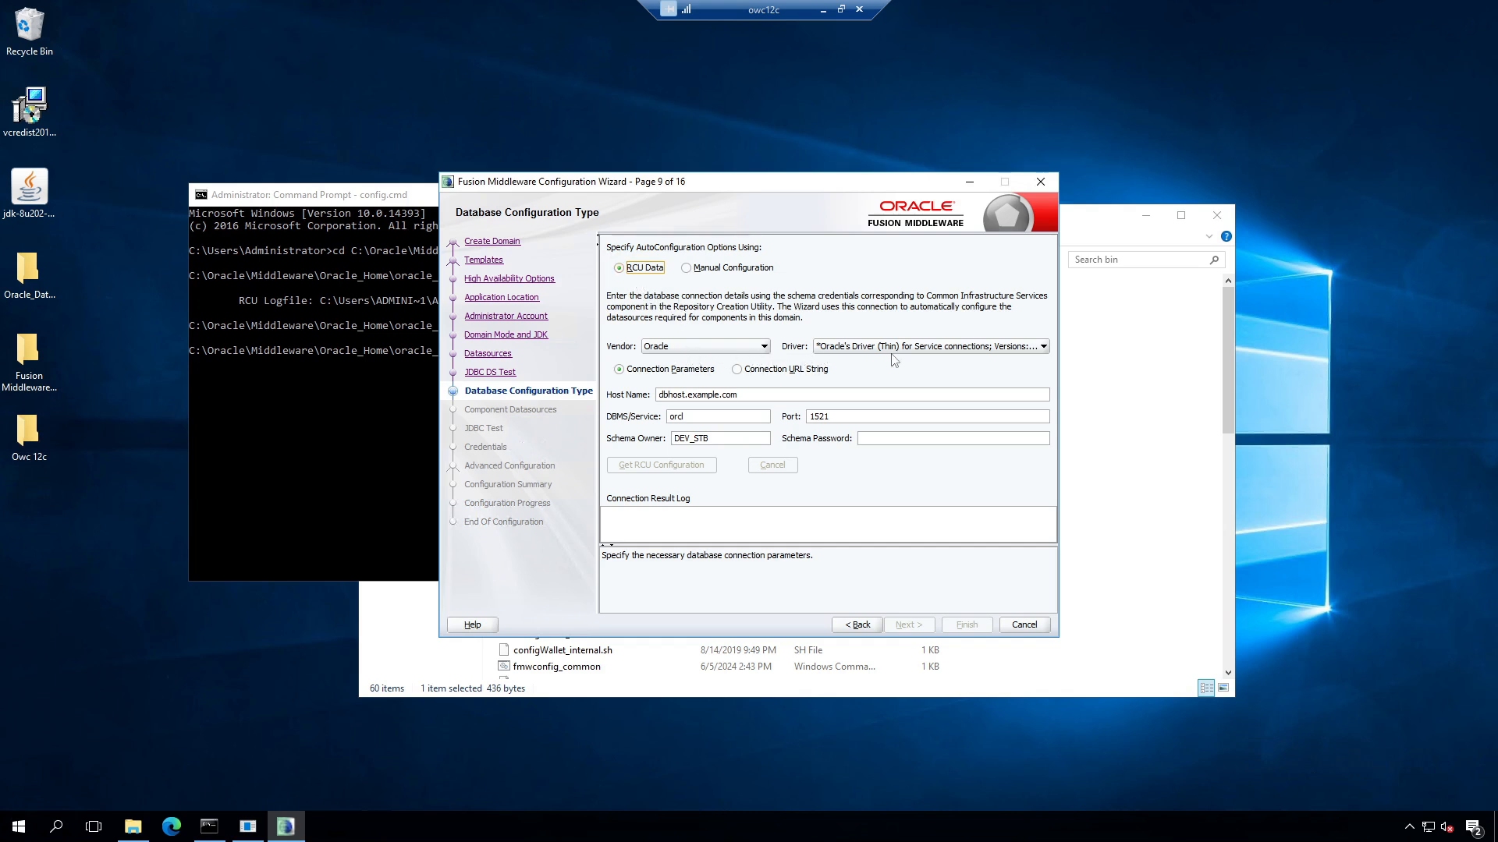
Step: Set host owc12c, service orclpdb and the DEV_STB schema password, then fetch the RCU configuration
drag(762, 396, 544, 392)
text(o)
text(pdb)
click(907, 445)
text(•)
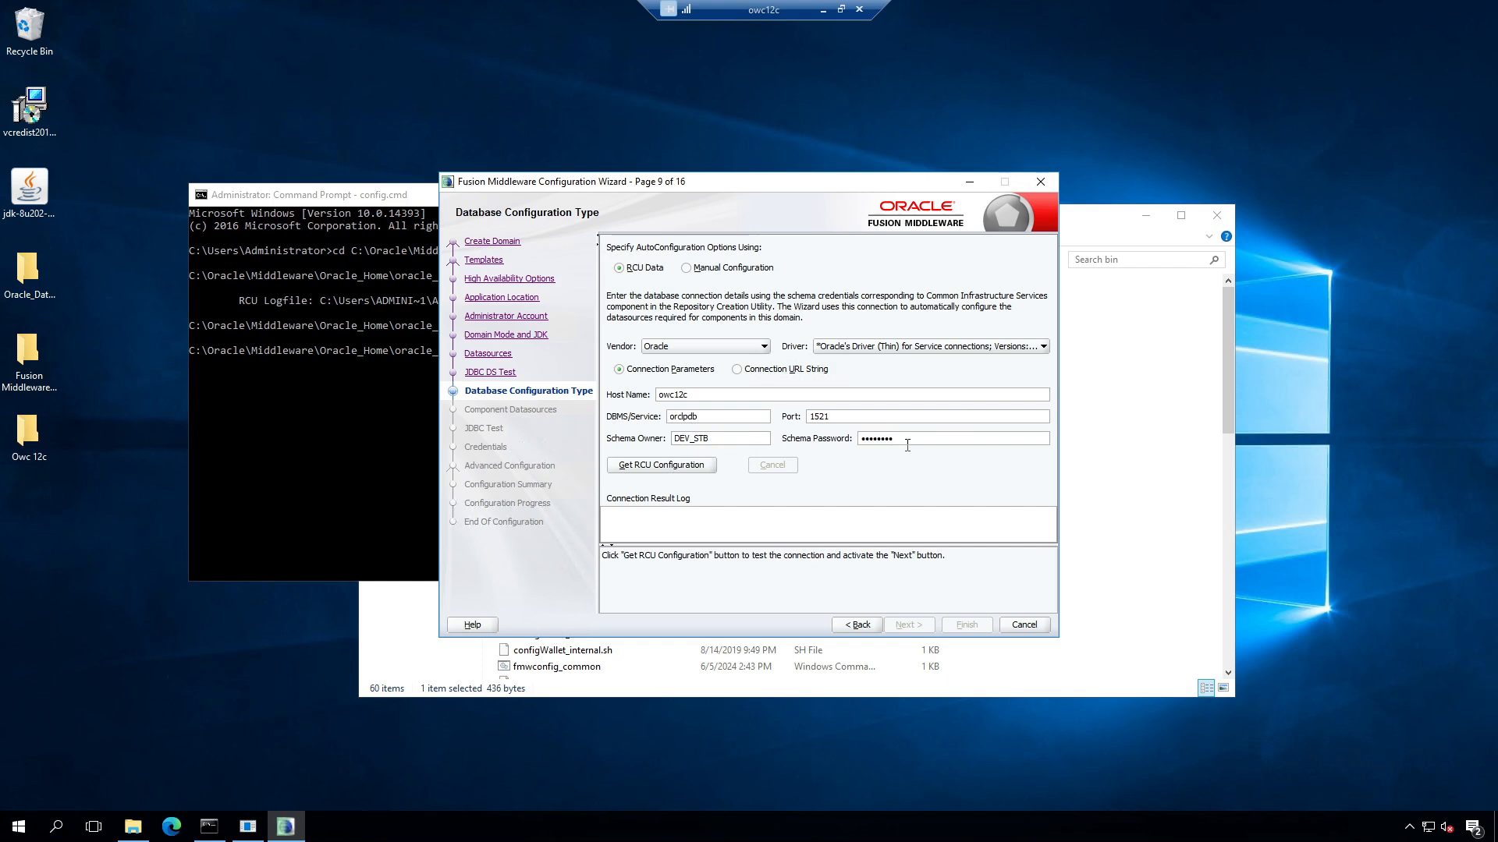
double_click(684, 439)
click(708, 442)
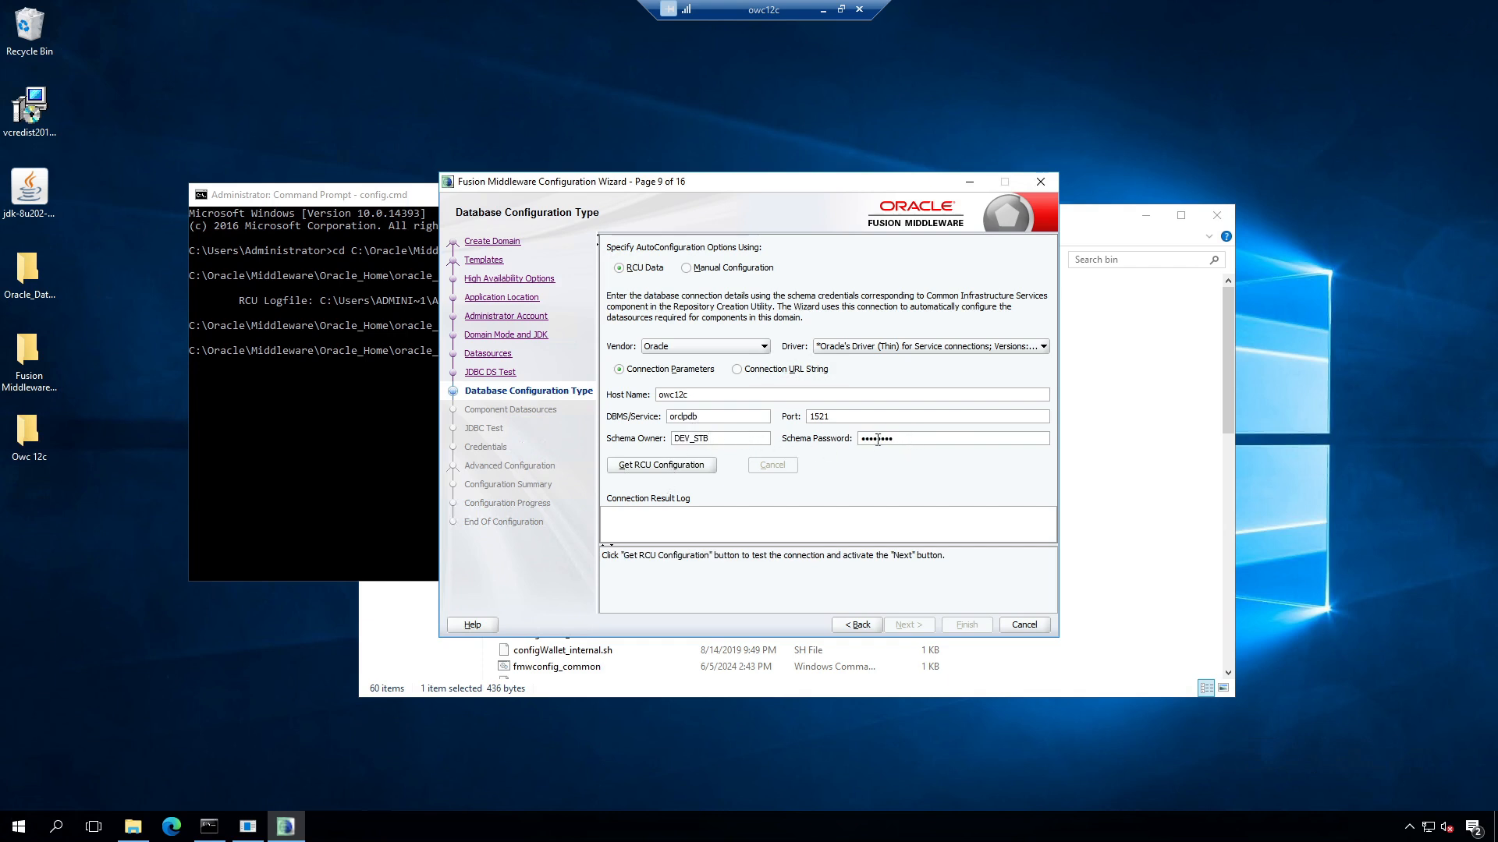
click(680, 467)
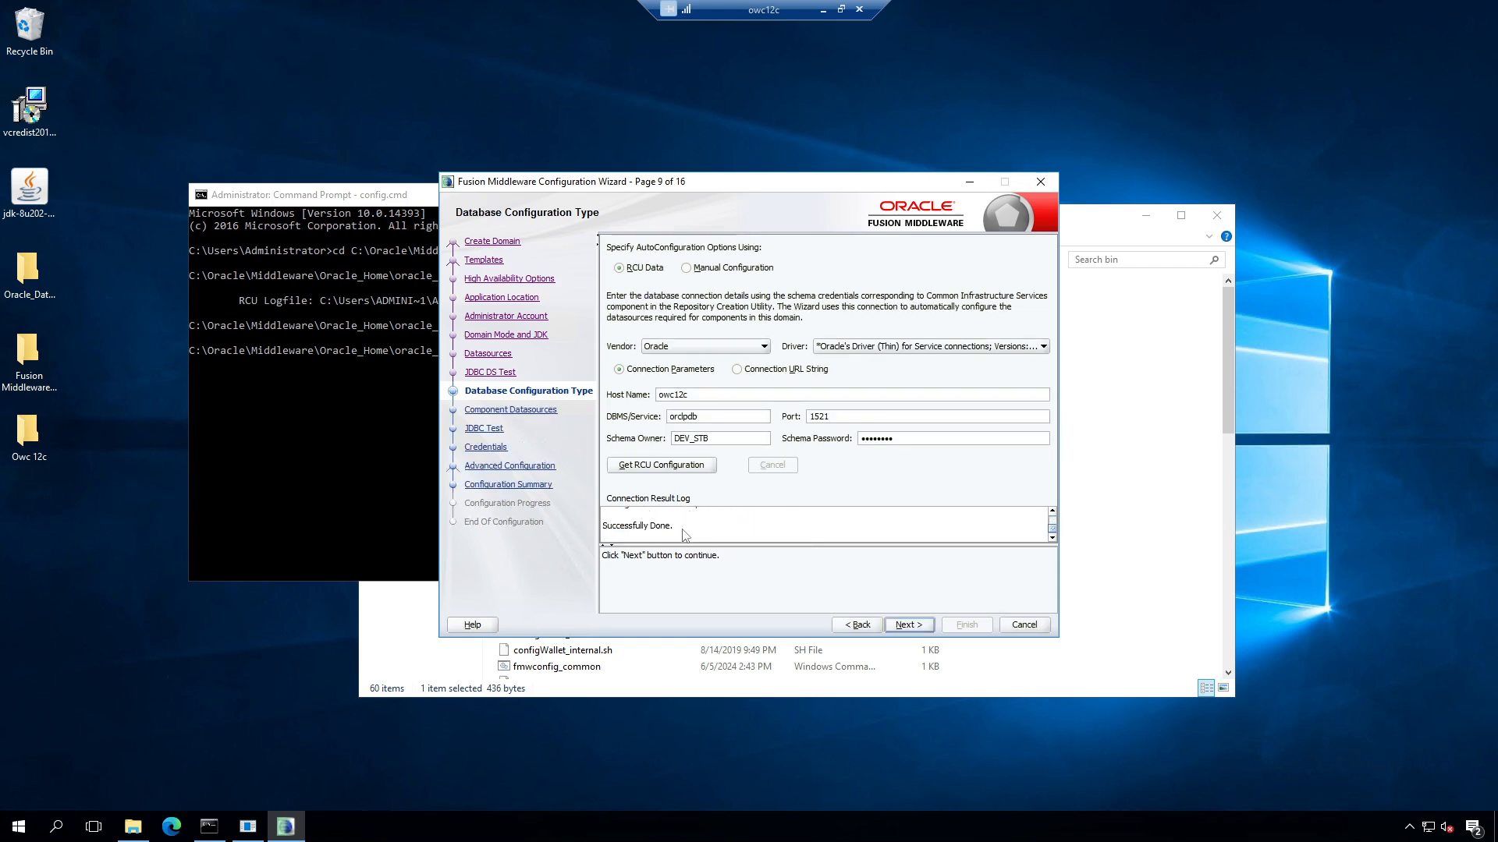
click(906, 626)
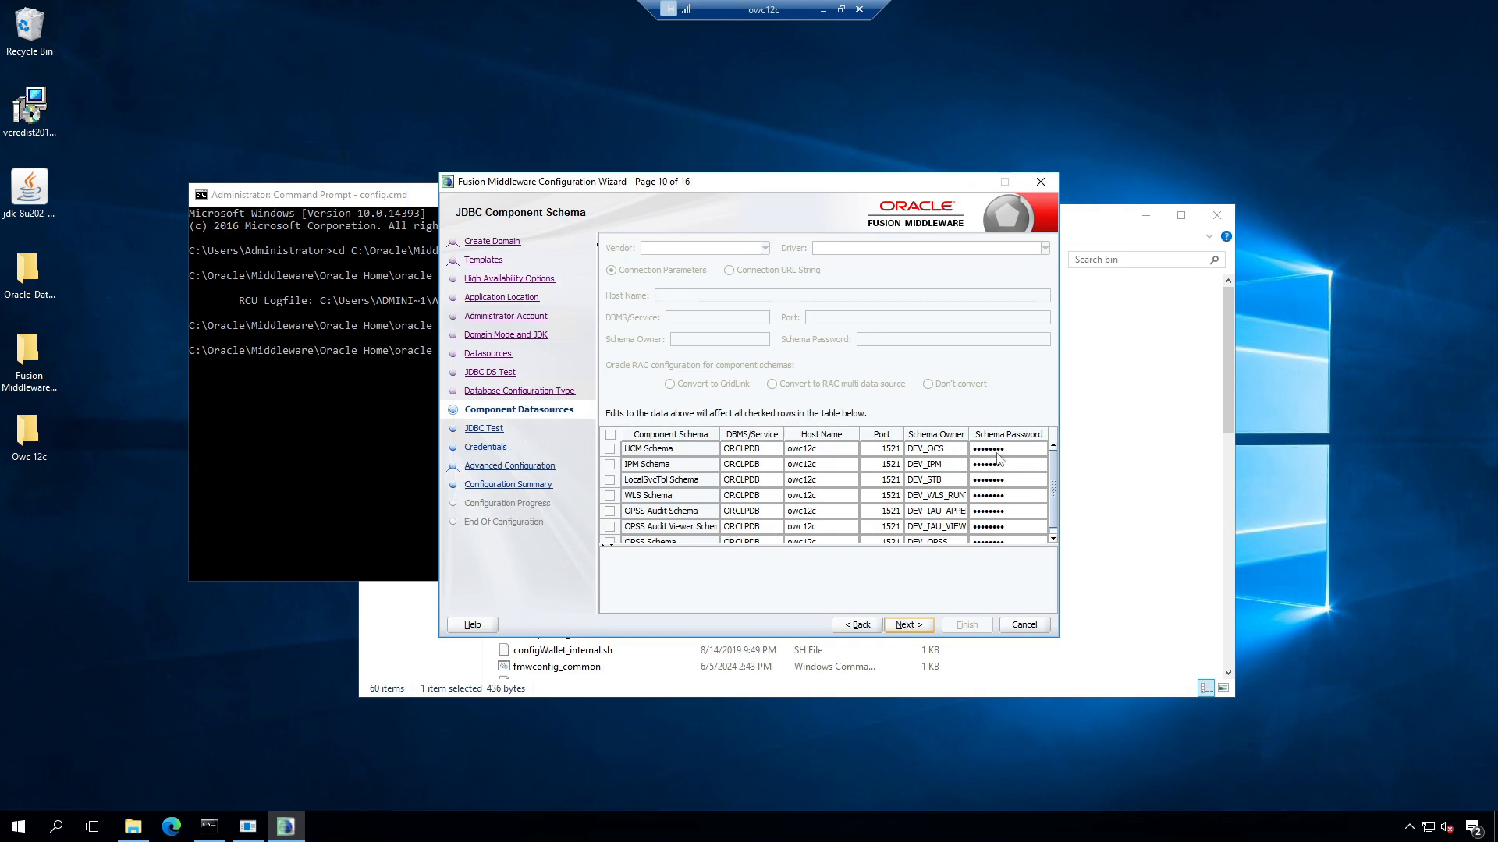
Step: Mark the UCM Schema and get all component schema connection tests to pass
click(610, 448)
click(924, 627)
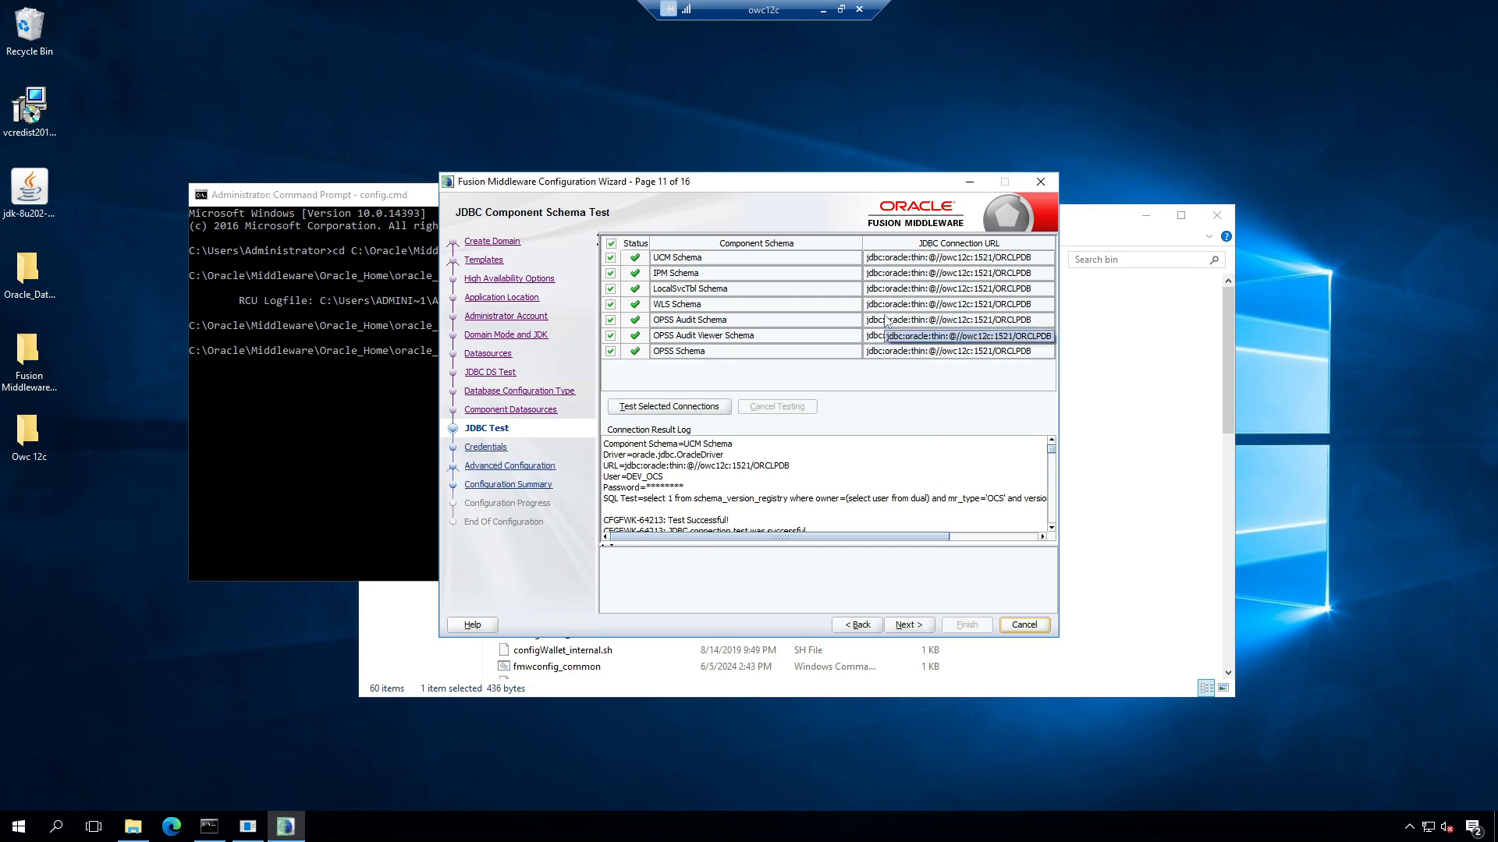
click(916, 627)
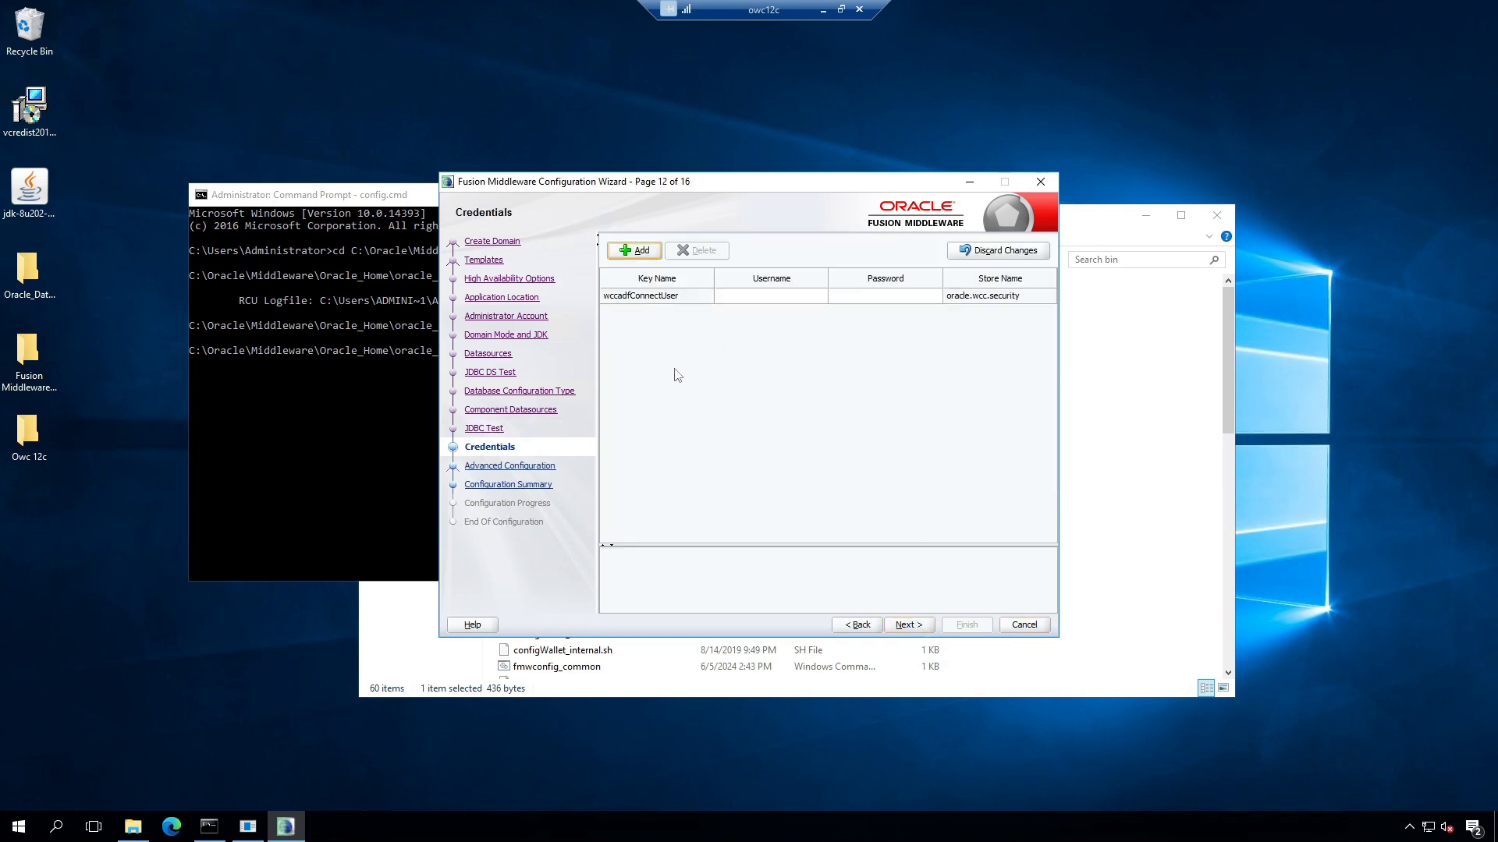
Step: Give the wccadfConnectUser credential a username and password
double_click(769, 297)
double_click(885, 298)
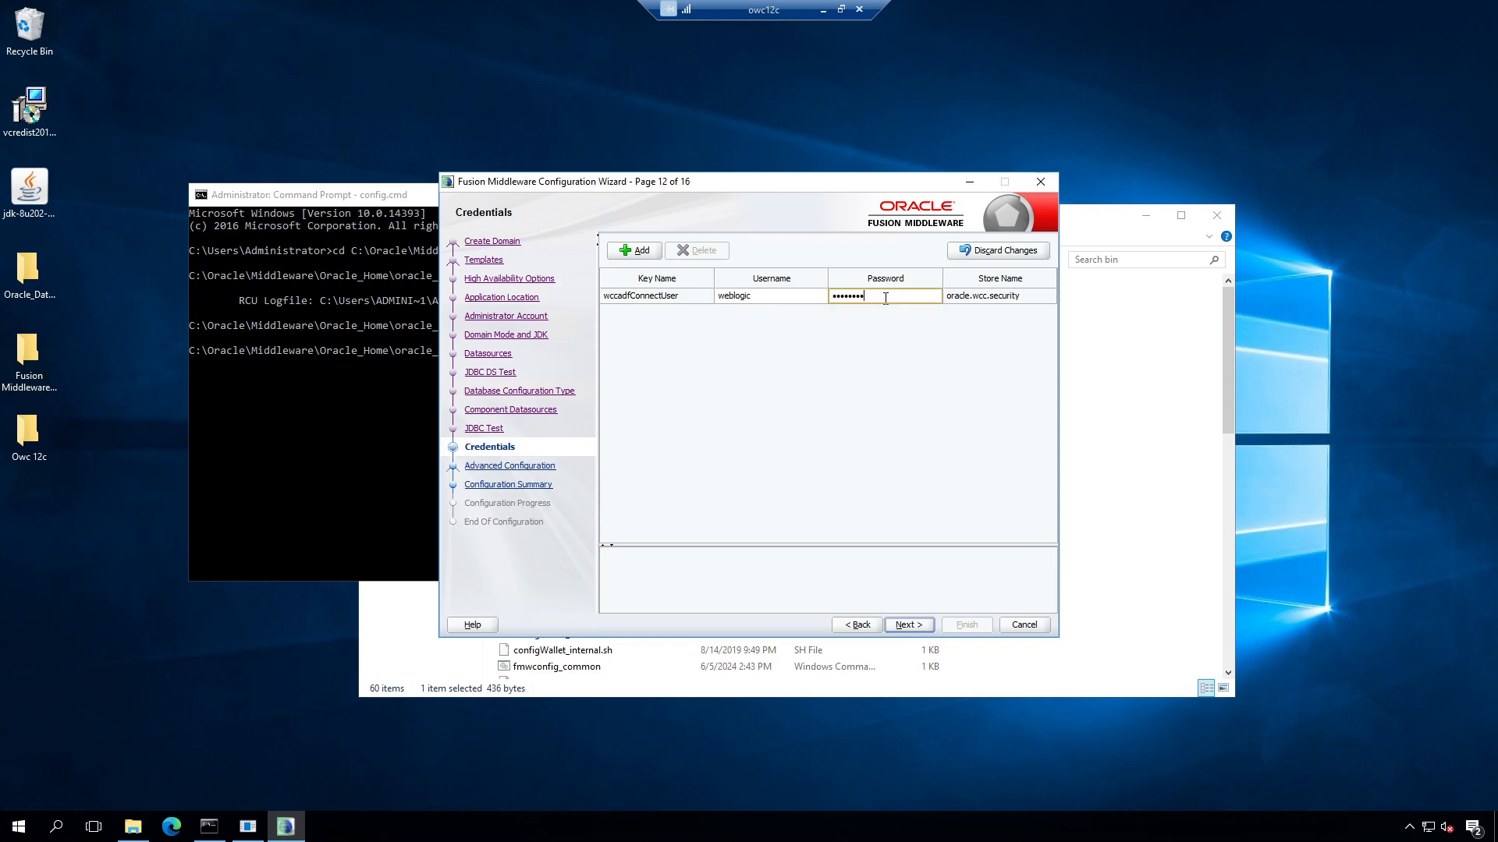
click(909, 625)
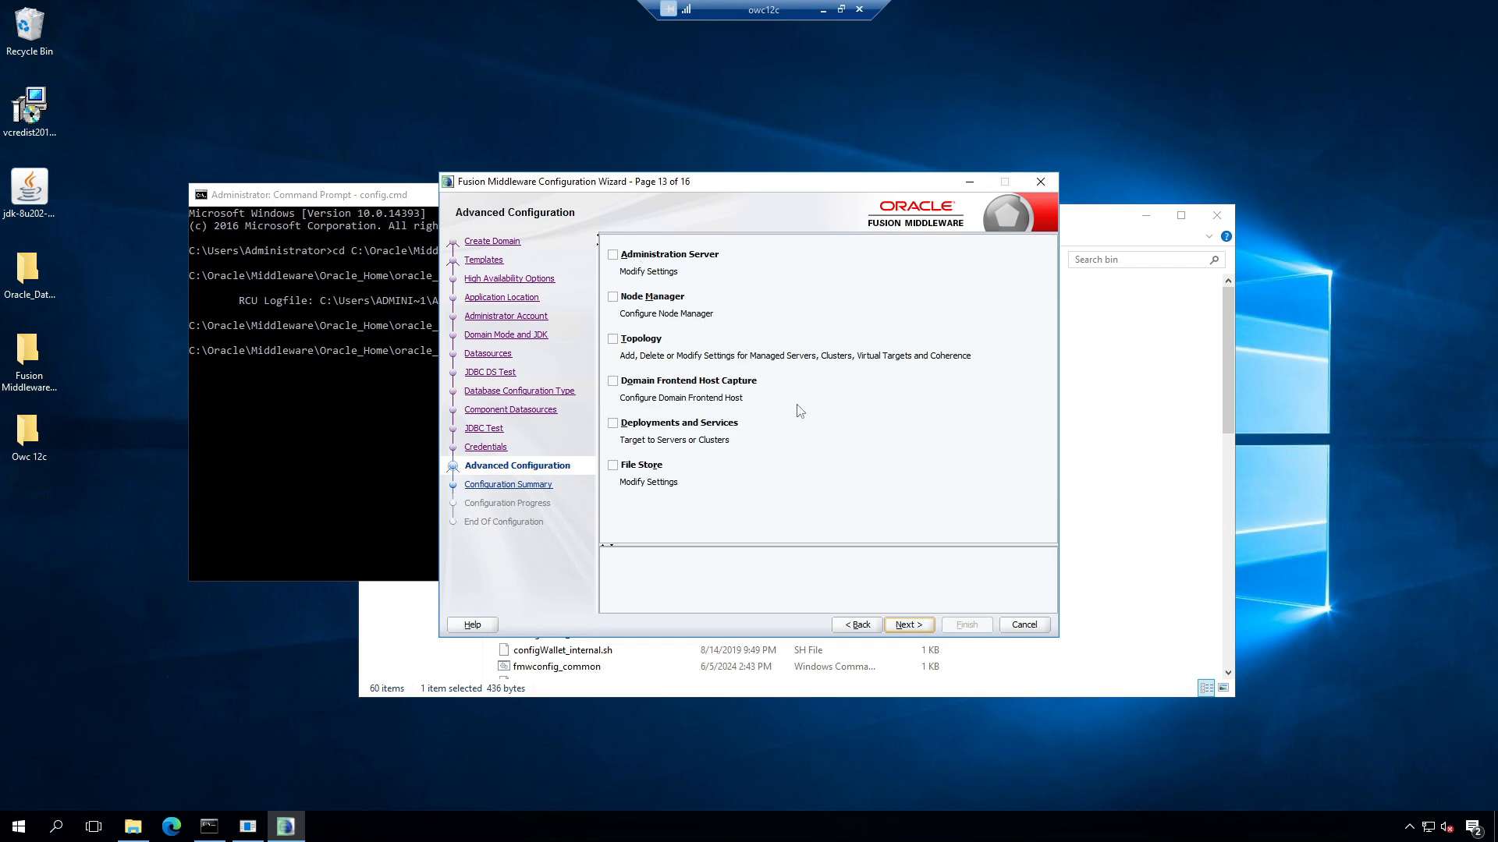
Step: Enable Administration Server, Node Manager and Topology customisation, keeping the admin server defaults
click(613, 254)
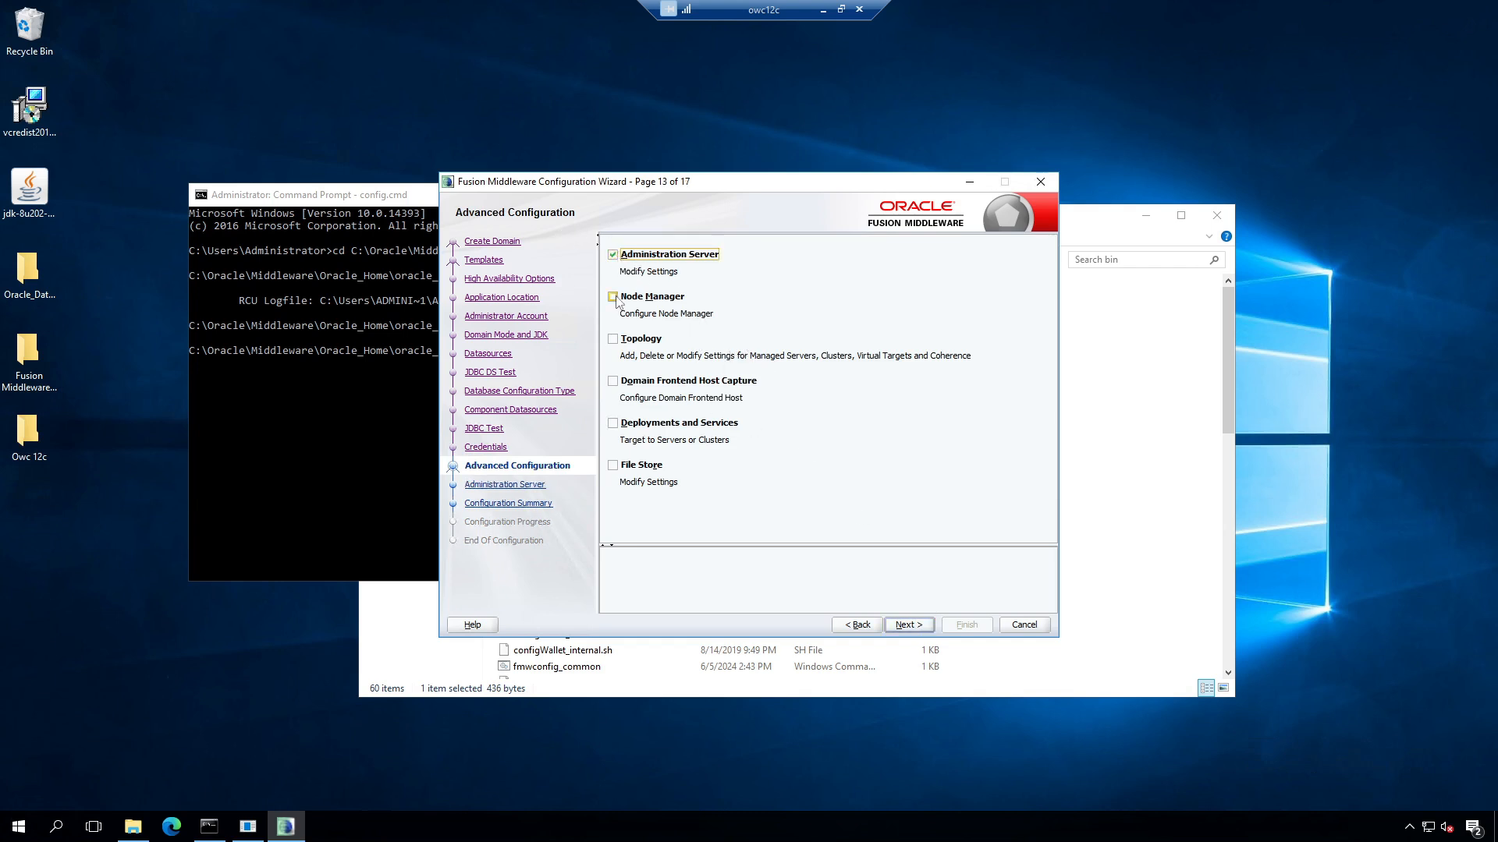
click(612, 297)
click(612, 339)
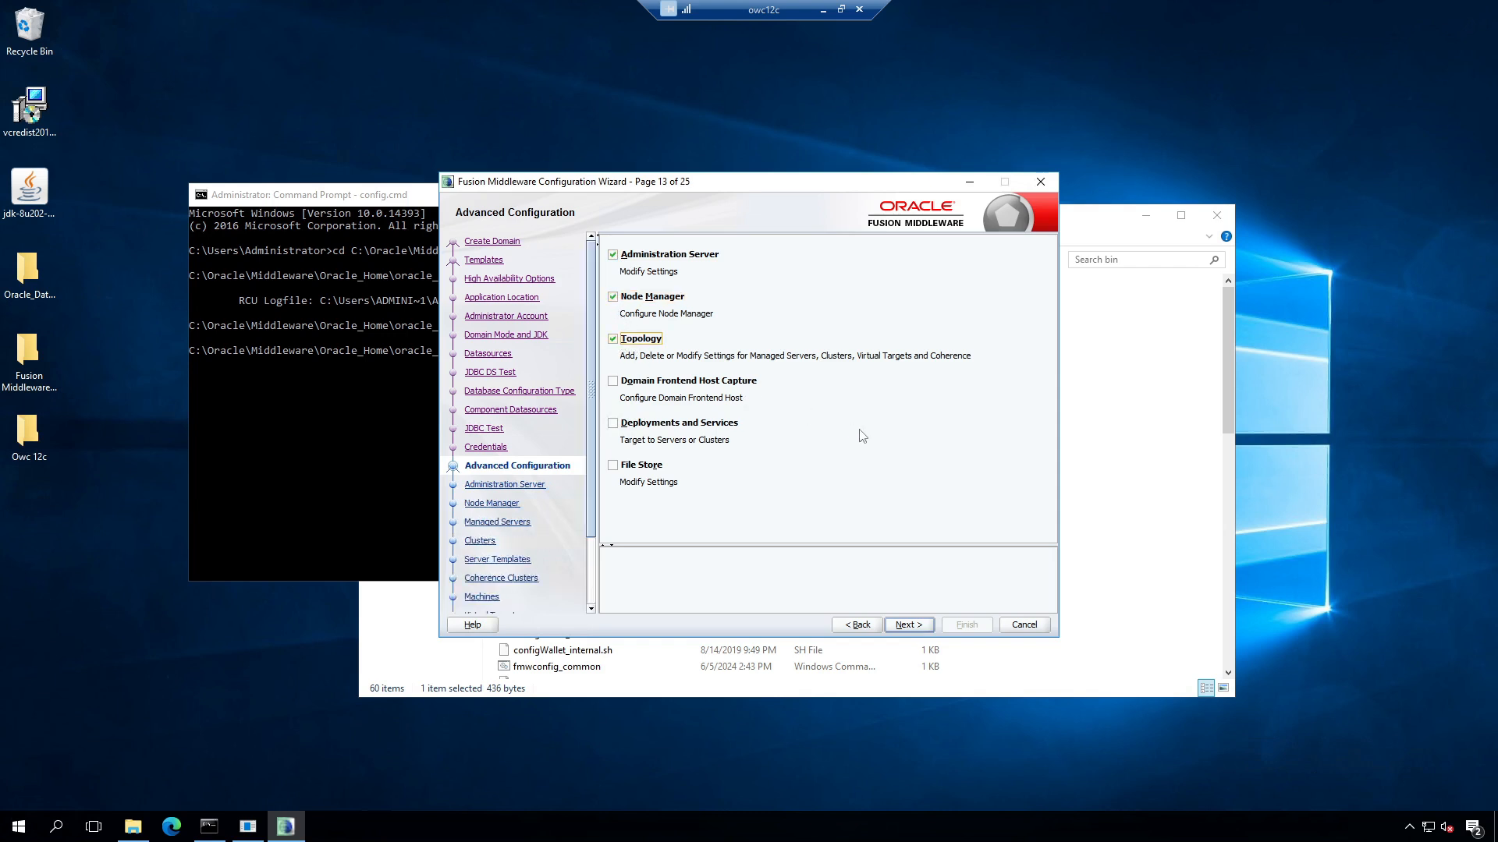
click(905, 625)
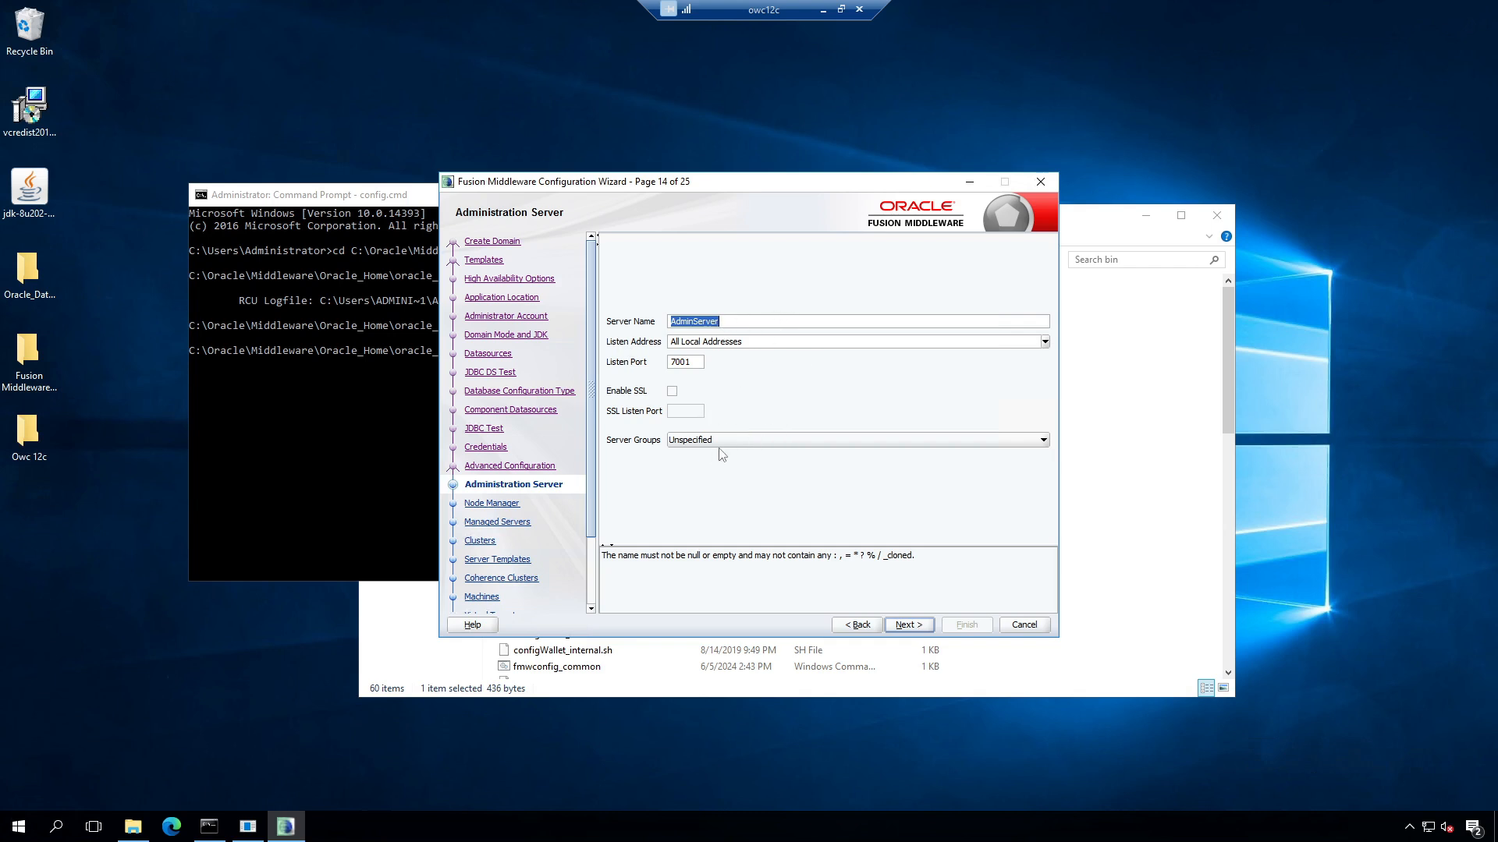
click(916, 627)
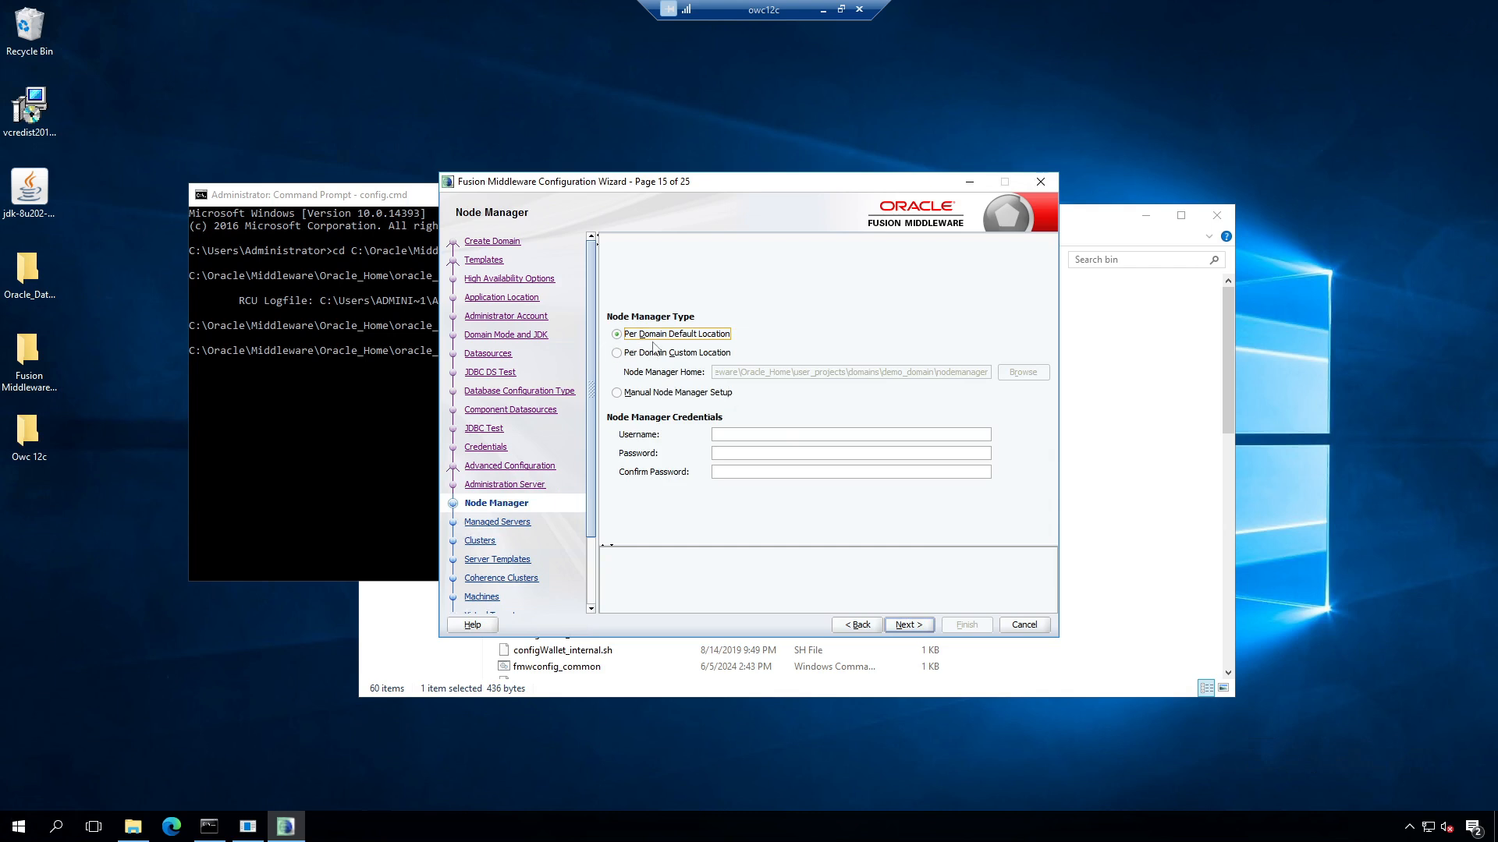
Step: Enter the Node Manager username, password and confirmation
click(751, 437)
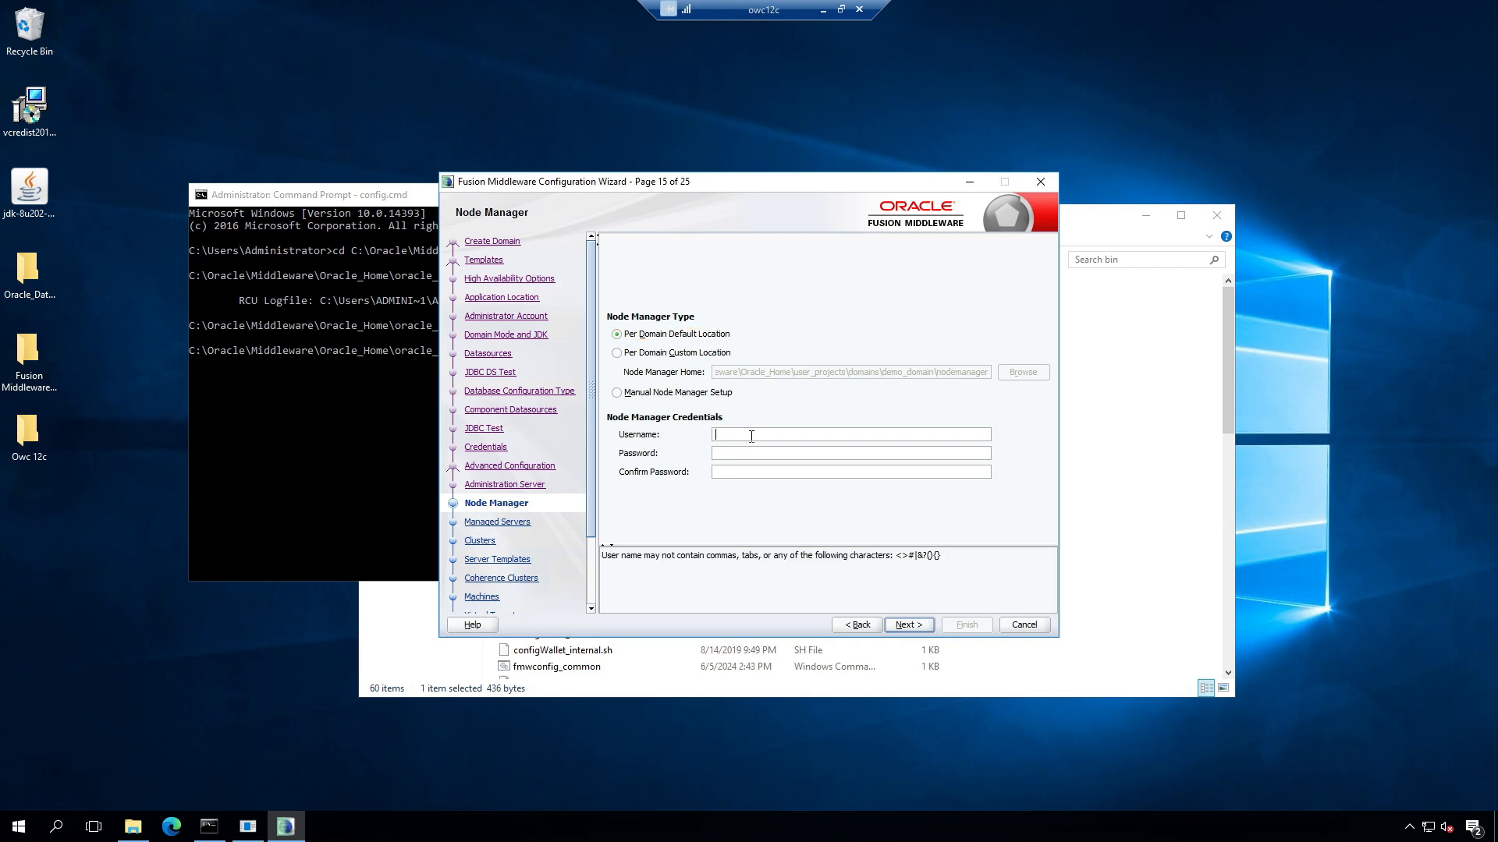
text(nodemanager)
key(Tab)
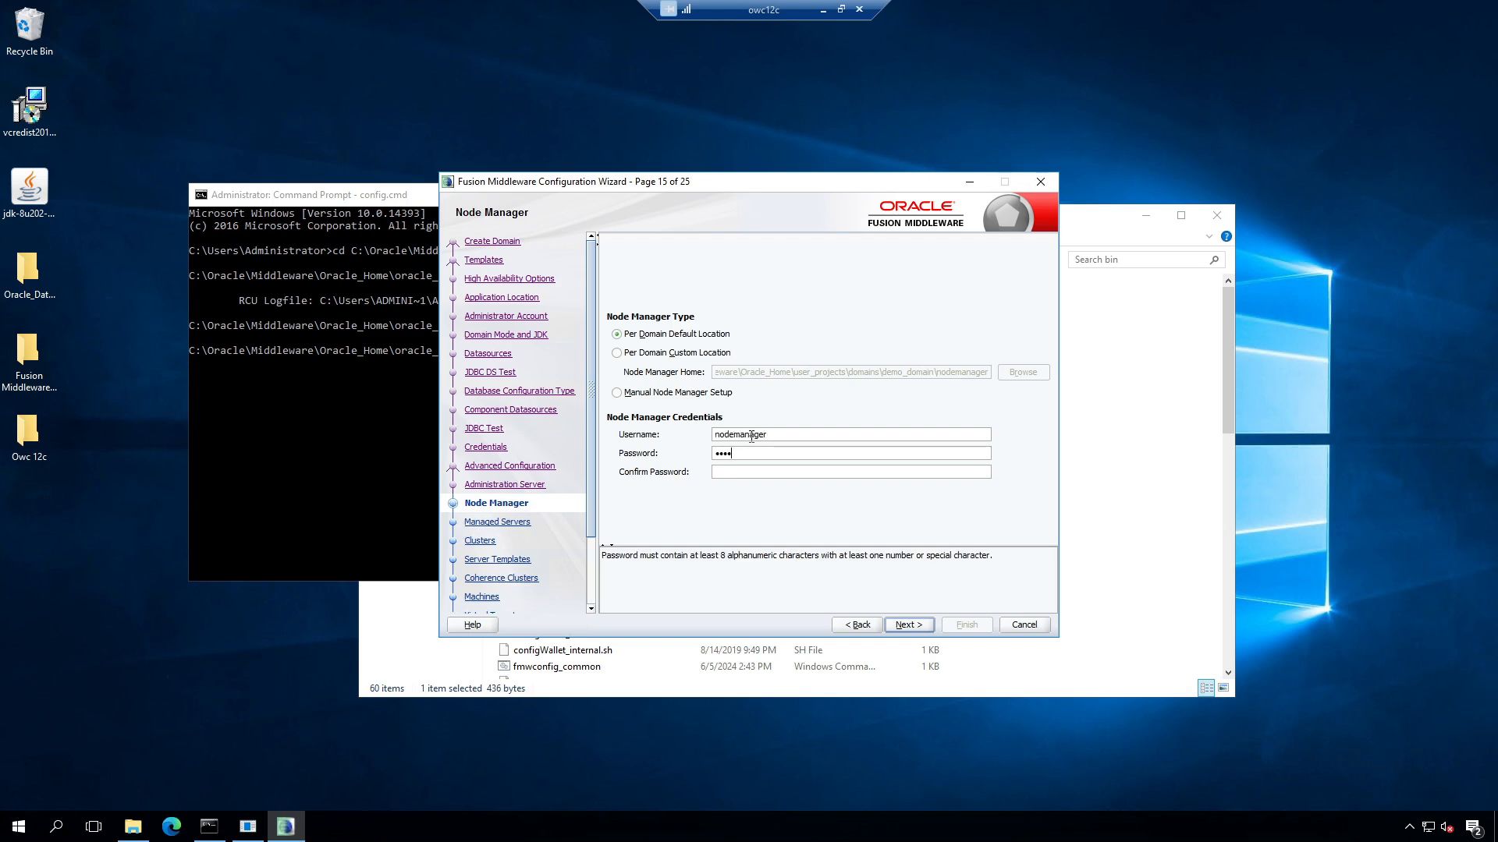
key(Tab)
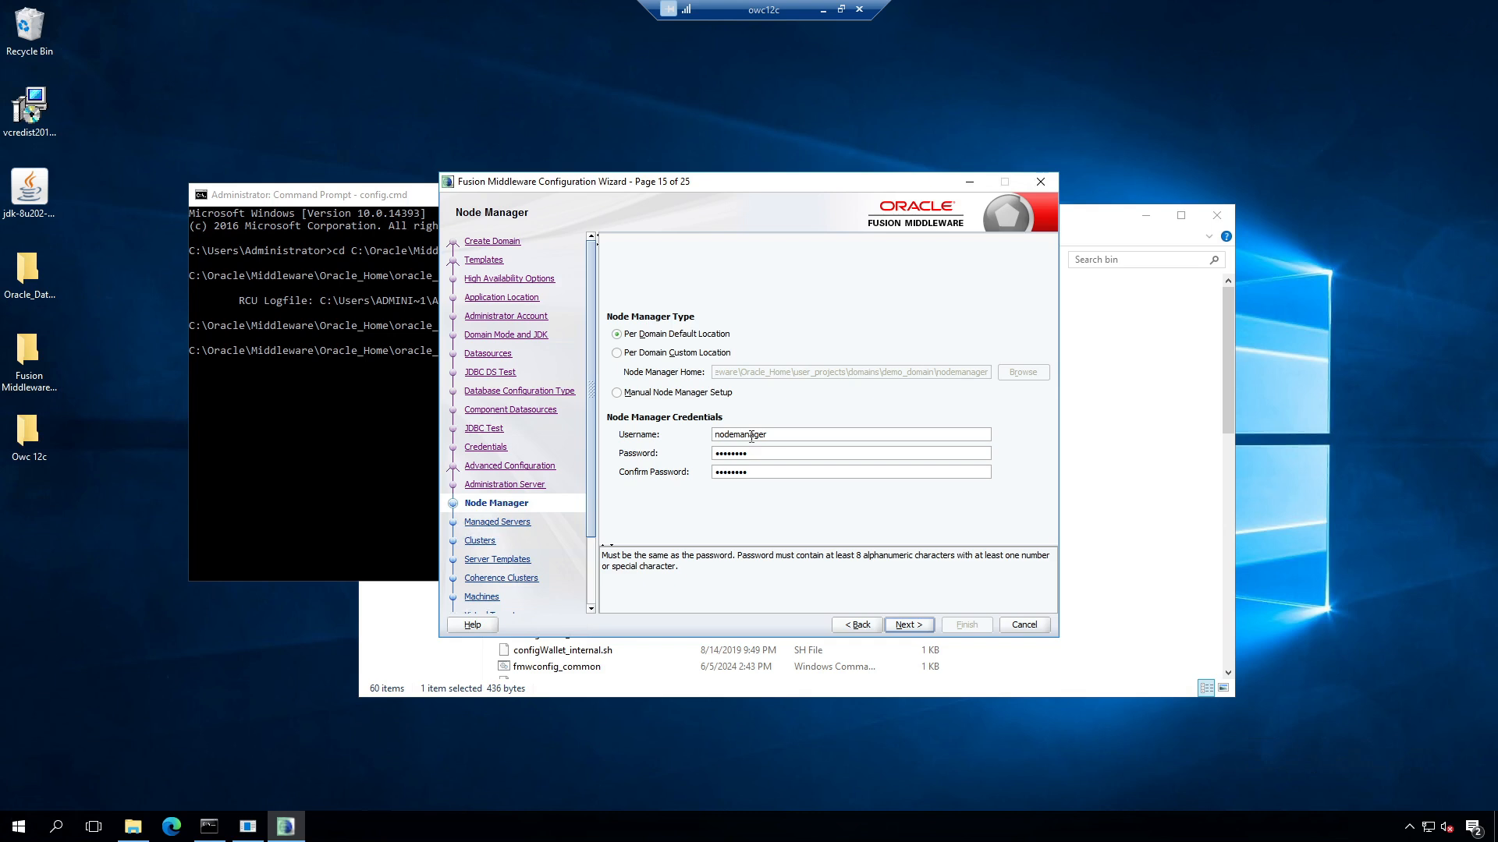
click(907, 627)
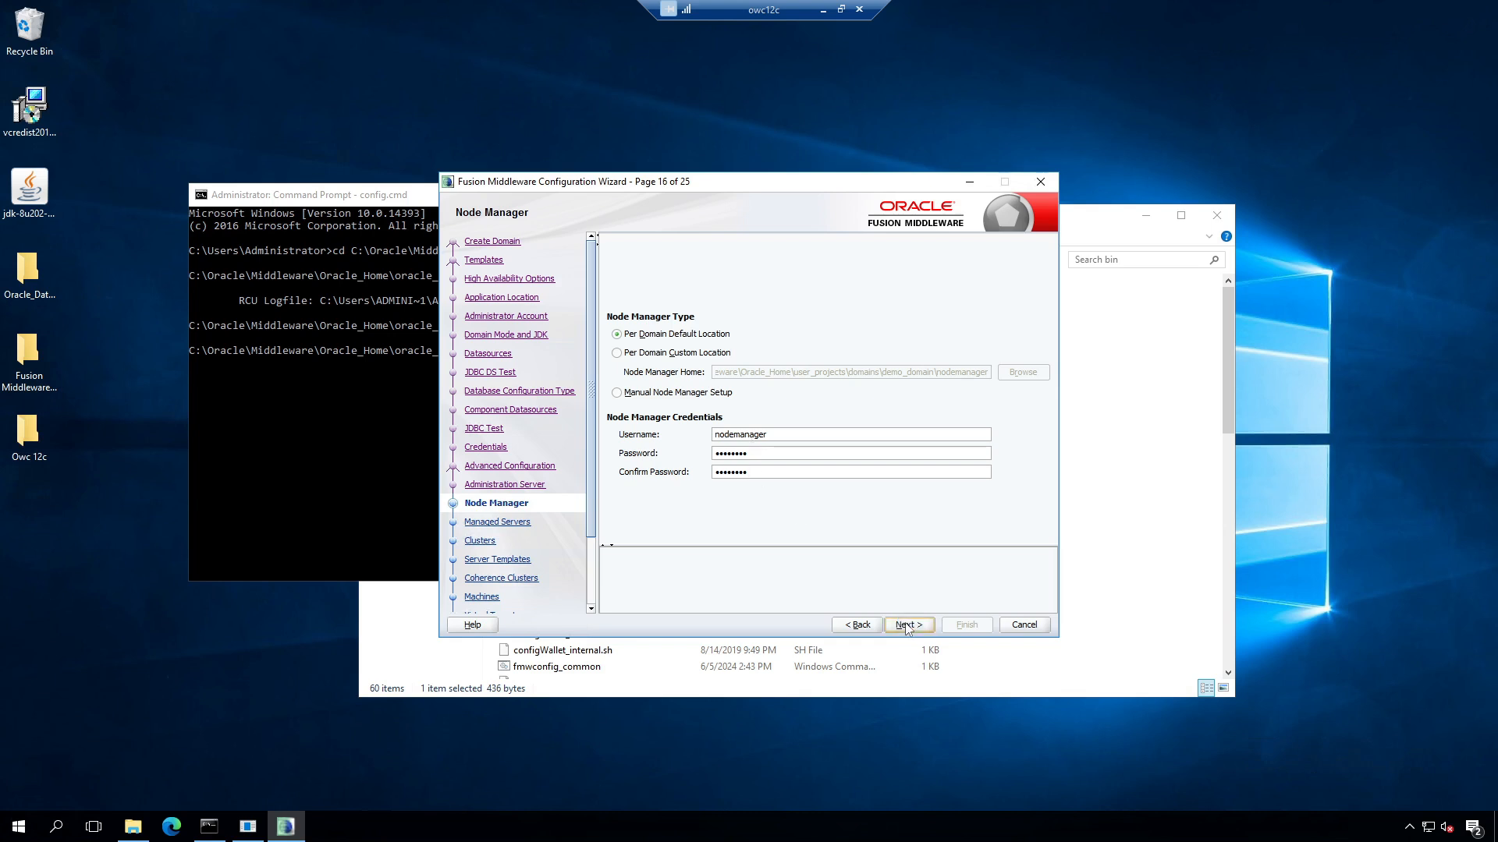
click(906, 627)
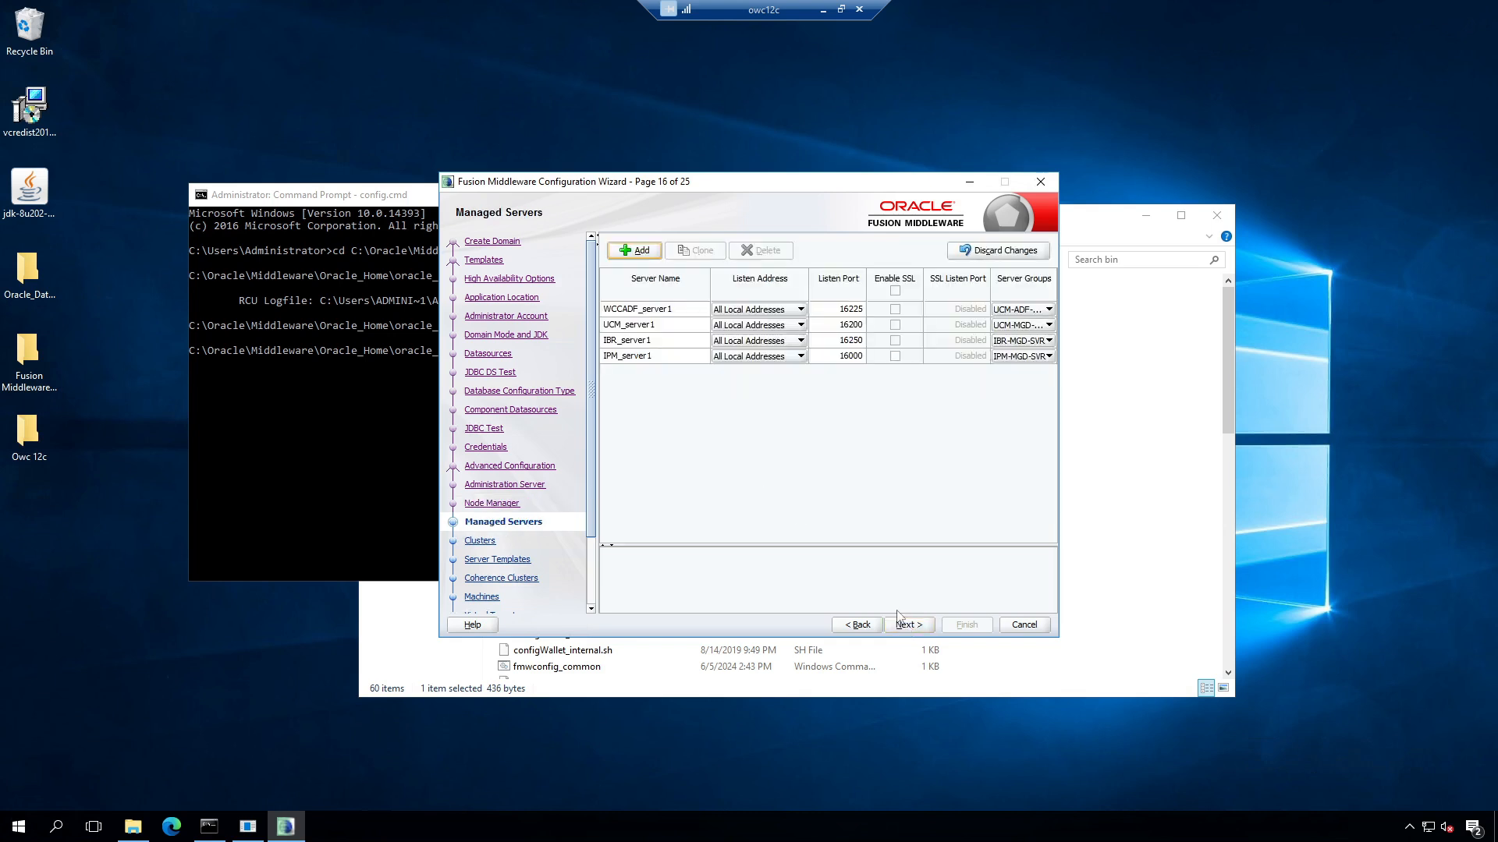
Step: Keep the managed server names and default clusters, server templates and Coherence cluster
click(645, 310)
click(633, 340)
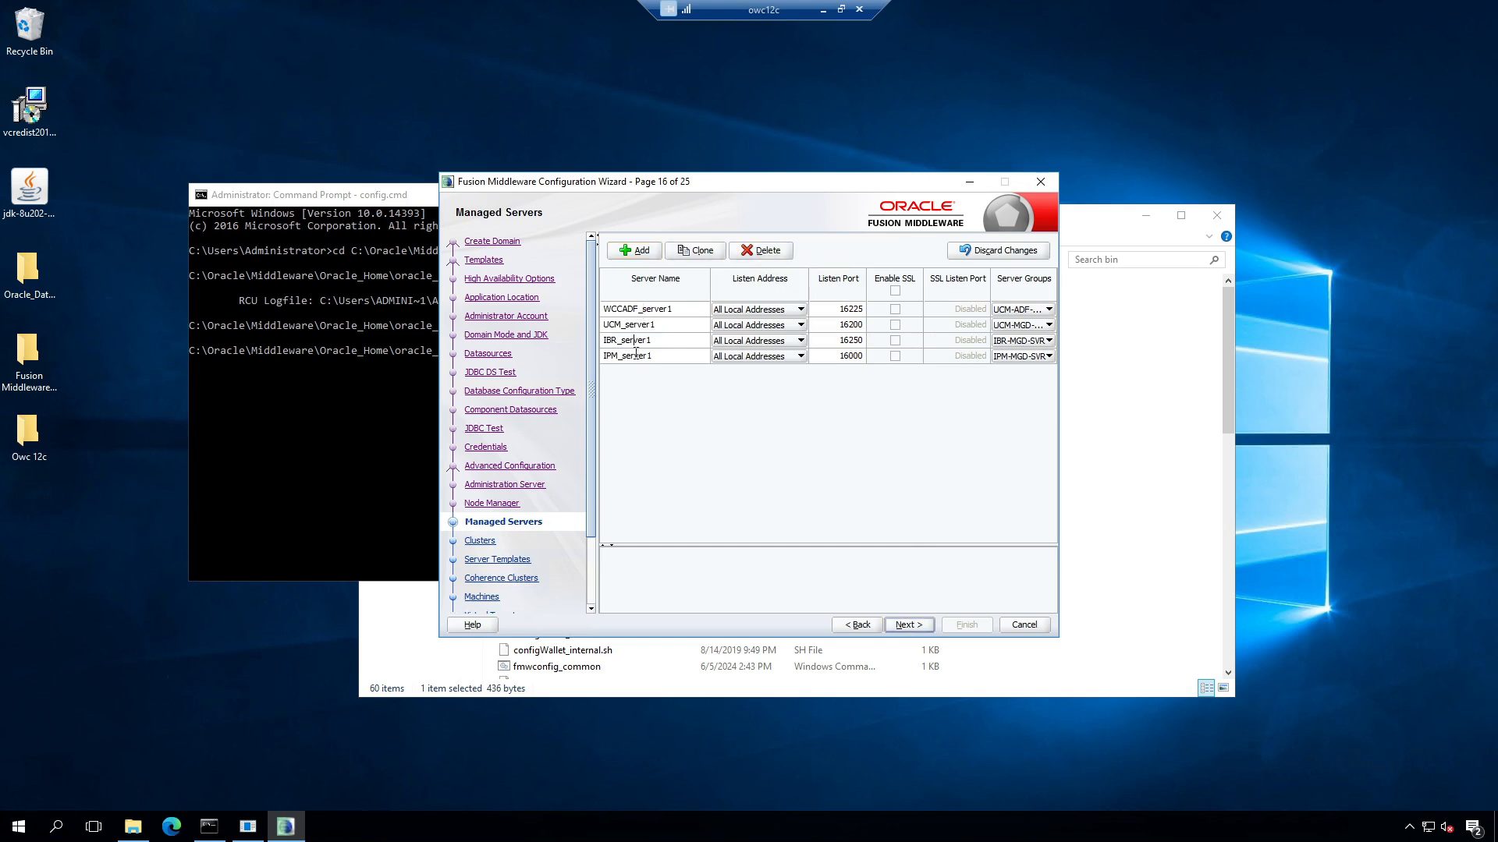
double_click(635, 355)
click(631, 303)
text(dfdfd)
key(BackSpace)
key(BackSpace)
key(BackSpace)
click(912, 625)
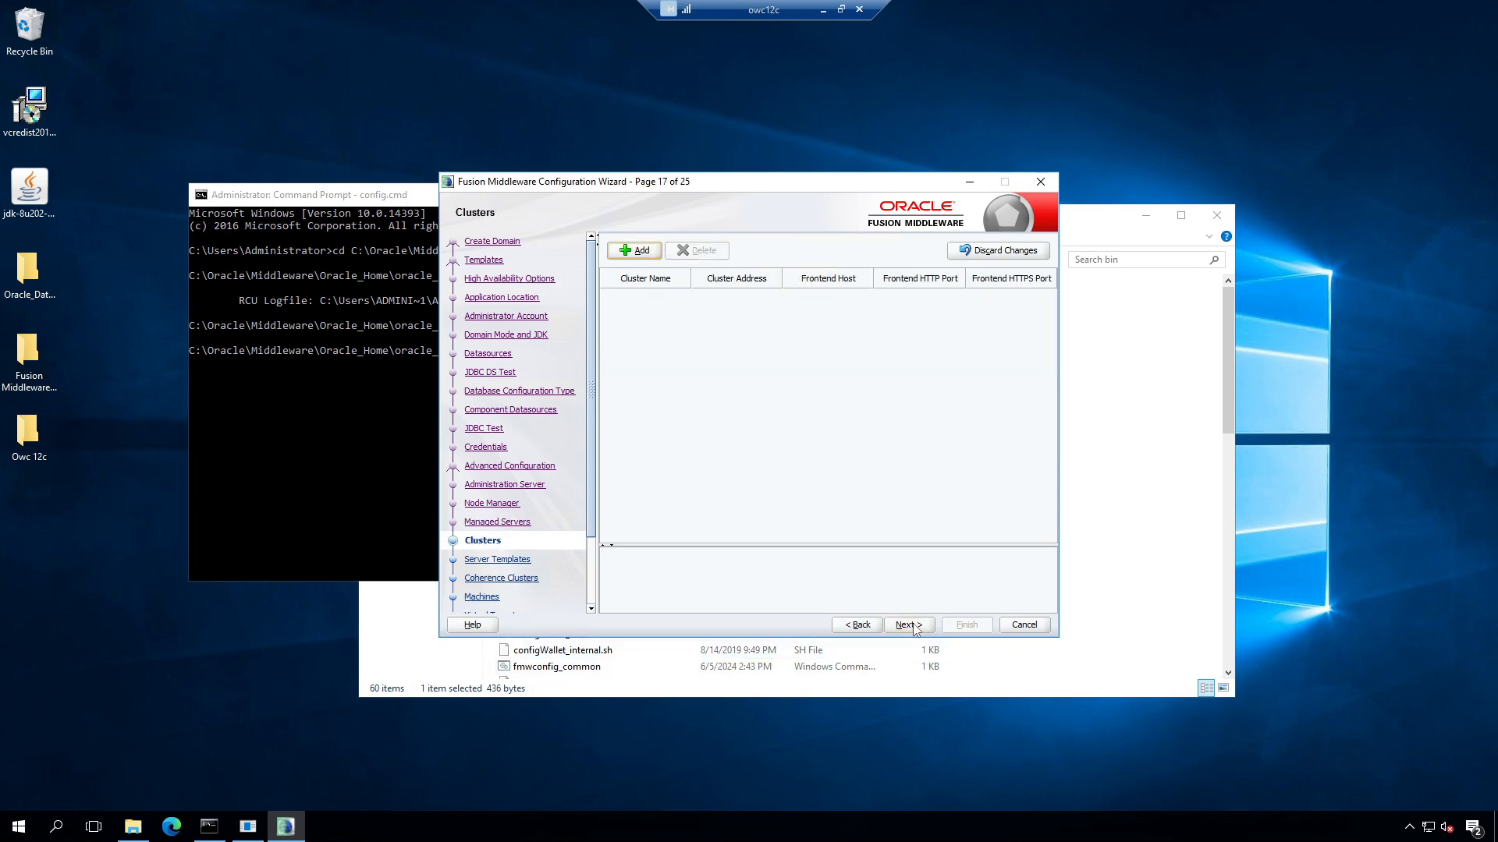
scroll(553, 549, down, 3)
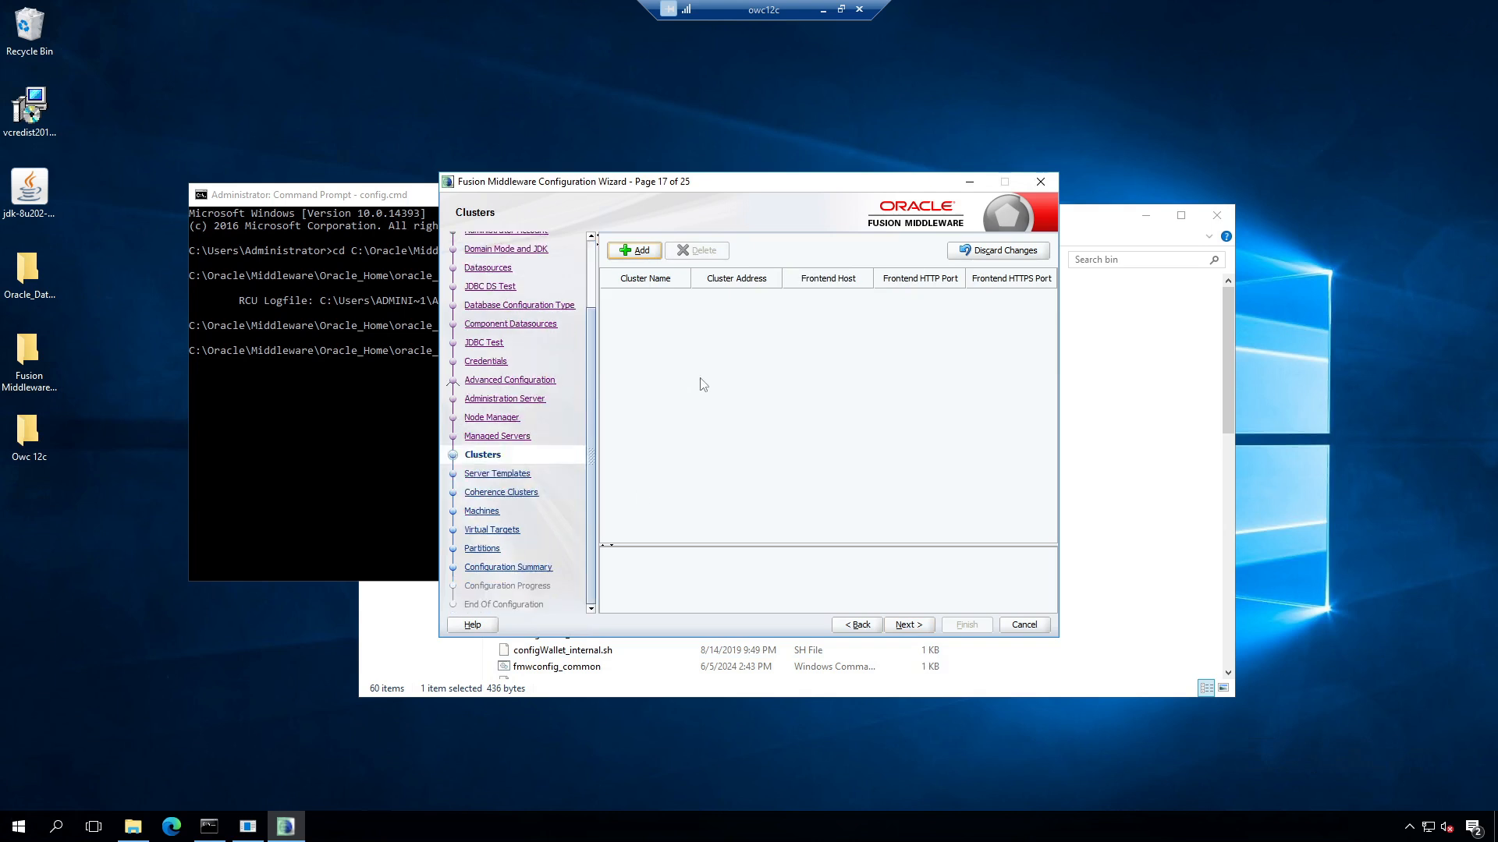
click(916, 628)
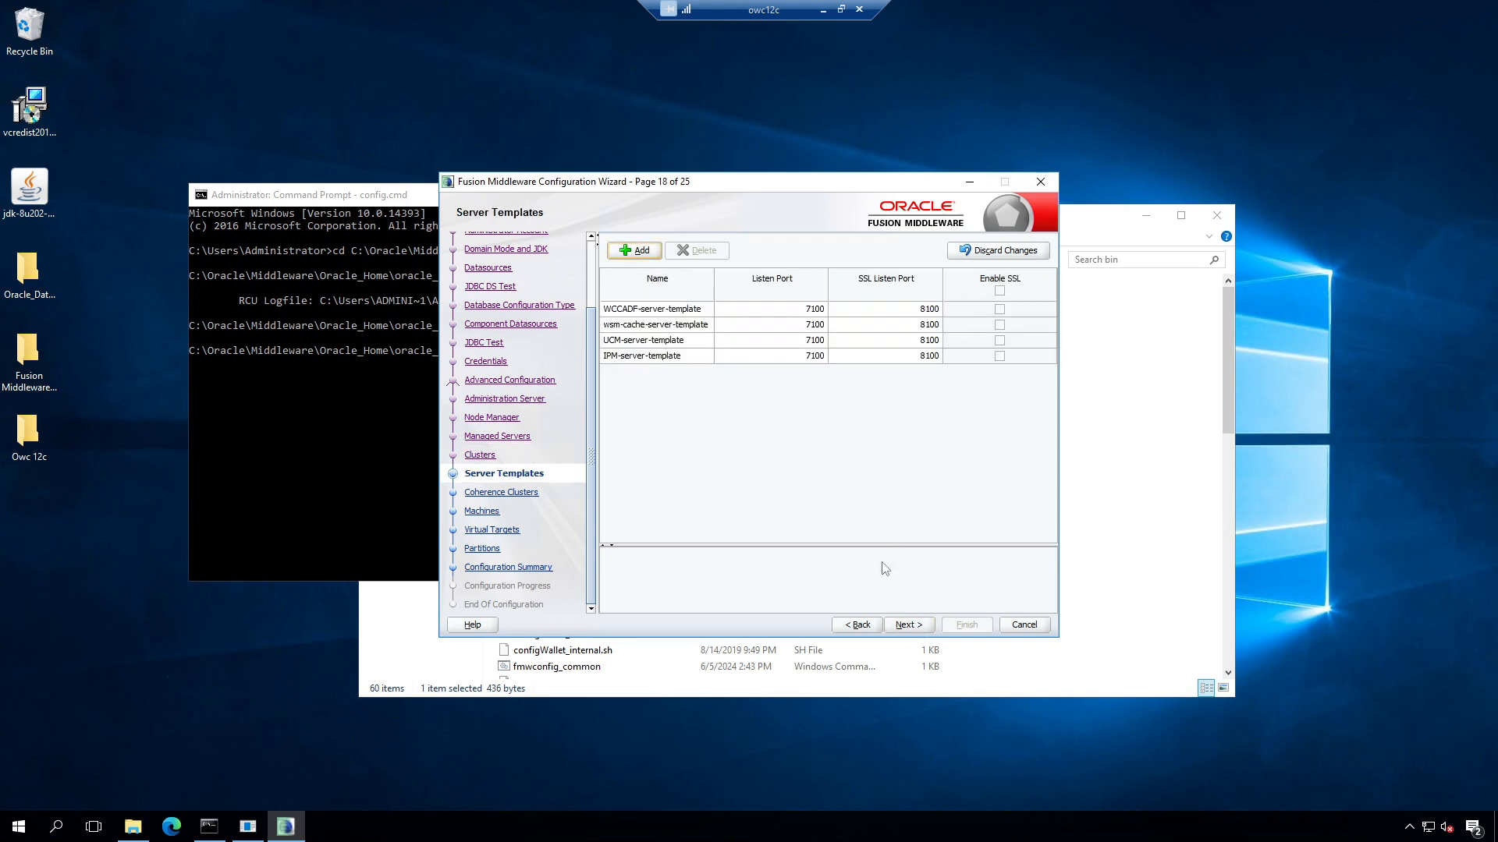
click(907, 628)
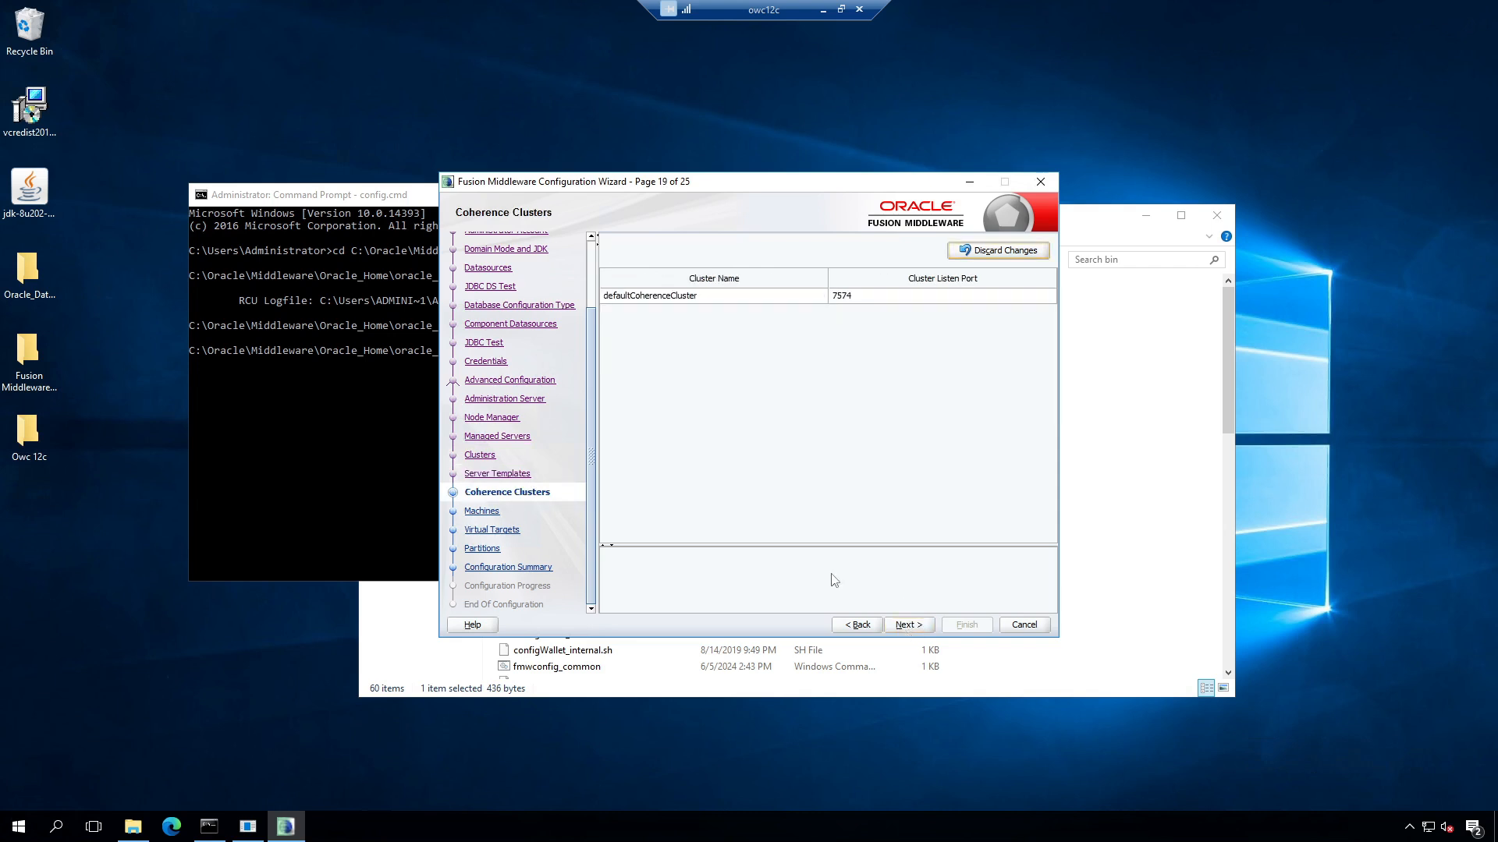
click(908, 629)
Step: Add machine OWC12C with listen address localhost and port 5556
click(636, 281)
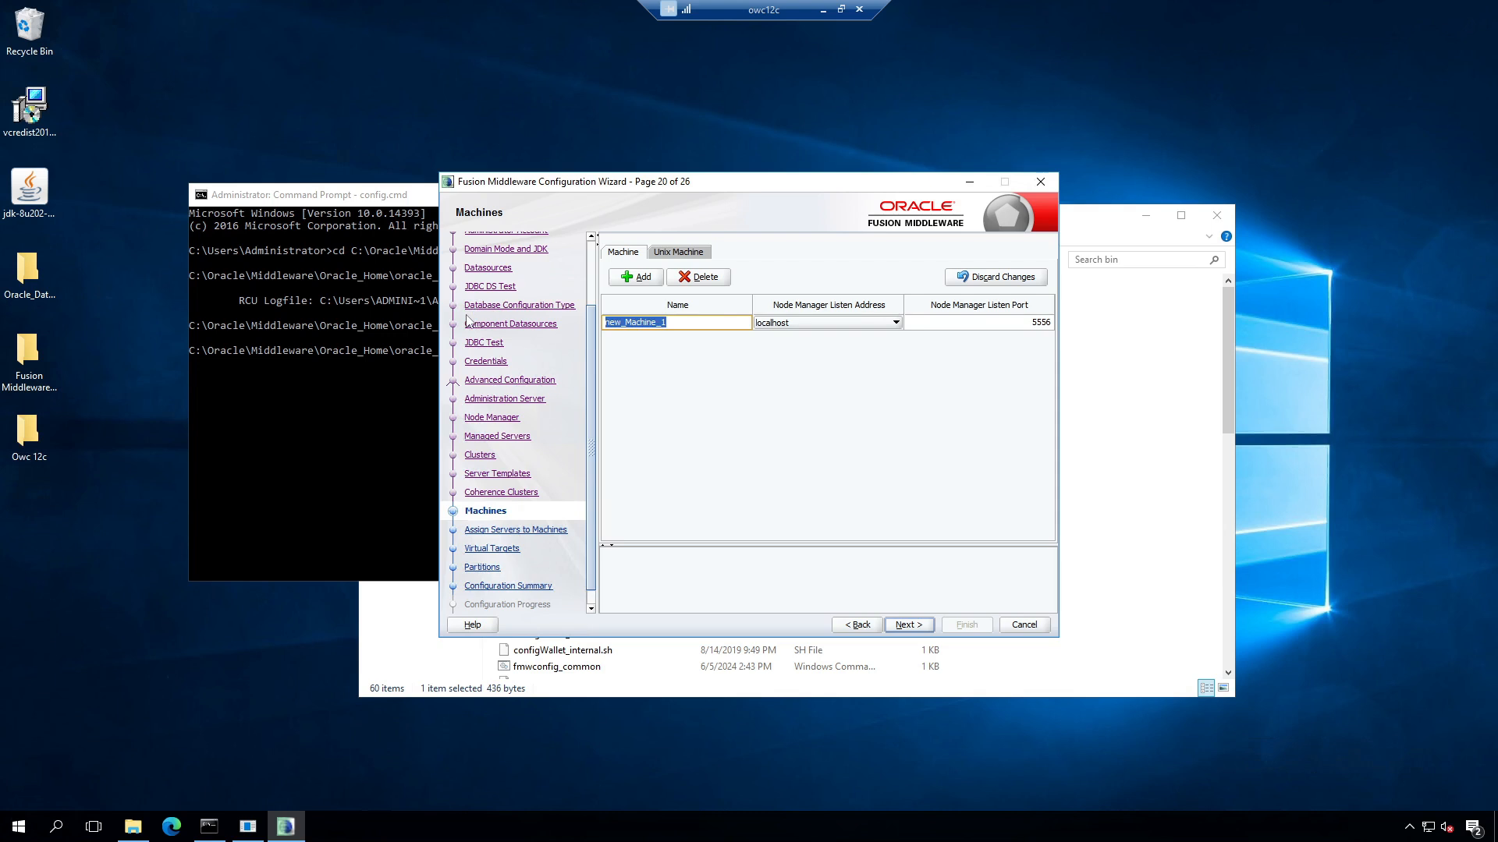
text(OWC12c)
key(BackSpace)
text(C)
click(840, 322)
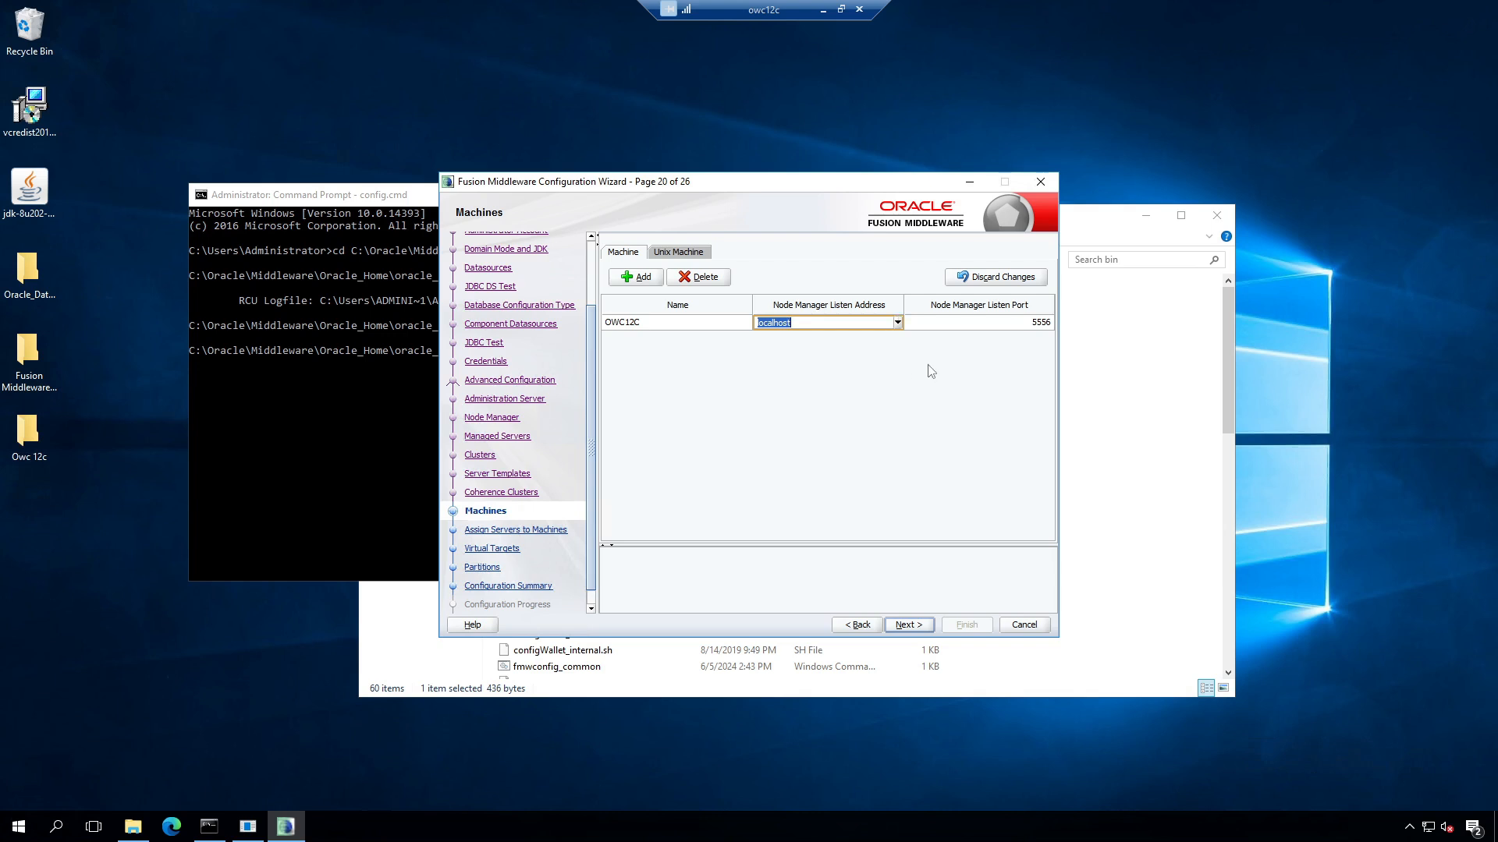
click(1034, 324)
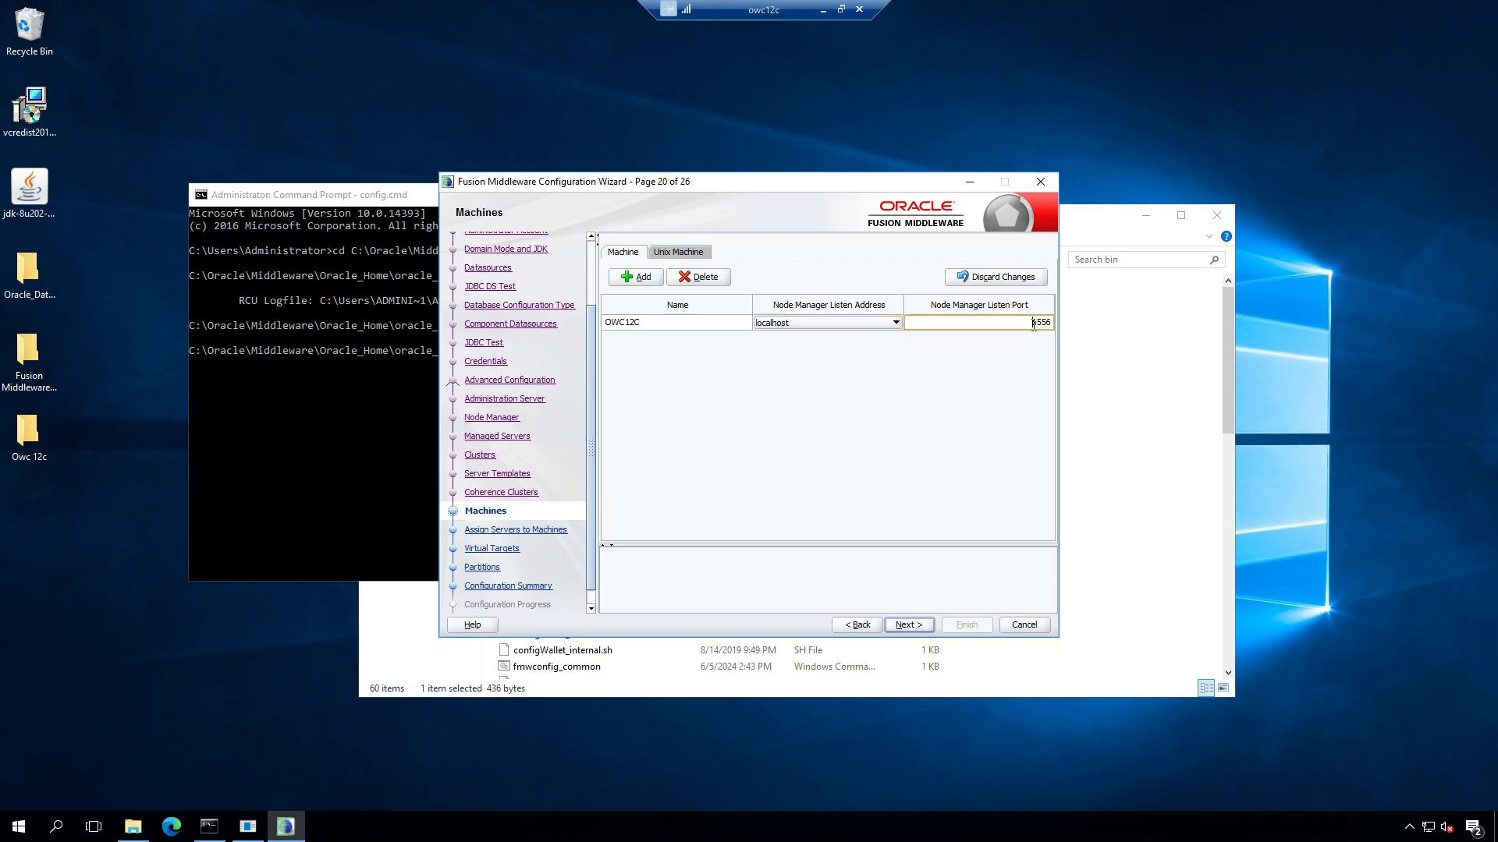
click(910, 624)
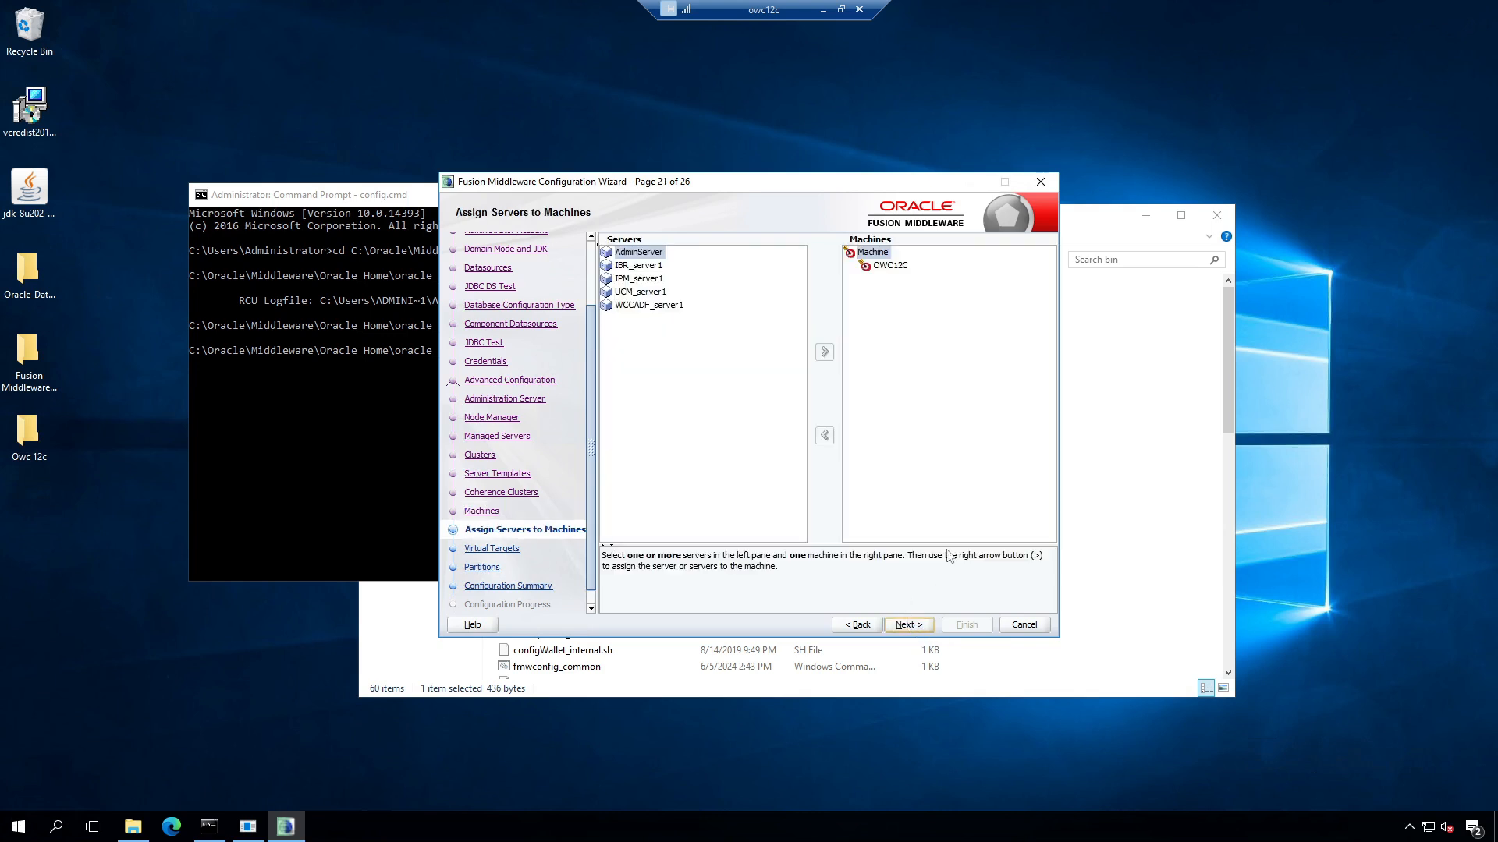
Step: Assign AdminServer and all managed servers to machine OWC12C
click(873, 253)
click(886, 266)
click(644, 254)
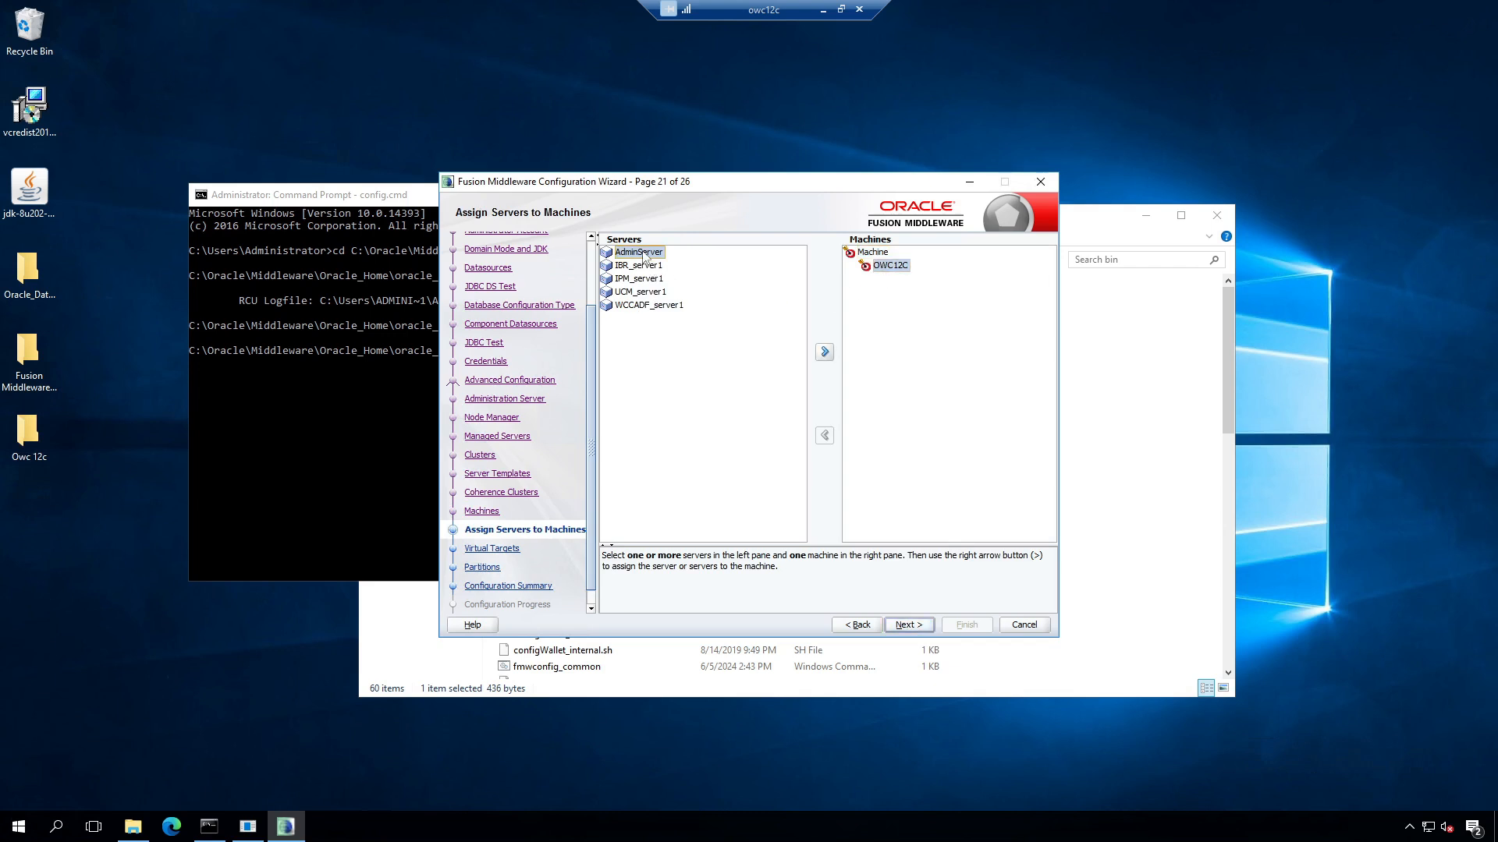
shift+click(662, 312)
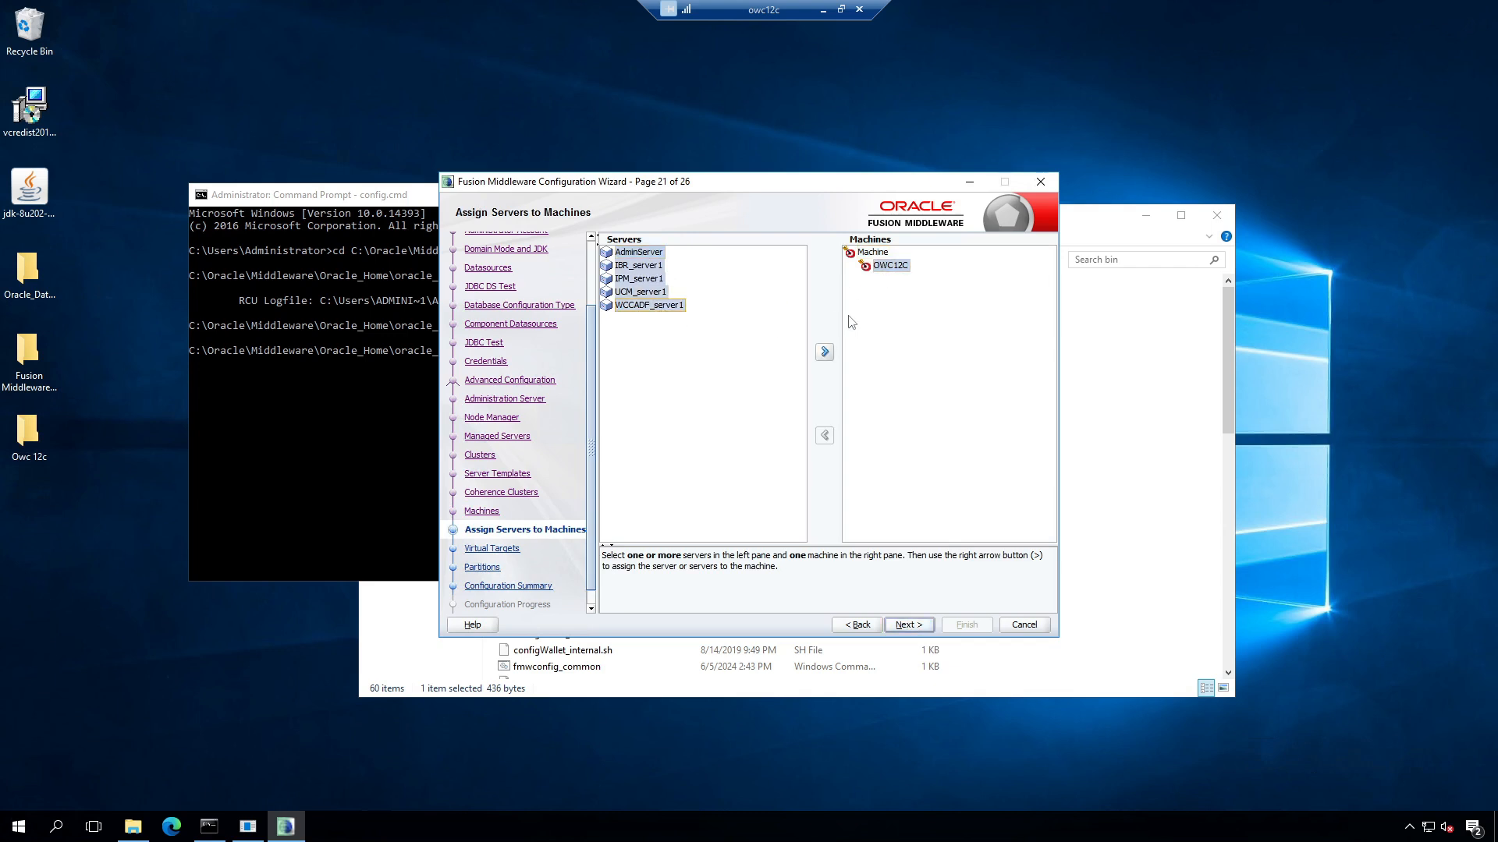
click(825, 353)
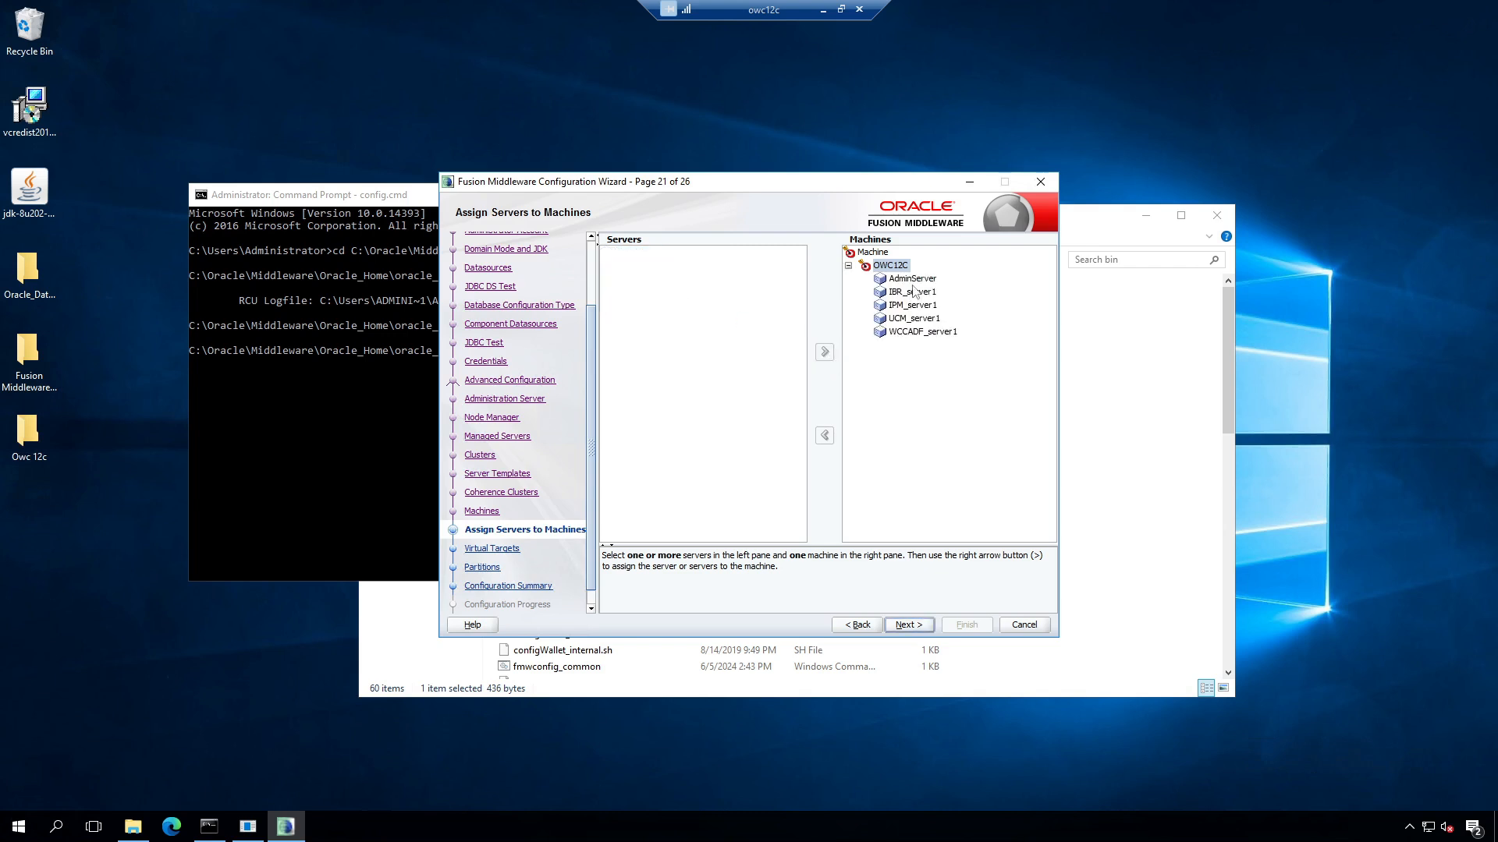
Step: Skip virtual targets and partitions, review the summary, and create the domain
click(916, 630)
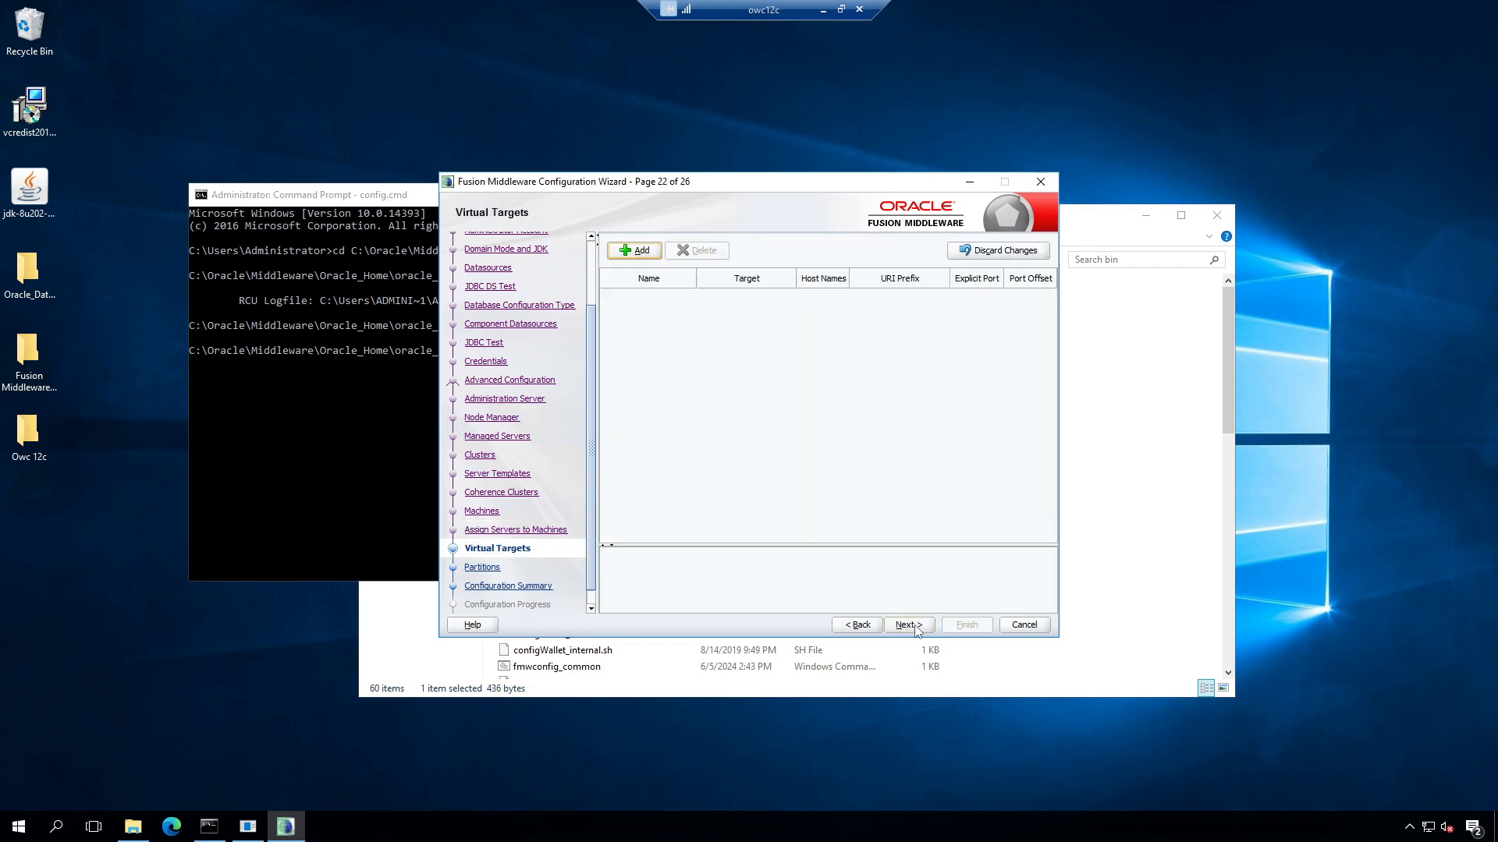
click(909, 624)
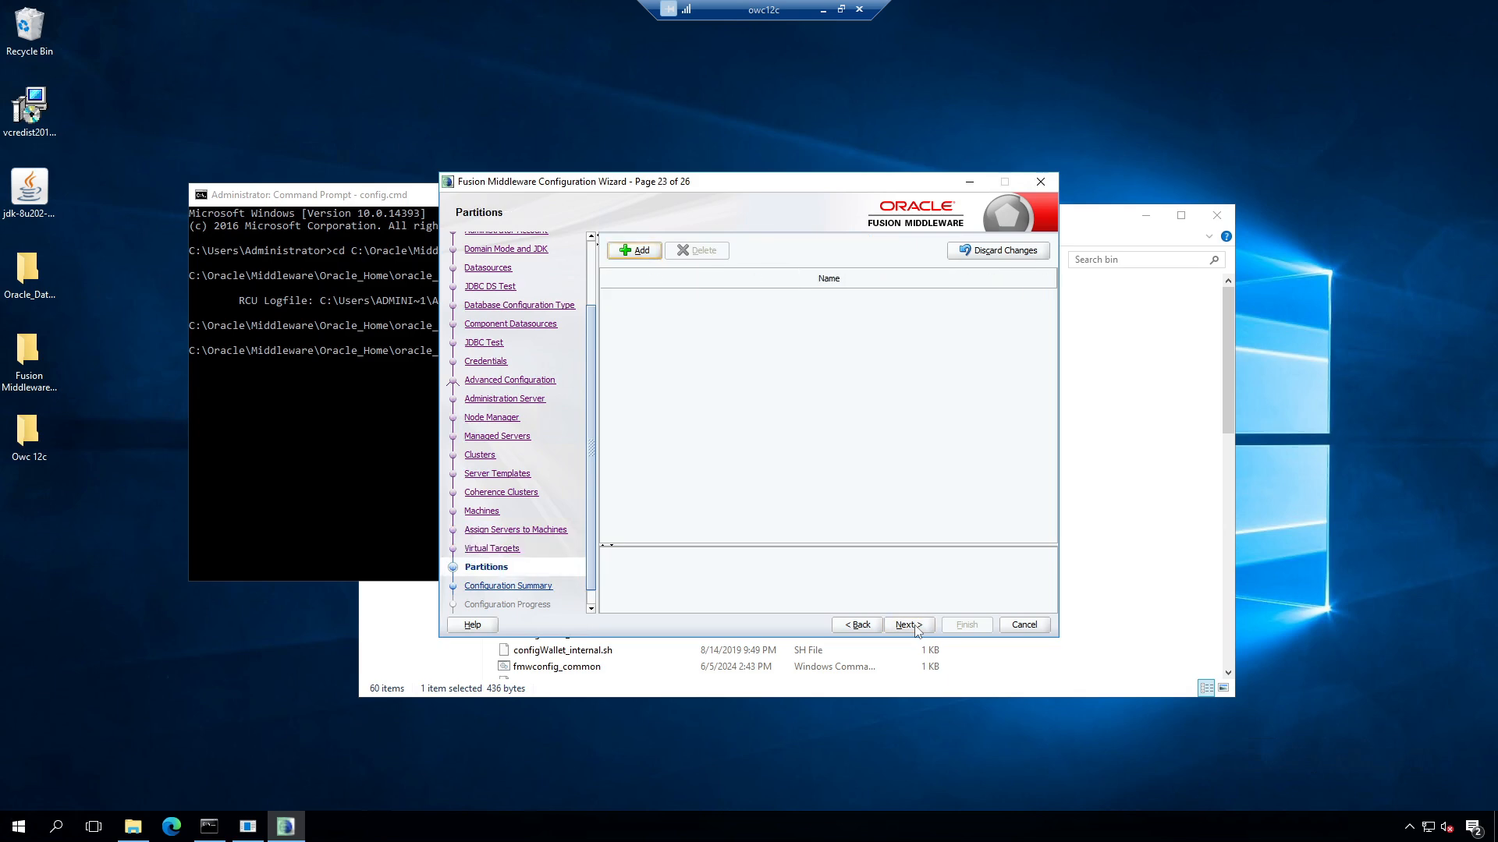
click(909, 625)
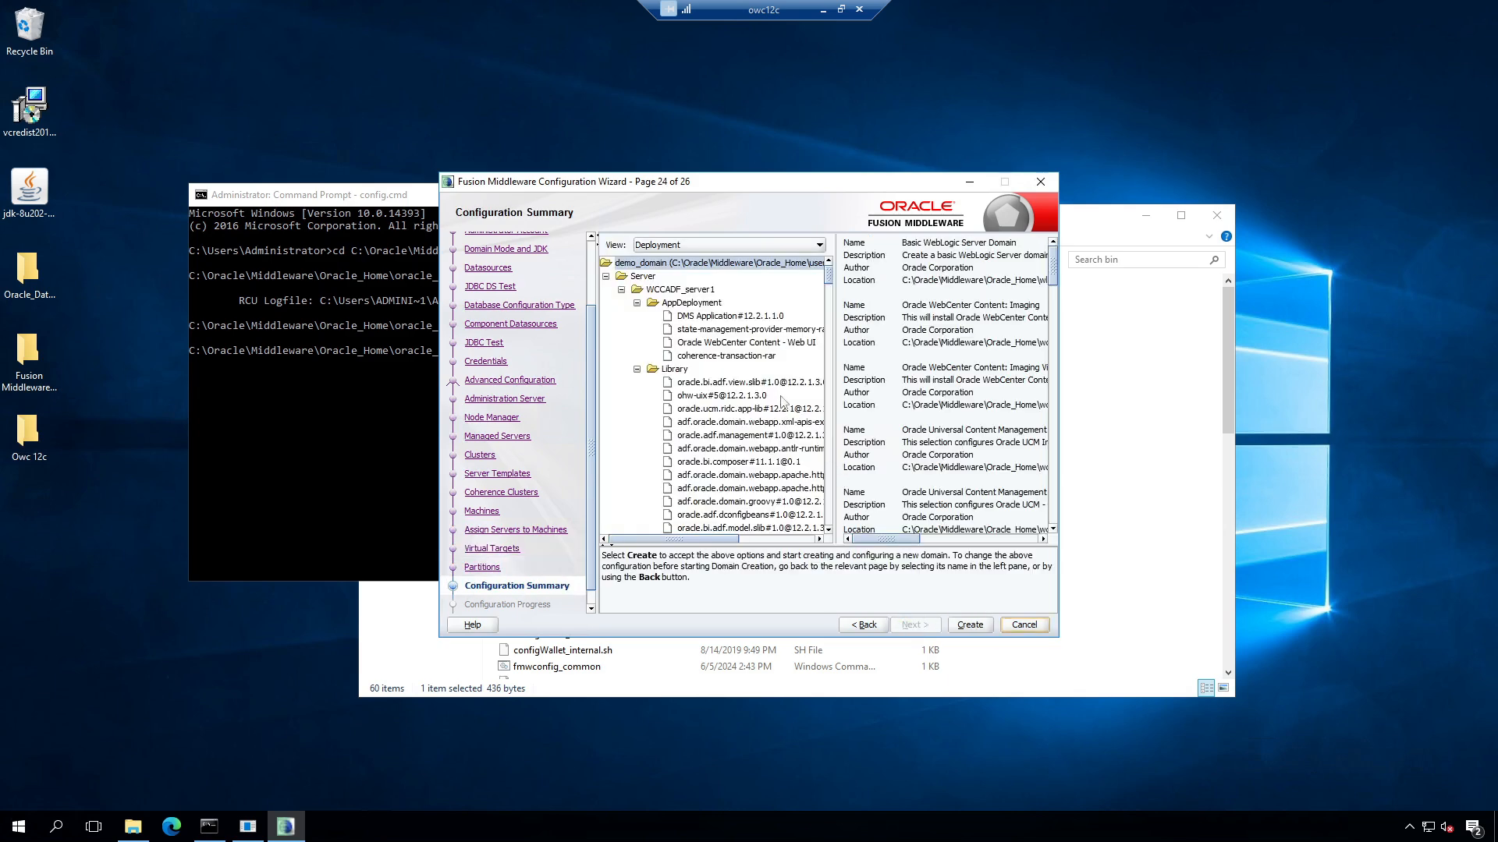
scroll(809, 416, down, 5)
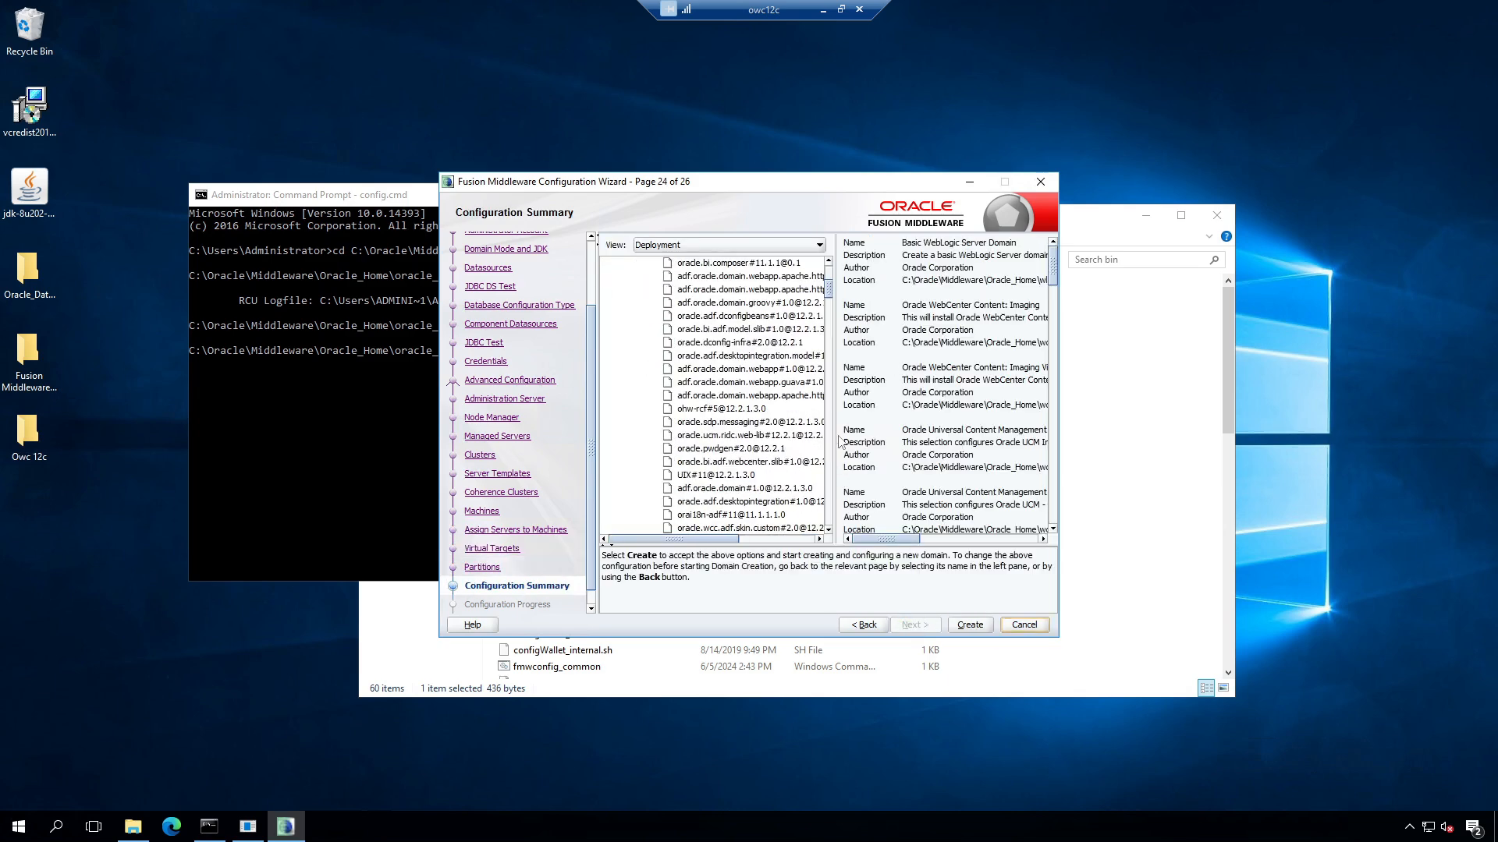
click(973, 629)
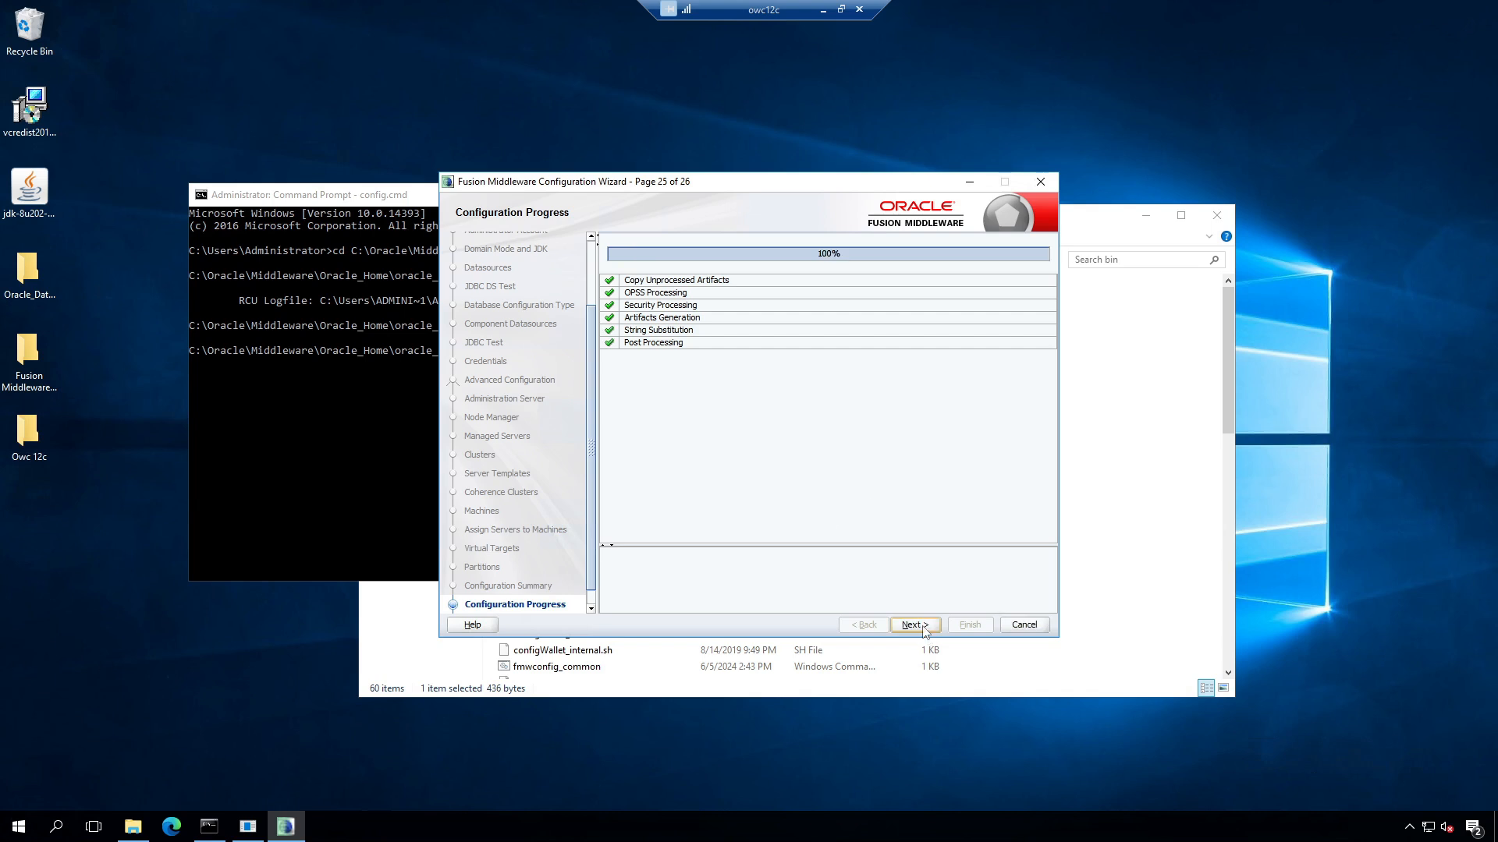
Step: Finish the wizard after demo_domain is created and start Microsoft Edge
click(913, 625)
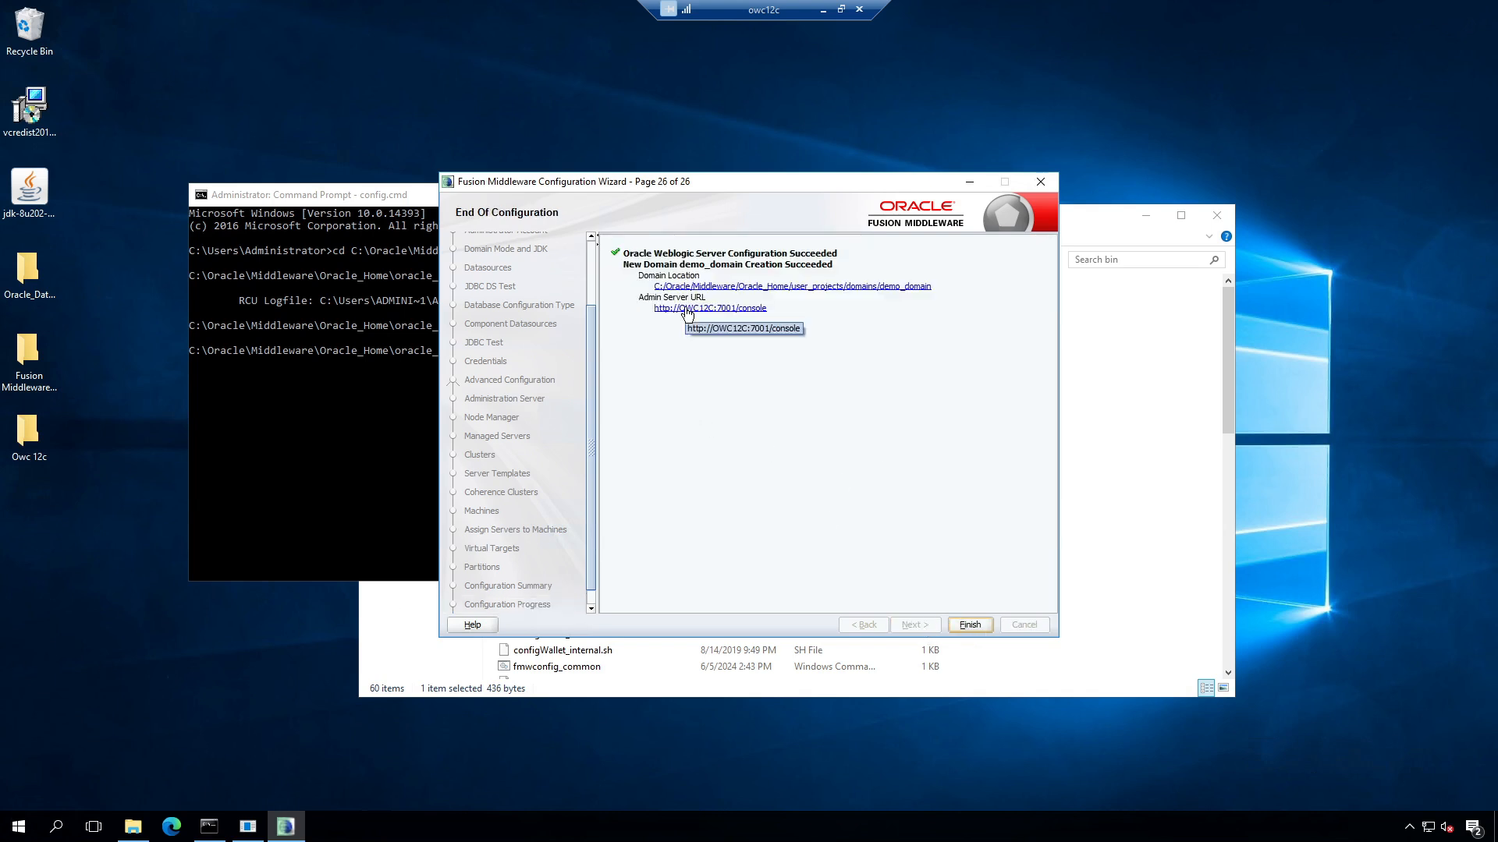
click(970, 628)
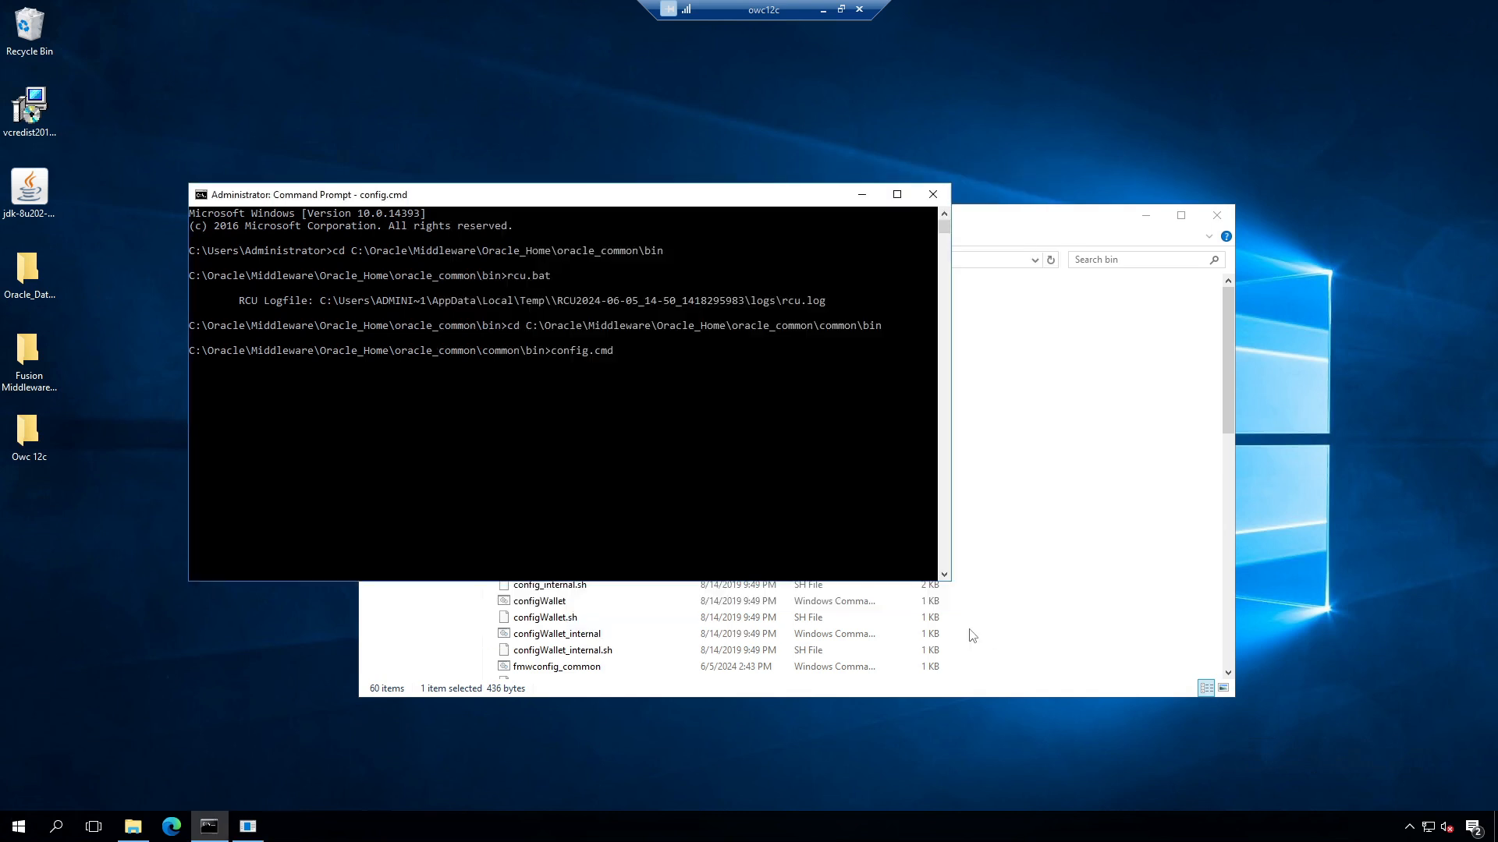
click(173, 828)
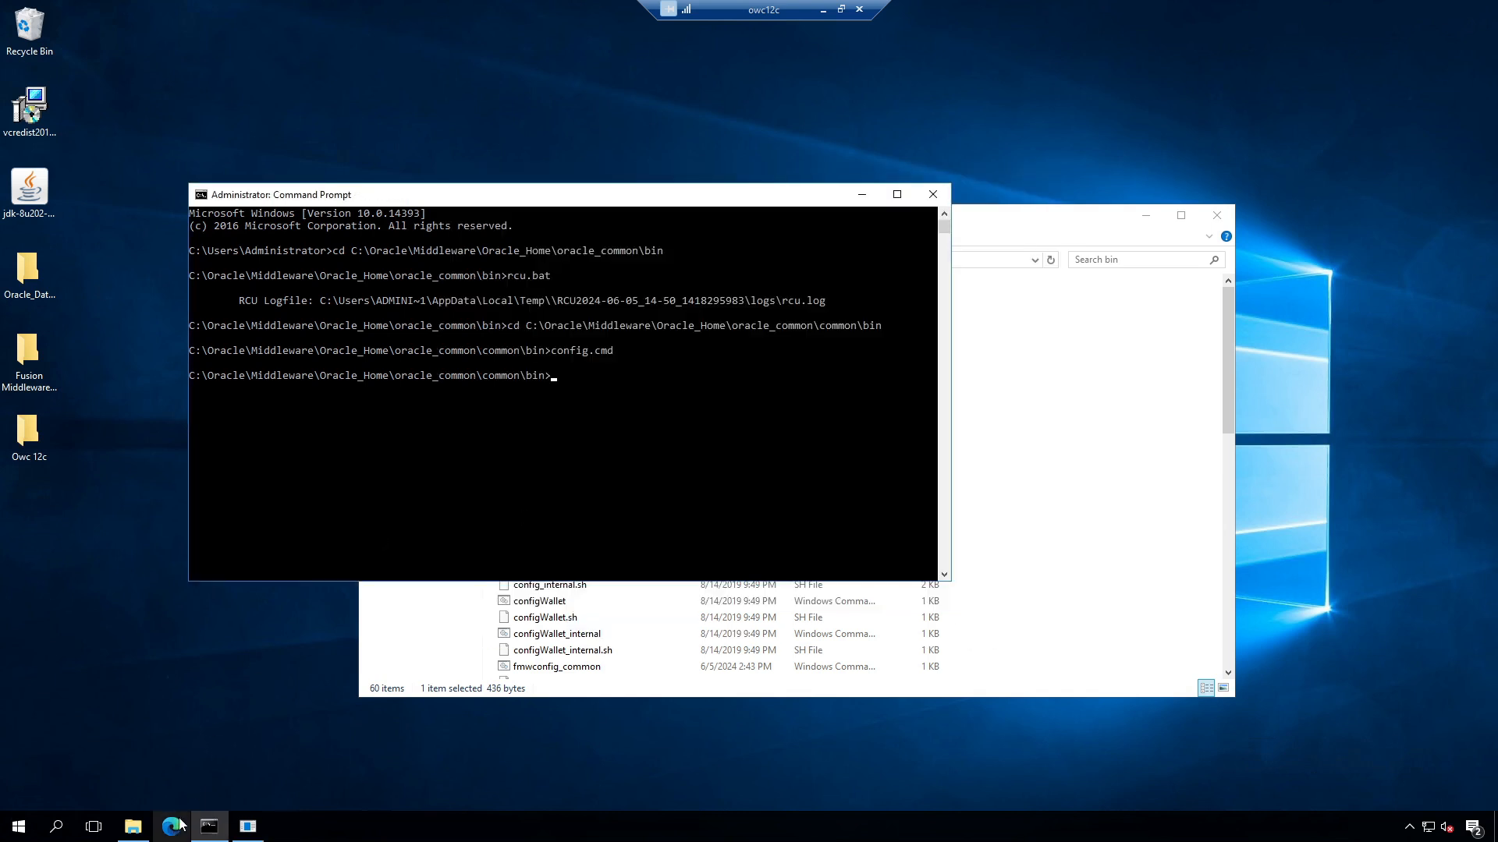
text(h)
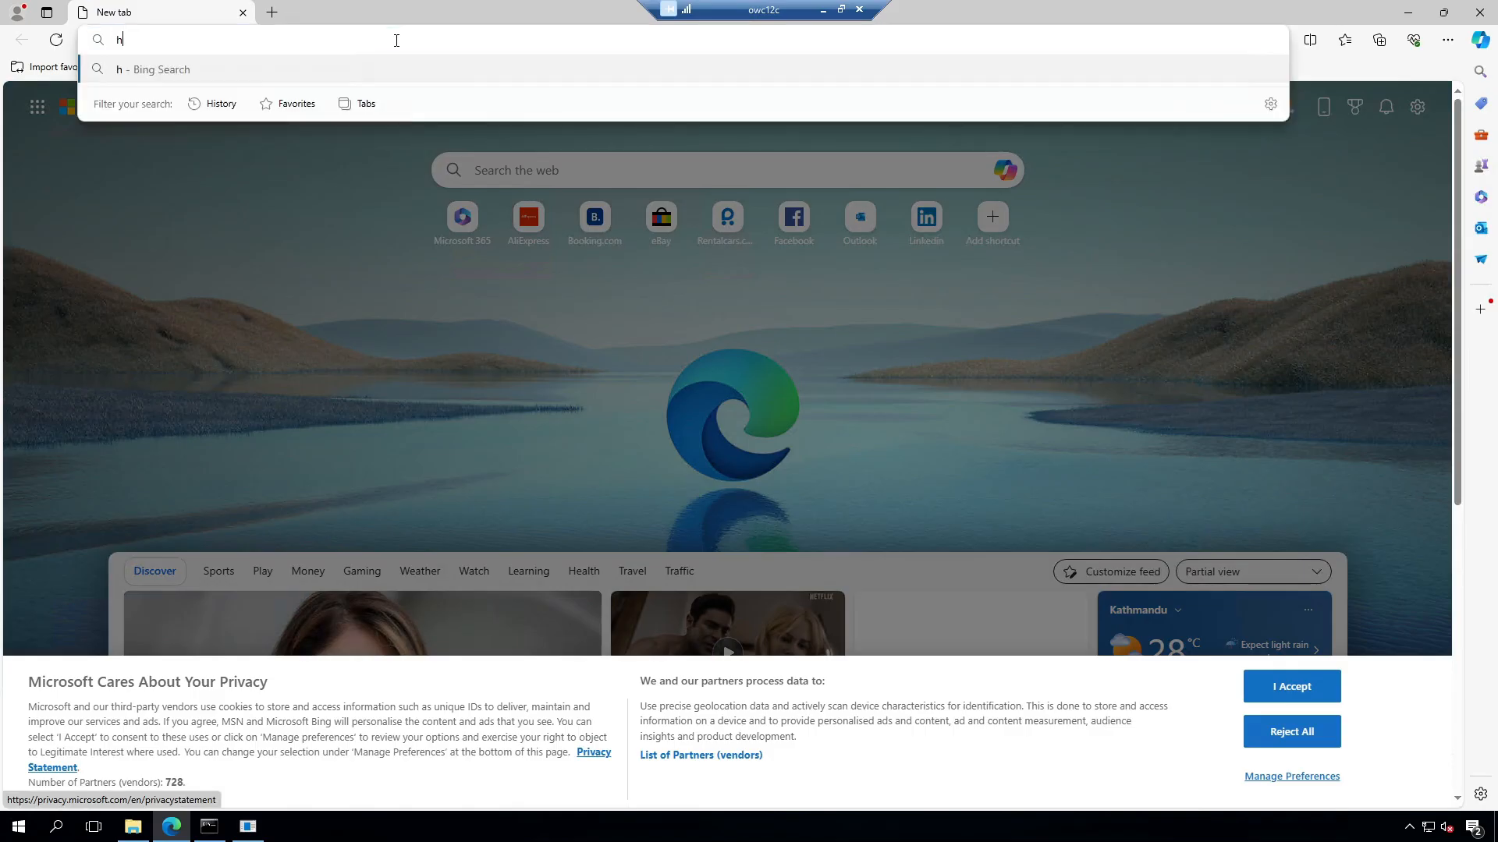
text(ttp://loc)
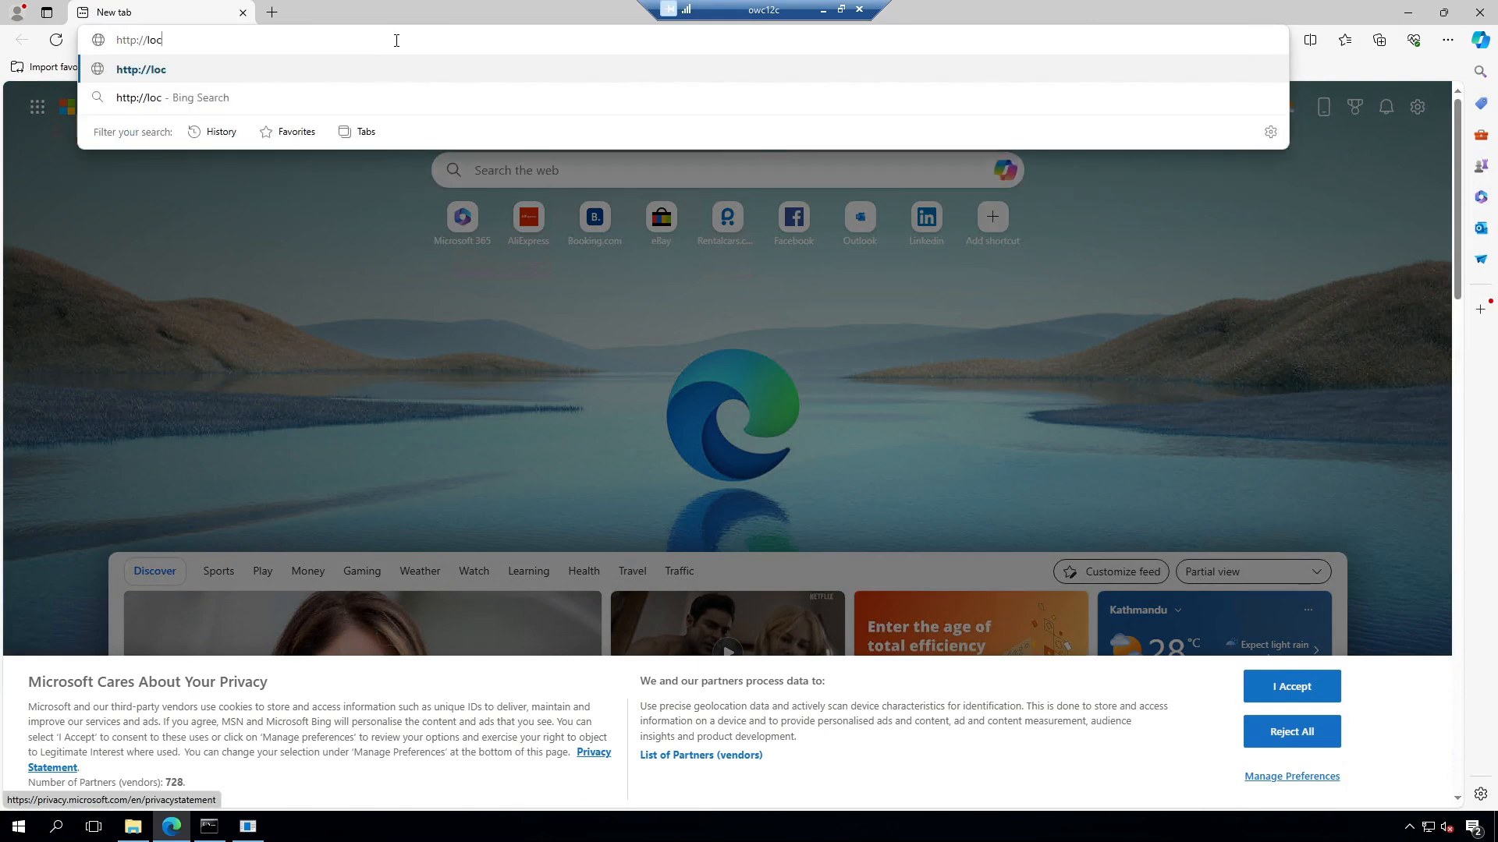
text(alhost)
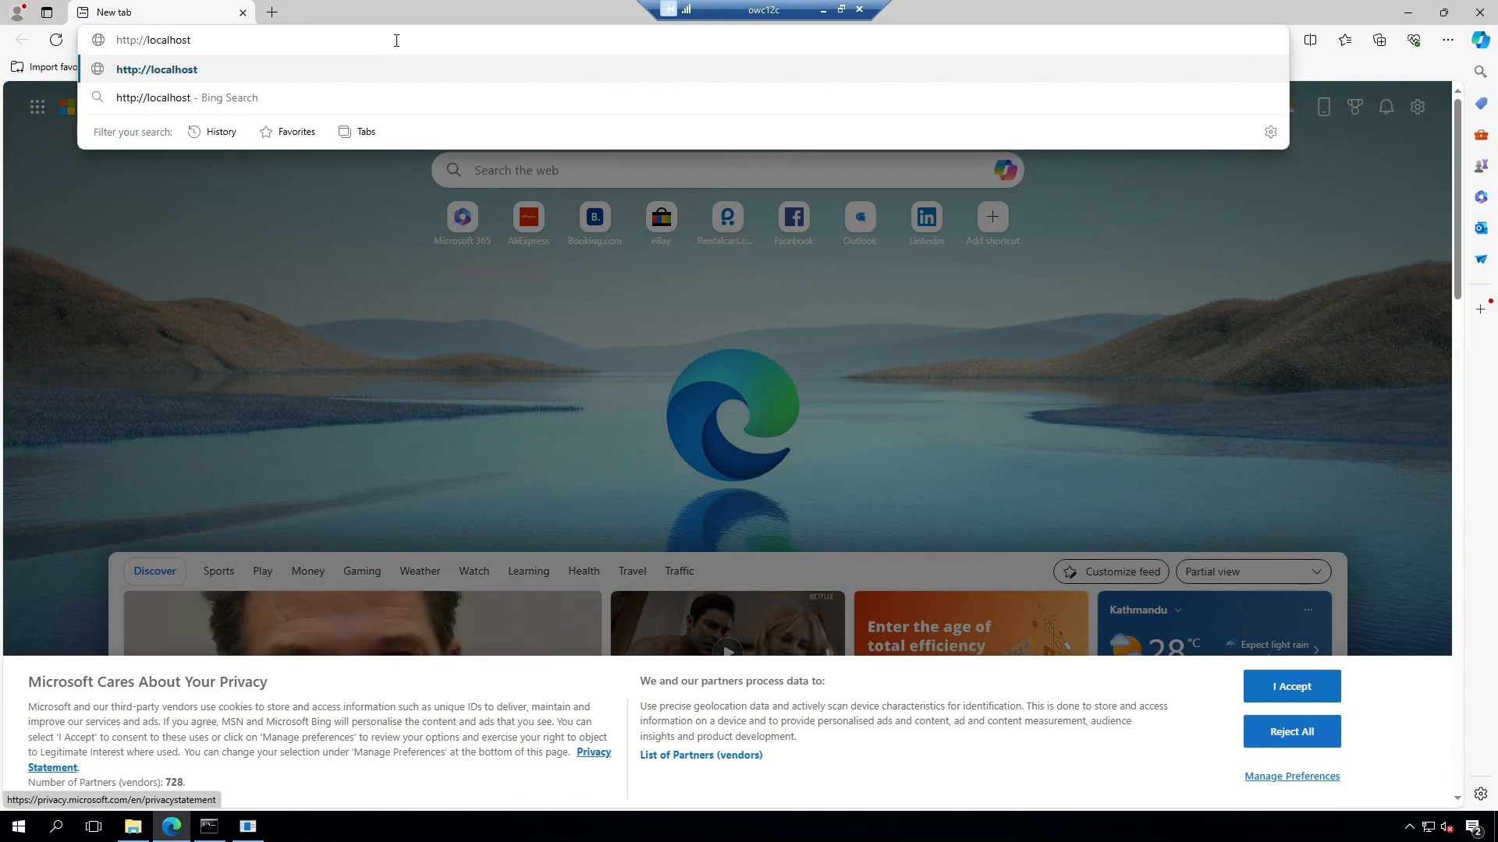
text(:7001)
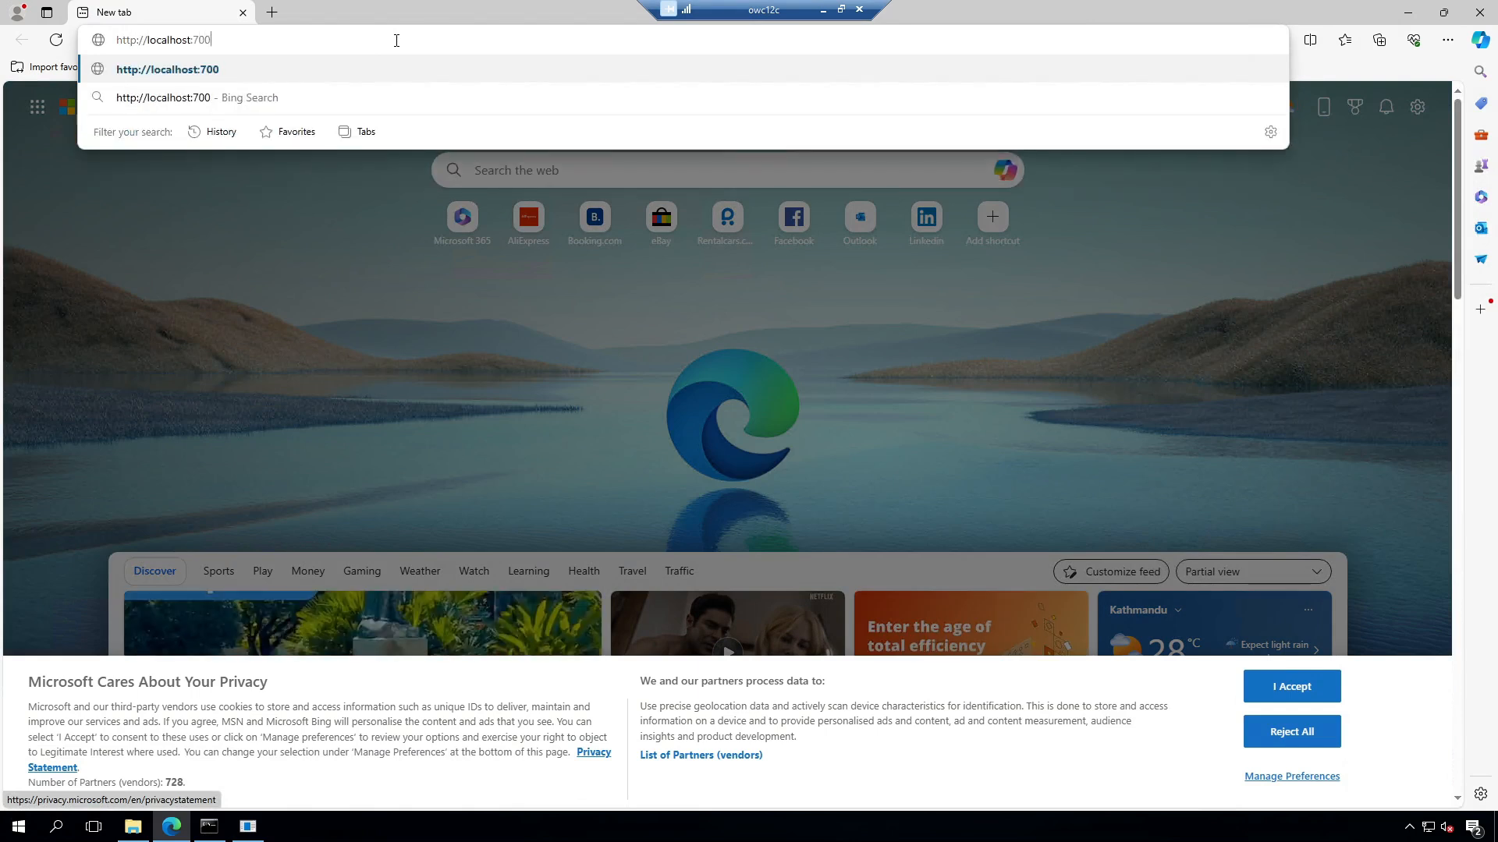
text(/console)
key(Return)
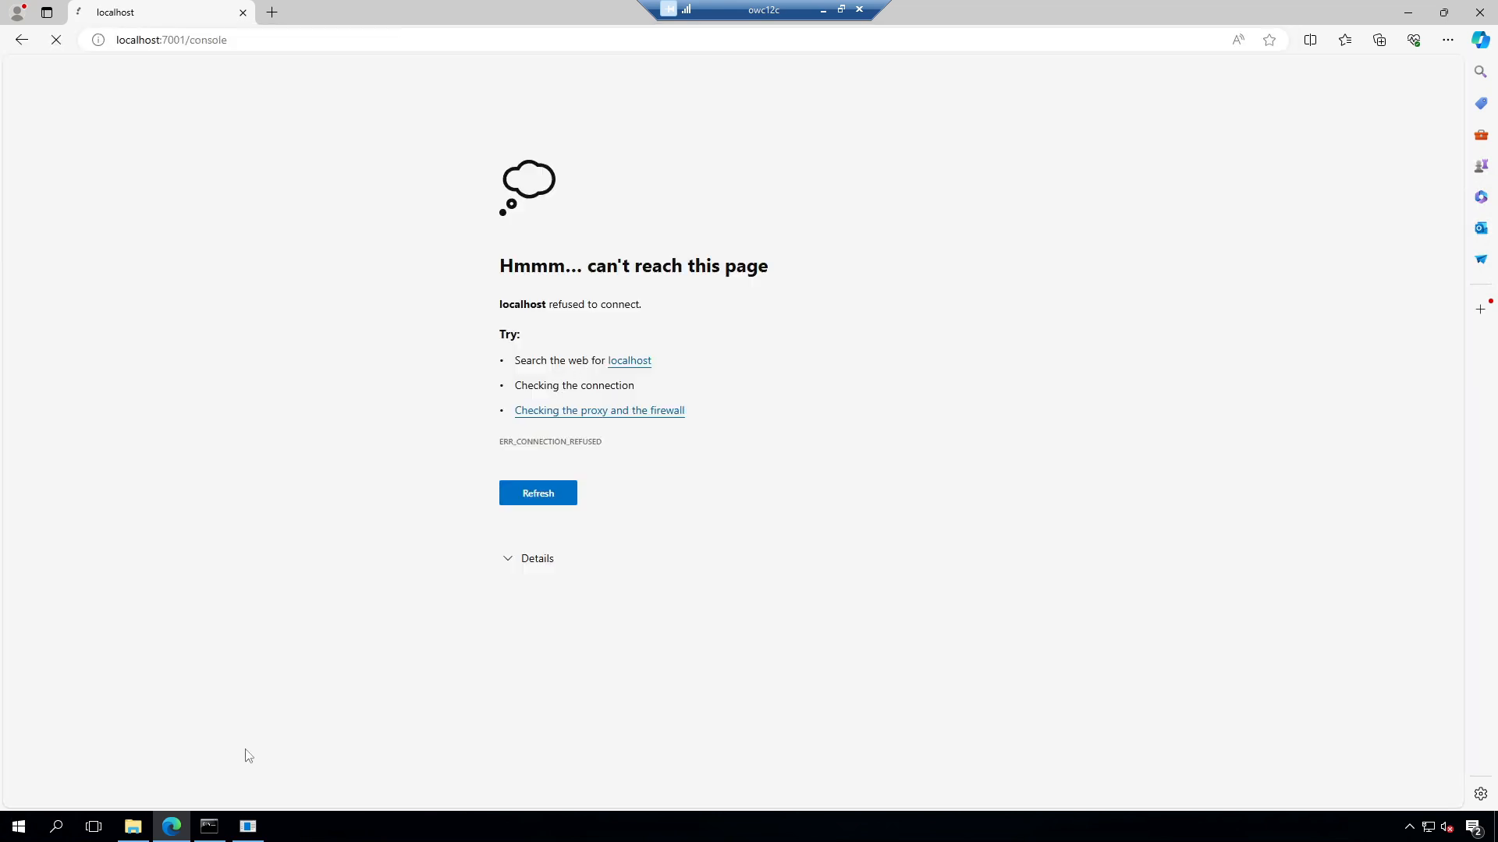
Step: Browse to C:\Oracle\Middleware\Oracle_Home\user_projects\domains\demo_domain\bin and select its path
click(133, 826)
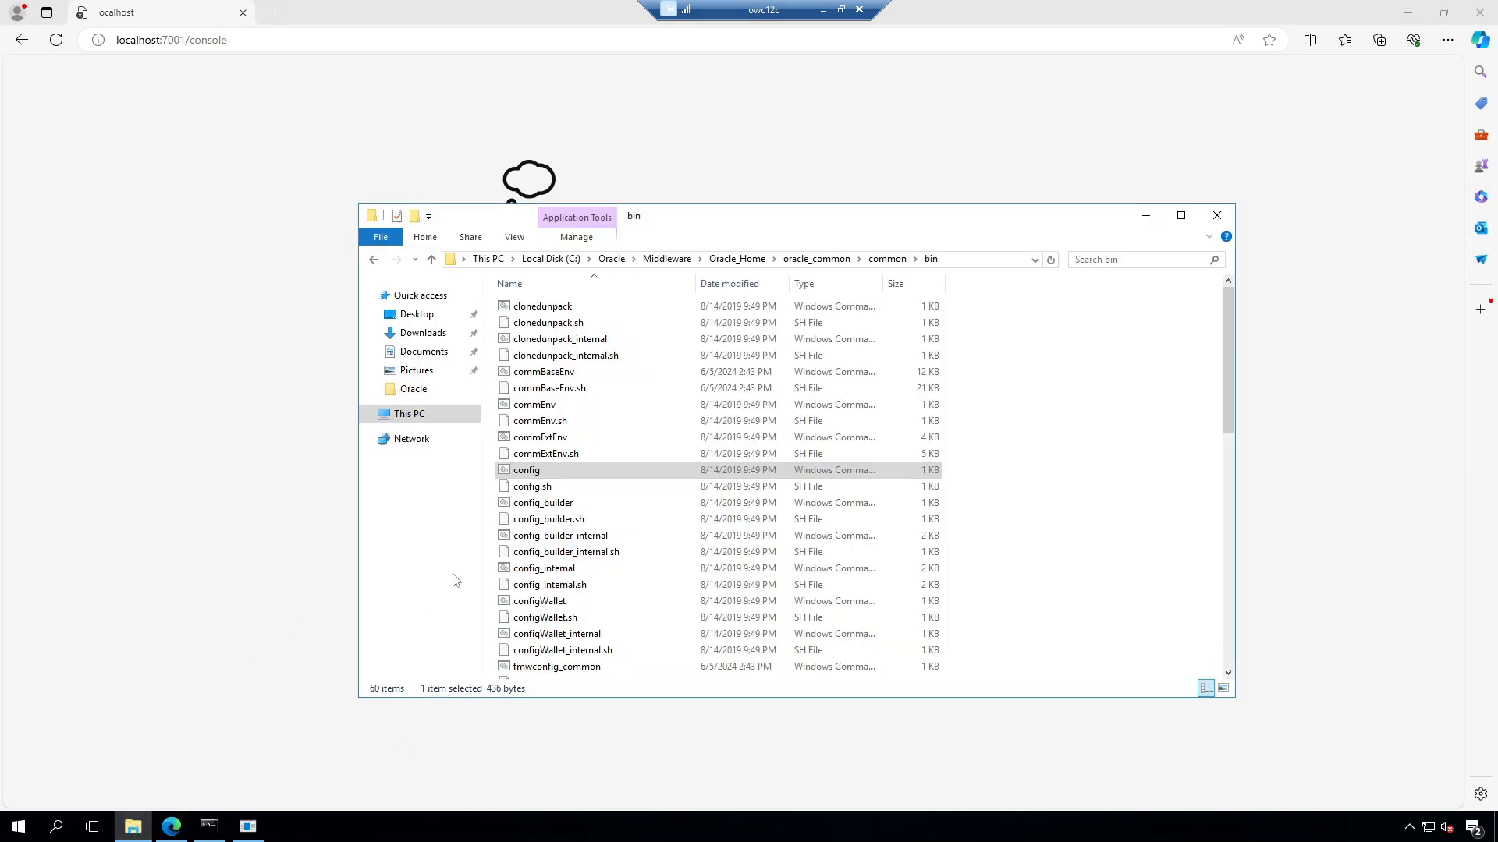
click(415, 417)
click(826, 420)
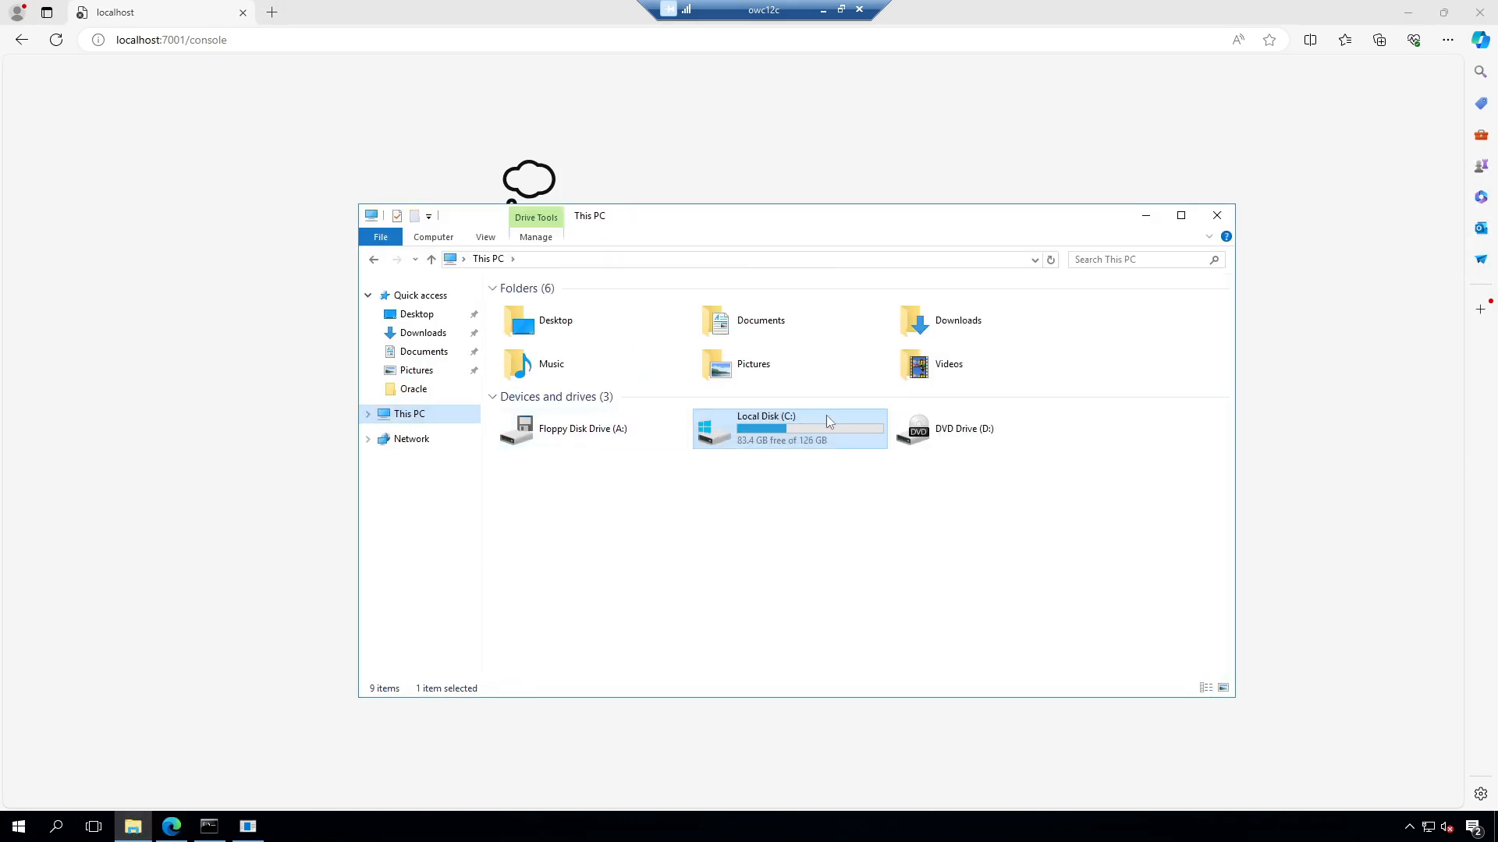
double_click(812, 425)
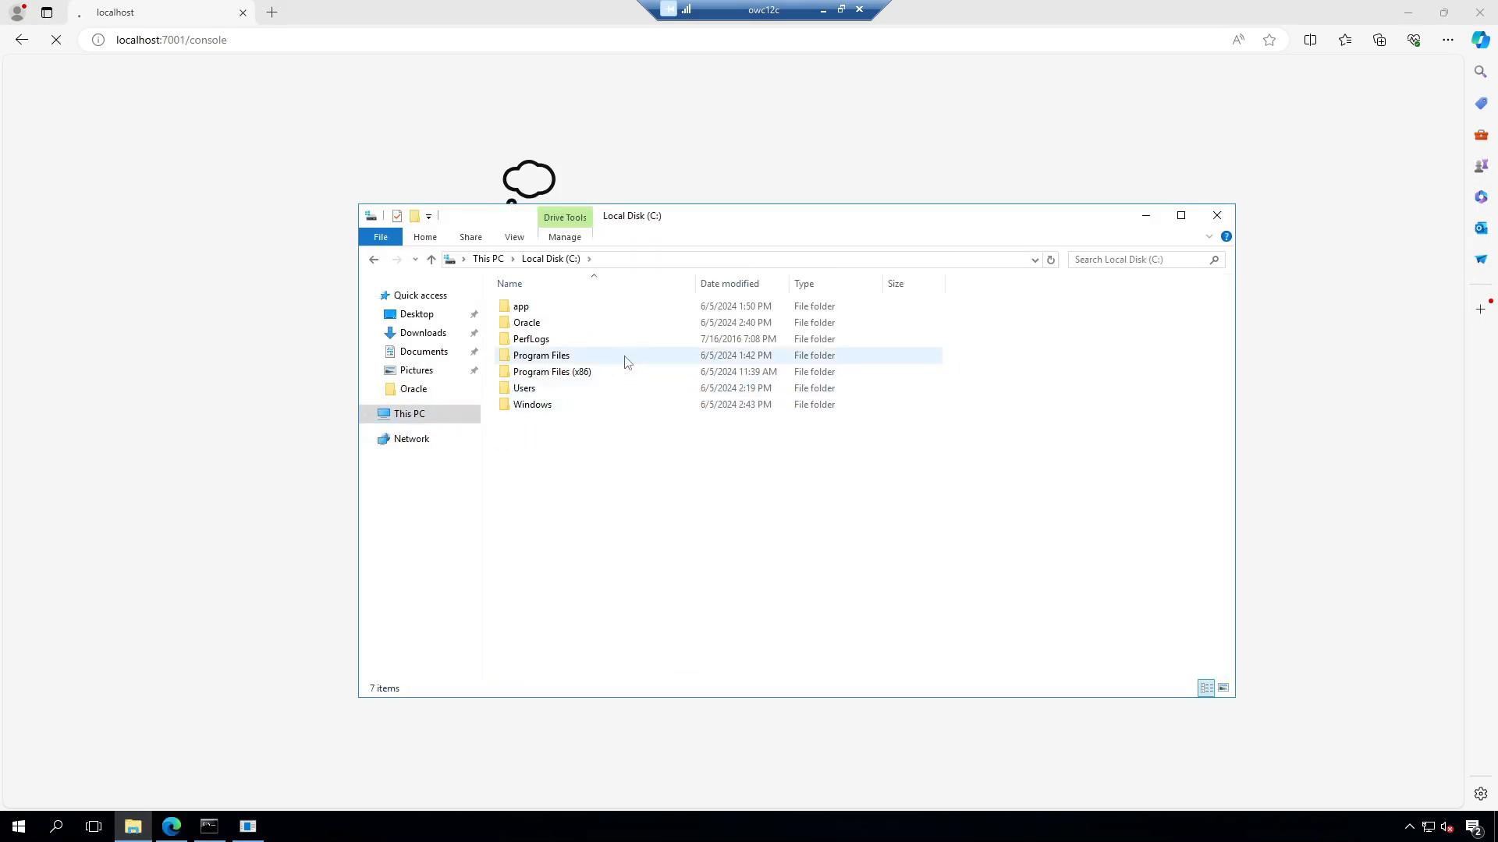
double_click(581, 323)
double_click(577, 308)
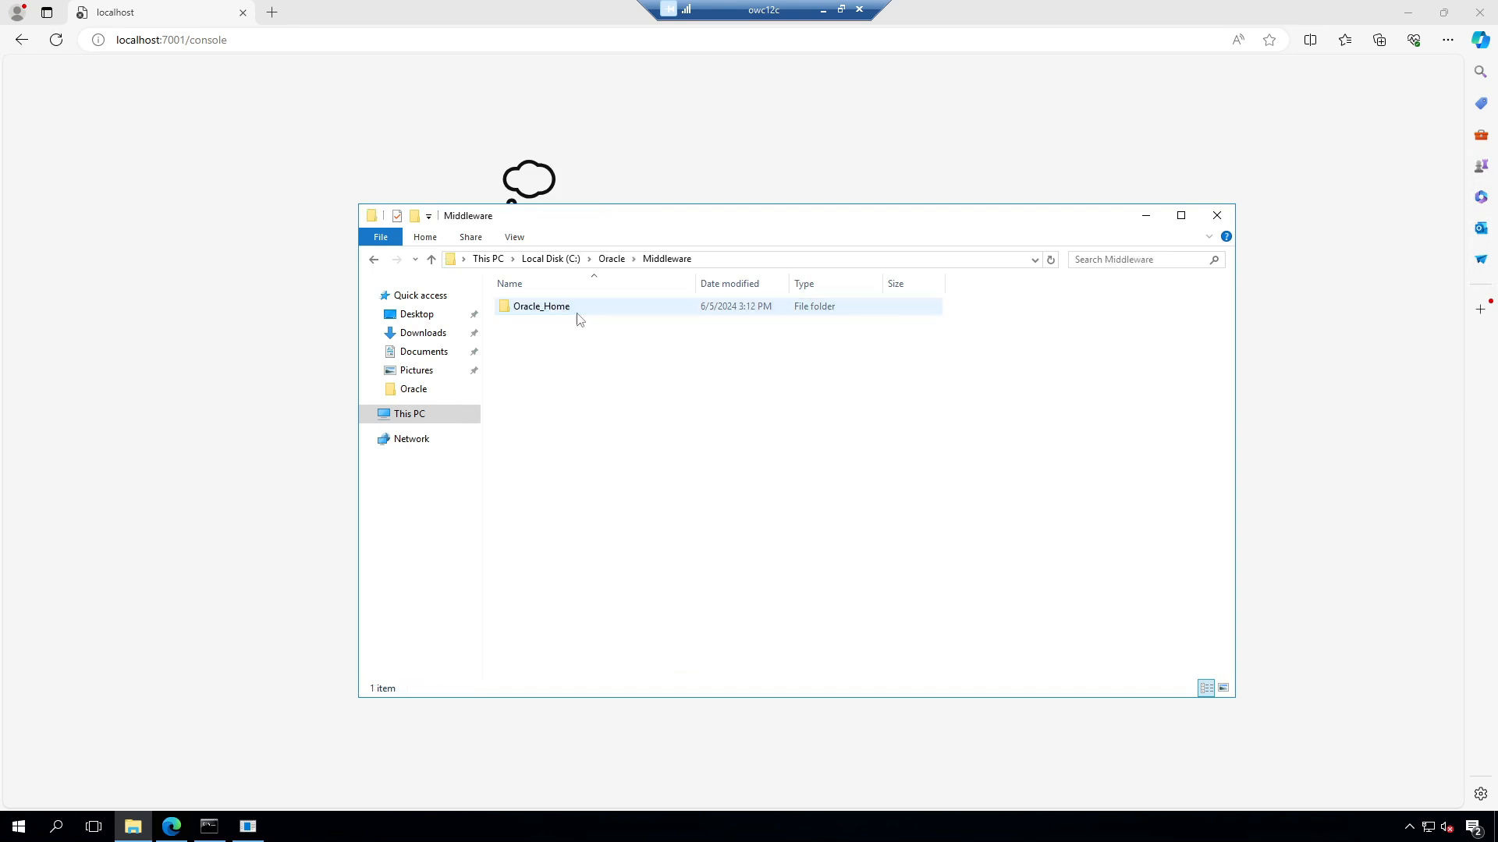
double_click(578, 312)
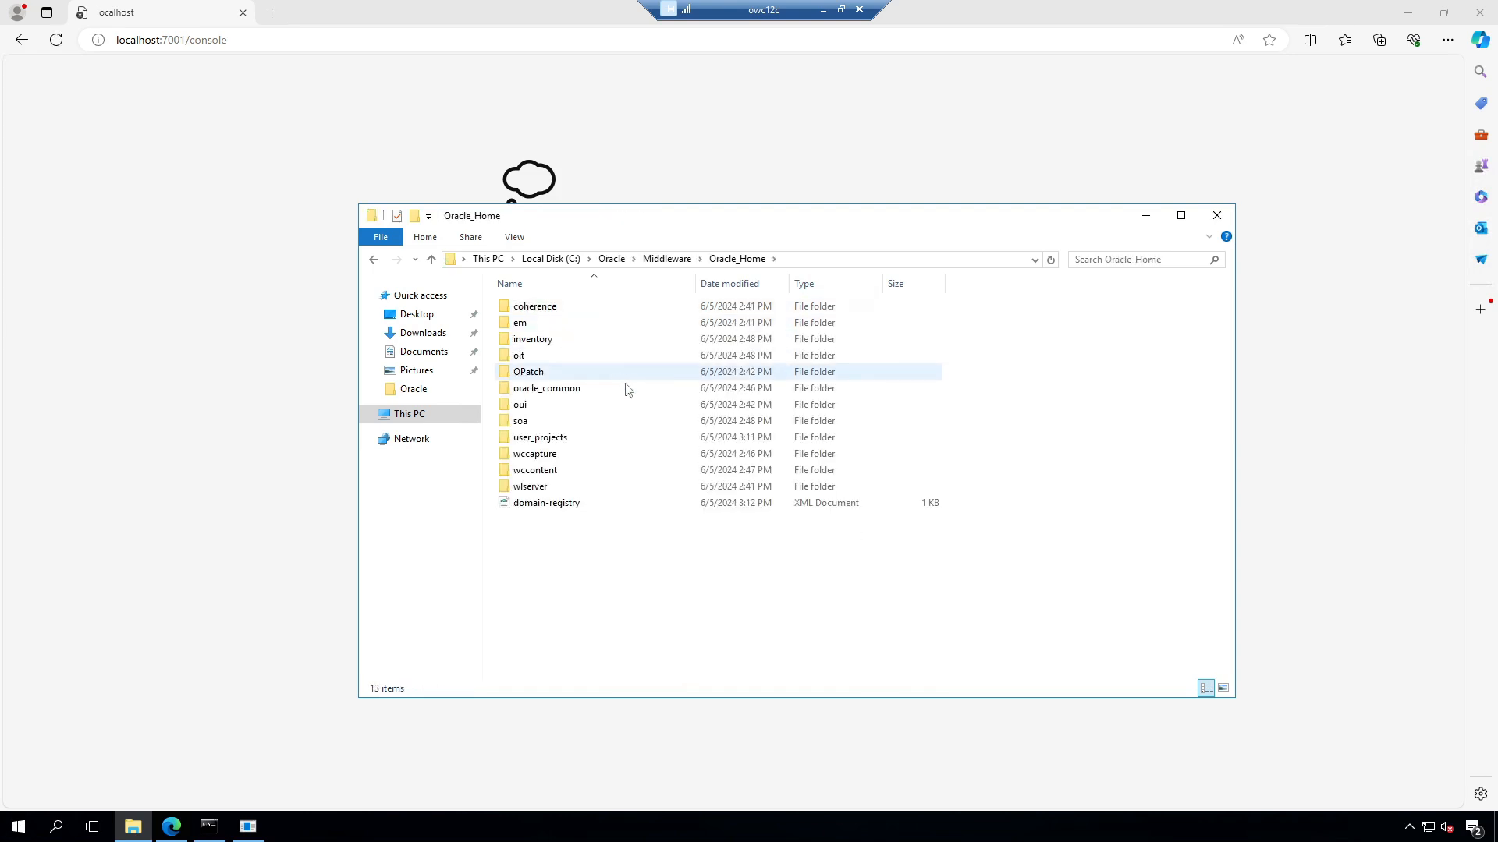
double_click(589, 442)
double_click(549, 326)
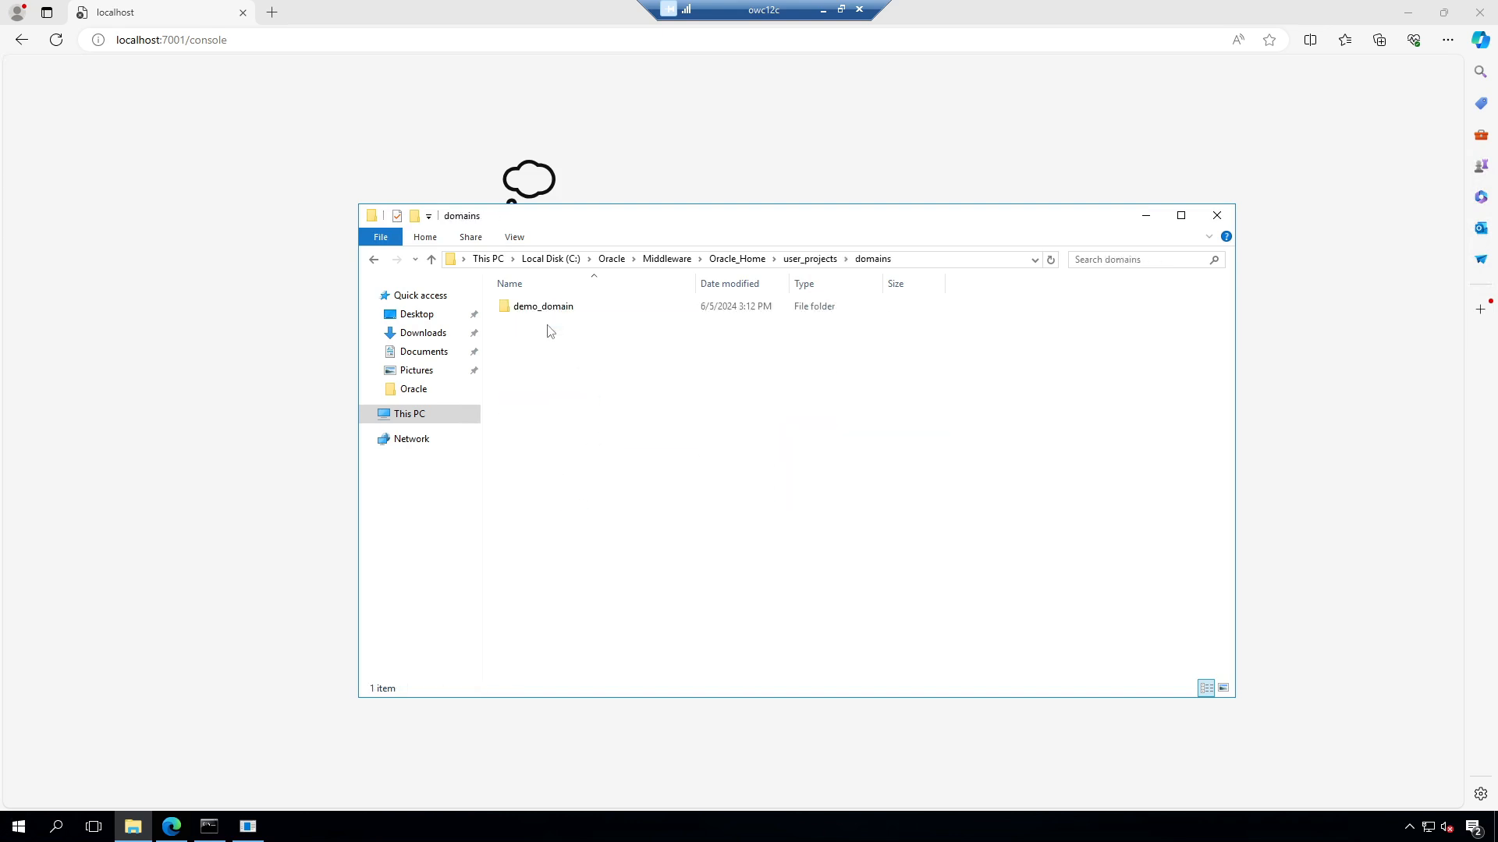
double_click(562, 308)
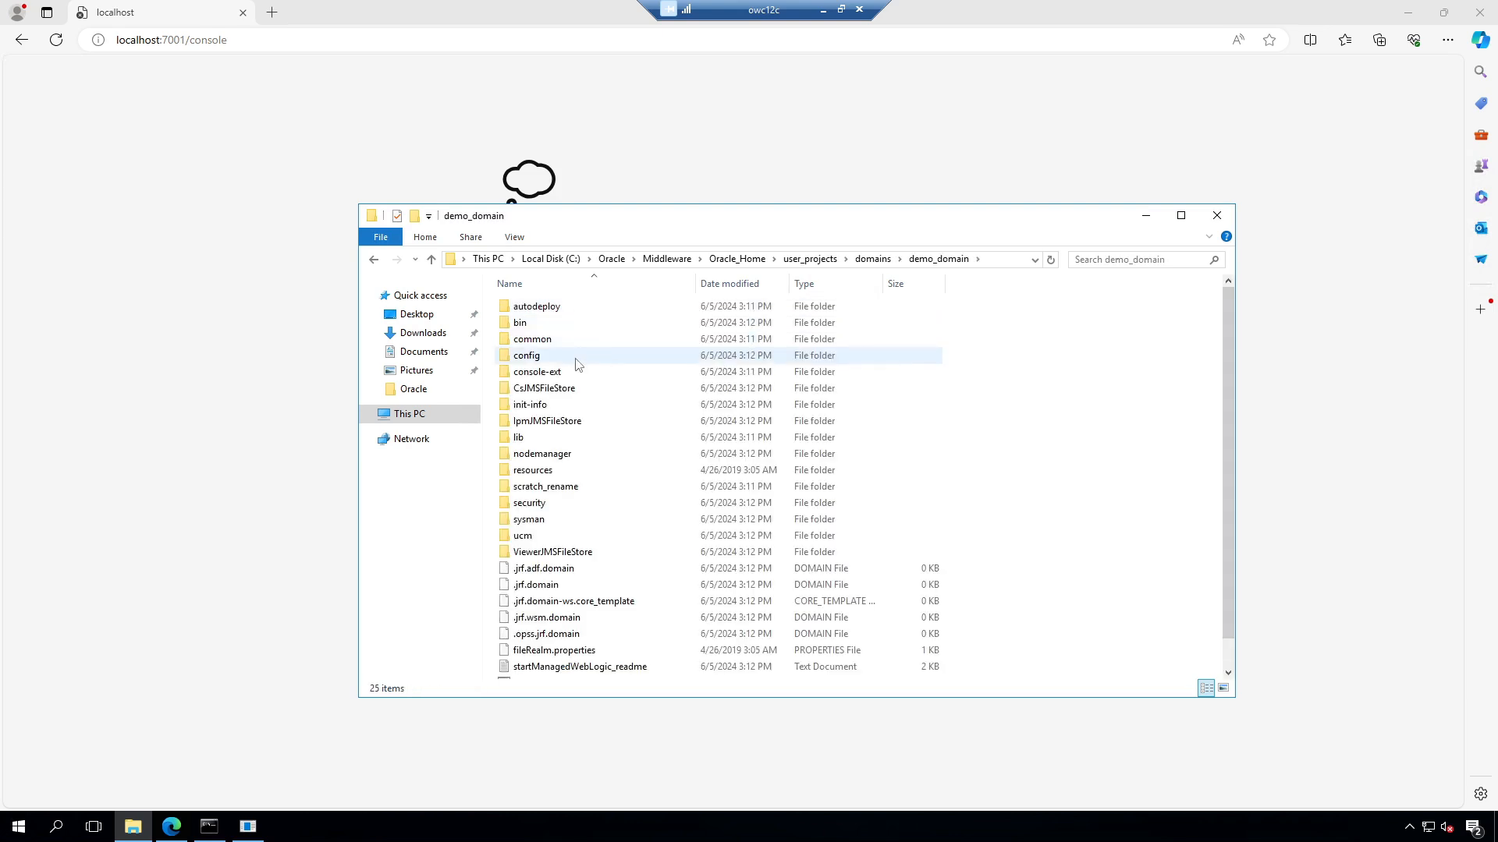
double_click(535, 324)
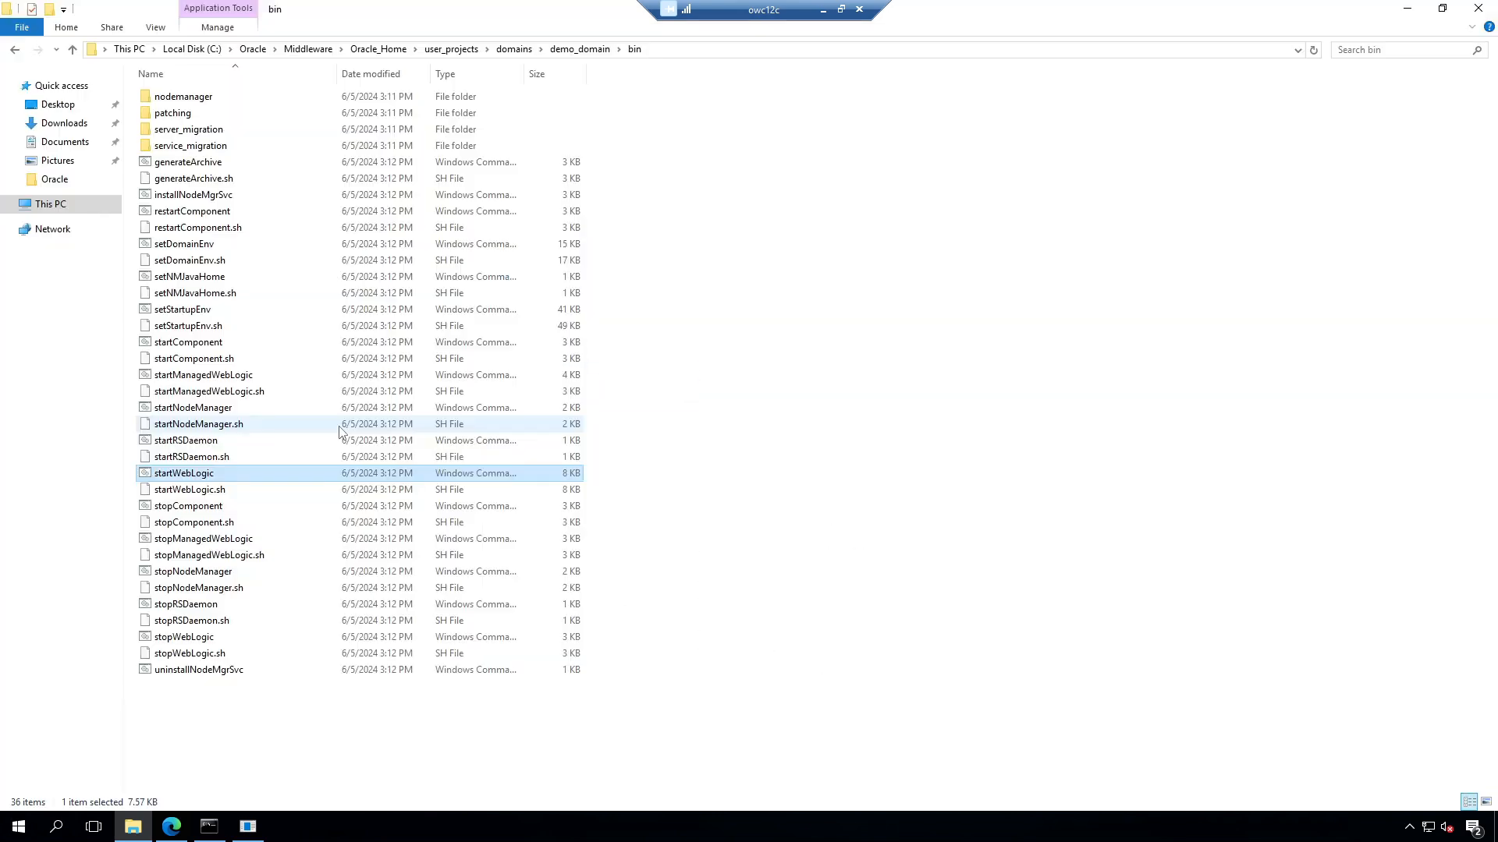
click(690, 50)
key(ctrl+c)
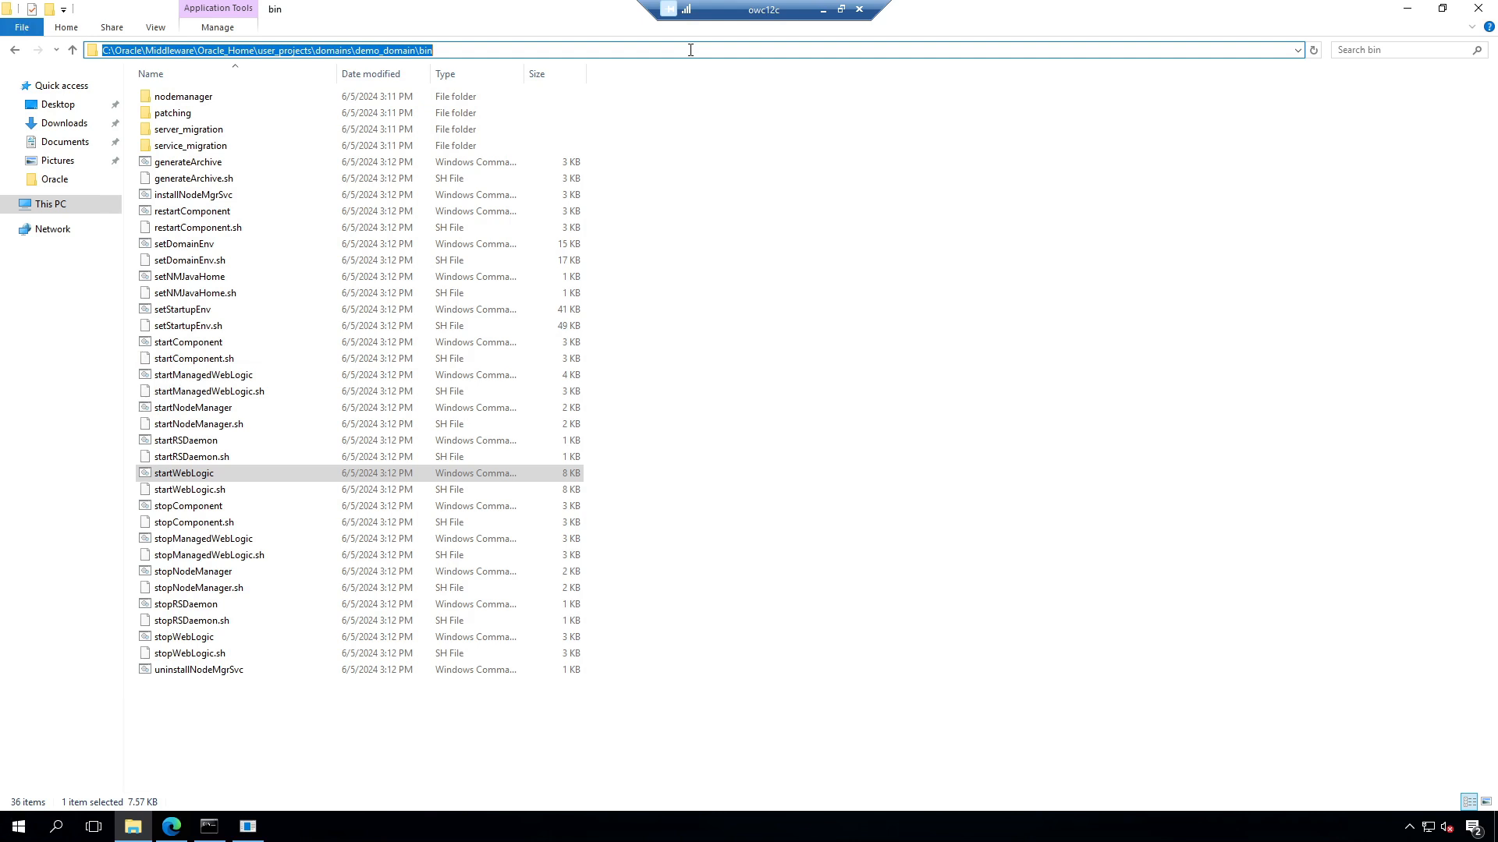
Step: Change into the pasted demo_domain bin folder and run startWebLogic.cmd
click(209, 826)
click(556, 441)
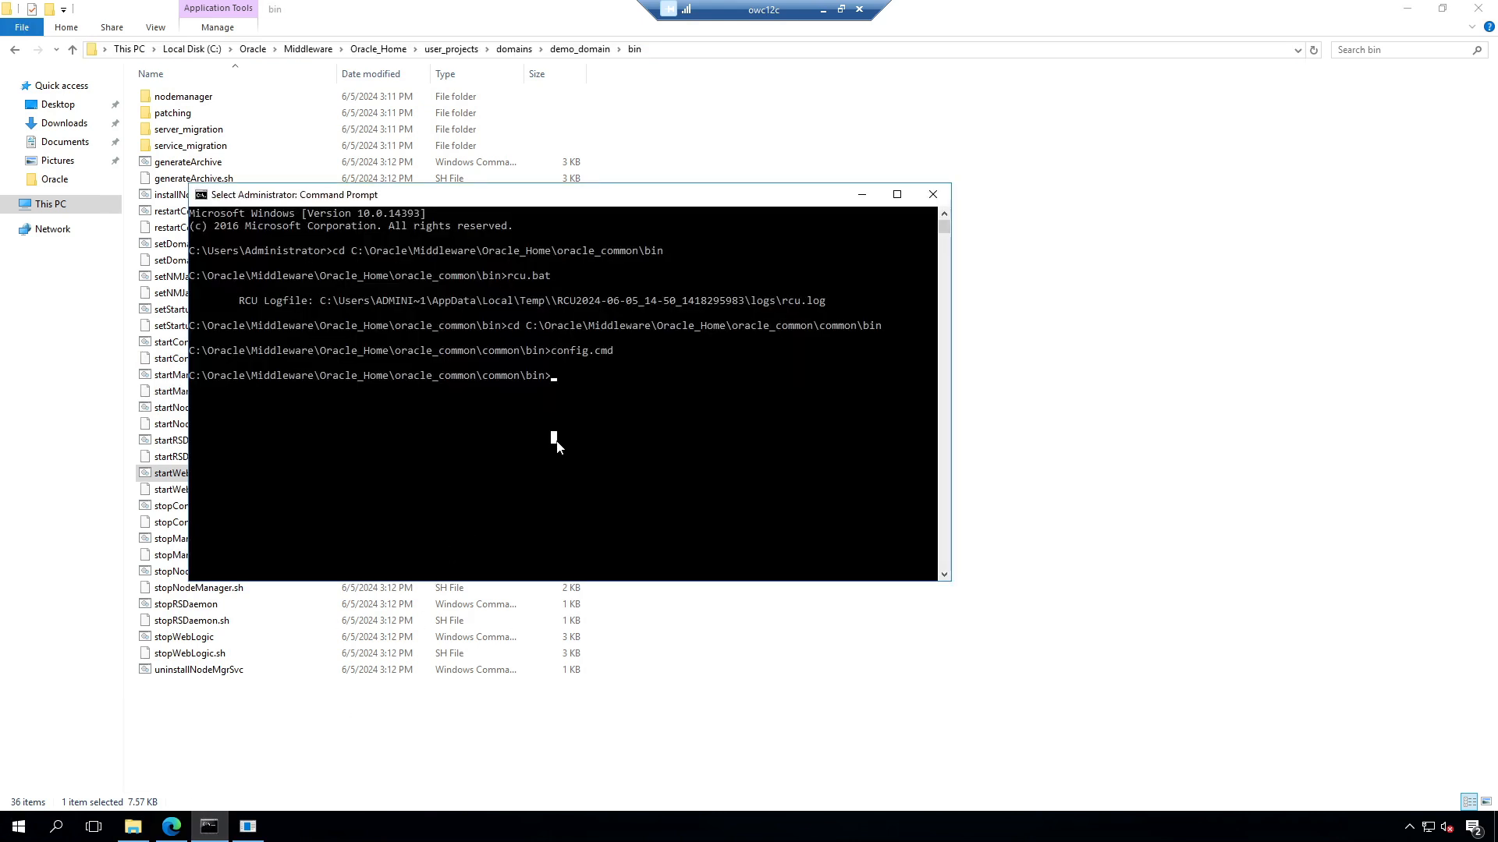
text(cd)
right_click(634, 419)
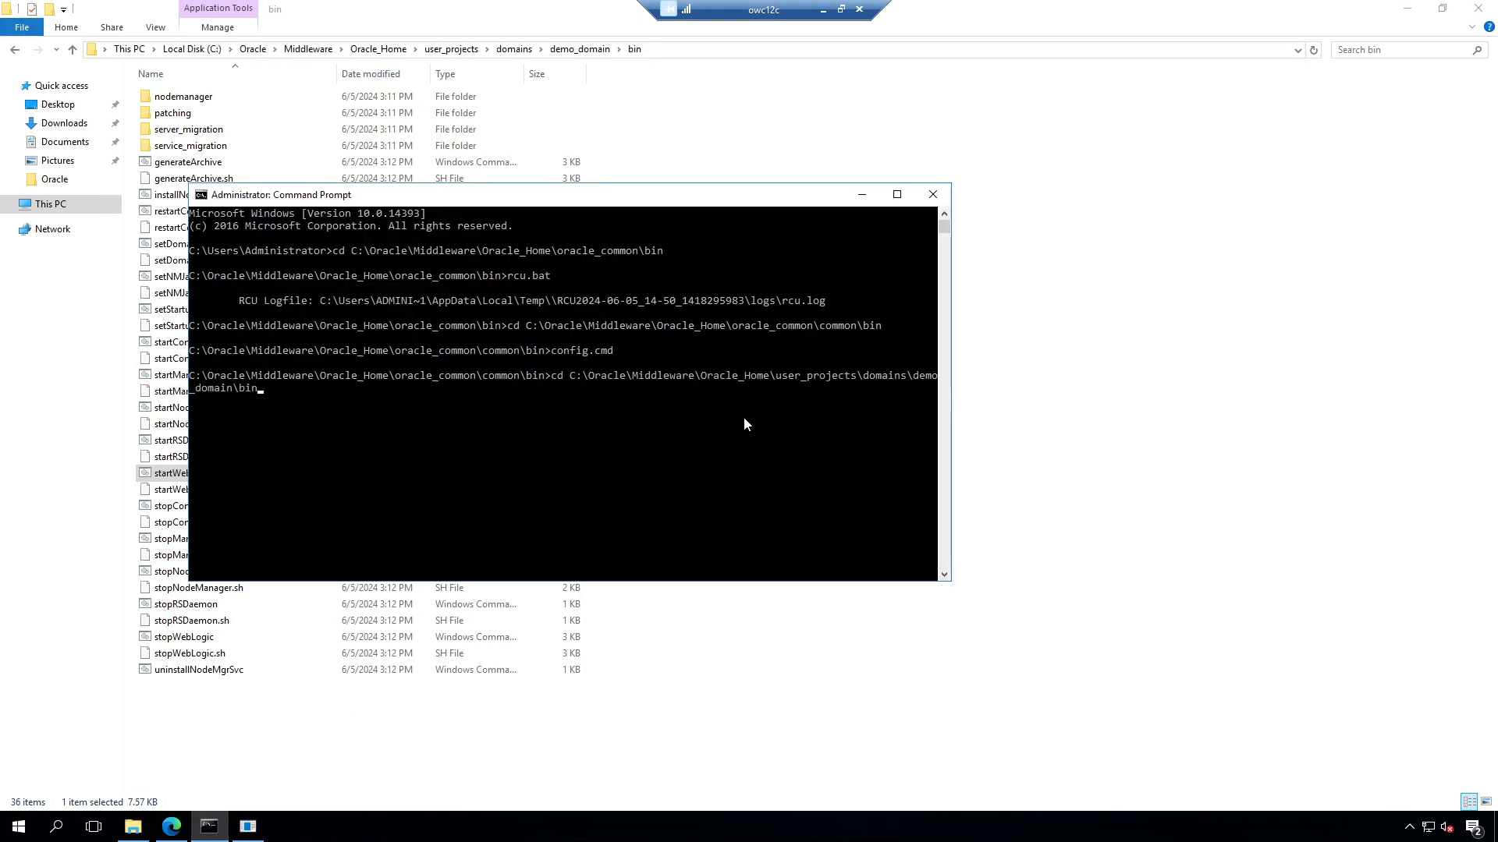
key(Return)
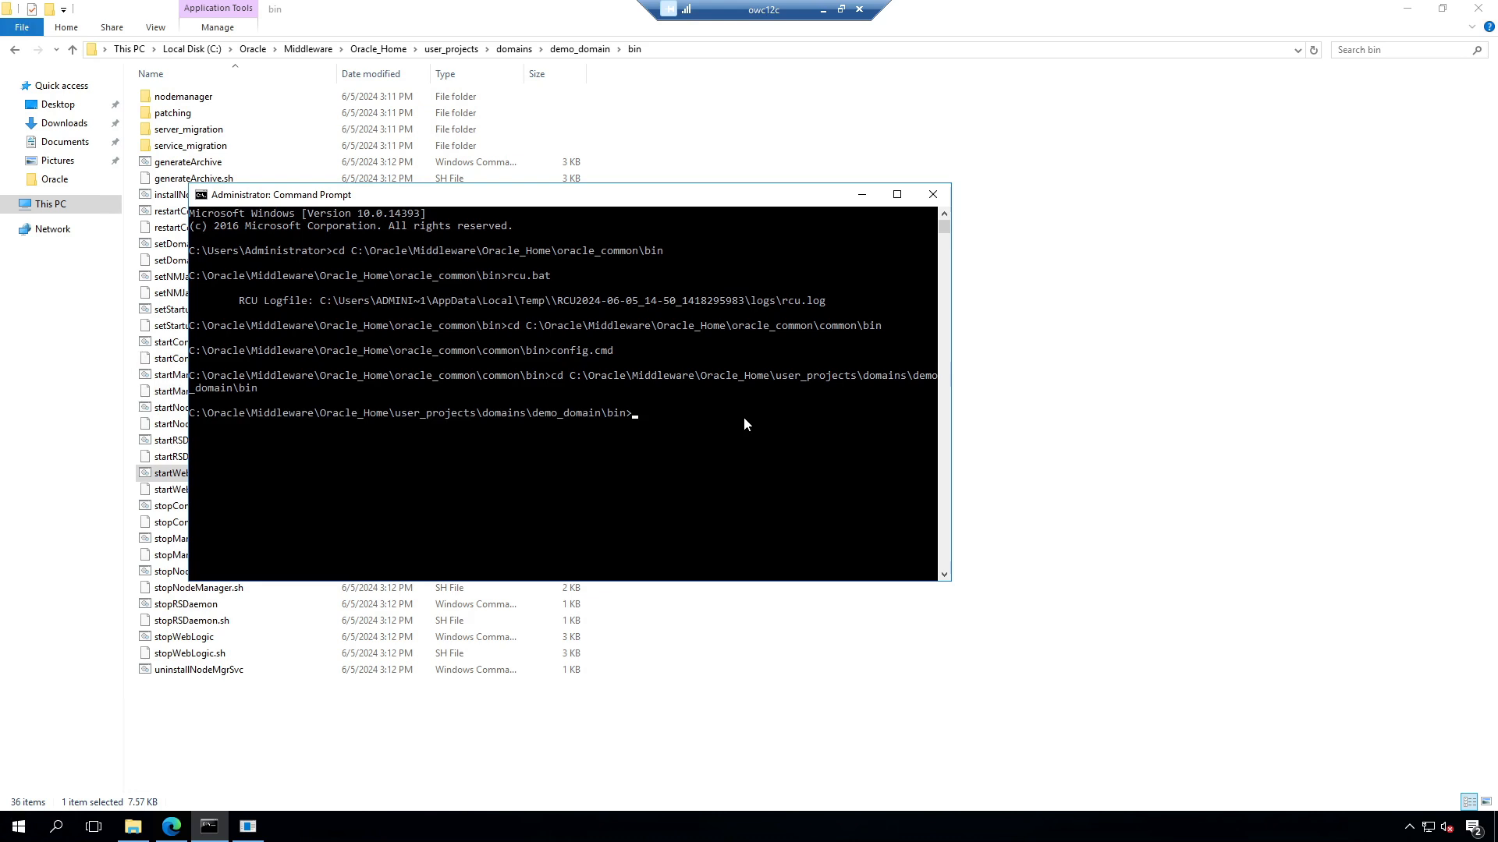
text(startw)
key(Tab)
key(Return)
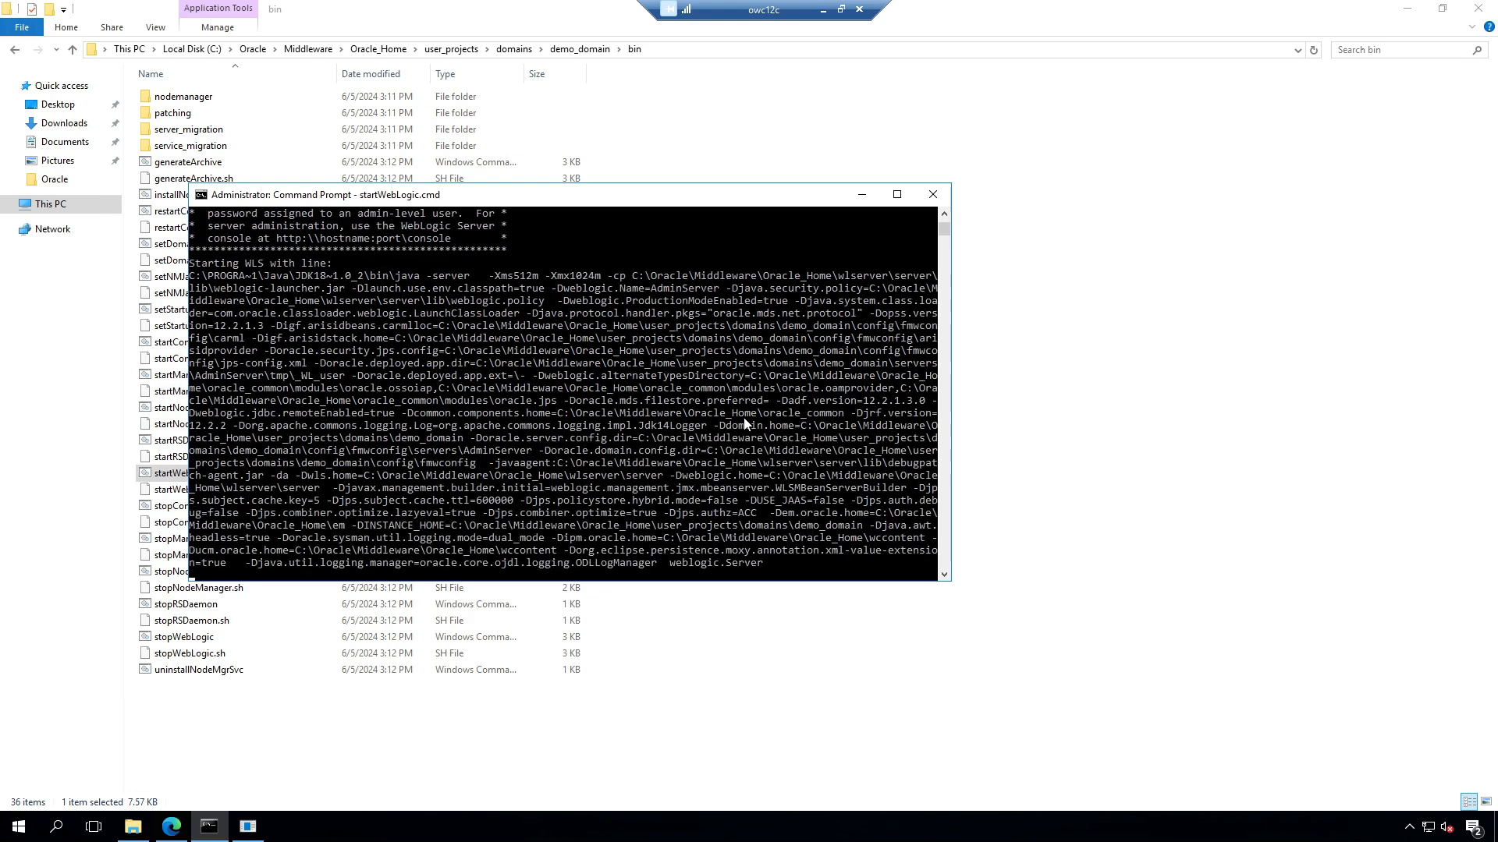
Step: Enter the admin boot username and password so the Admin Server reaches RUNNING on port 7001
drag(755, 195, 1224, 84)
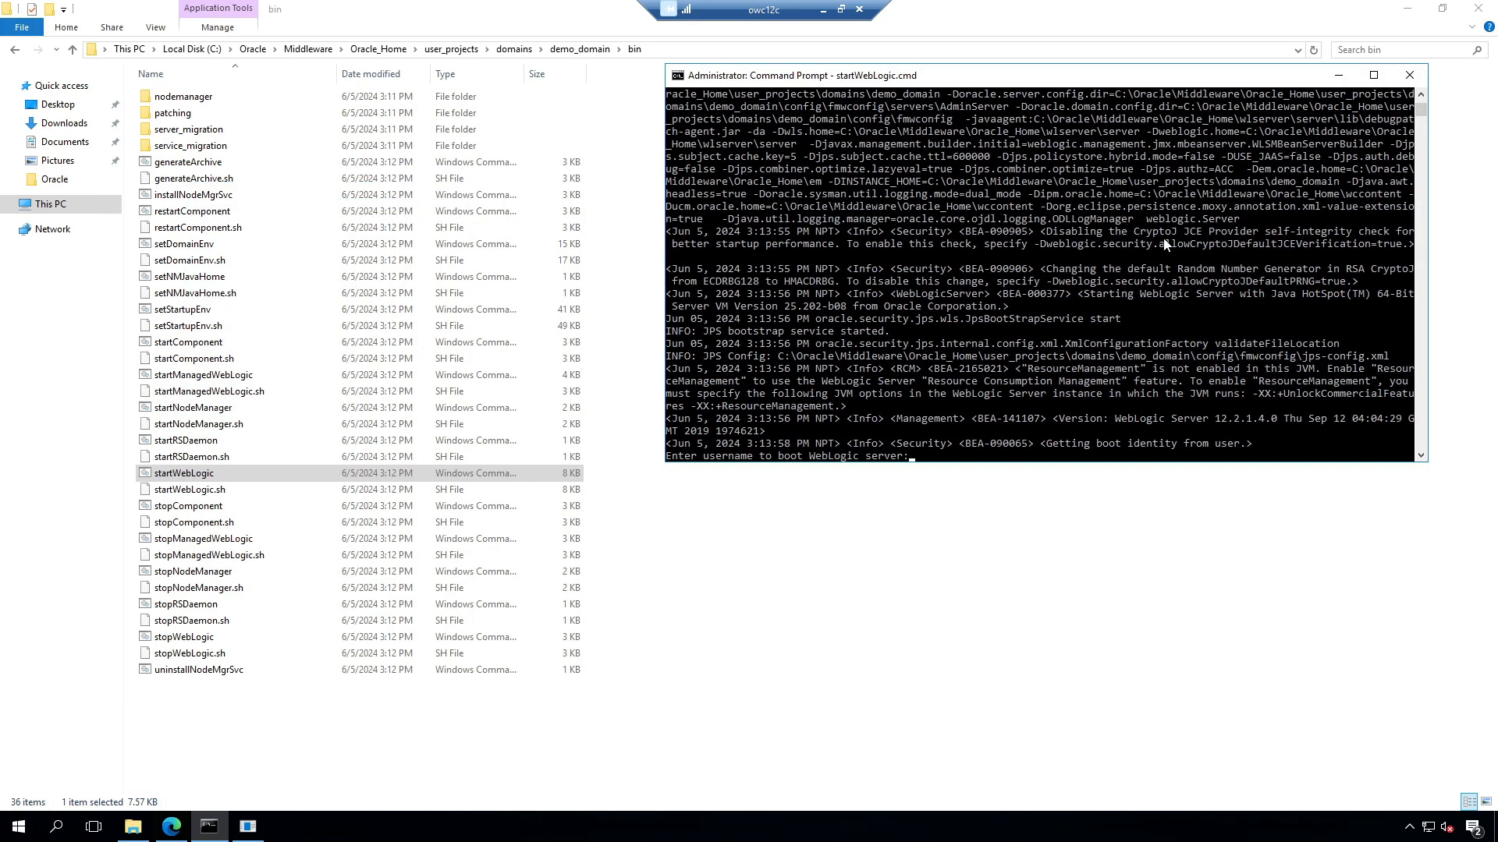
click(927, 458)
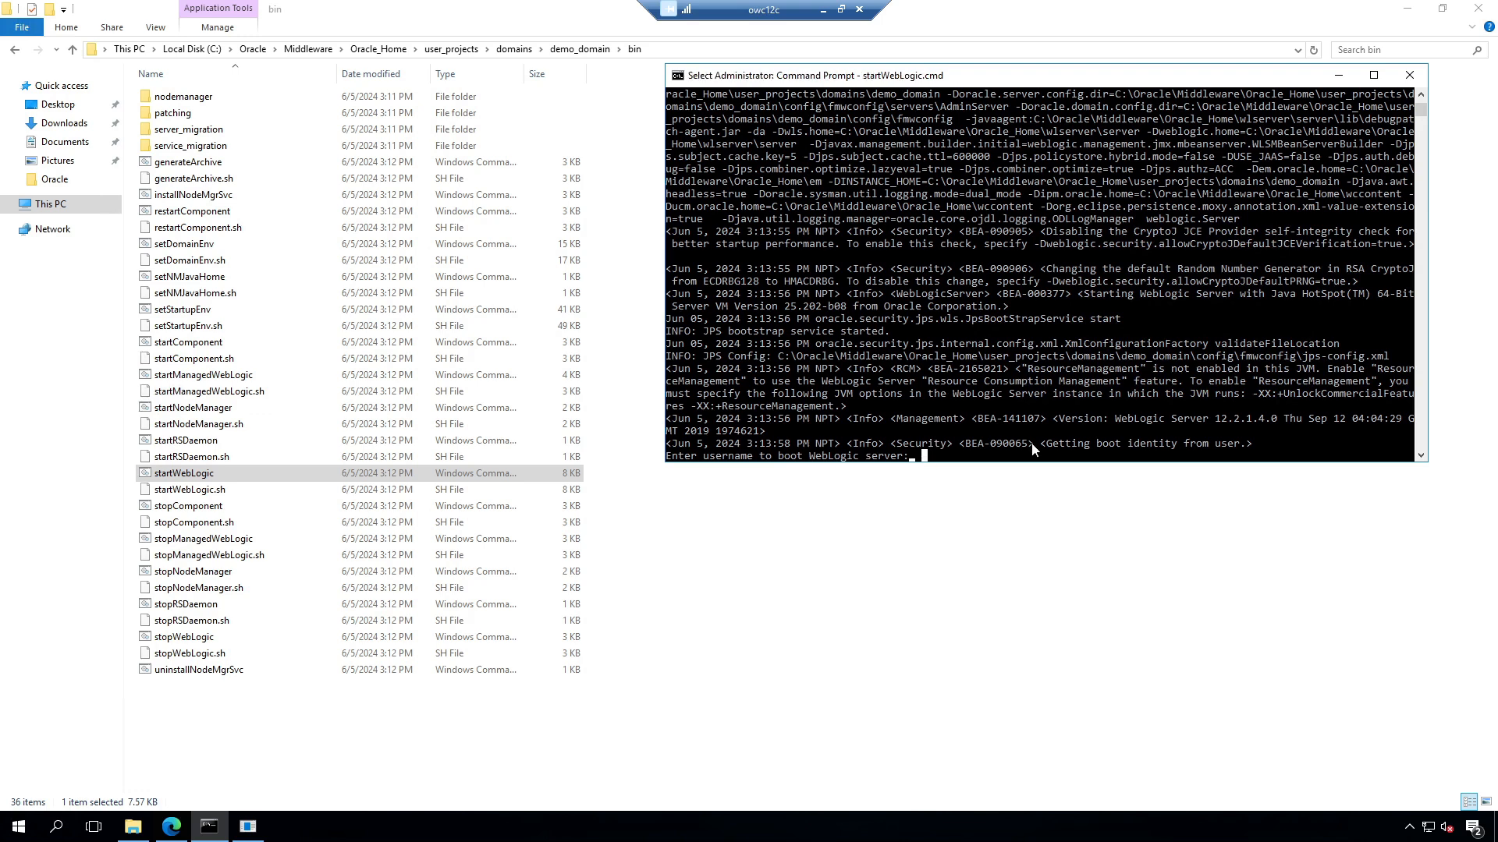
text(weblogi)
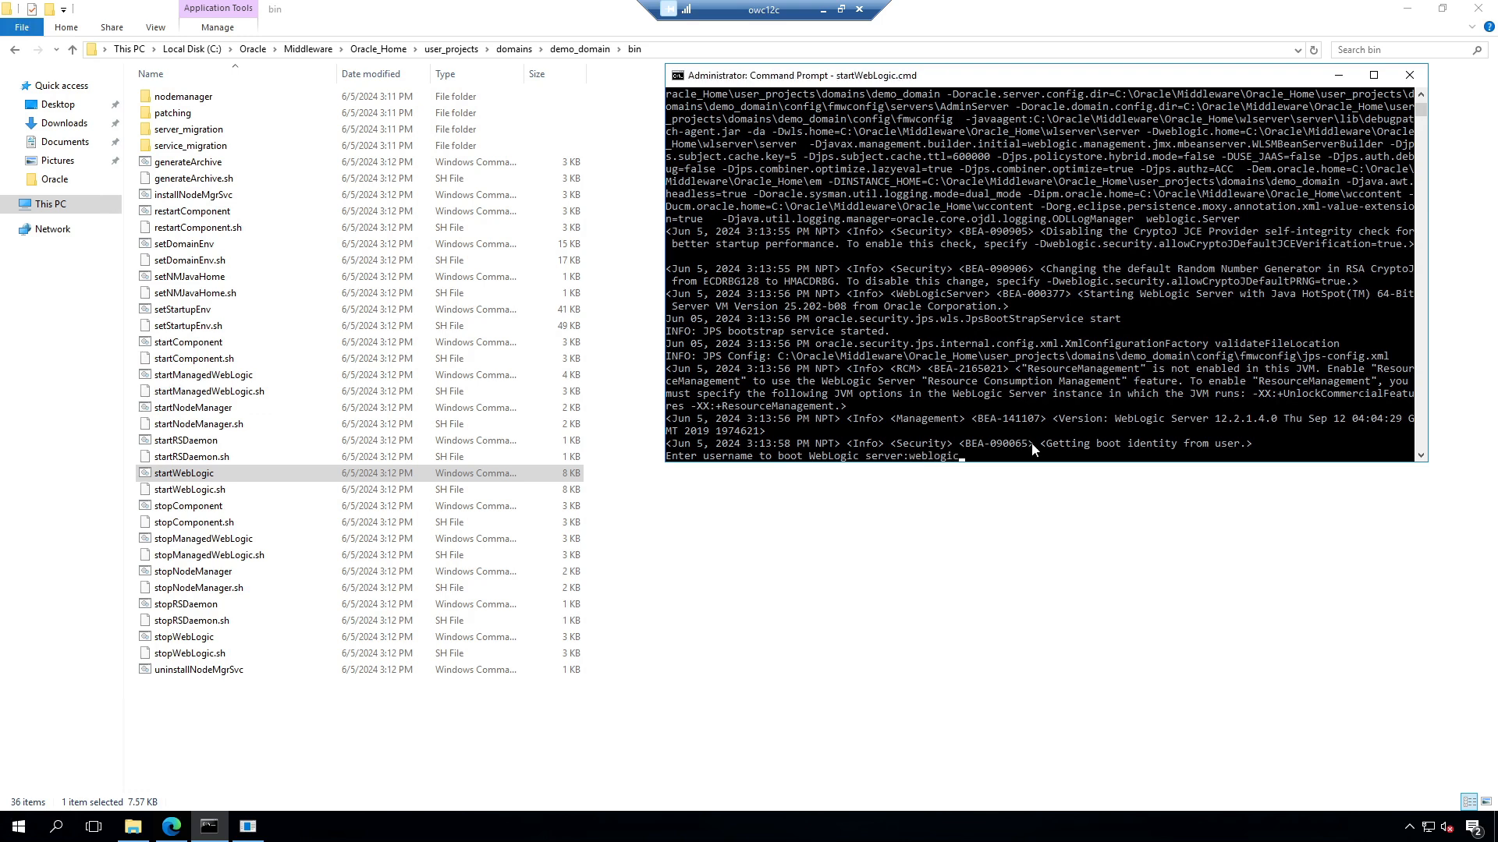
text(c)
key(Return)
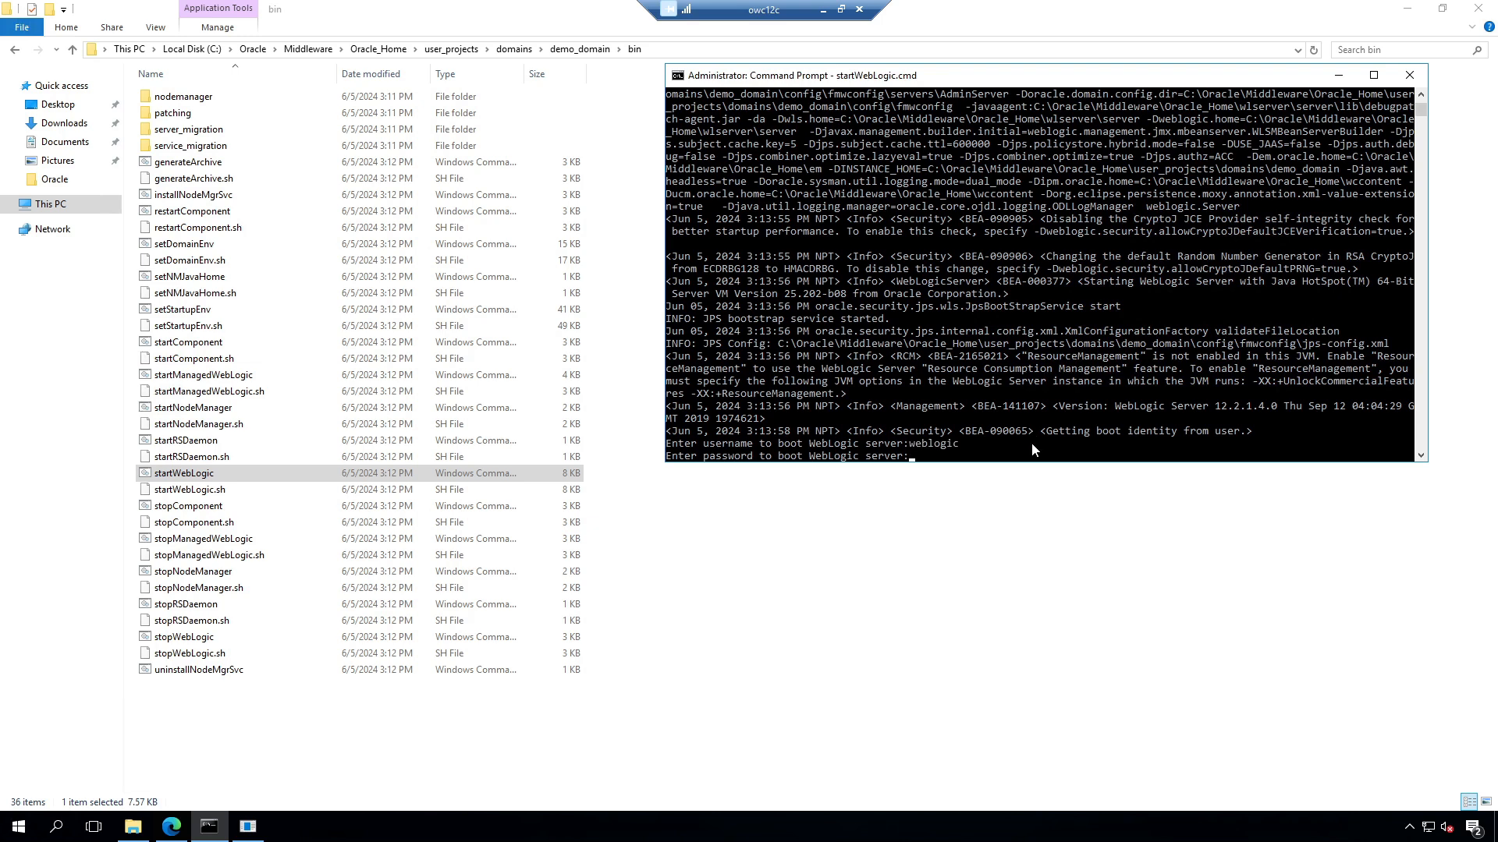
key(Return)
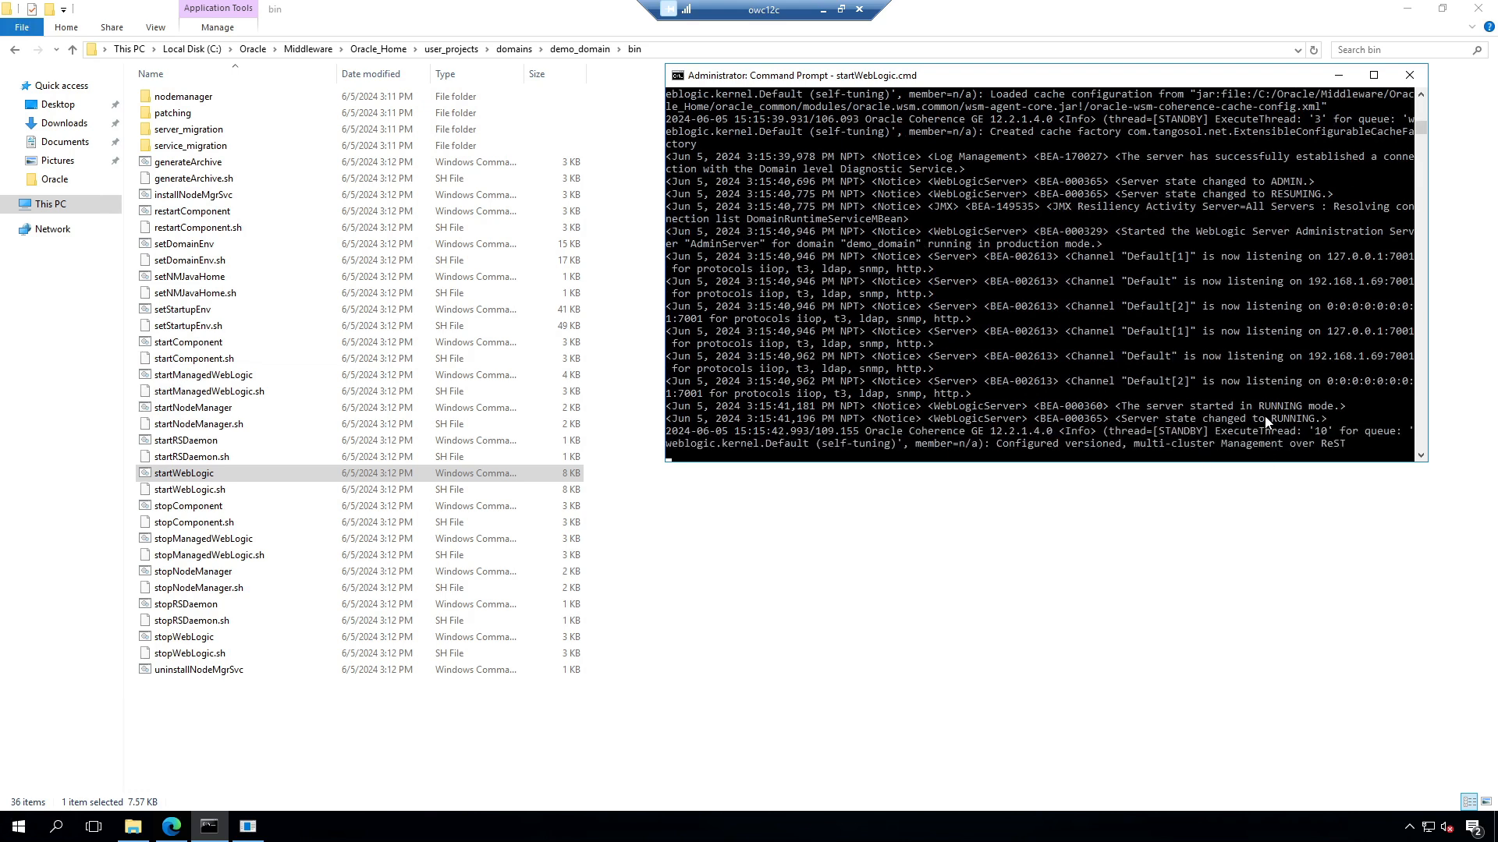
Step: Log in to the reloaded admin console with the admin credentials and open the Servers list
click(172, 827)
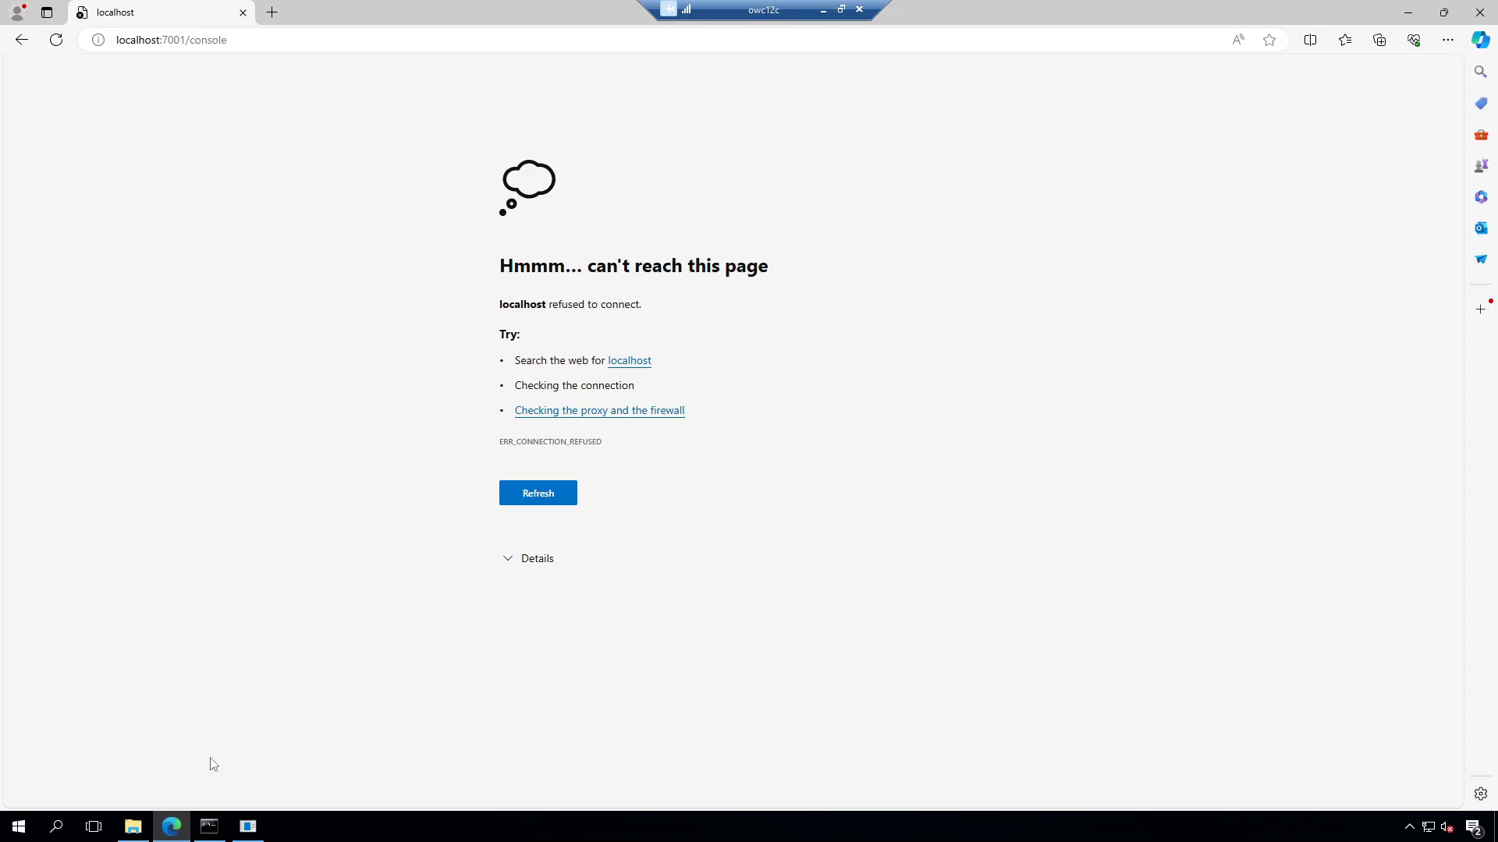
click(55, 40)
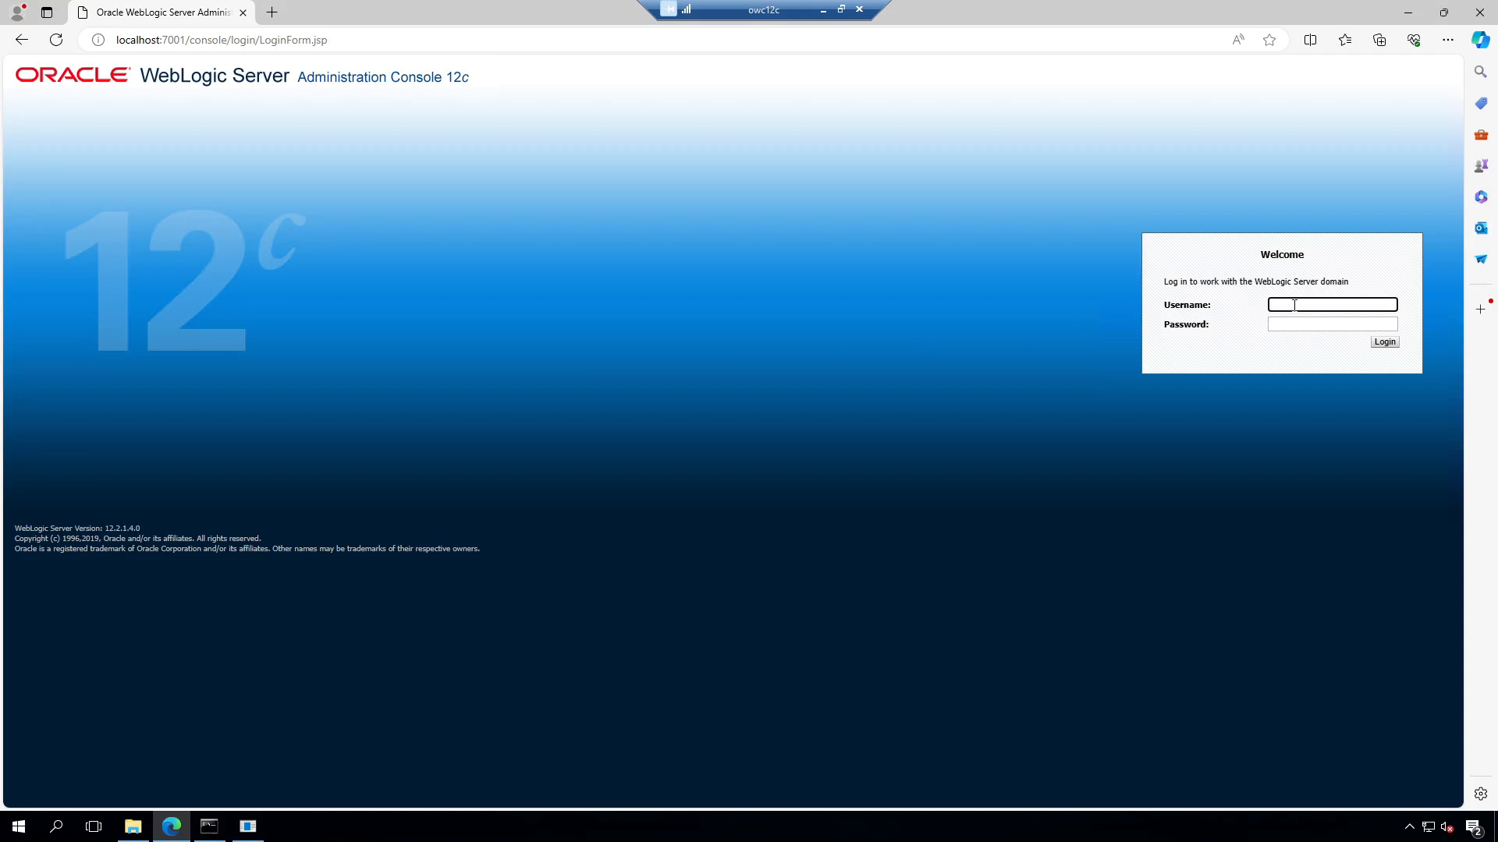
text(weblogic)
key(Tab)
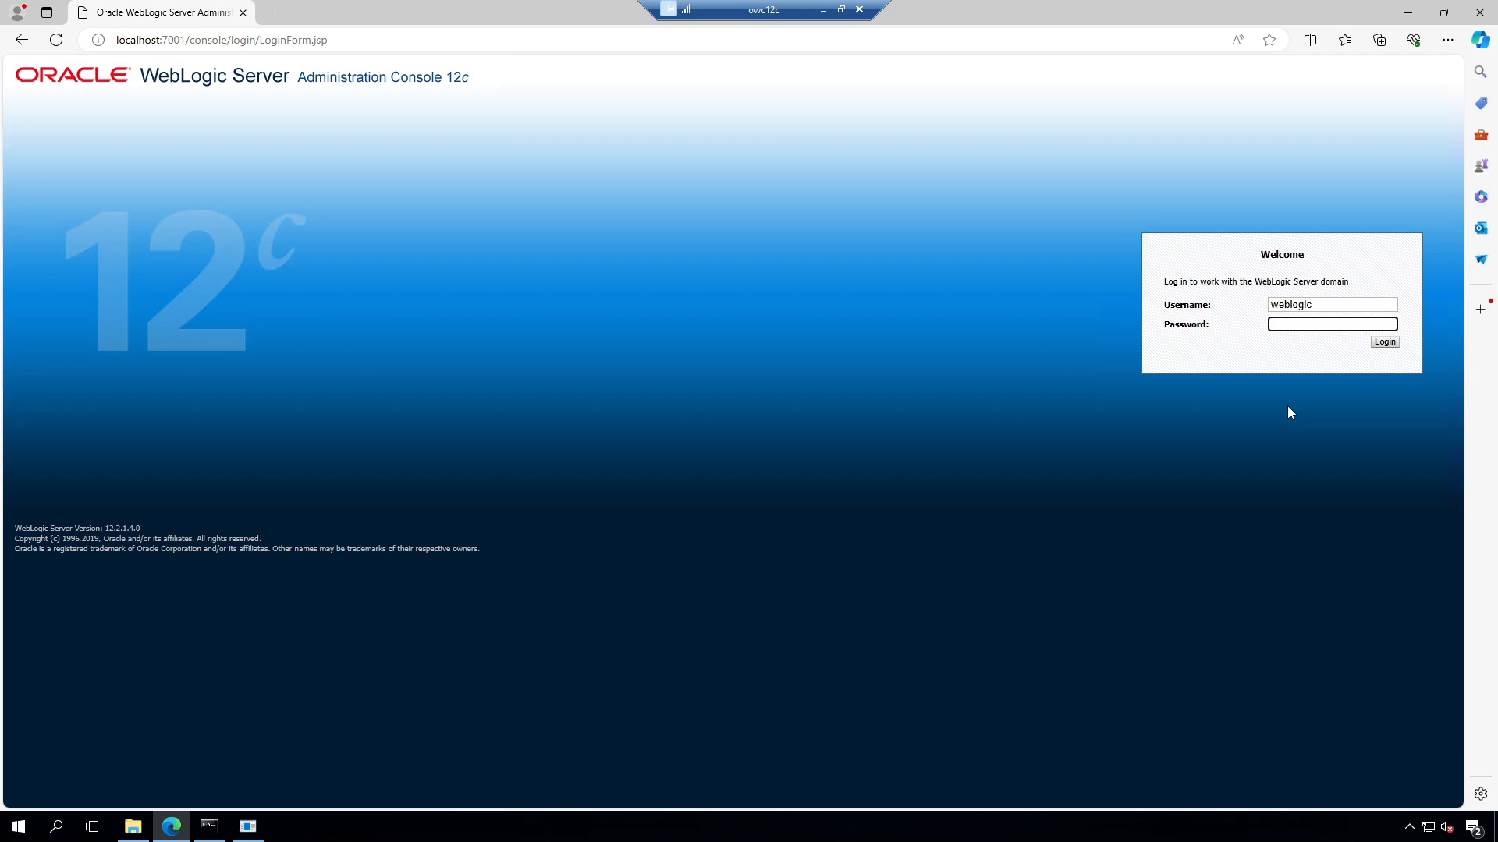
key(Return)
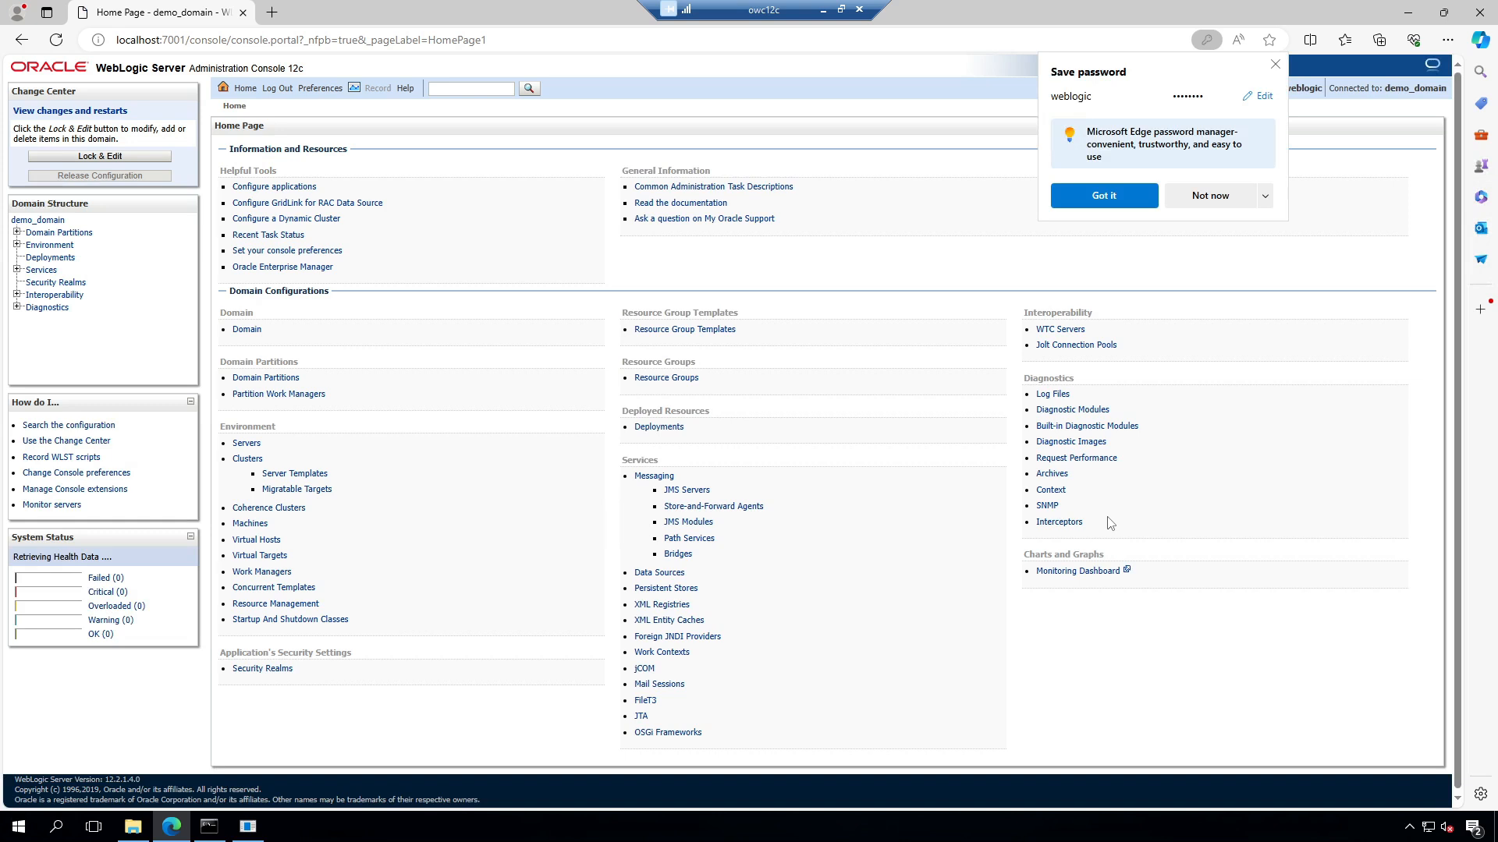
click(1276, 64)
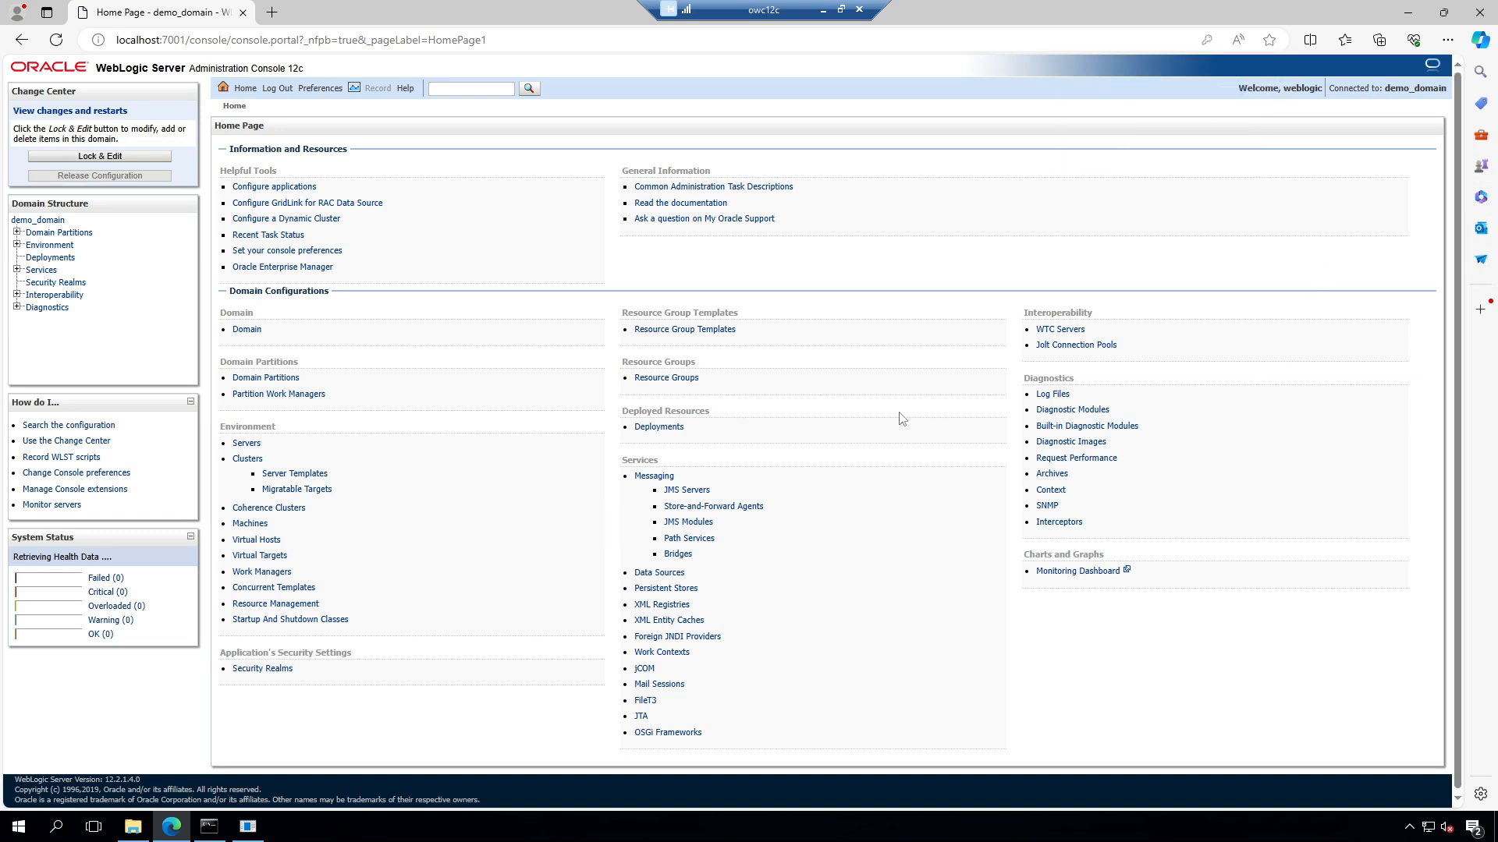
click(251, 444)
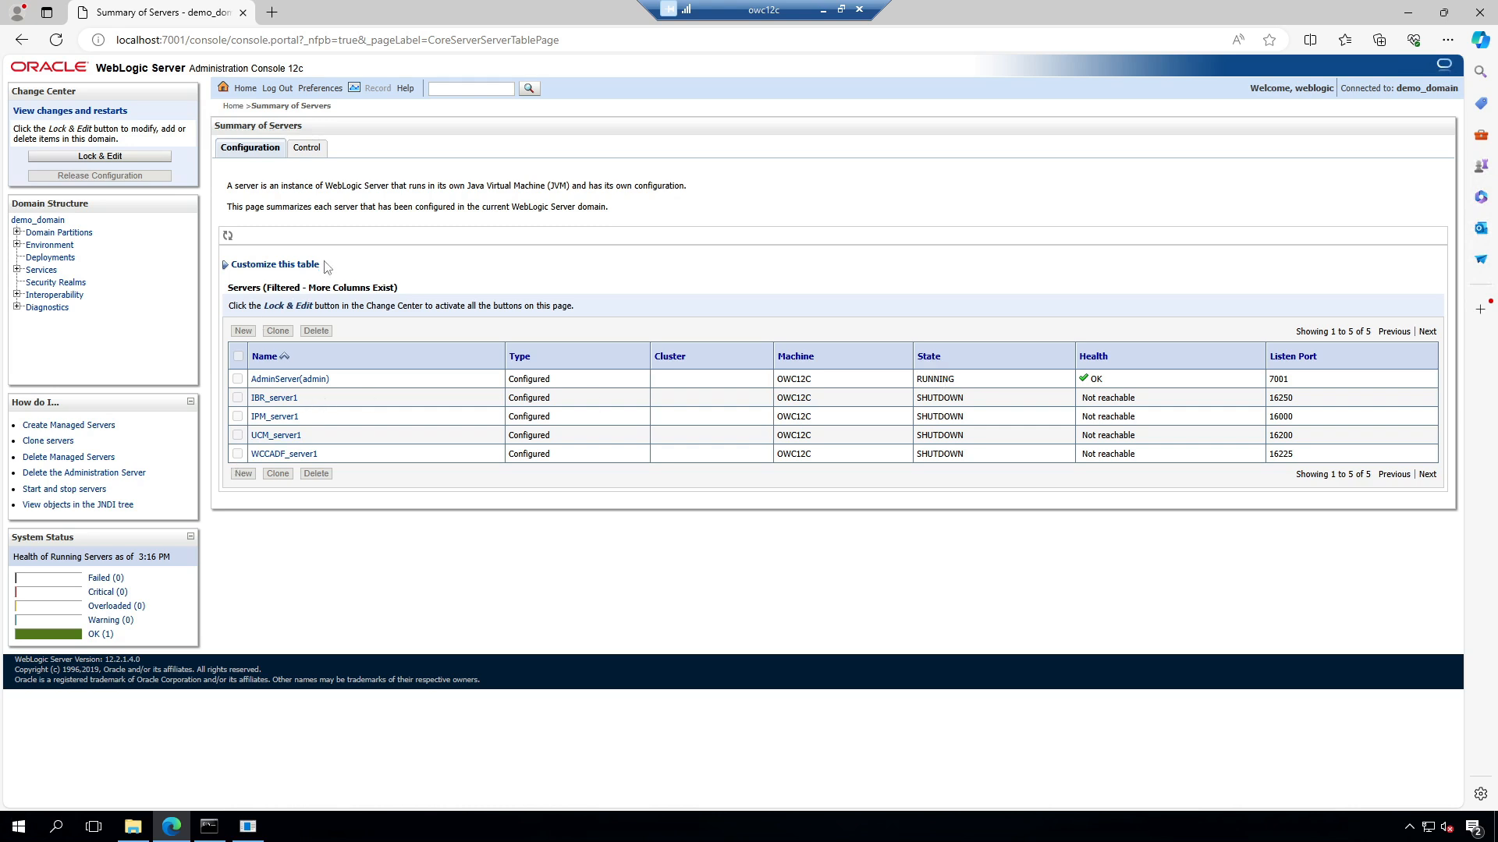
Step: On the Control tab, select all servers except AdminServer and start them; Node Manager is unreachable
click(309, 150)
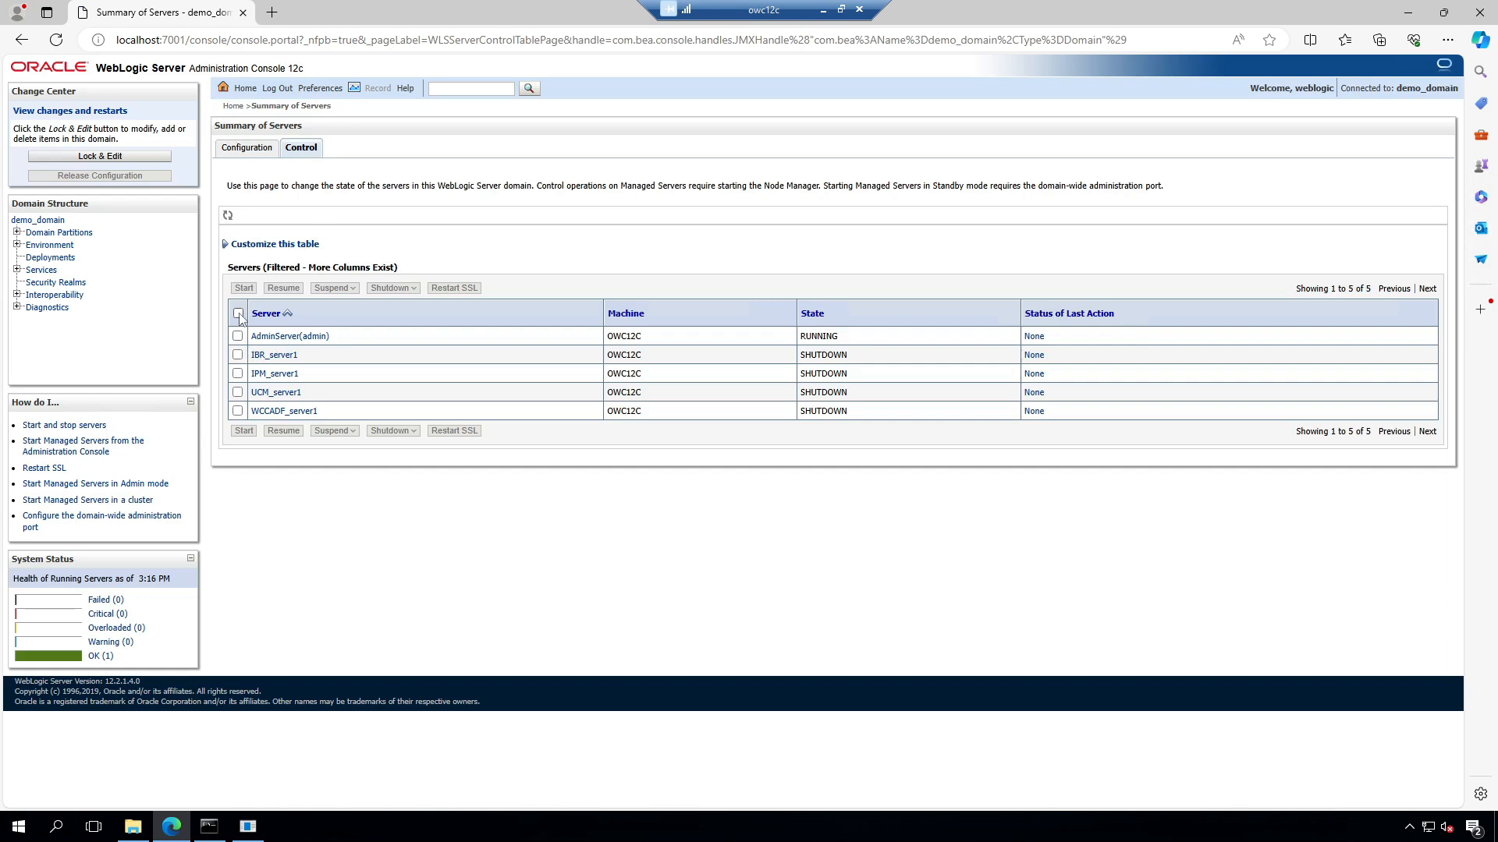
click(238, 313)
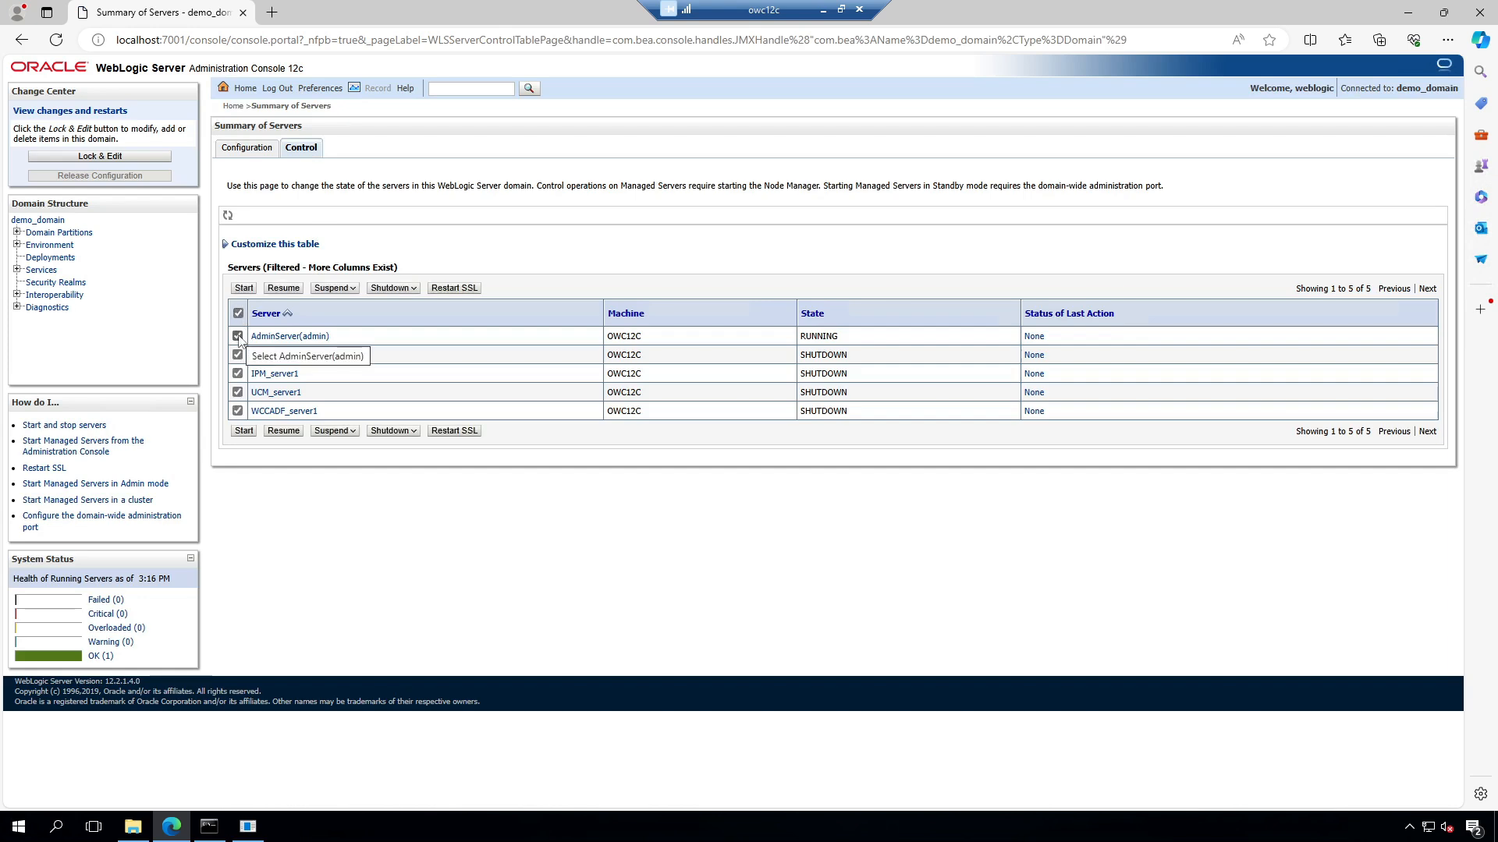
click(238, 337)
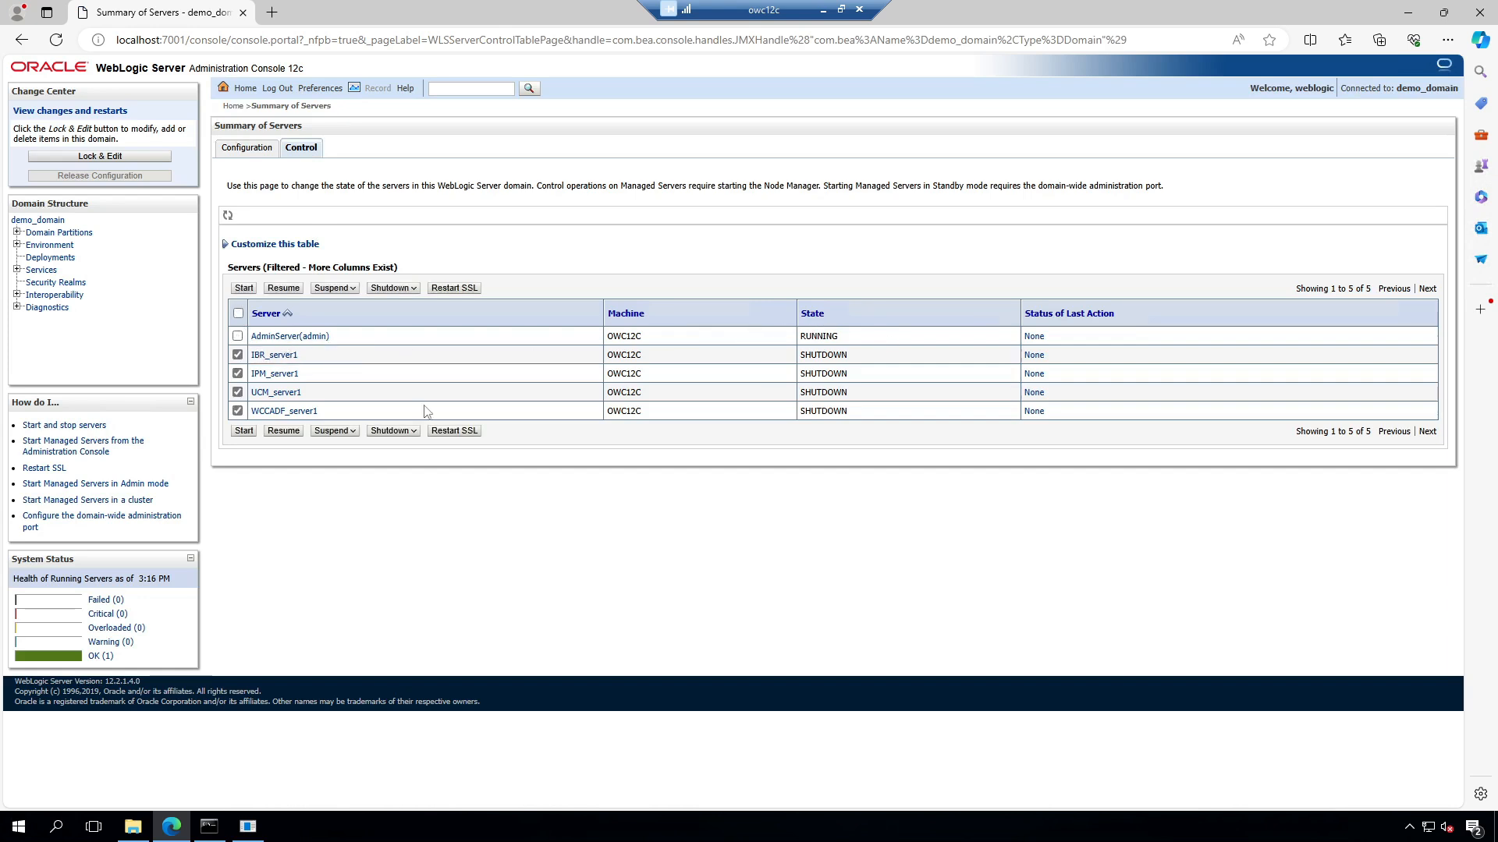
click(245, 432)
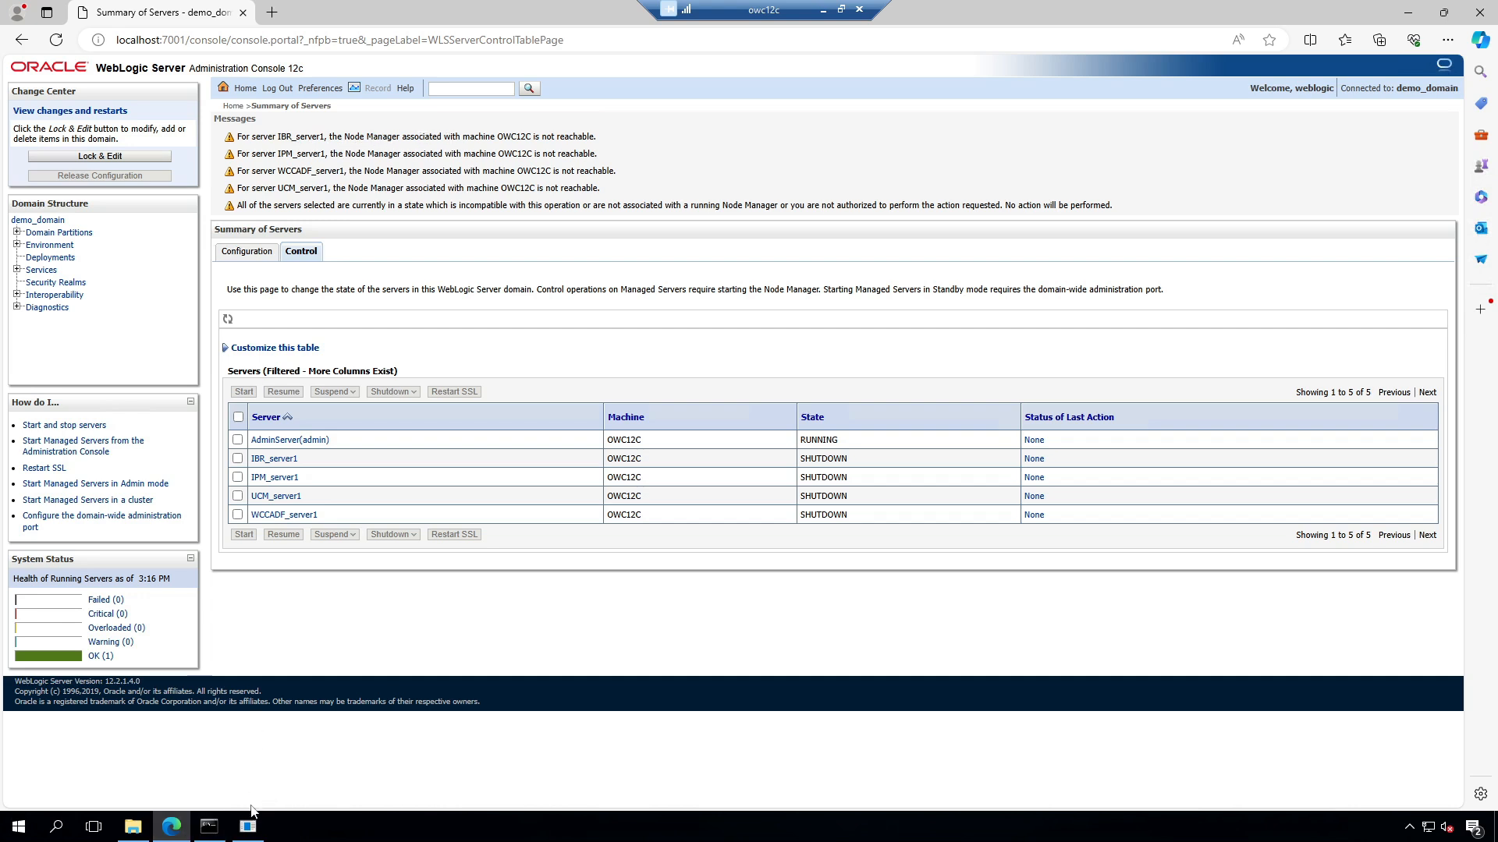
Step: Launch Command Prompt as administrator from the Start menu
click(132, 827)
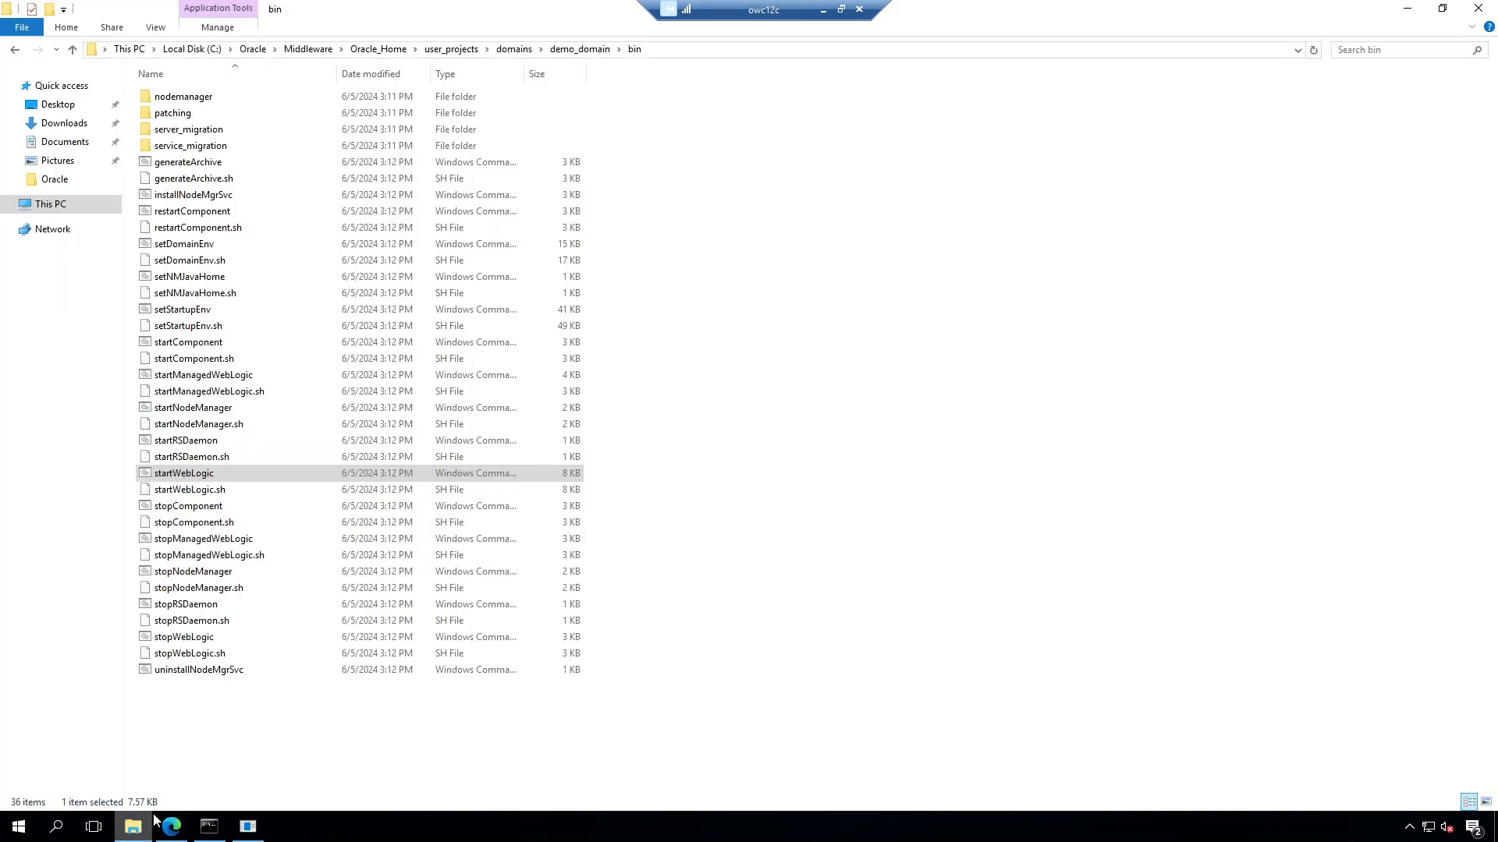
click(18, 831)
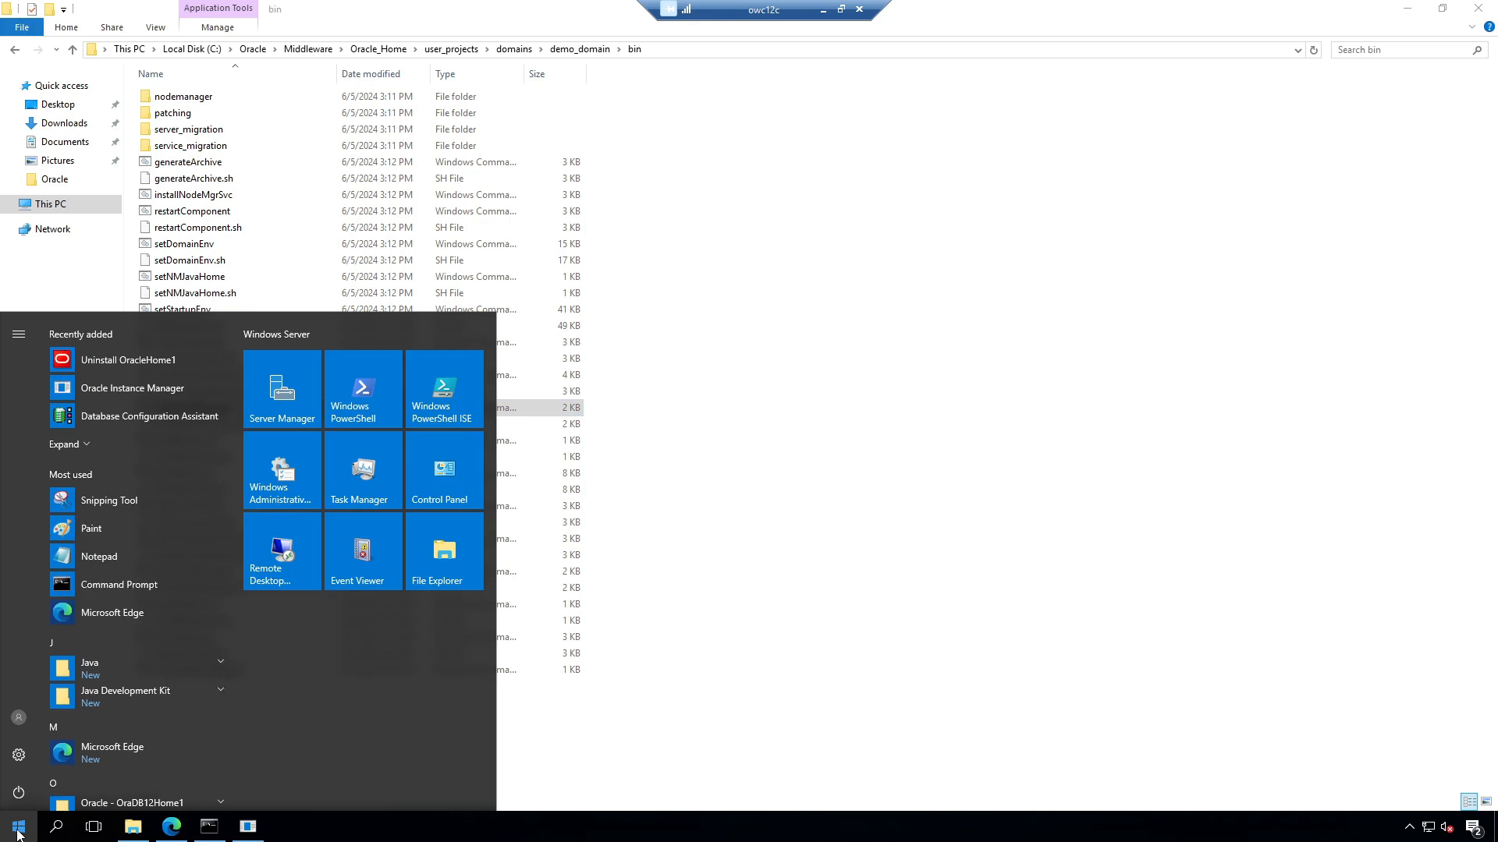
right_click(121, 583)
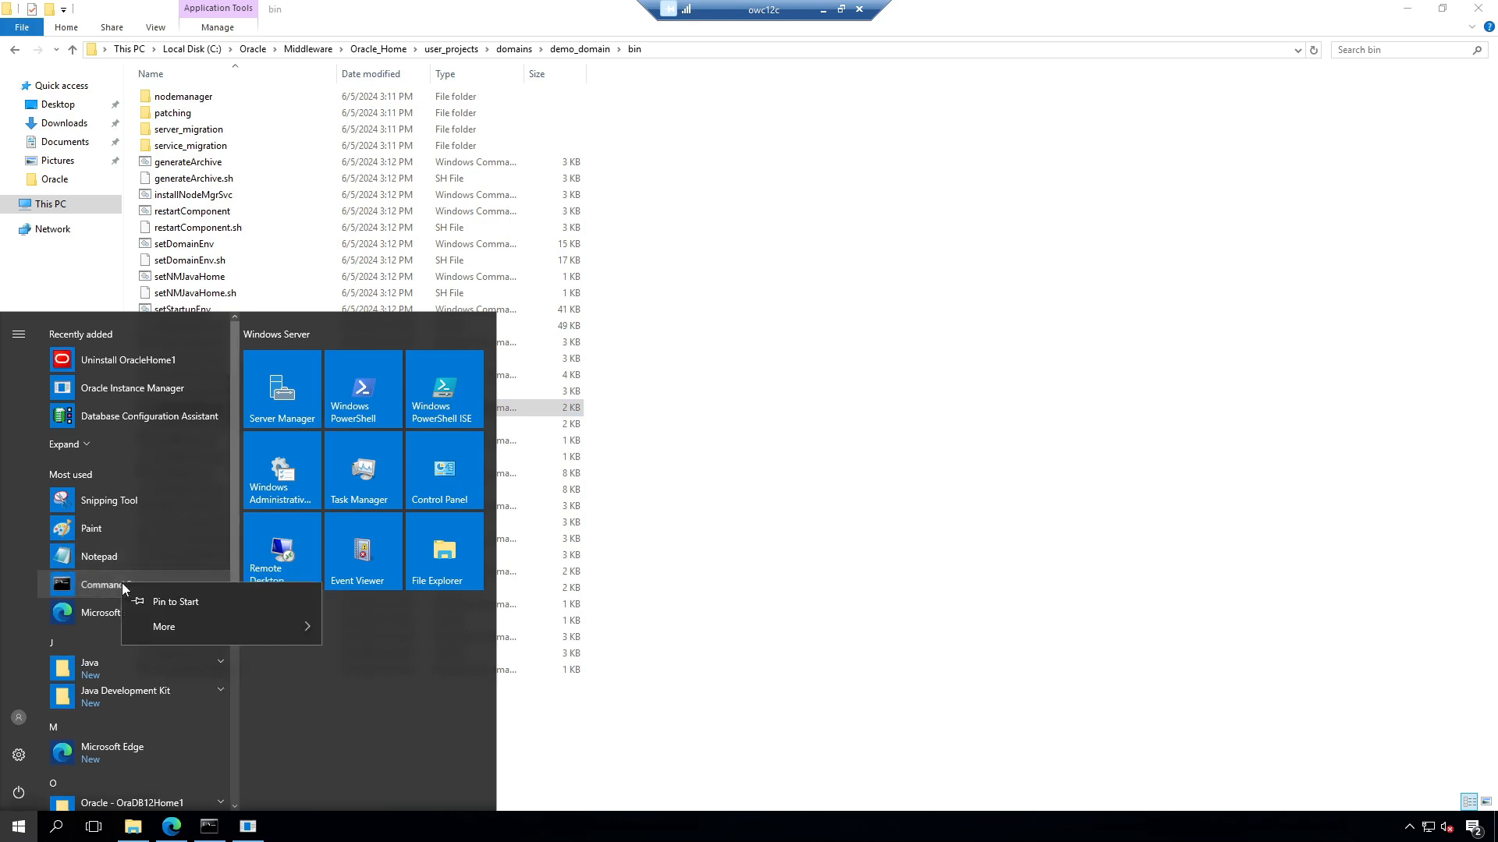
mouse_move(176, 623)
click(397, 684)
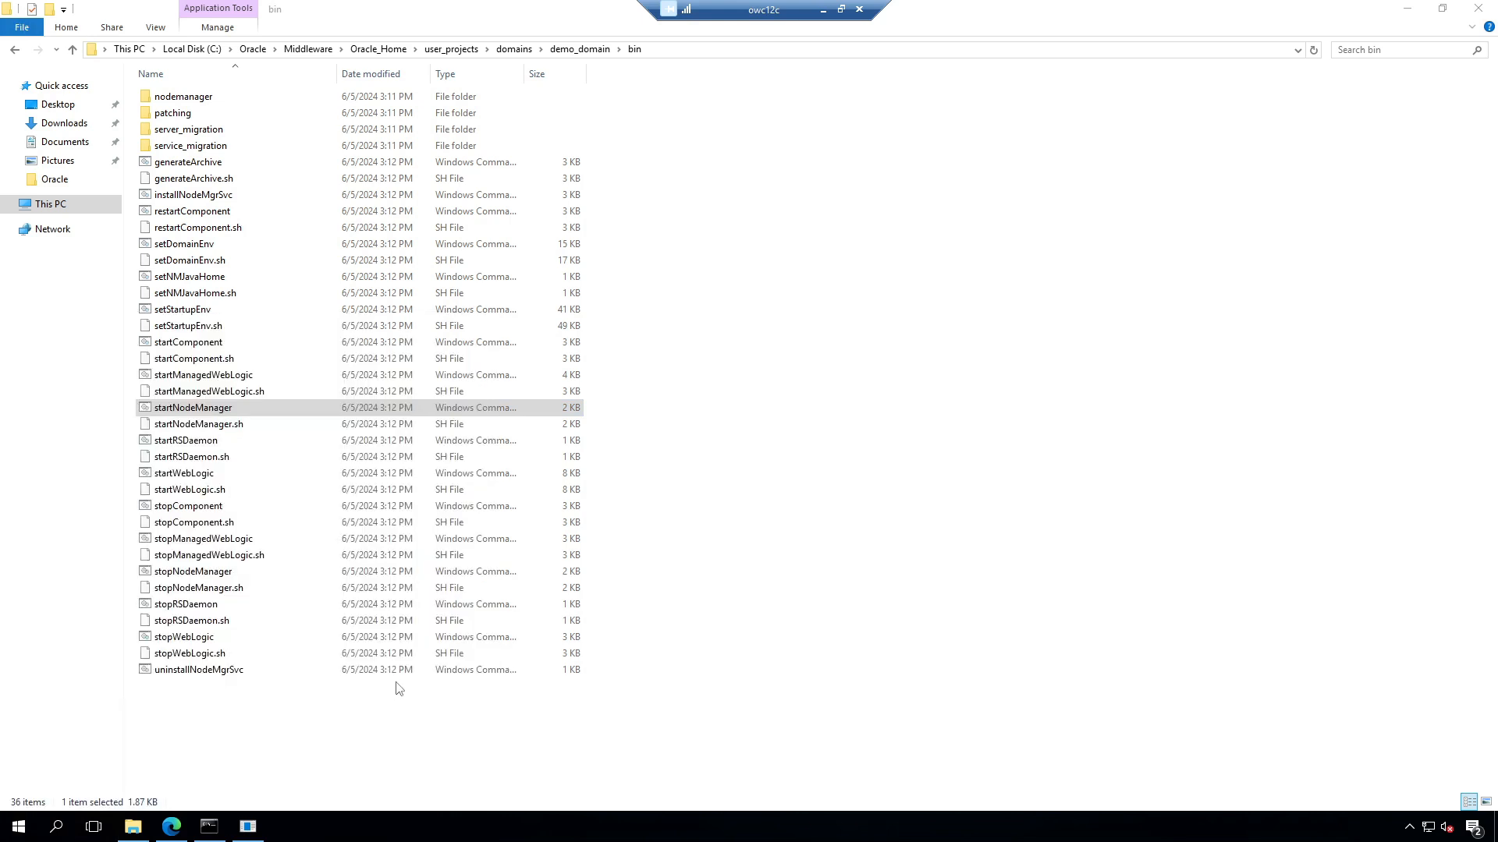
Step: Change into the demo_domain bin folder and run startNodeManager.cmd
click(691, 48)
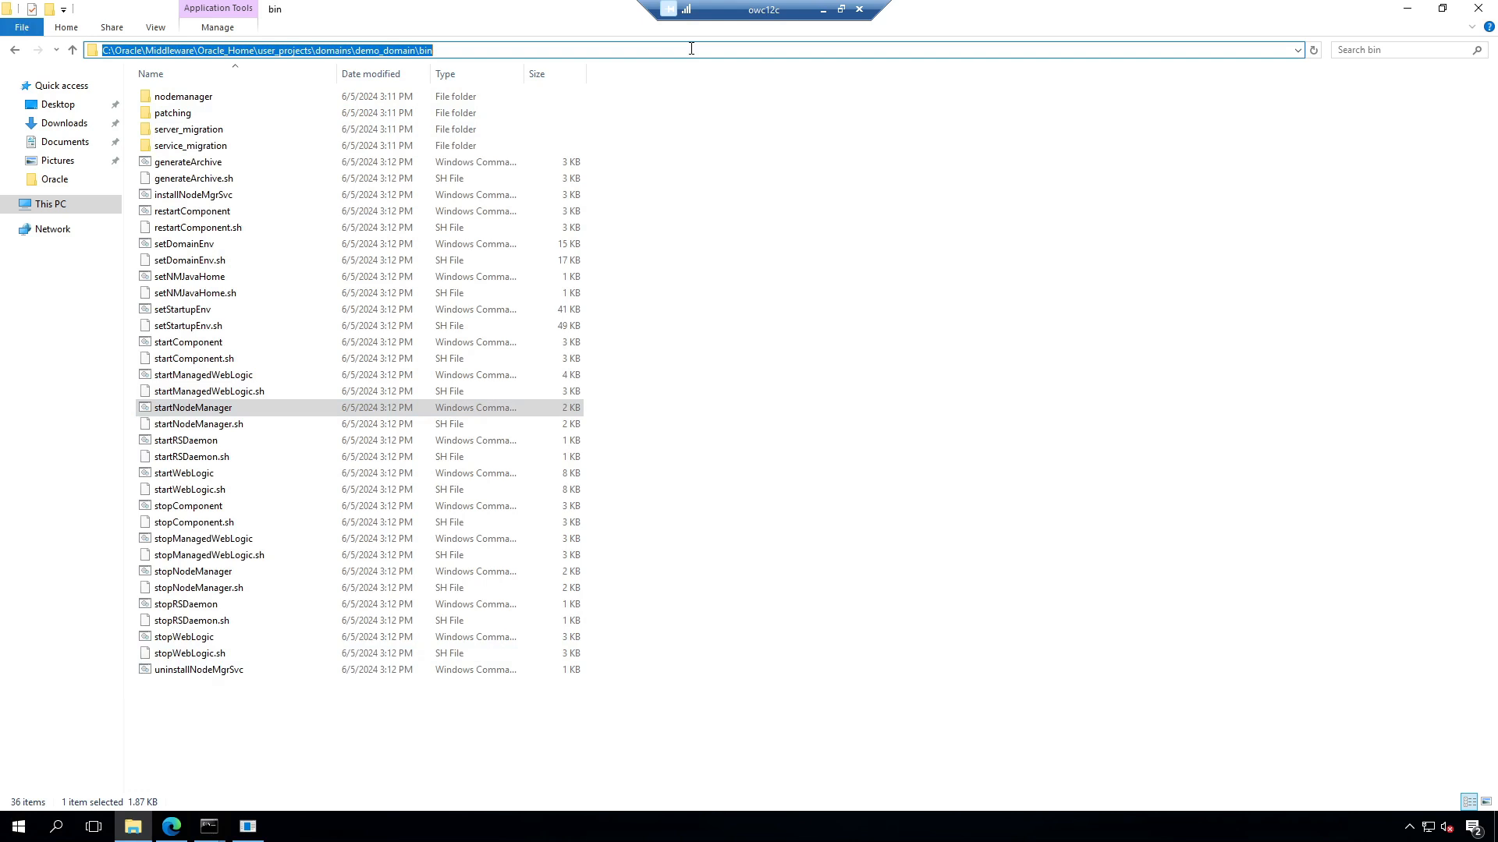
click(209, 826)
click(293, 745)
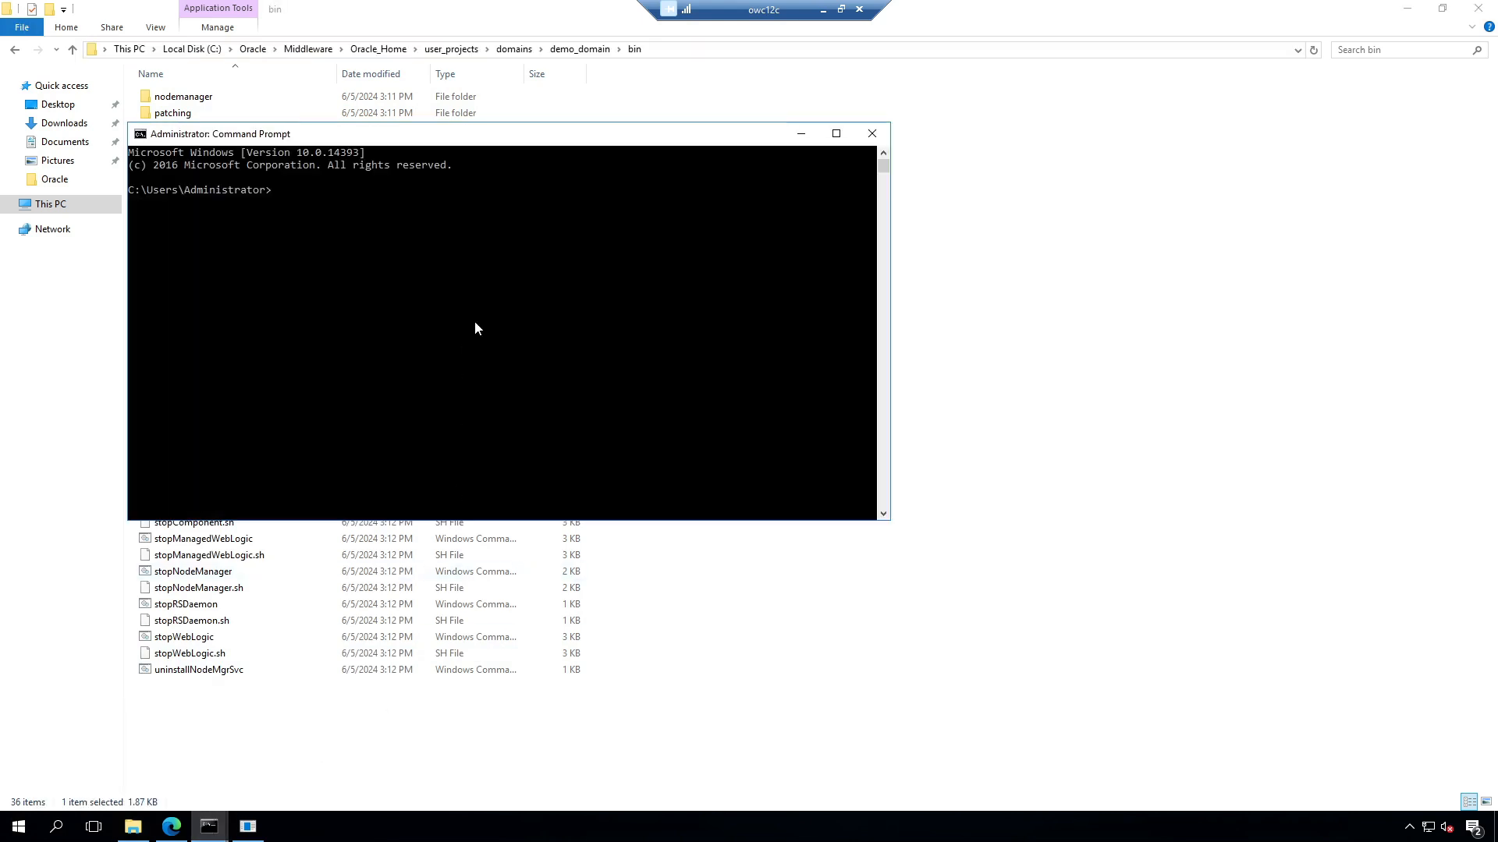
text(cd)
text(C:\Oracle\Middleware\Oracle_Home\user_projects\domains\demo_domain\bin)
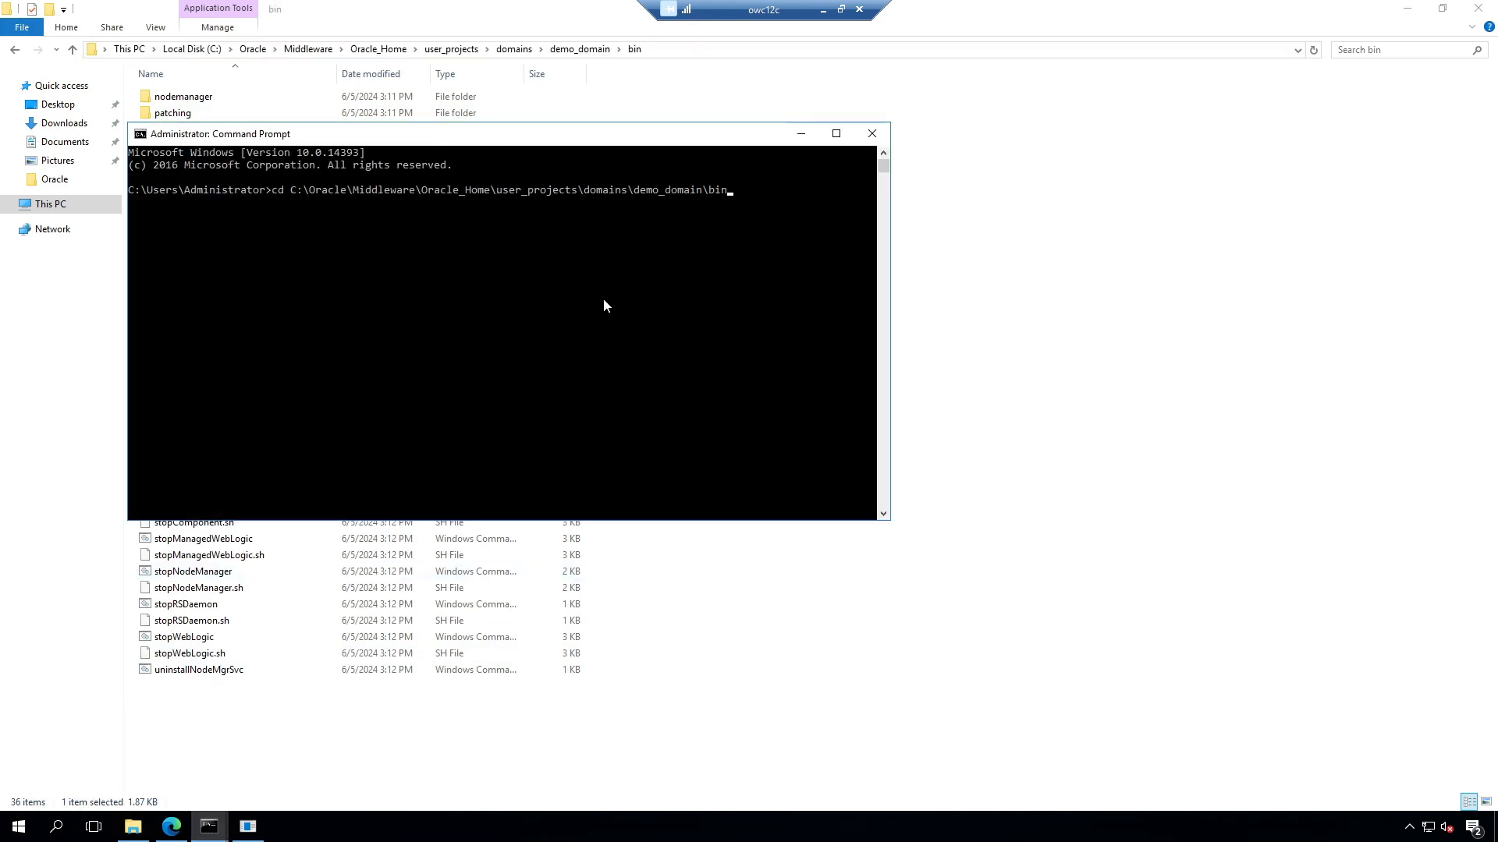
key(Return)
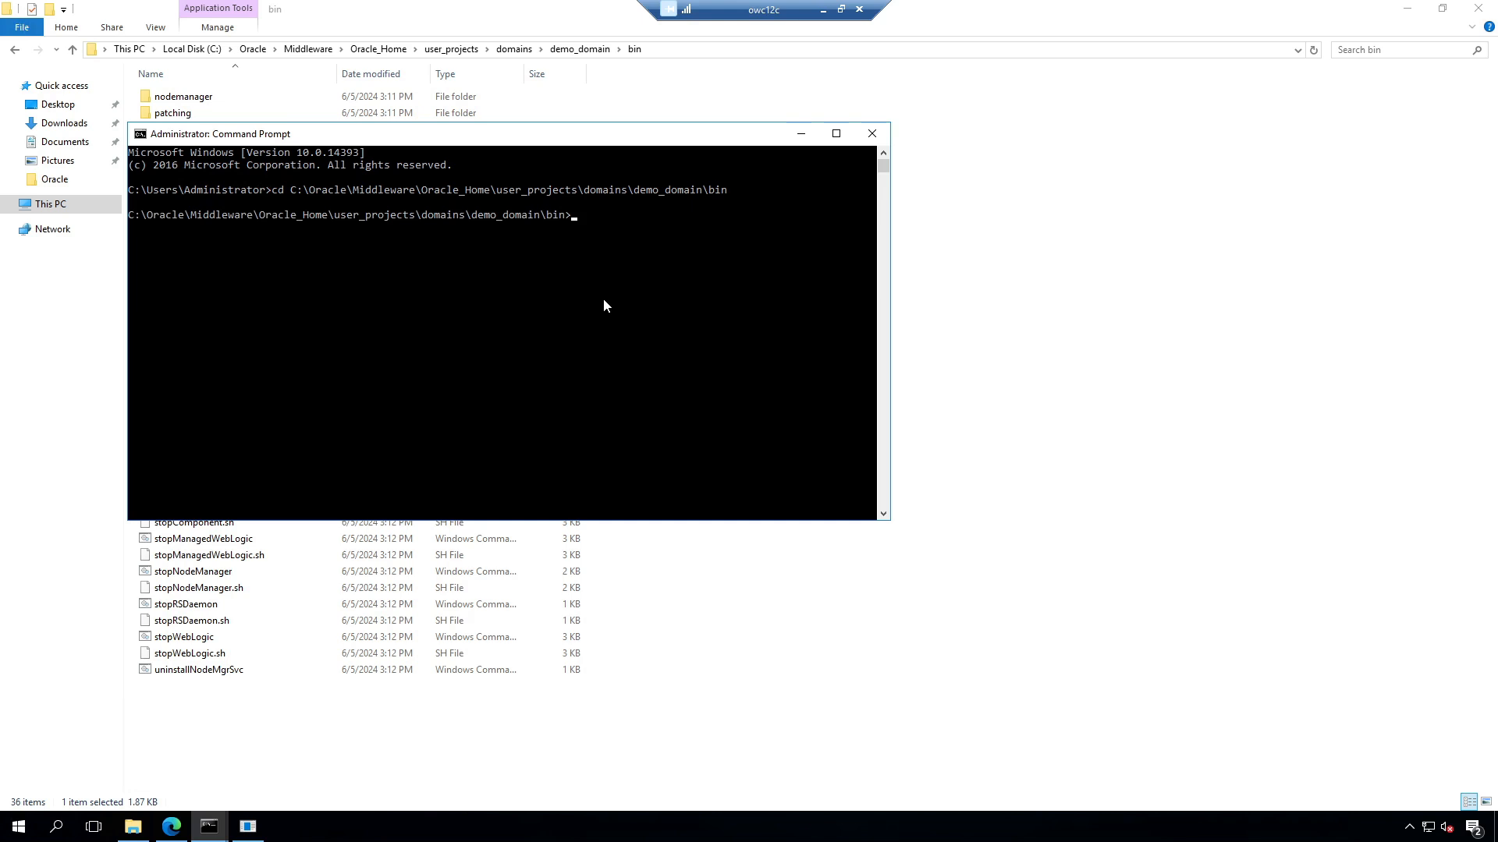
text(startNodeManager.cmd)
key(Return)
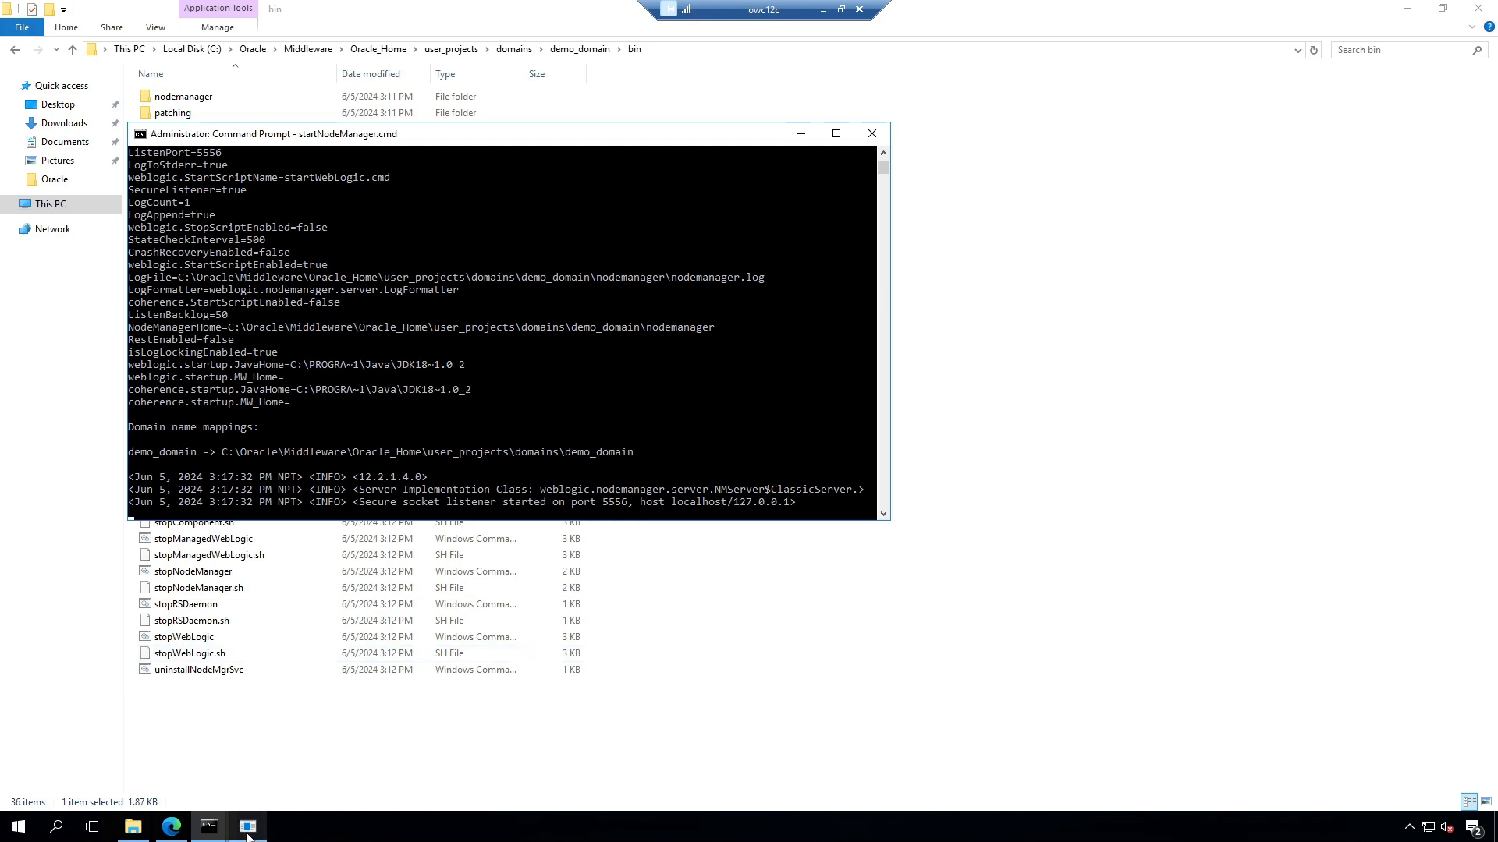
Step: Start IBR_server1, IPM_server1, UCM_server1 and WCCADF_server1 from the refreshed Control tab, confirming with Yes
click(171, 827)
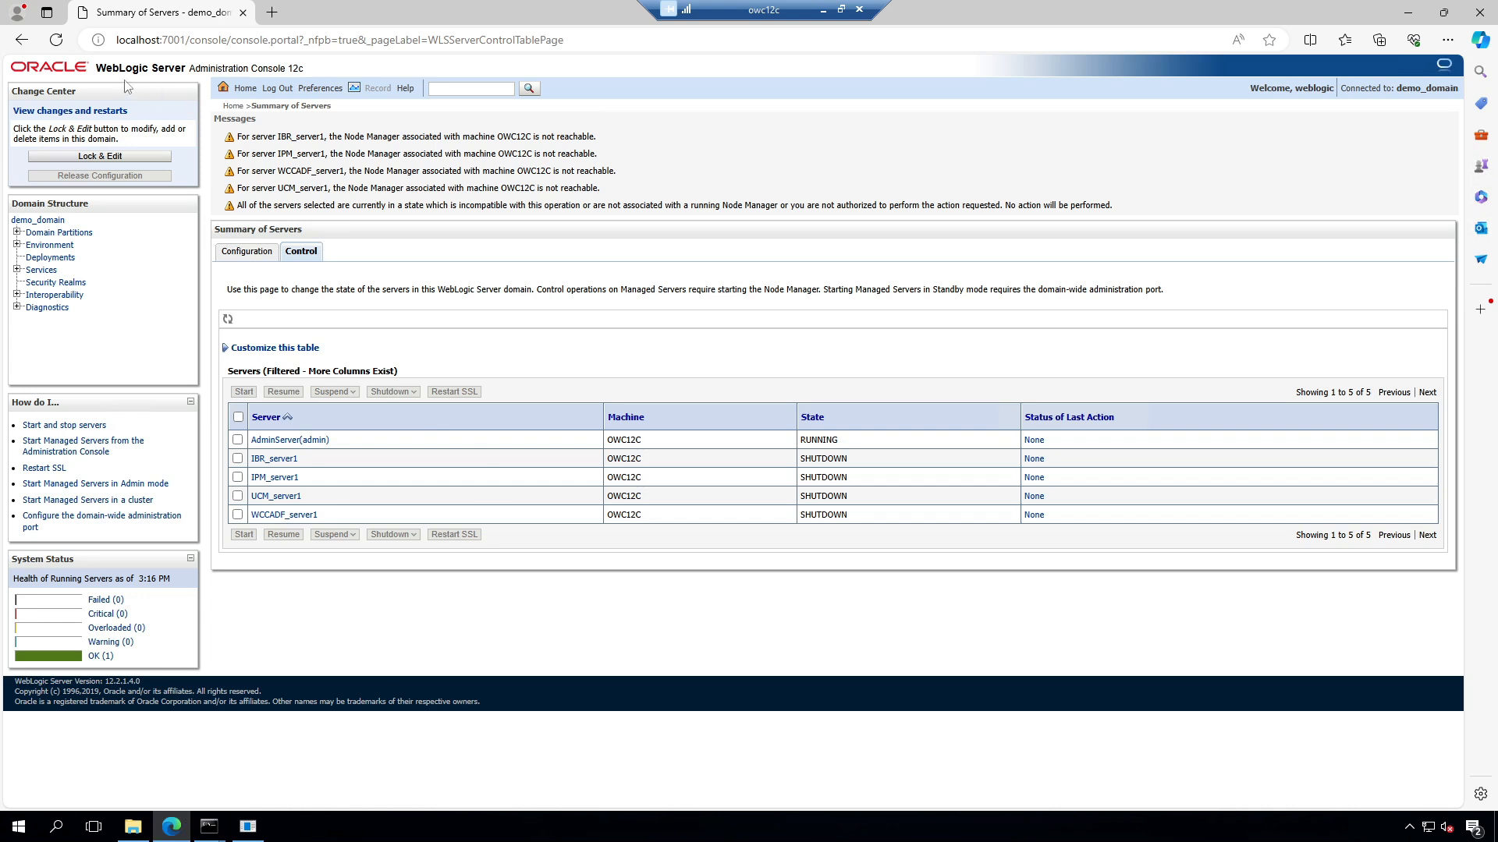
click(56, 40)
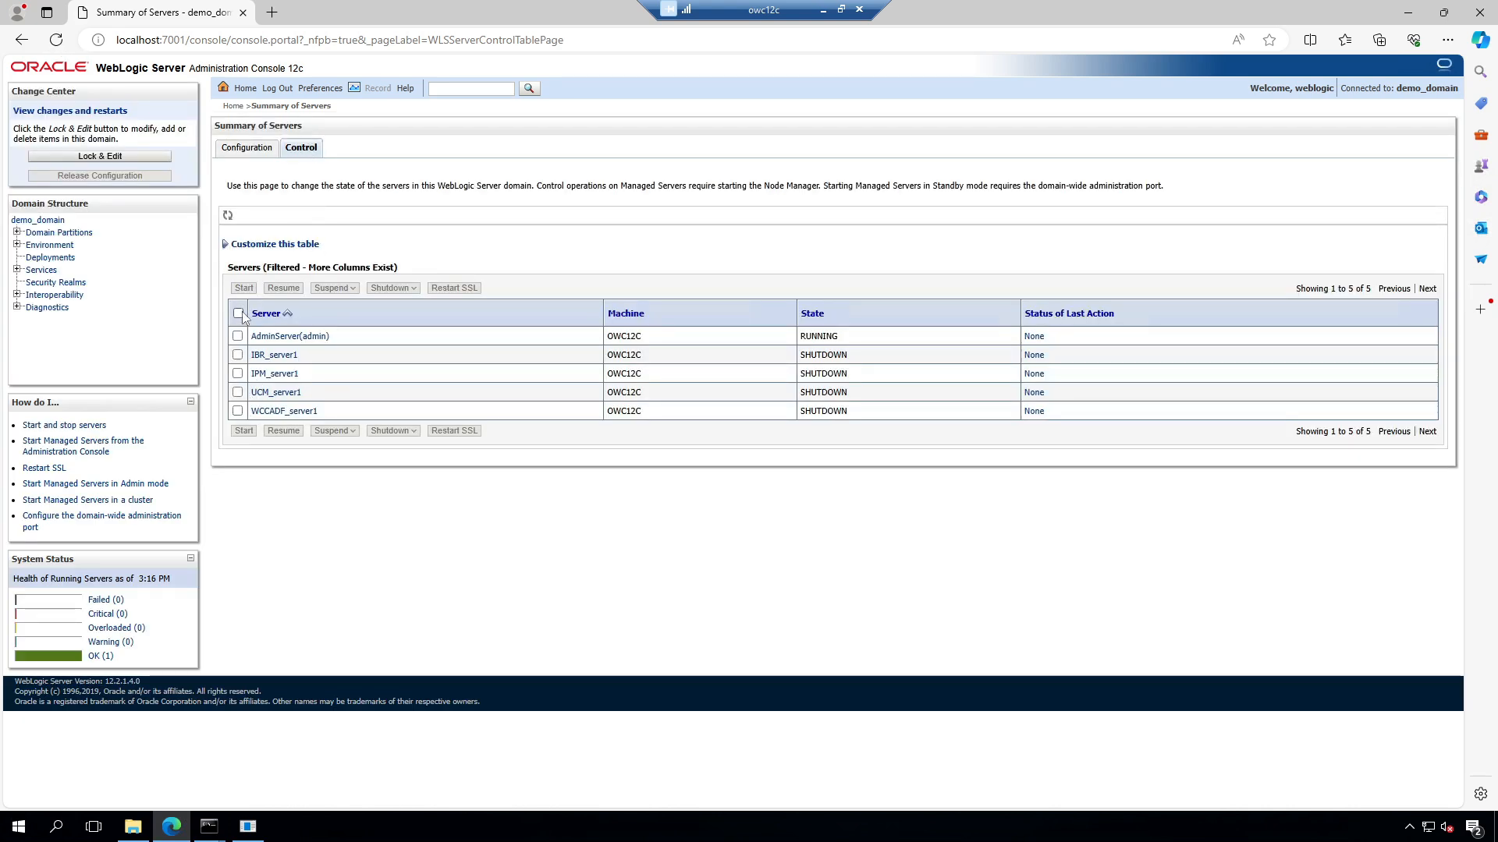
click(237, 355)
click(237, 373)
click(237, 393)
click(237, 411)
click(244, 432)
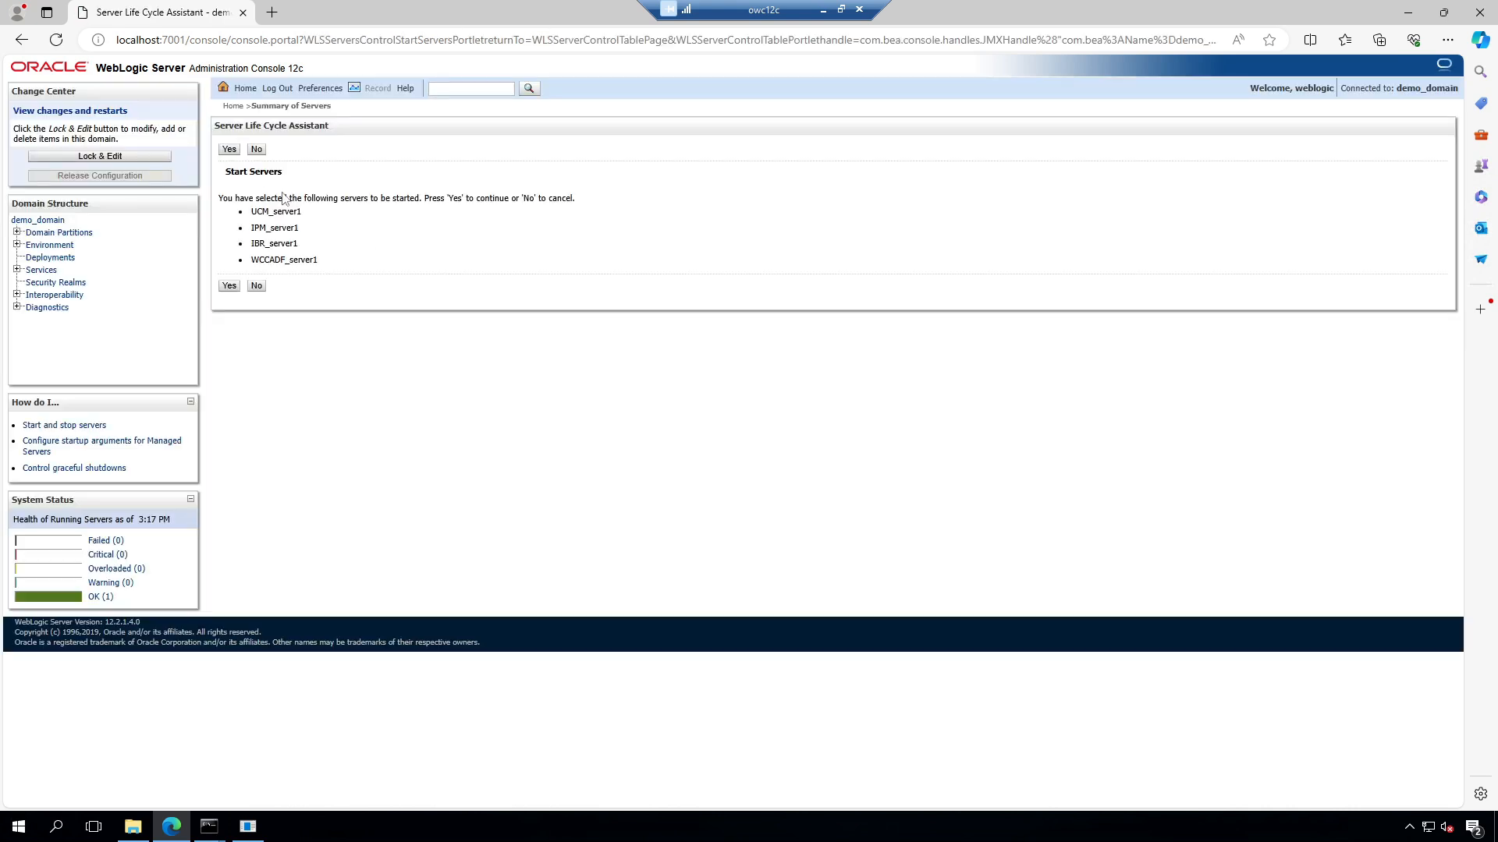
click(228, 287)
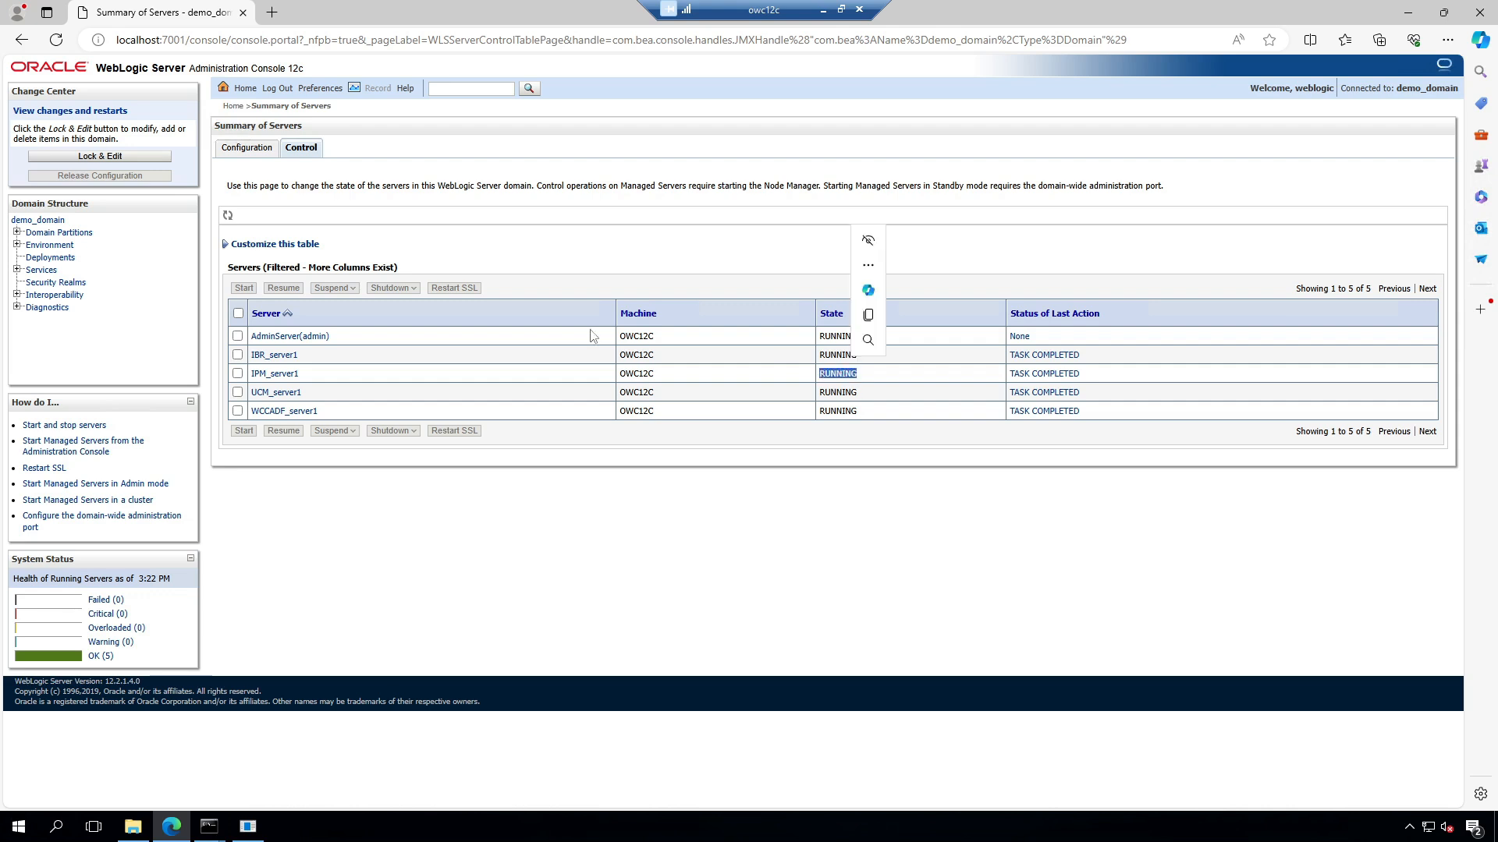
Step: Verify all five servers show RUNNING and OK, then copy the localhost:7001 address into a new tab
click(244, 149)
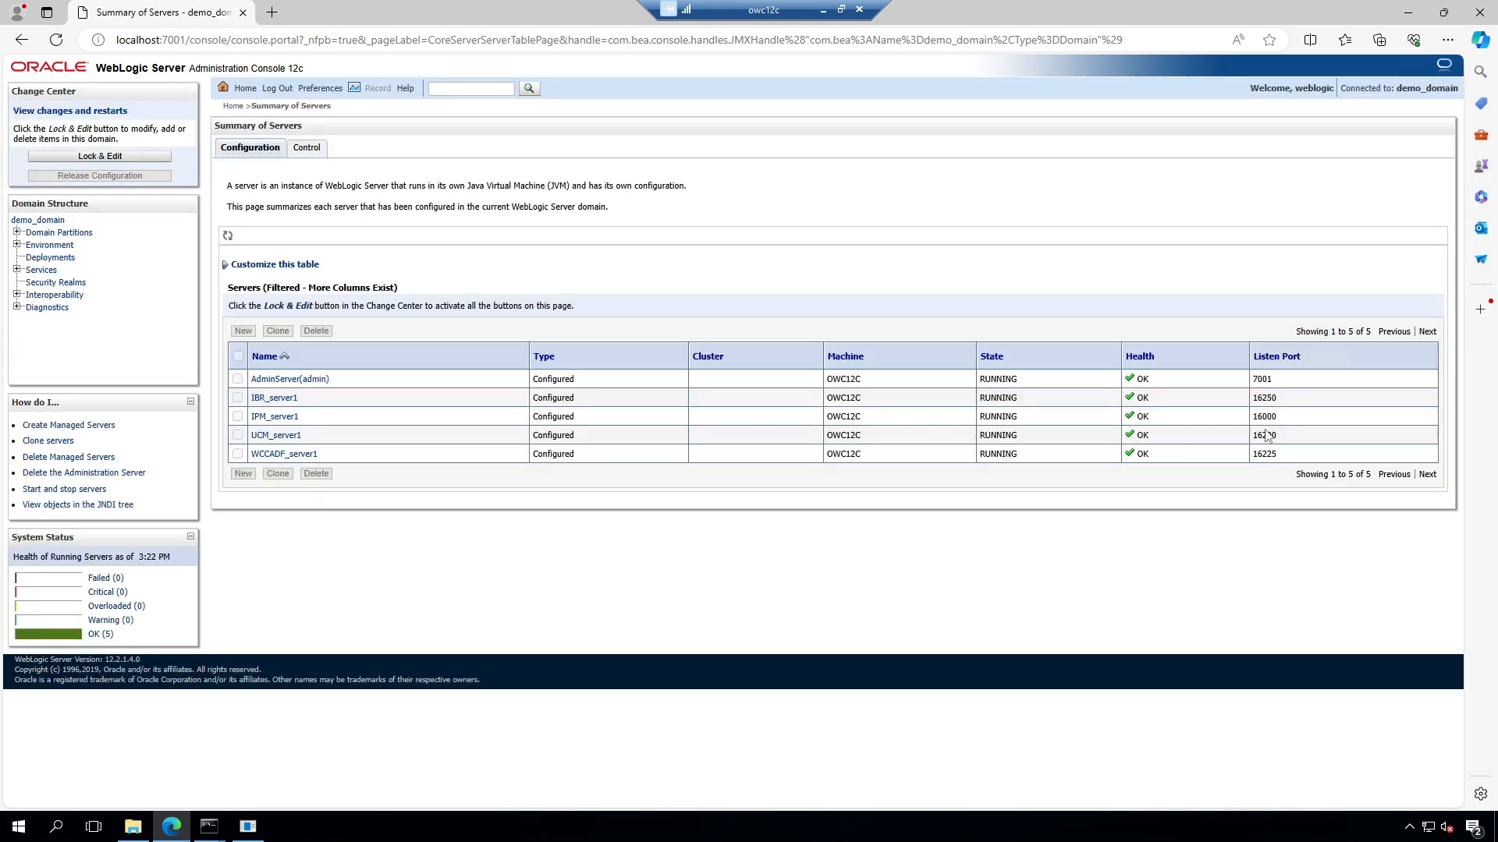
click(273, 13)
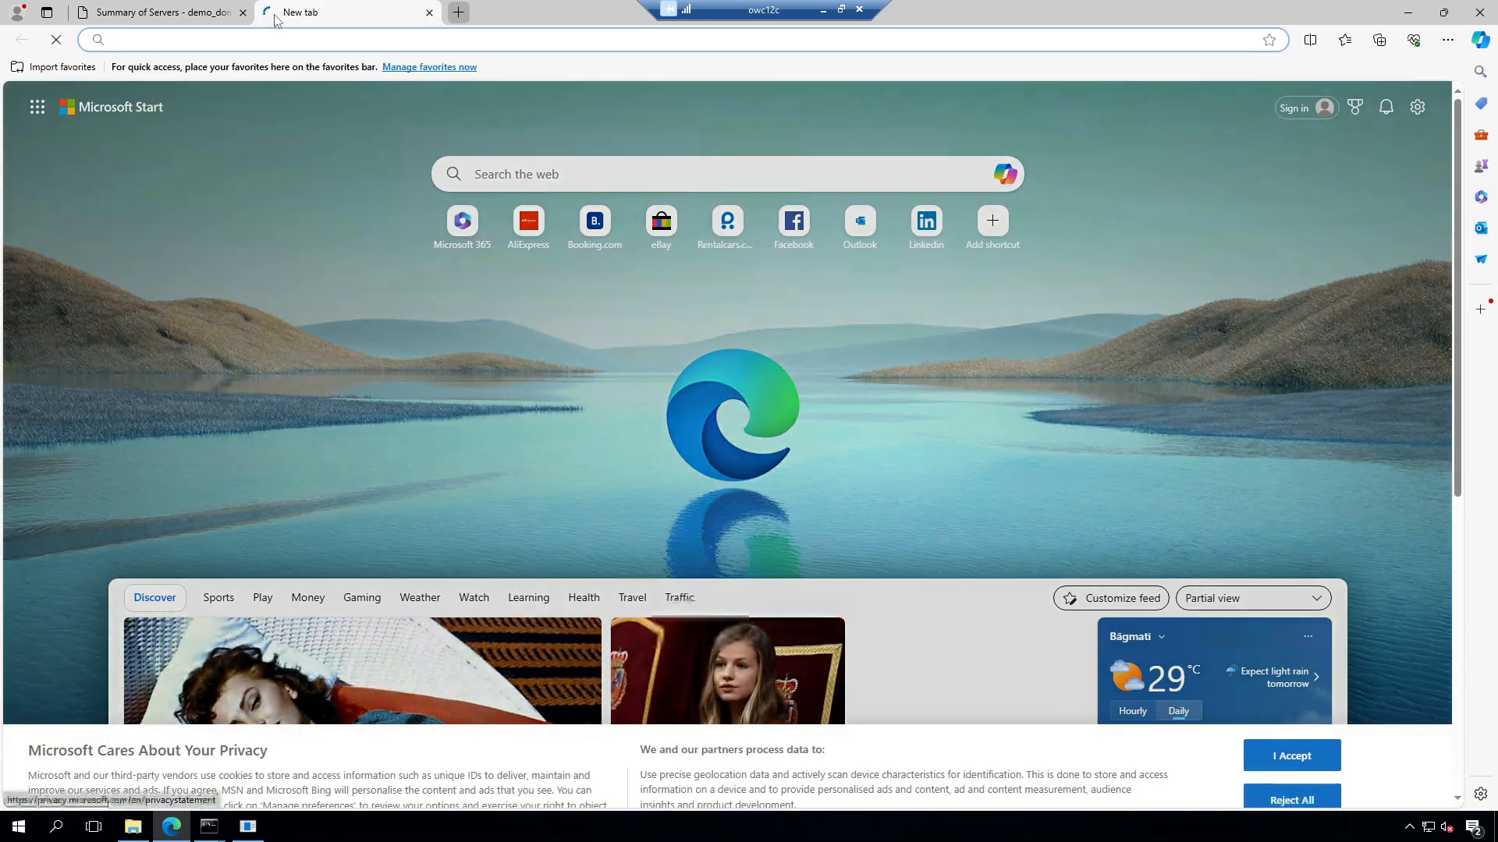
text(l)
key(BackSpace)
key(BackSpace)
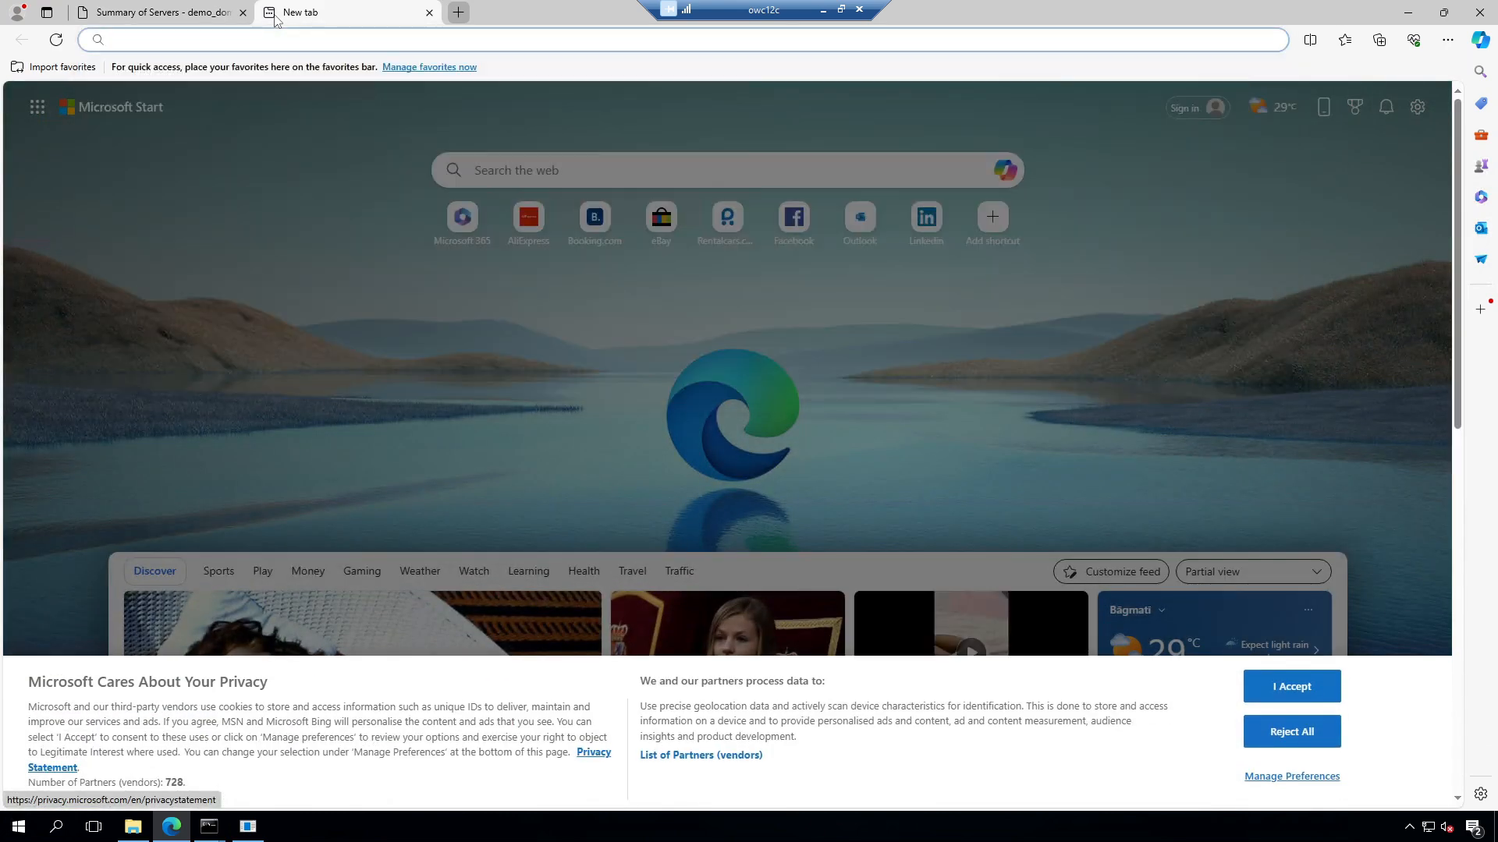
click(167, 14)
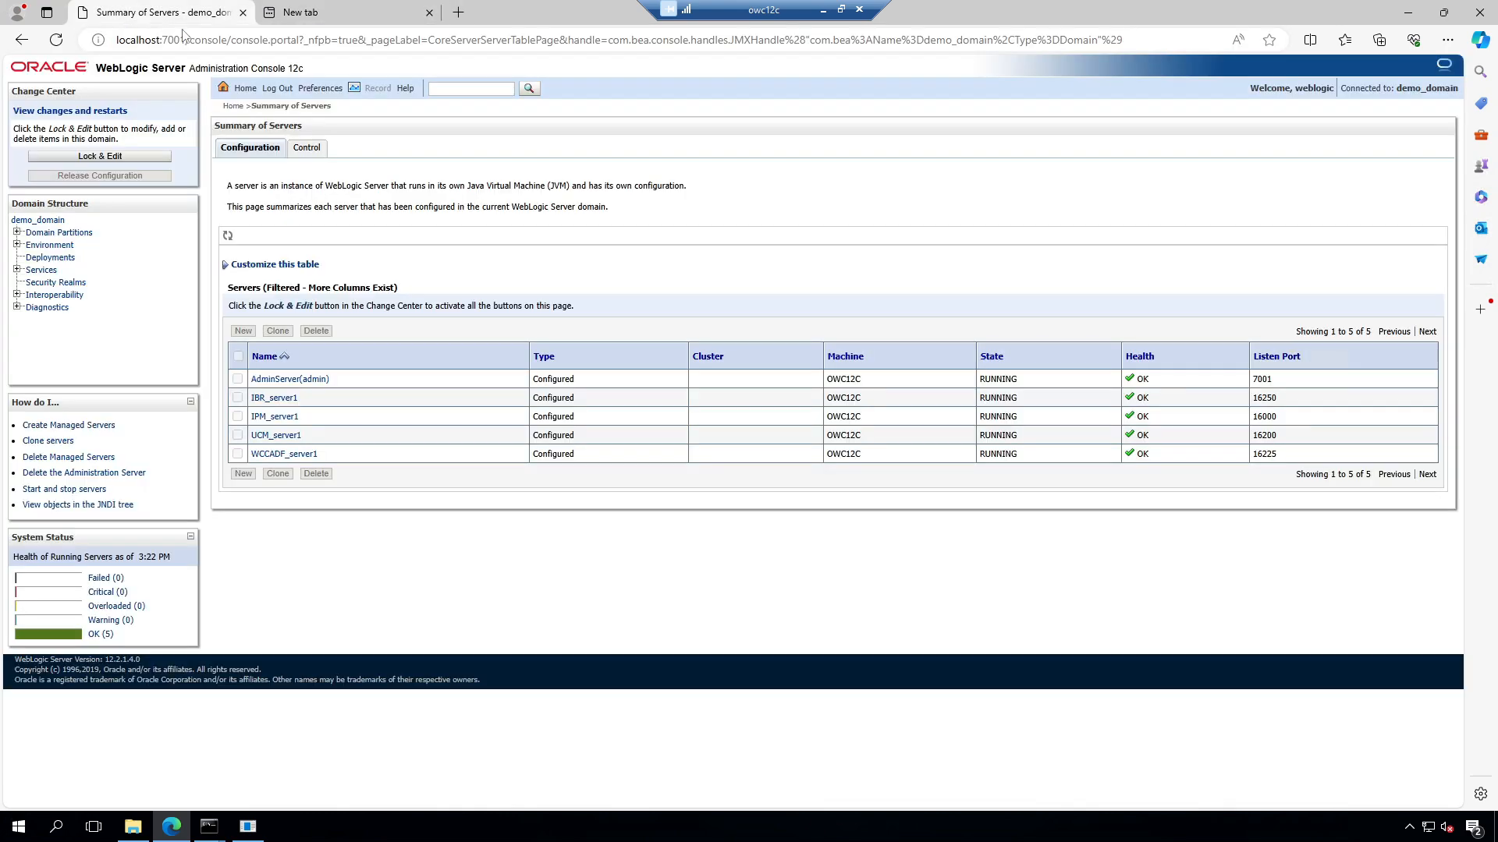
drag(185, 40, 47, 43)
key(ctrl+c)
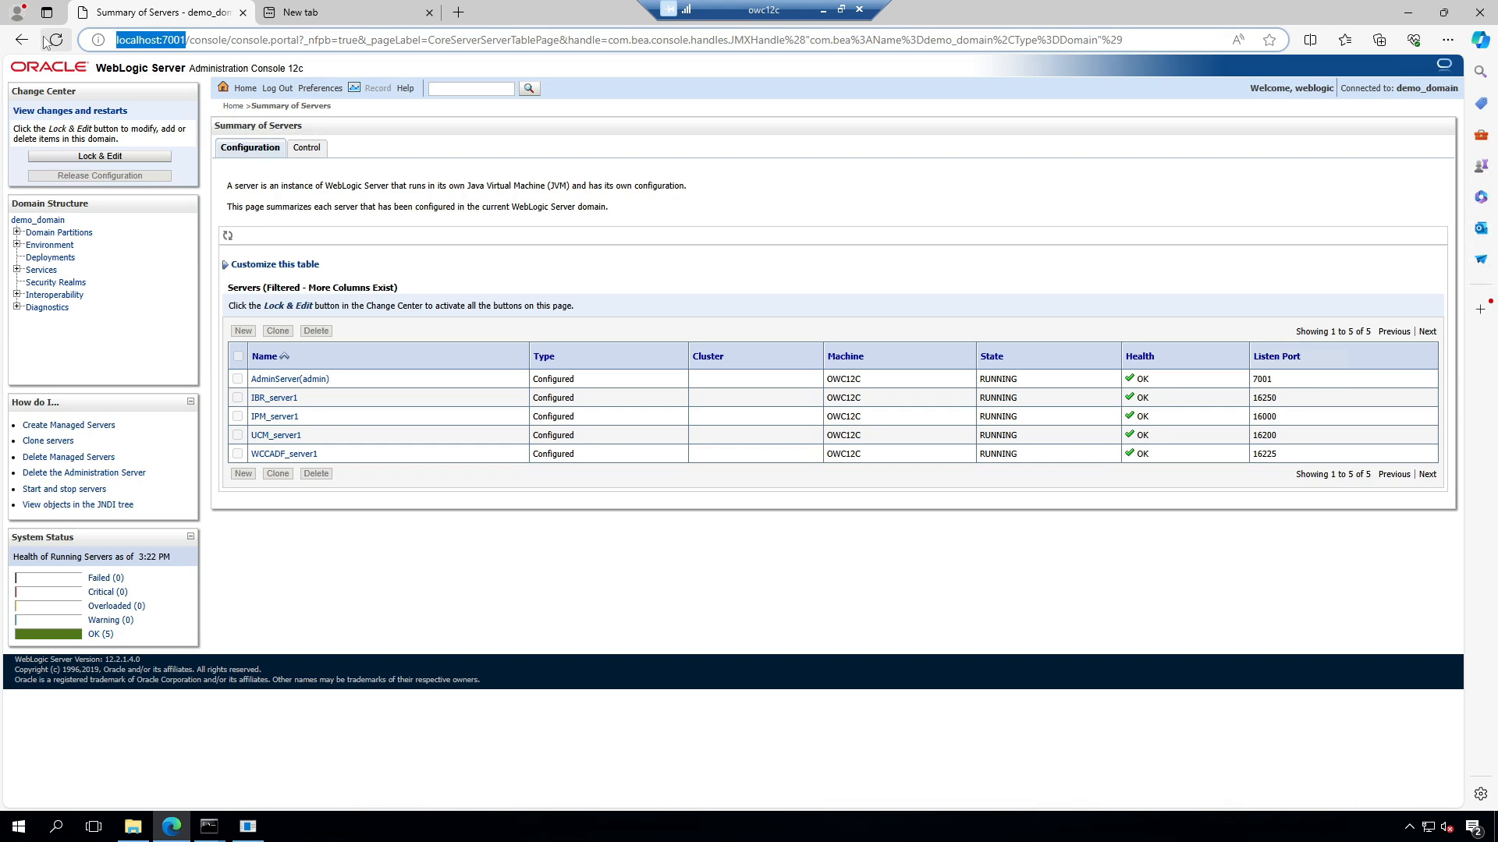
click(375, 18)
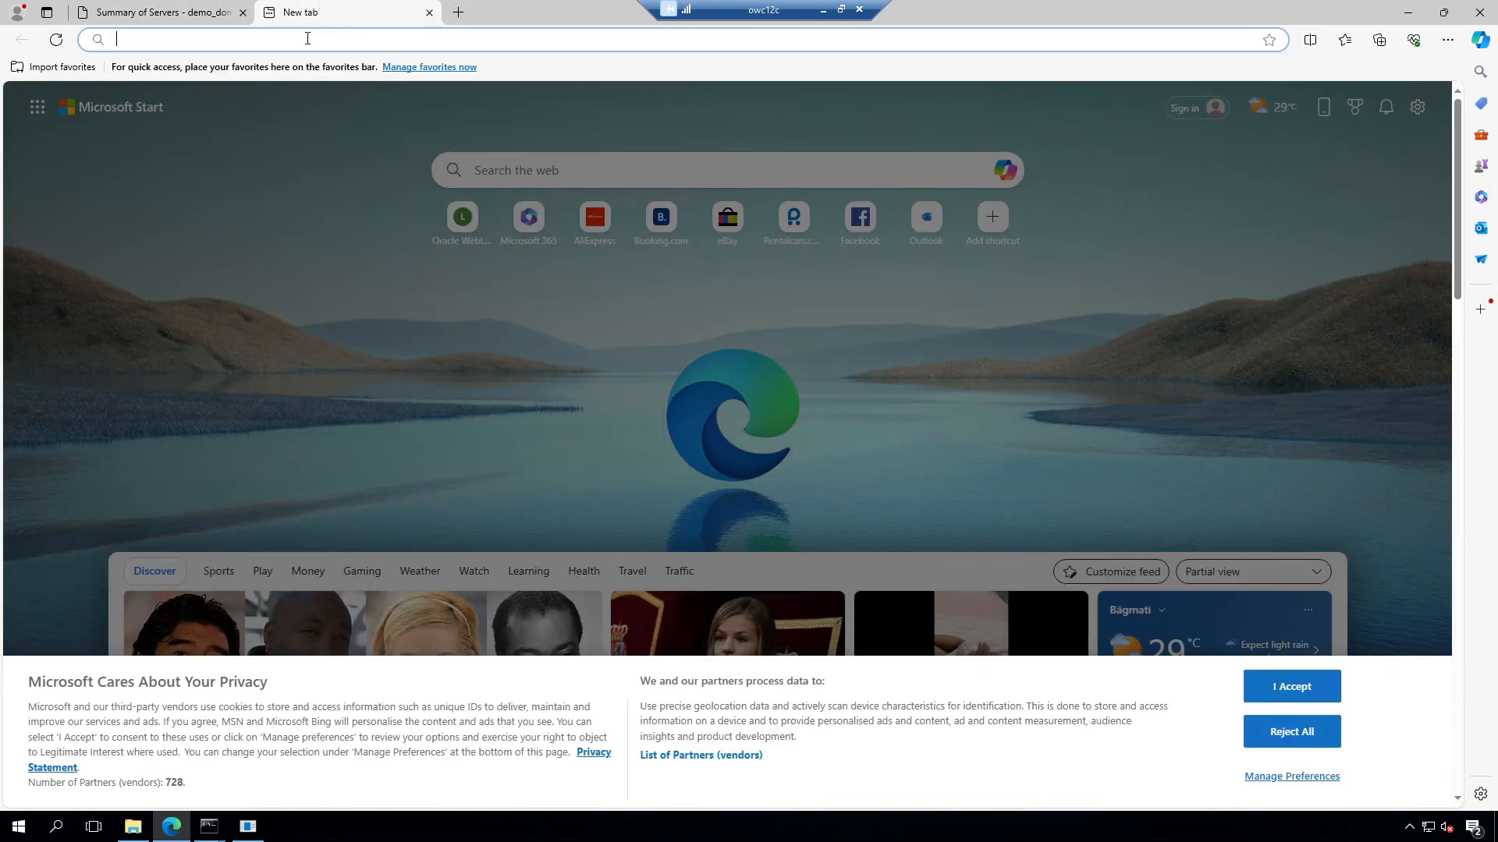
Step: Load the Enterprise Manager login page at localhost:7001/em
click(308, 39)
key(ctrl+v)
text(em)
key(Return)
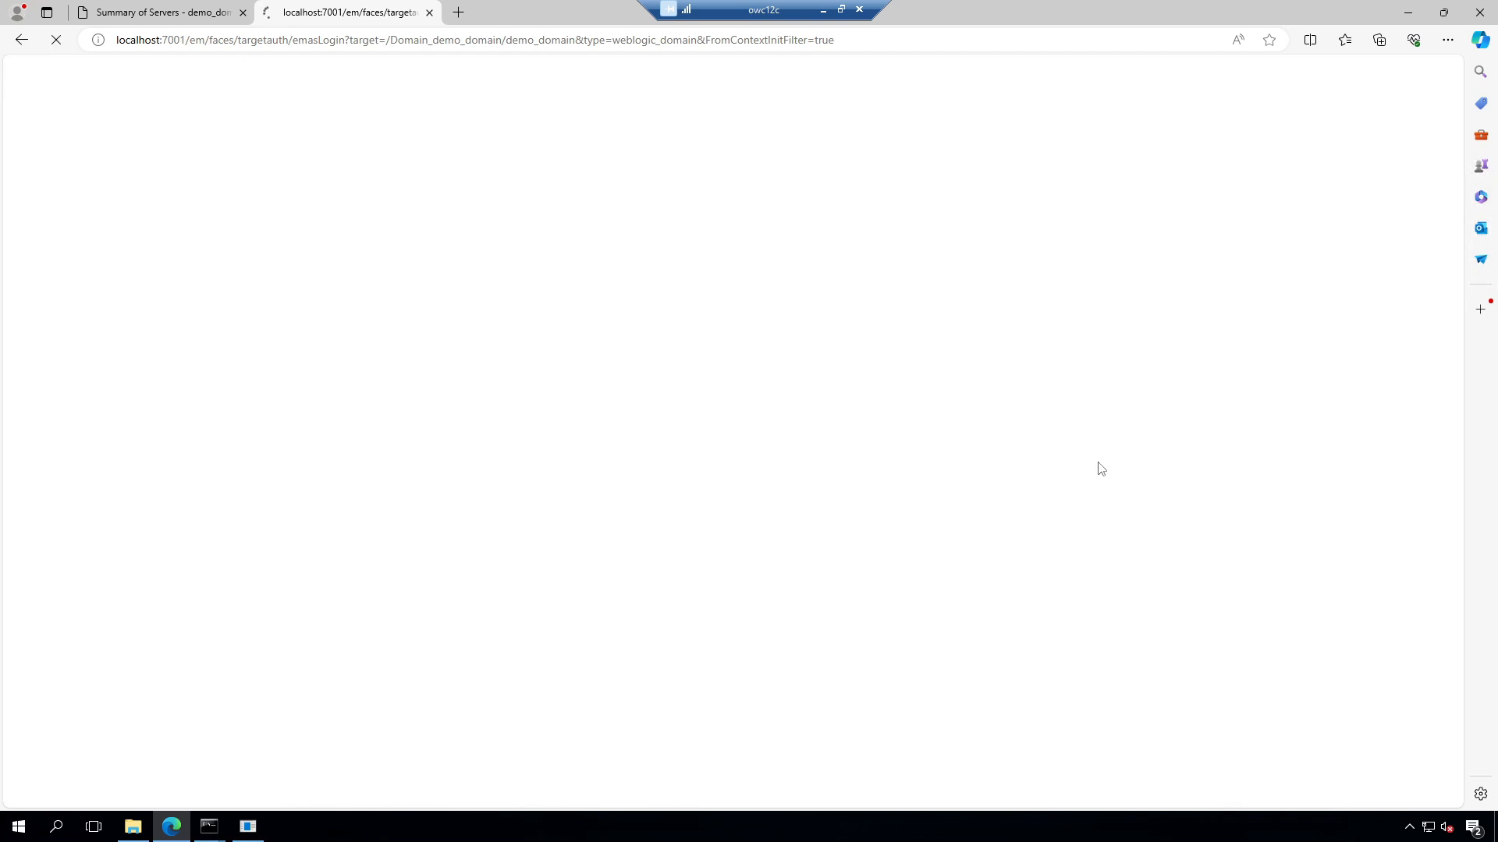
Step: In another tab, log in to WebCenter Content at localhost:16200/cs and submit its default configuration
click(458, 12)
key(ctrl+v)
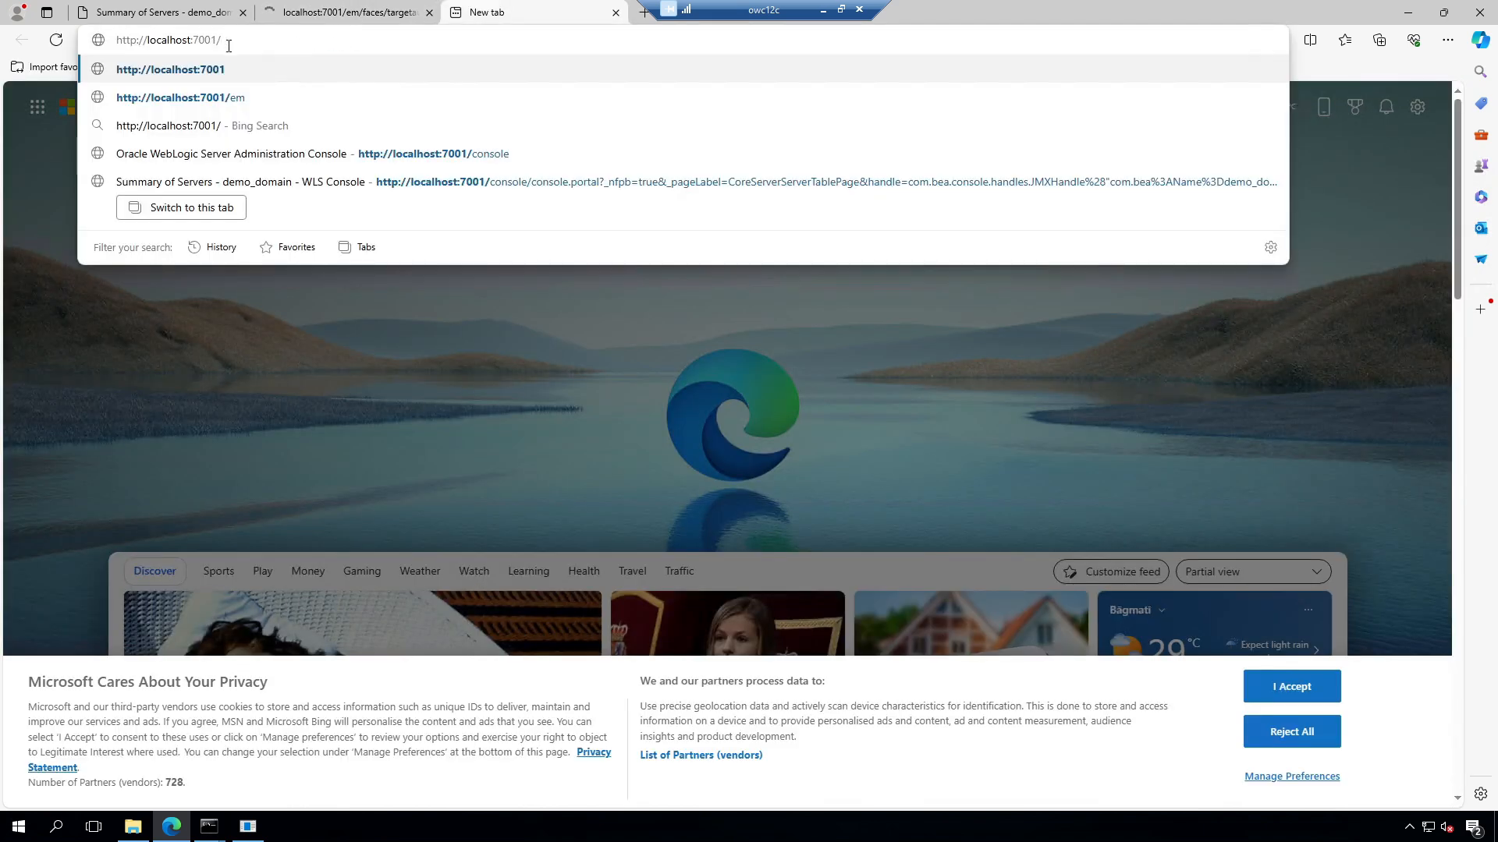
drag(195, 39, 230, 39)
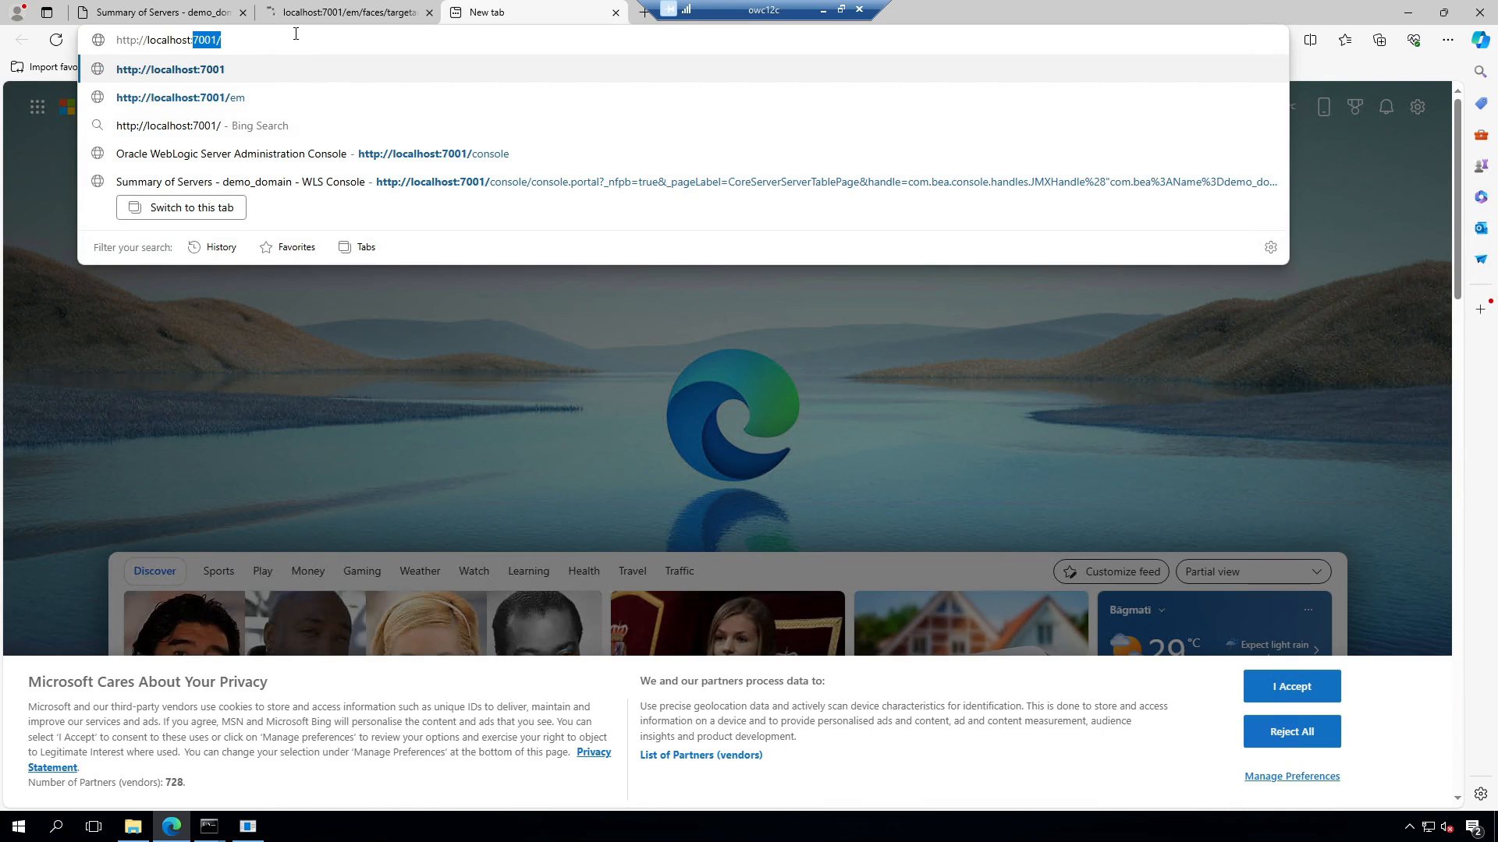
text(16200)
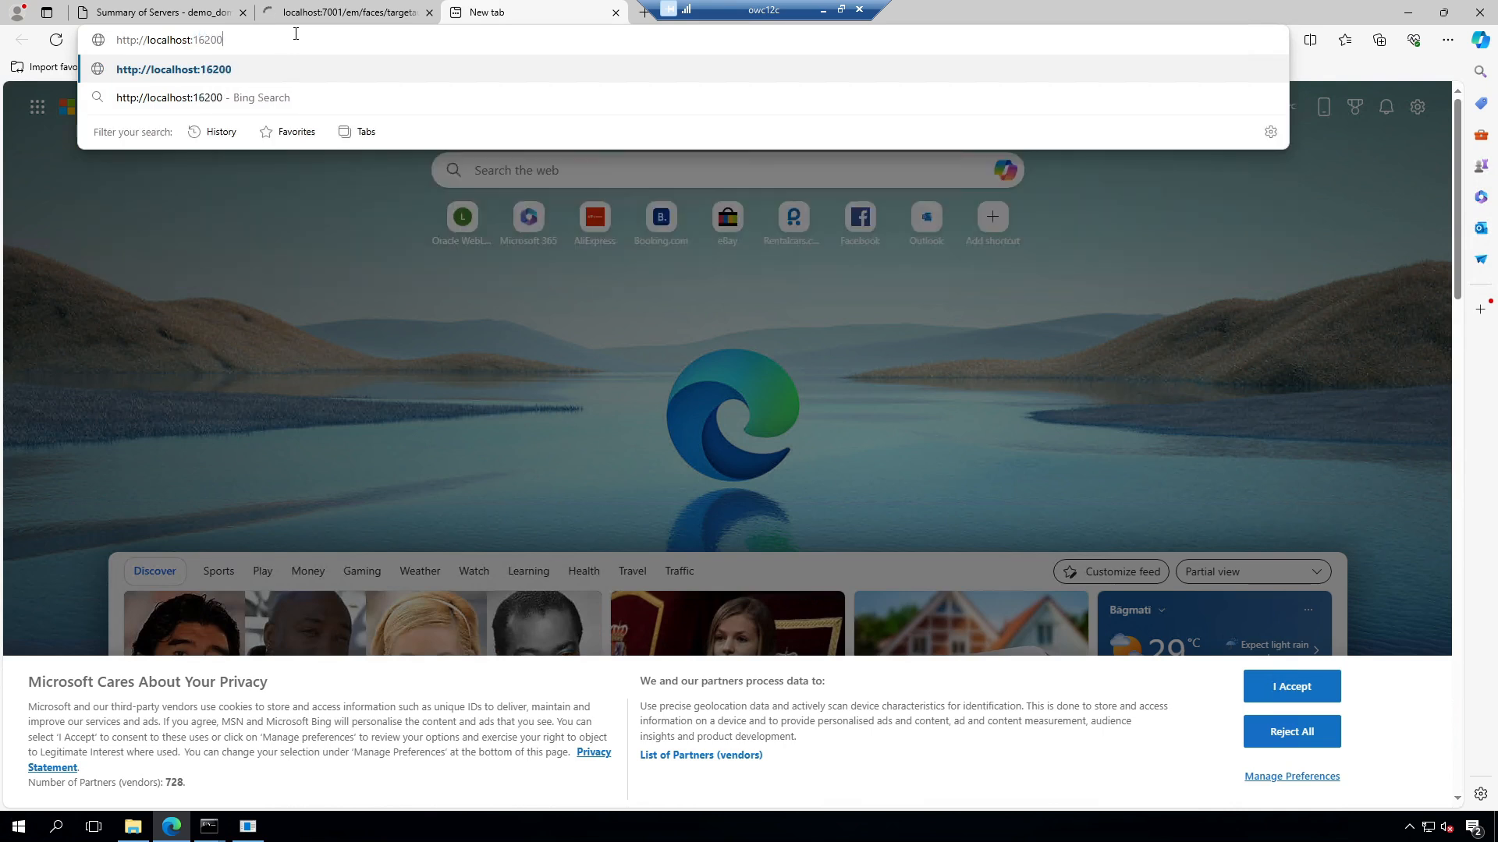
text(/cs)
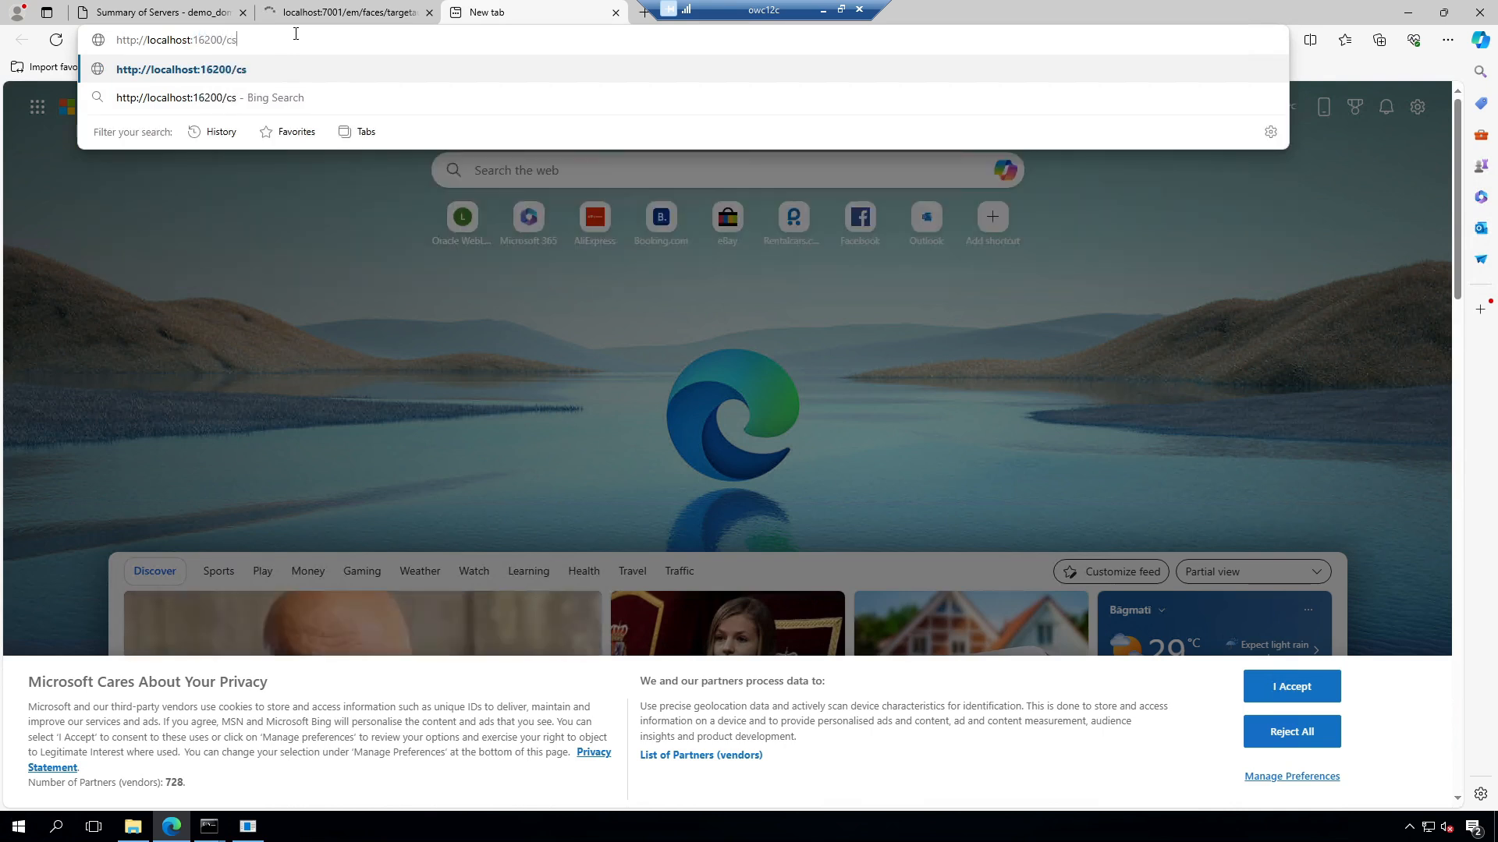
key(Return)
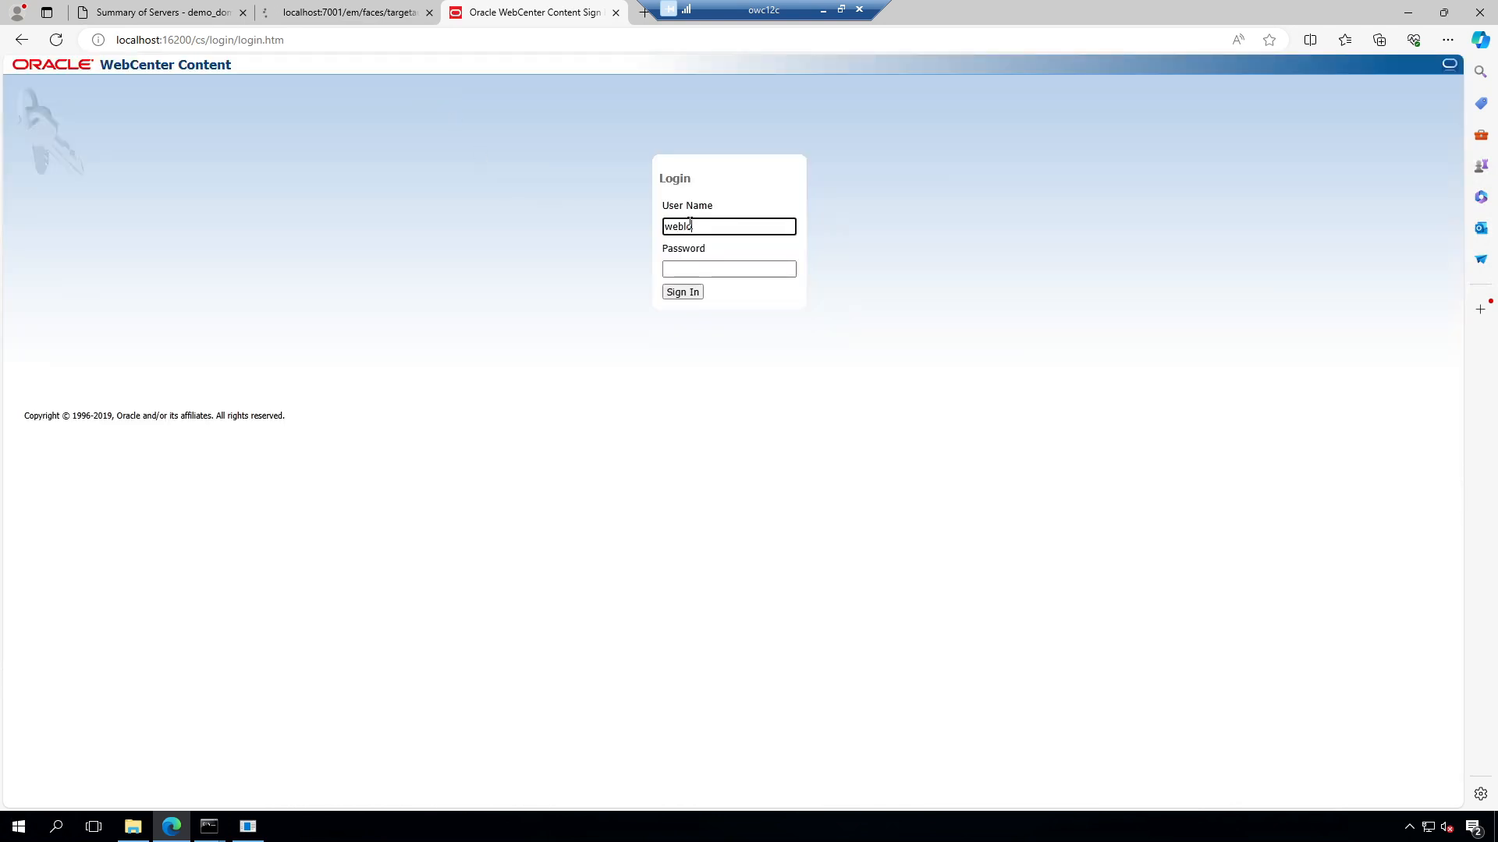
key(Tab)
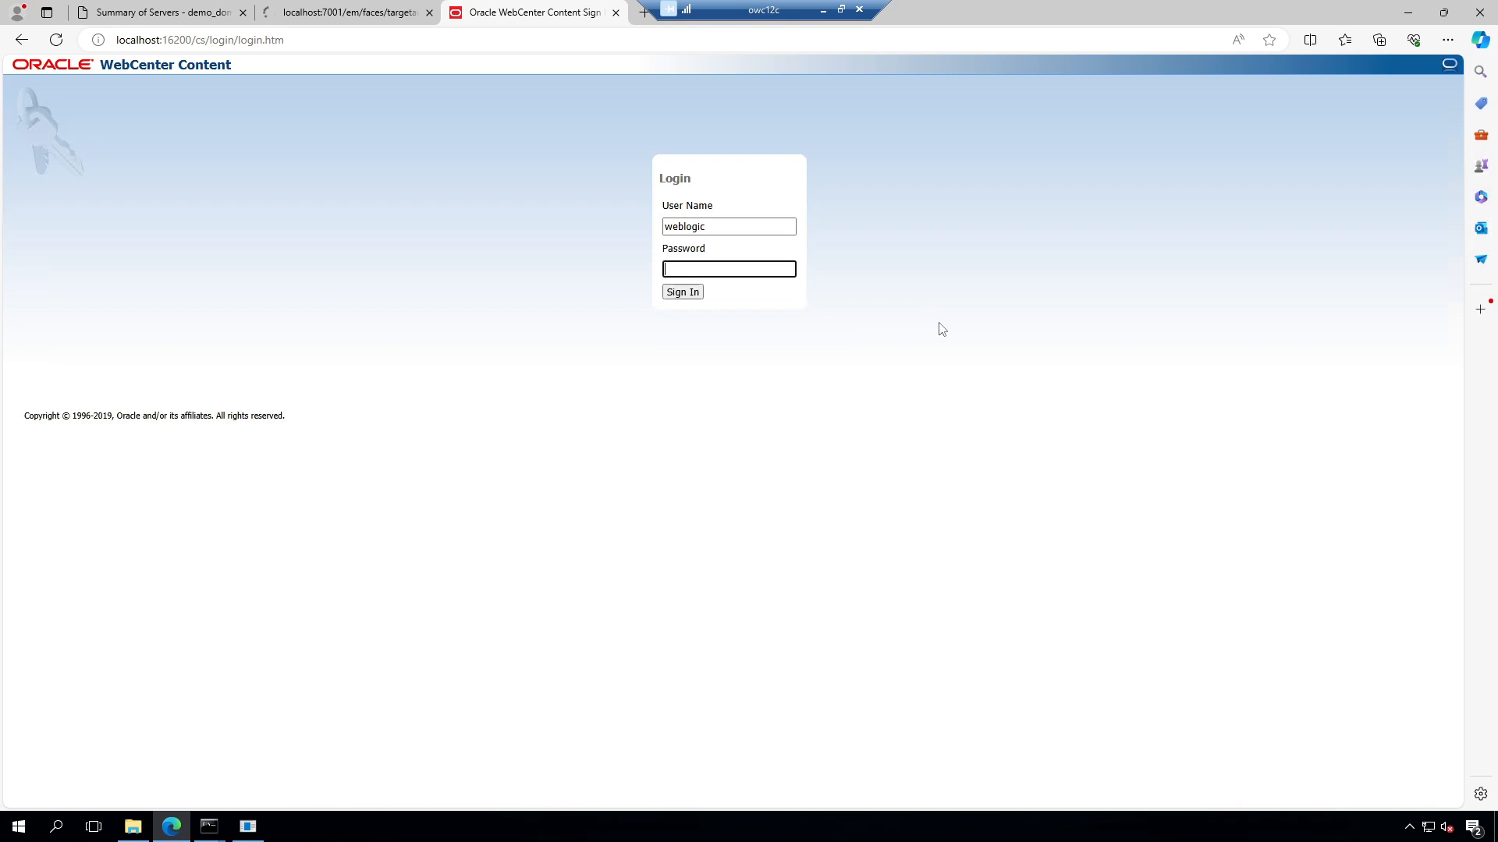
key(Return)
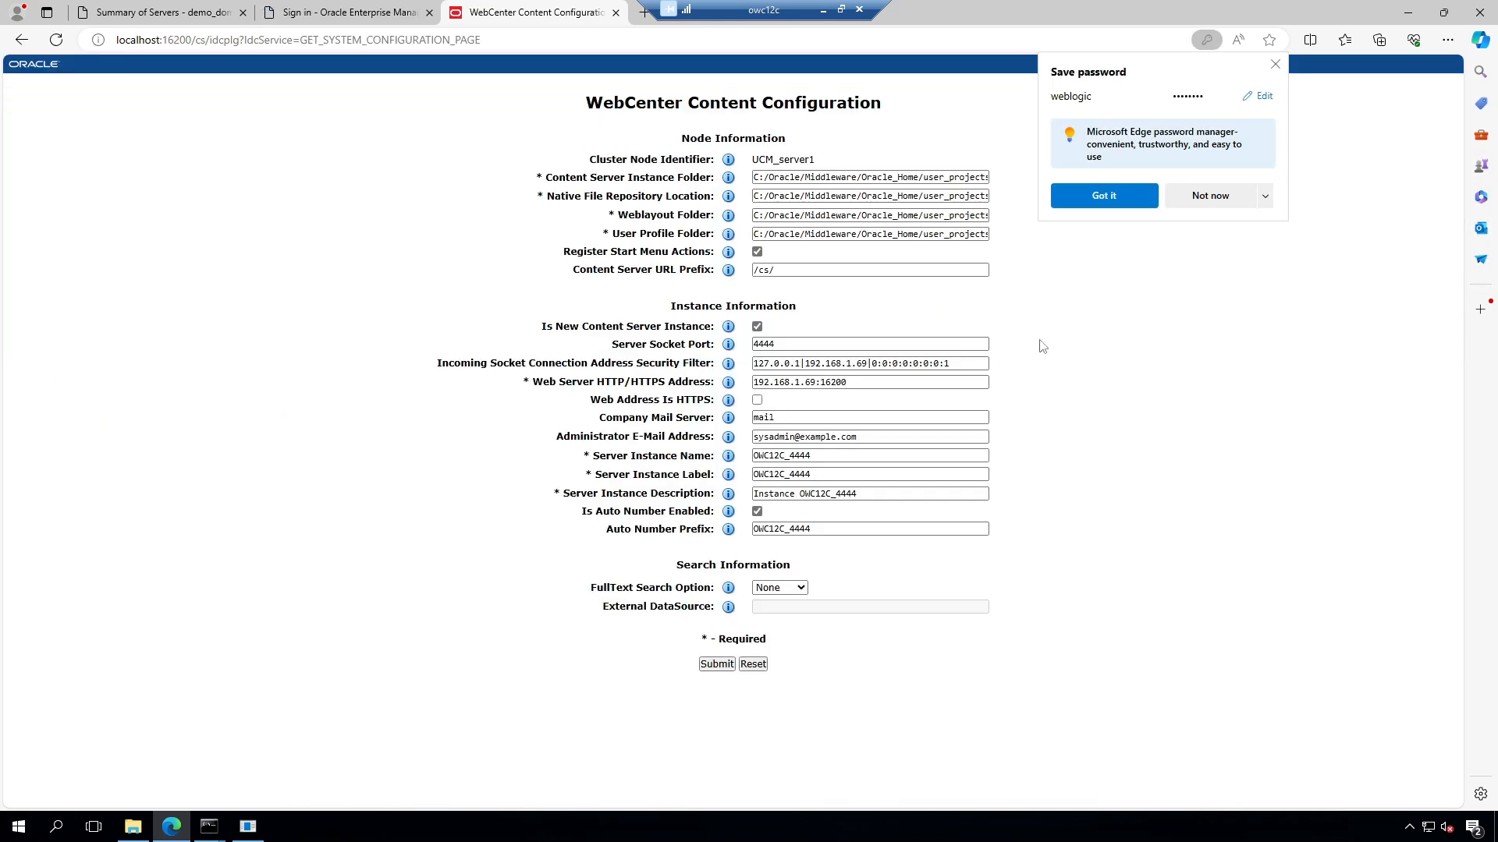
click(1201, 203)
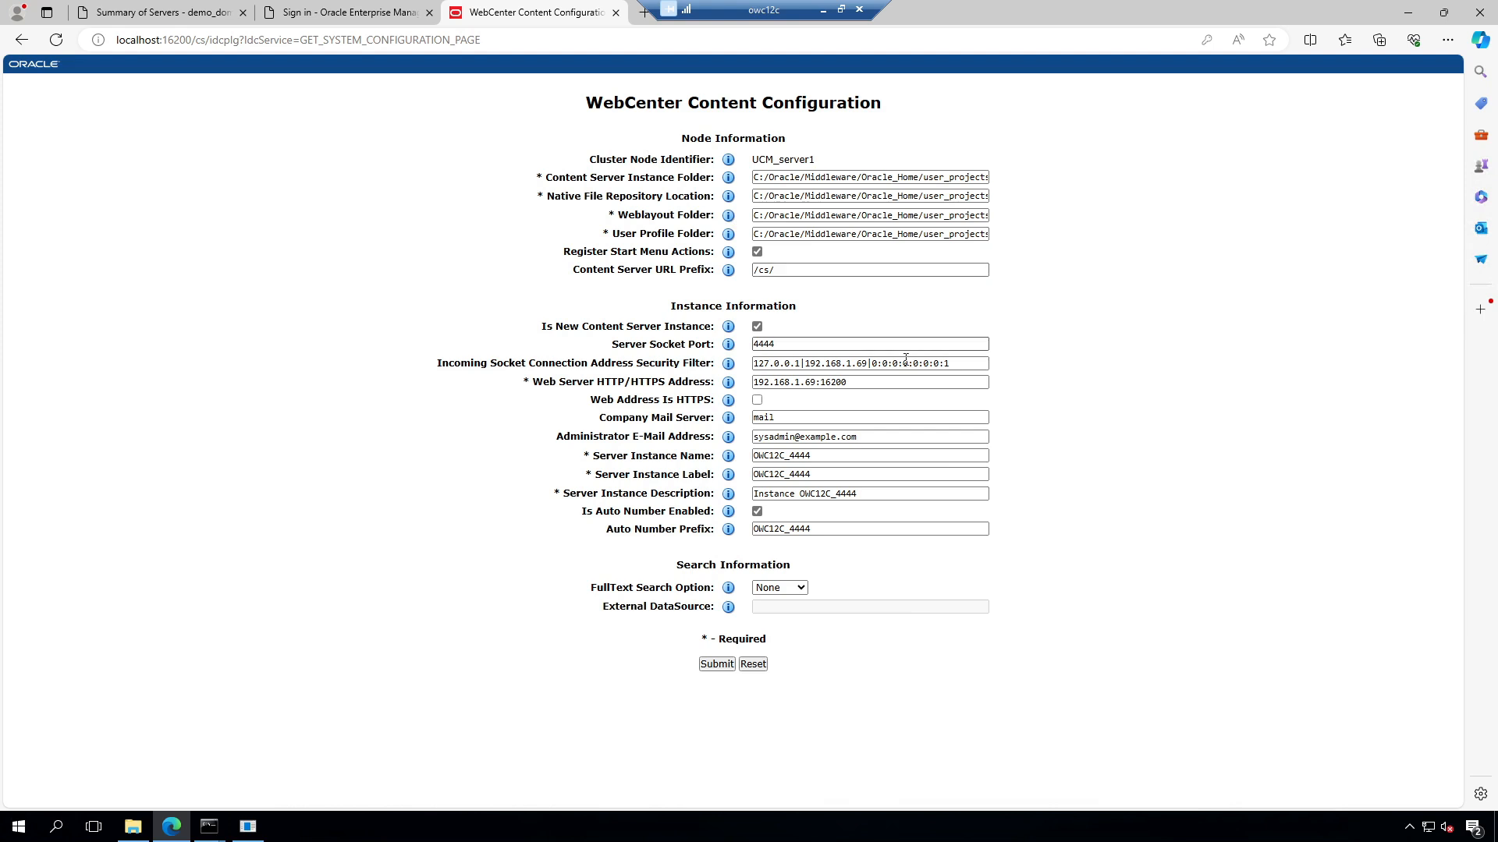
click(716, 665)
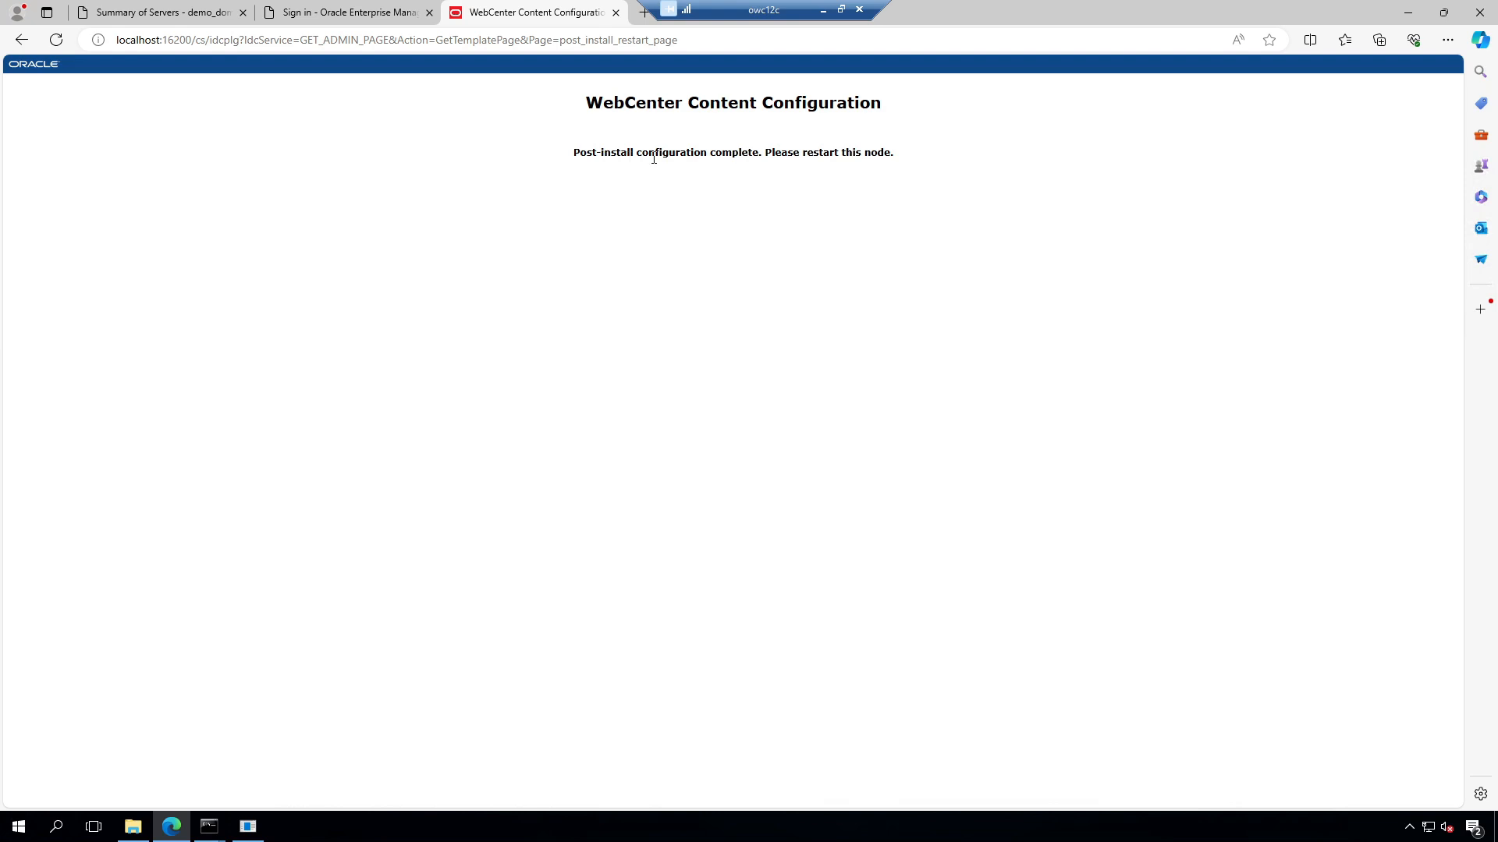
Step: Submit the admin credentials on the Enterprise Manager sign-in page, then open a blank tab
click(352, 12)
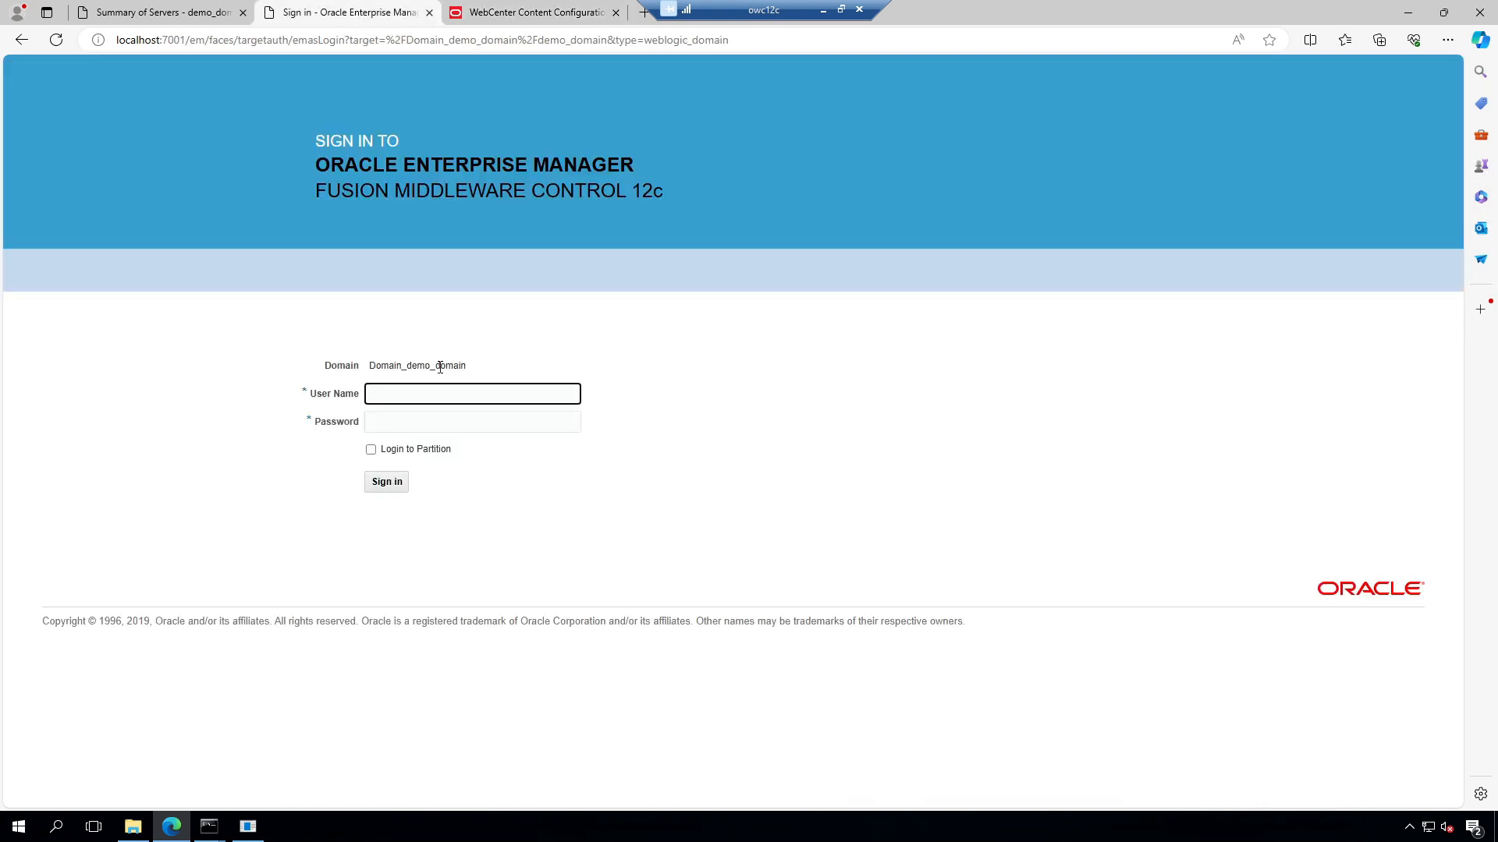
click(434, 392)
text(weblogic)
key(Tab)
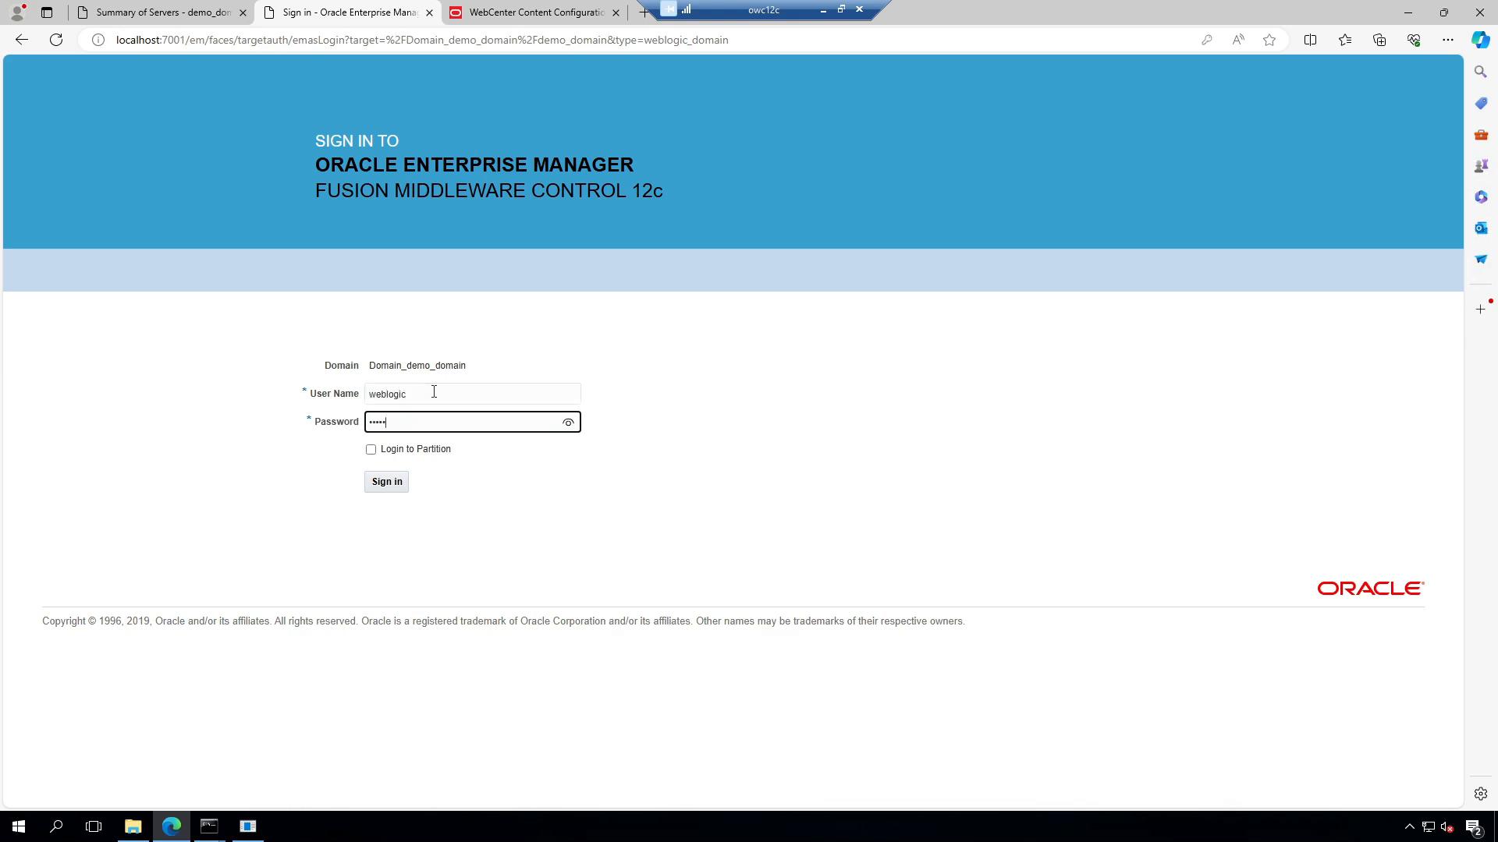
text(••••••••)
key(Return)
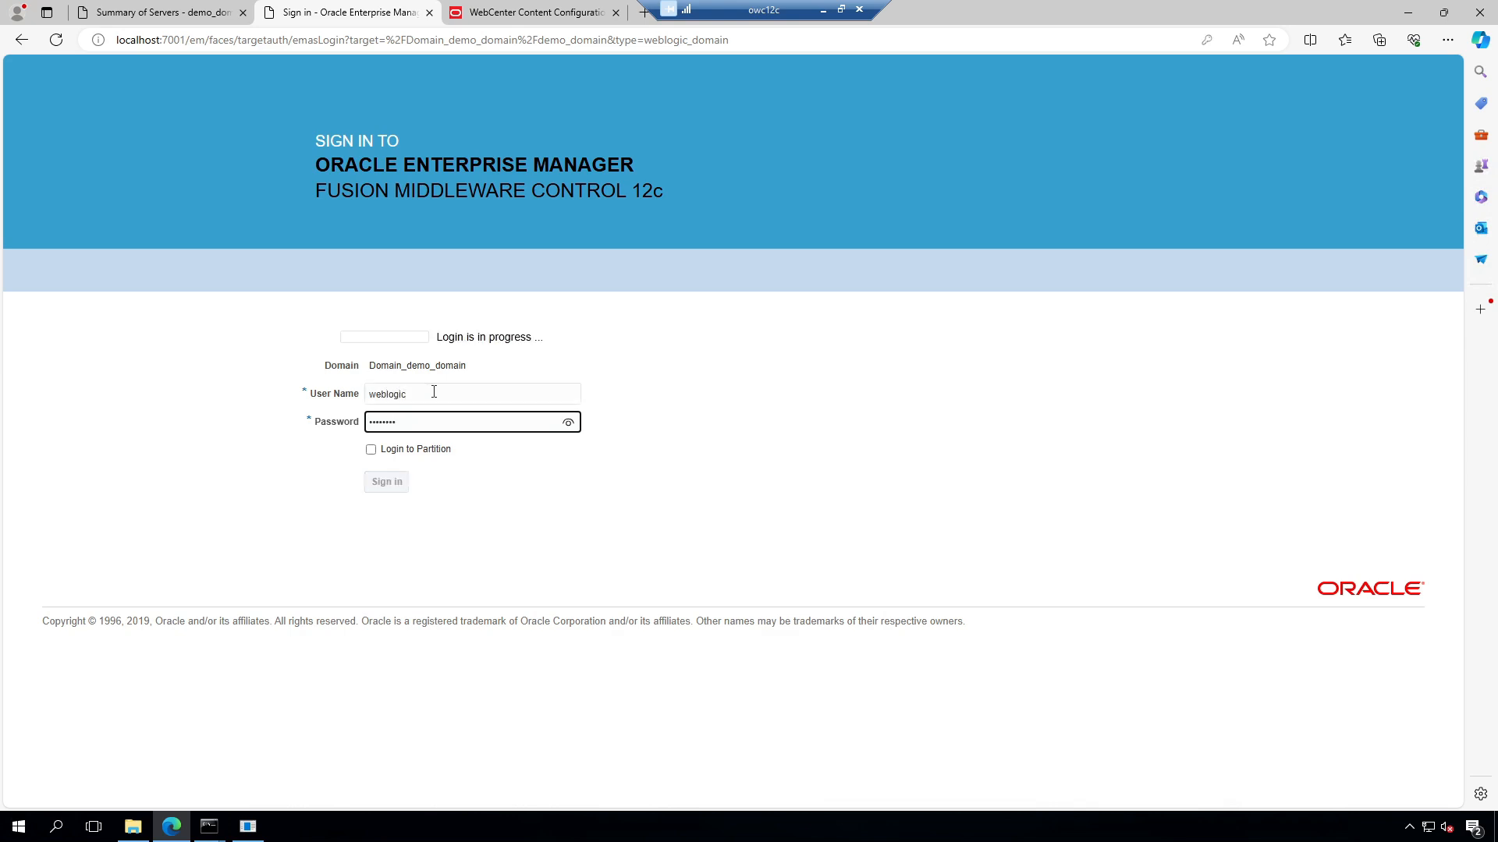
click(515, 11)
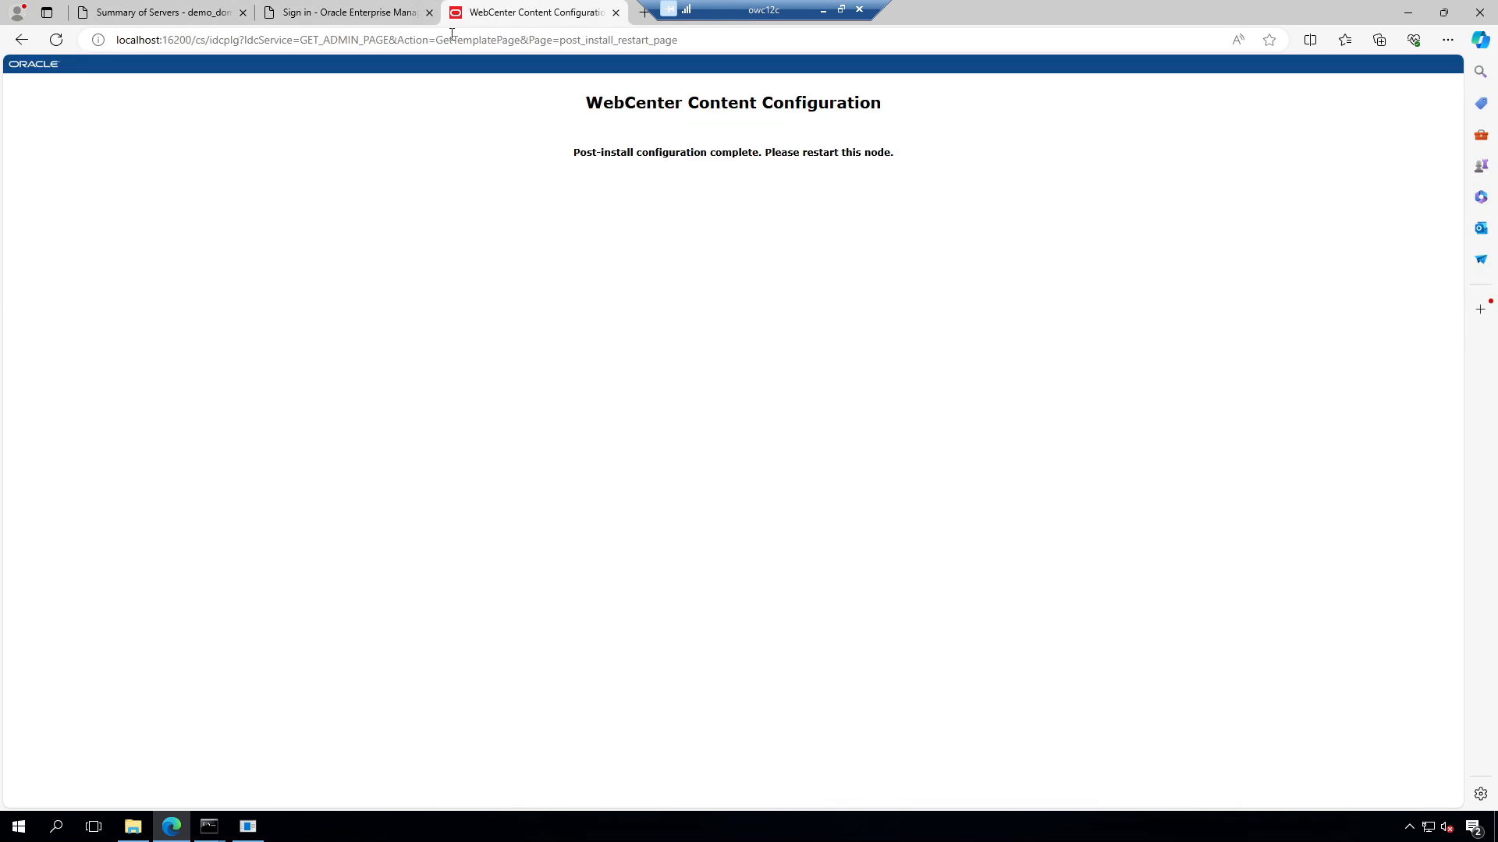
click(645, 12)
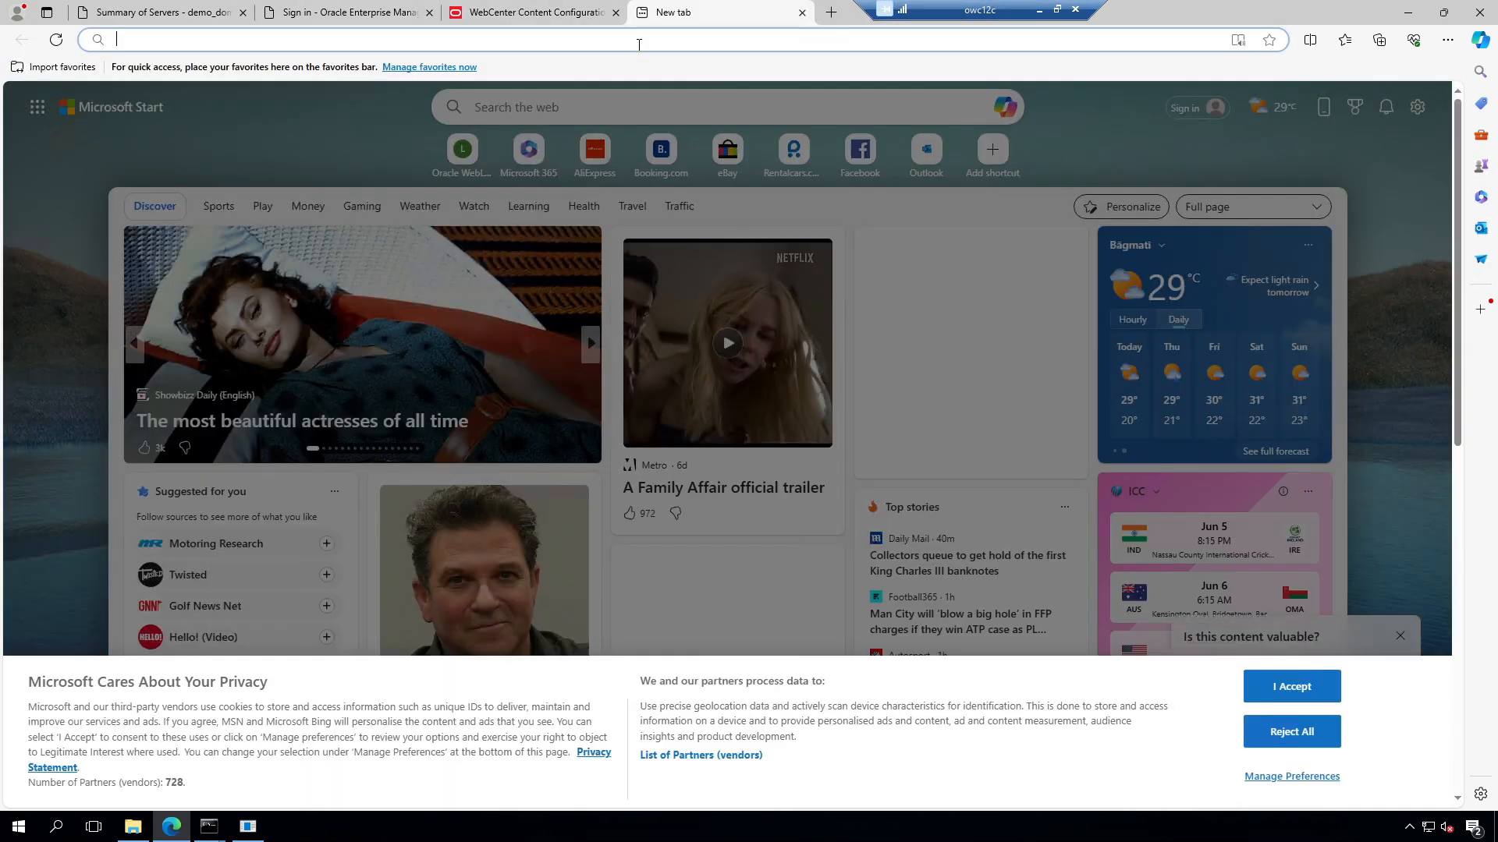
Step: Load the Inbound Refinery login page at localhost:16250/ibr
text(http://localhost:7001/)
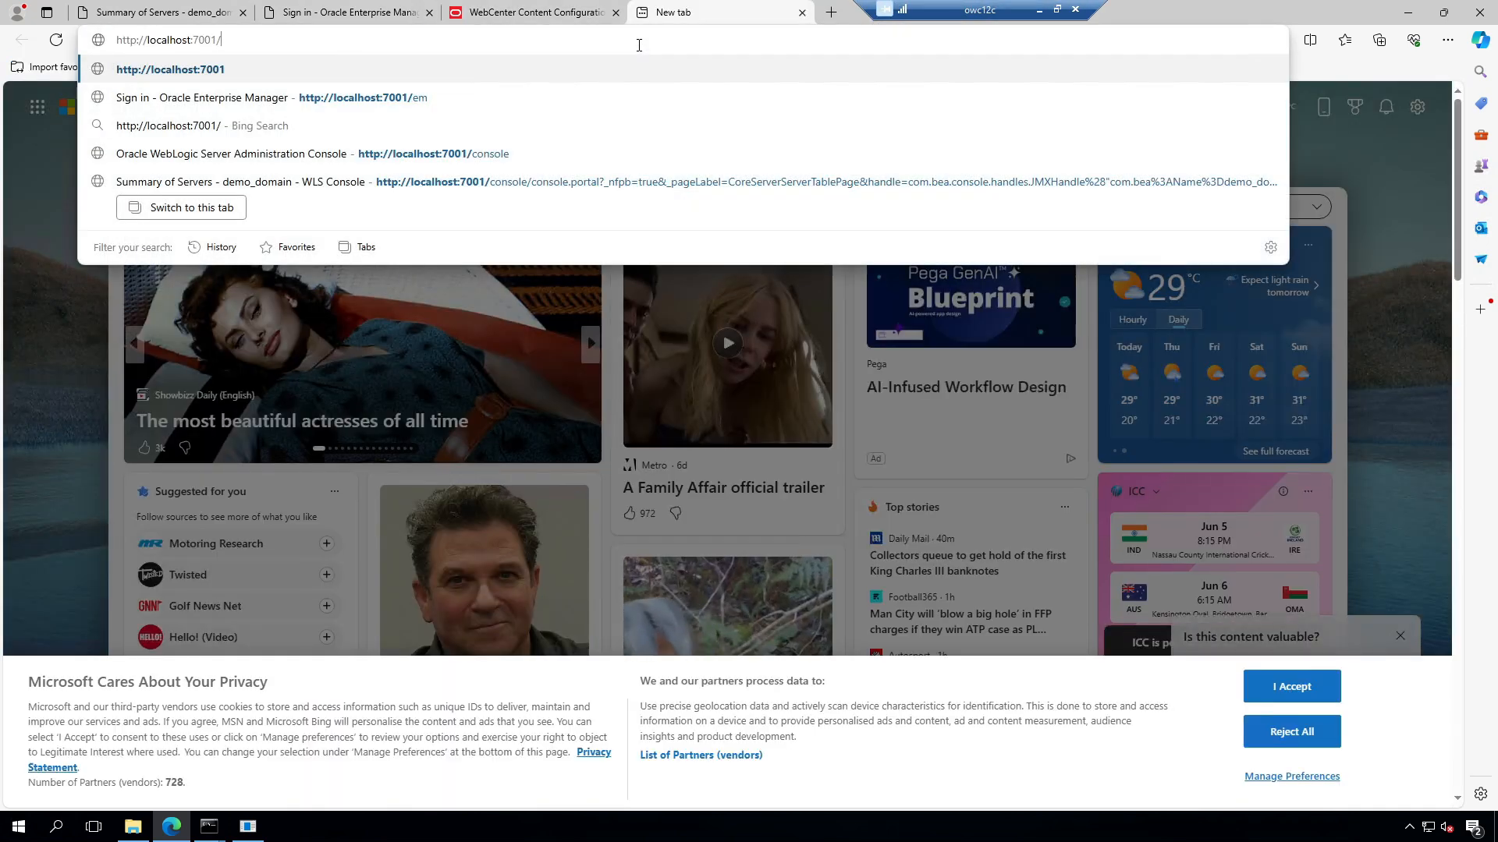
key(BackSpace)
key(BackSpace)
key(BackSpace)
key(BackSpace)
key(BackSpace)
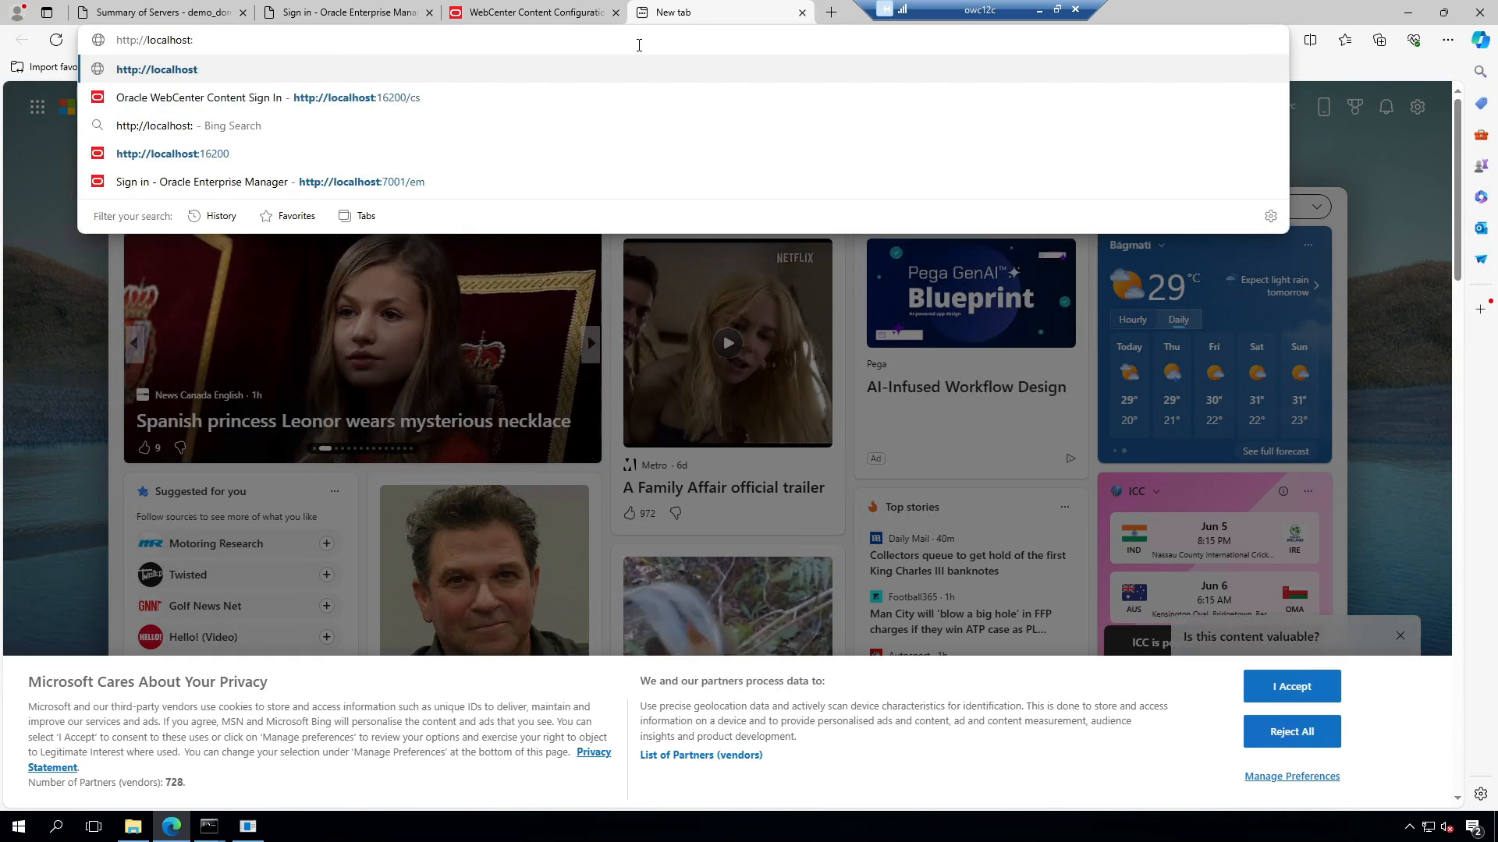
text(1625)
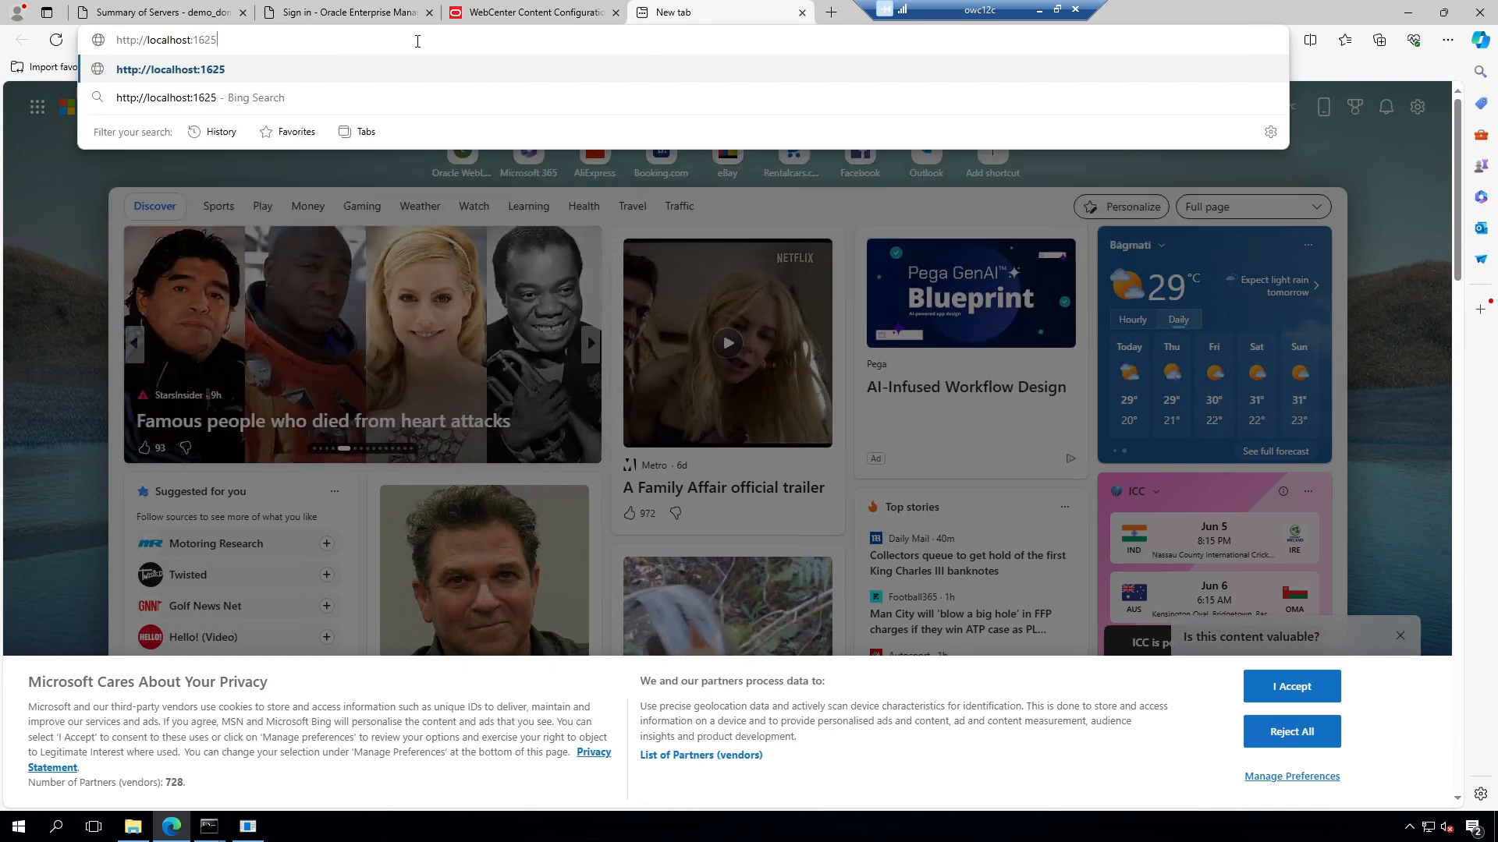
text(0/i)
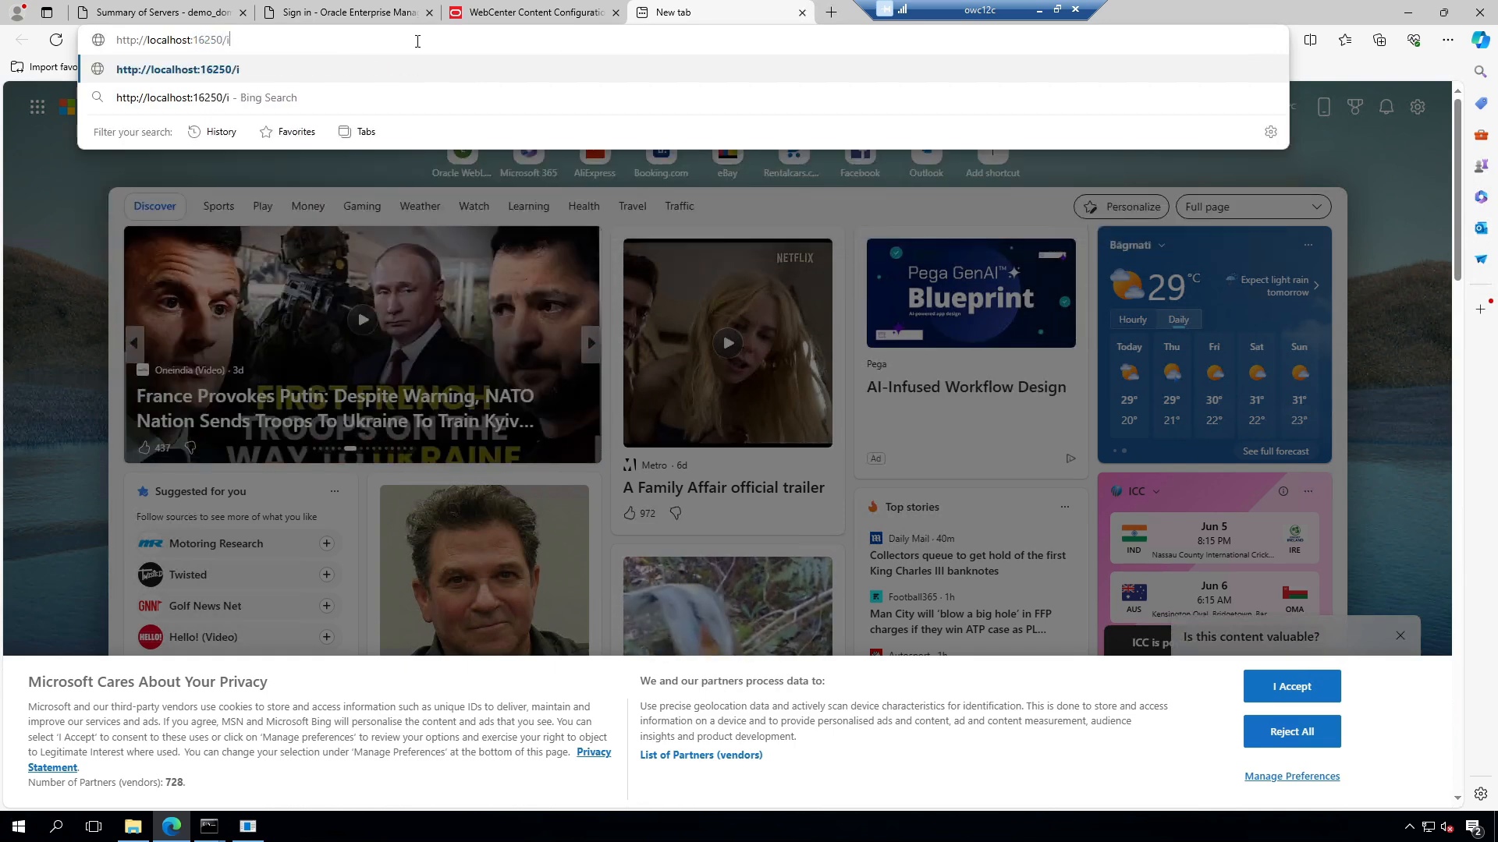
text(br)
key(Return)
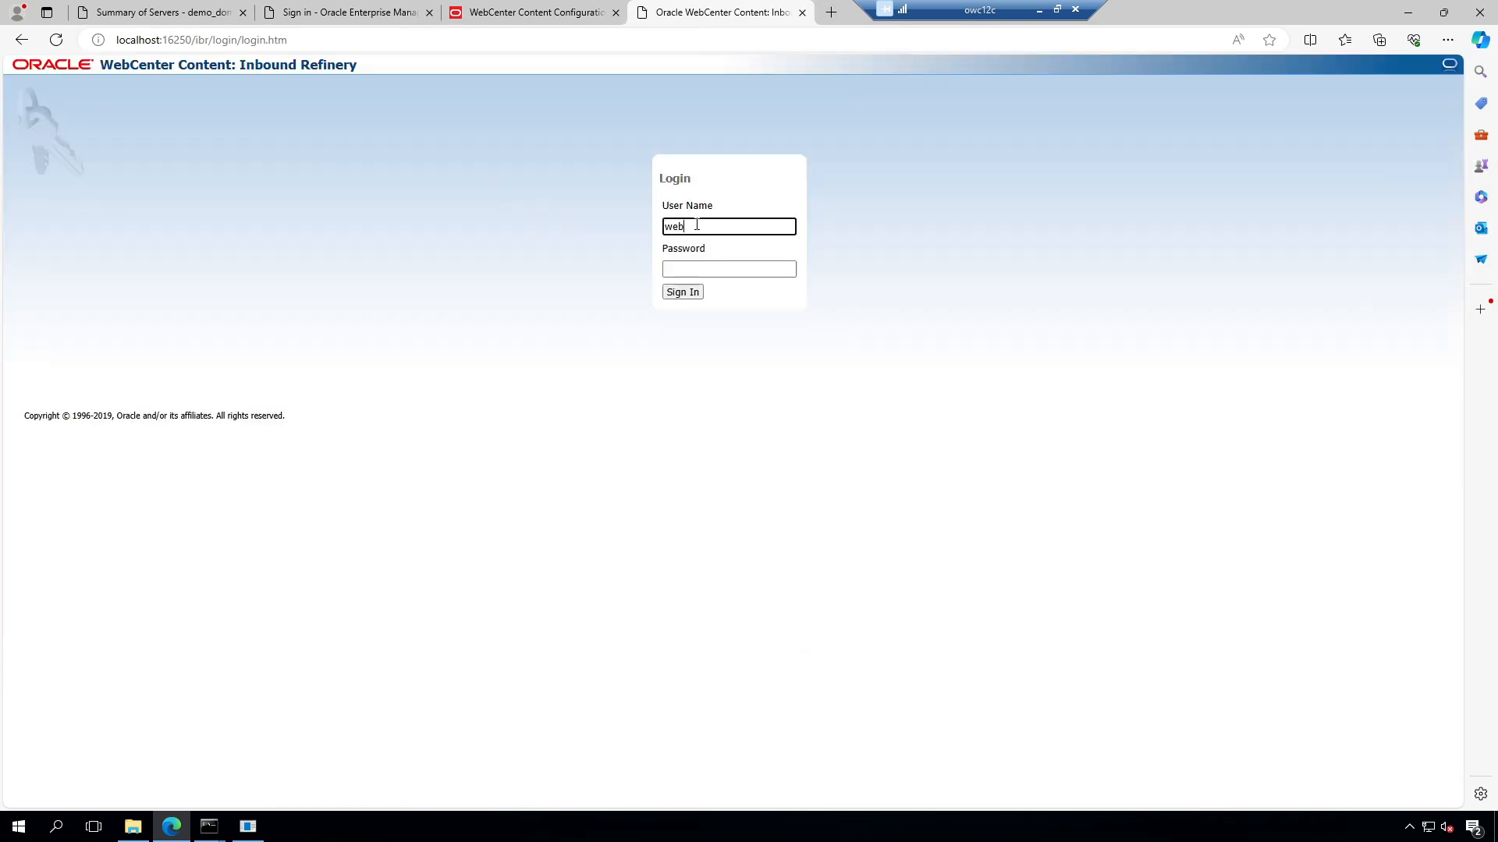
Step: Log in with the admin password and submit the Inbound Refinery configuration
key(Tab)
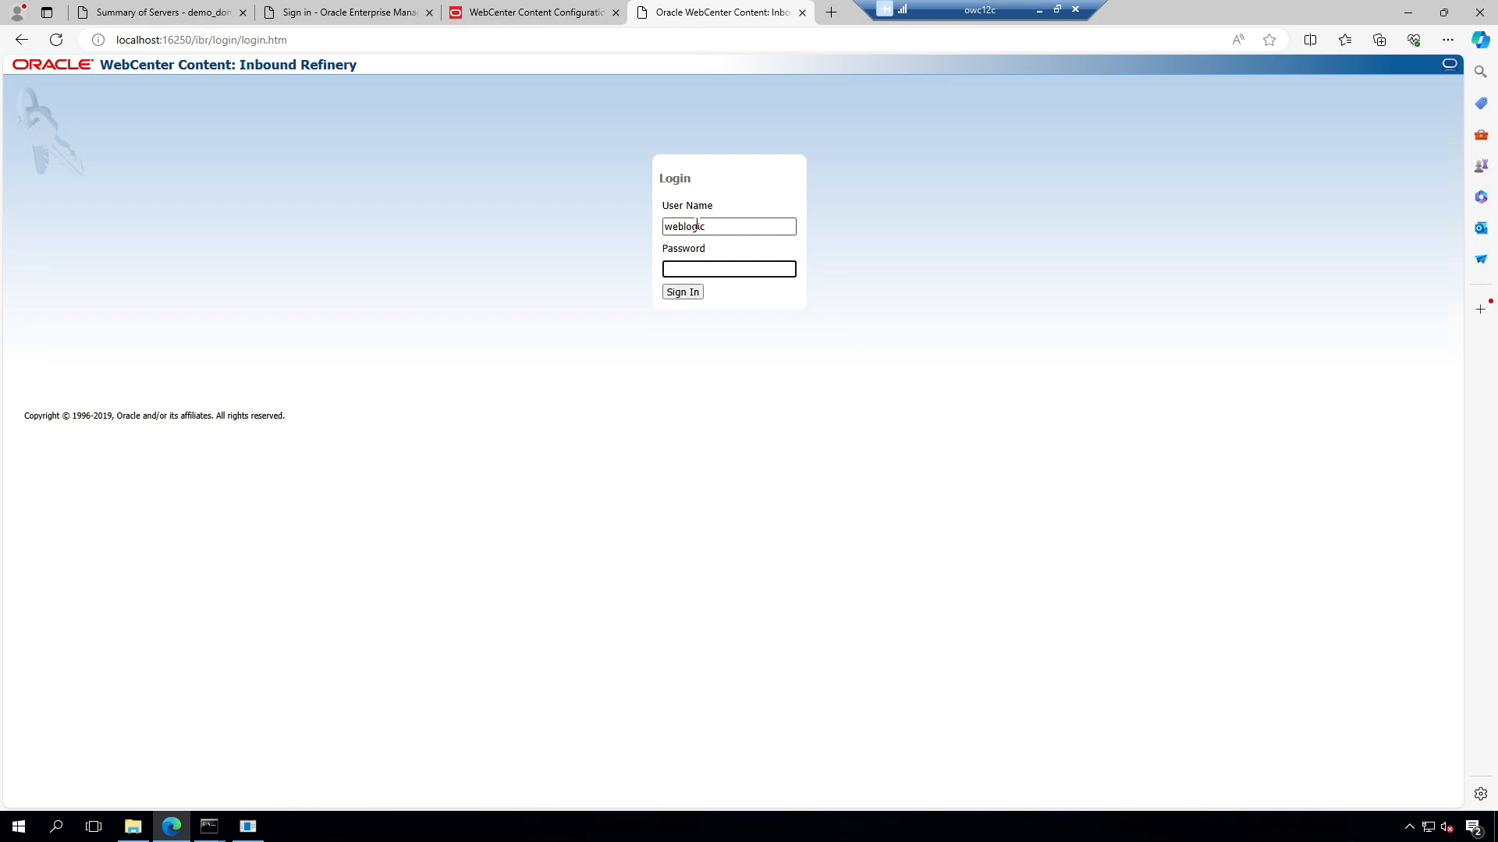
text(w)
key(Return)
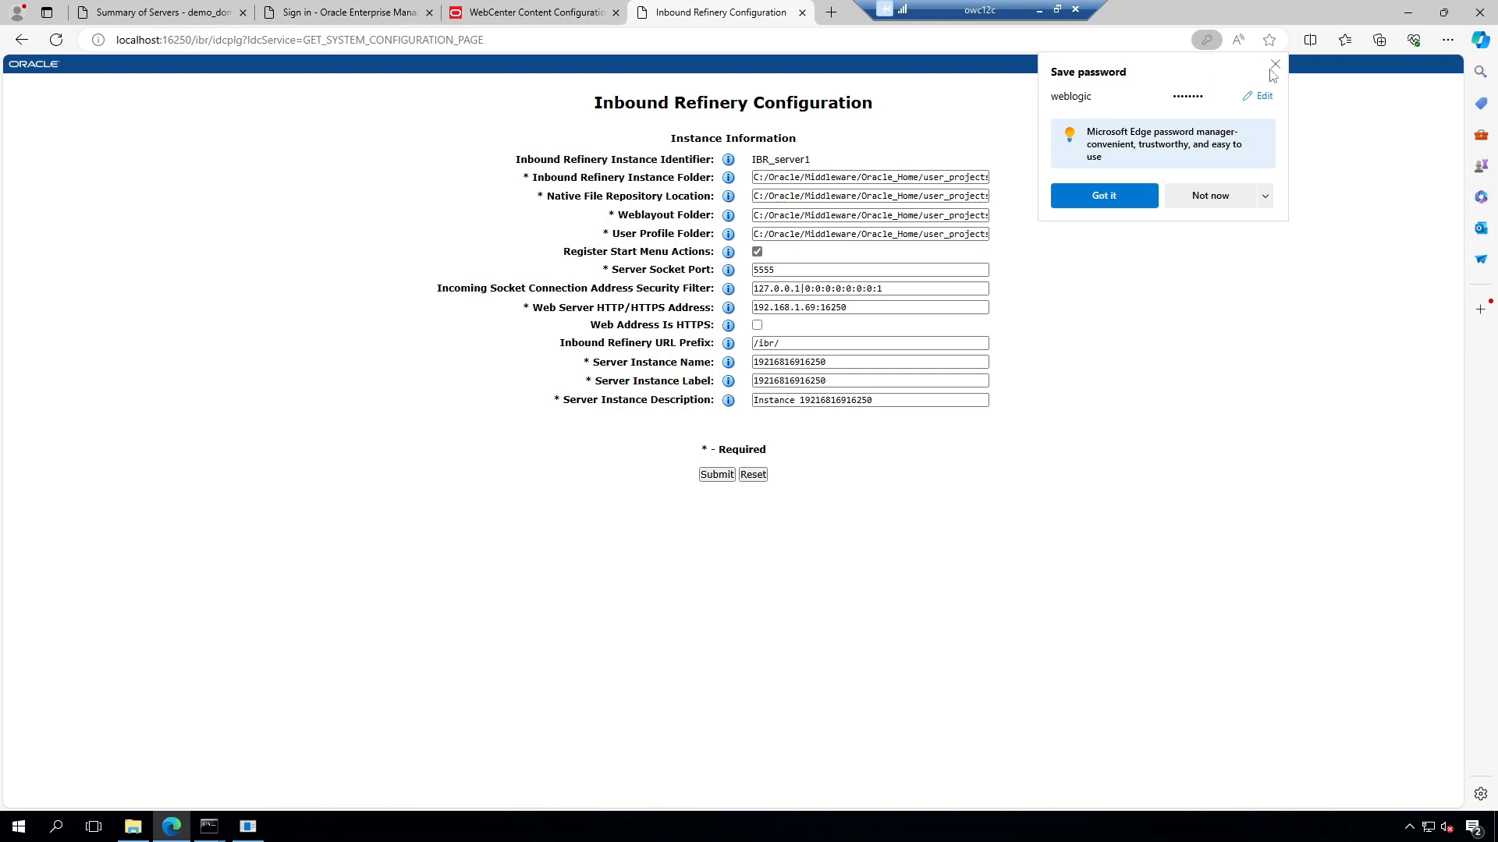
click(1275, 65)
click(716, 475)
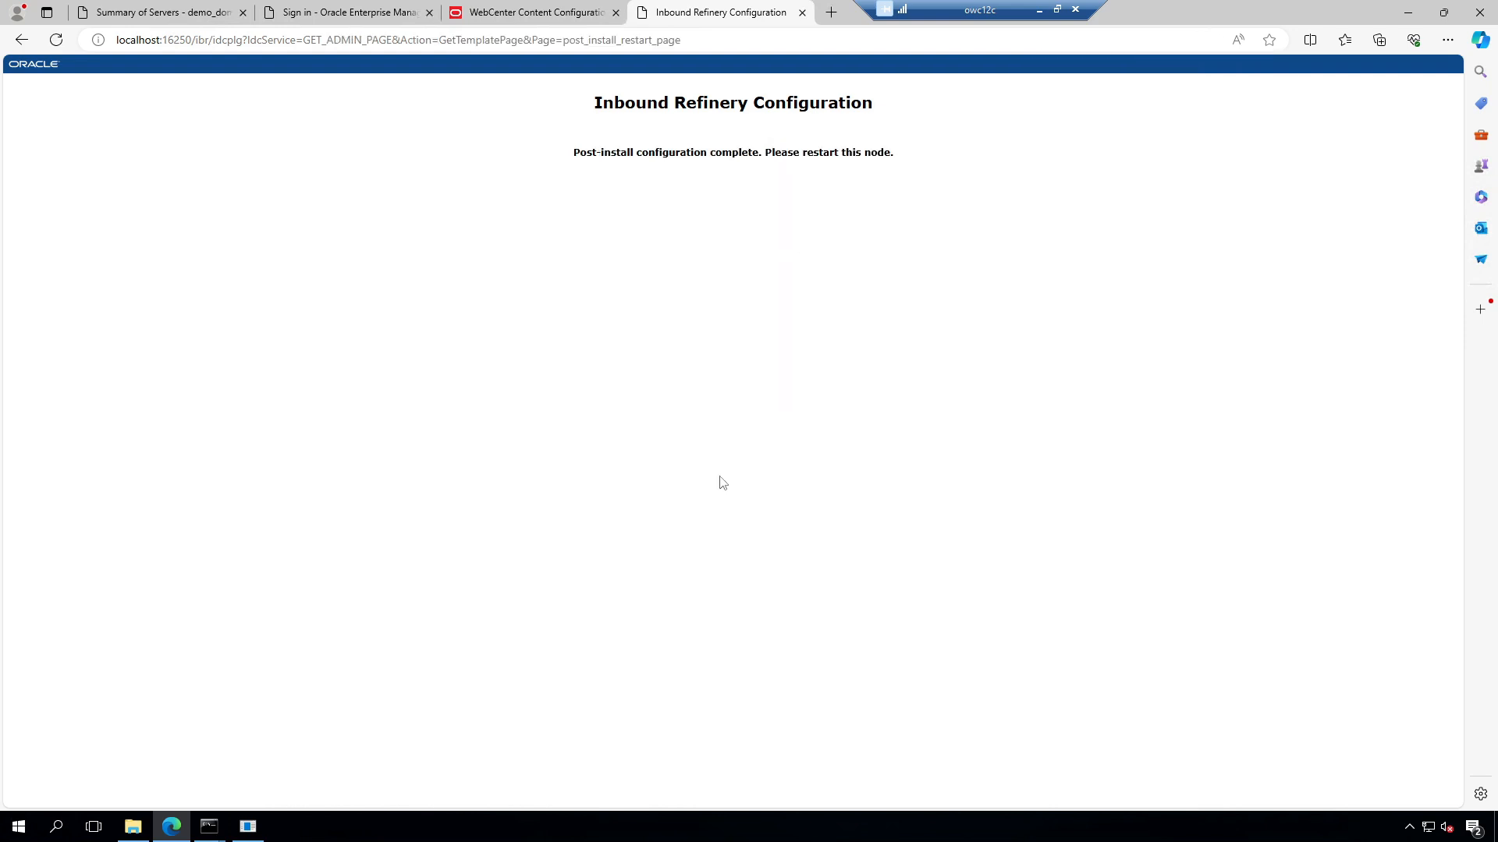
click(555, 14)
click(720, 13)
Step: Review the demo_domain servers in Enterprise Manager and both configuration results
click(351, 12)
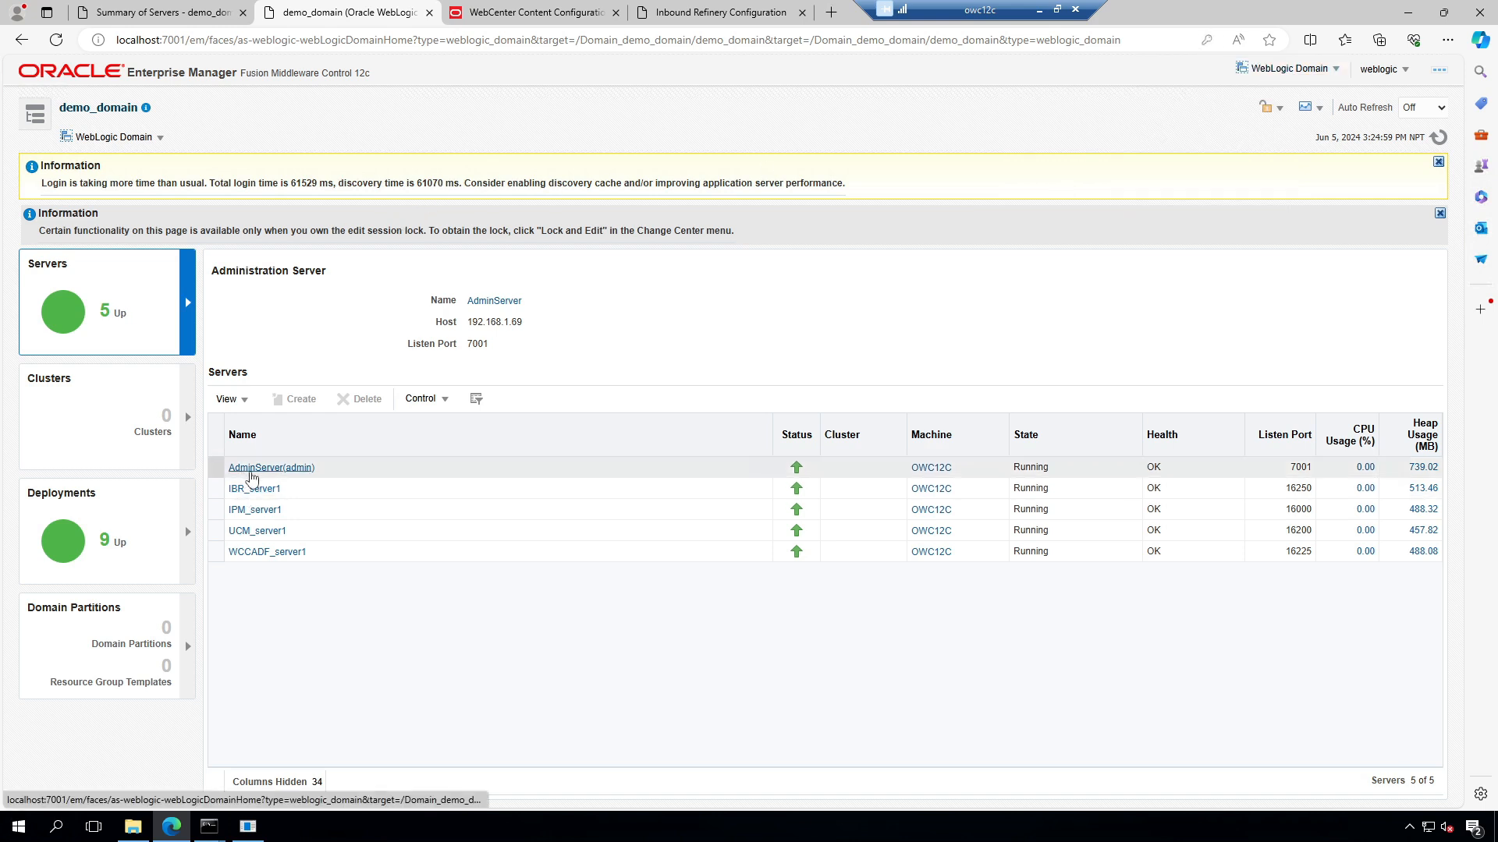
click(527, 17)
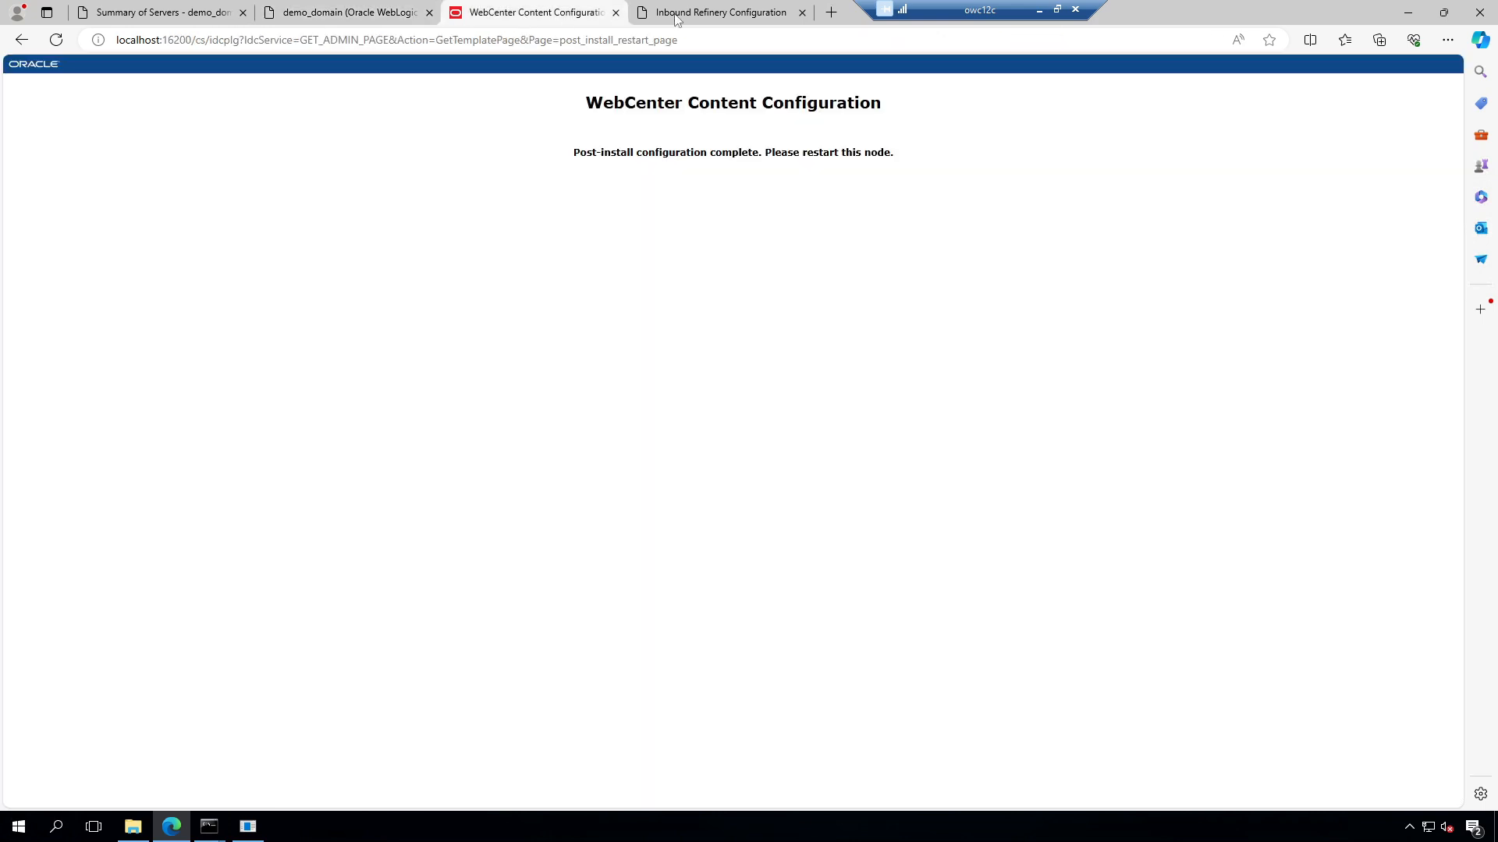
click(677, 17)
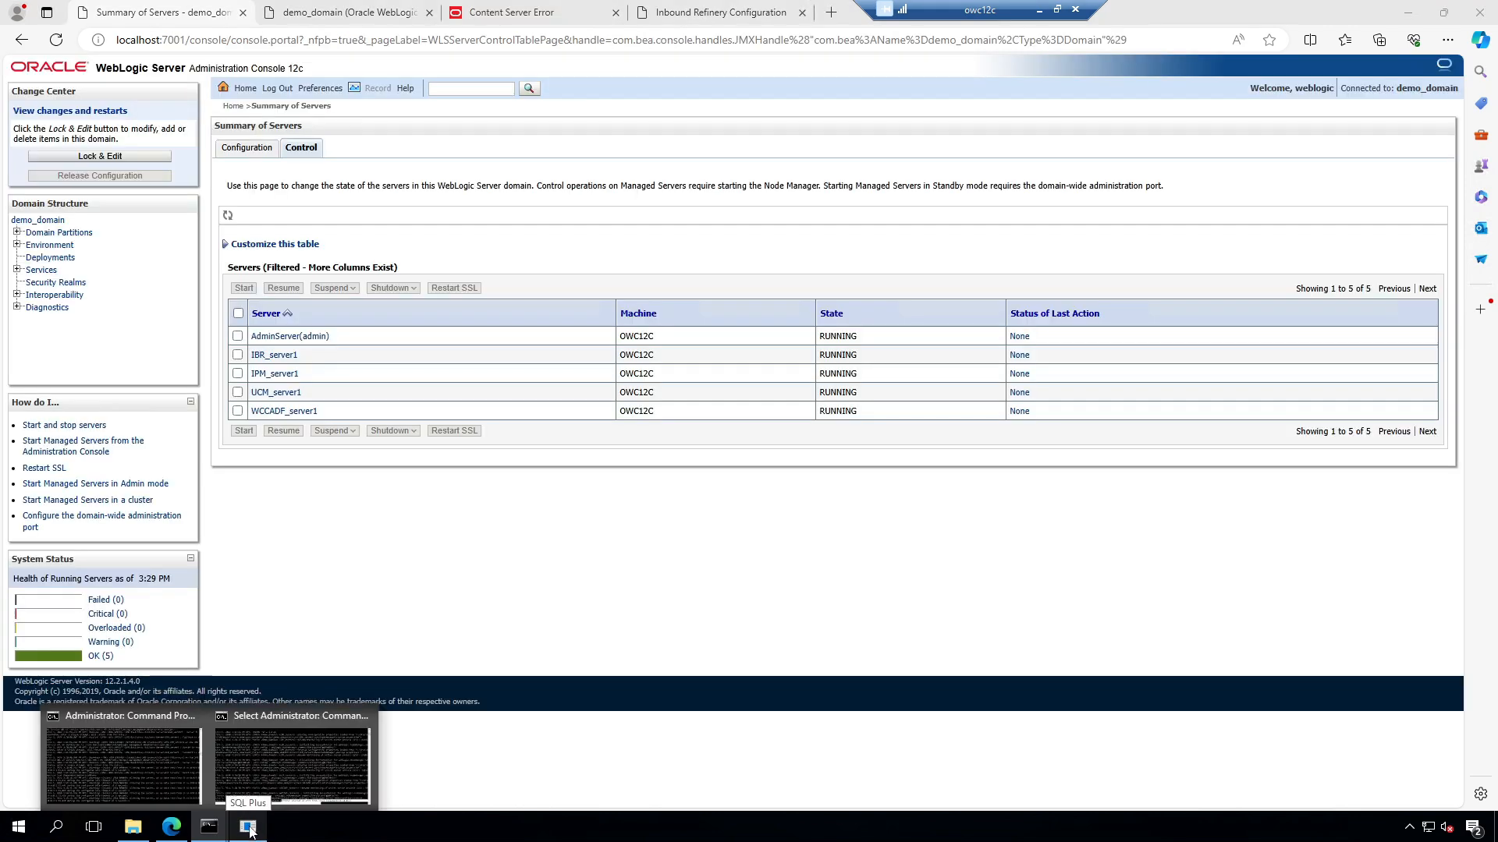
Step: Restart Windows, confirming the shutdown reason with Continue
click(25, 831)
click(31, 791)
click(39, 761)
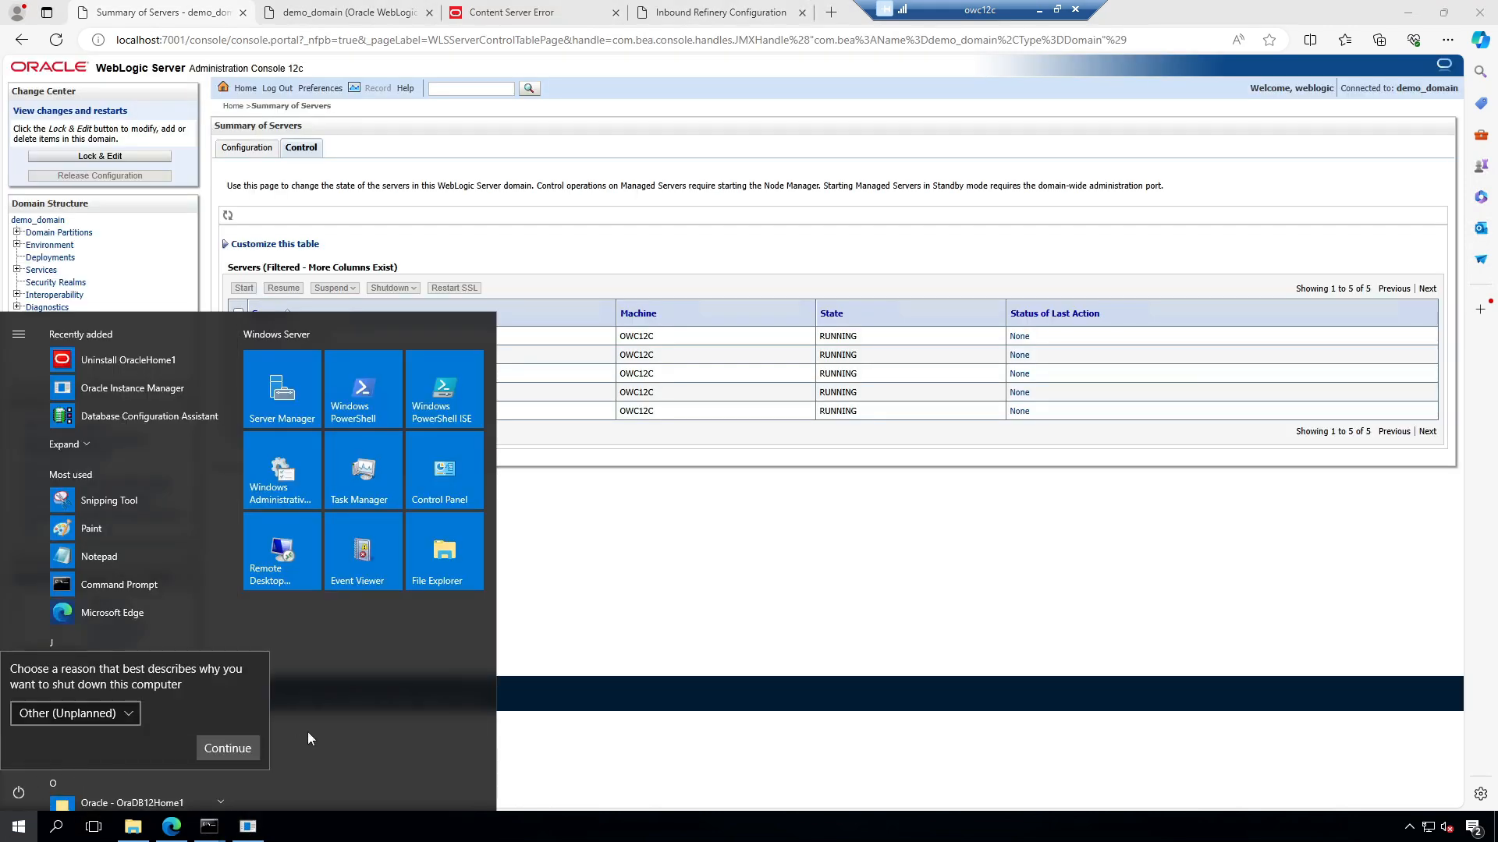
click(209, 748)
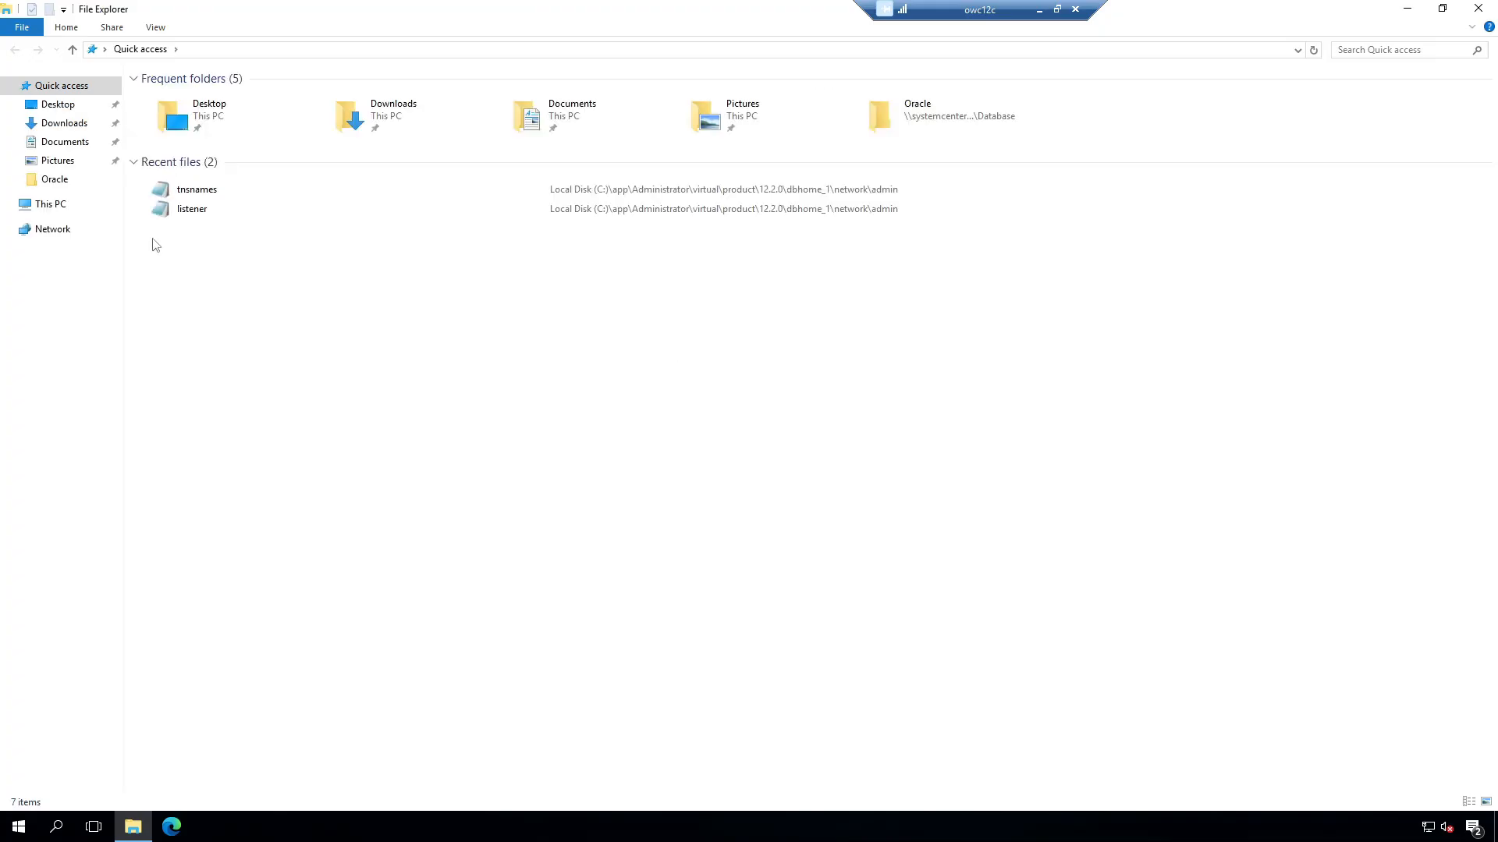
Step: Open C:\Oracle\Middleware\Oracle_Home\user_projects\domains\demo_domain\bin and select its full path
click(50, 204)
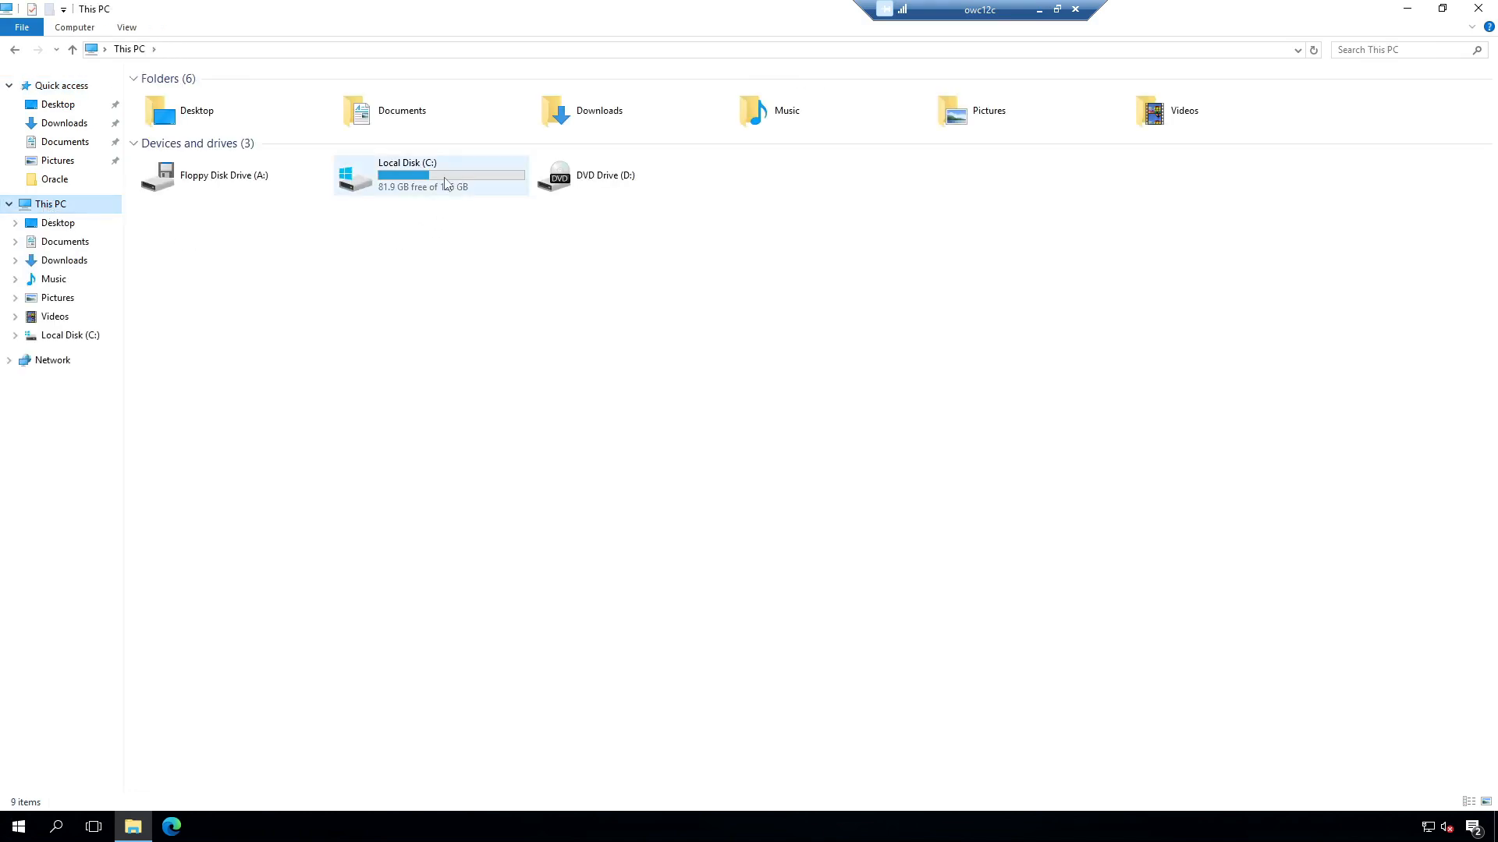
double_click(445, 182)
double_click(184, 114)
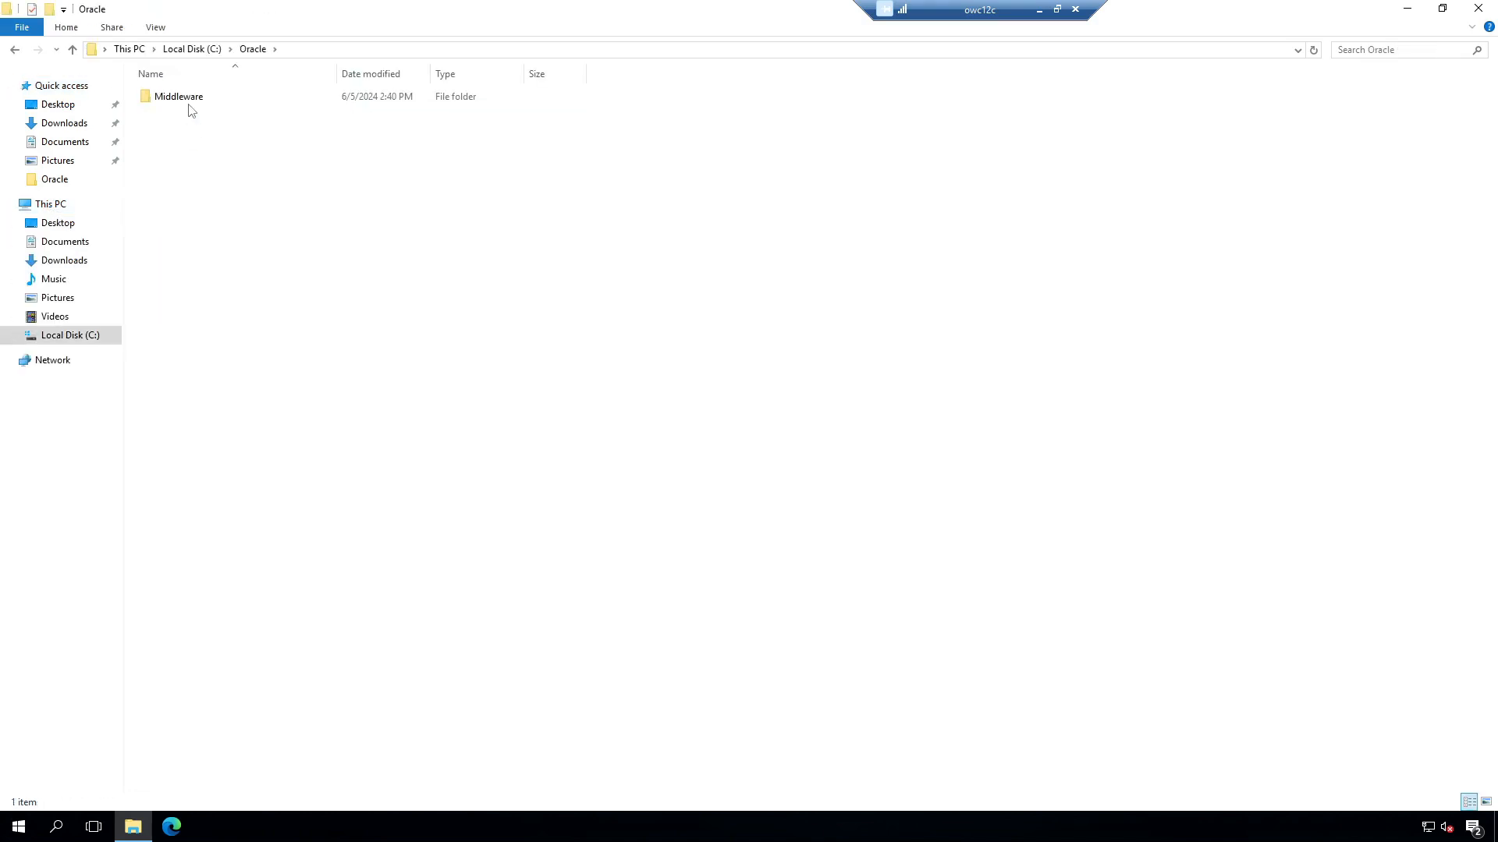
double_click(189, 99)
double_click(195, 100)
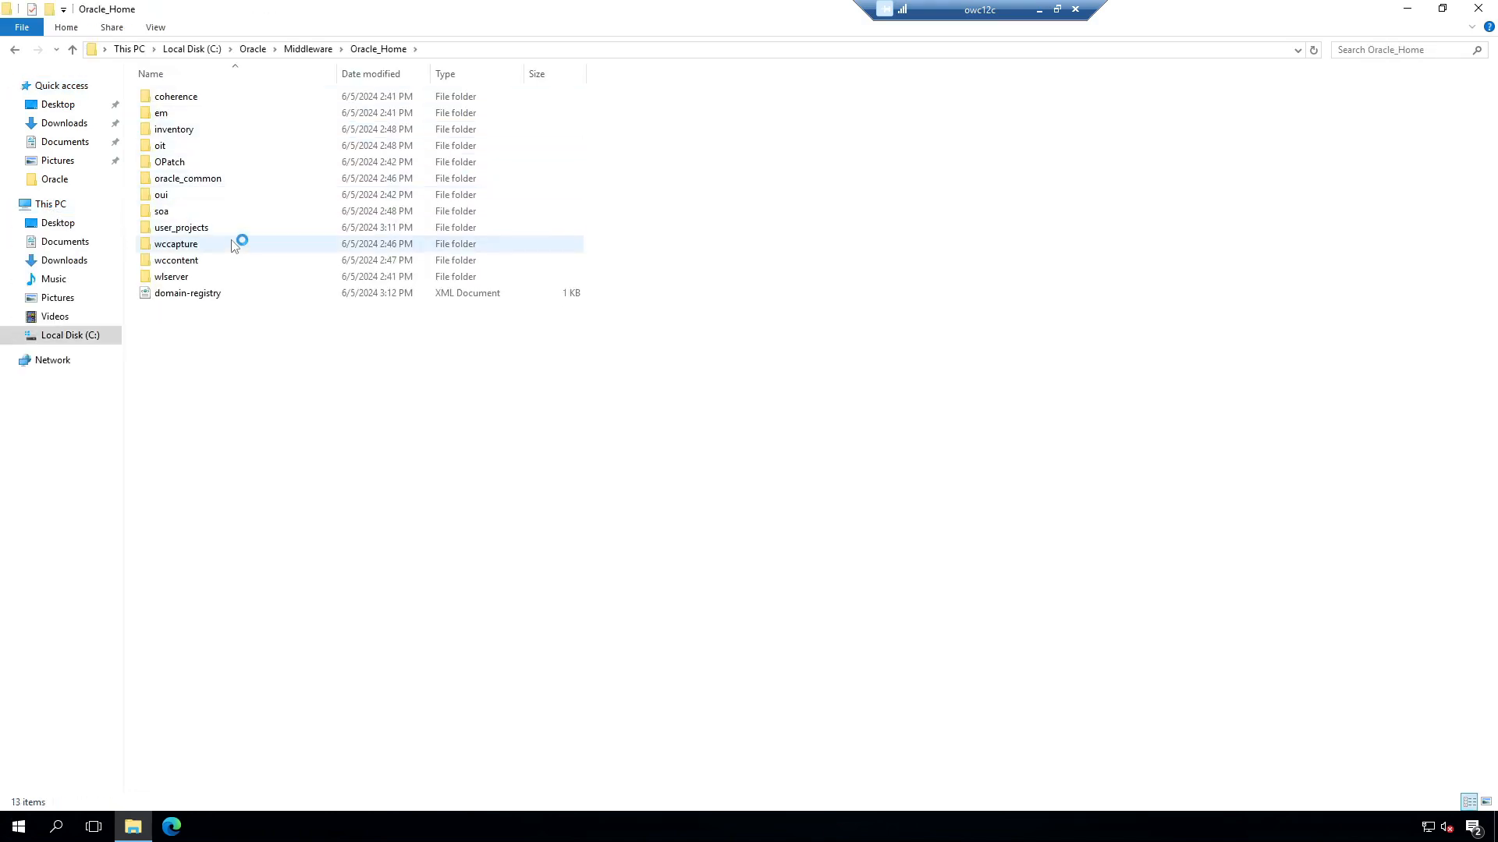
double_click(207, 227)
double_click(191, 115)
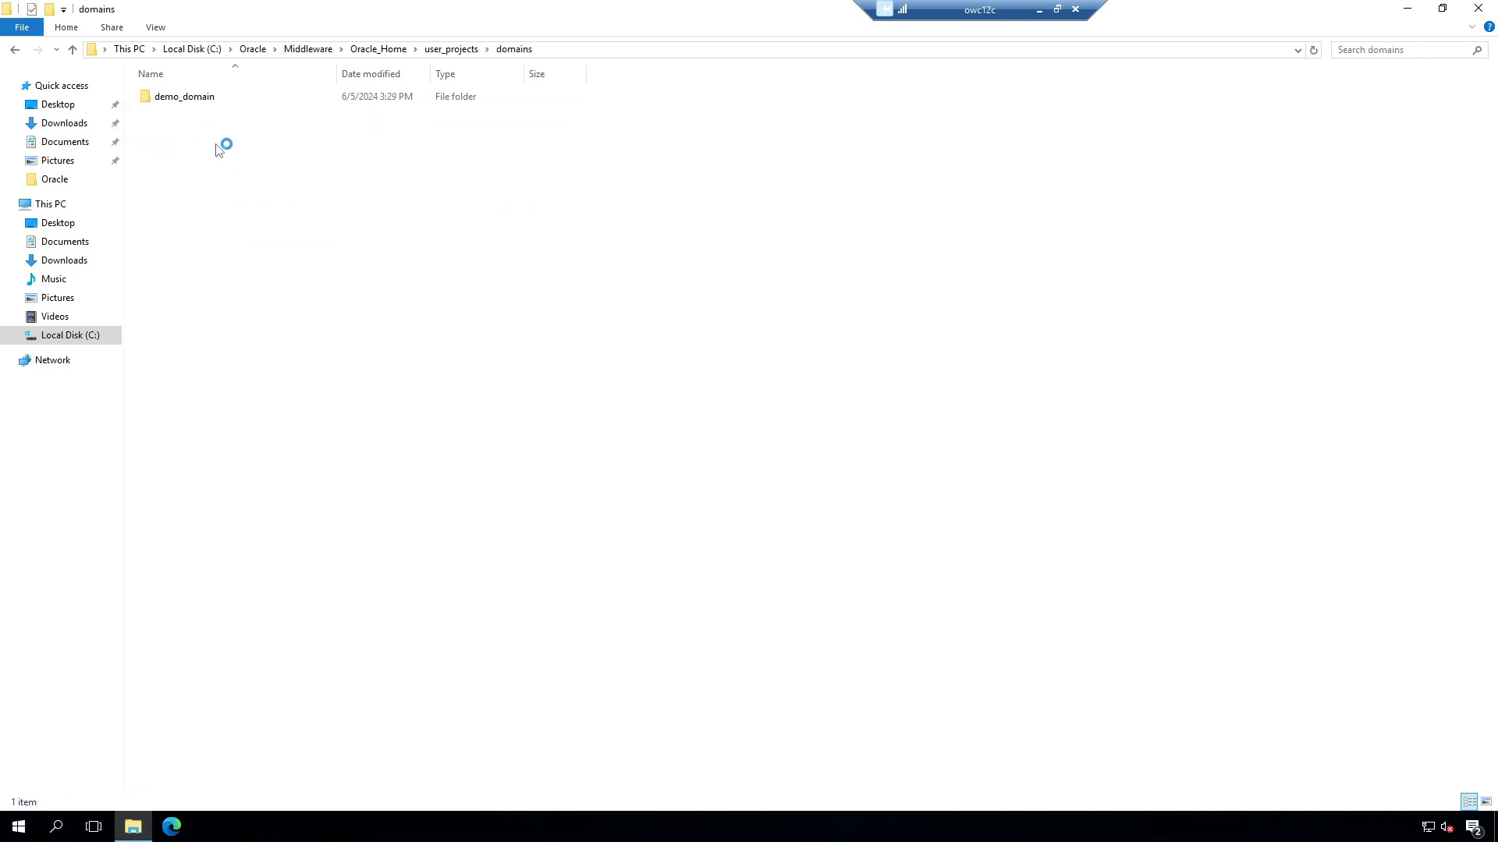
double_click(219, 102)
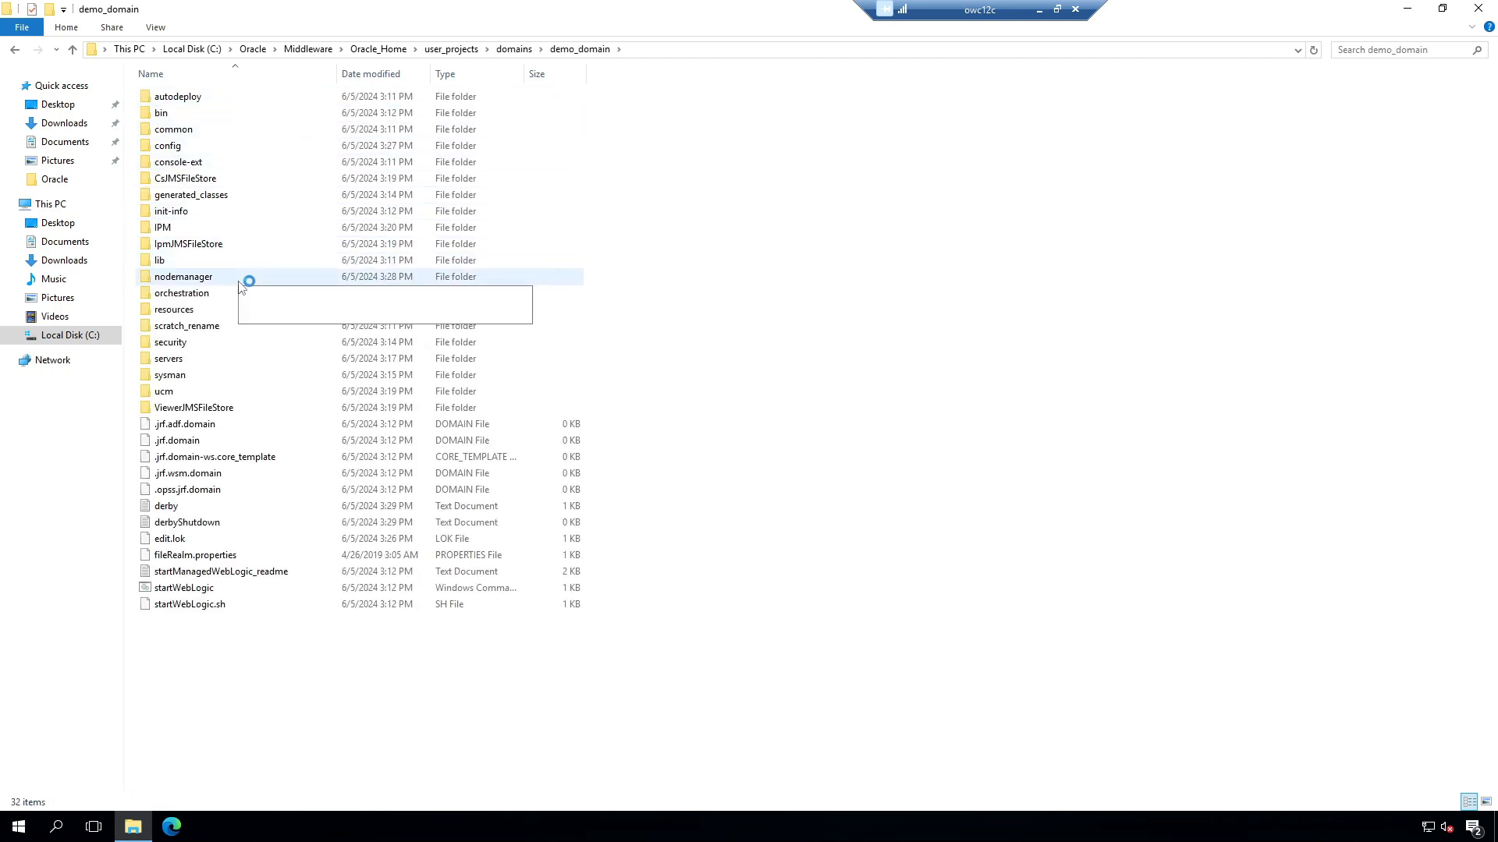
double_click(187, 149)
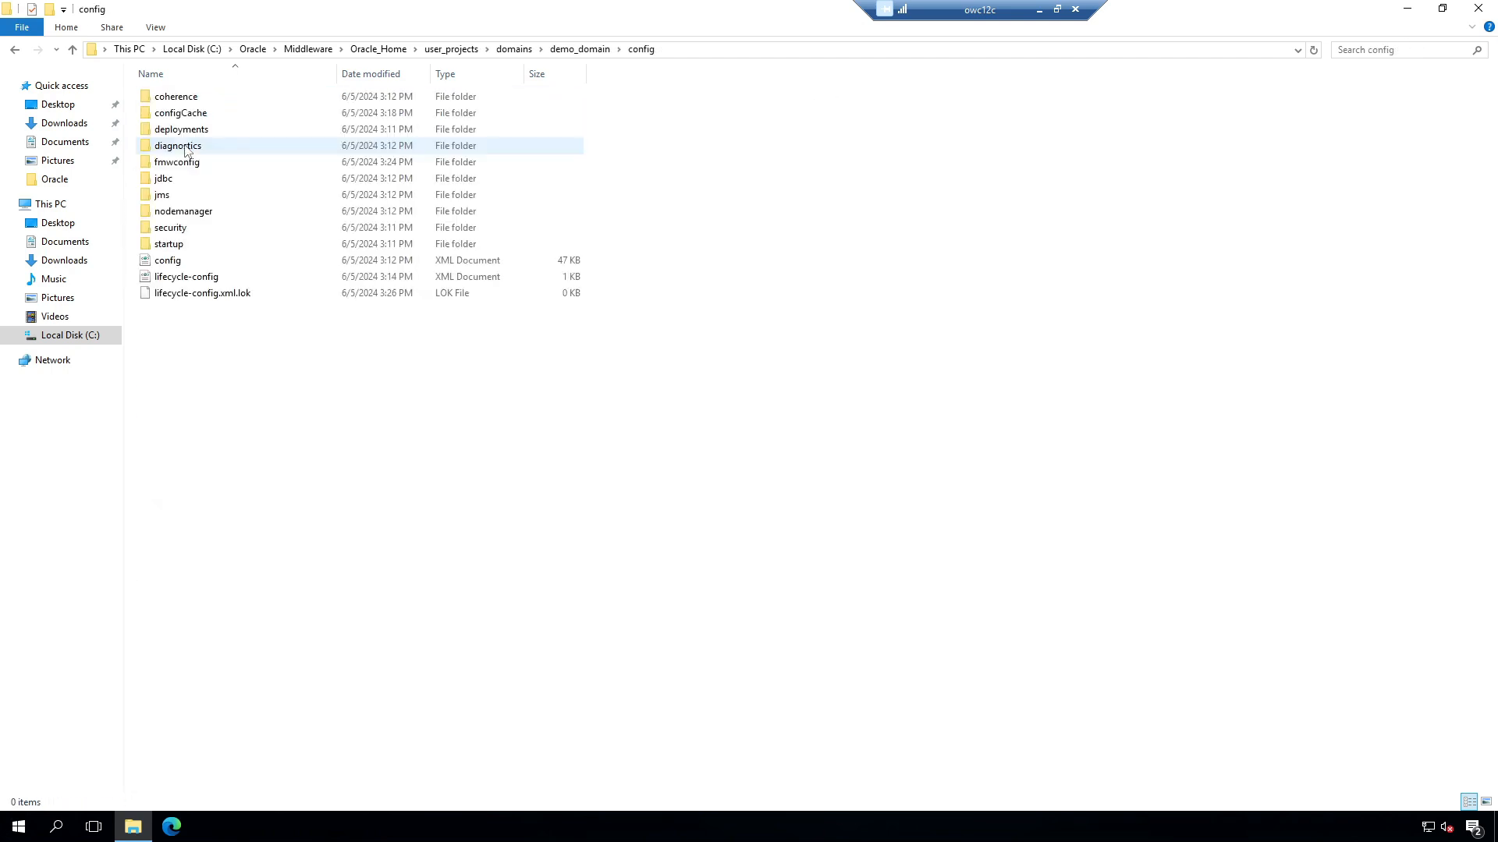
click(15, 49)
double_click(167, 113)
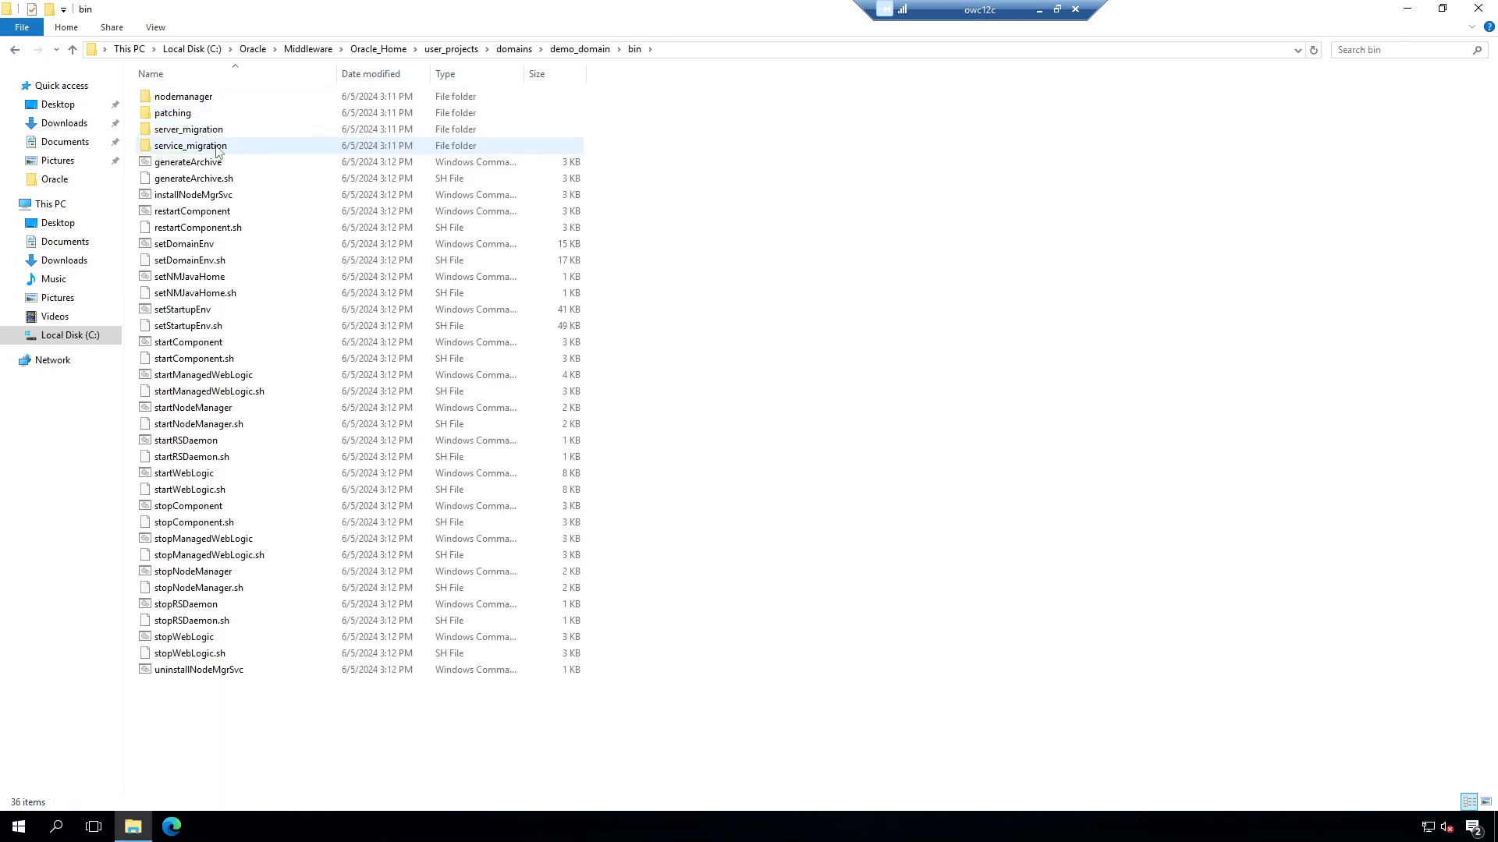
click(708, 50)
key(ctrl+c)
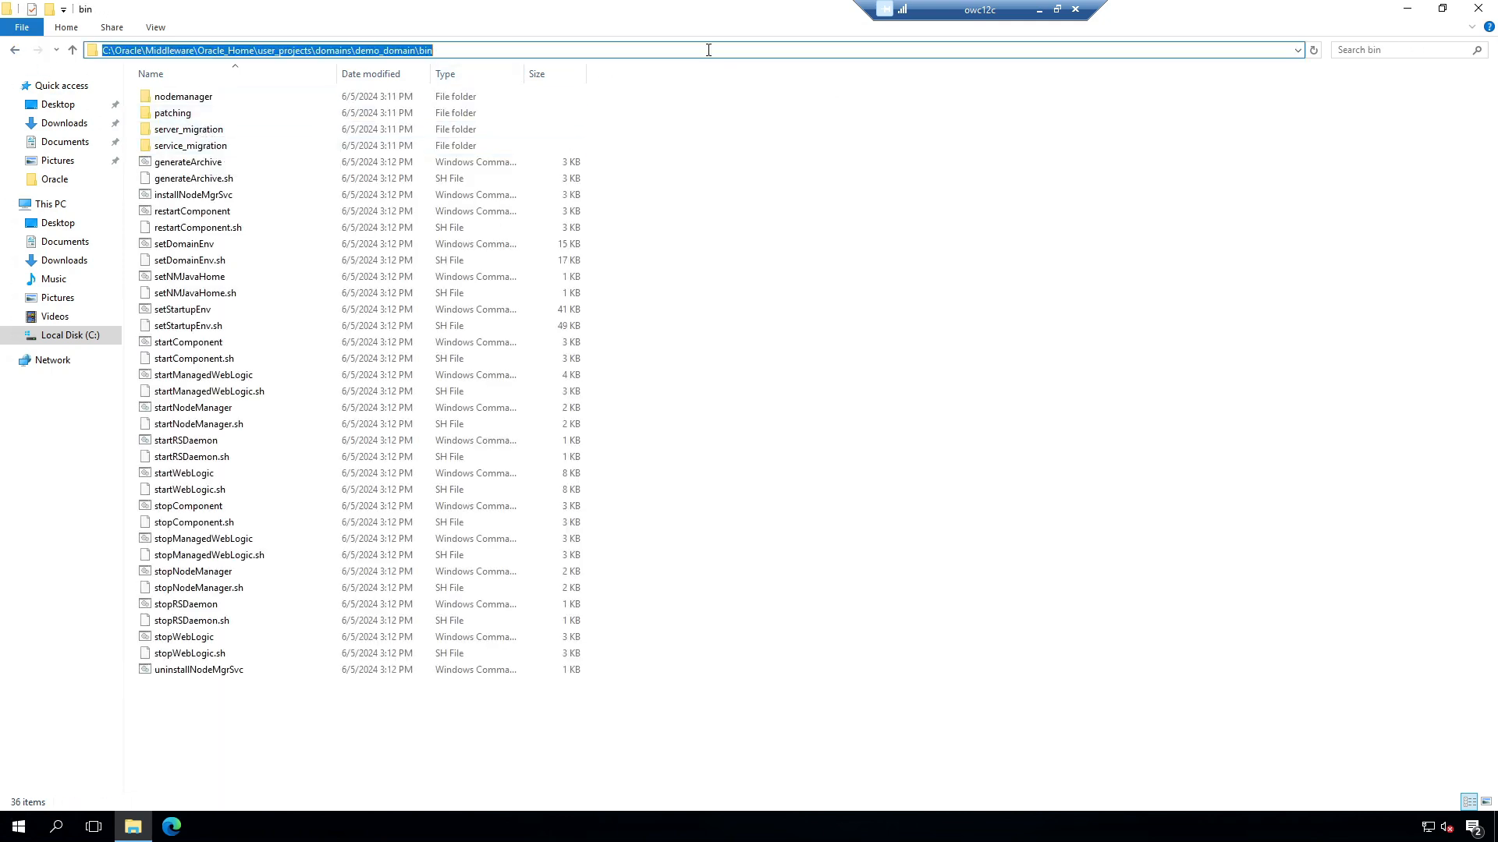
click(19, 829)
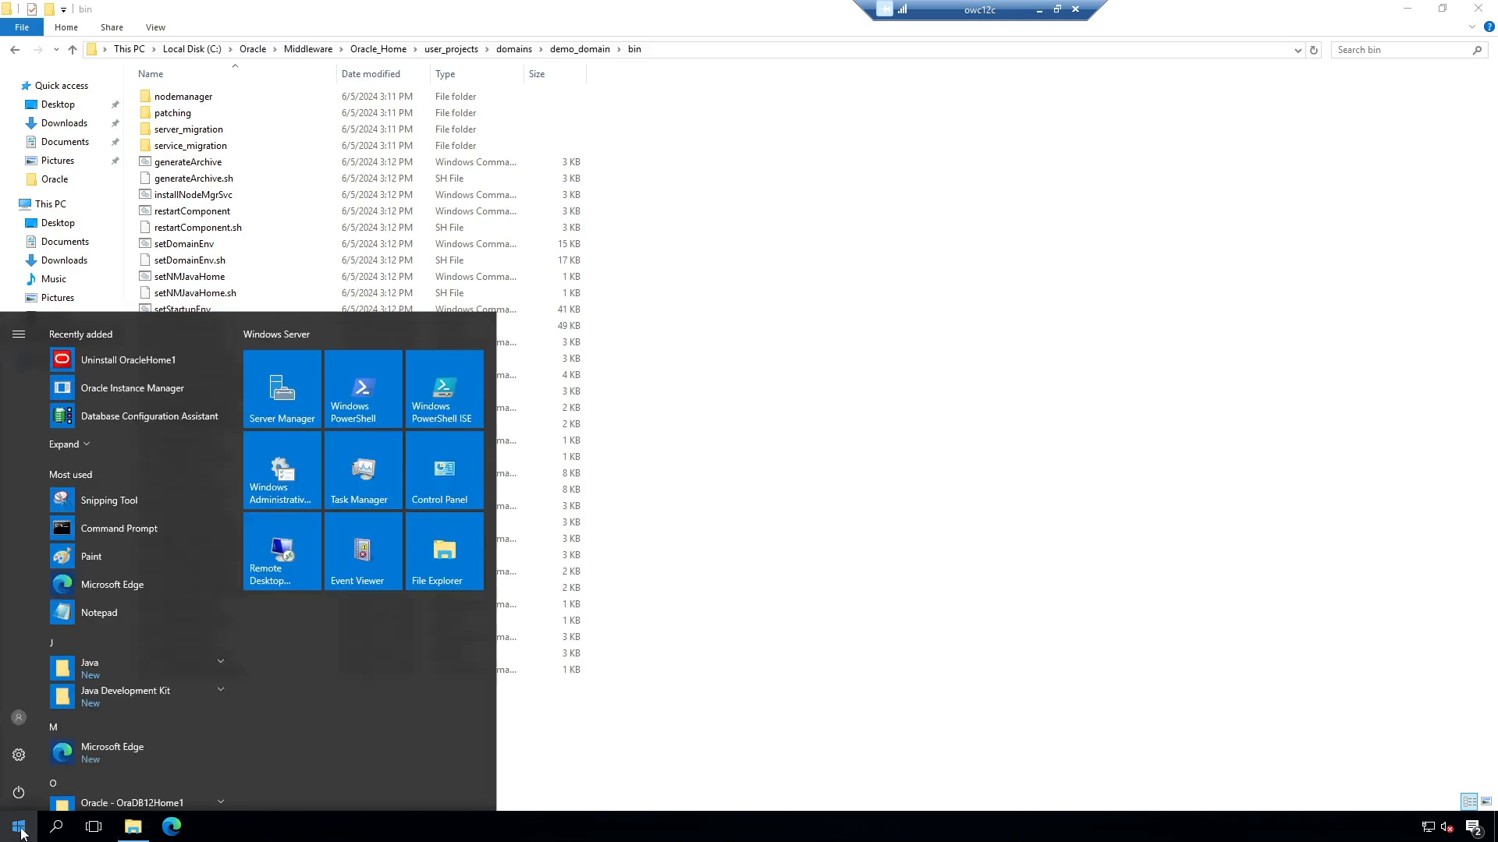
Step: Open an administrator Command Prompt and change into the demo_domain\bin folder
right_click(126, 534)
mouse_move(192, 578)
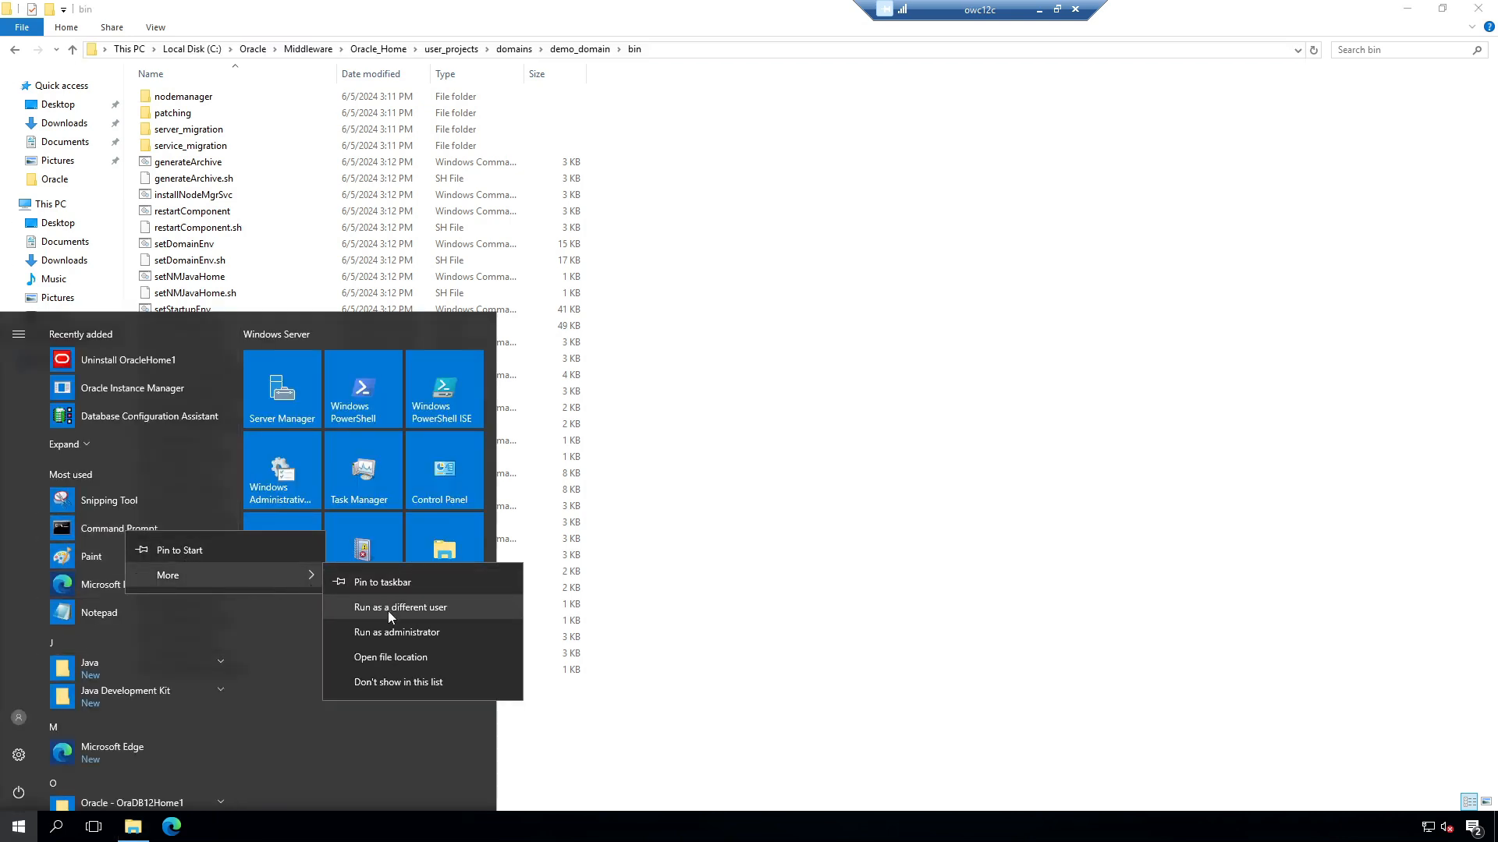
click(392, 633)
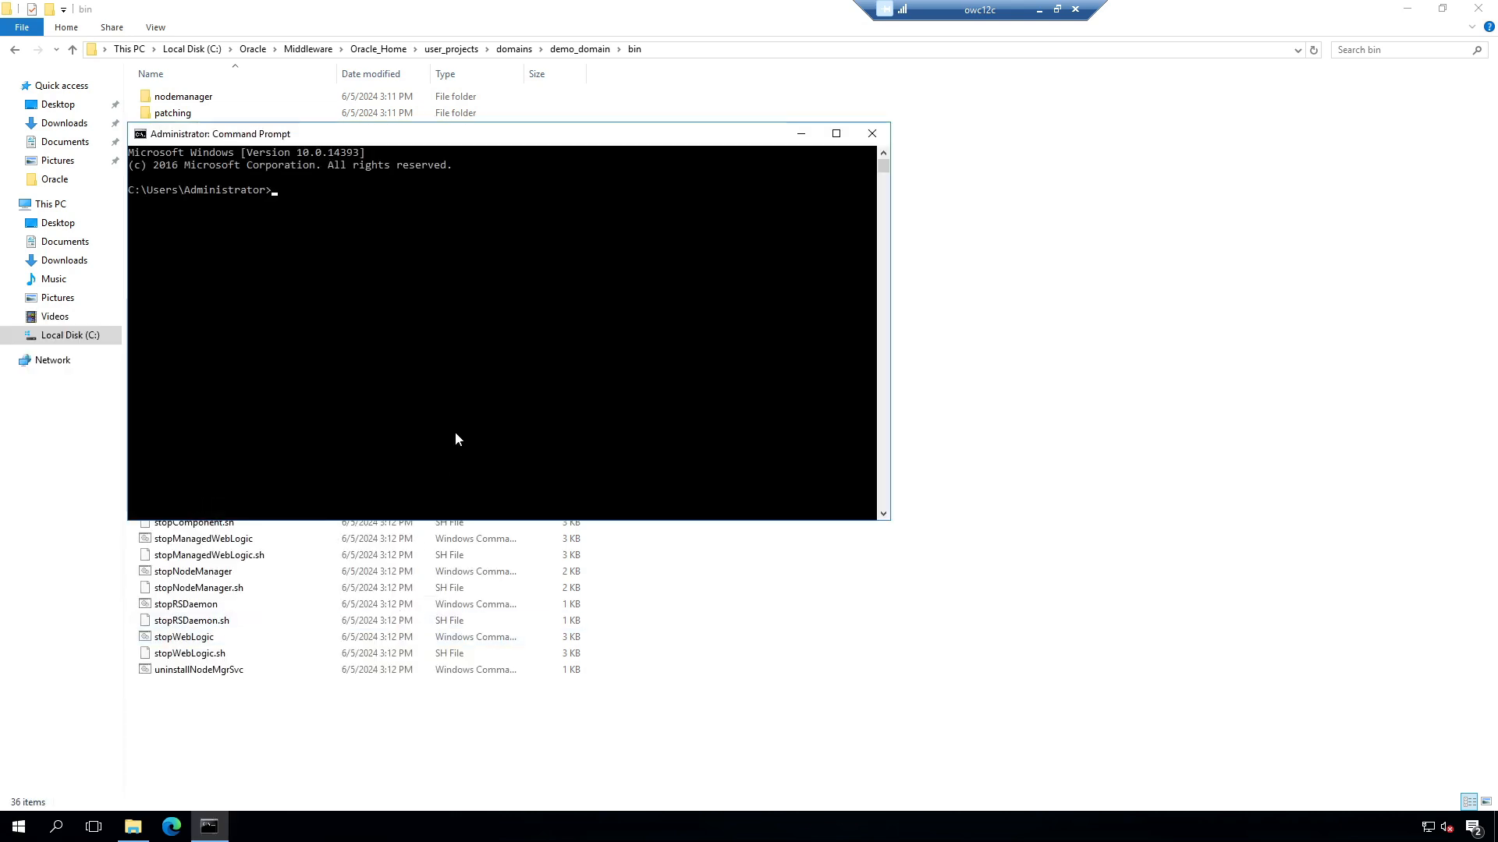
text(cd)
key(ctrl+v)
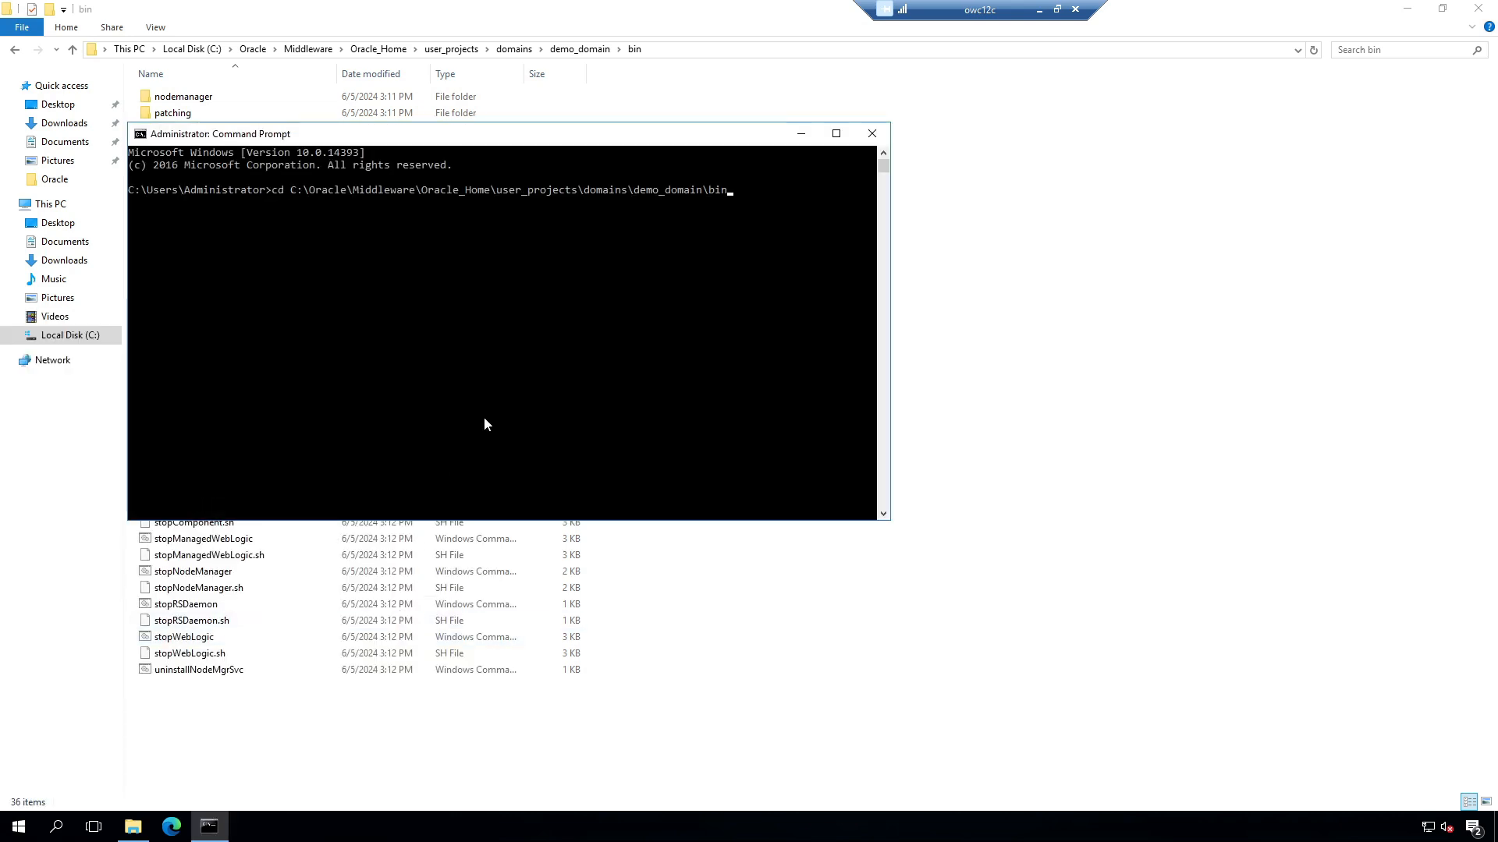
key(Return)
Step: Run startWebLogic.cmd and enter the boot username and password so the Admin Server starts
text(startW)
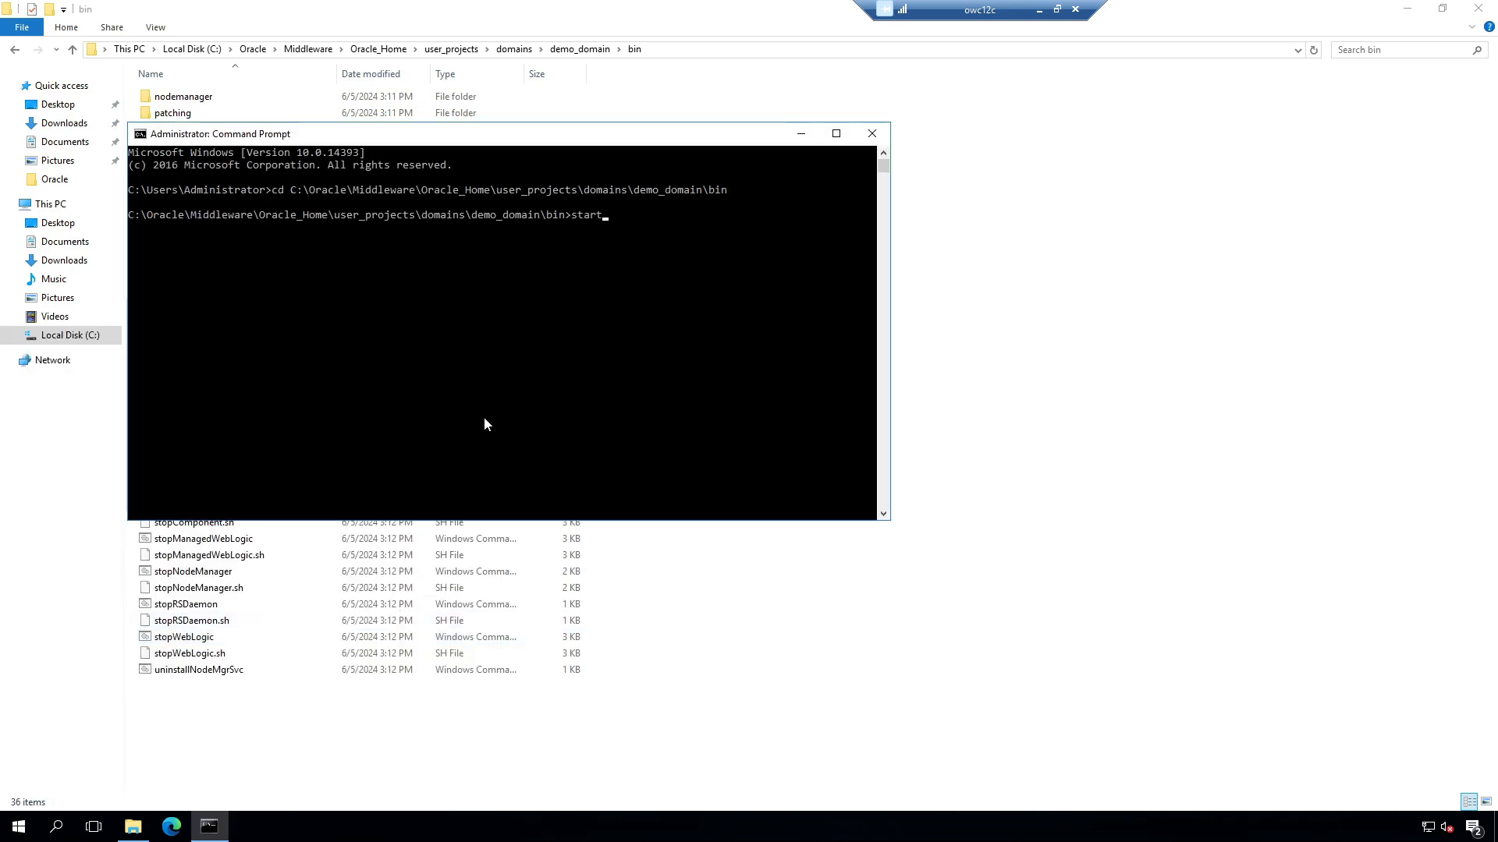
key(Tab)
key(Return)
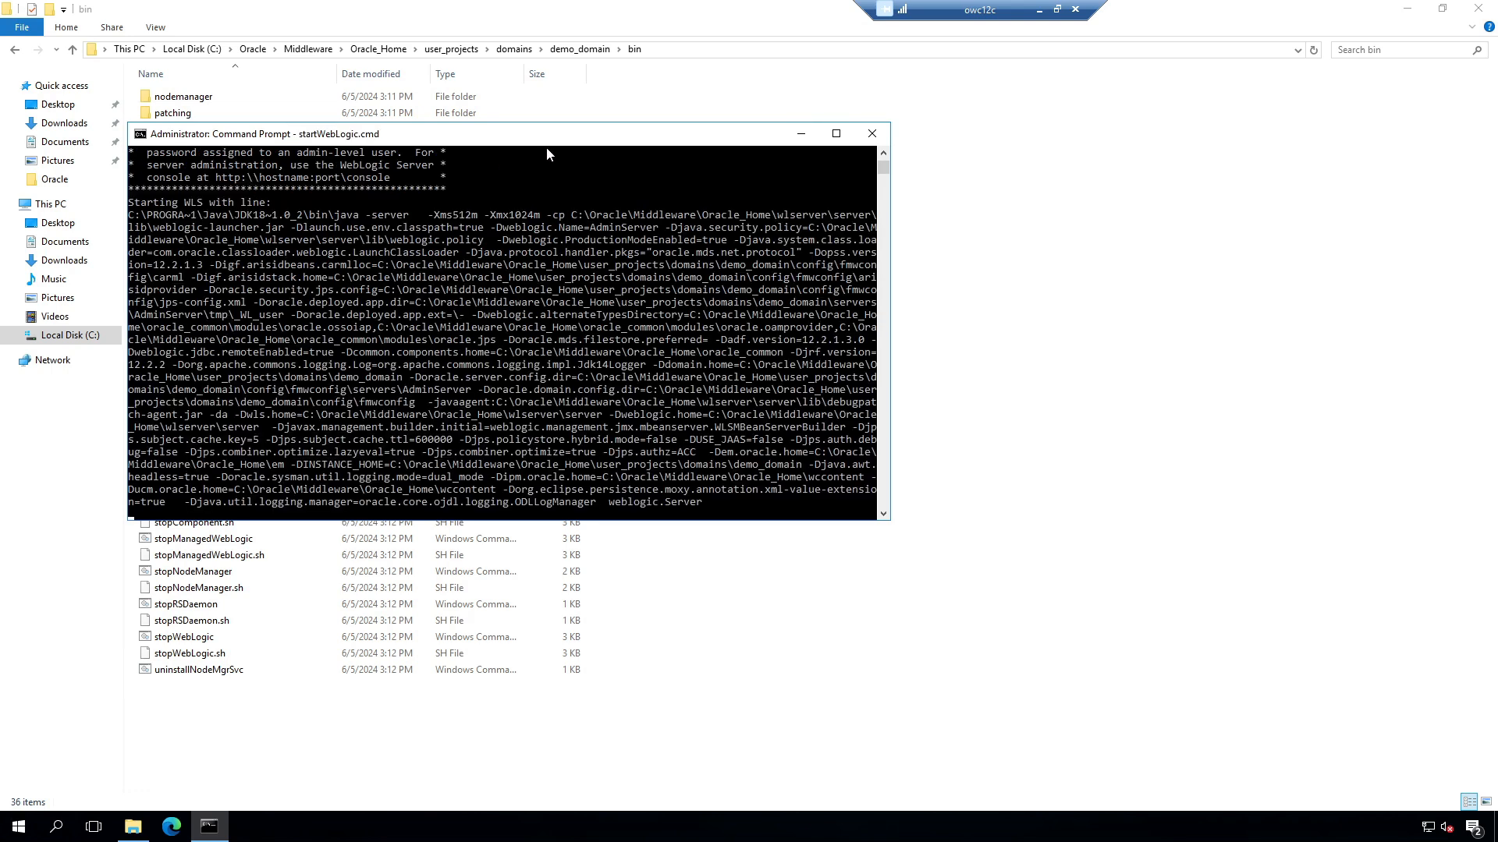
drag(552, 141, 1086, 96)
text(e)
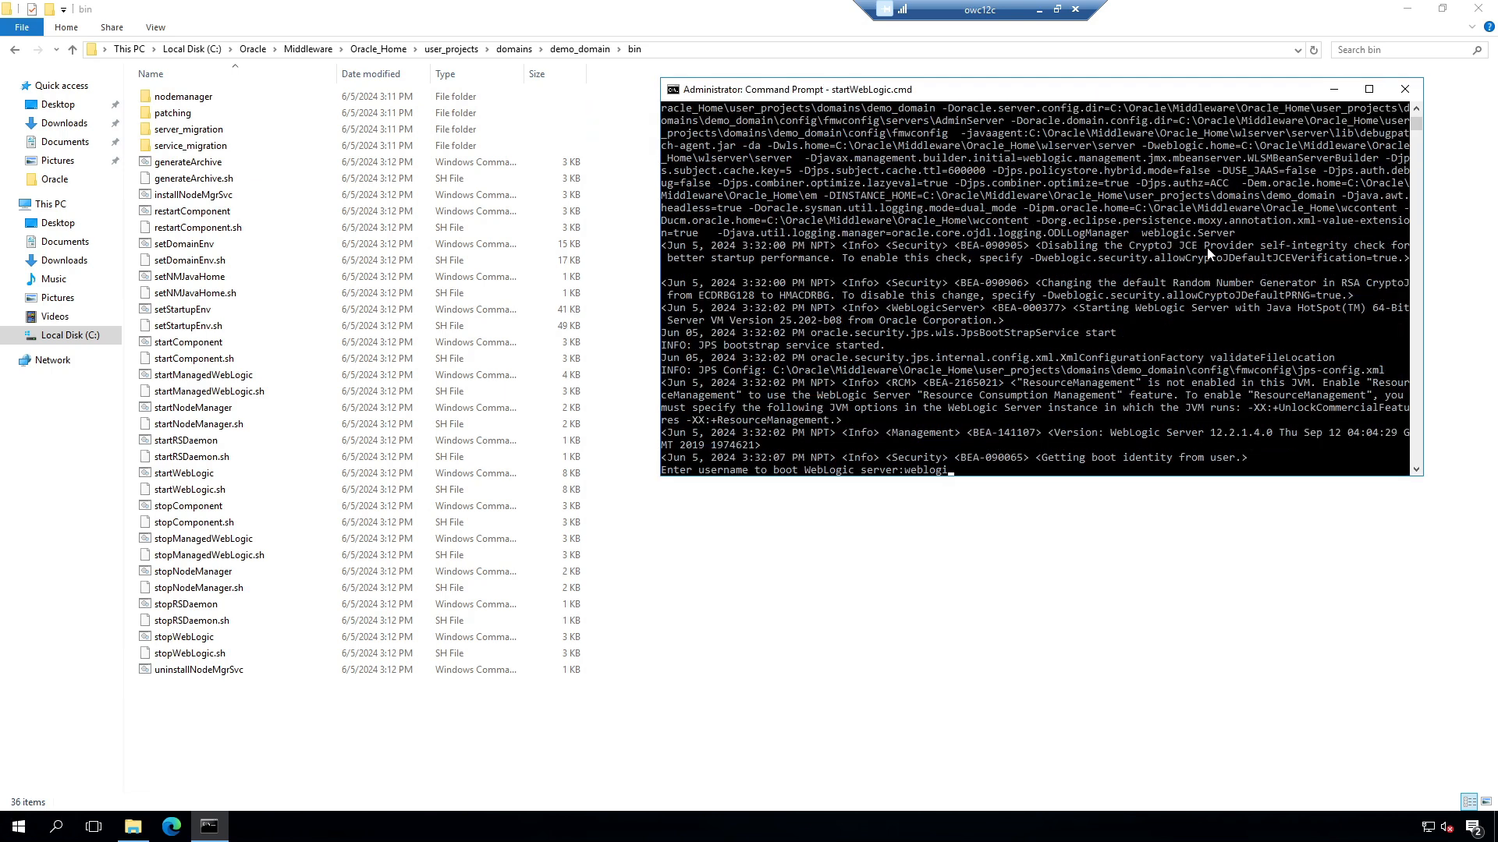
key(Return)
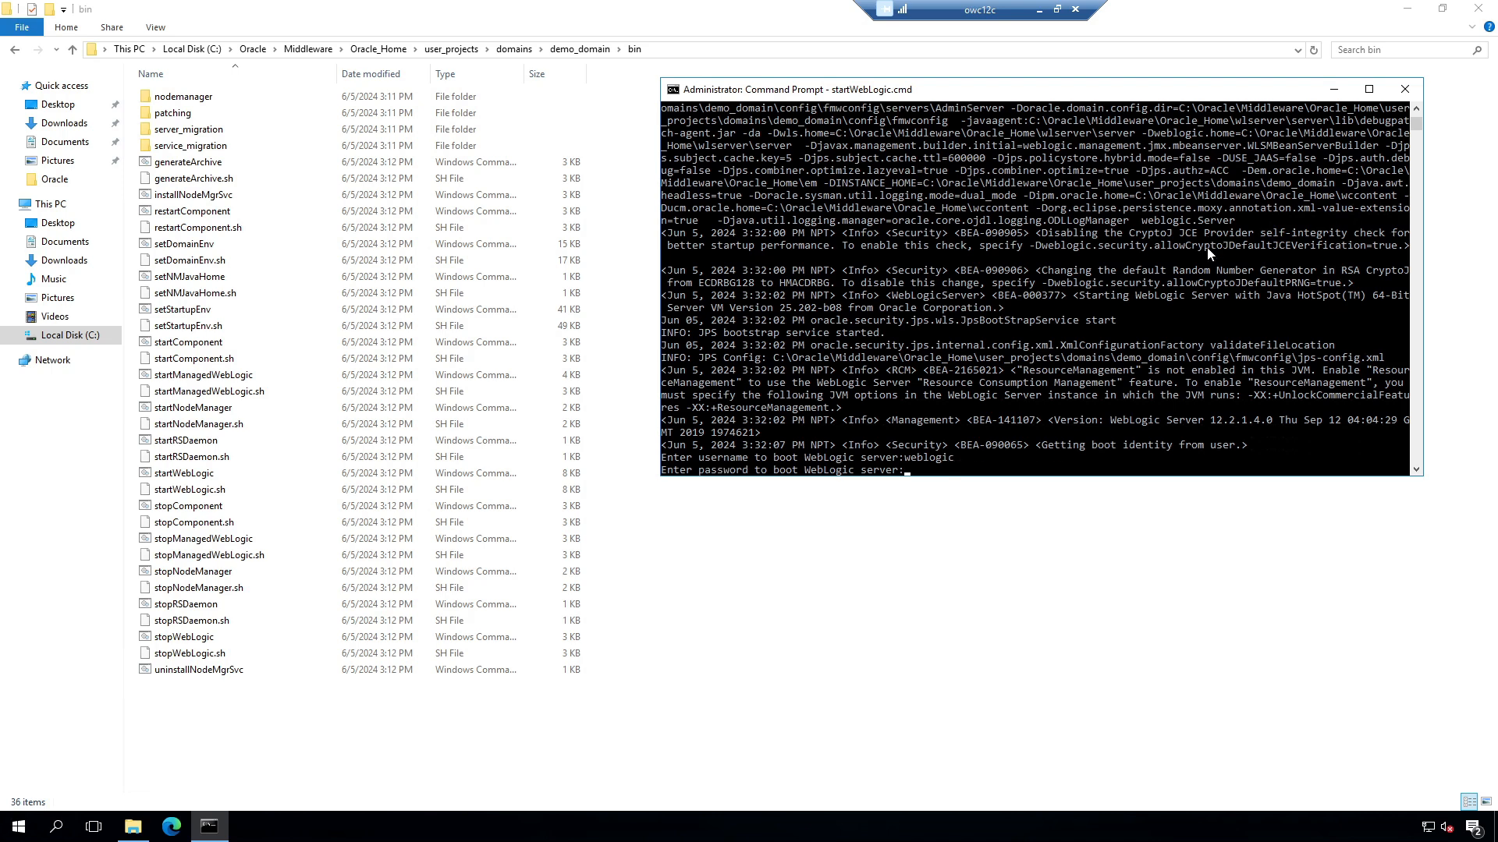
key(Return)
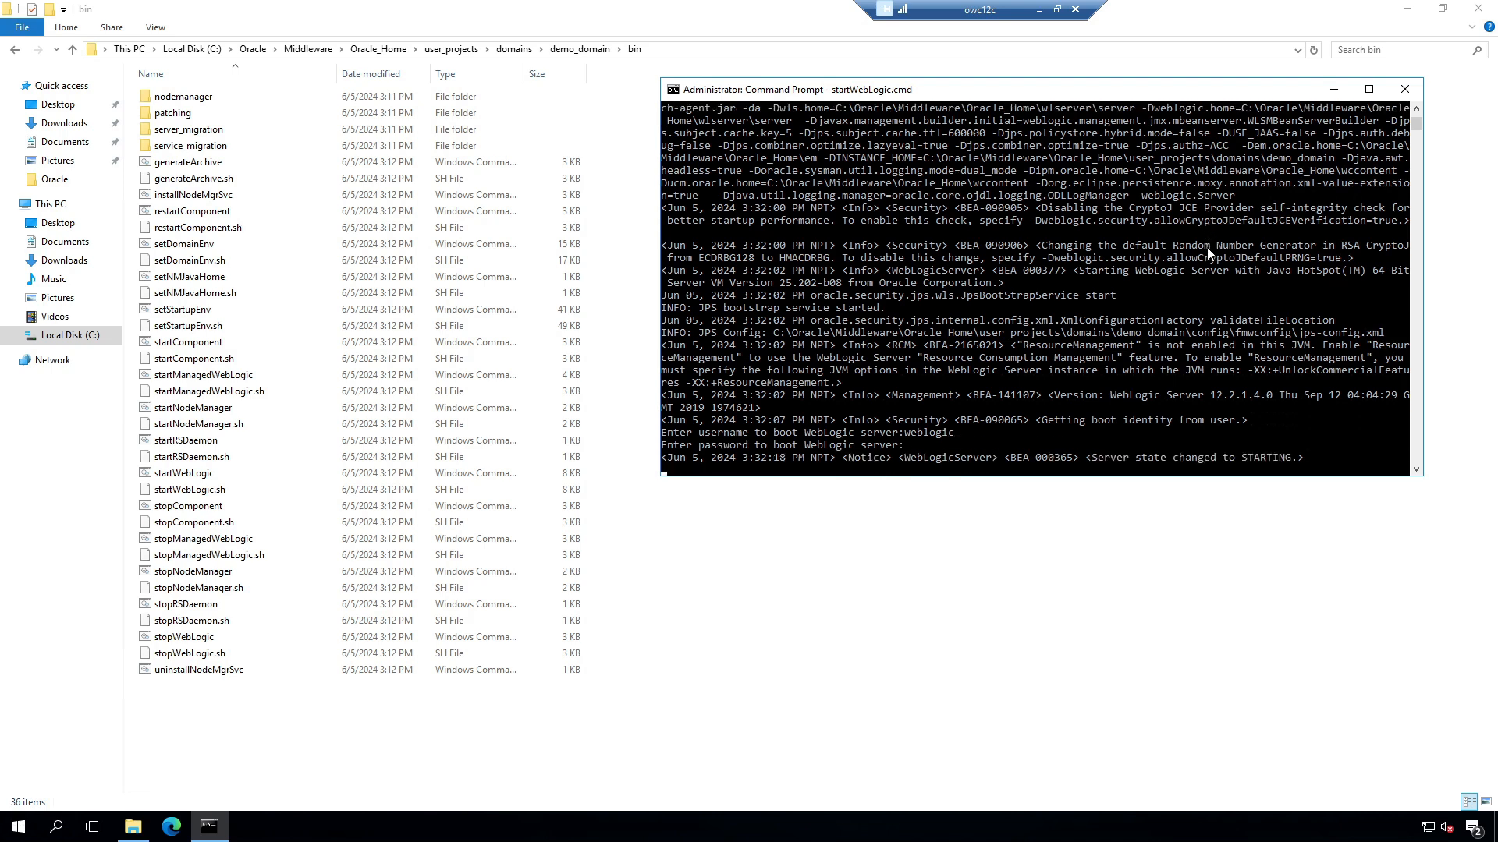
Step: Open a second administrator Command Prompt in the demo_domain\bin folder
click(18, 829)
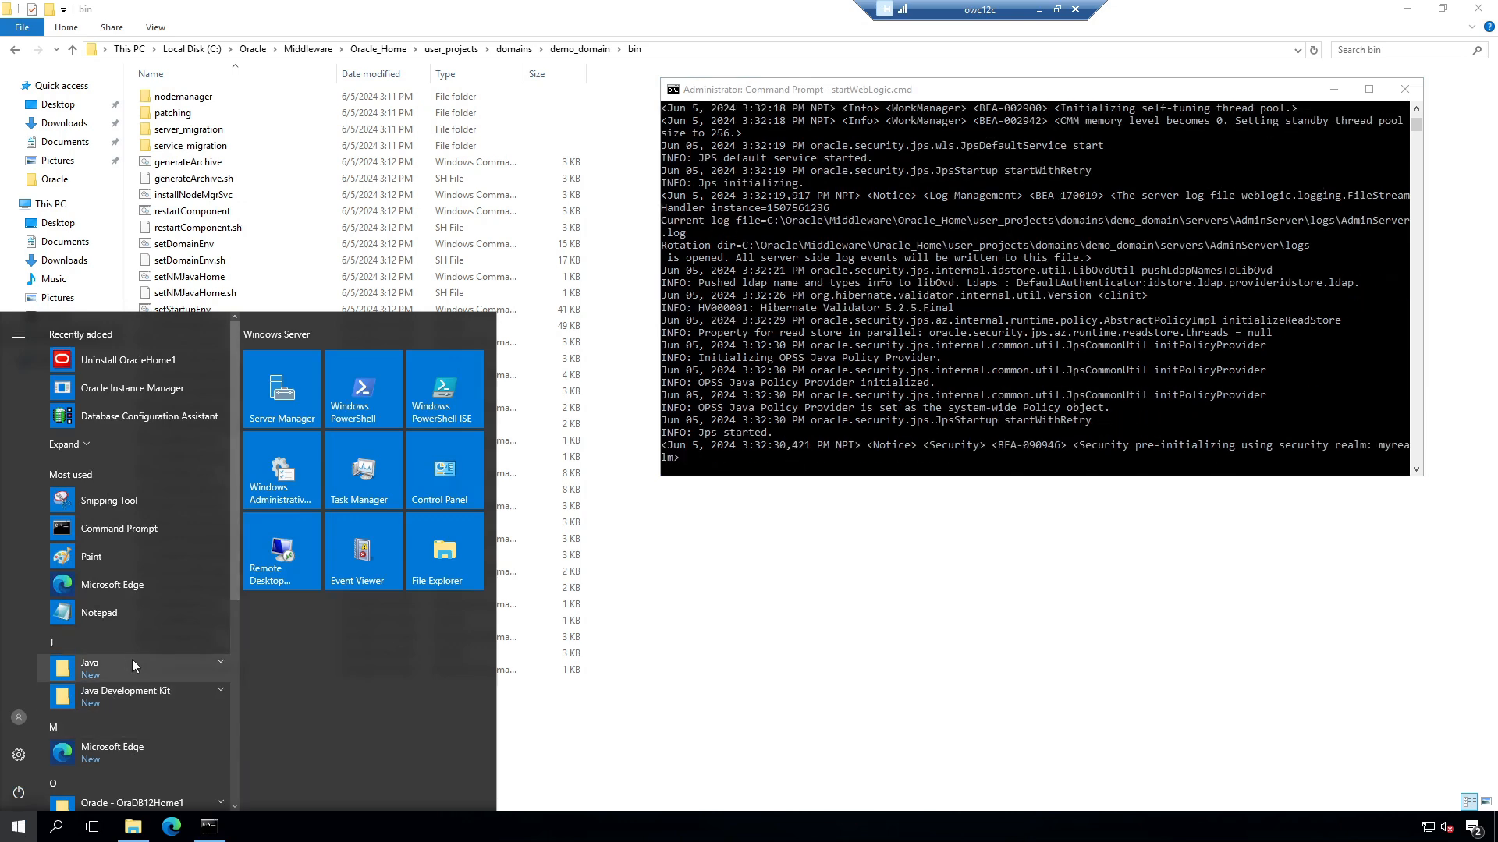
right_click(120, 530)
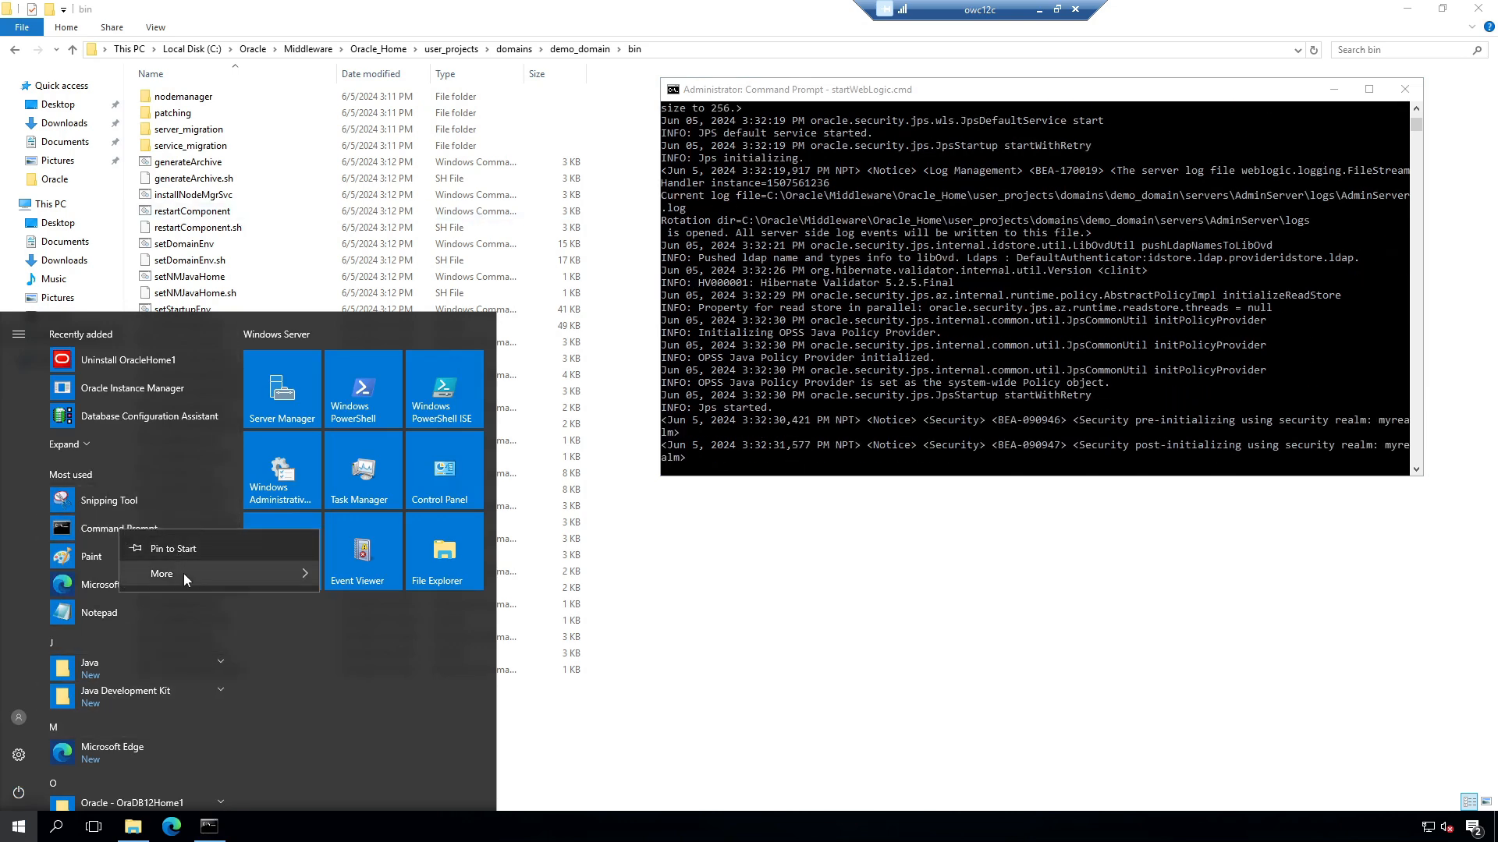
mouse_move(184, 573)
click(404, 630)
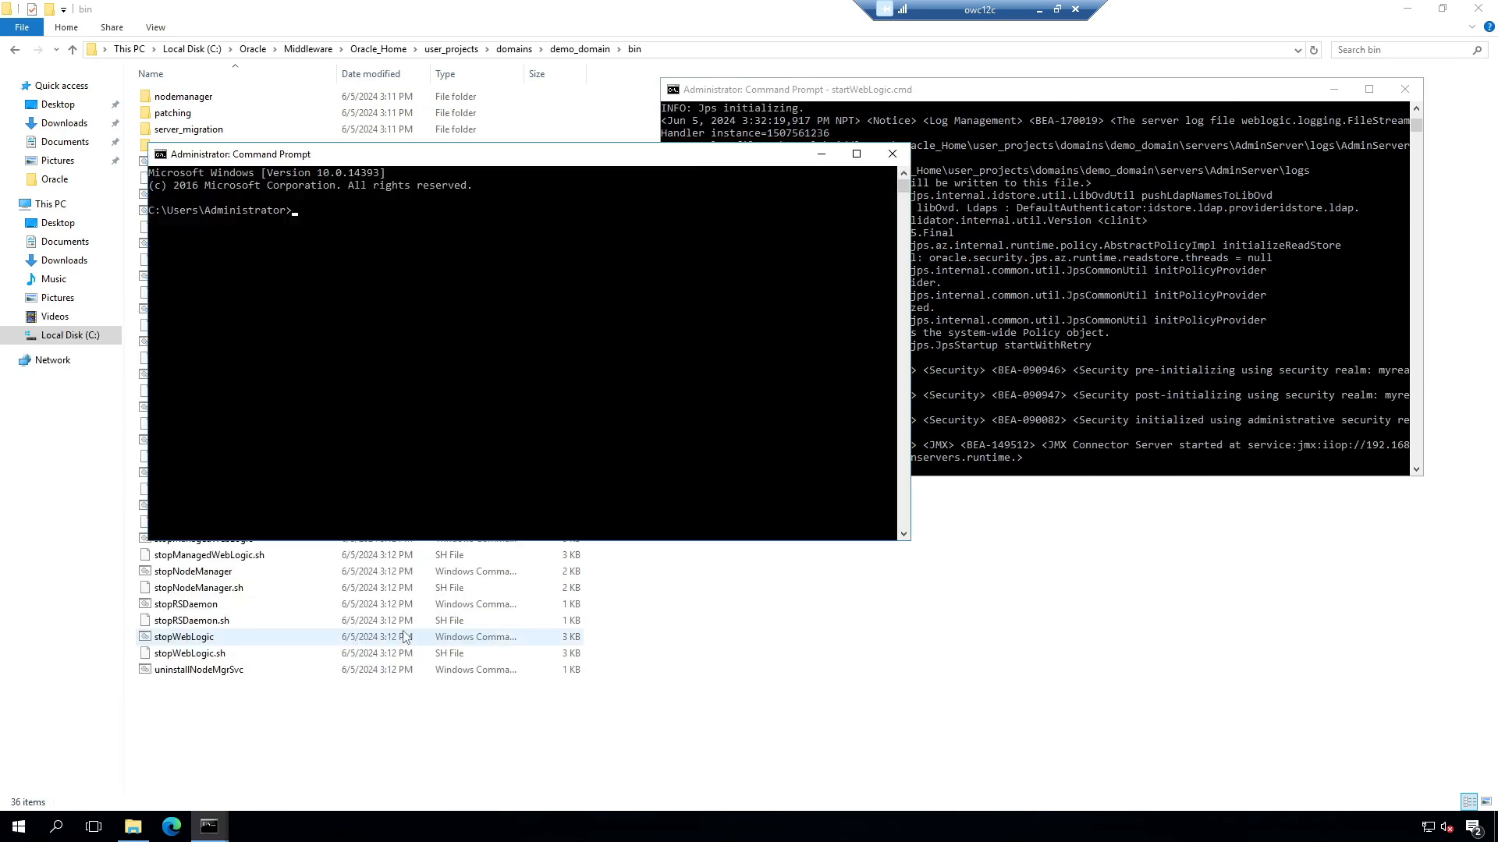
text(cd)
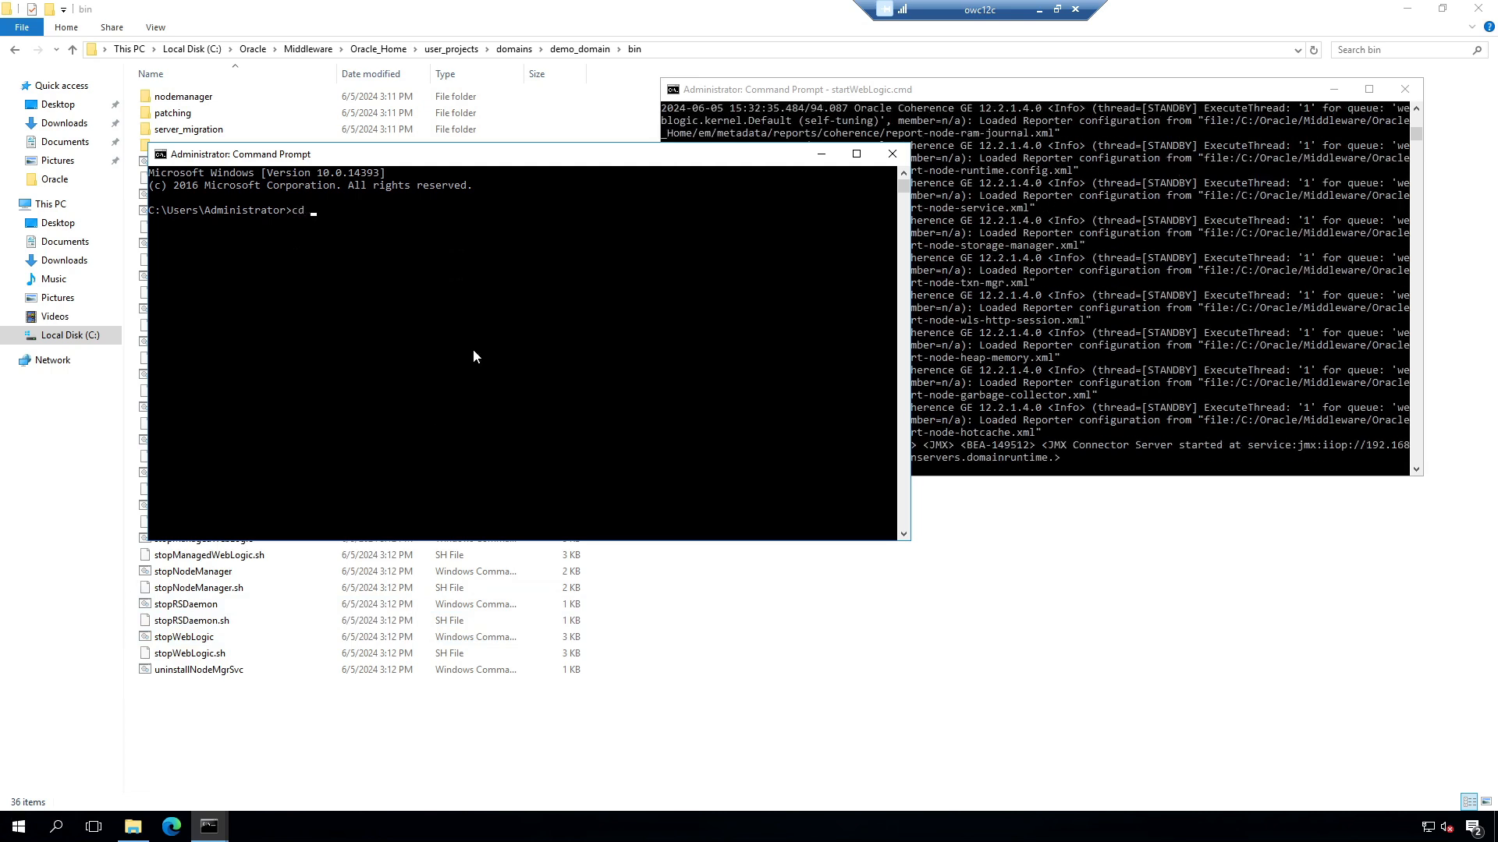
key(ctrl+v)
key(Return)
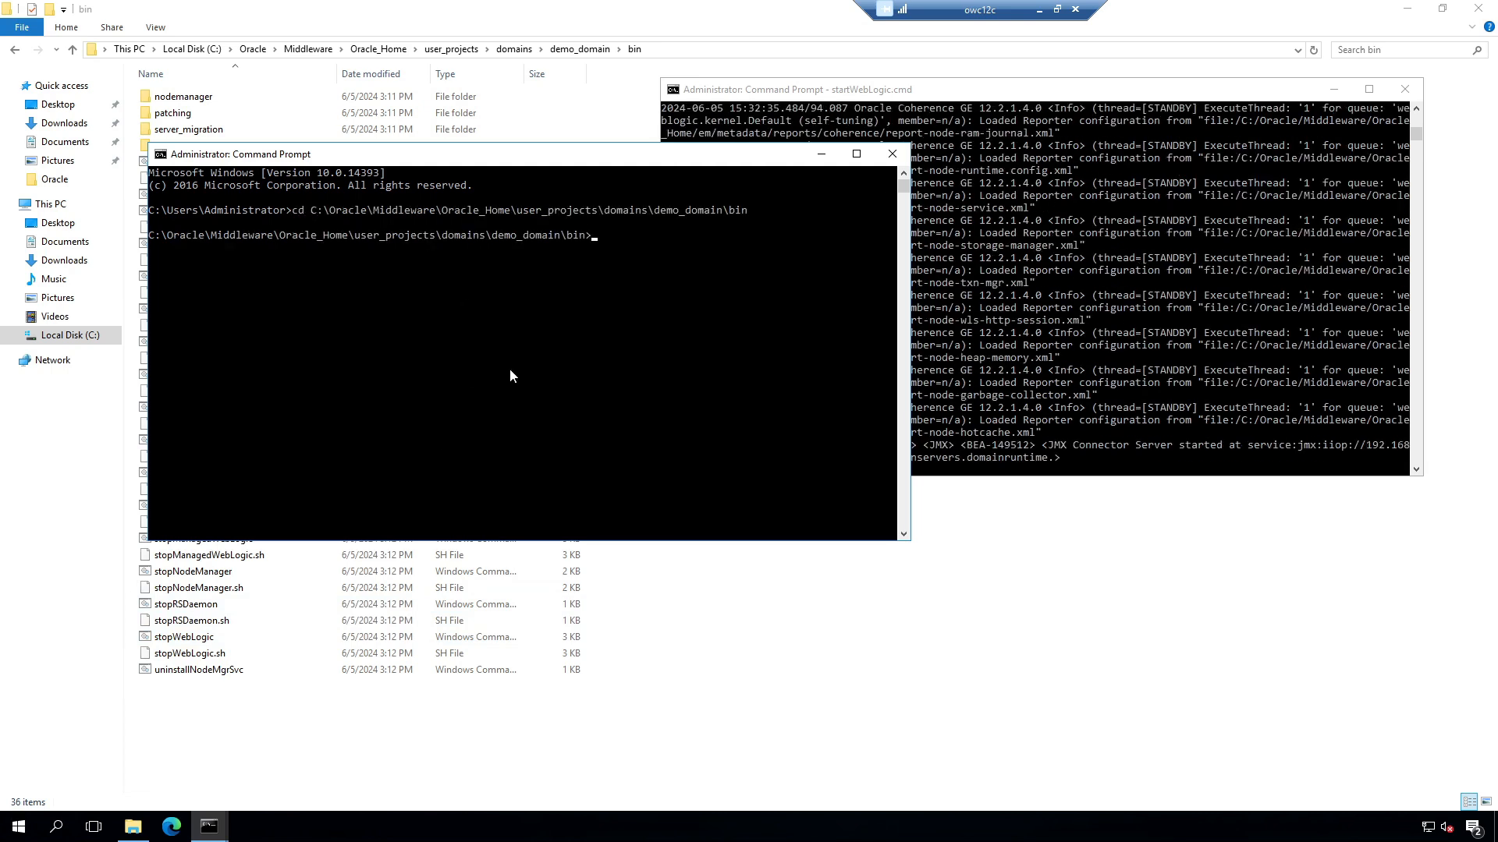
Step: Run startNodeManager.cmd, then minimize the Node Manager console beside the WebLogic console
text(startN)
key(Tab)
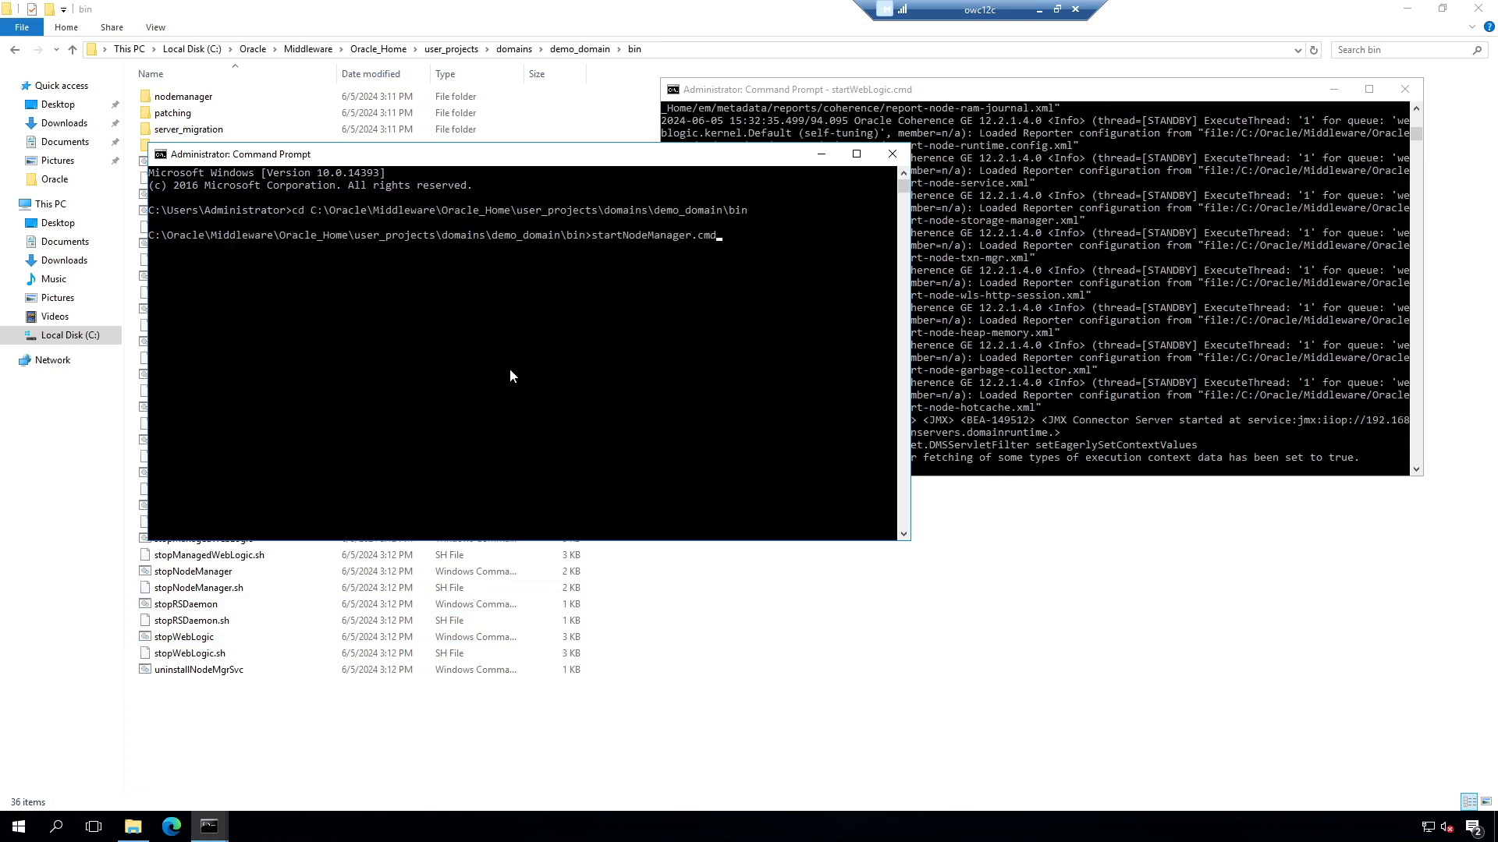
key(Return)
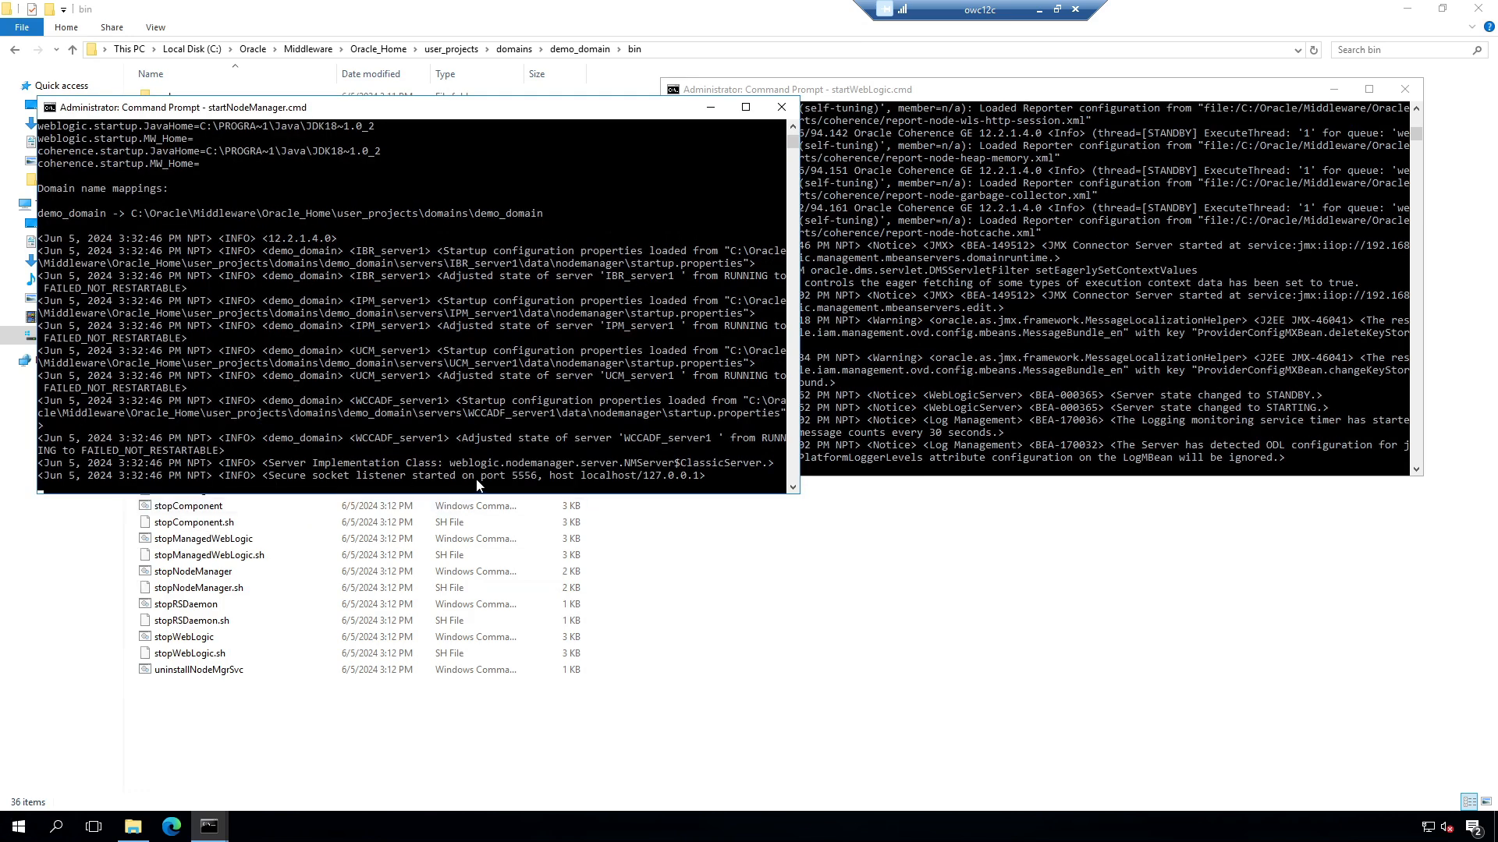
click(1256, 435)
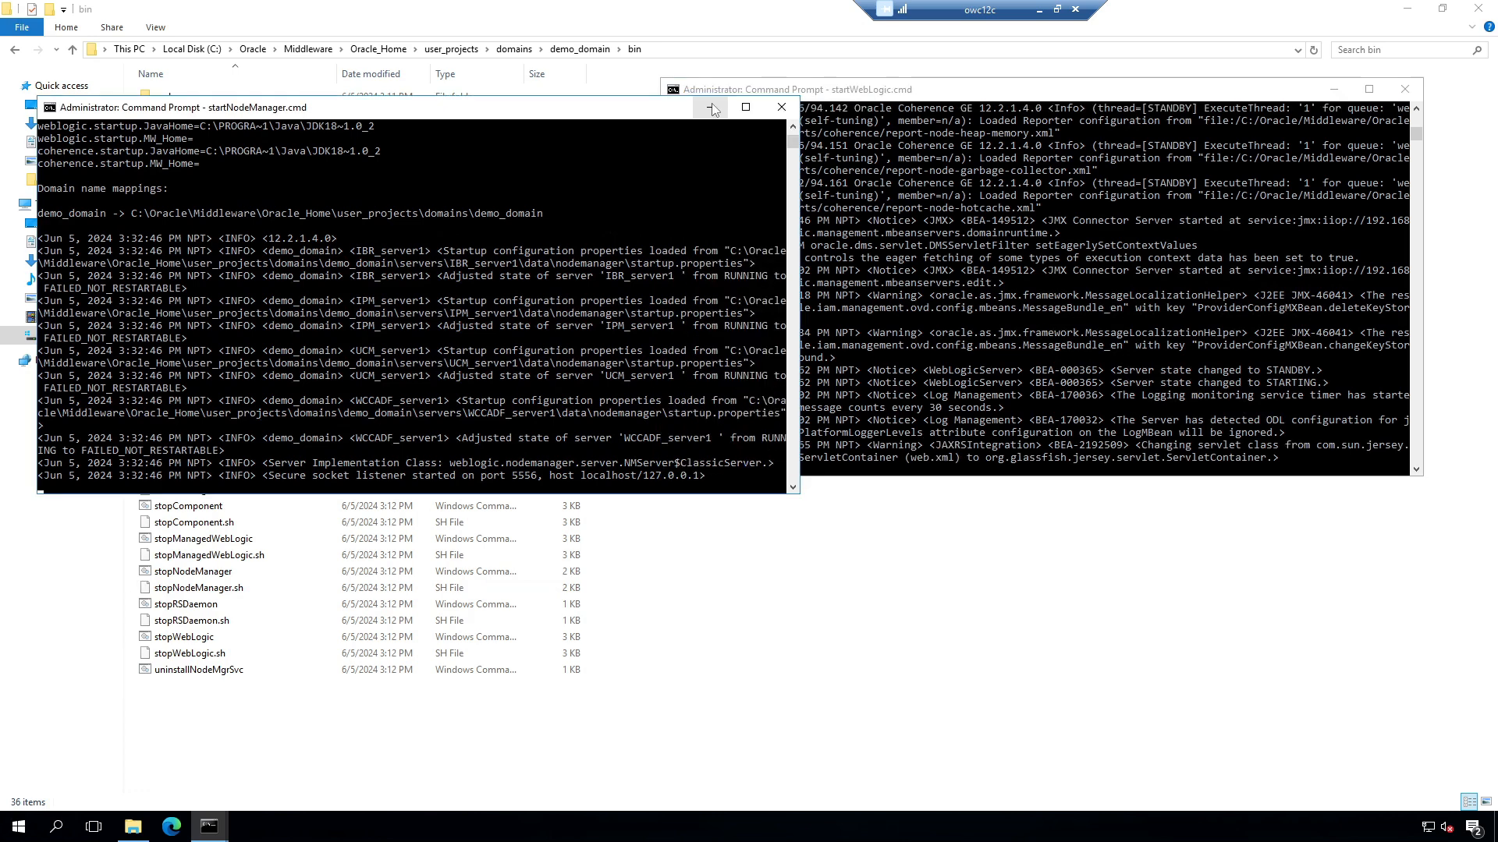
click(711, 105)
drag(1234, 83, 1032, 101)
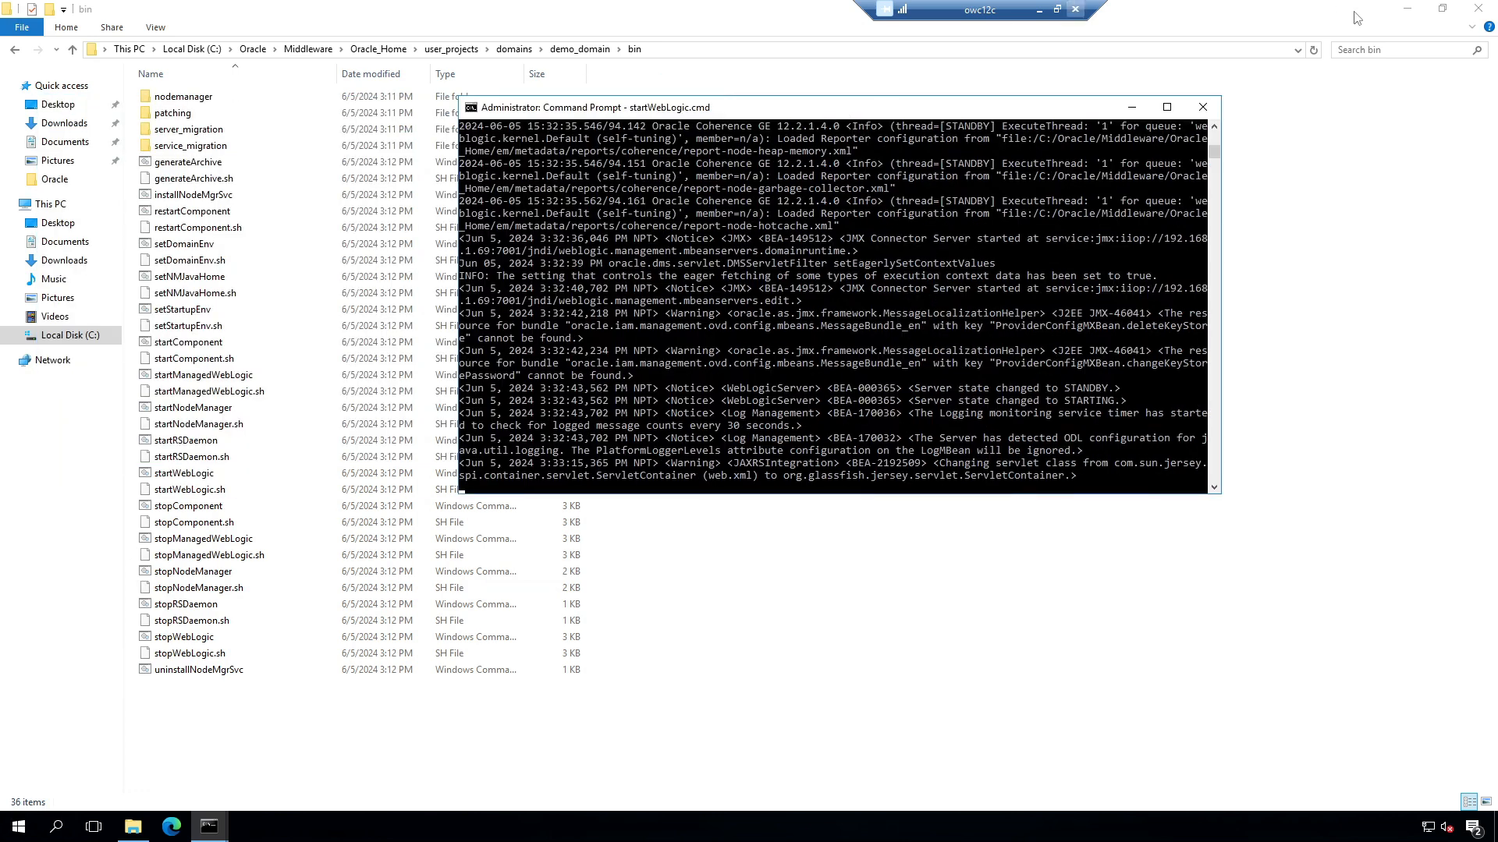
Step: Open the WebLogic Server Administration Console login page on localhost in Microsoft Edge
click(1407, 8)
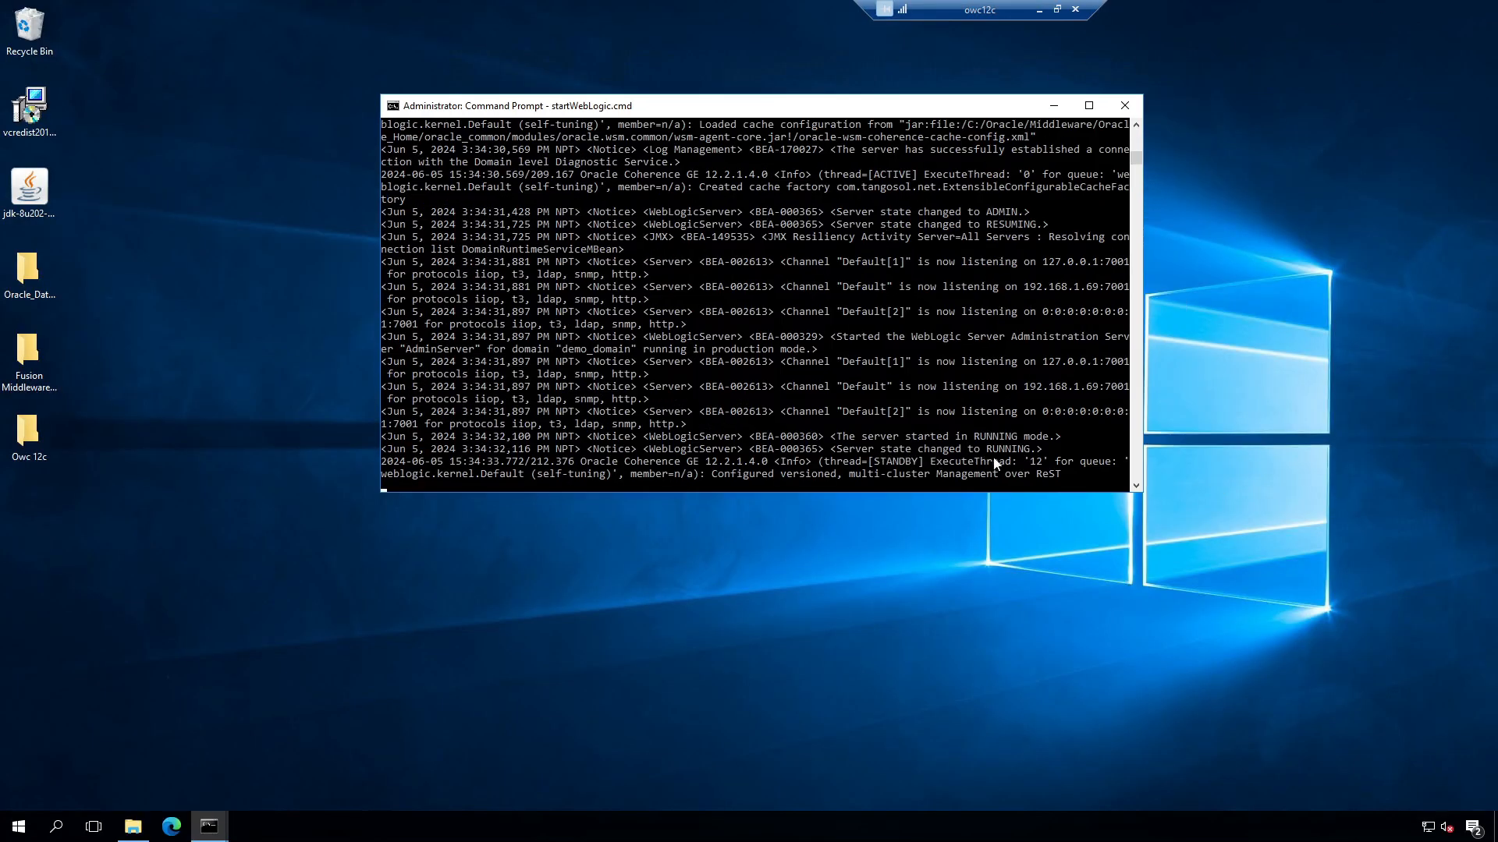
click(171, 826)
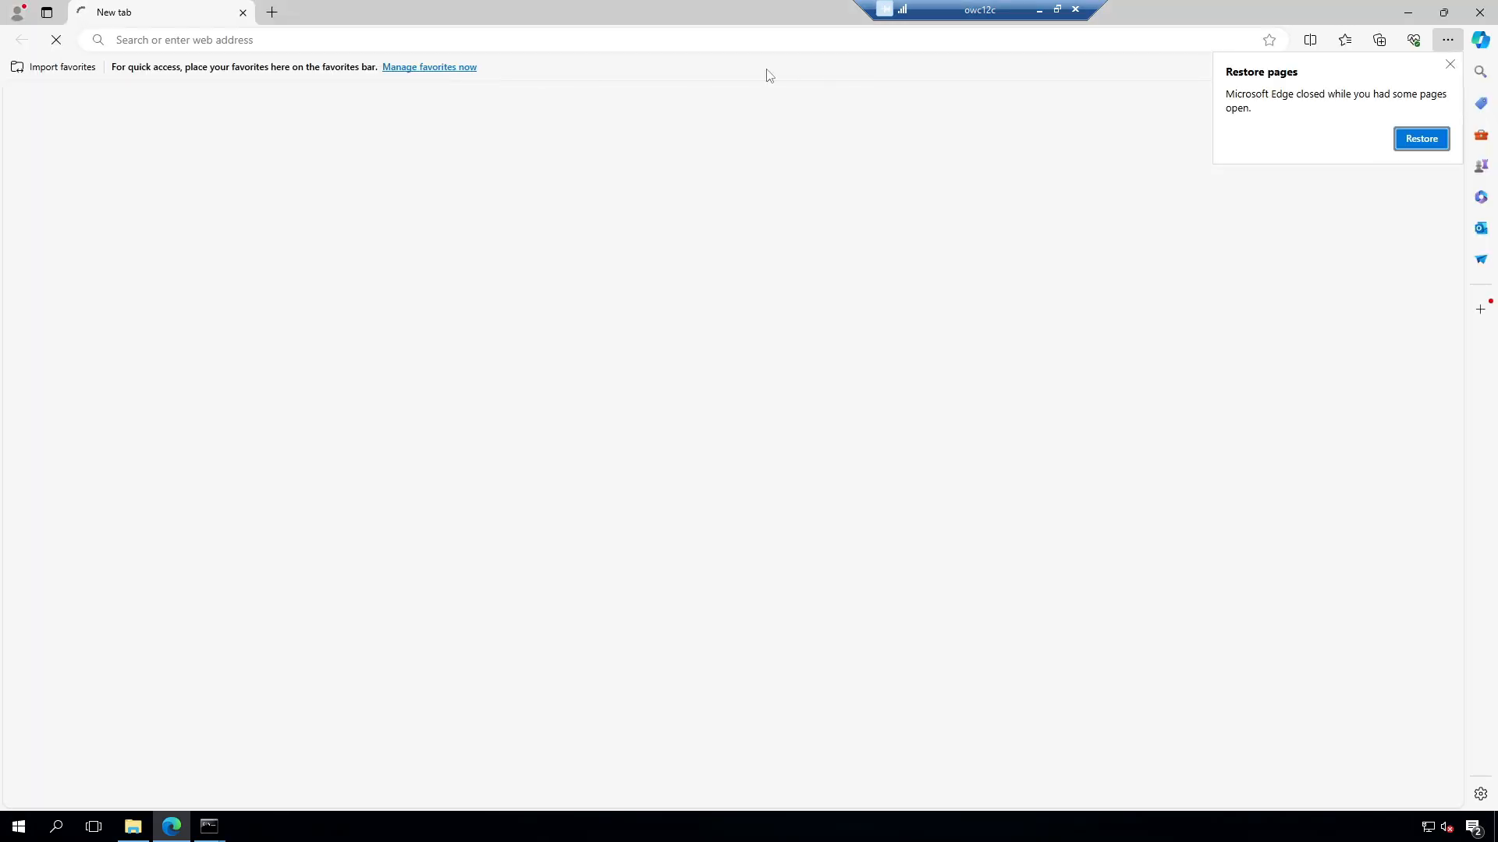
click(455, 40)
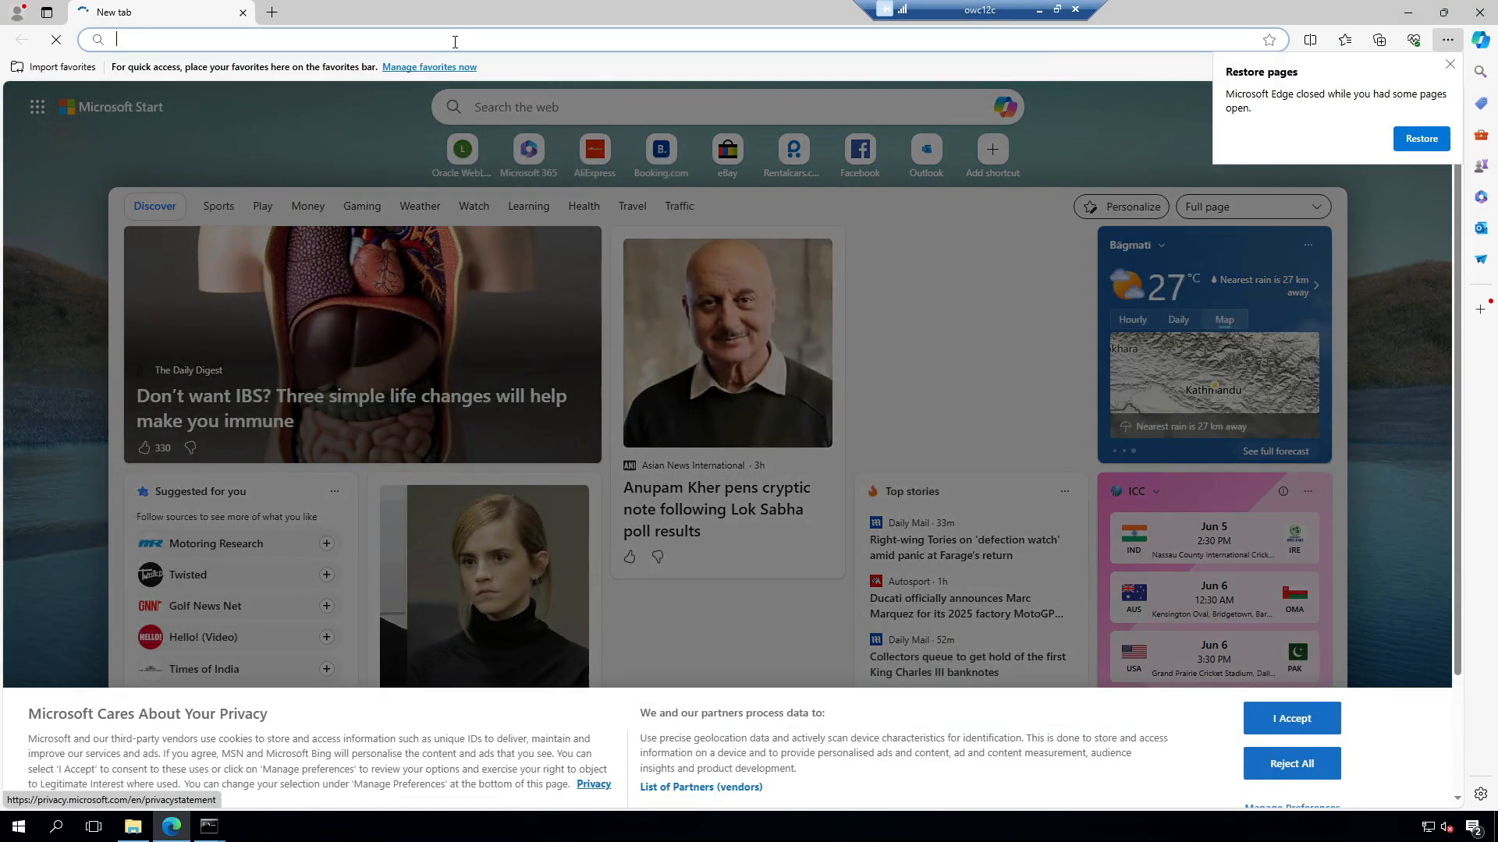
text(local)
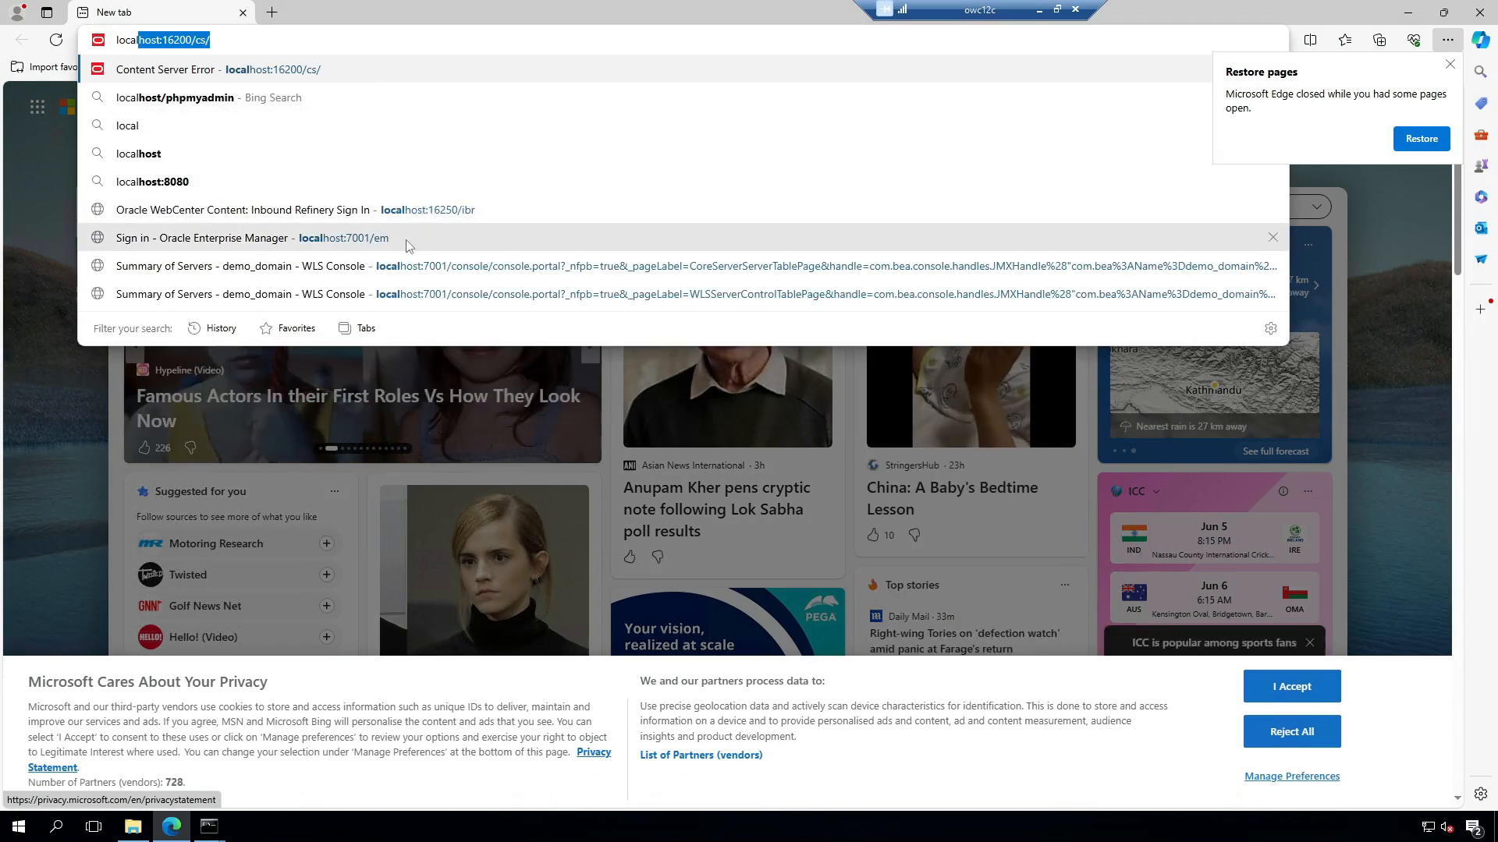
click(334, 266)
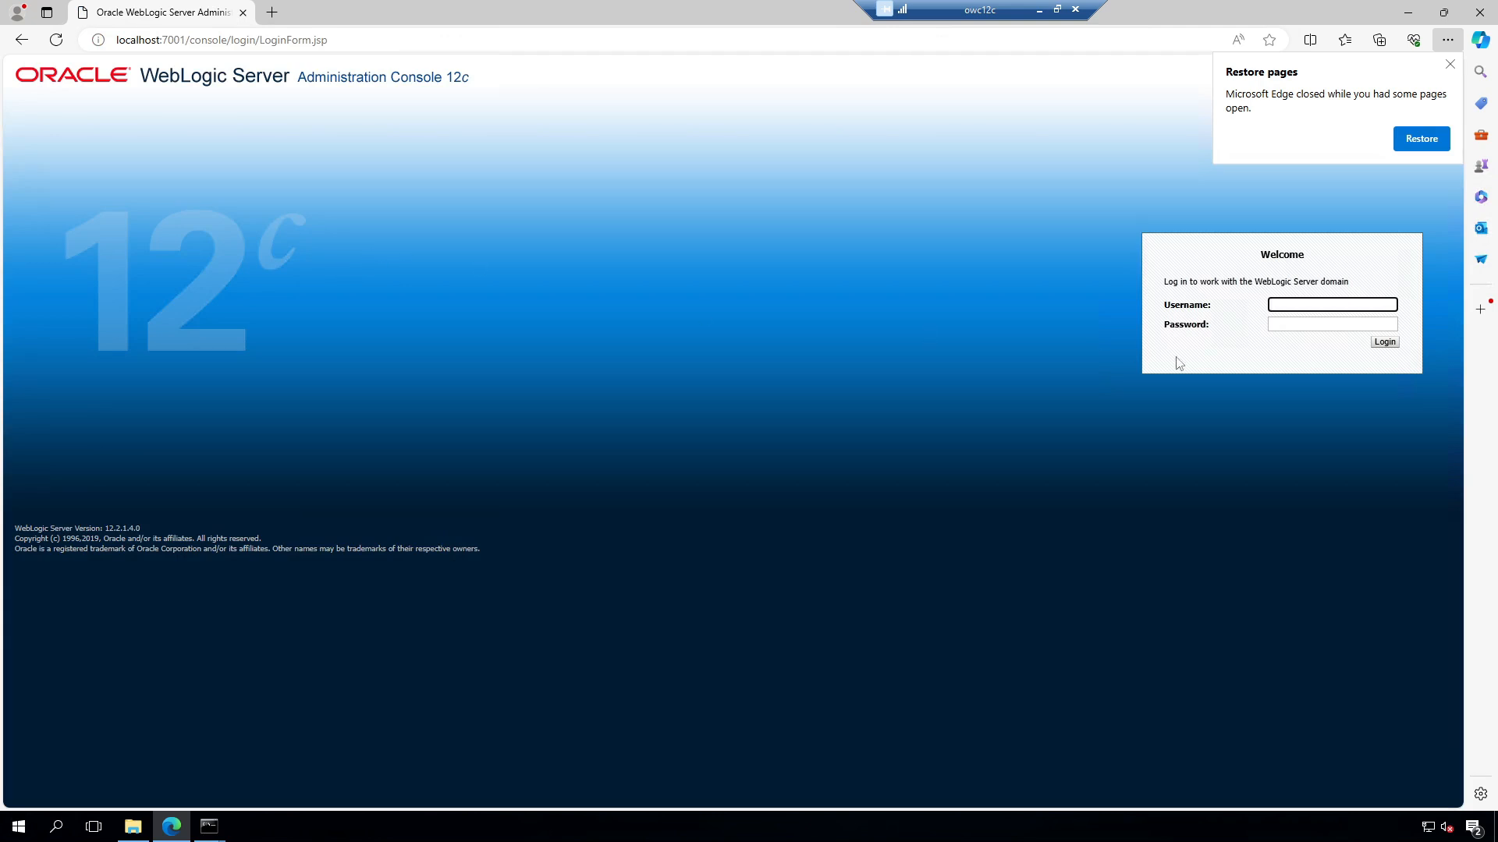
Step: Sign in with the administrator username and password and dismiss Edge's restore pages prompt
text(weblogic)
key(Tab)
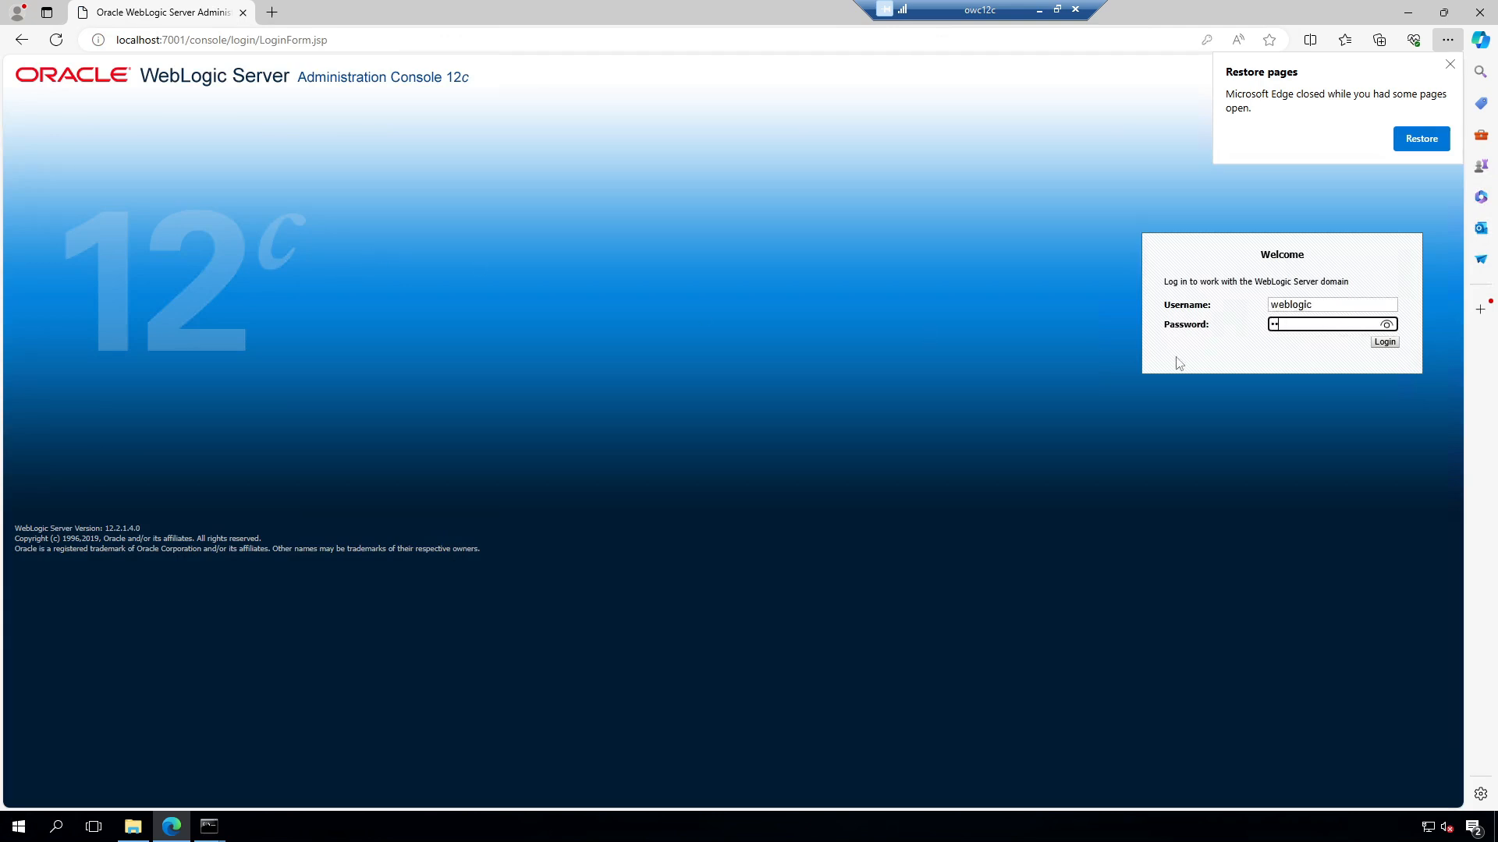
key(Return)
click(1450, 64)
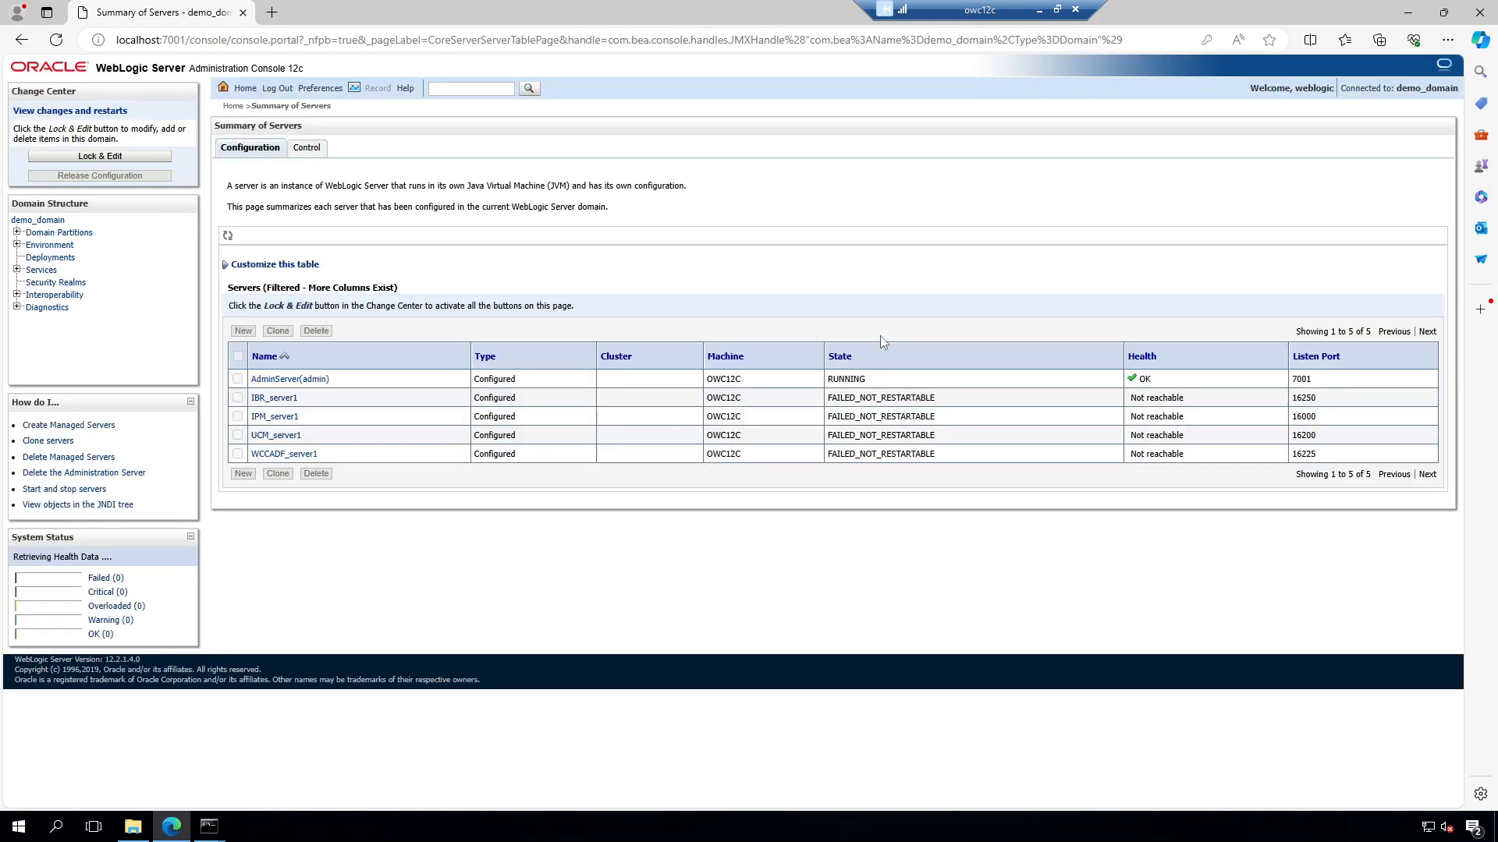
Step: Start all four managed servers except AdminServer and confirm all five show RUNNING with OK health
click(306, 147)
click(238, 314)
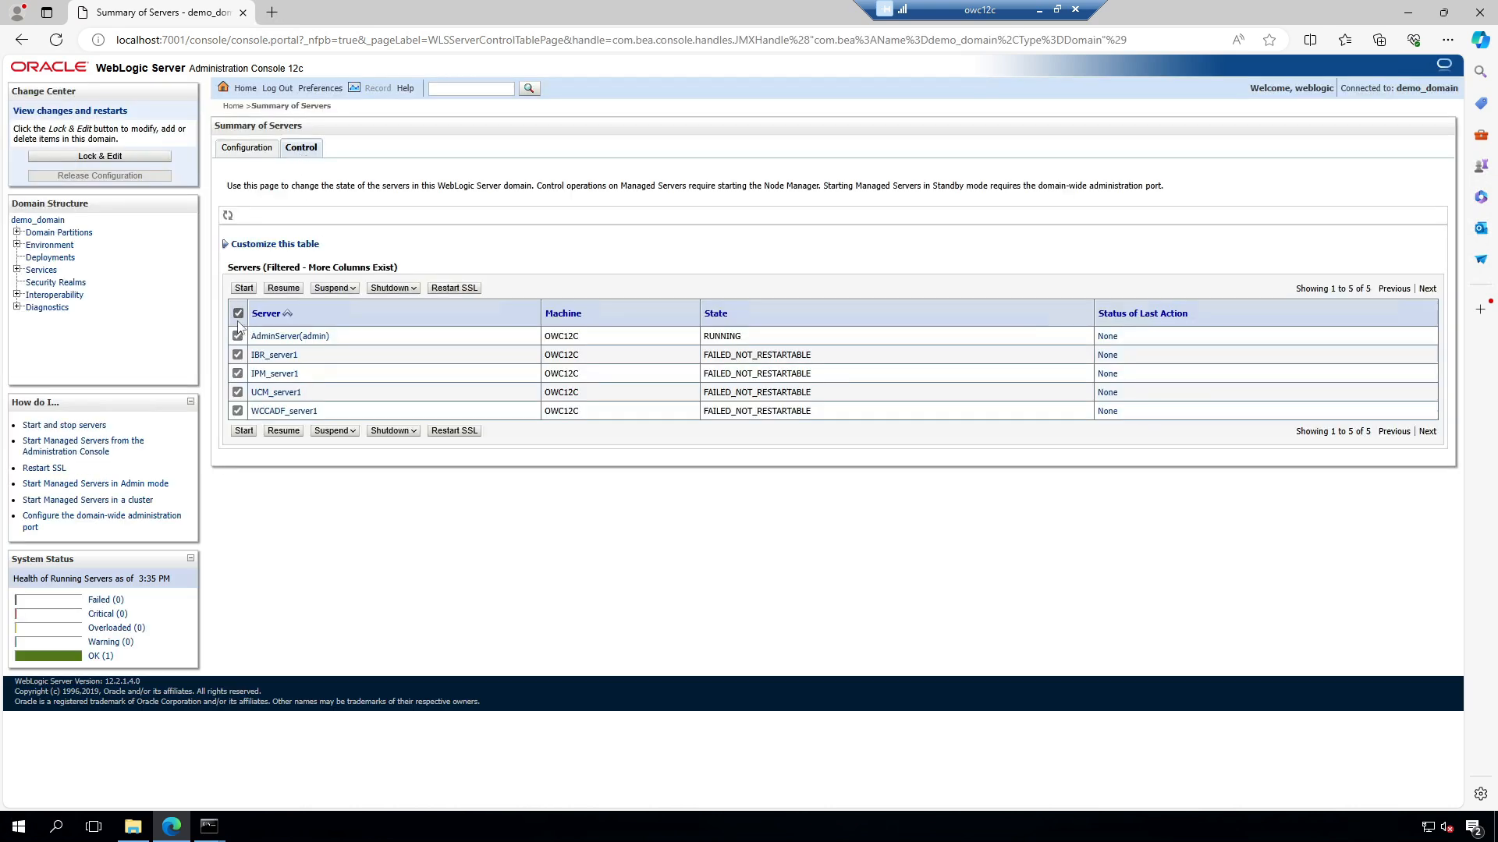
click(237, 336)
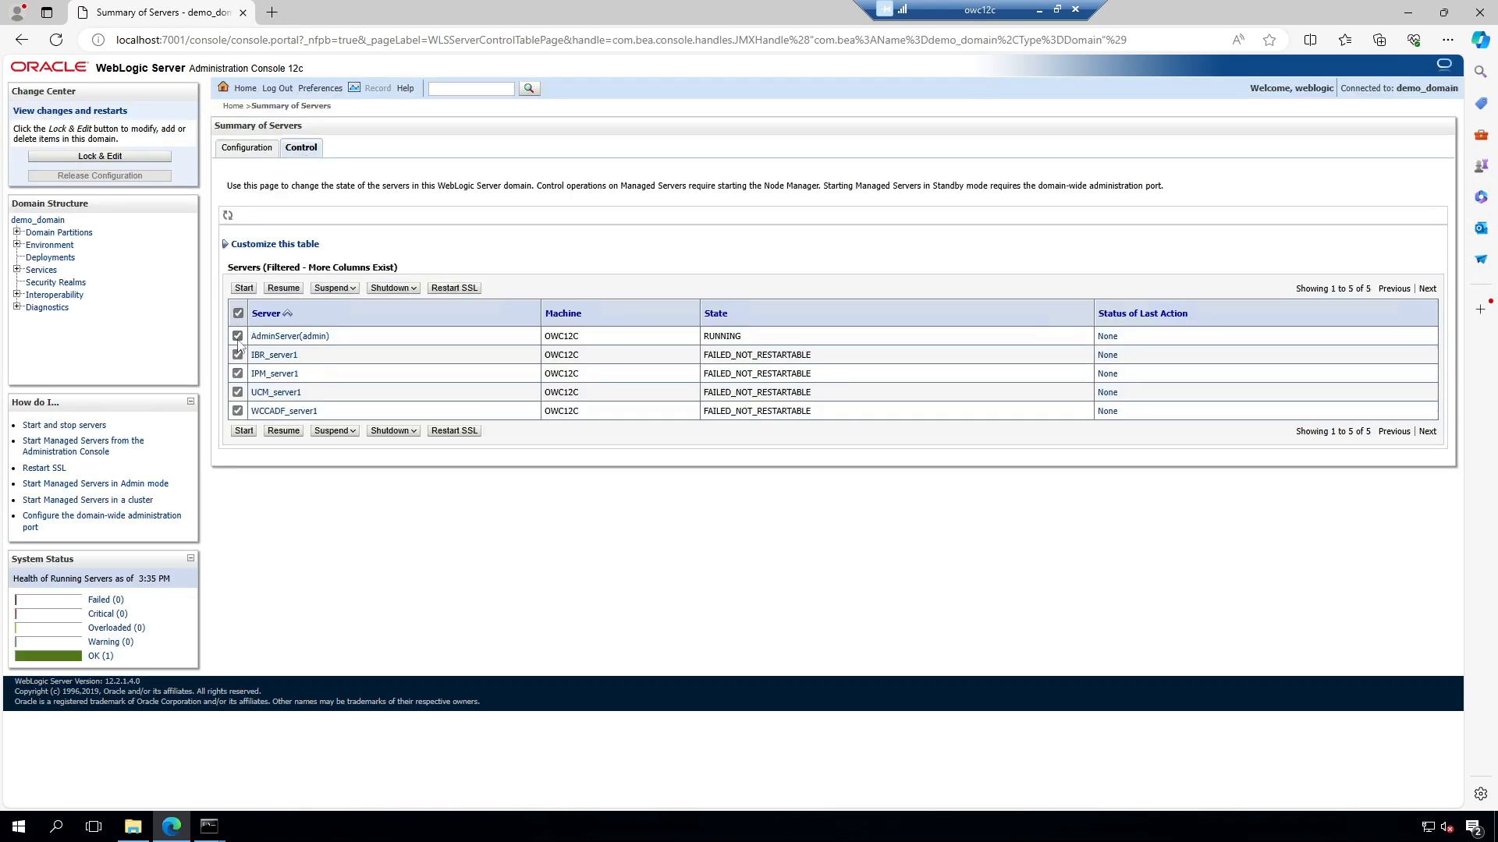
click(244, 431)
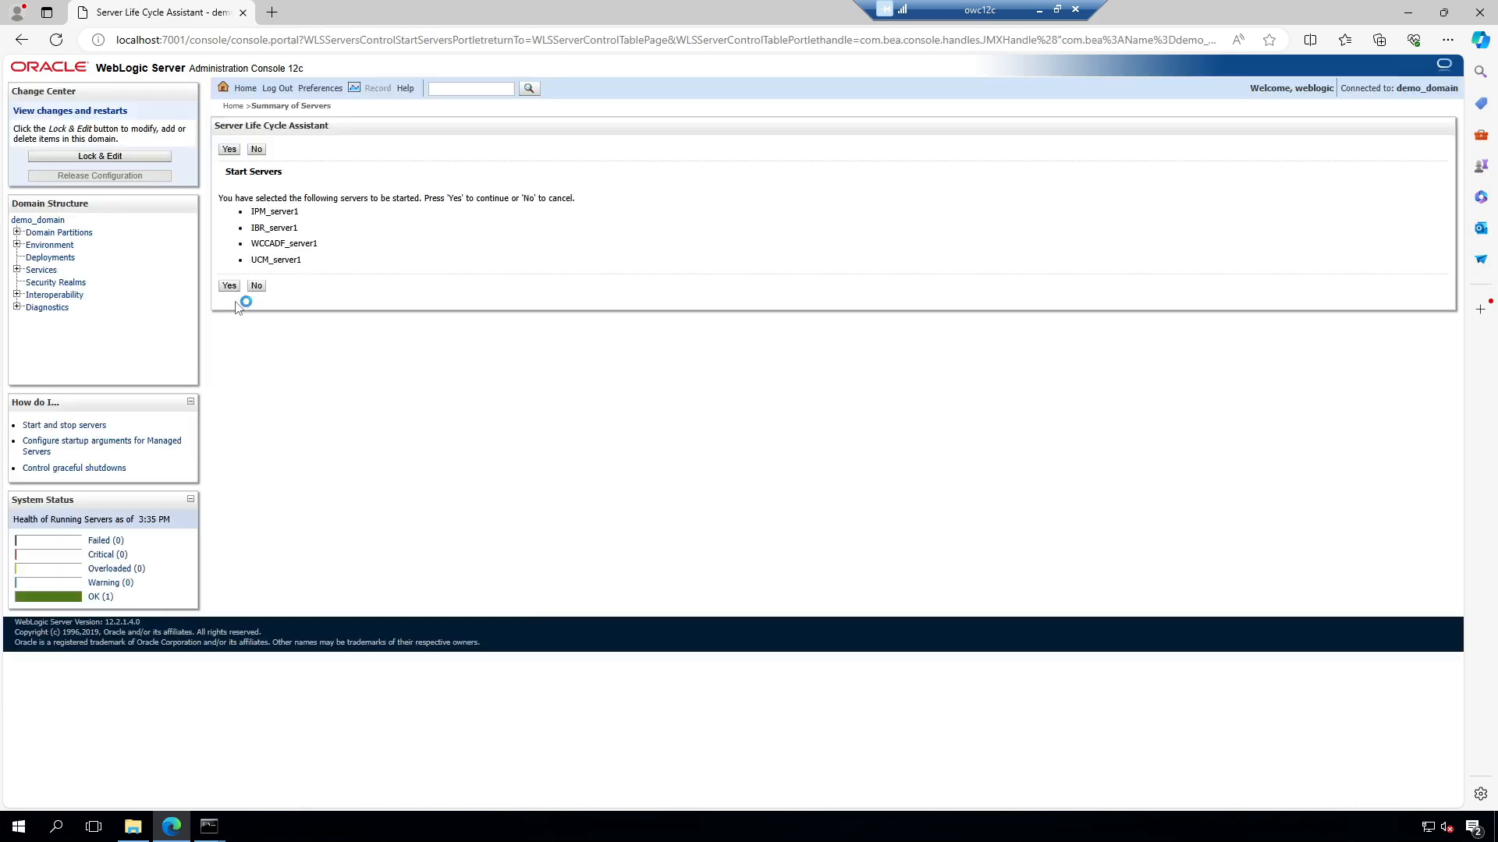
click(229, 285)
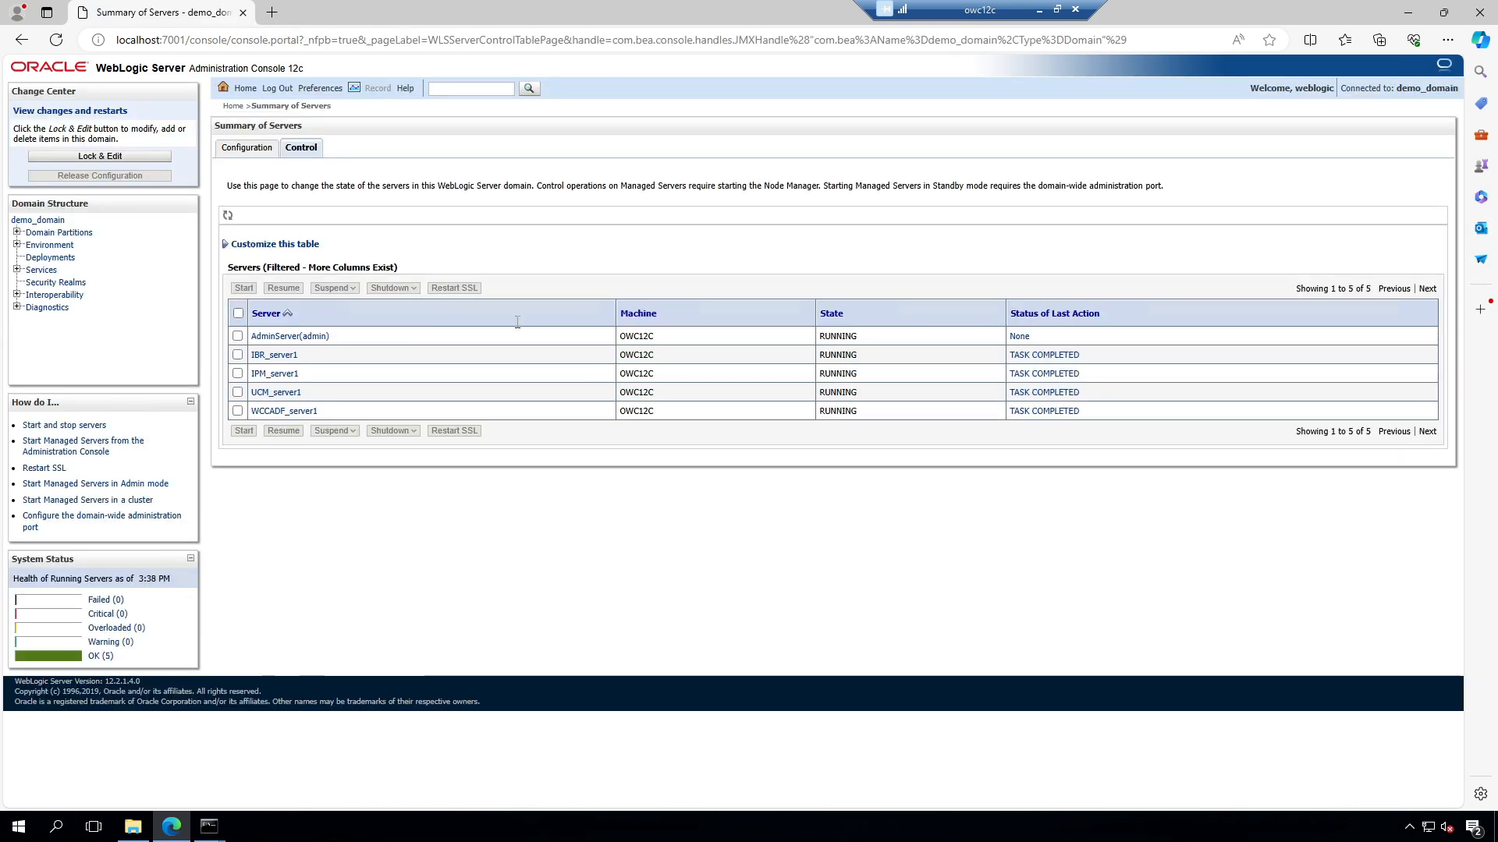
click(247, 149)
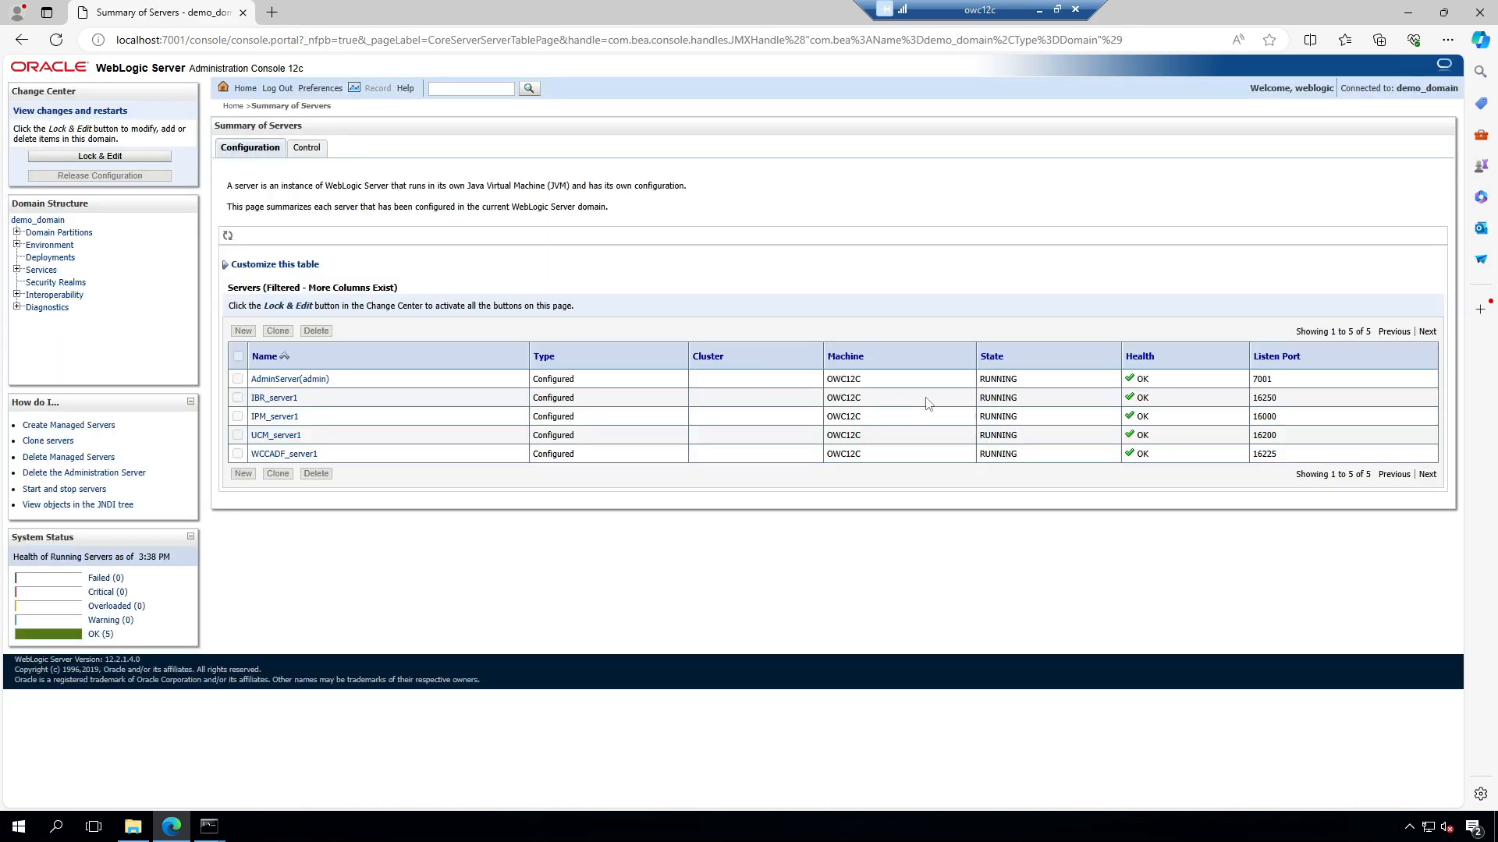
click(272, 13)
Step: Load WebCenter Content at localhost:16200/cs/ and sign in as the admin user
text(lo)
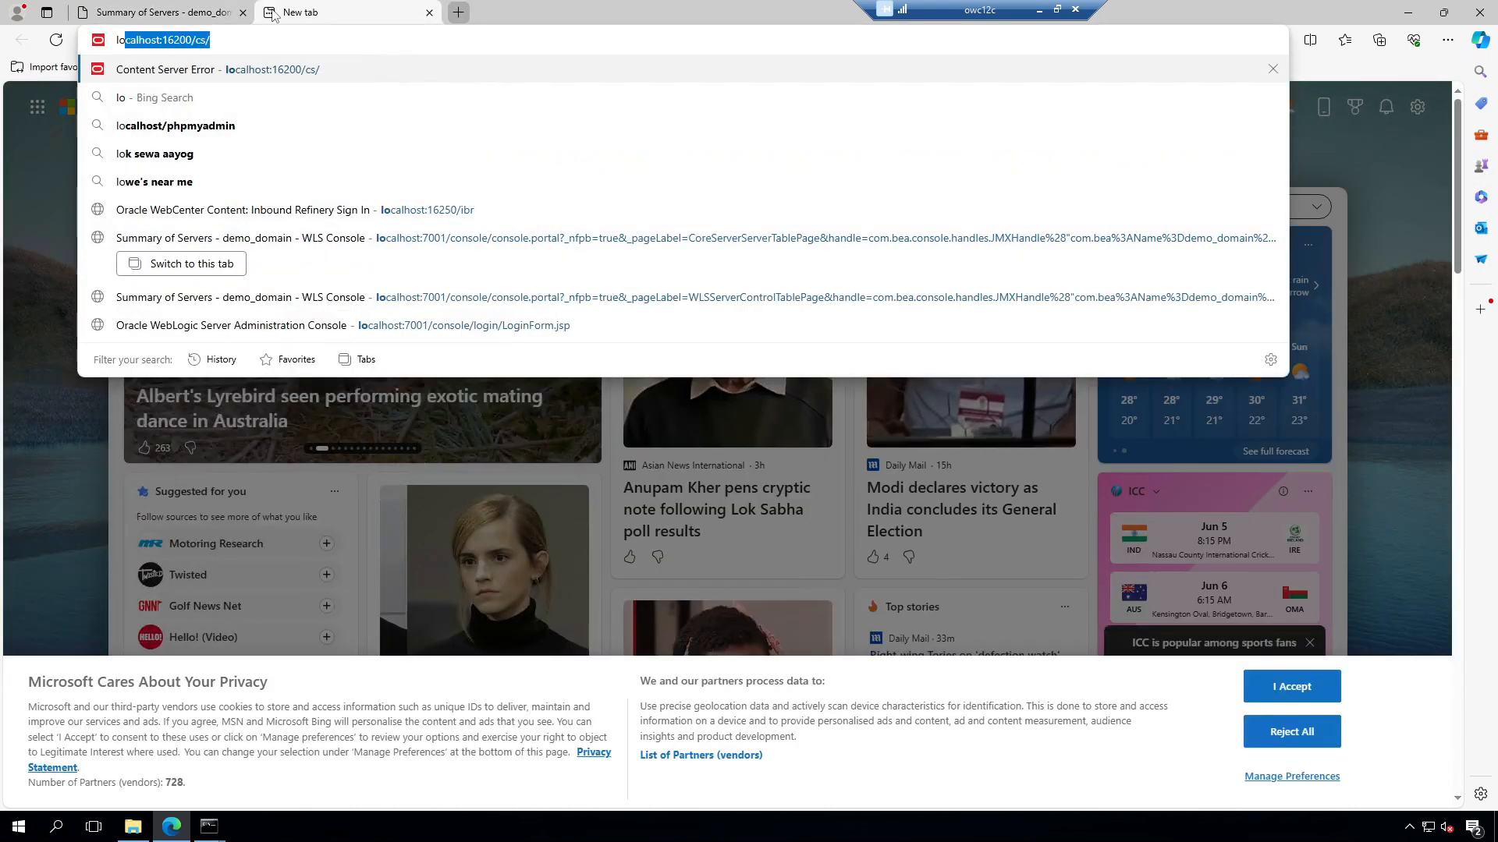
key(Return)
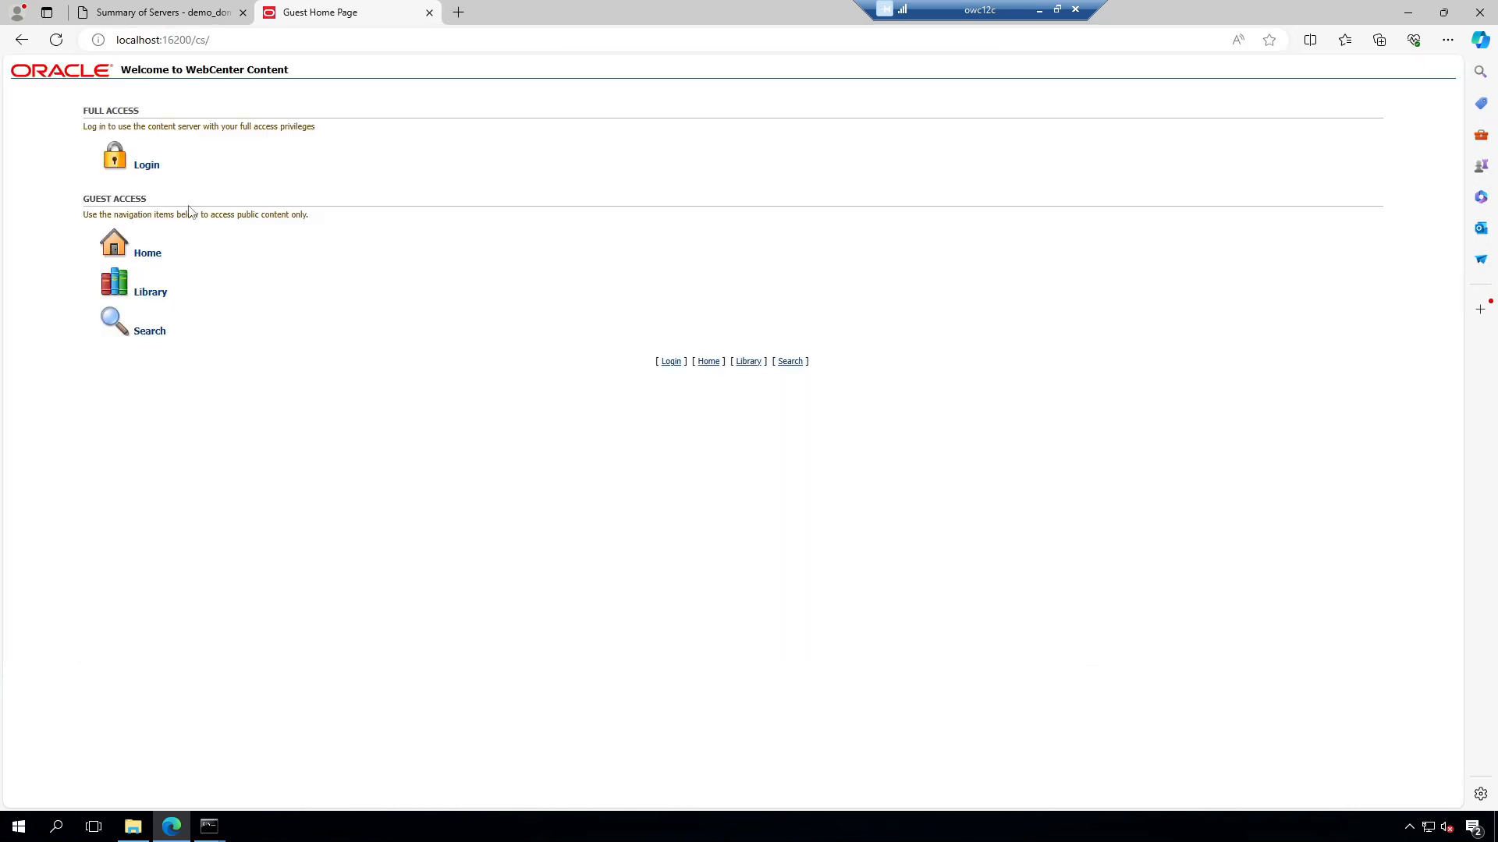
click(153, 166)
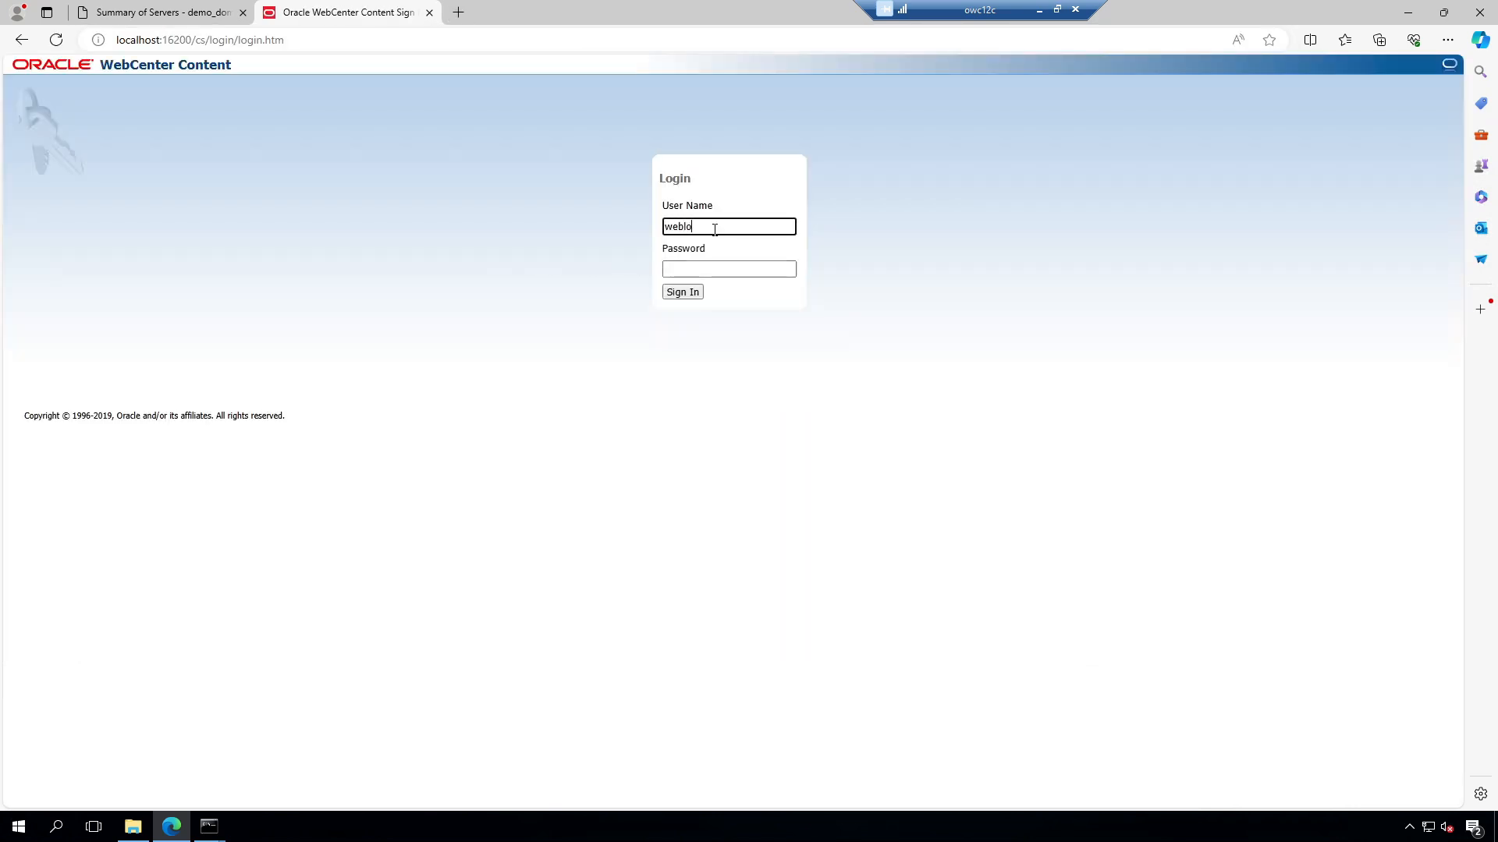
key(Tab)
key(Return)
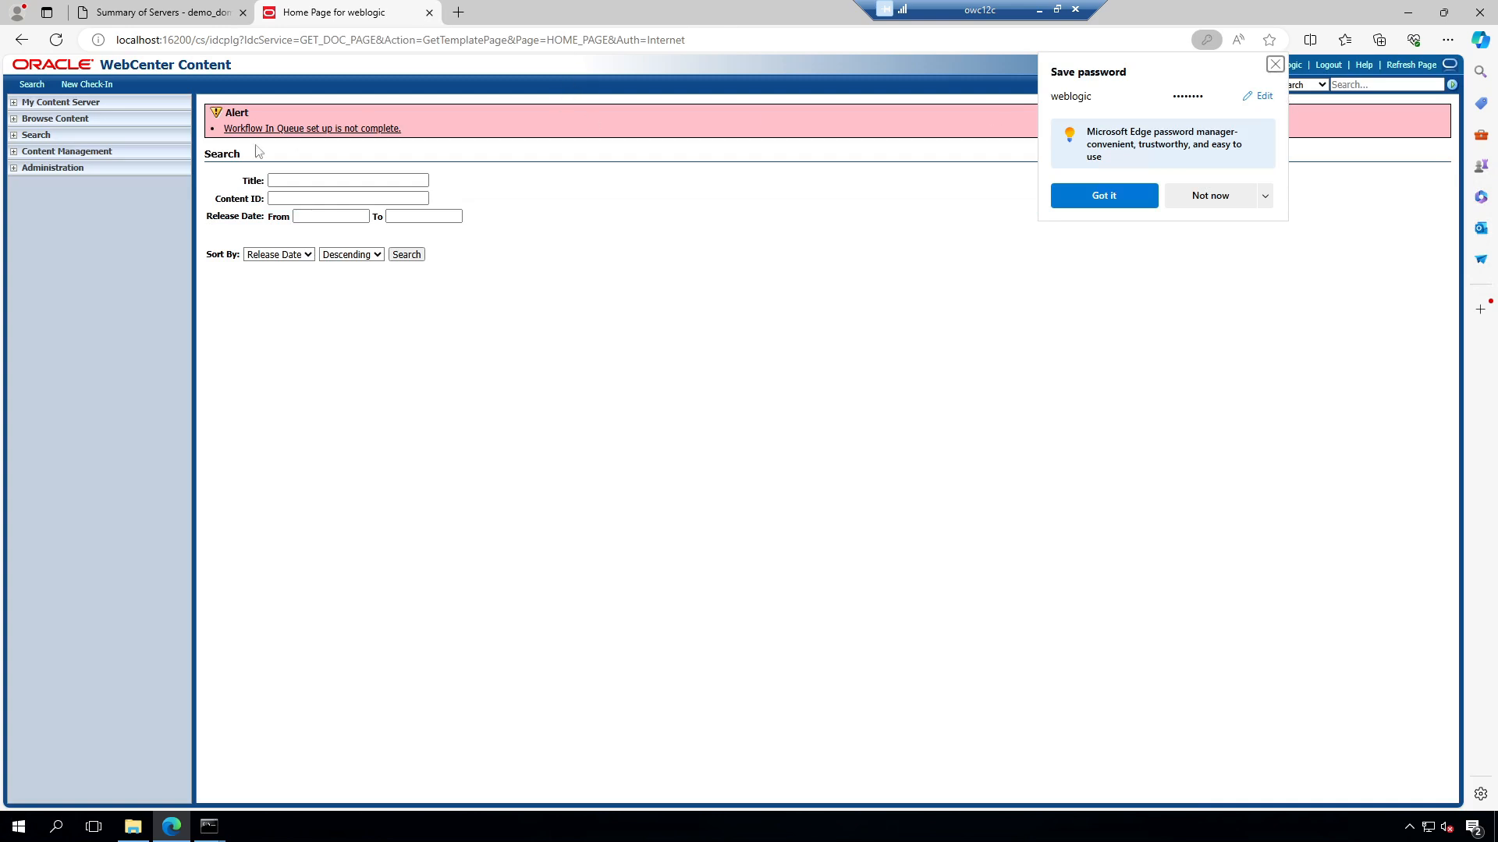
click(1111, 197)
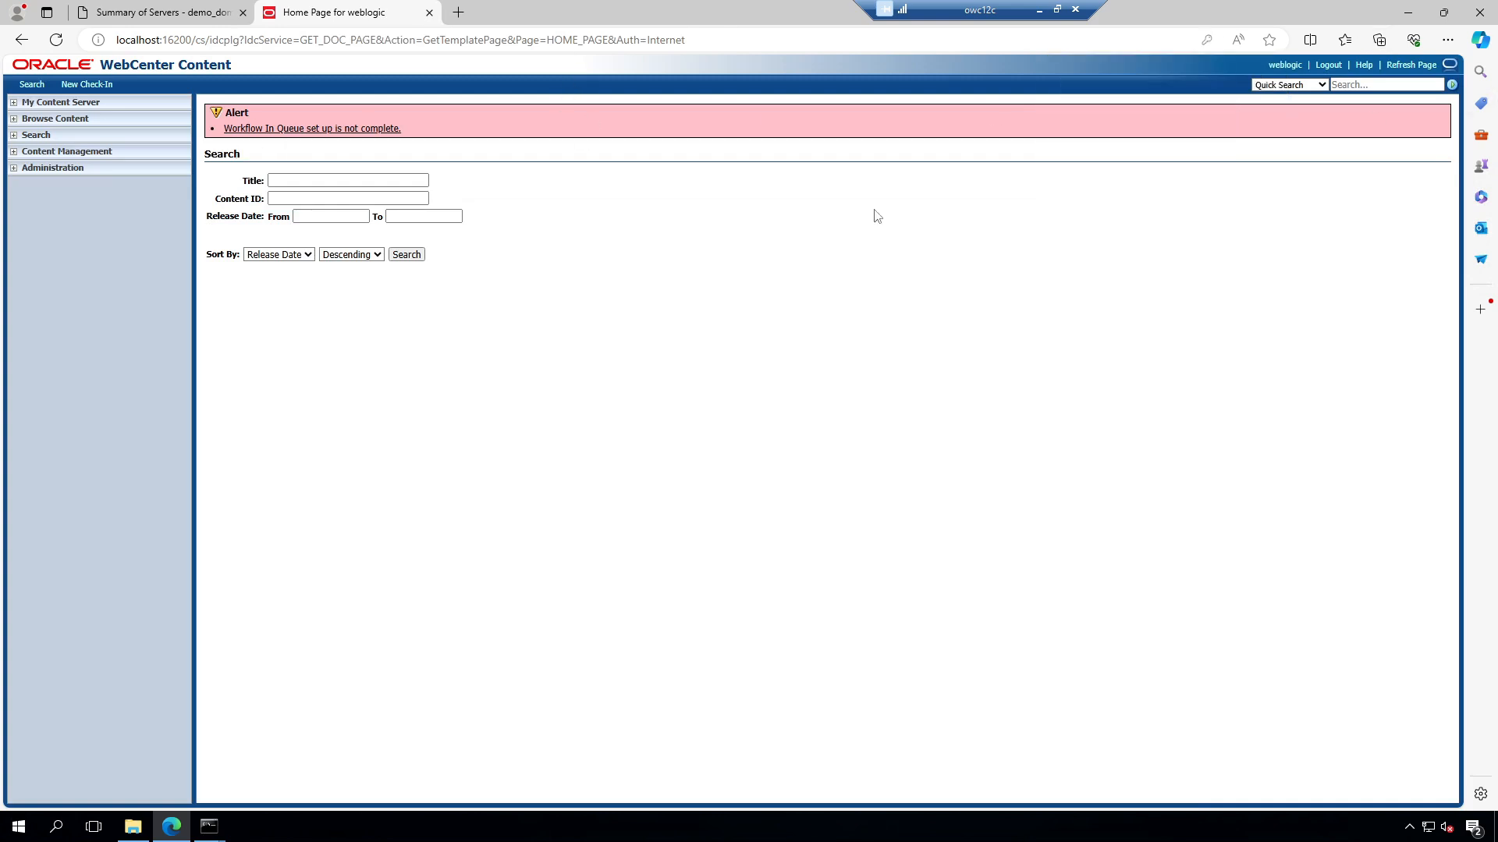
Step: Run the Workflow In Queue setup and browse the root folders listing Users and Enterprise Libraries
click(290, 129)
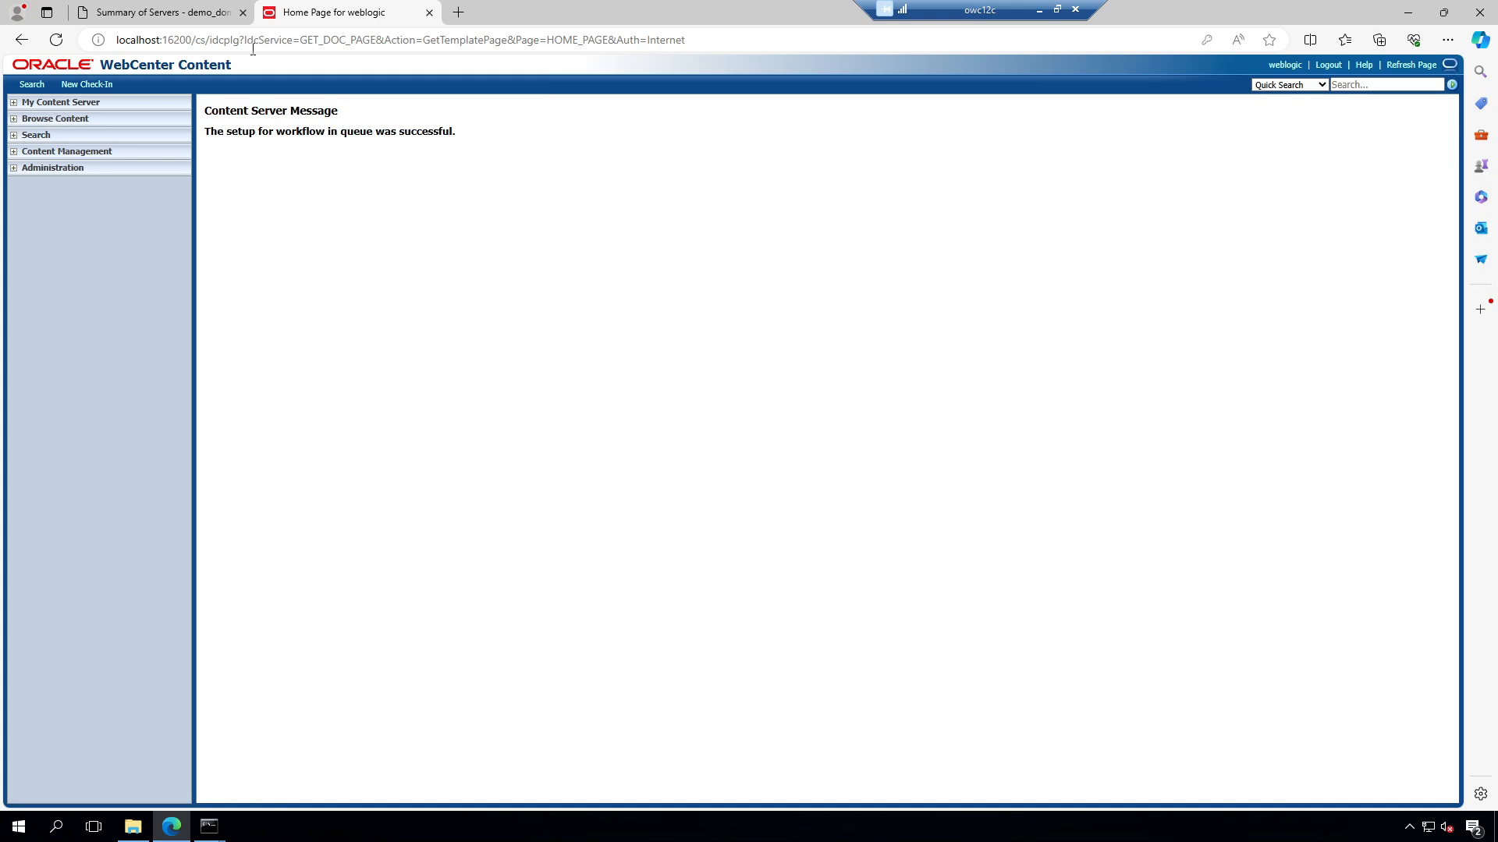
click(56, 40)
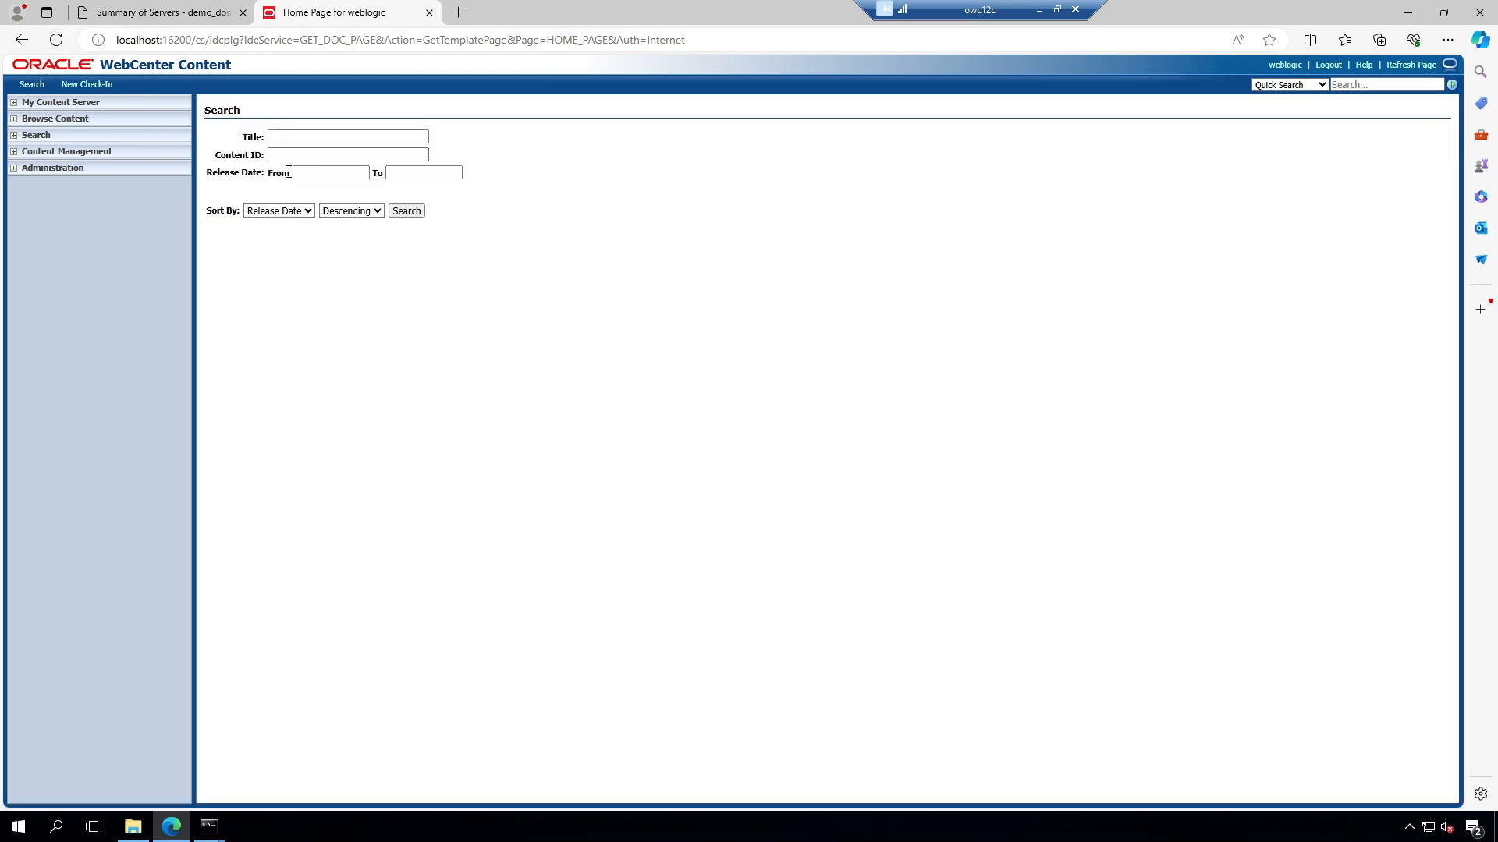
click(53, 119)
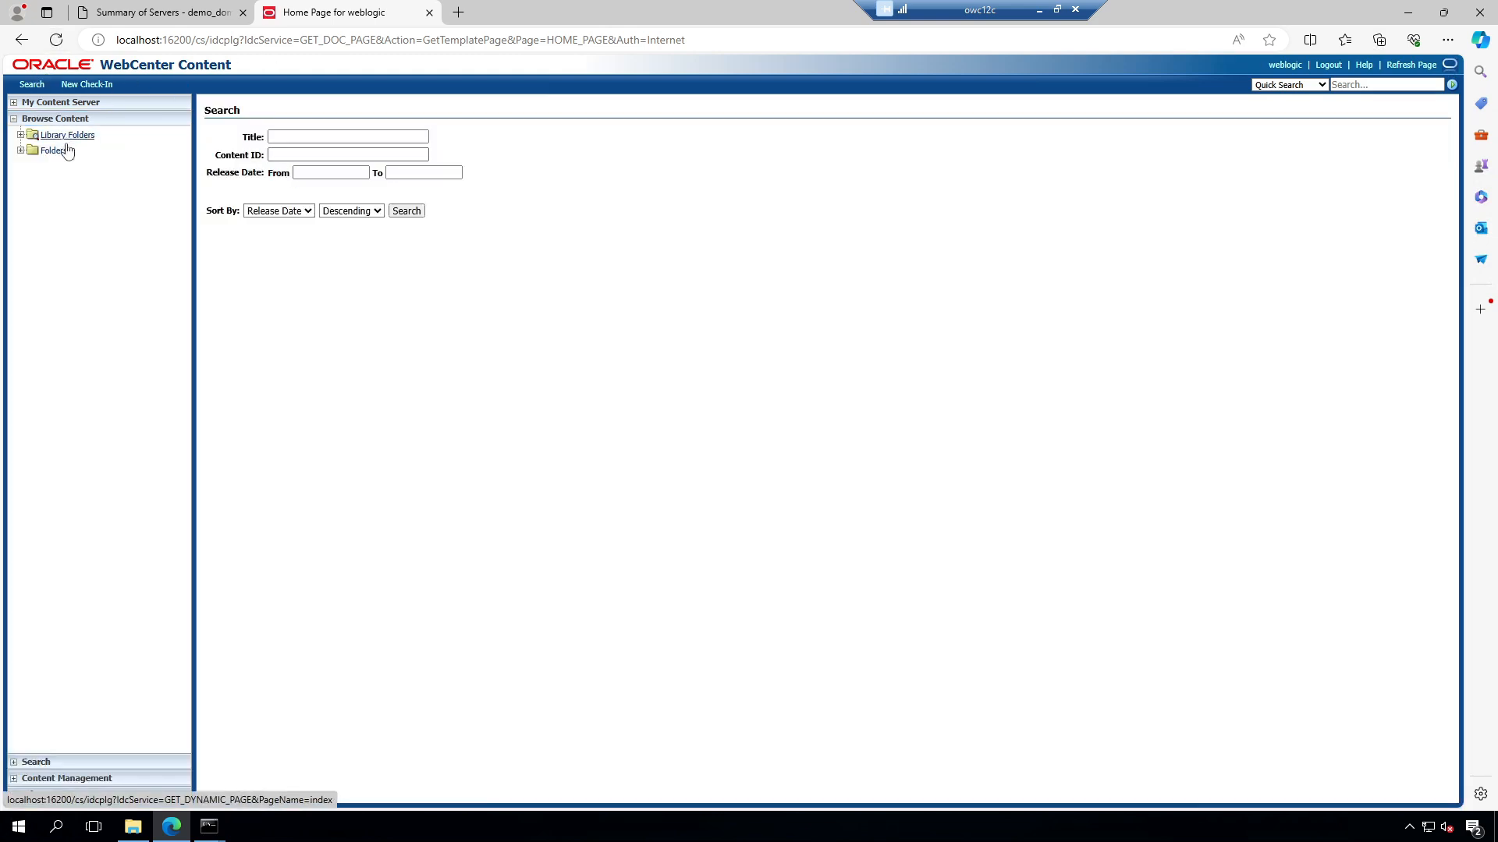
click(51, 151)
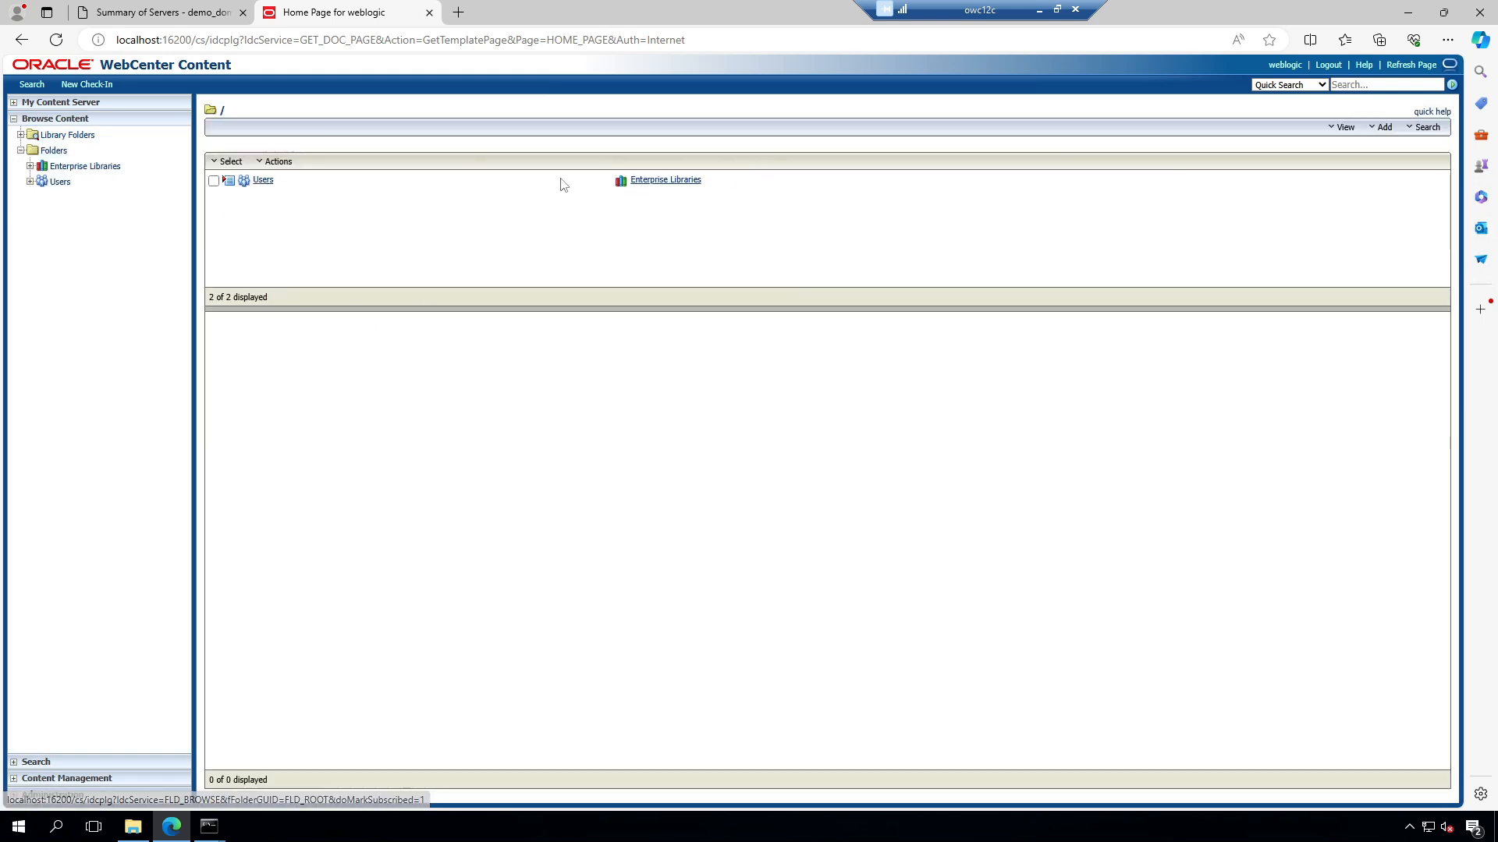
click(1381, 127)
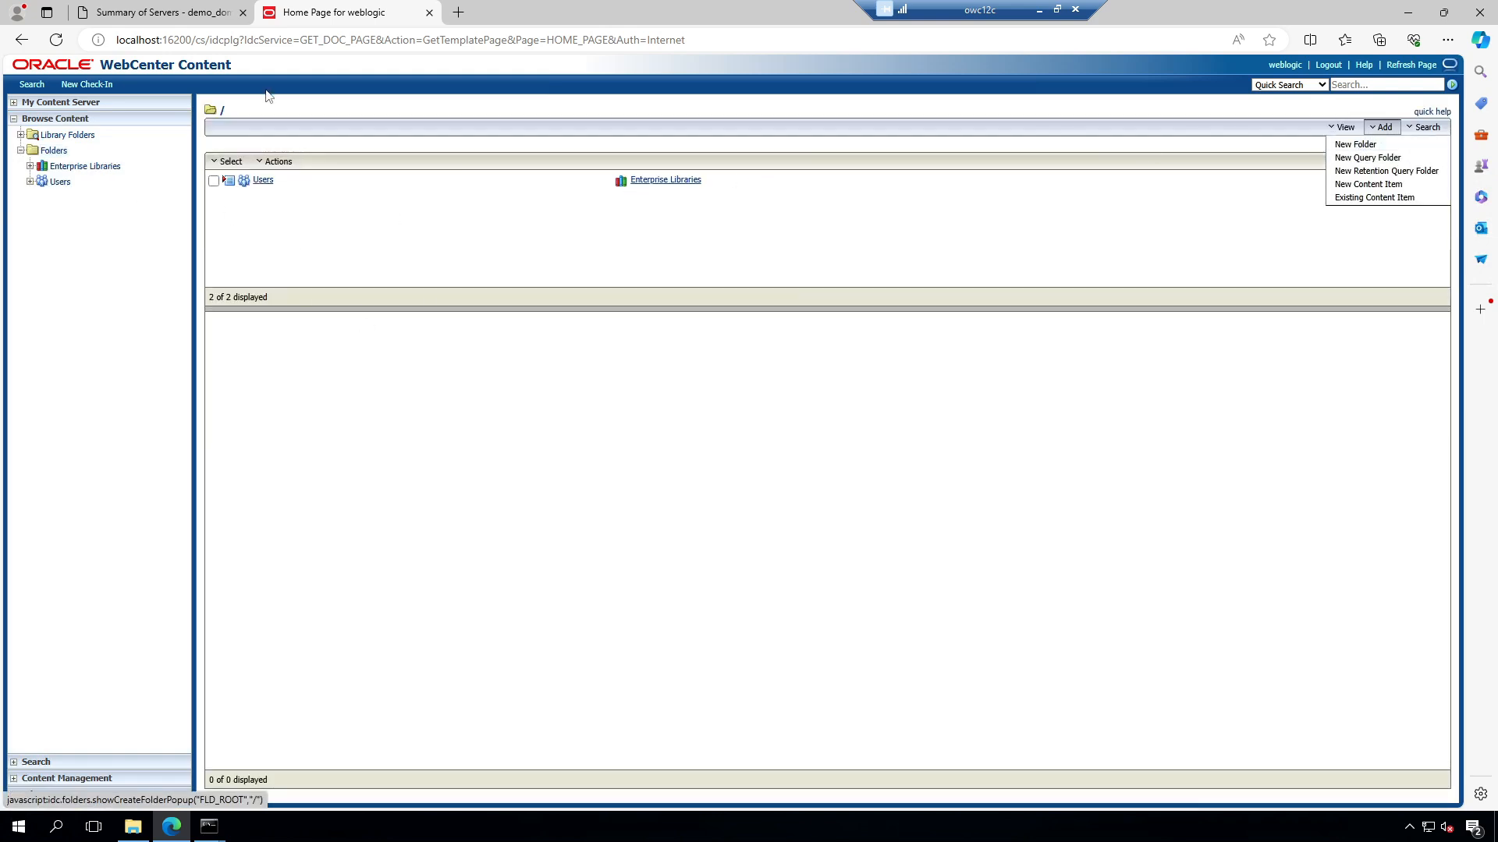
click(457, 12)
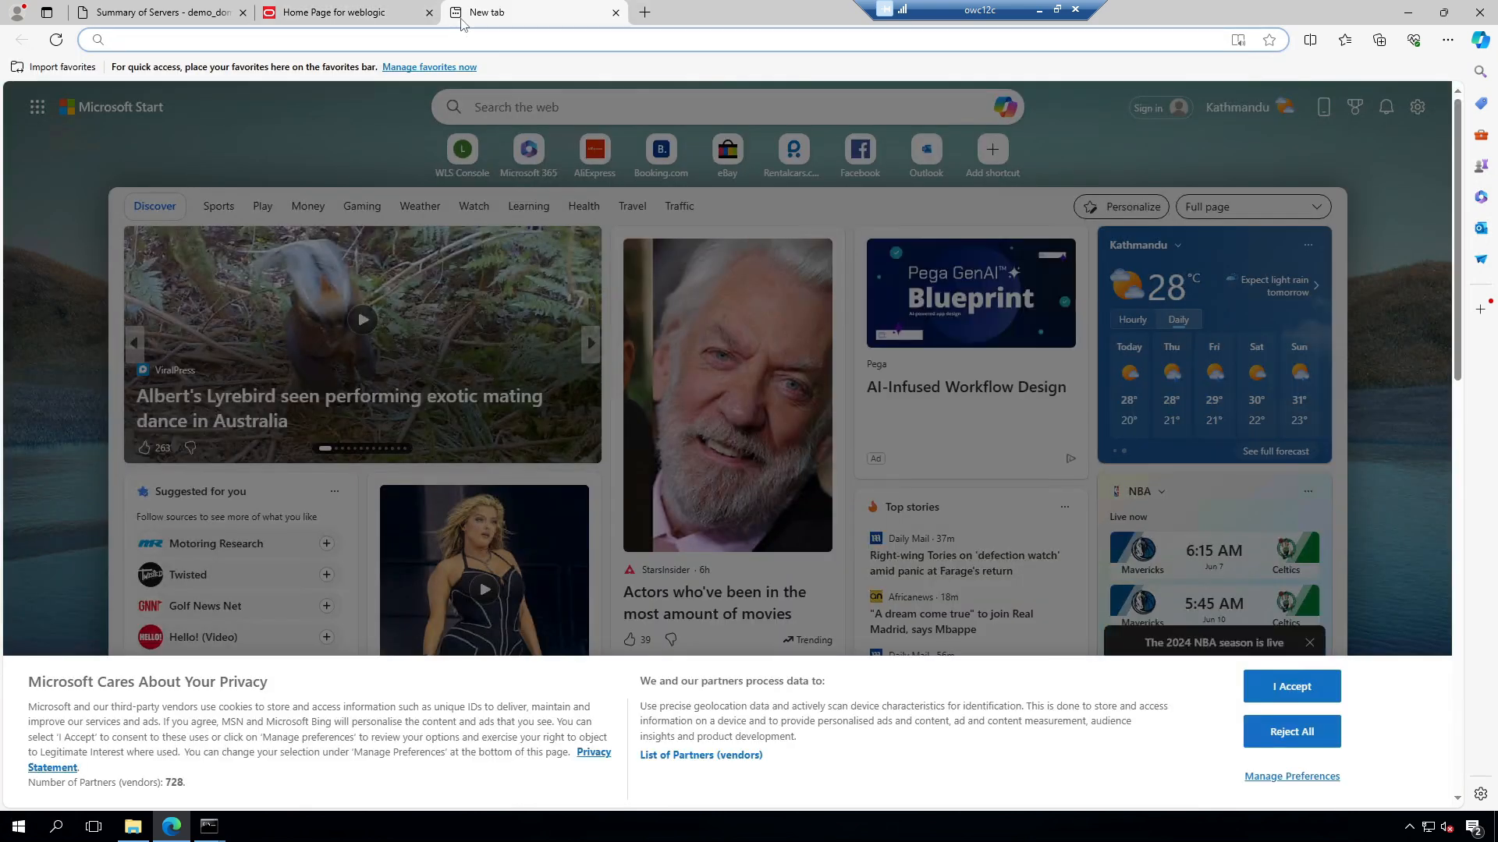
Step: Open Inbound Refinery at localhost:16250/ibr and sign in as the admin user
text(lo)
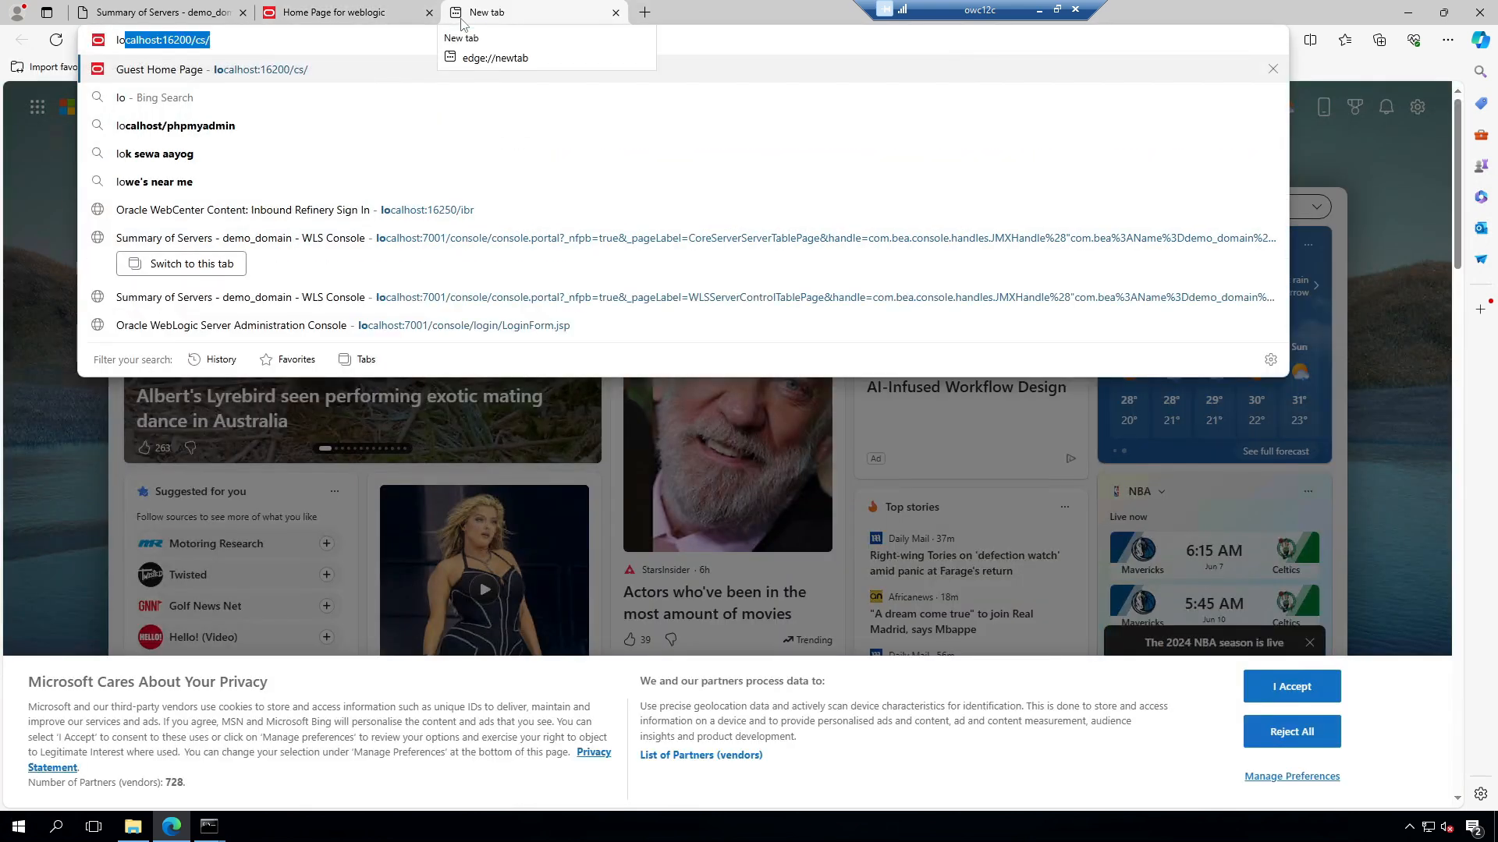
click(450, 209)
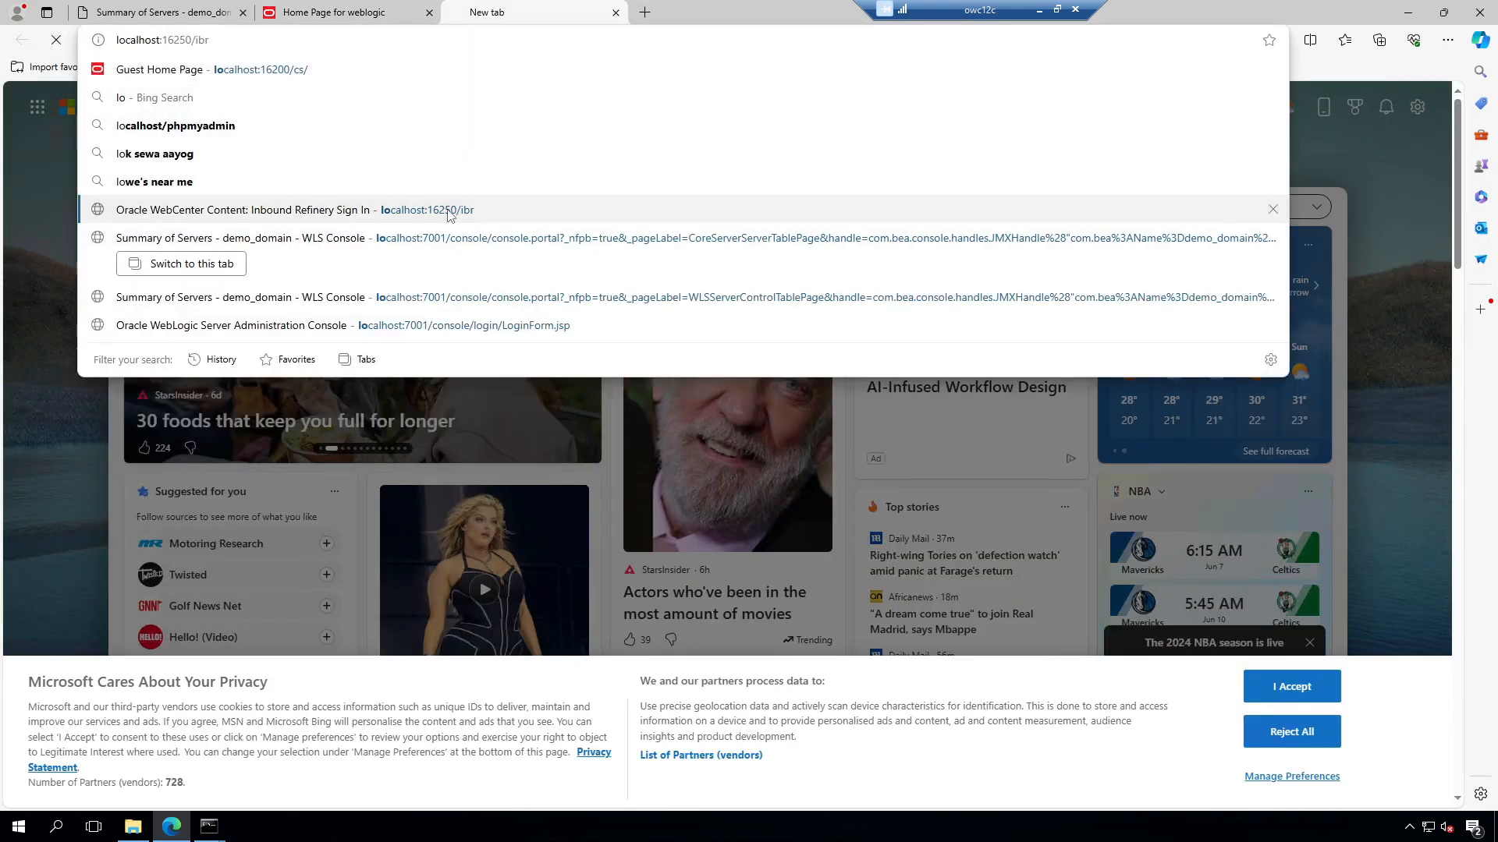
click(147, 165)
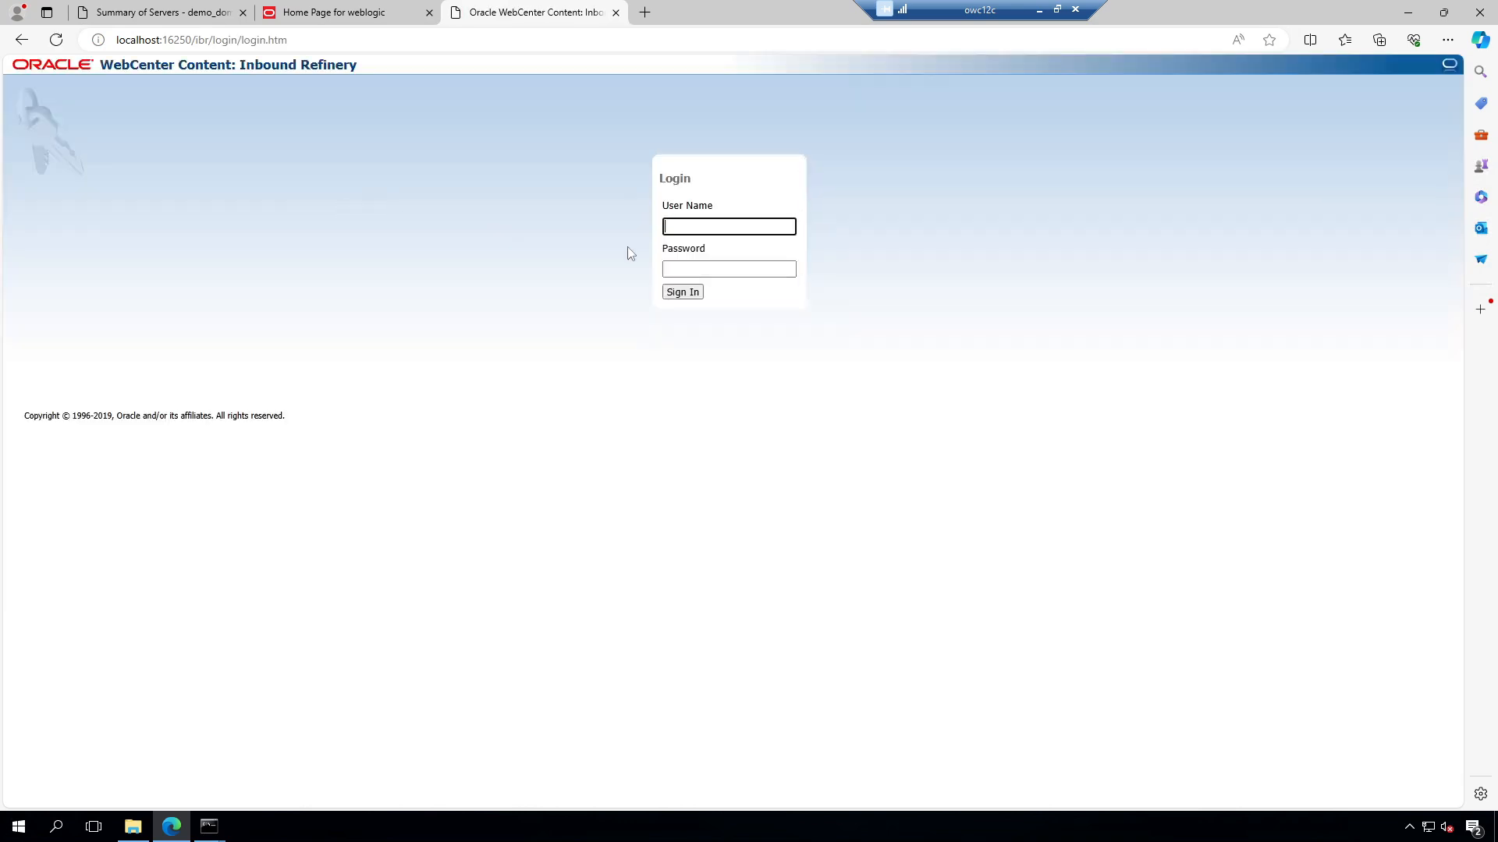
text(weblogic)
key(Tab)
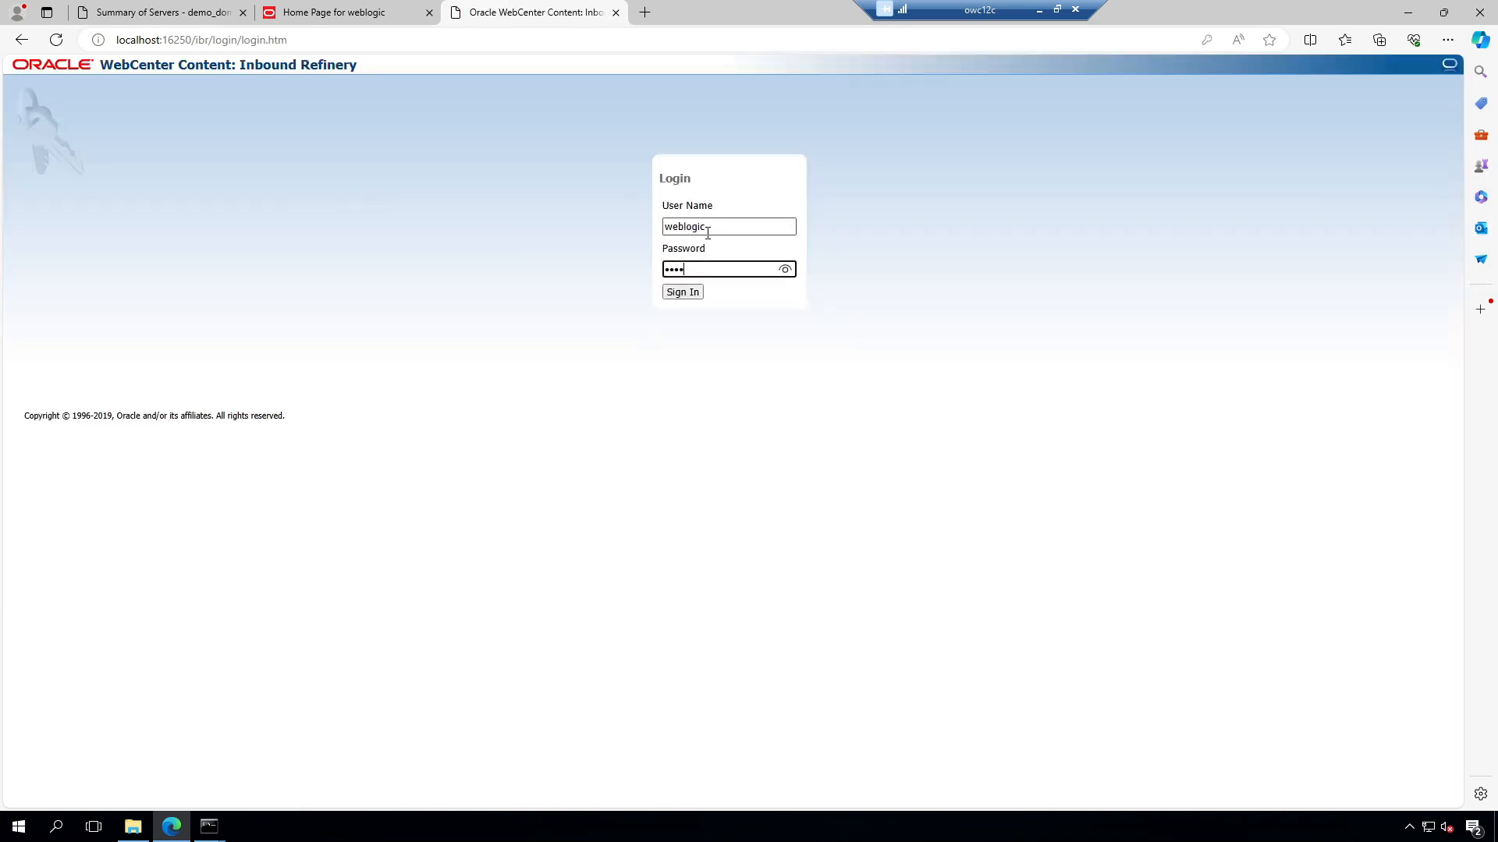
key(Return)
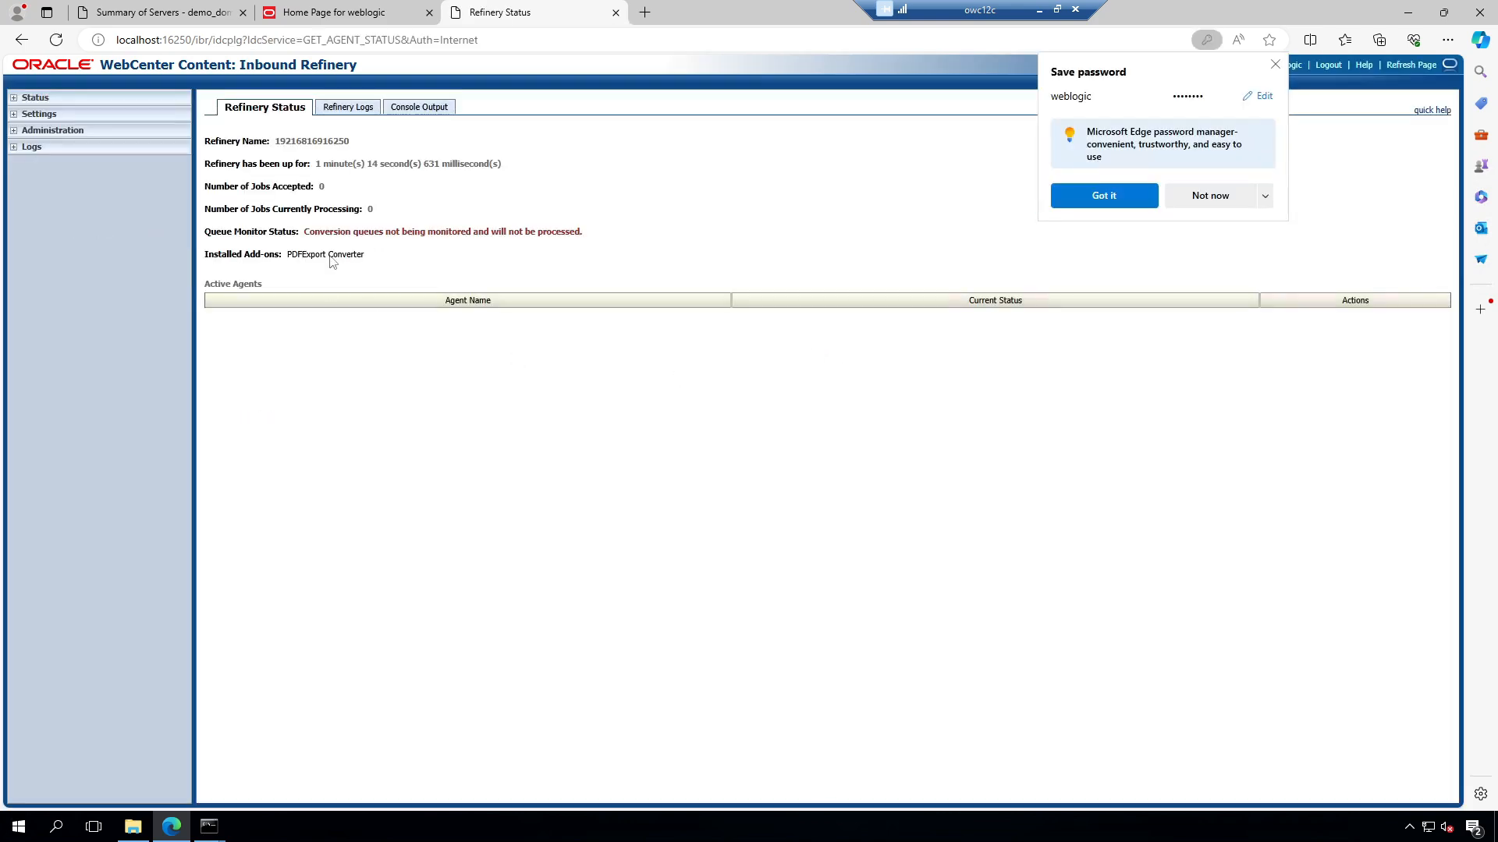
click(1273, 67)
Step: View the Refinery Status under Administration, then return to the WebCenter Content home page
click(53, 131)
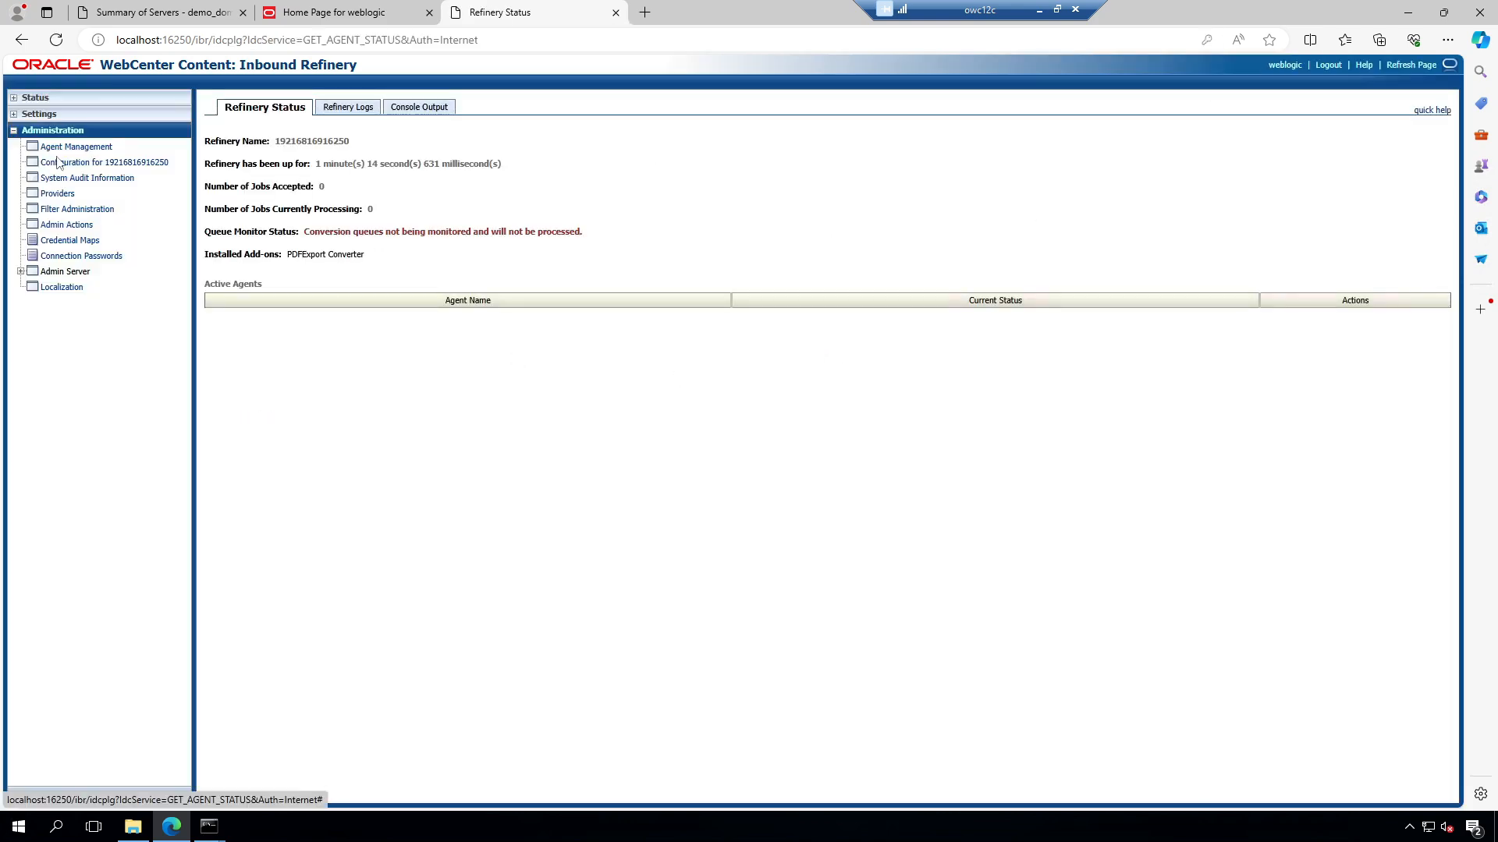
click(48, 97)
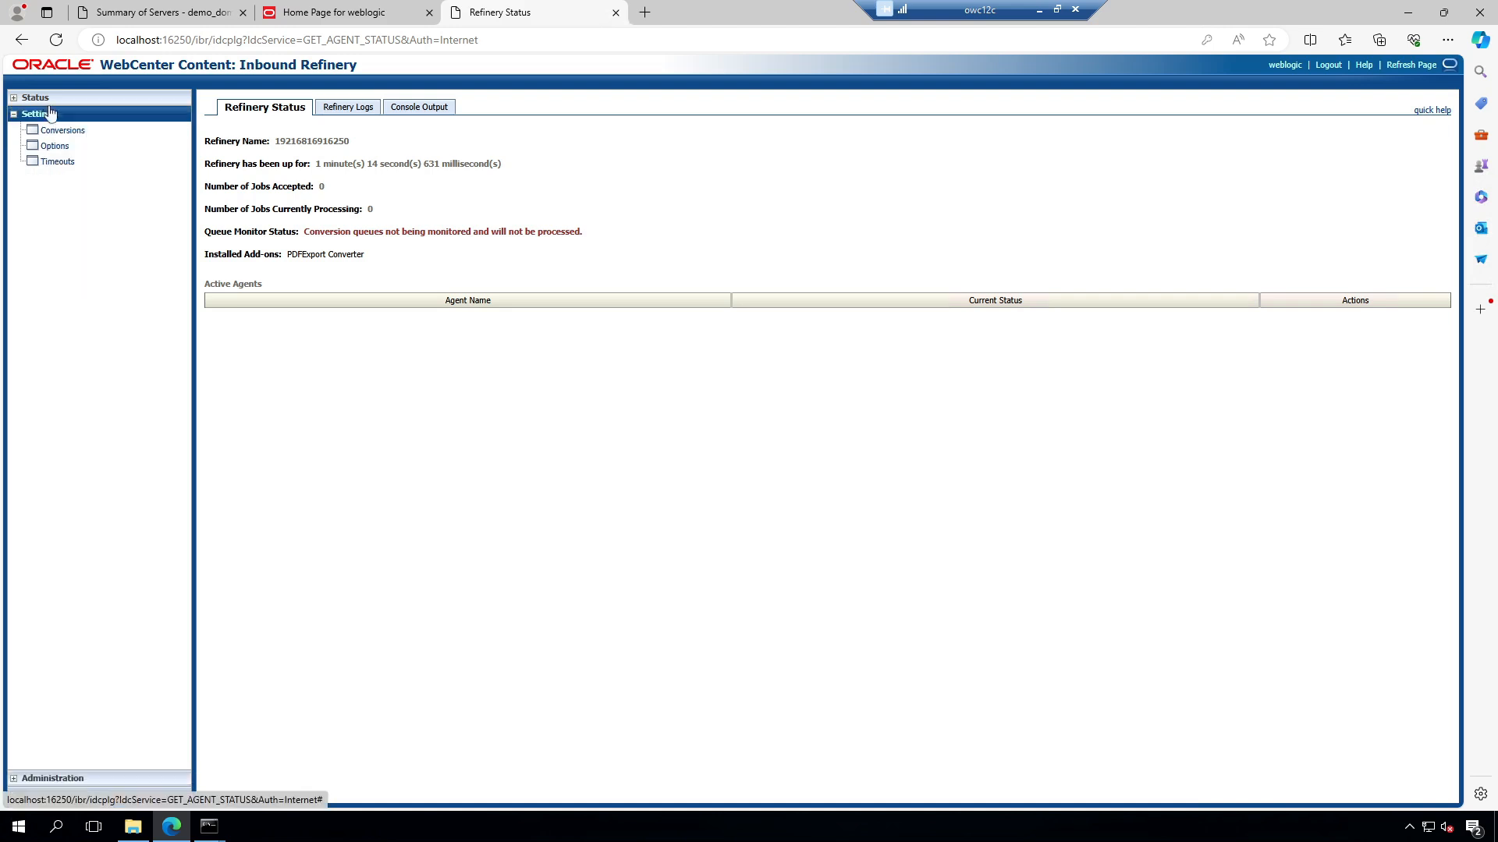
click(321, 15)
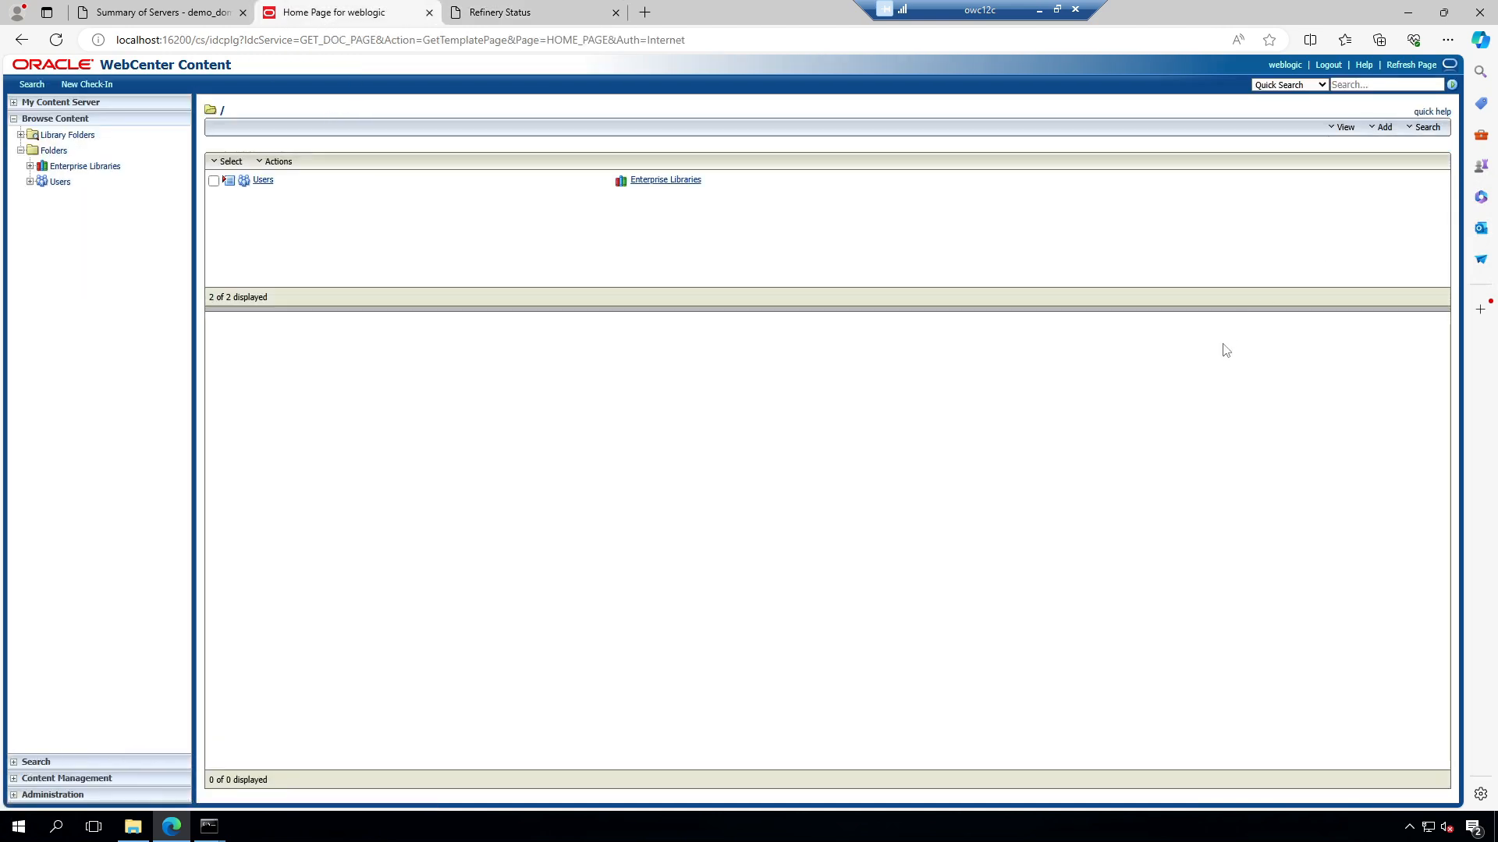